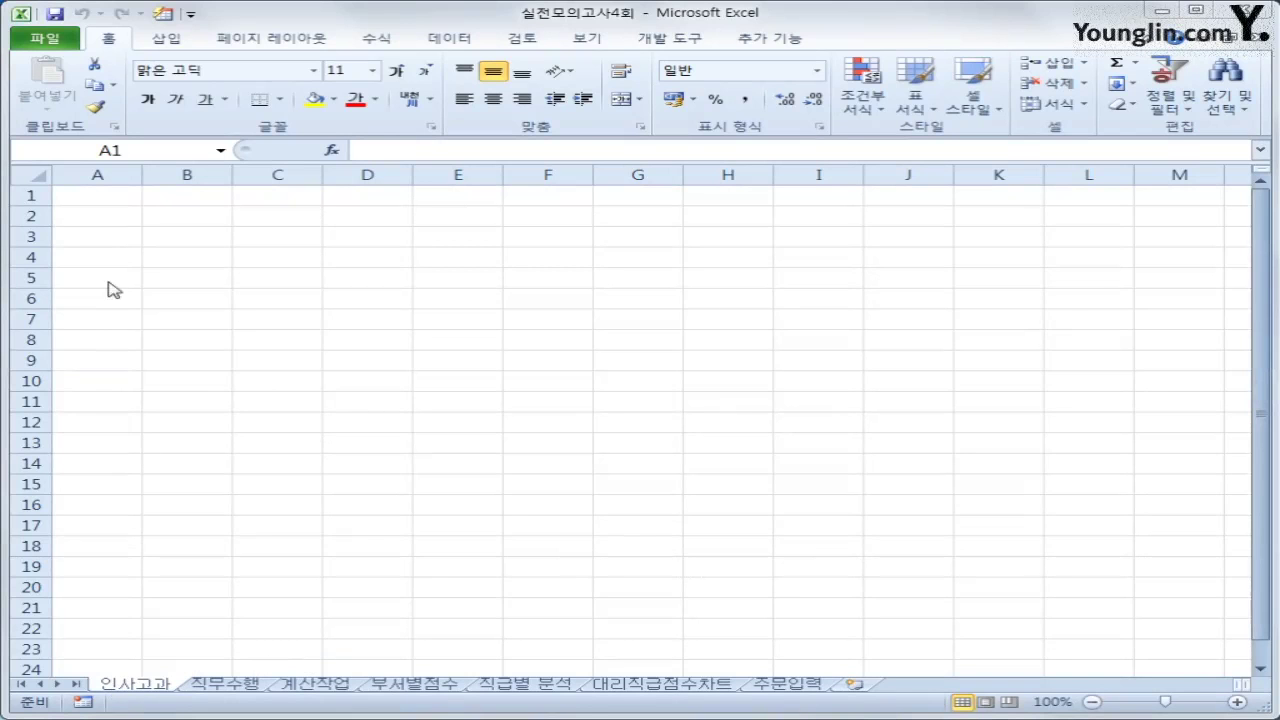
Start a Microsoft Query import at cell A3 using MS Access Database as the data source with the query wizard
click(96, 238)
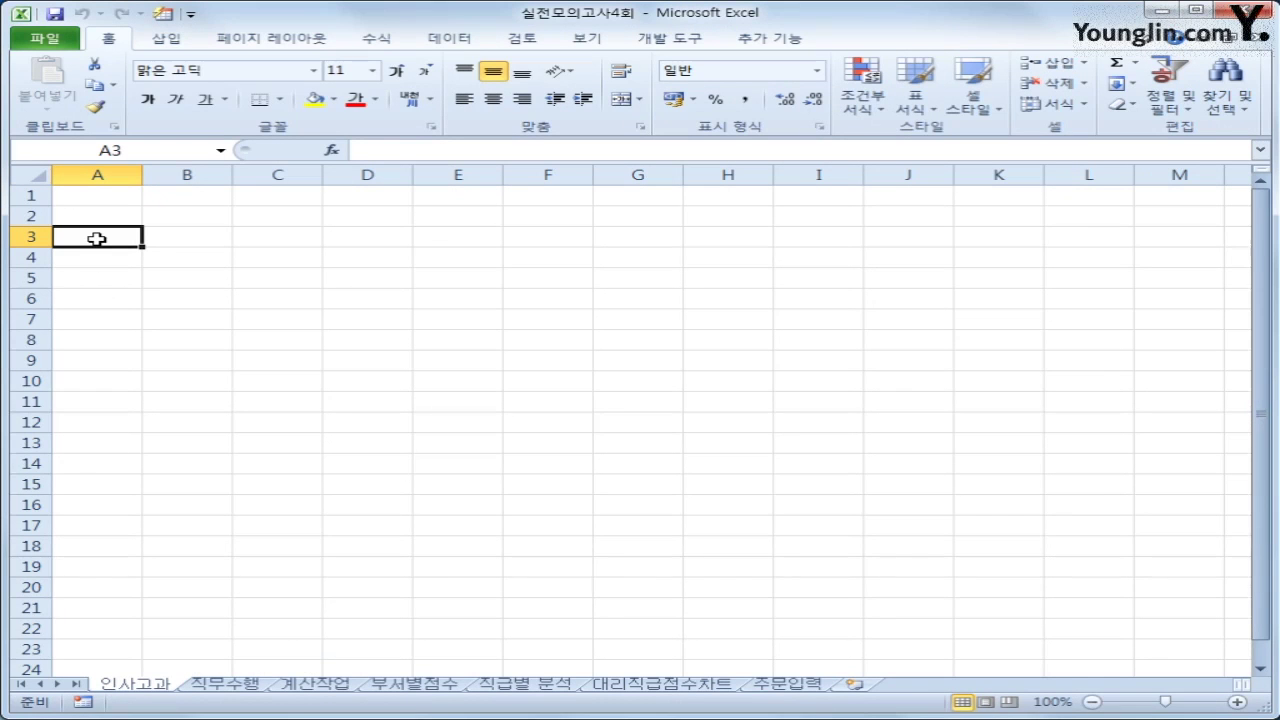
click(452, 38)
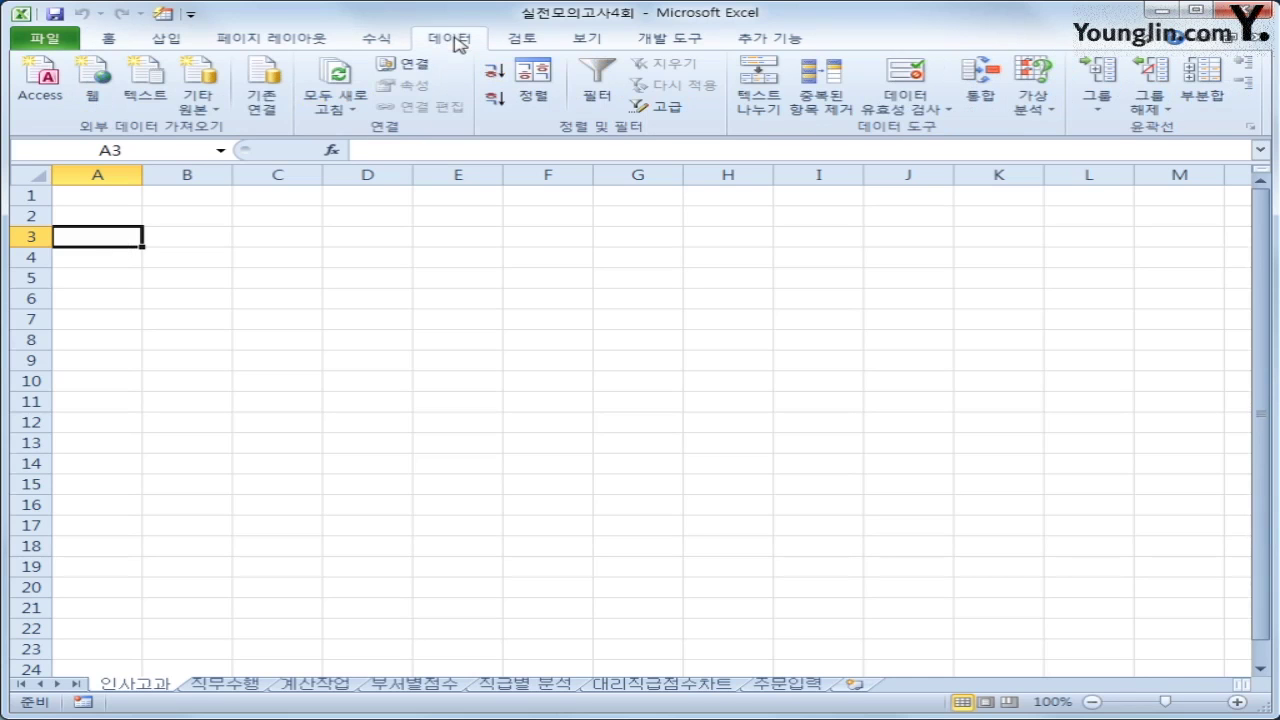
click(193, 110)
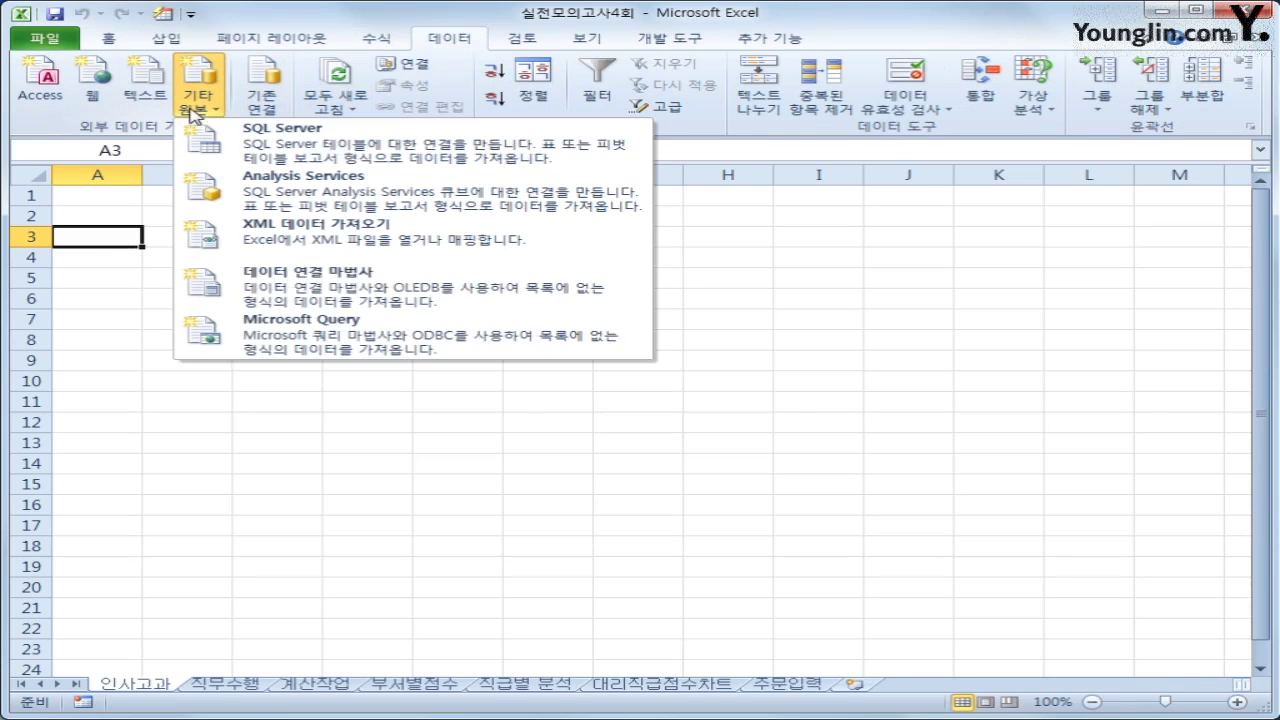
click(340, 332)
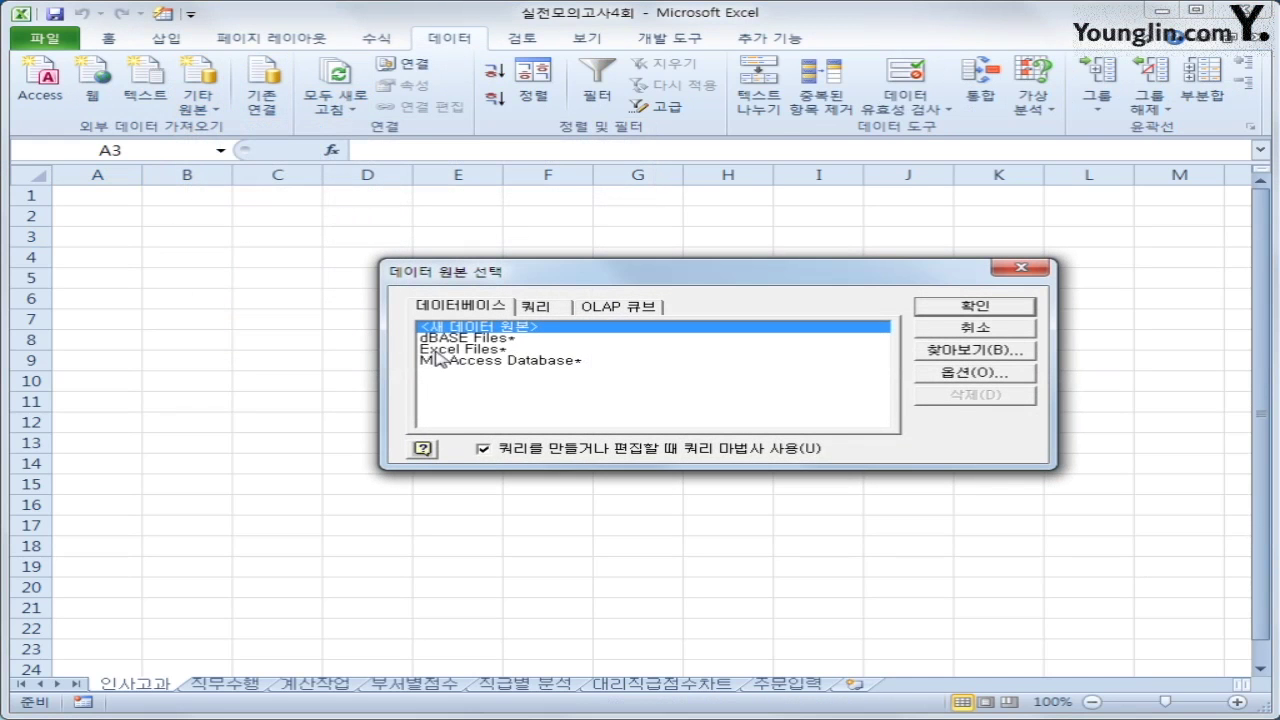
click(443, 362)
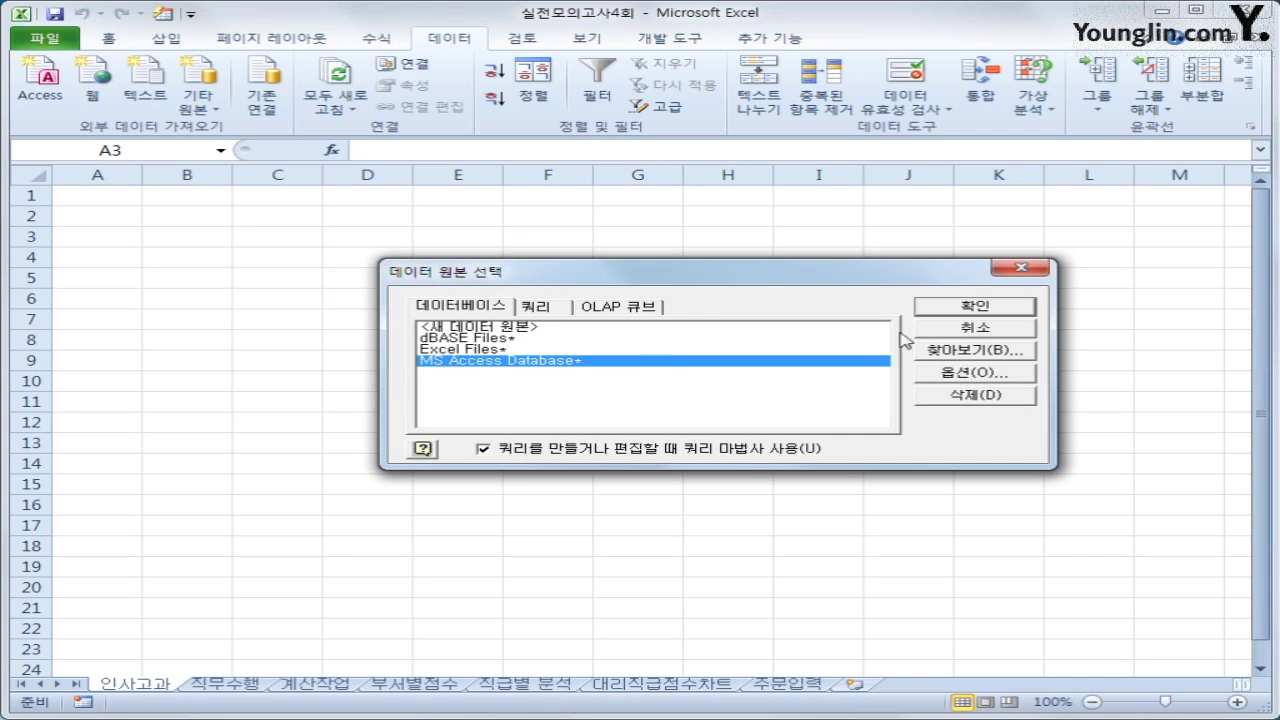
click(945, 306)
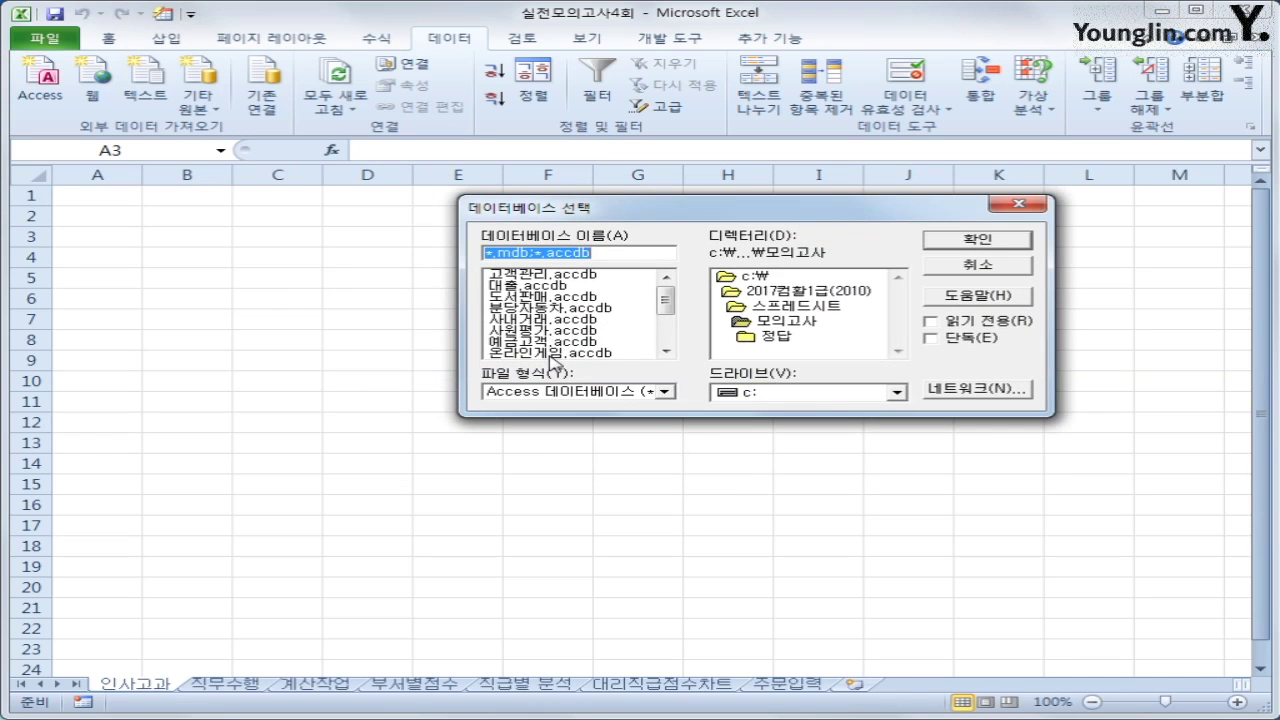
Choose 인사고과.accdb in the 모의고사 folder as the database for the query
drag(667, 312, 667, 322)
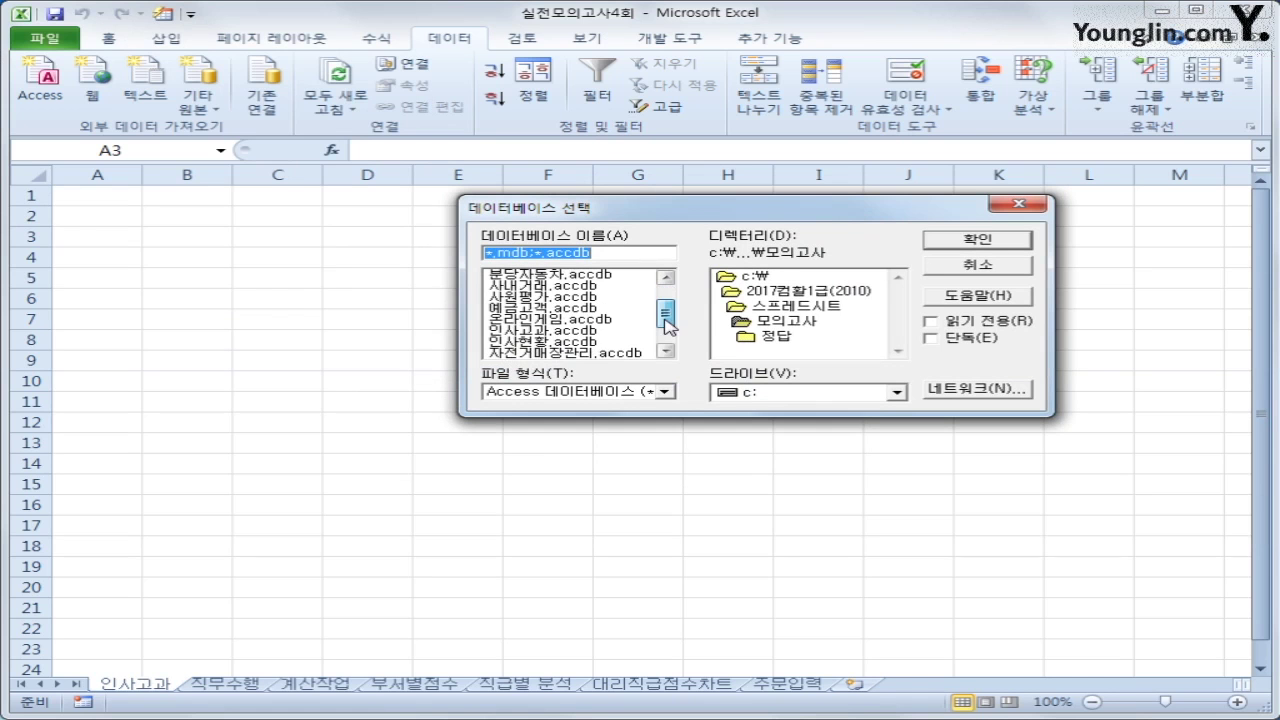
click(595, 341)
click(592, 331)
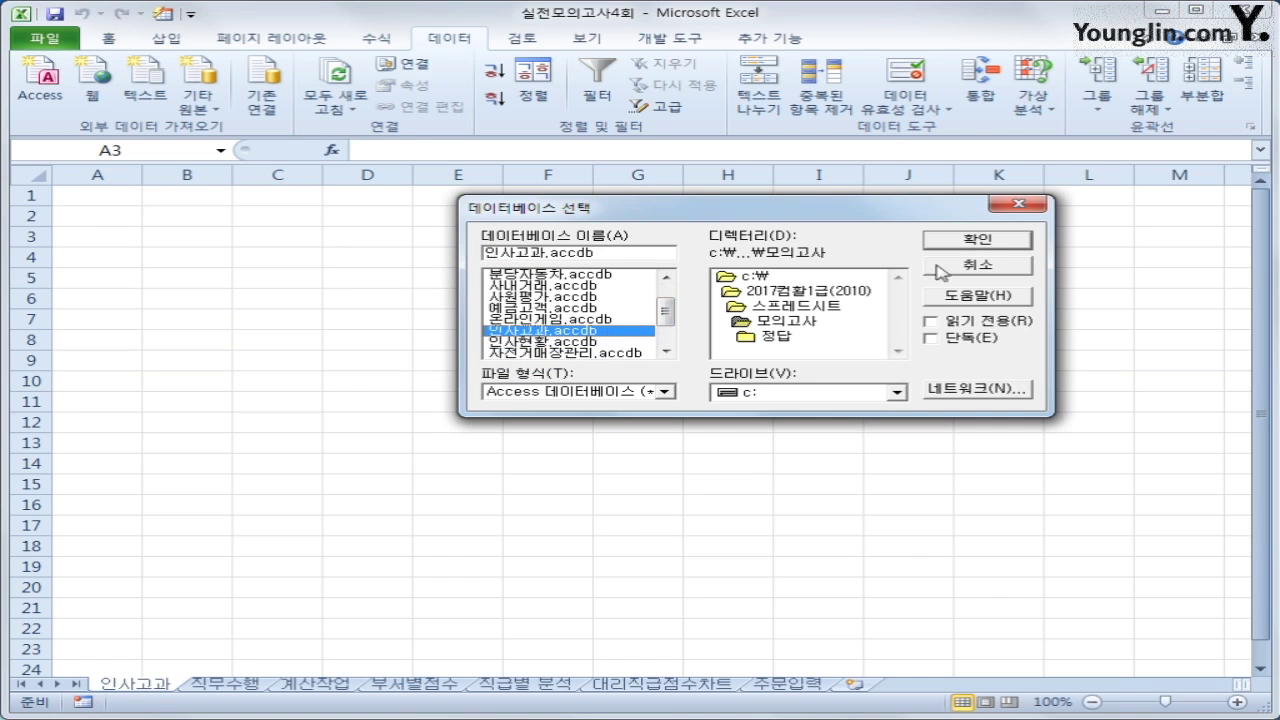
click(962, 246)
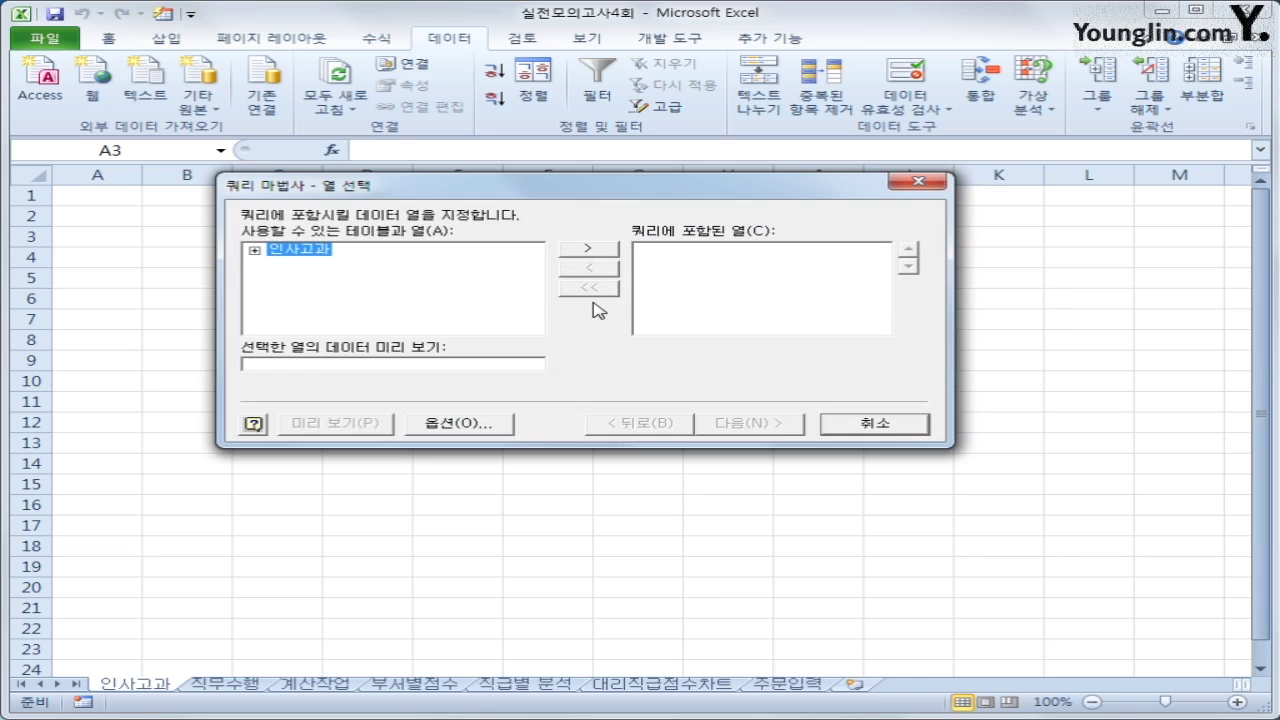
Include 사번, 이름, 부서코드, 부서명, 직위, 입사일자, 직무수행능력, 이해판단력, 성실책임감 and 절충협조력 from the 인사고과 table in the query
double_click(314, 253)
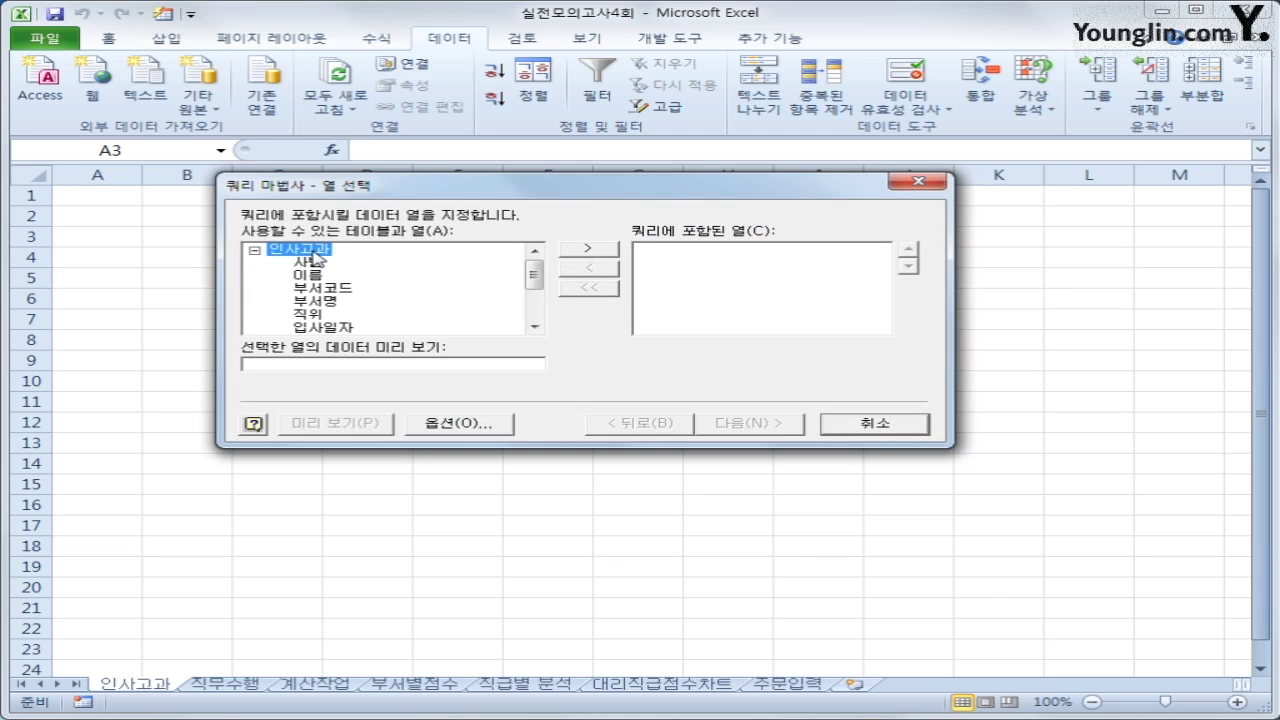
double_click(310, 261)
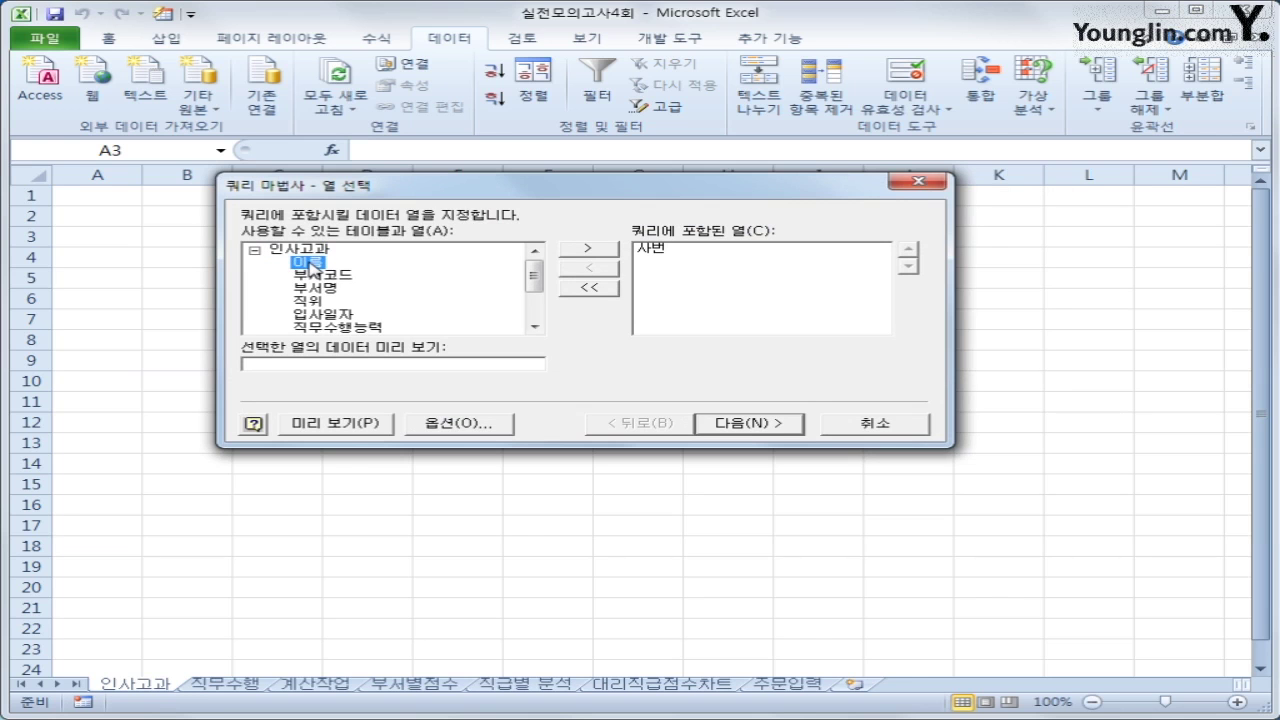
double_click(310, 263)
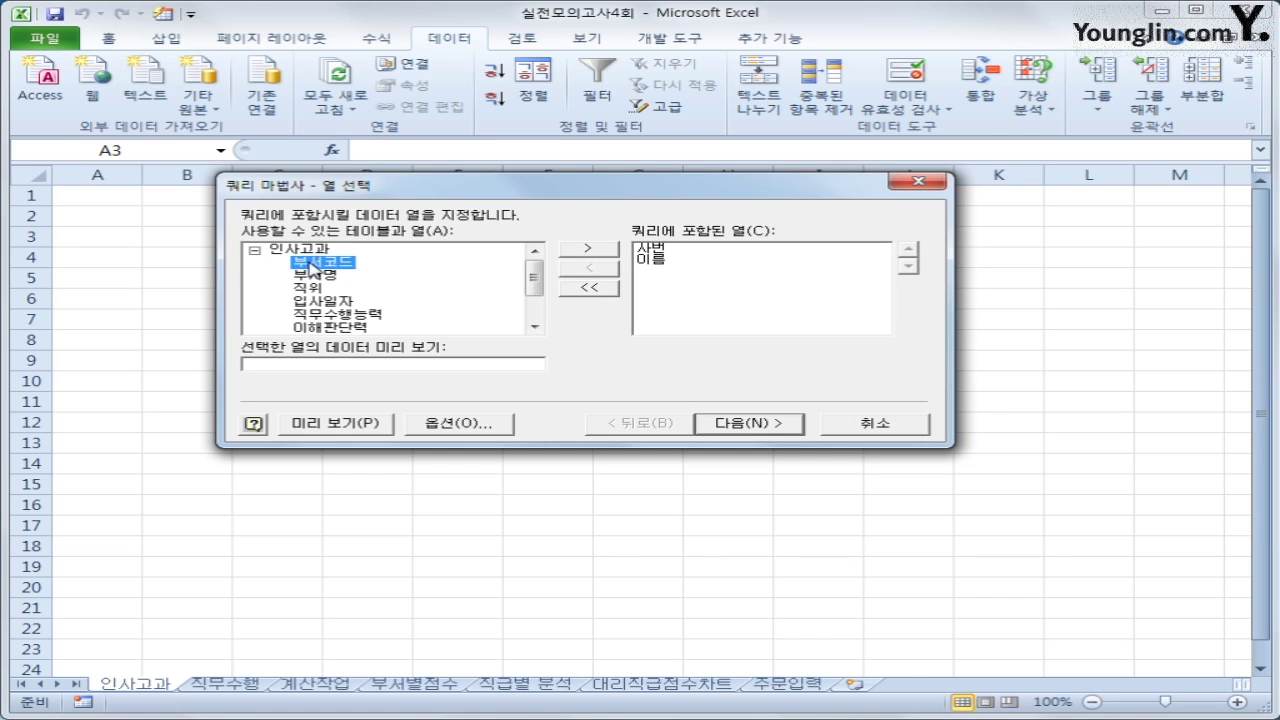
double_click(312, 262)
double_click(312, 262)
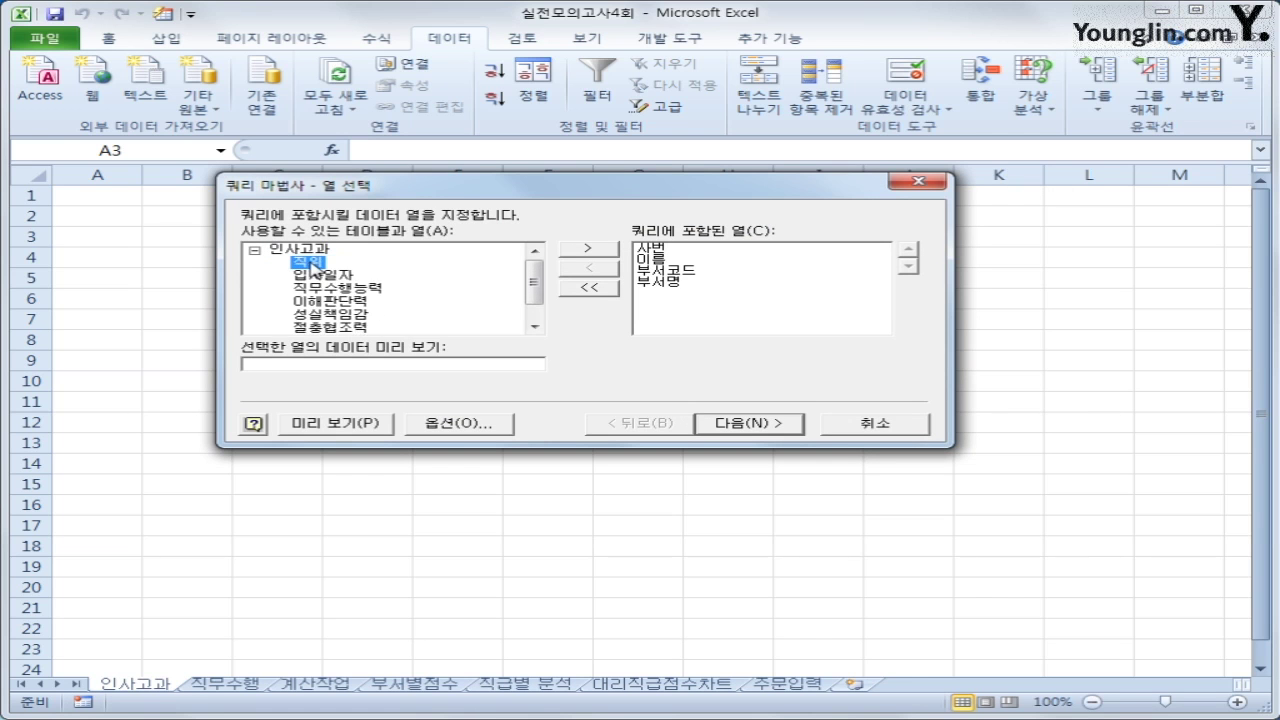
double_click(312, 263)
double_click(312, 262)
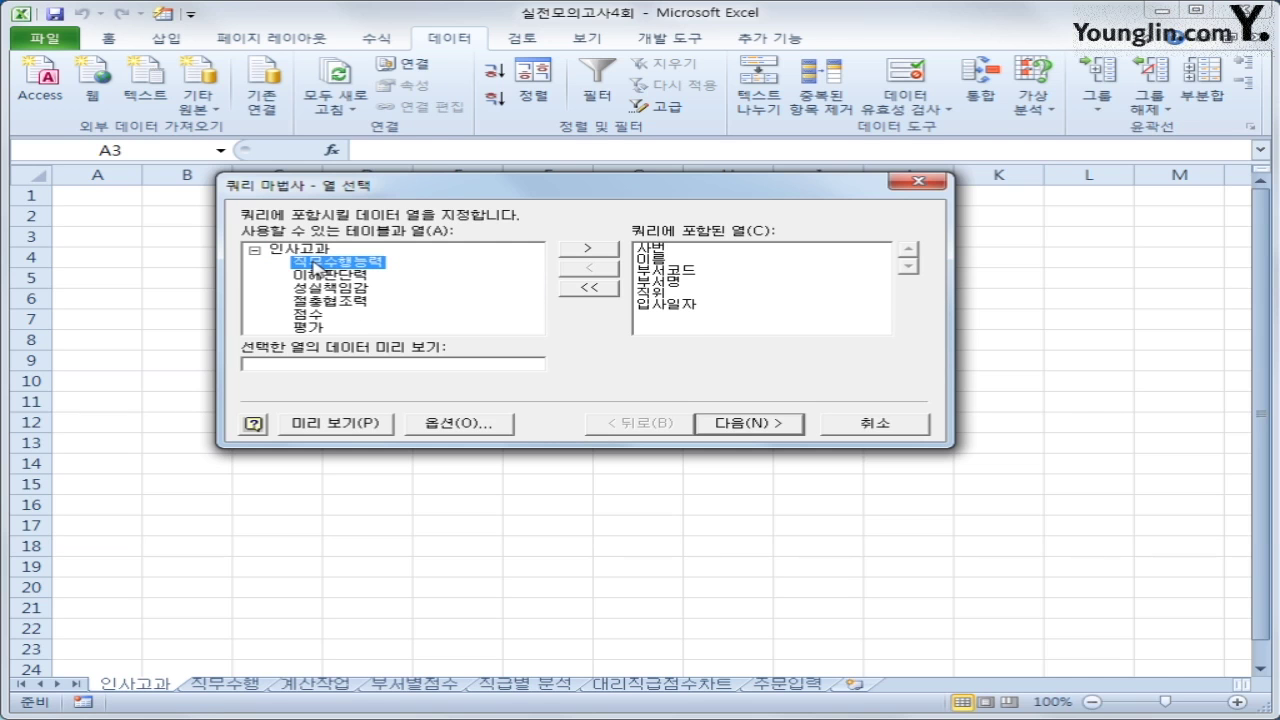
double_click(316, 263)
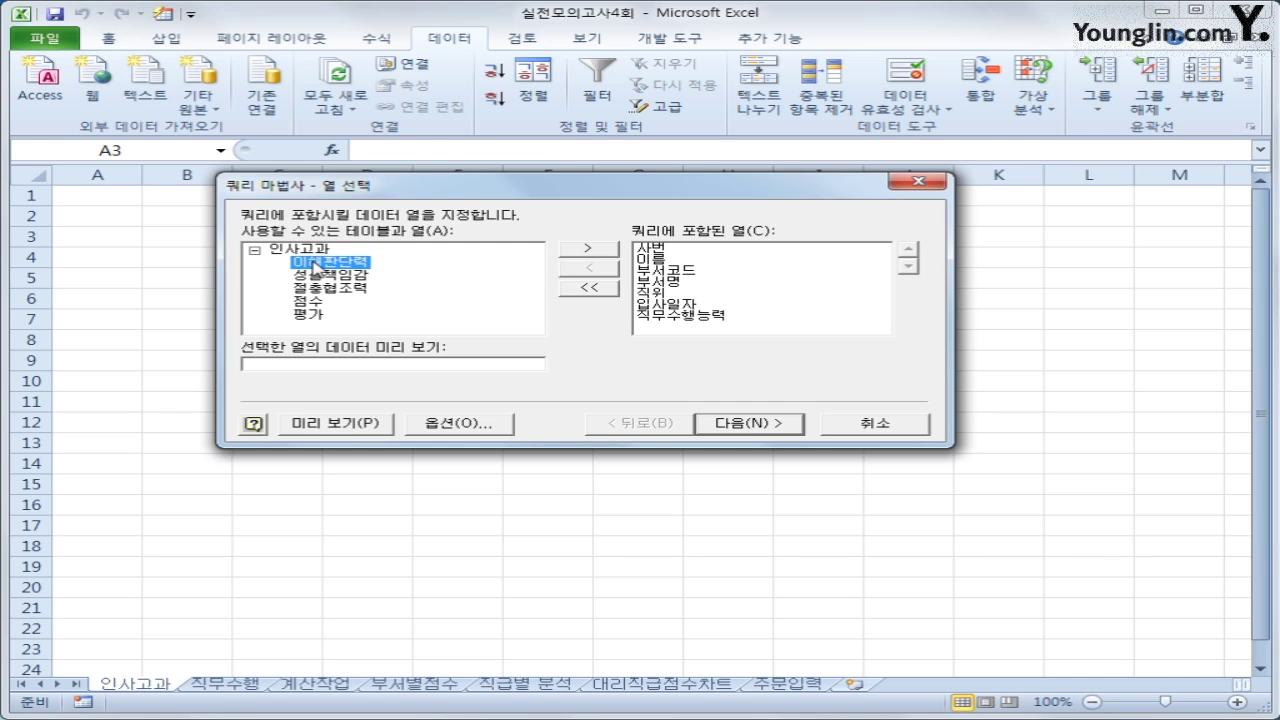
double_click(316, 263)
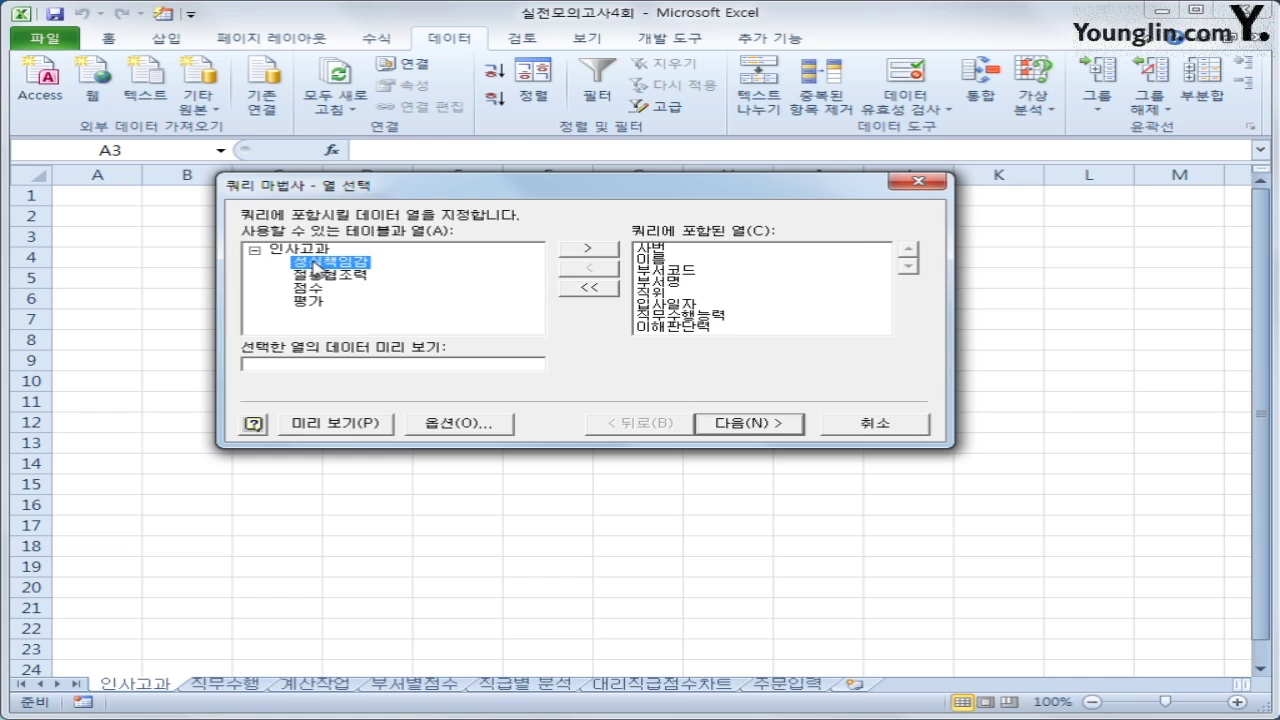
double_click(316, 263)
double_click(316, 263)
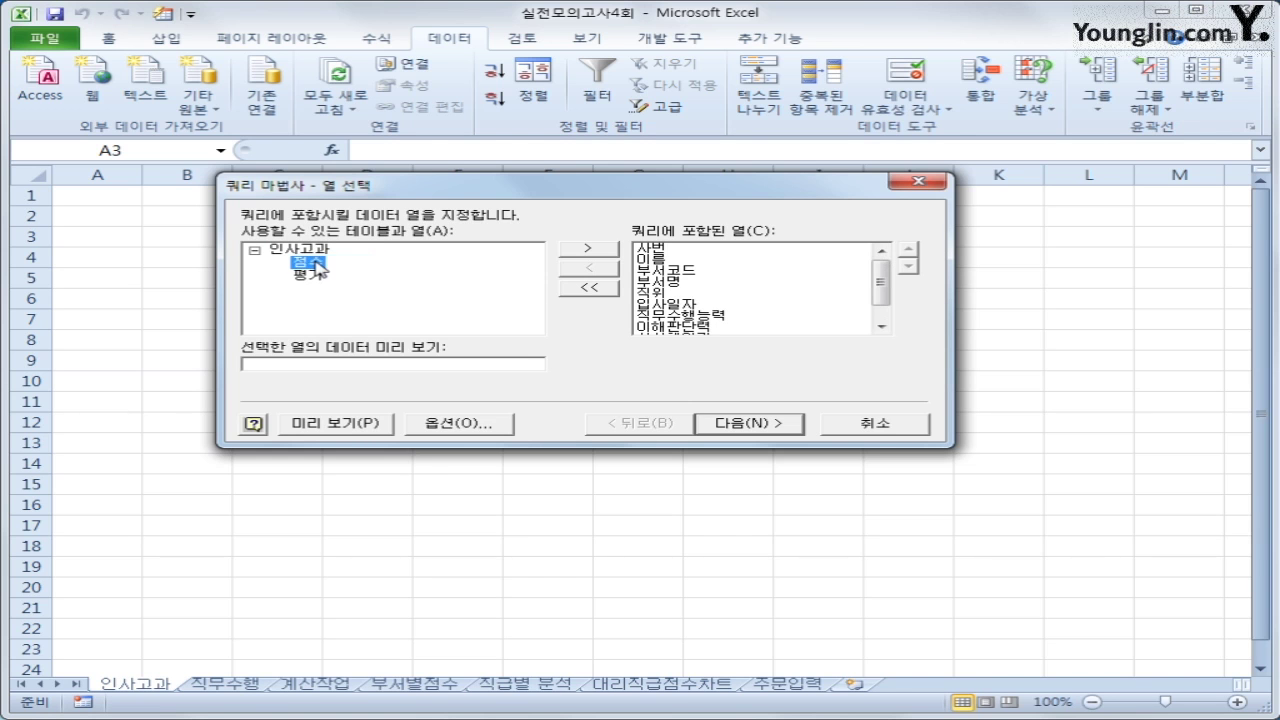
drag(878, 289, 878, 326)
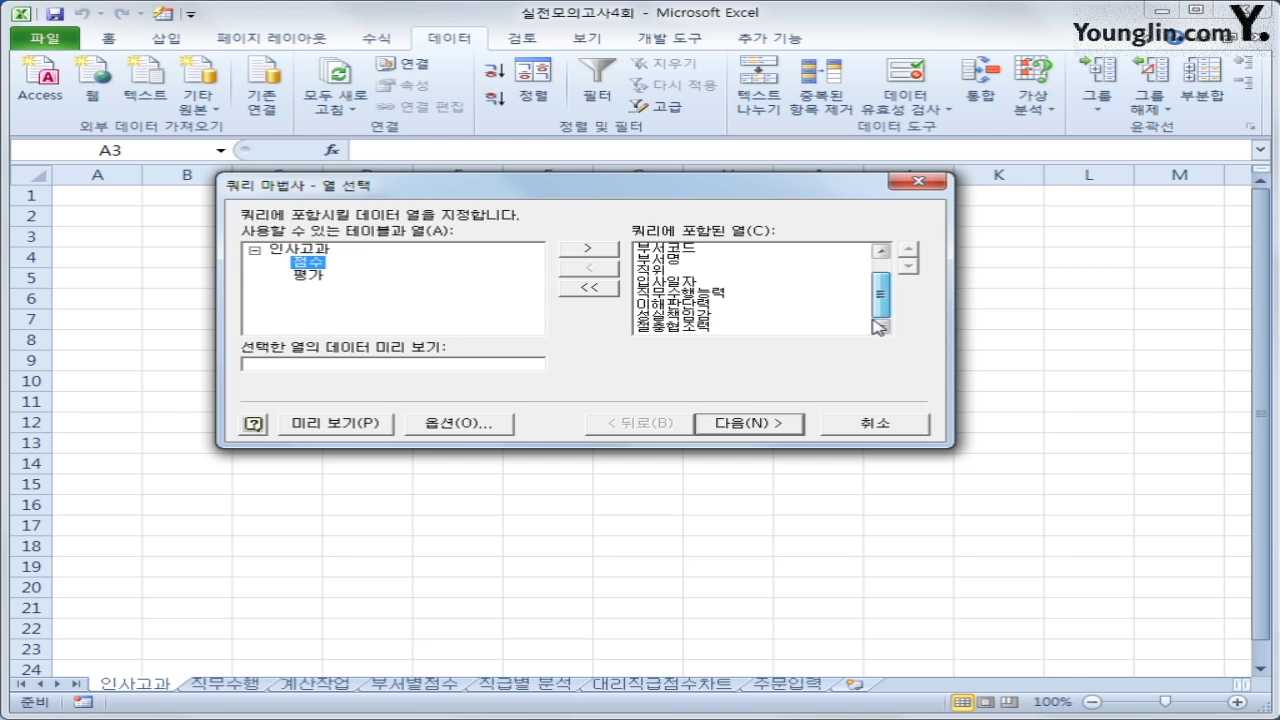
click(779, 425)
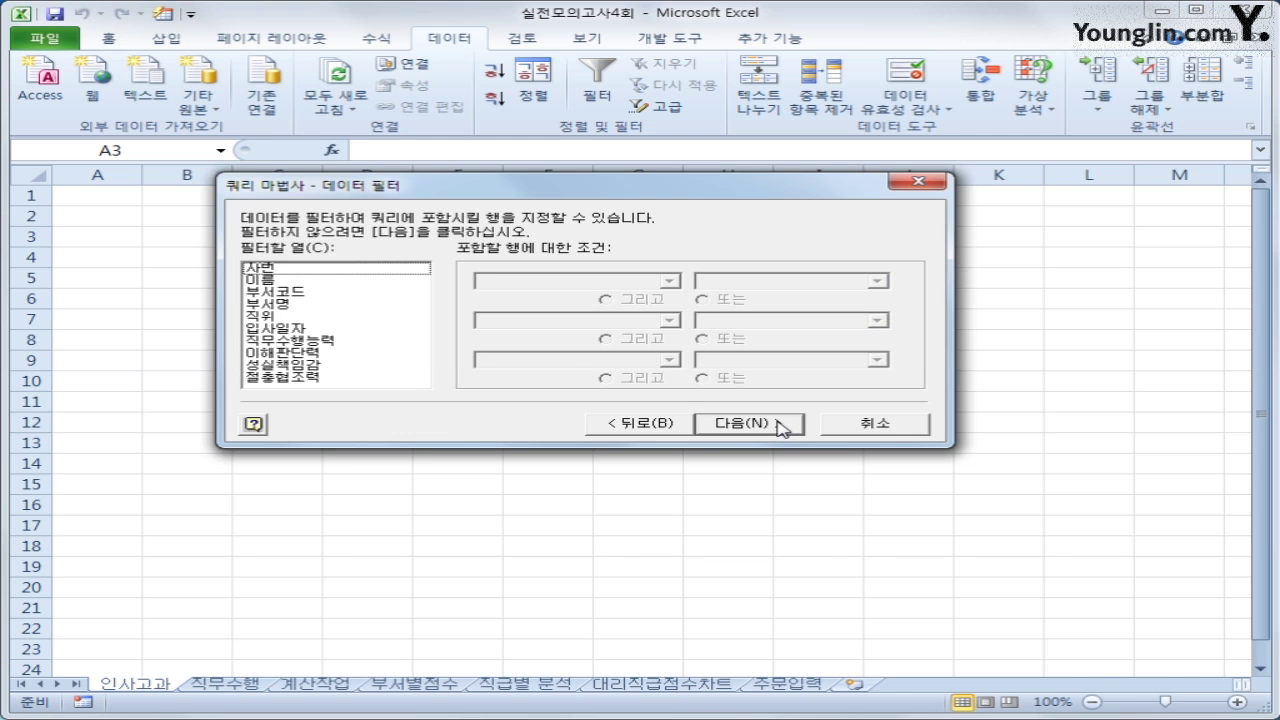
Filter the query rows so that 부서코드 begins with S, using the 시작 값 condition
click(299, 294)
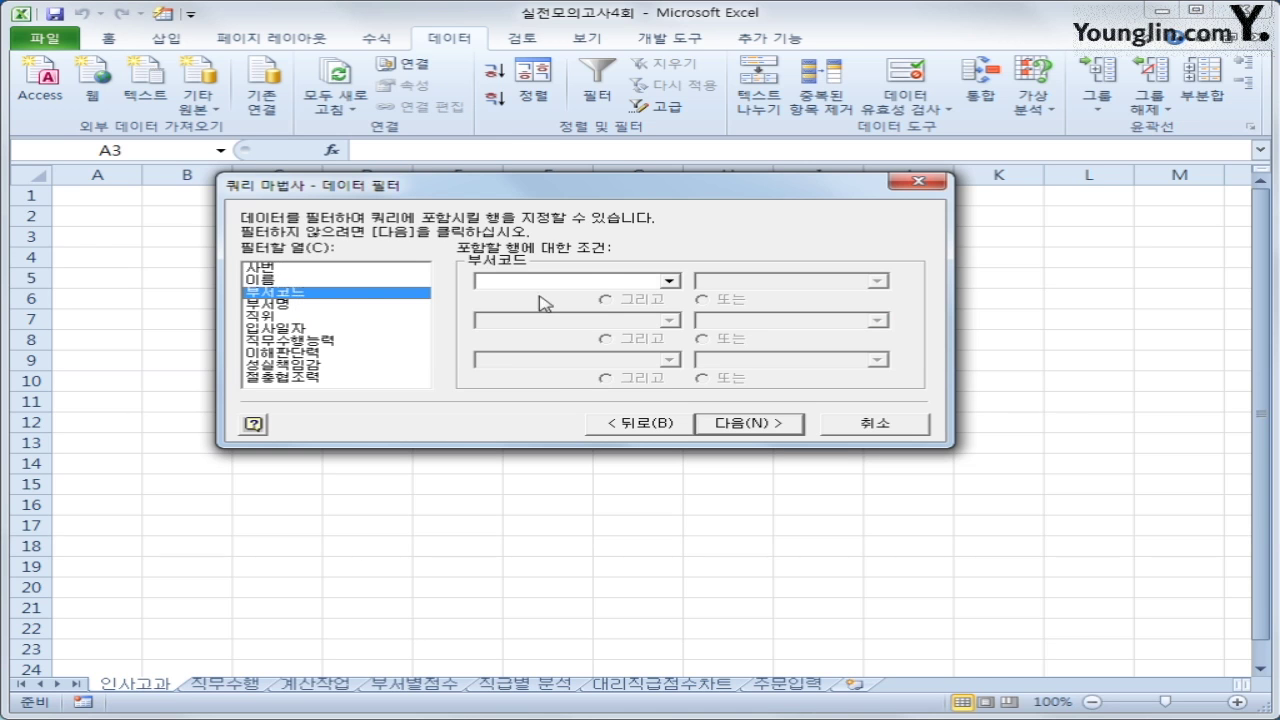
click(590, 283)
click(600, 375)
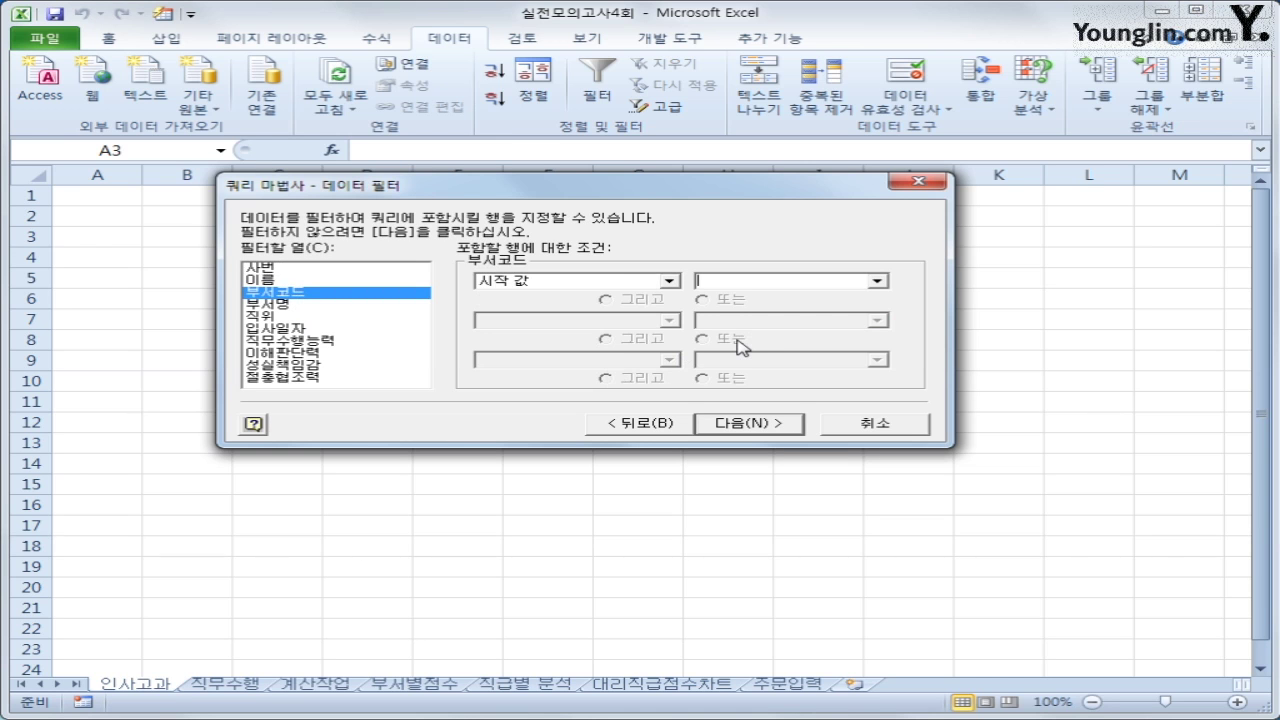
text(S)
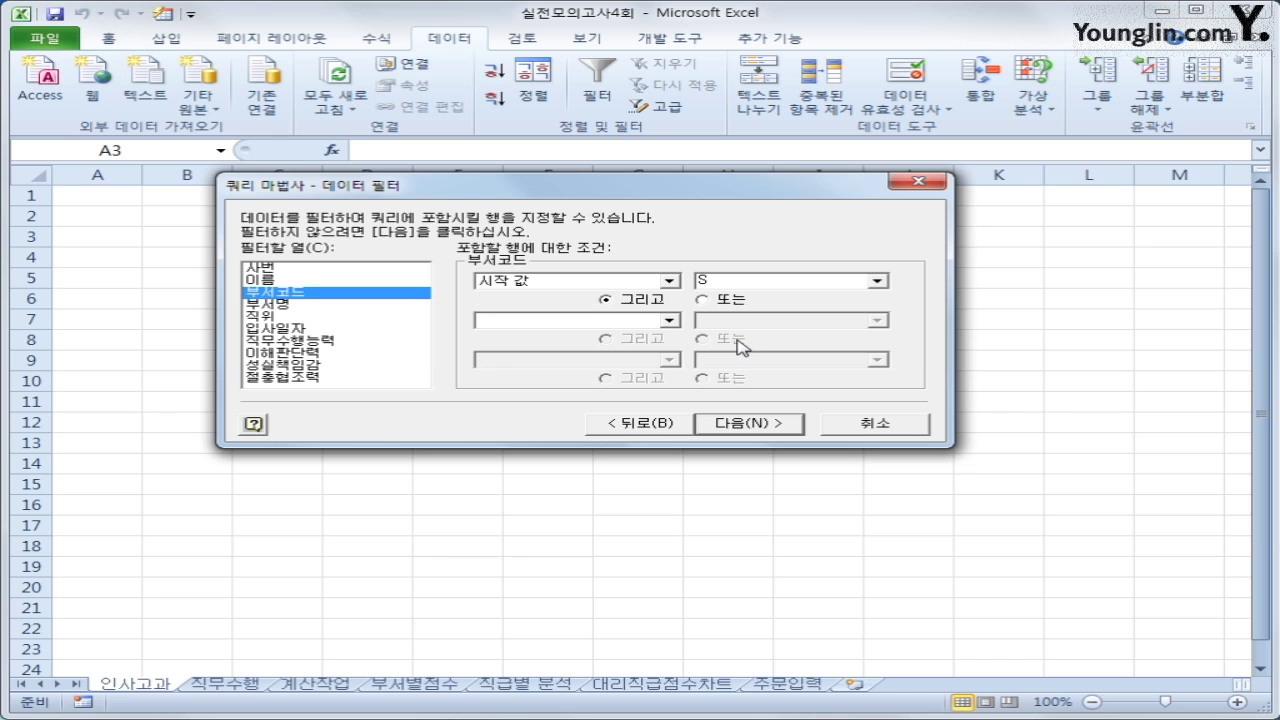
Filter 입사일자 to dates >= 2017-01-01 and <= 2017-12-31, and proceed to the sort order
click(376, 332)
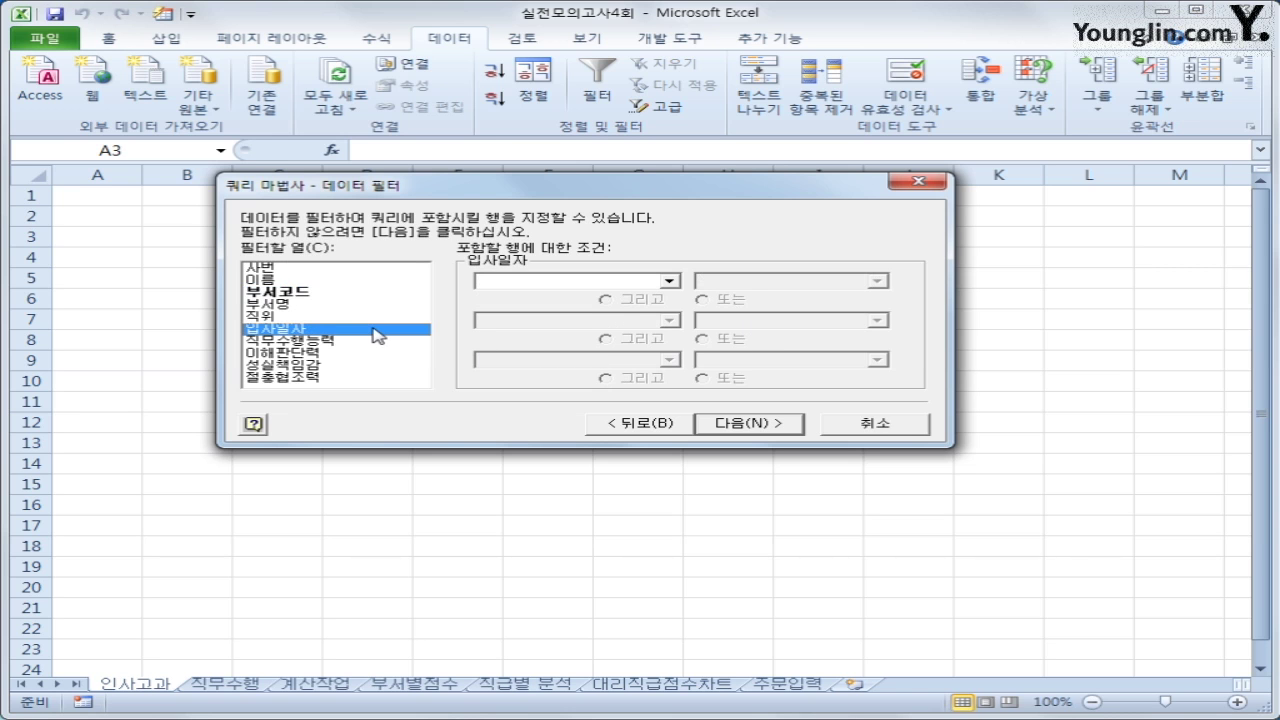
click(576, 284)
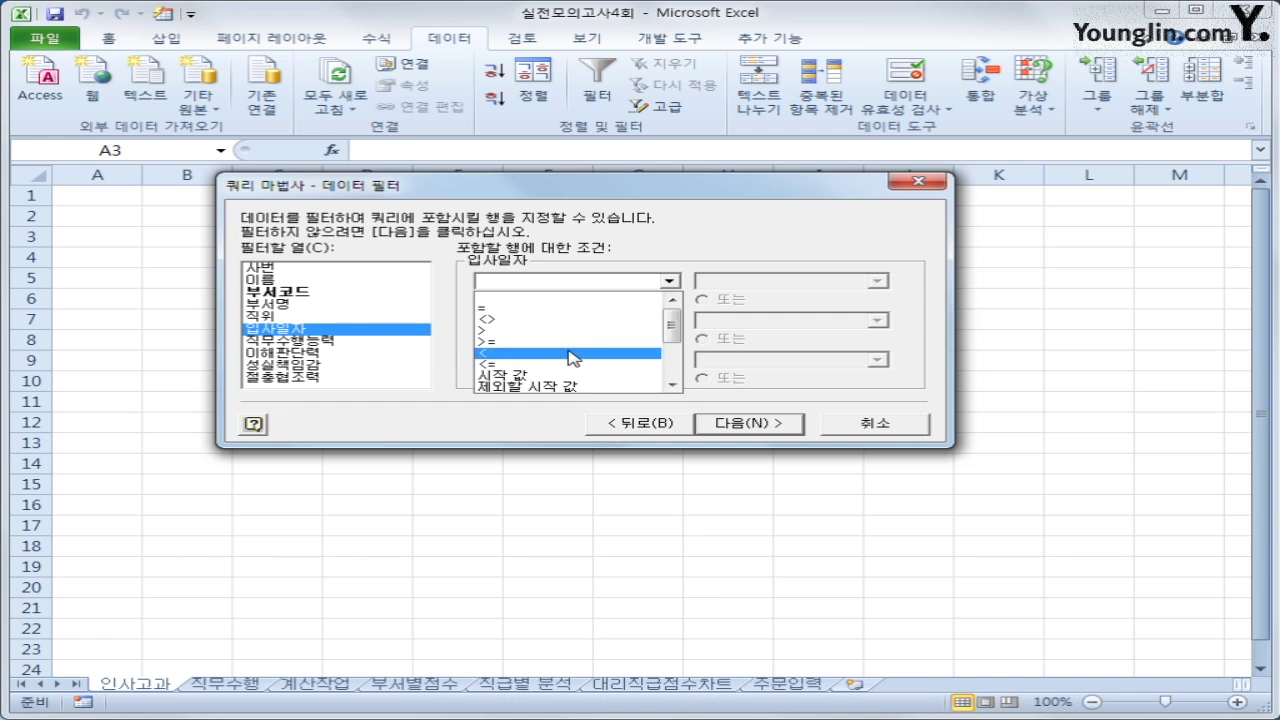
click(574, 342)
key(Tab)
text(20)
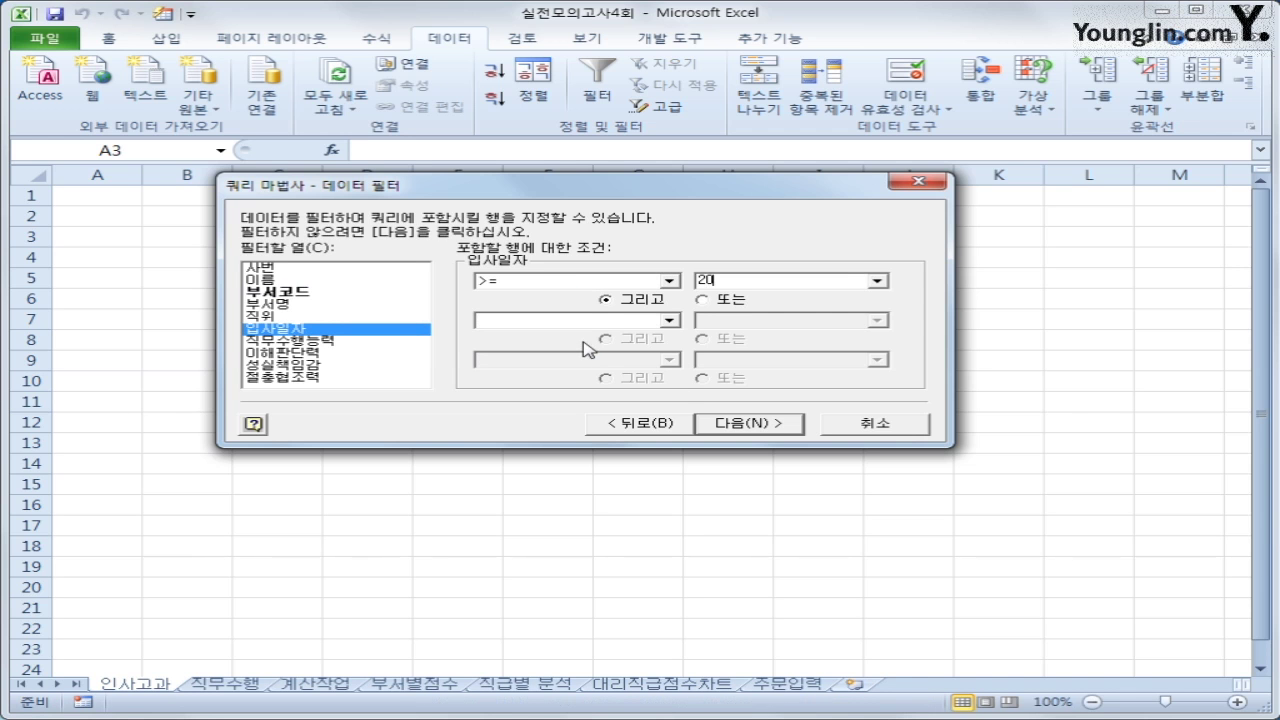
text(17-01-01)
click(648, 321)
click(621, 404)
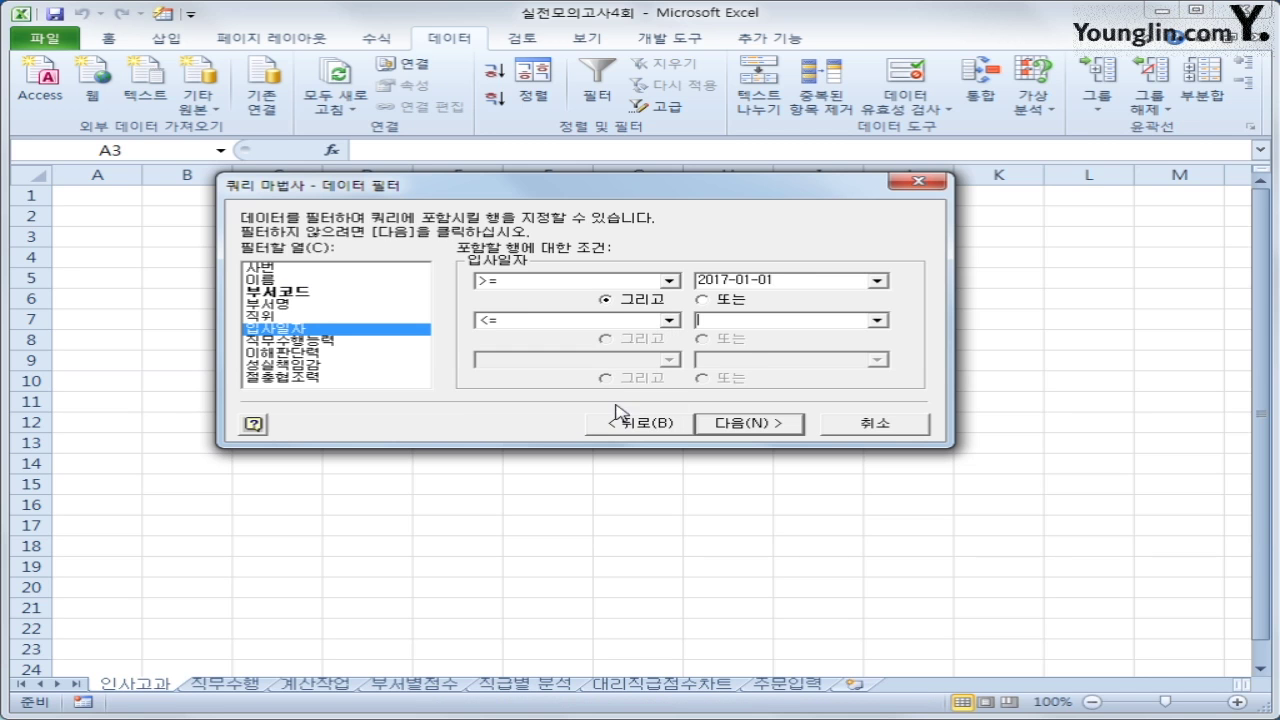
key(Tab)
text(2017-)
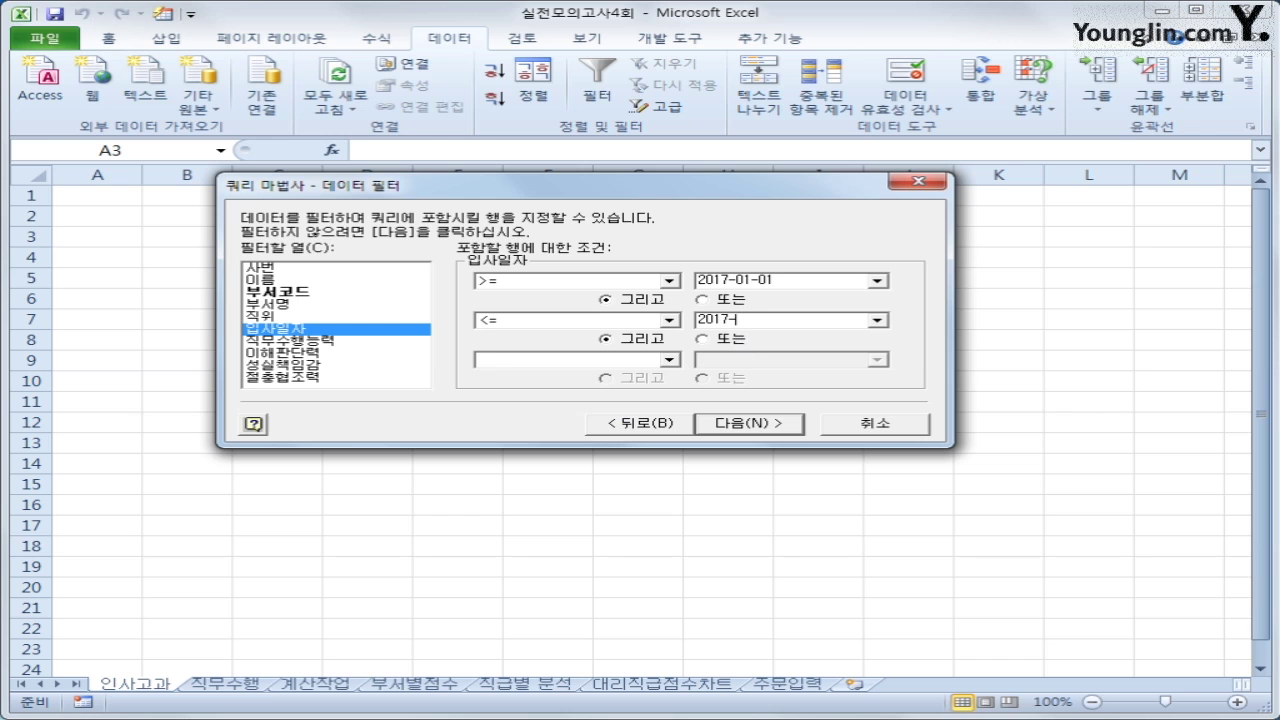
text(12-31)
click(745, 426)
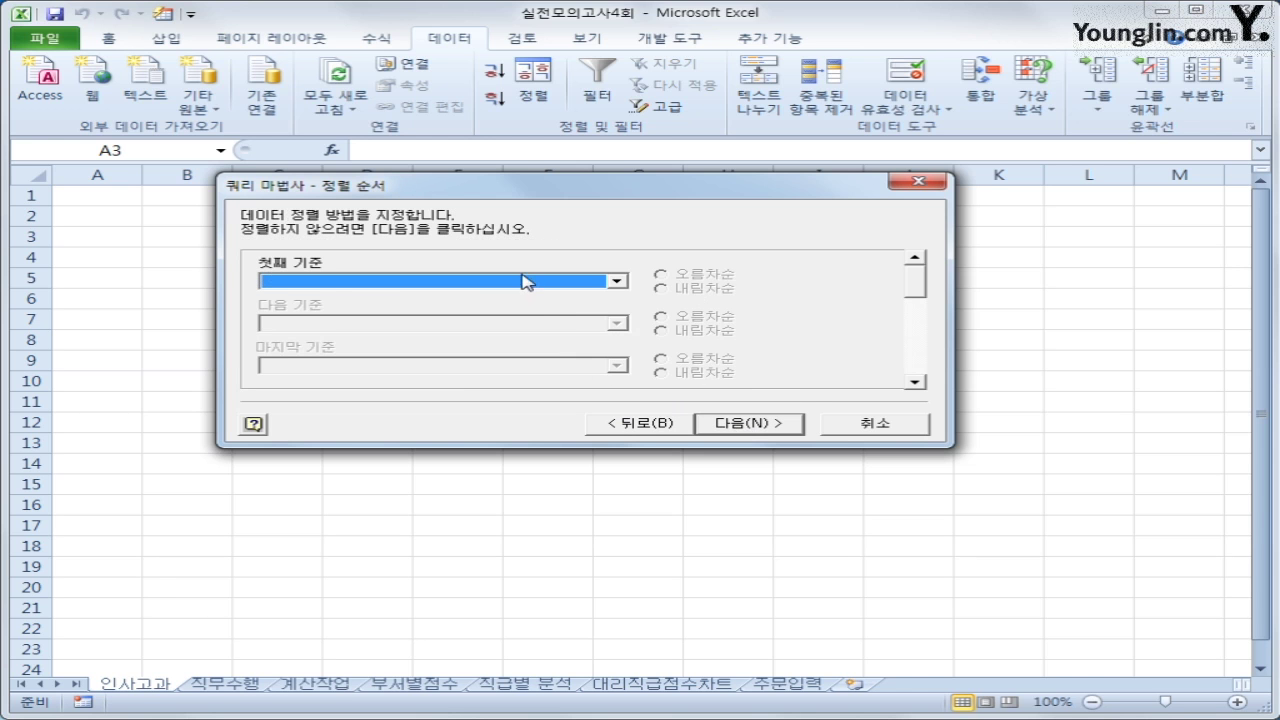
Sort the query by 부서명 in descending order, then by 사번 in ascending order
click(527, 281)
click(509, 352)
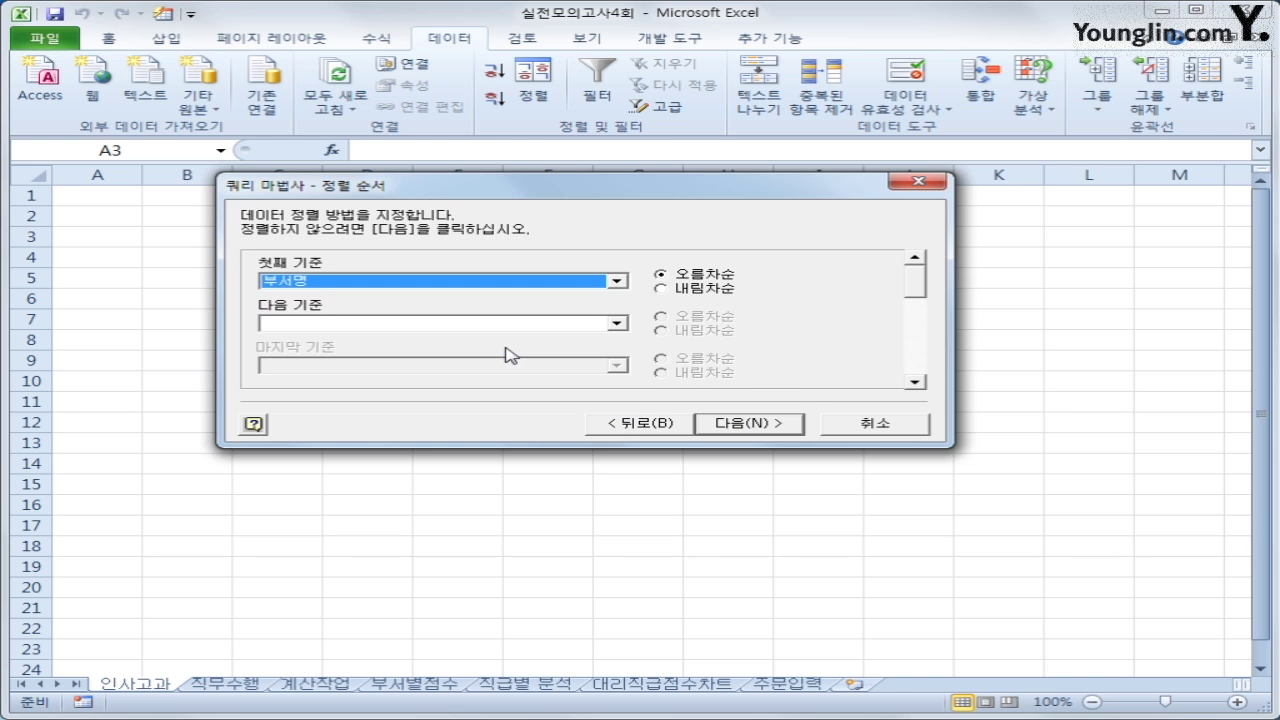
click(712, 290)
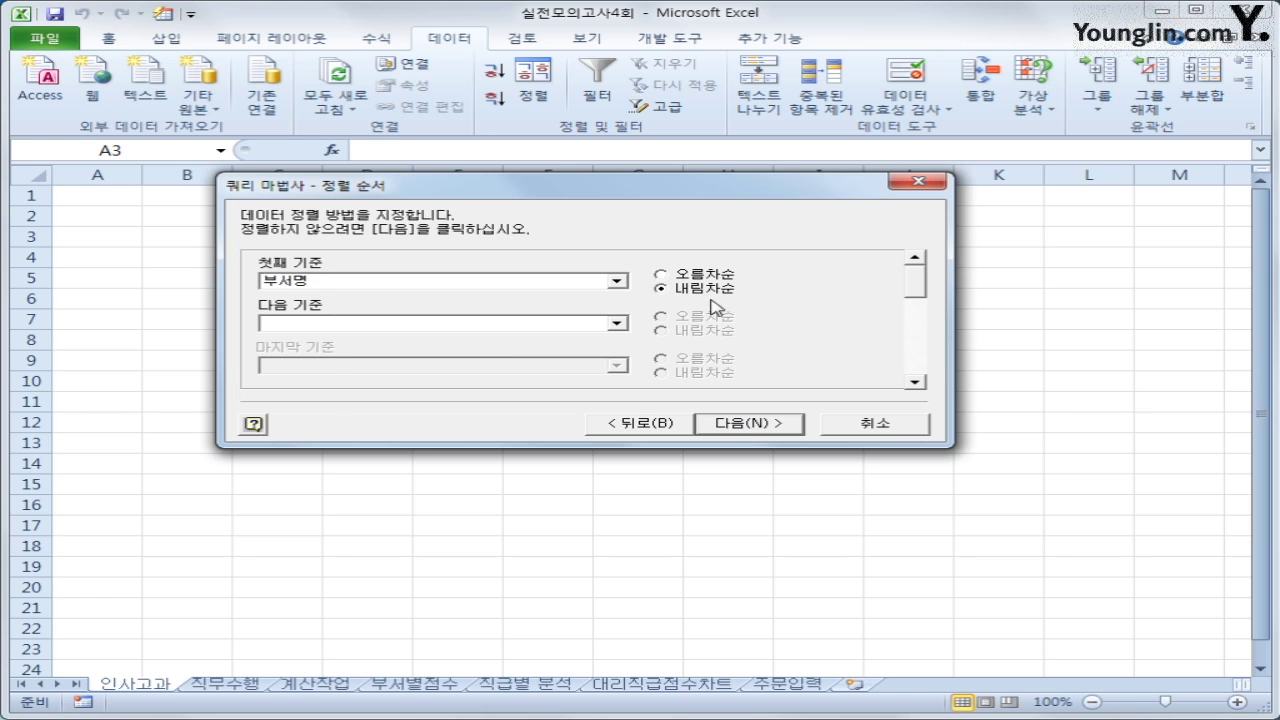
click(618, 324)
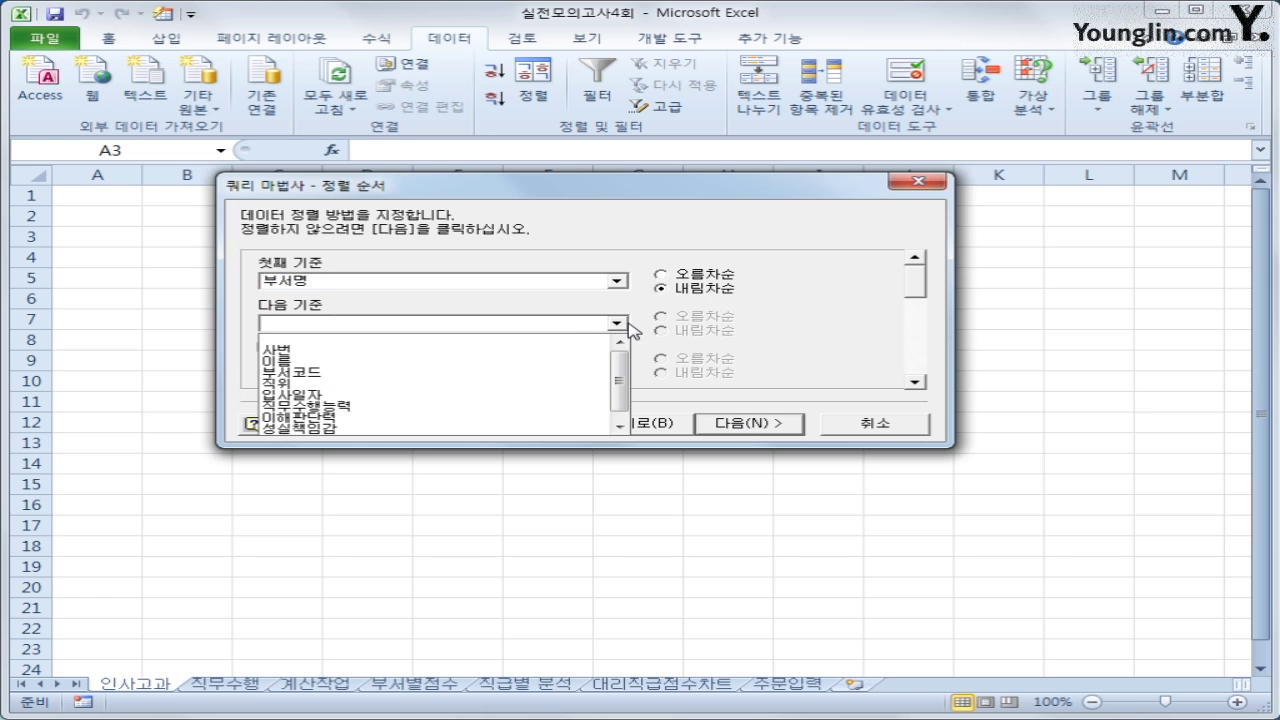
click(549, 350)
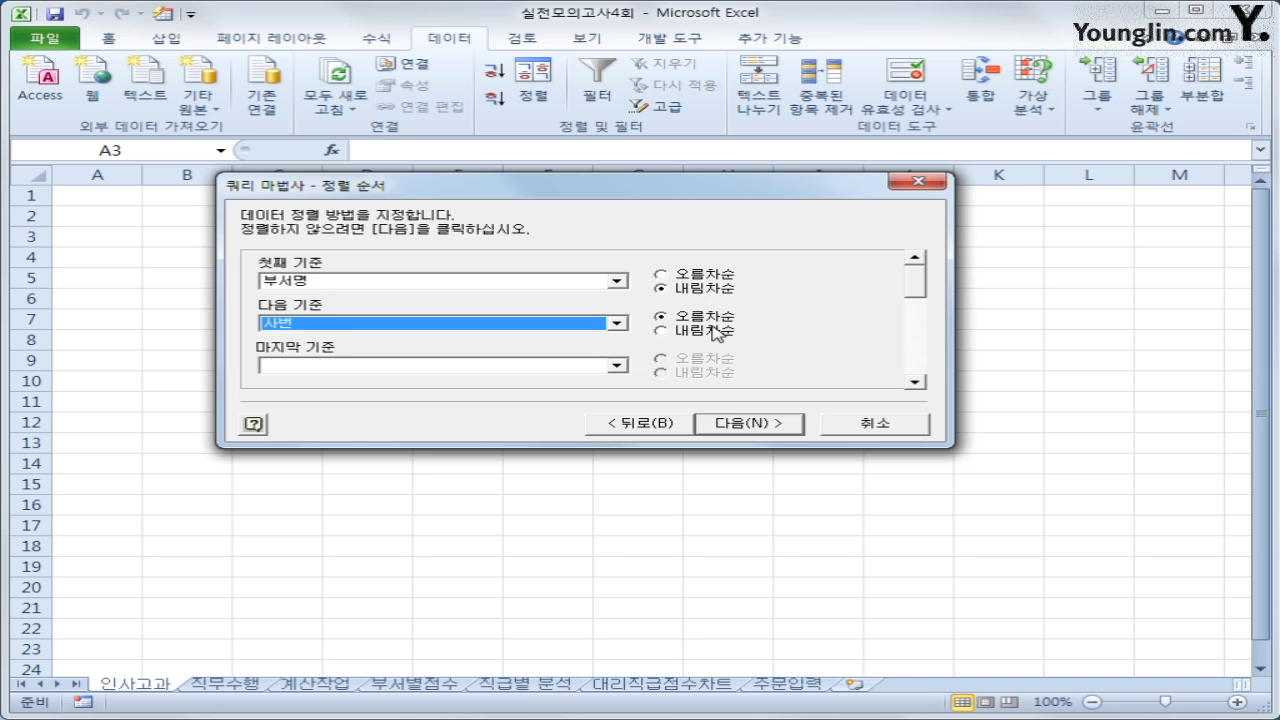
click(740, 428)
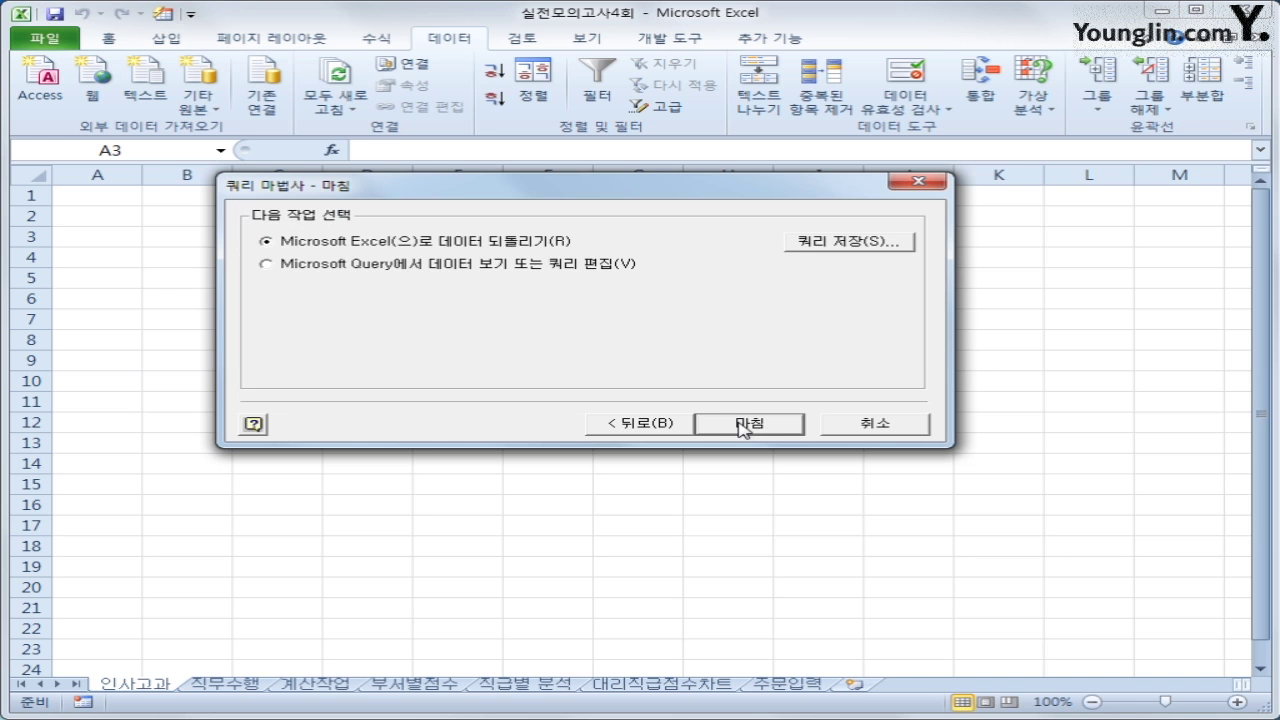
Return the query results to Excel as a table at $A$3 of the existing worksheet, and convert the table to a normal range
click(742, 424)
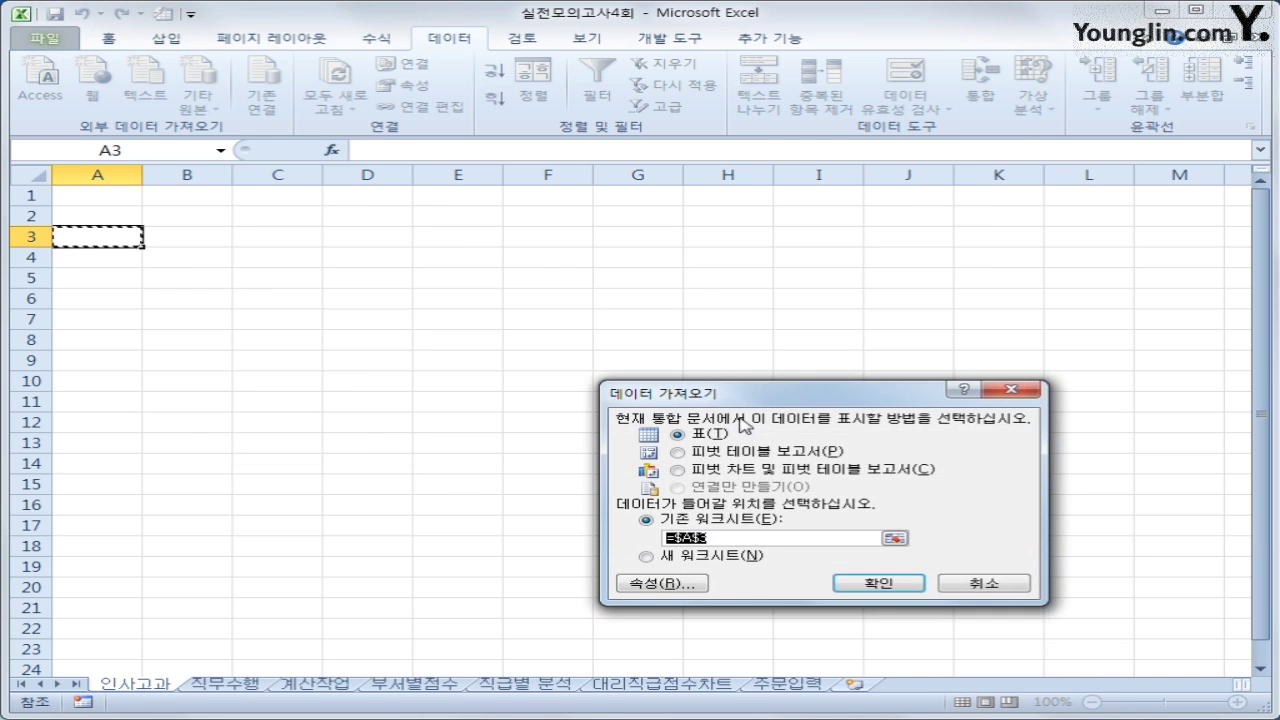
drag(747, 393, 738, 295)
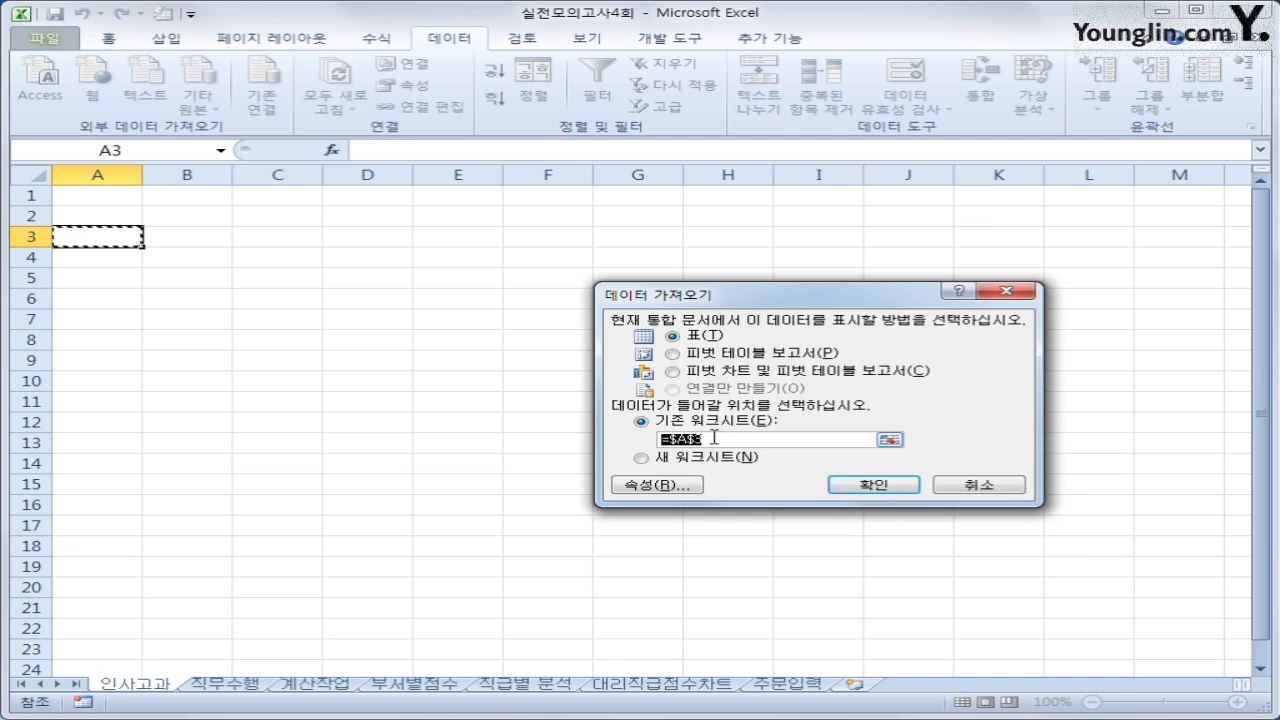
click(878, 488)
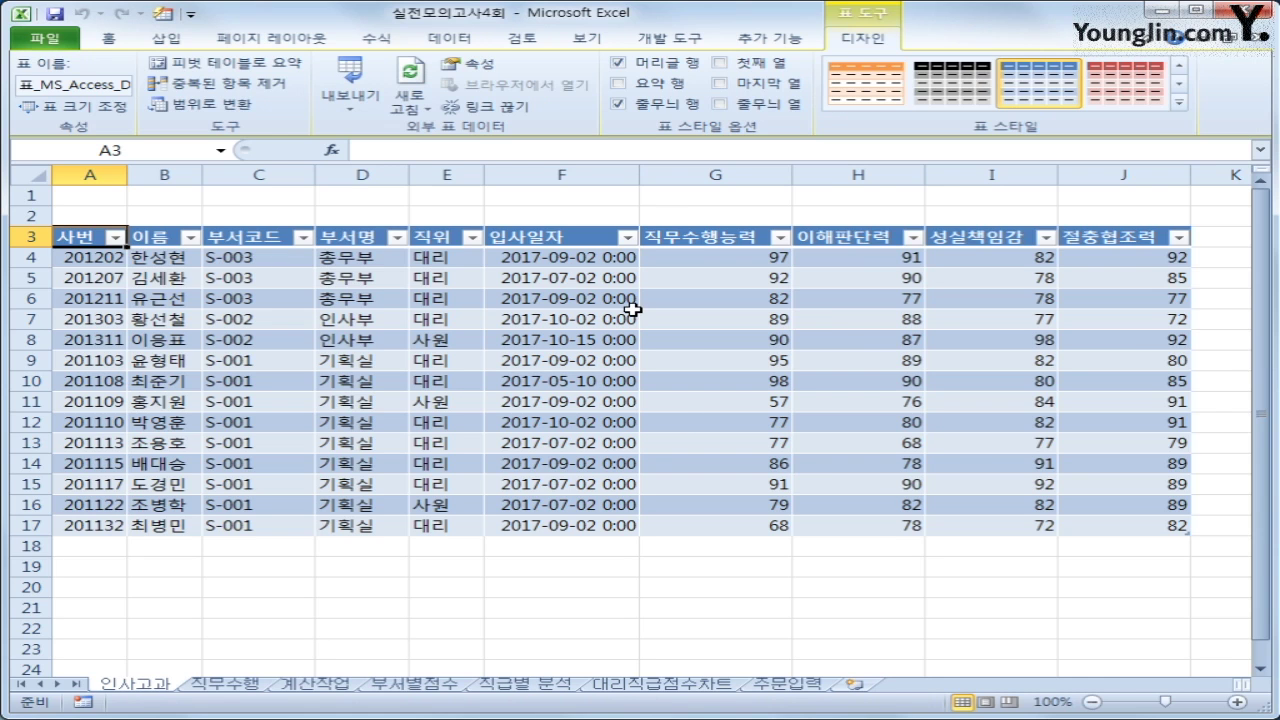
click(215, 104)
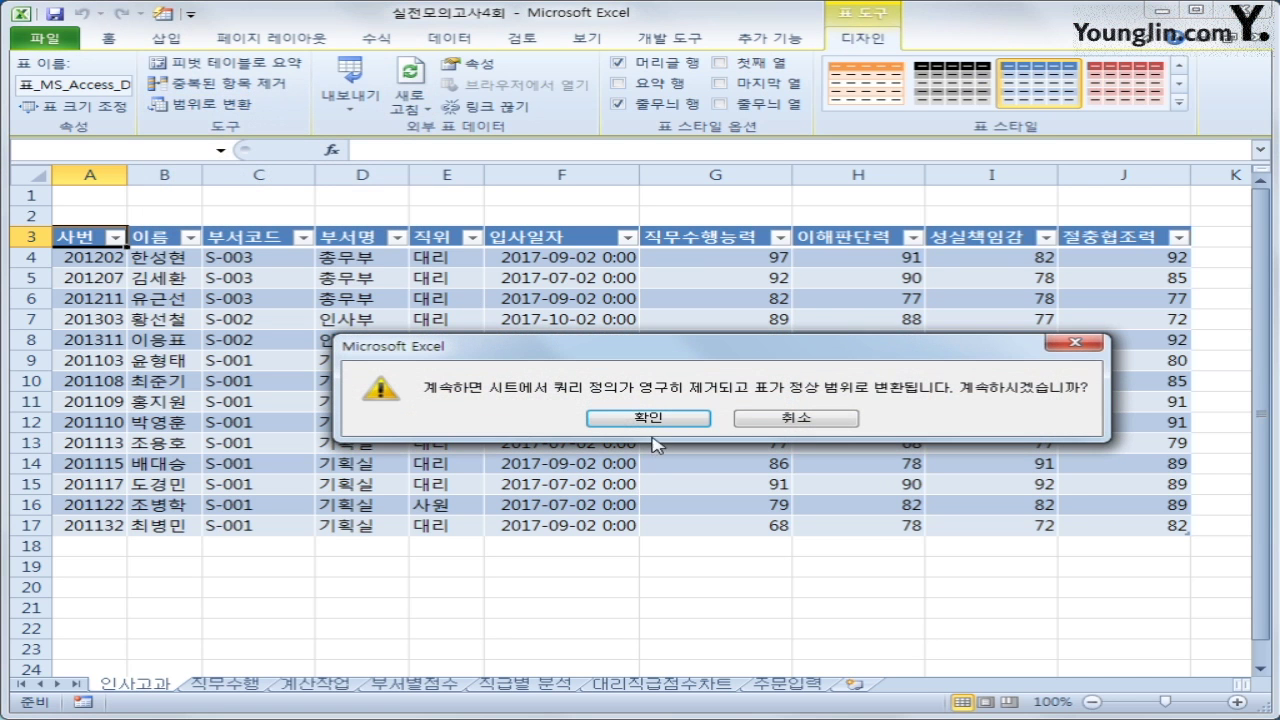
click(660, 421)
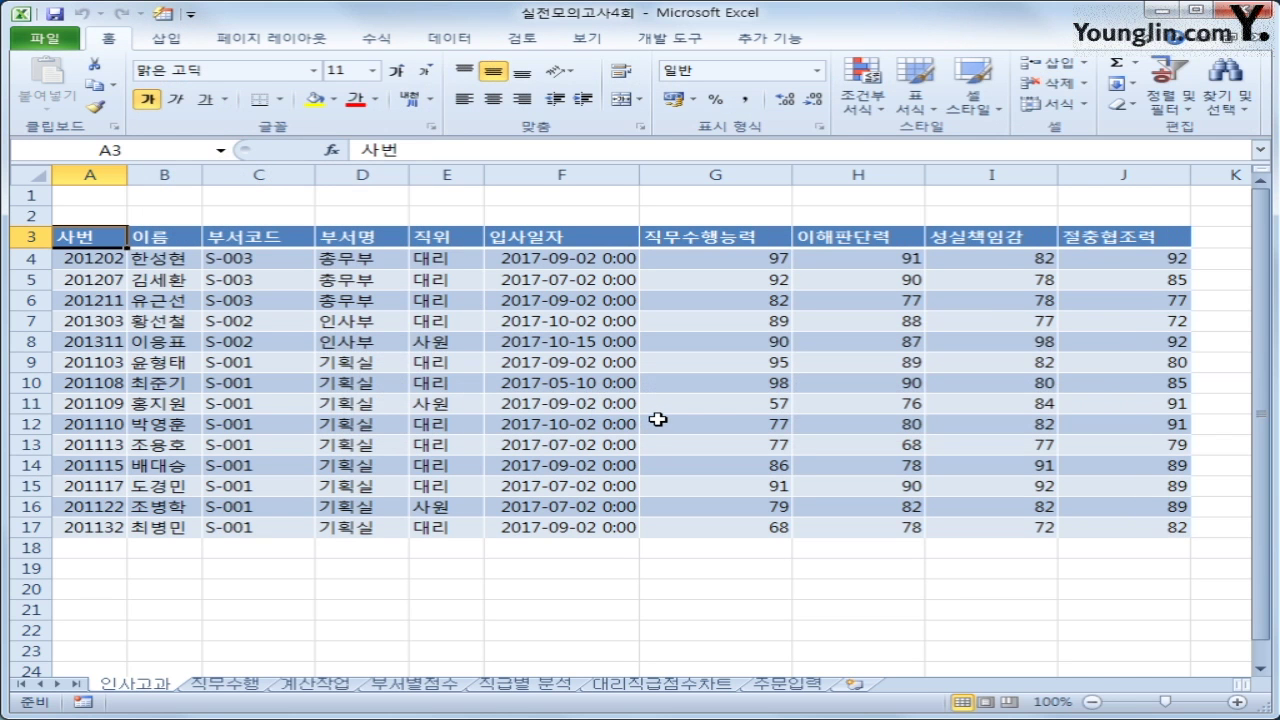
On the 직무수행 sheet, enter the criteria headings 직무(최대) in A15 and 직무(최소) in B15
click(245, 686)
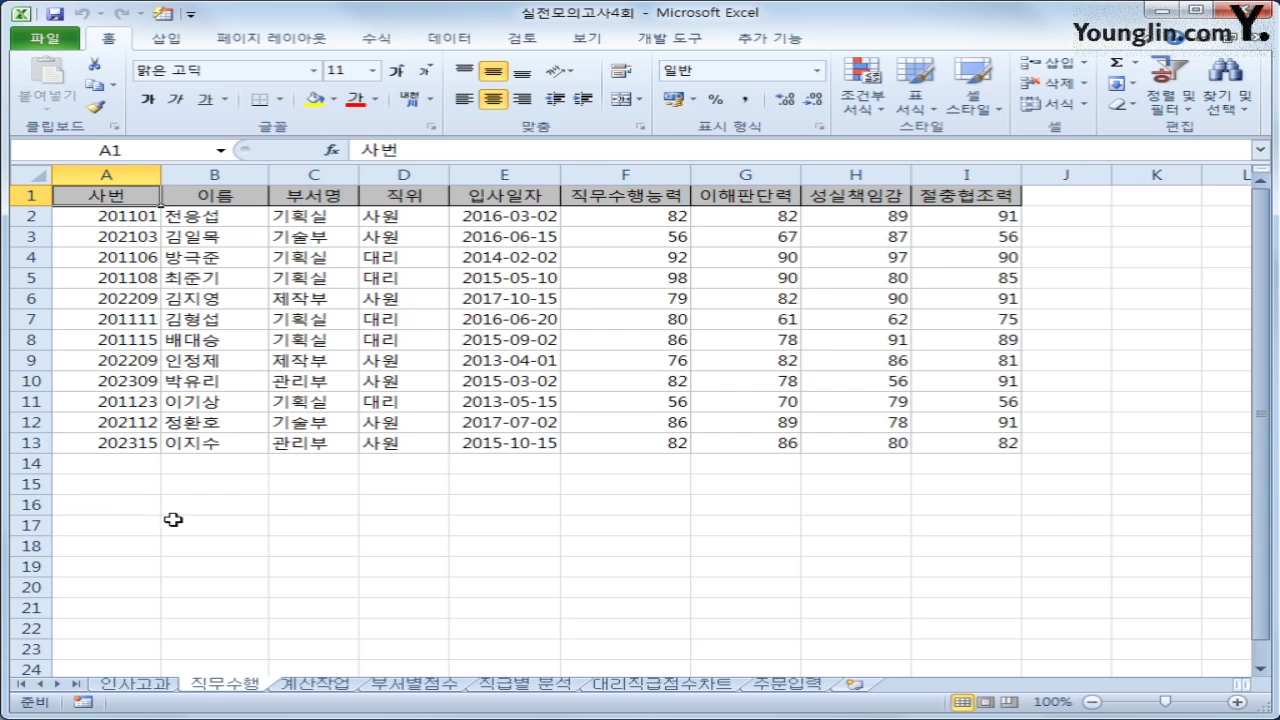
click(139, 489)
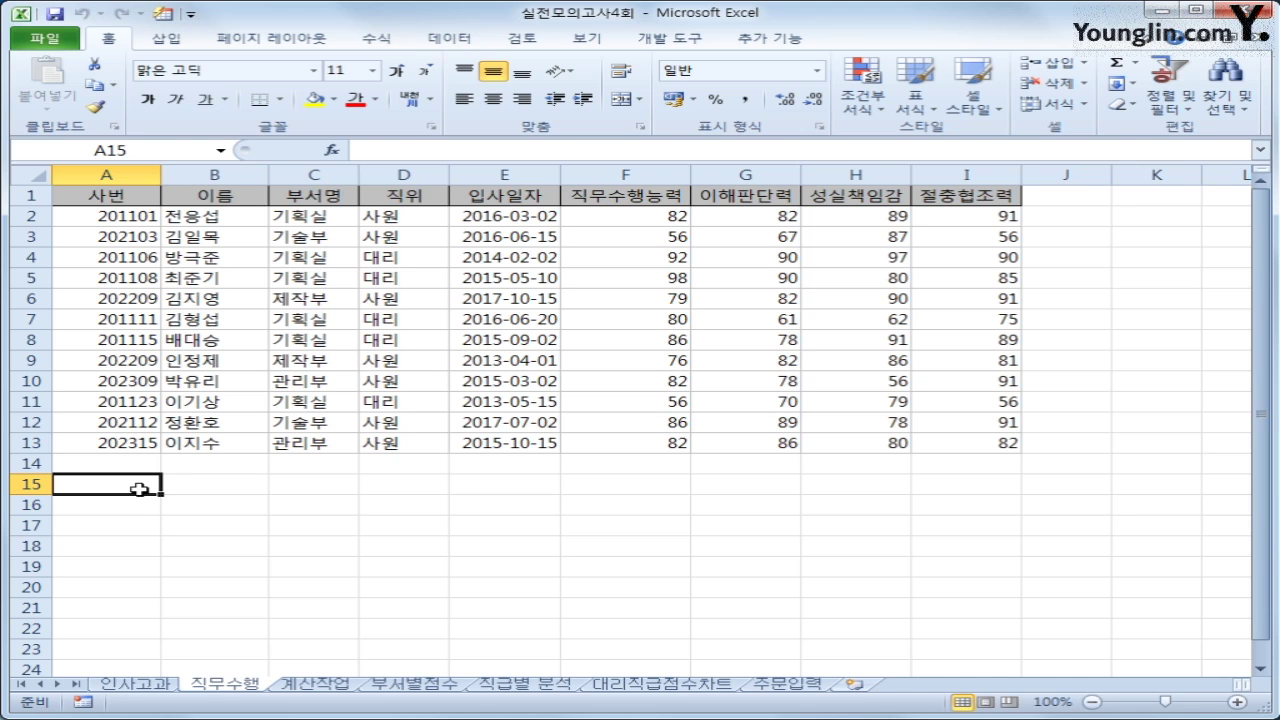
text(wh)
key(BackSpace)
text(f)
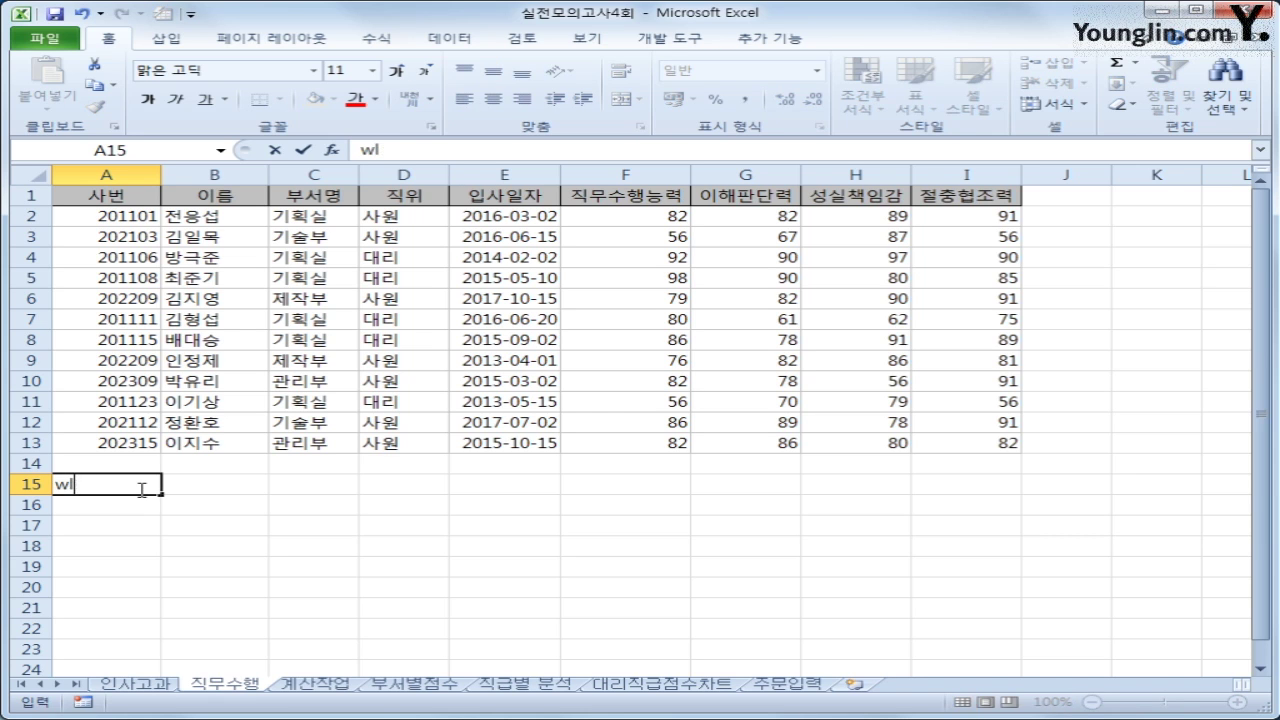
key(BackSpace)
key(BackSpace)
text(직무)
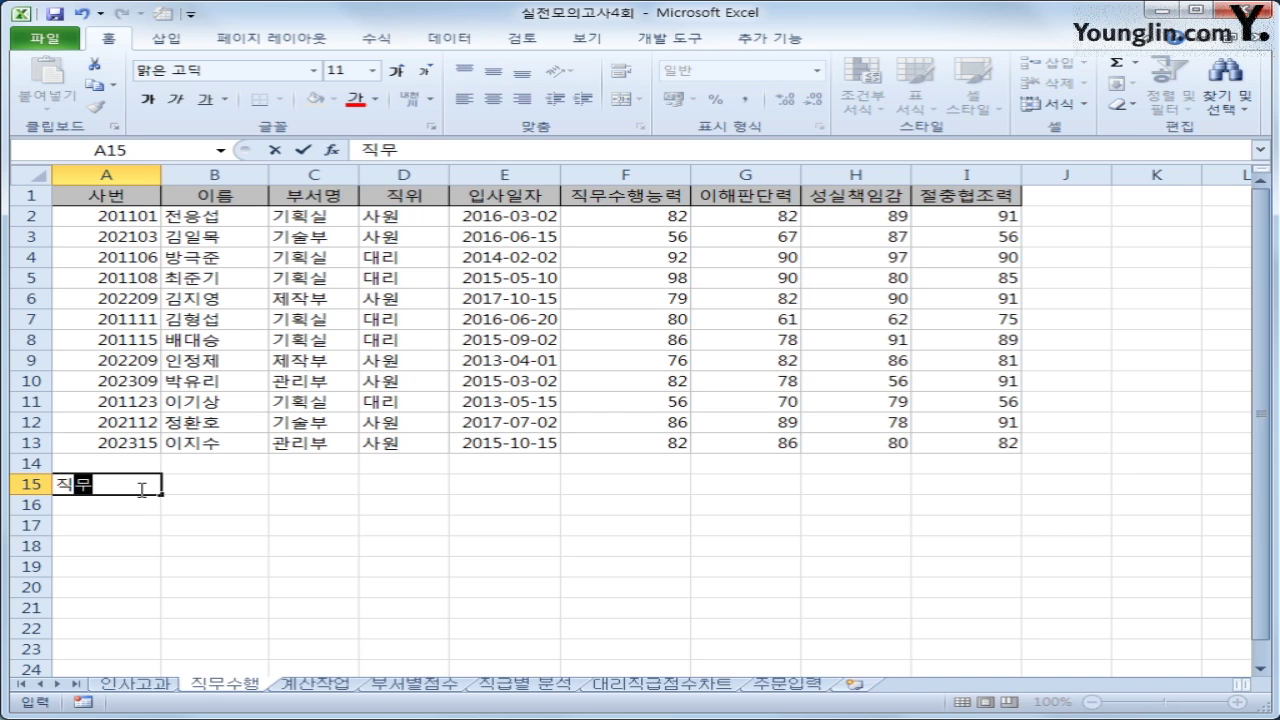
text((최대))
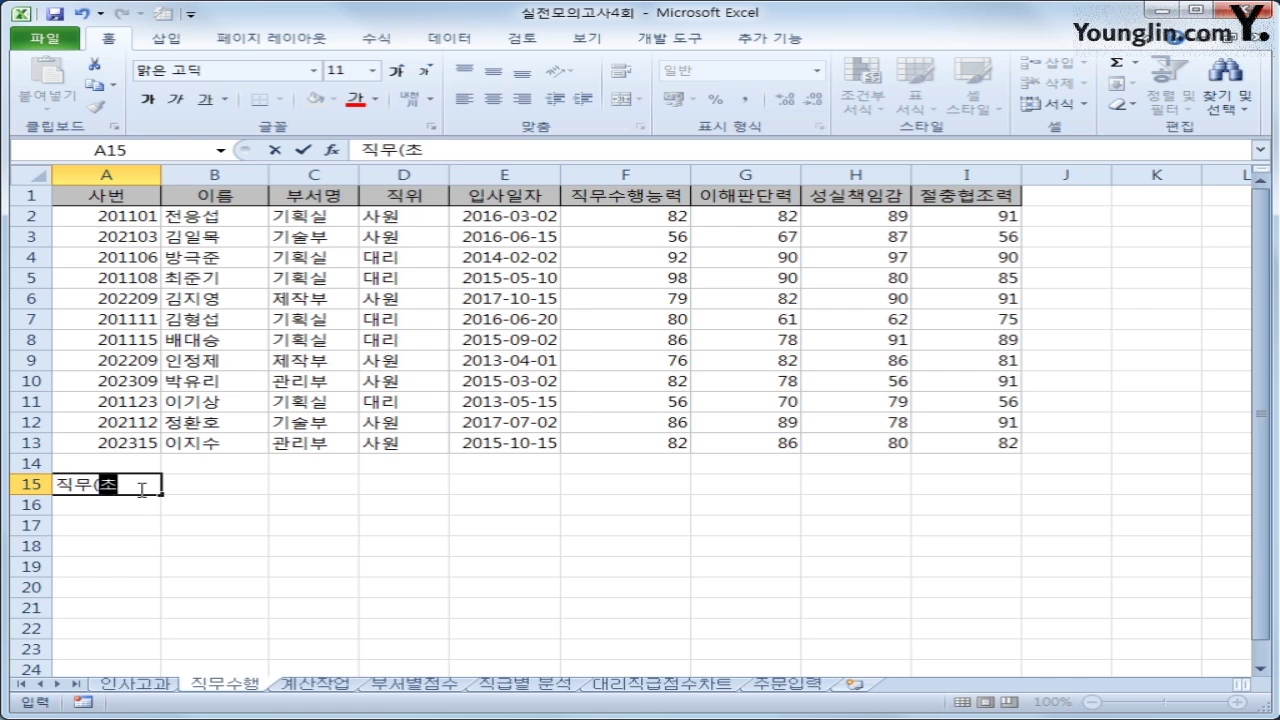
key(Tab)
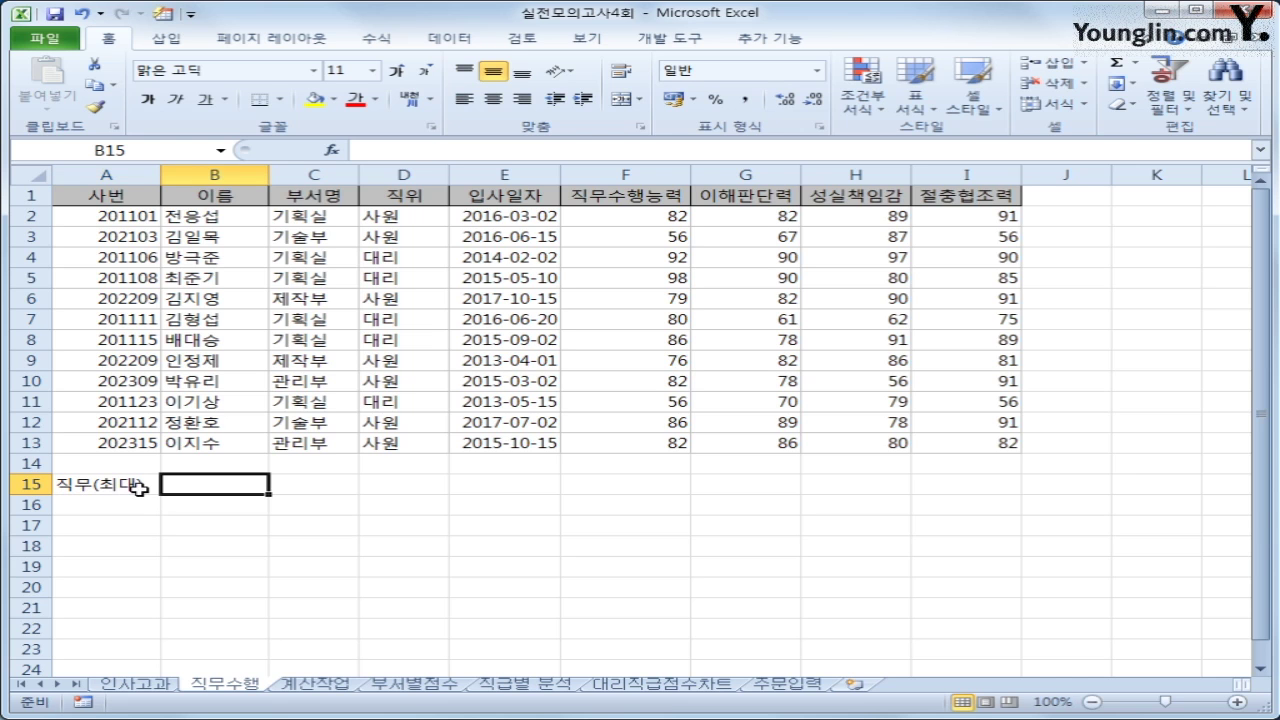
text(직)
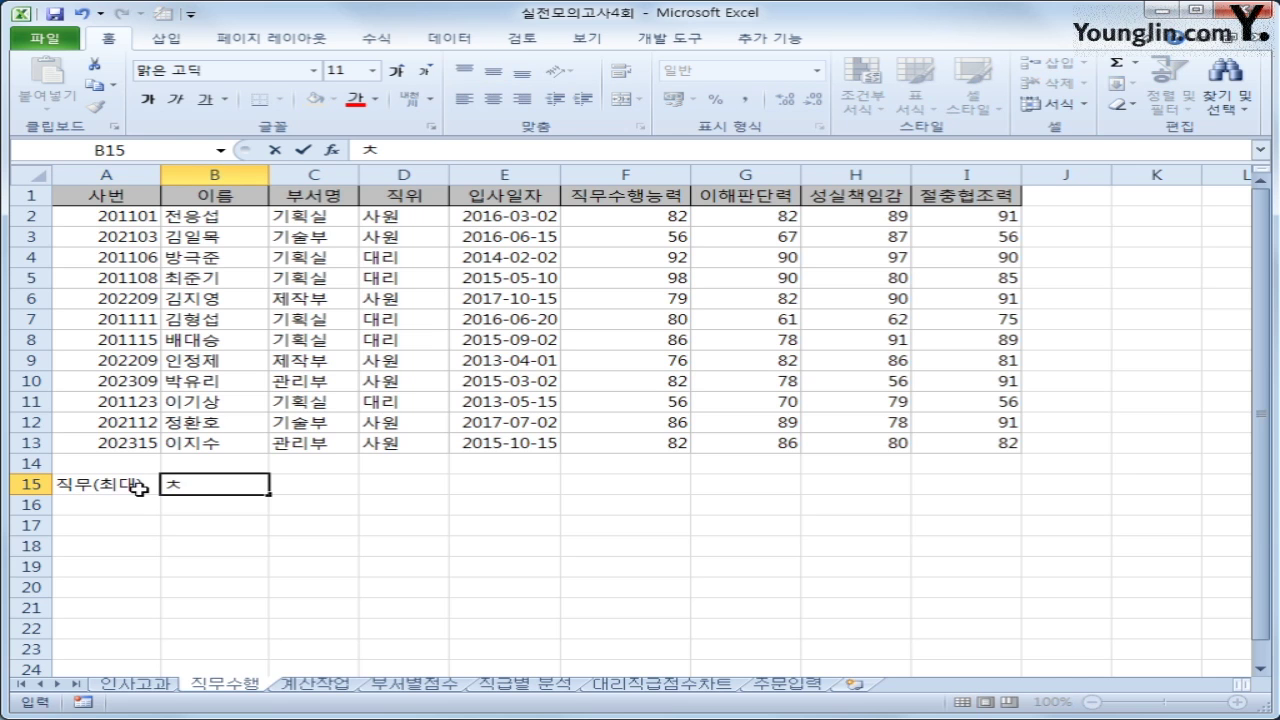
text(무(최소))
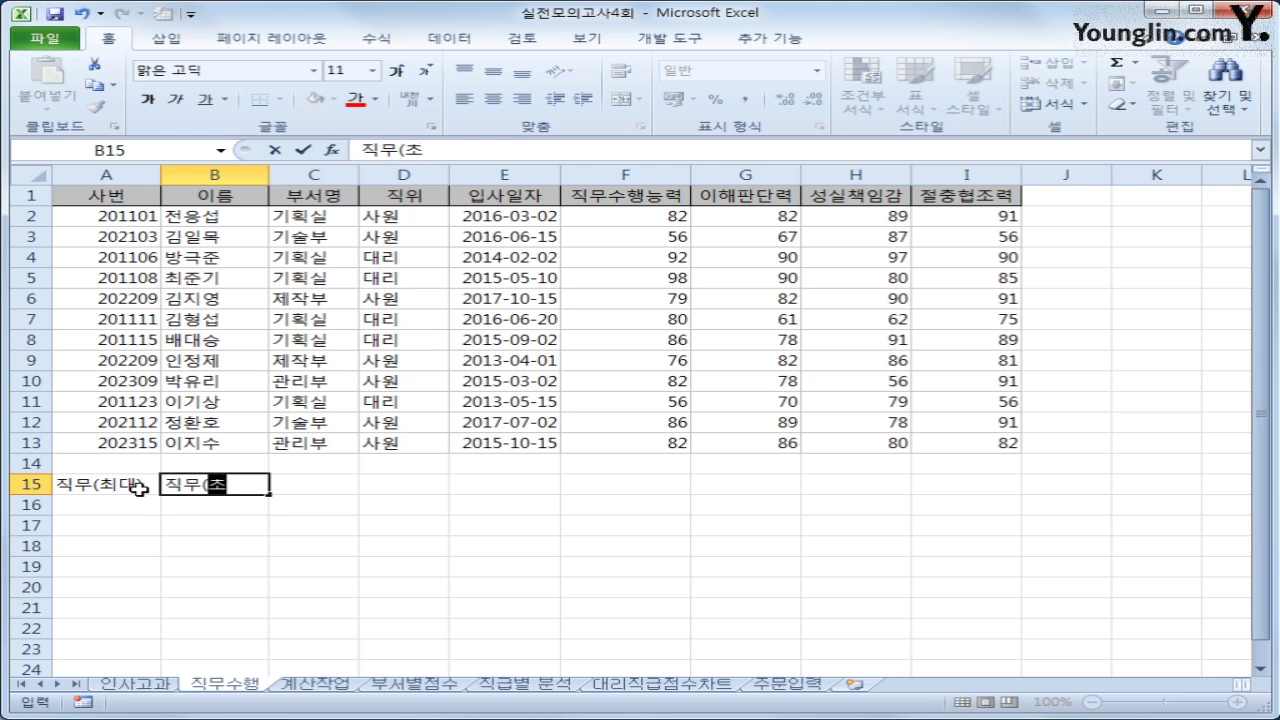
key(Return)
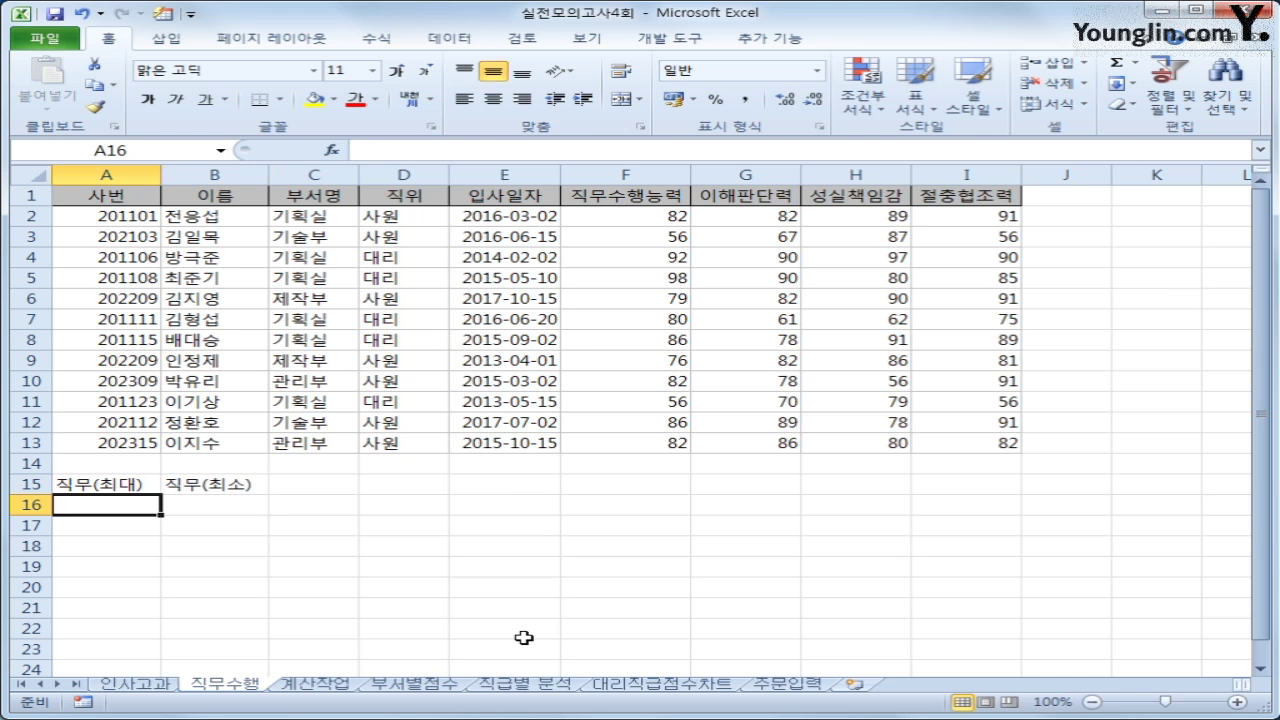
Enter the criteria formula =LARGE($F$2:$F$13,1)=F2 in A16, under the 직무(최대) heading
text(=lsw)
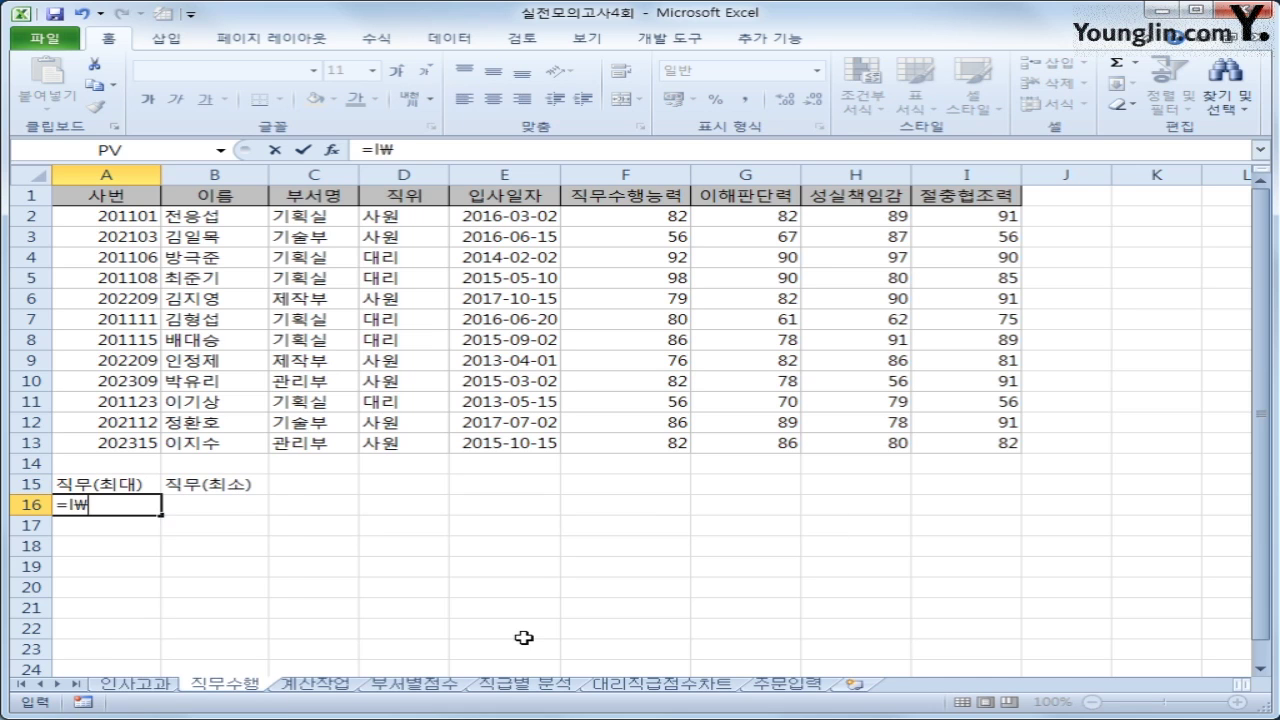
key(BackSpace)
key(BackSpace)
key(Tab)
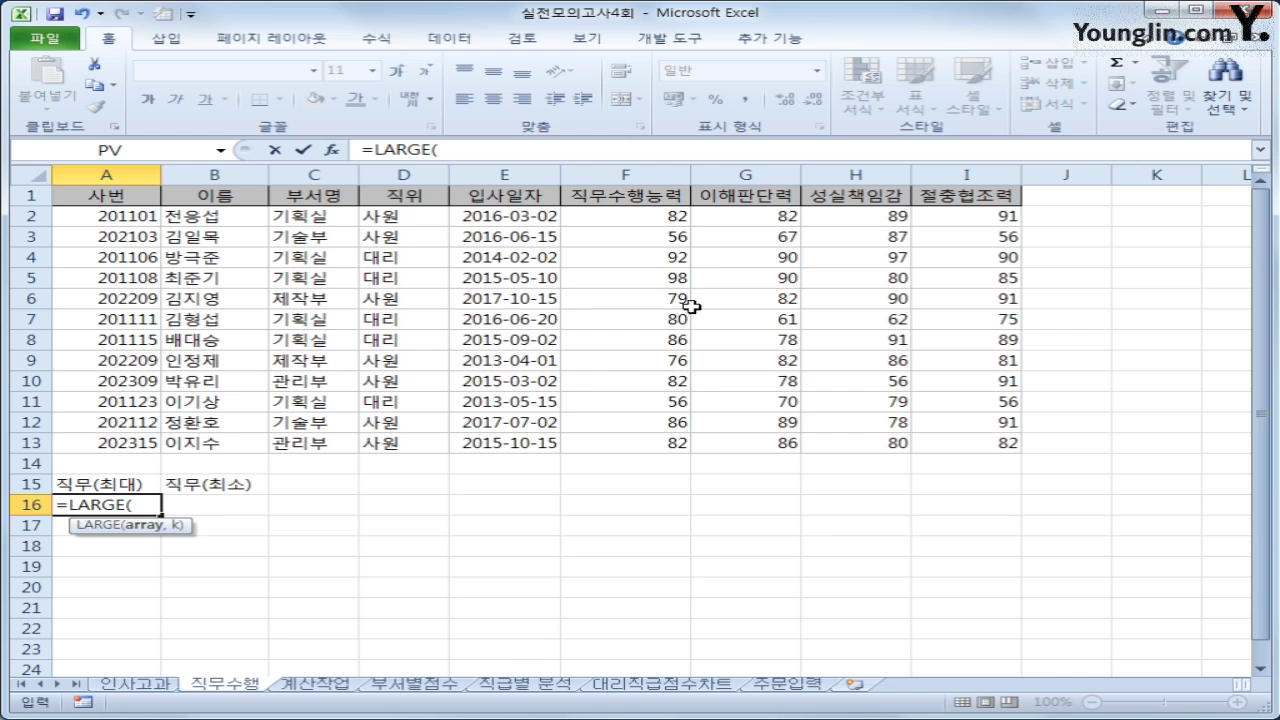
drag(644, 214, 625, 450)
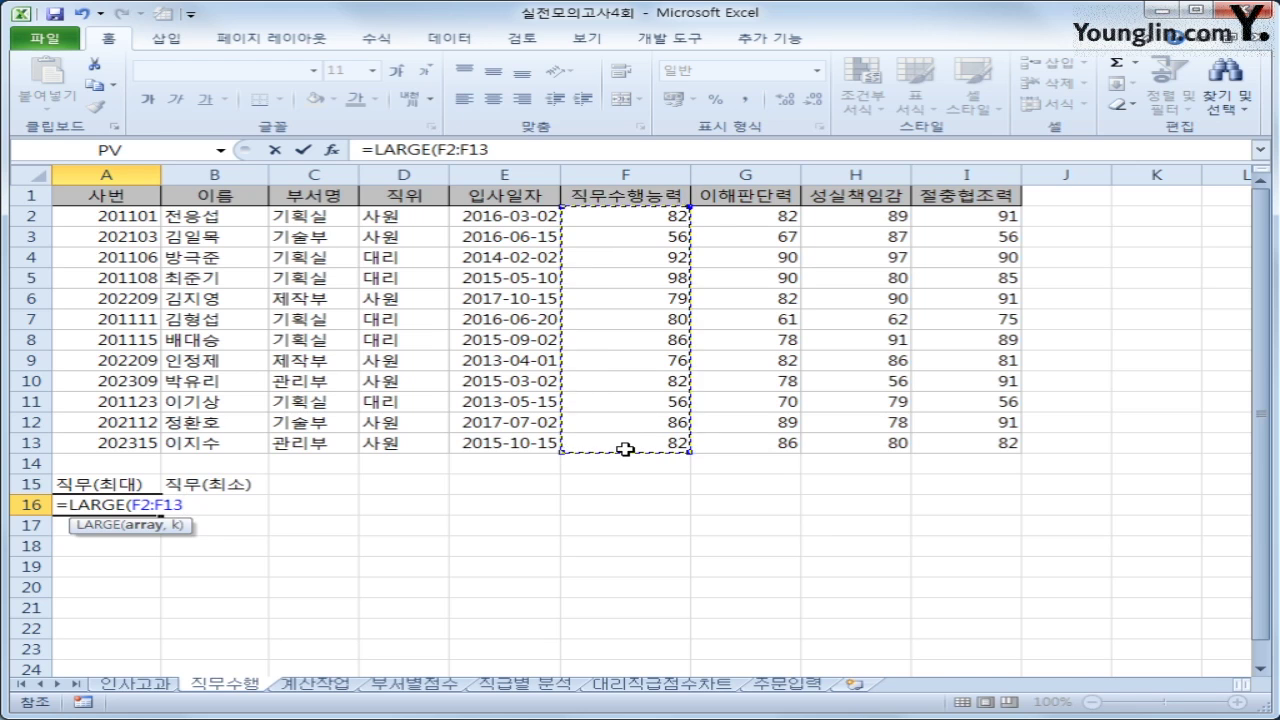
key(F4)
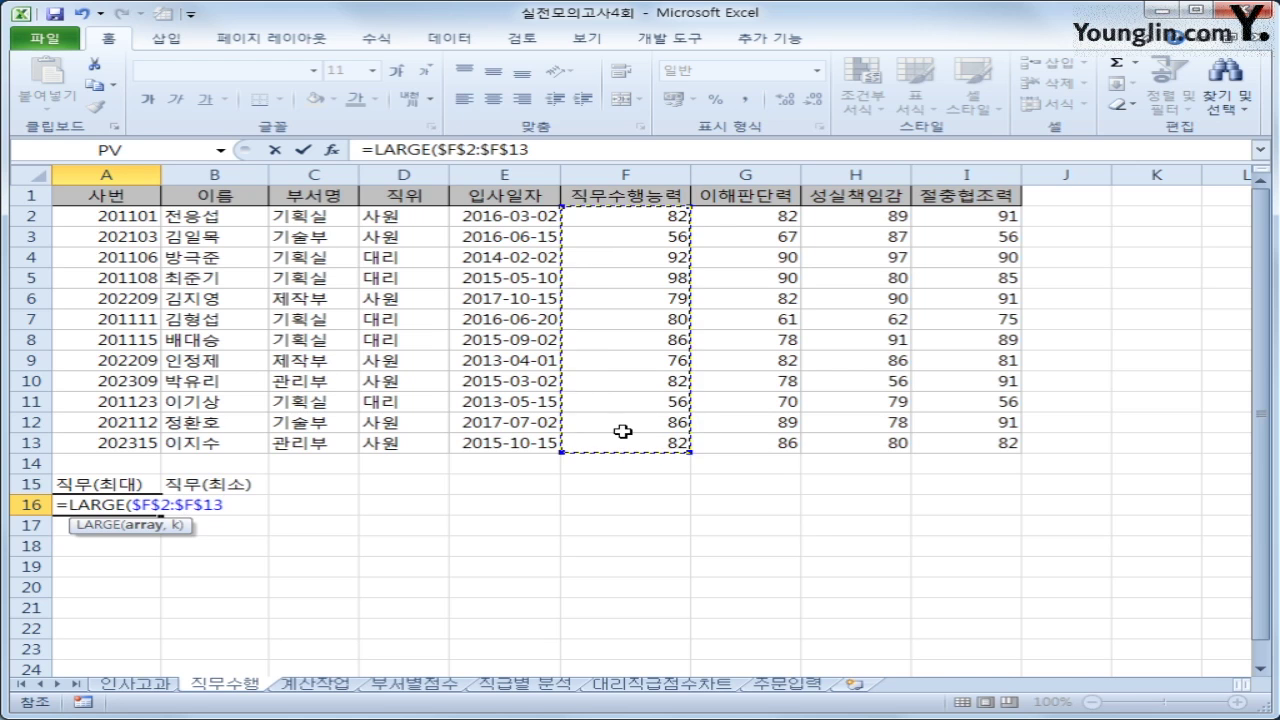
text(,1))
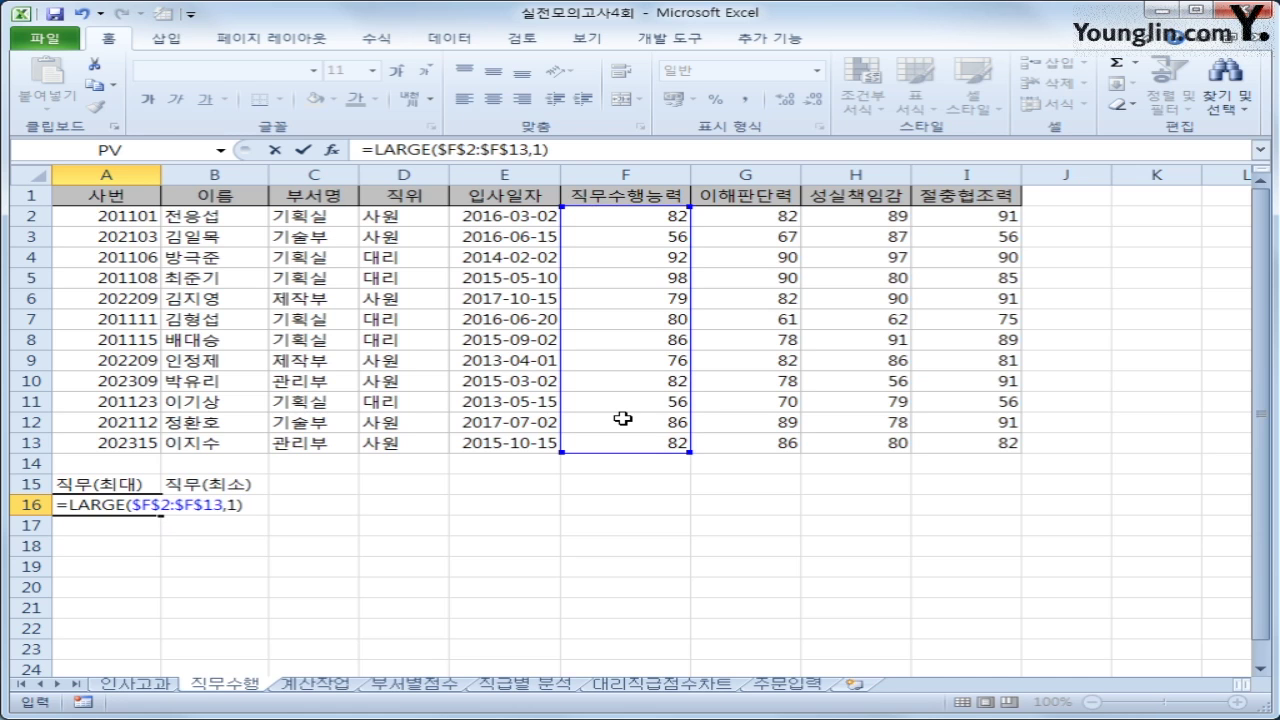
text(=)
click(660, 216)
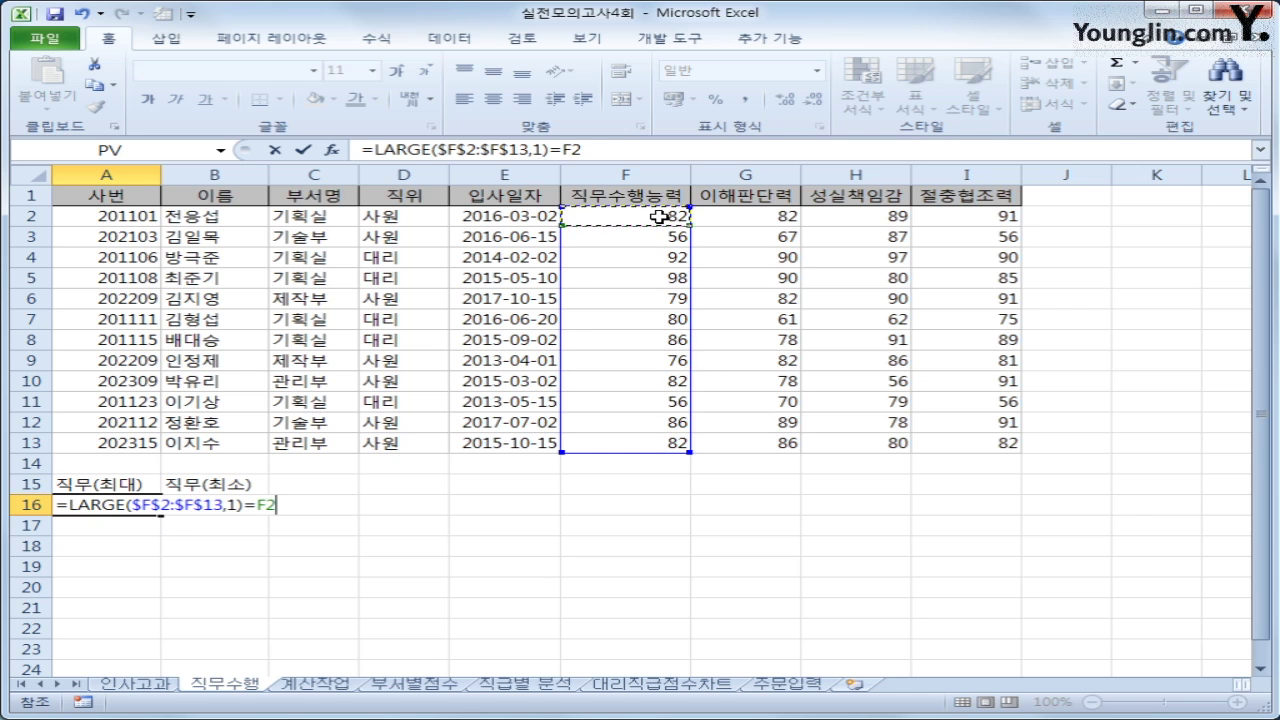
key(Return)
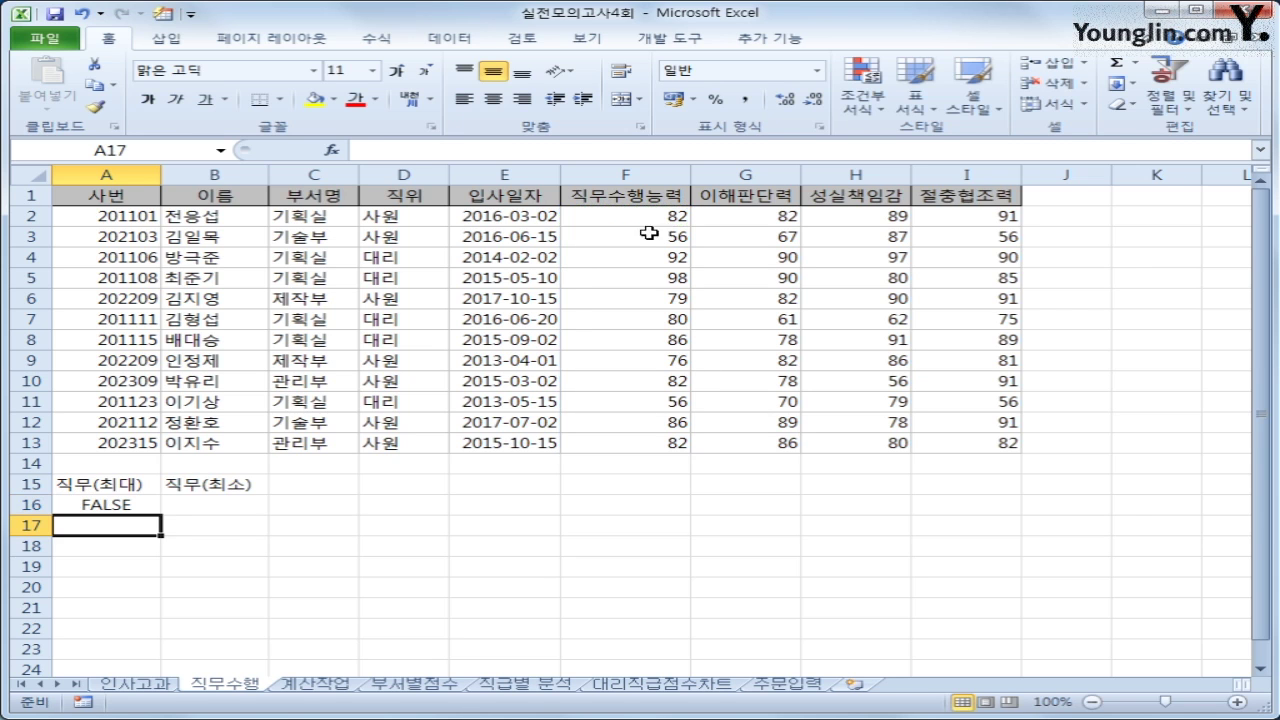
Enter the criteria formula =SMALL($F$2:$F$13,1)=F2 in B17, and review both criteria formulas
click(219, 529)
text(=sml)
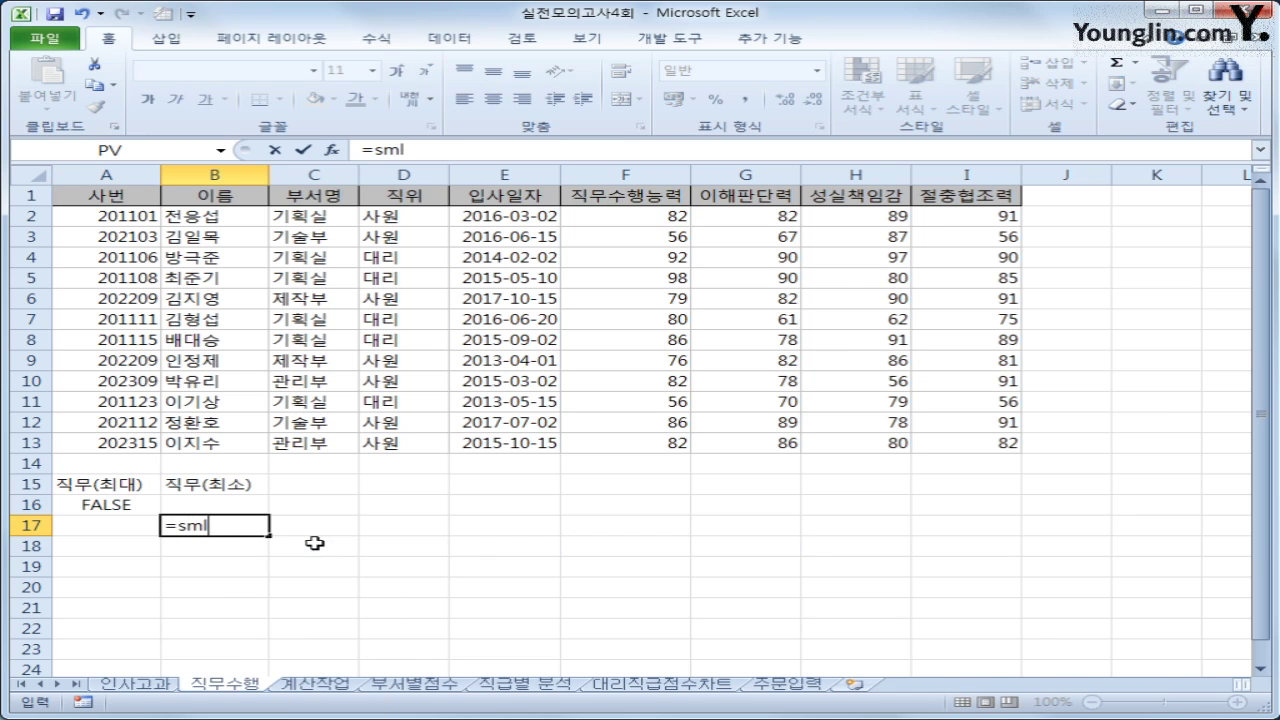
key(BackSpace)
text(a)
key(Tab)
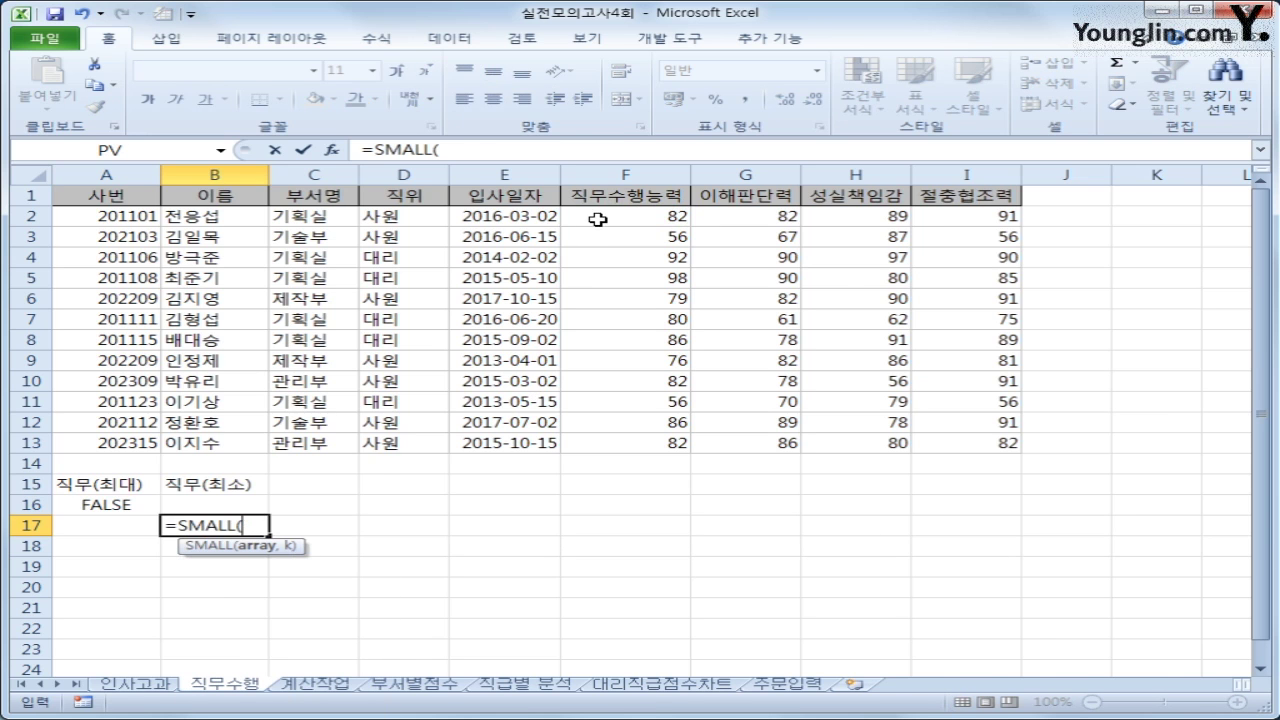
drag(590, 216, 590, 436)
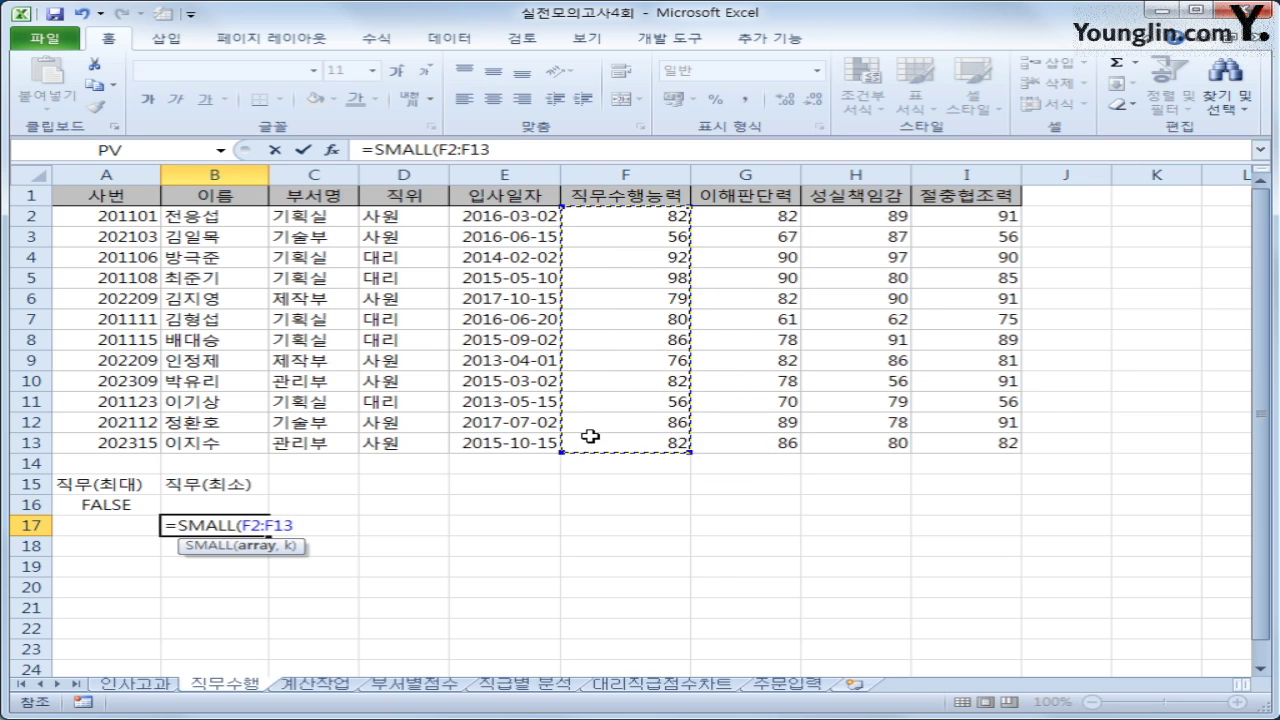
key(F4)
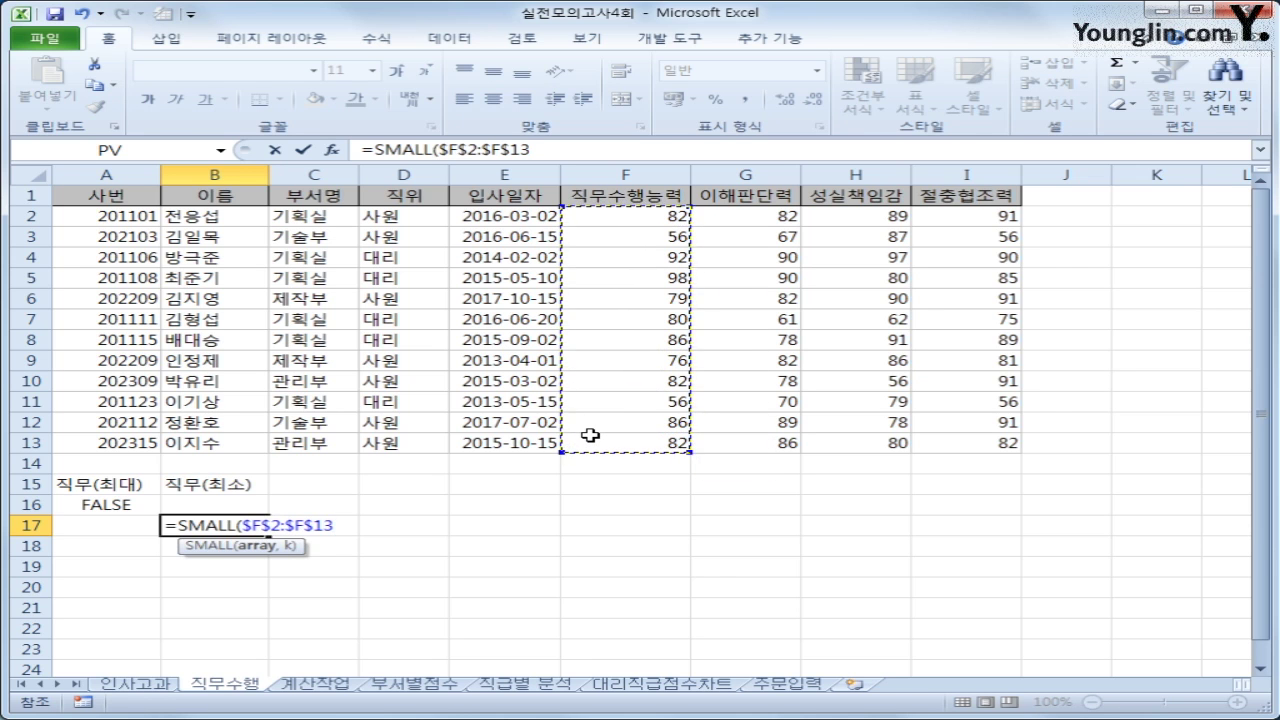
text(,1))
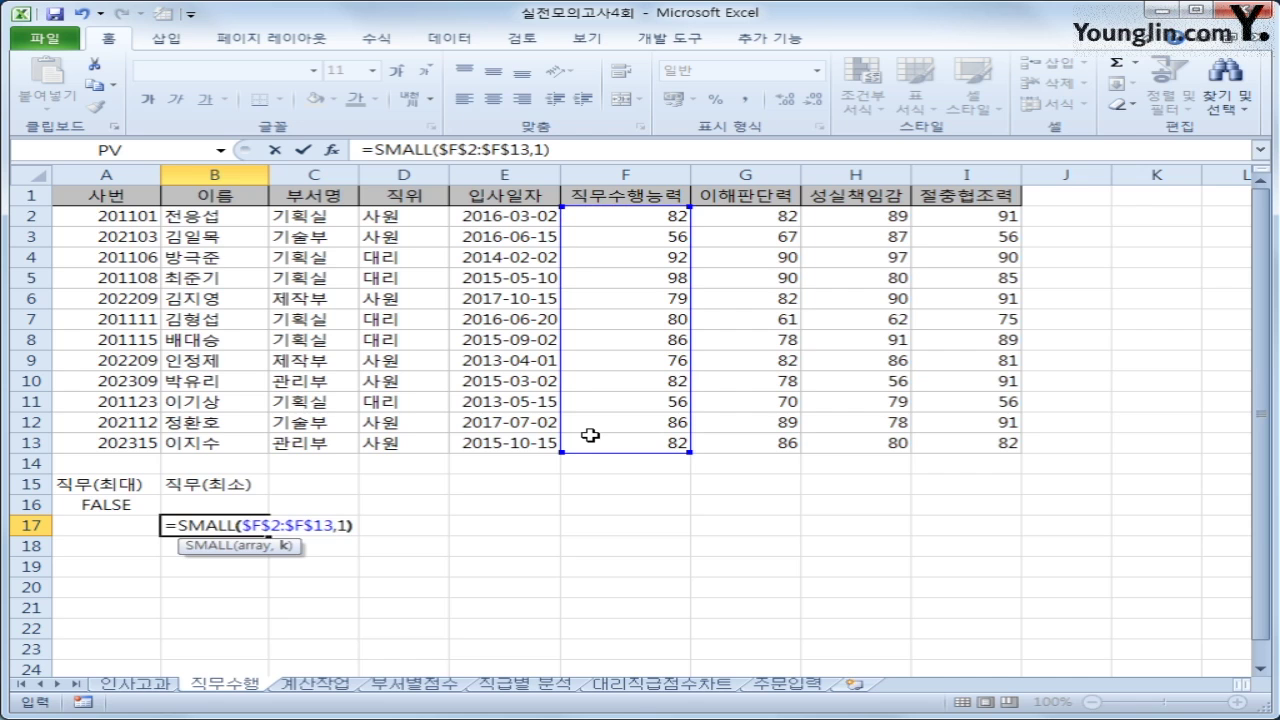
text(=)
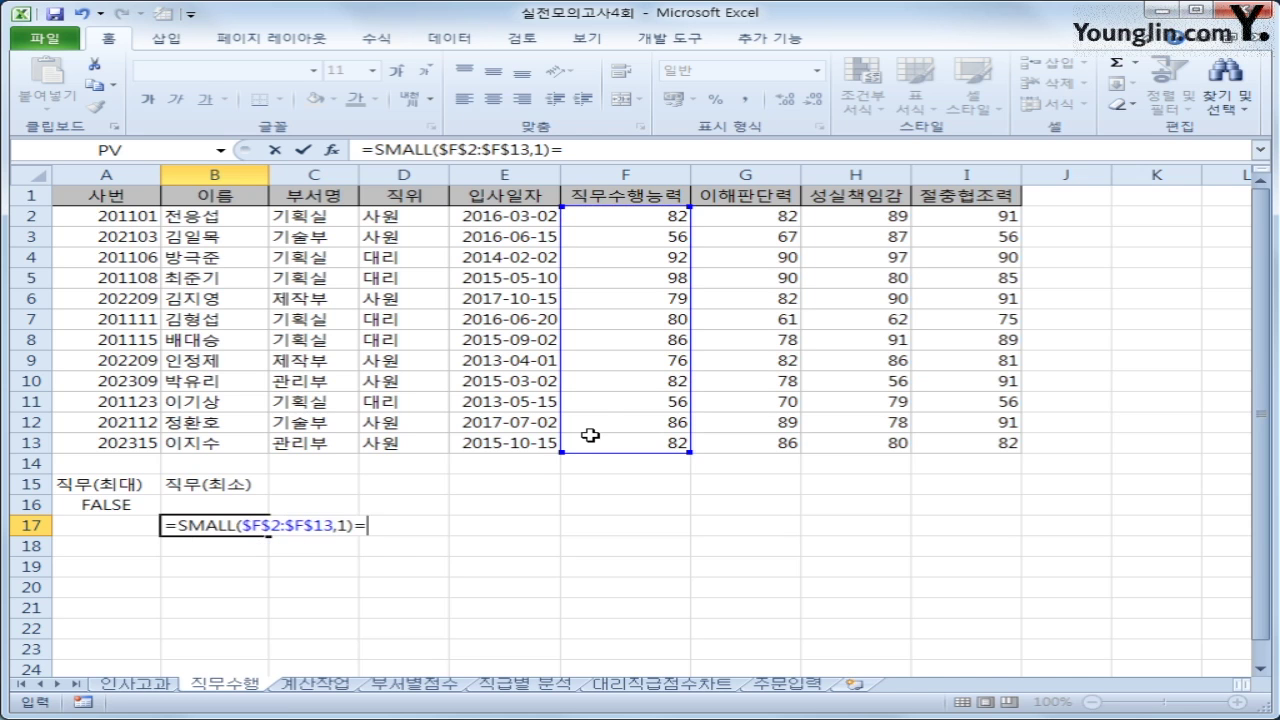
click(650, 220)
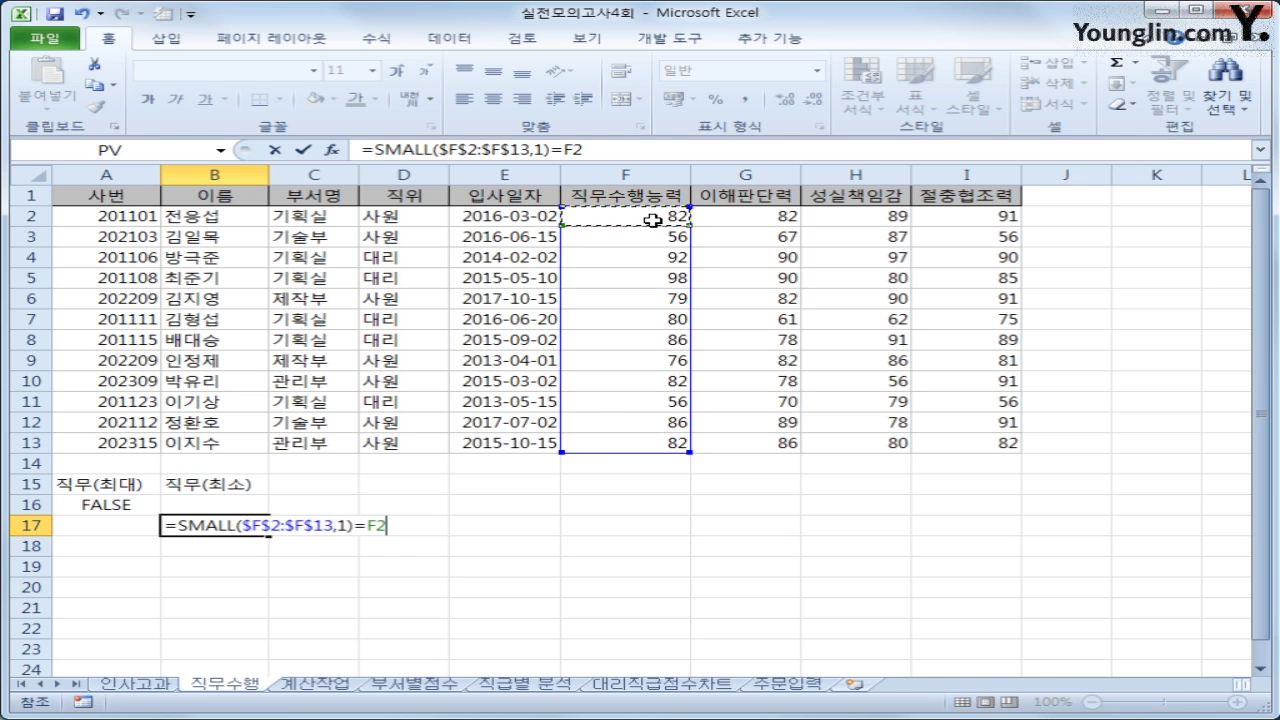
key(Return)
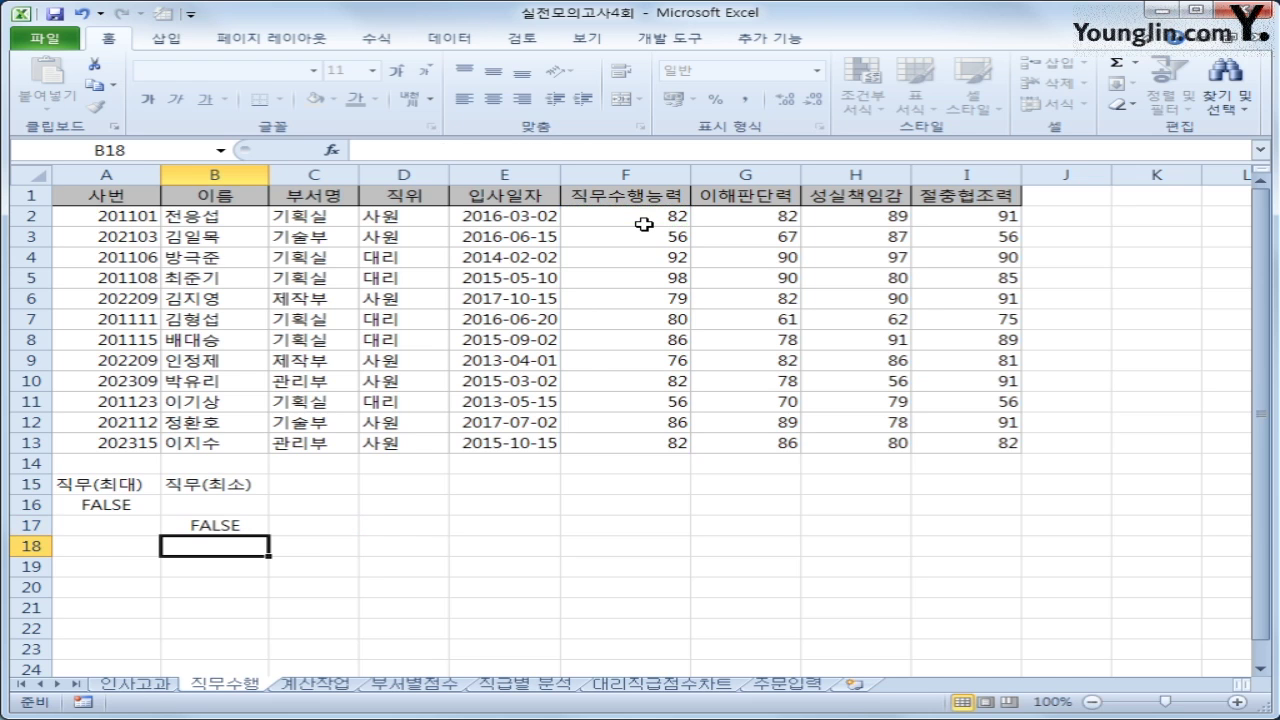
click(141, 512)
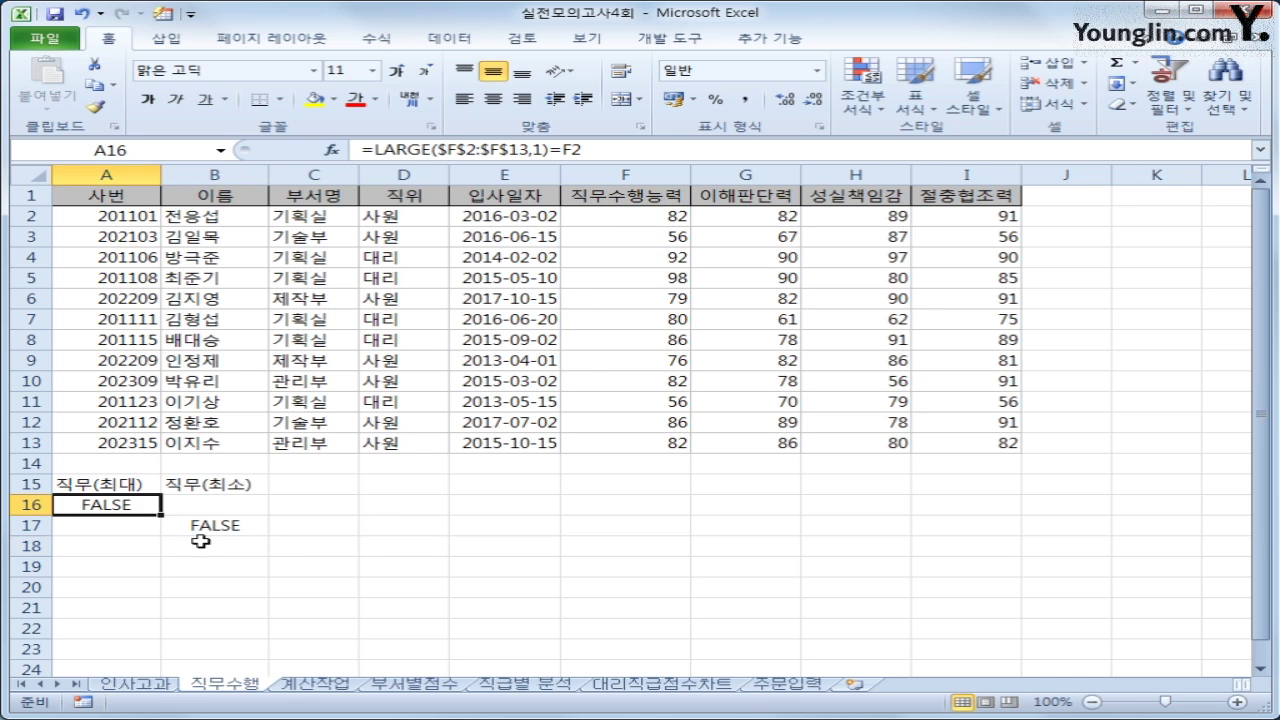
click(219, 525)
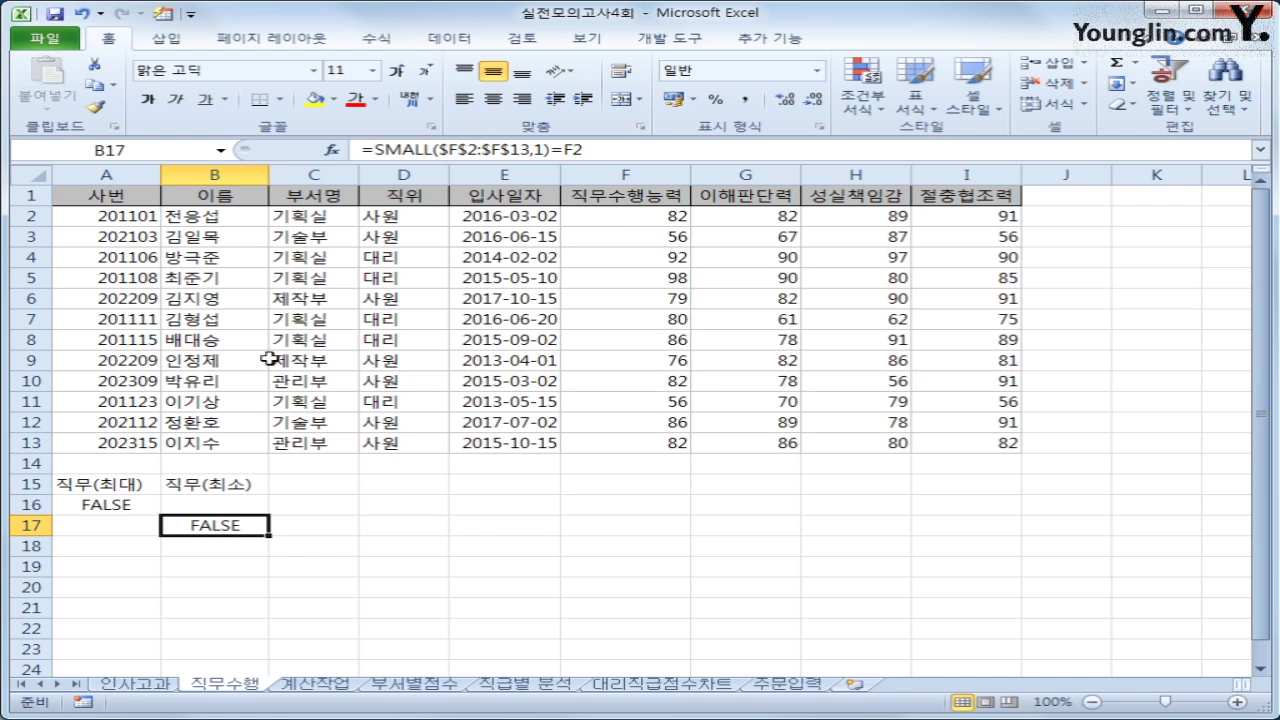
Start an advanced filter on the list $A$1:$I$13 with the criteria range $A$15:$B$17
click(395, 343)
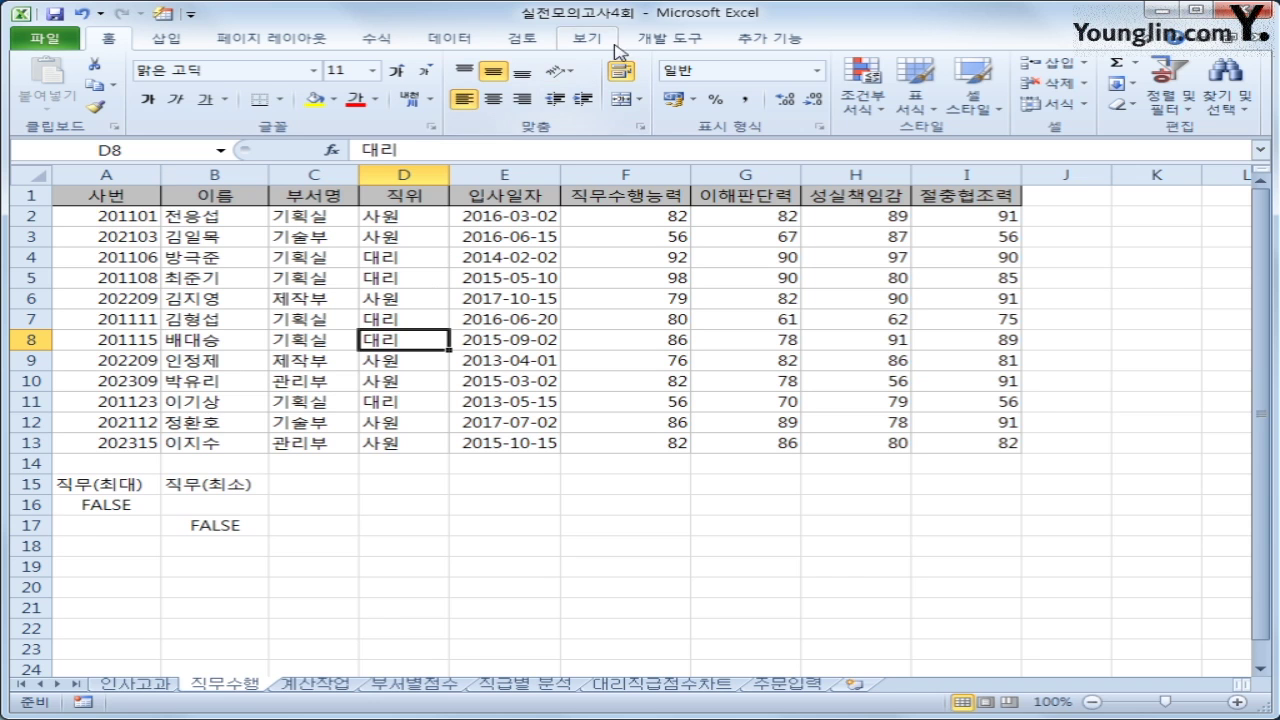
click(478, 44)
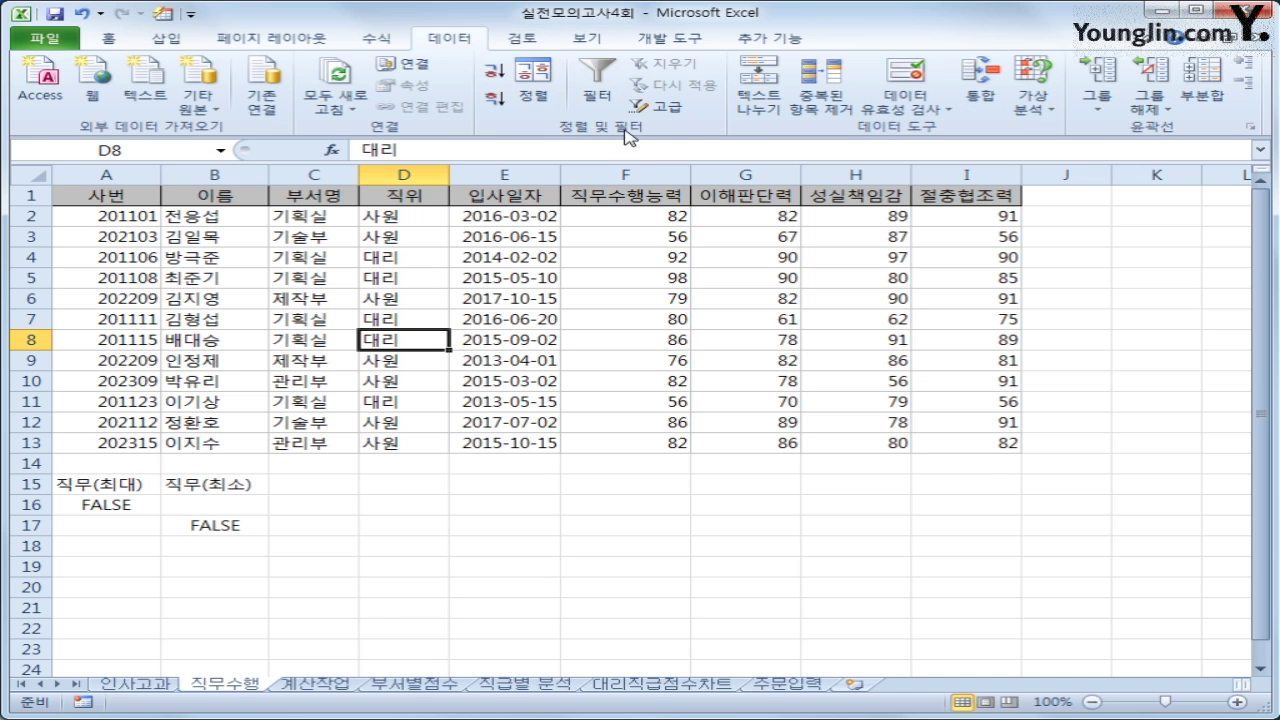
click(659, 112)
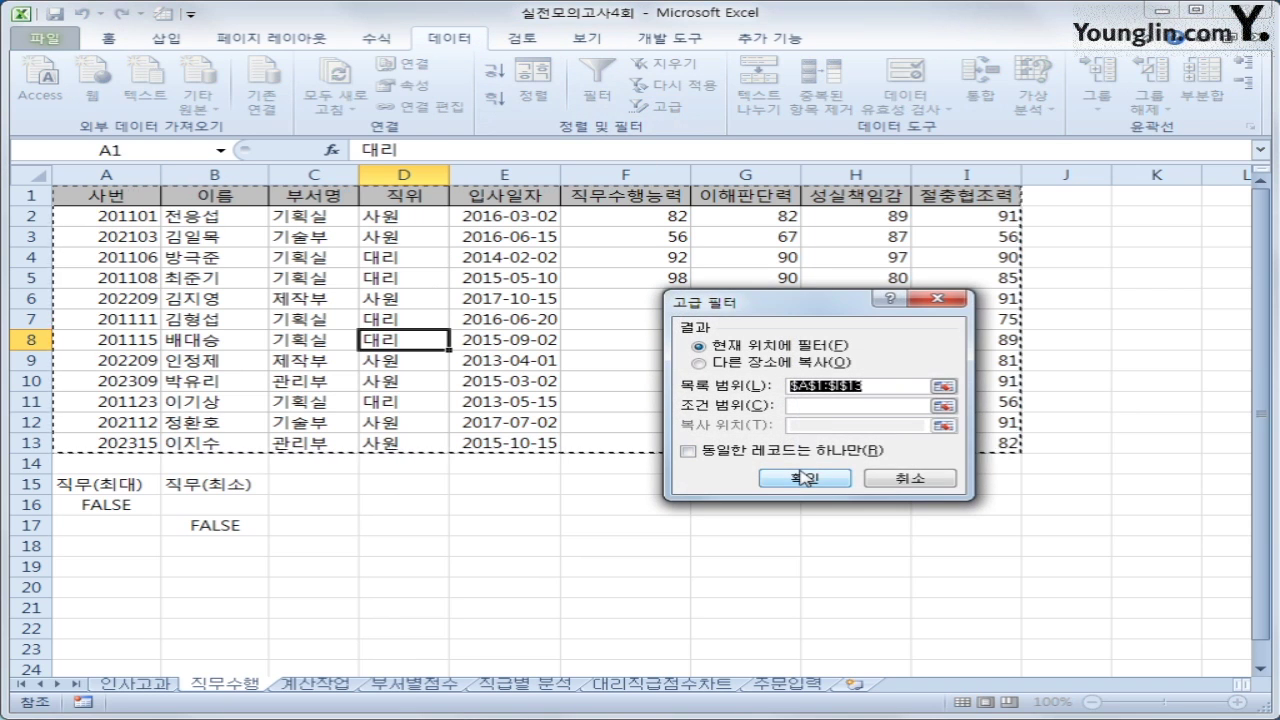
click(826, 406)
drag(100, 484, 185, 521)
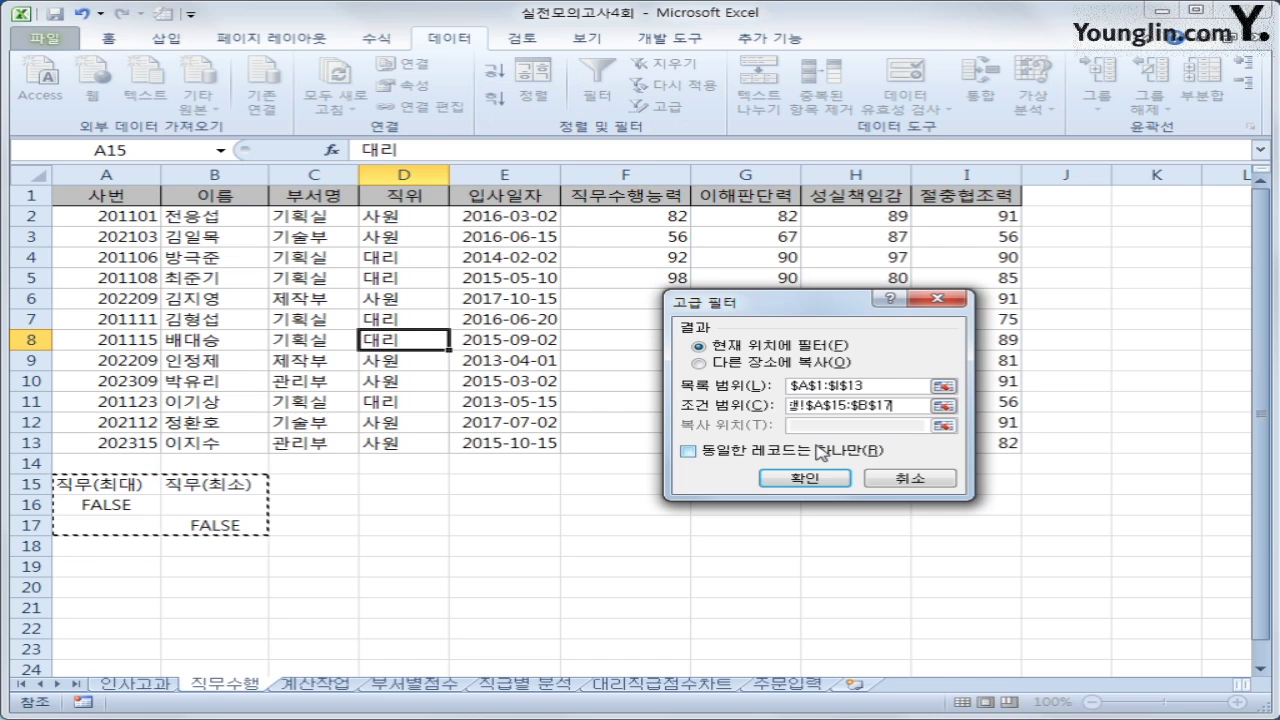
Run the advanced filter with its results copied to another location at $A$20, and check the extracted 직무수행능력 values
click(768, 362)
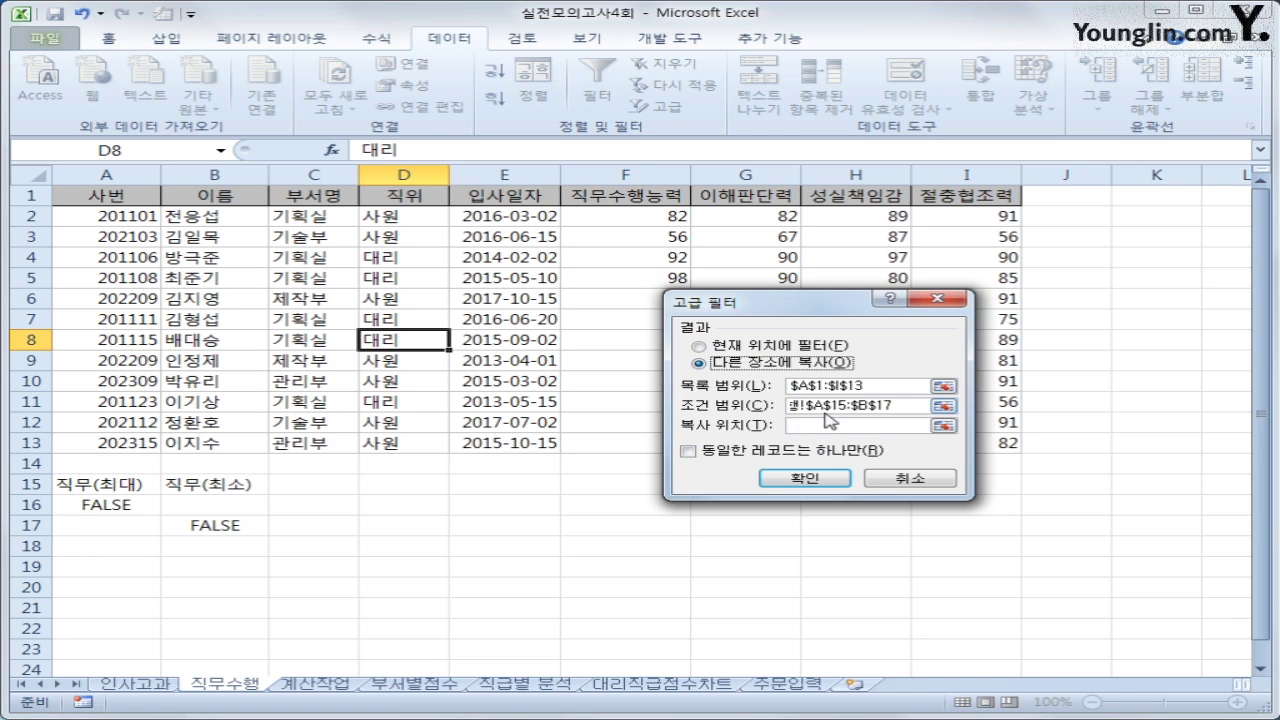
click(830, 426)
click(104, 589)
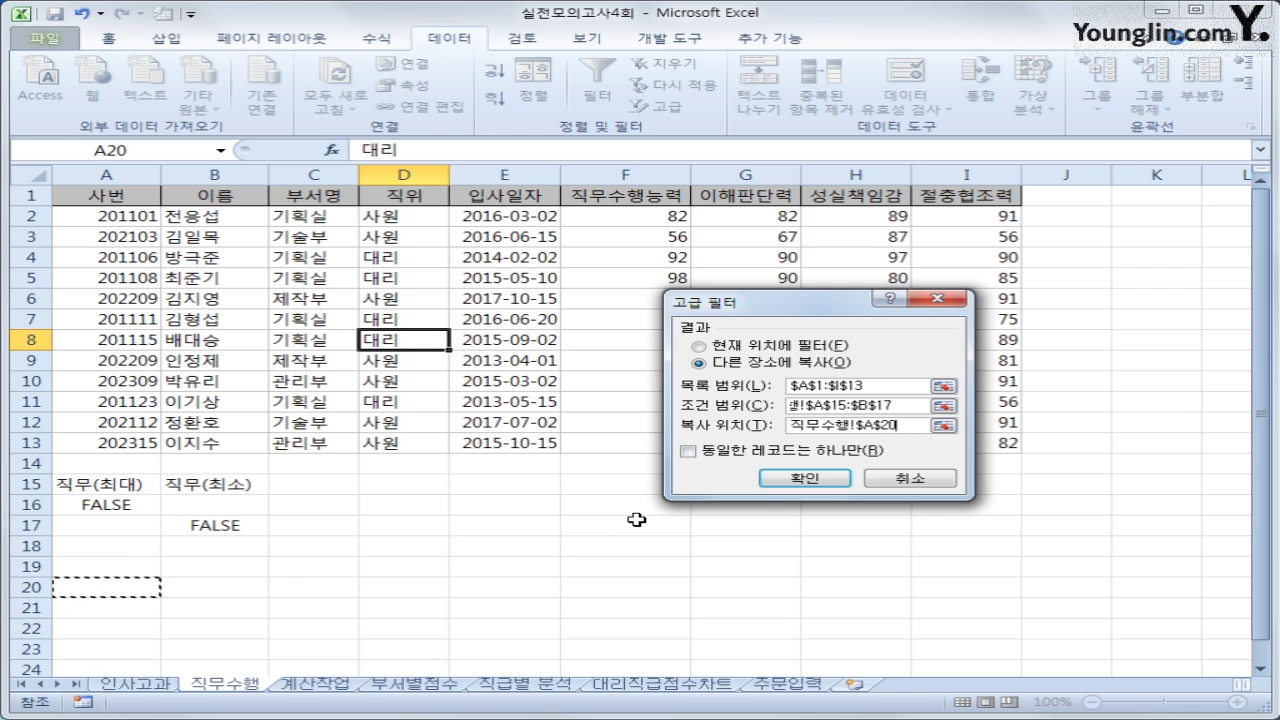
click(797, 477)
scroll(734, 523, down, 2)
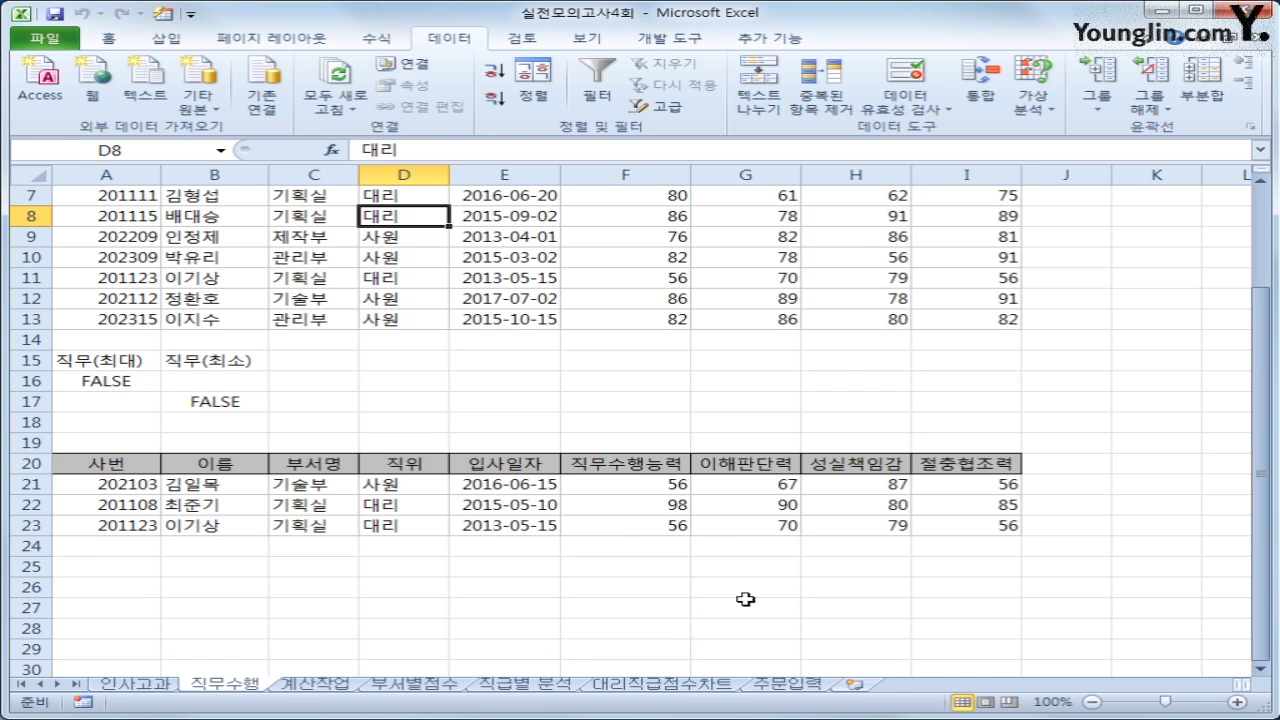
click(672, 490)
click(652, 521)
click(652, 488)
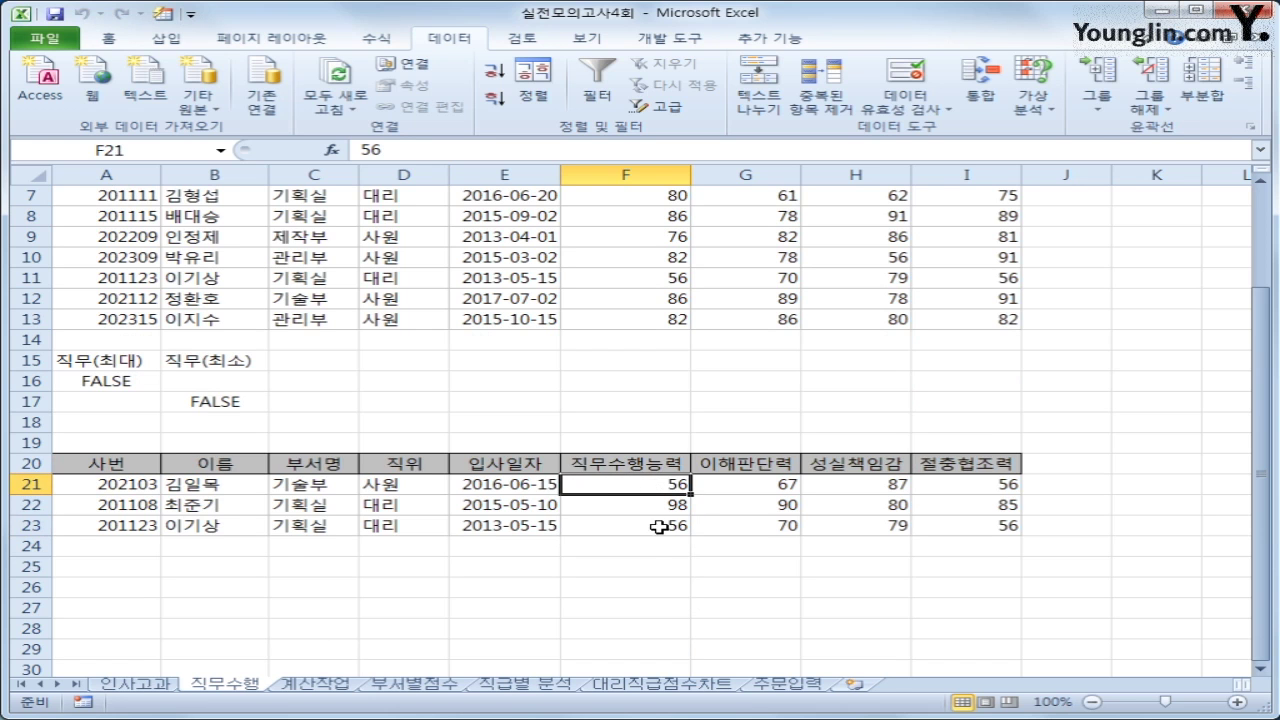
click(659, 528)
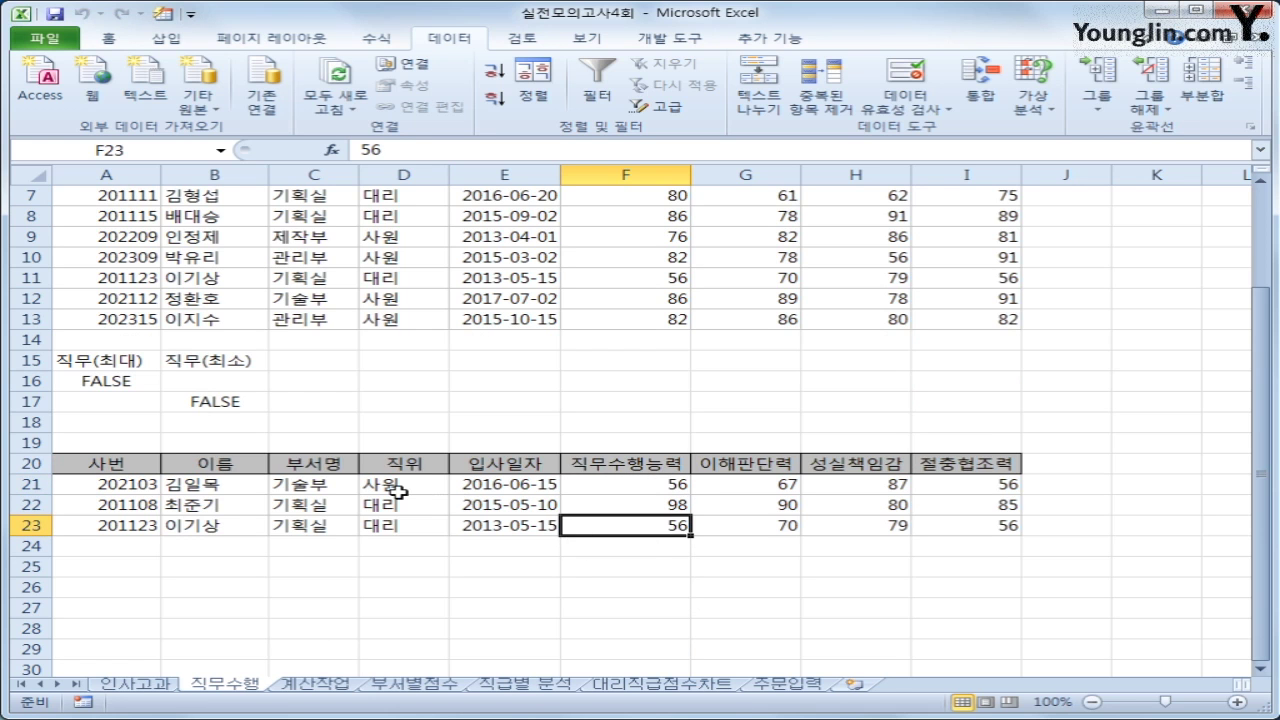
Start a new conditional formatting rule for A2:I13 that uses a formula to determine which cells to format
scroll(394, 485, up, 2)
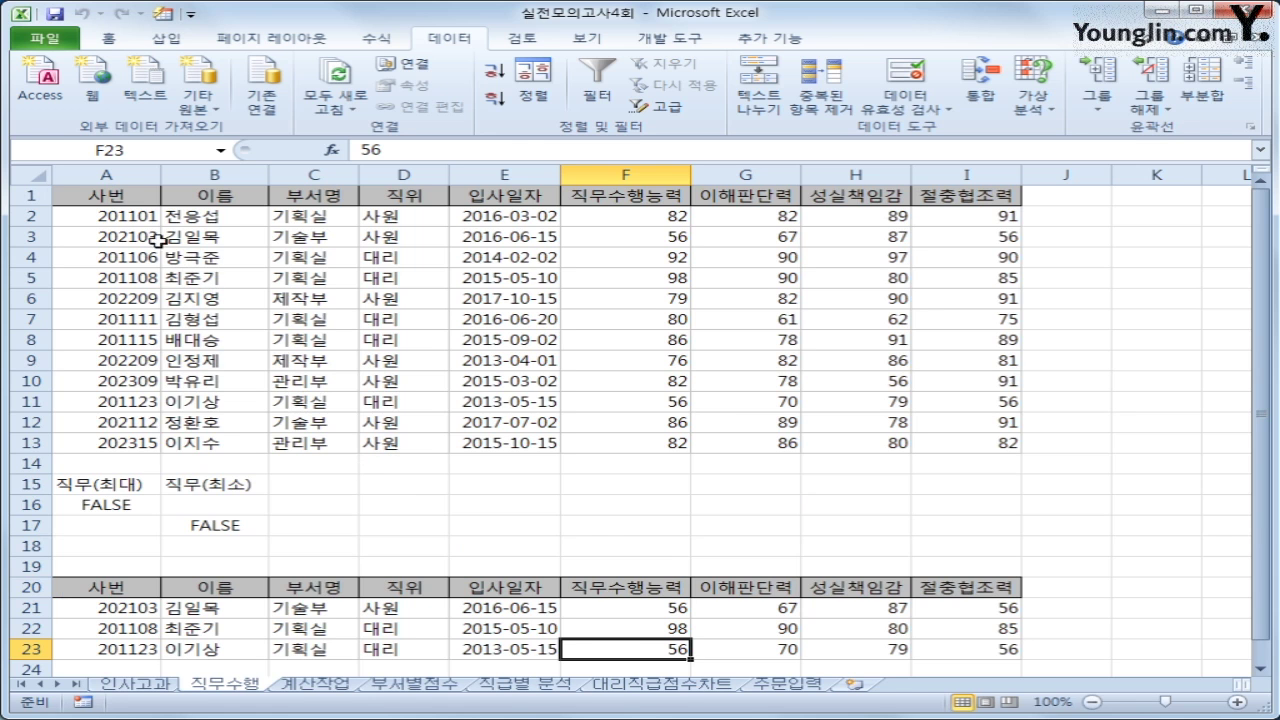
drag(134, 214, 938, 449)
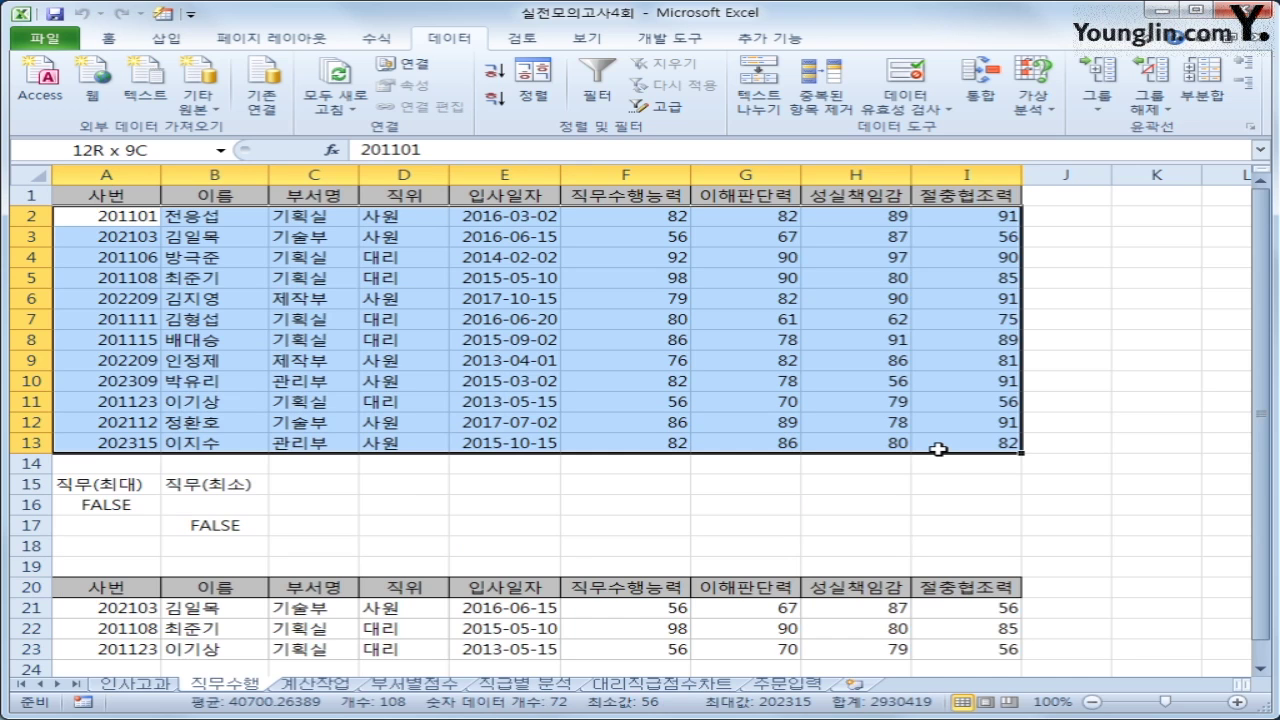
drag(938, 449, 938, 449)
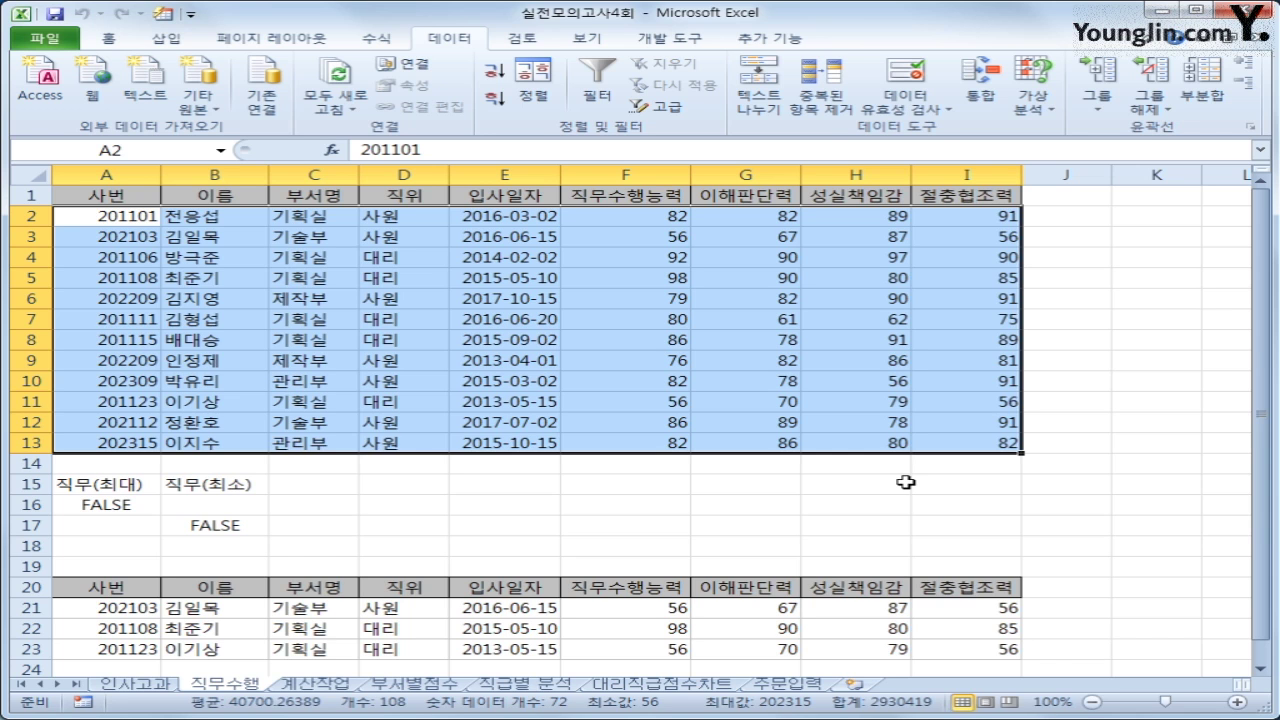
click(107, 38)
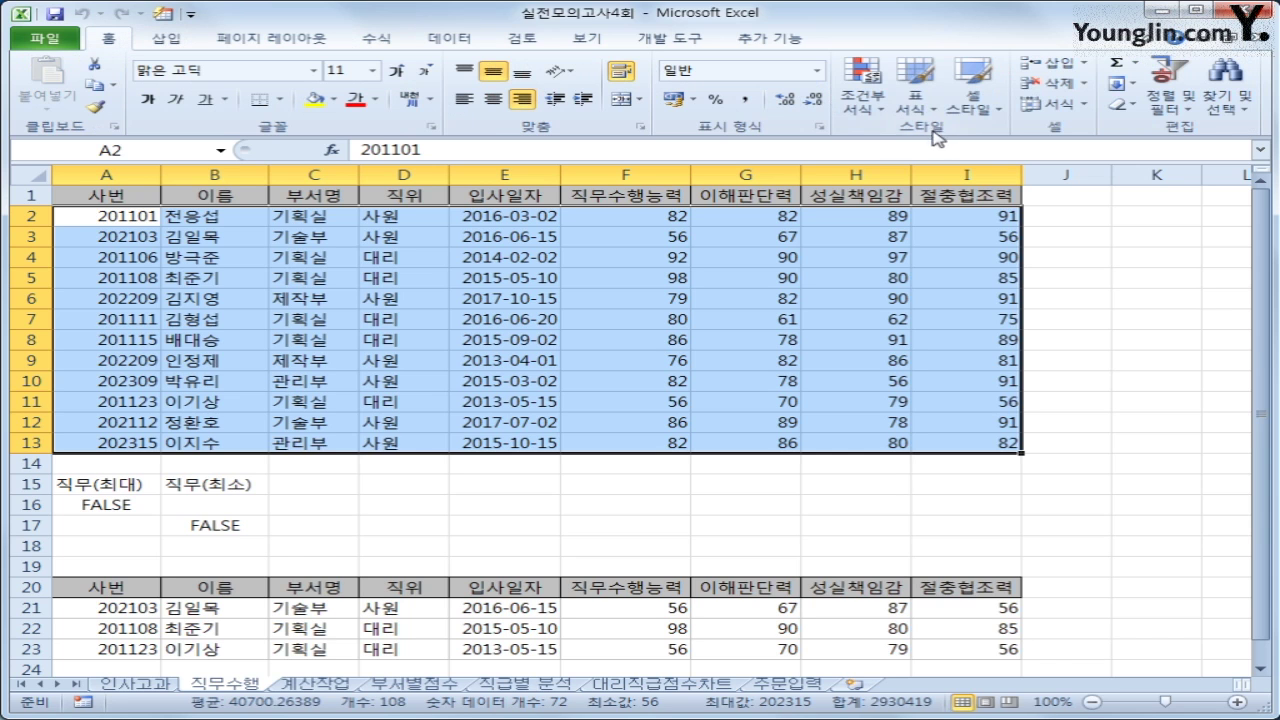
click(881, 115)
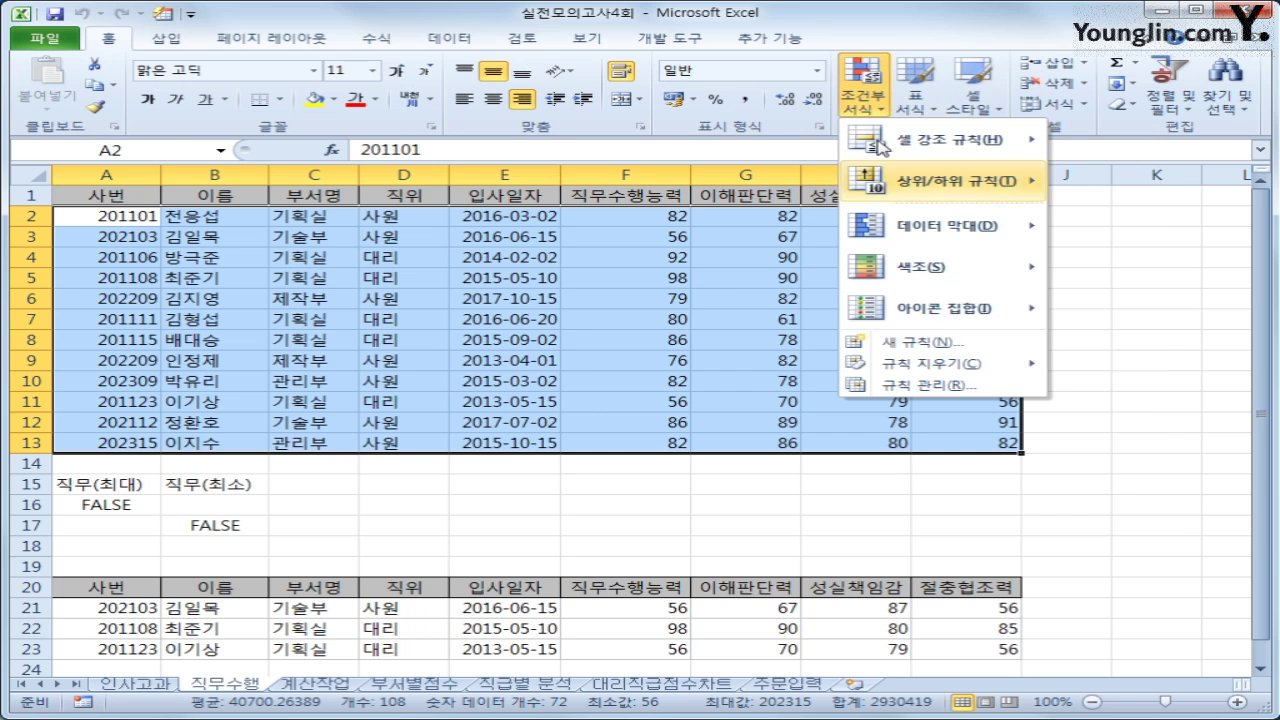
click(943, 344)
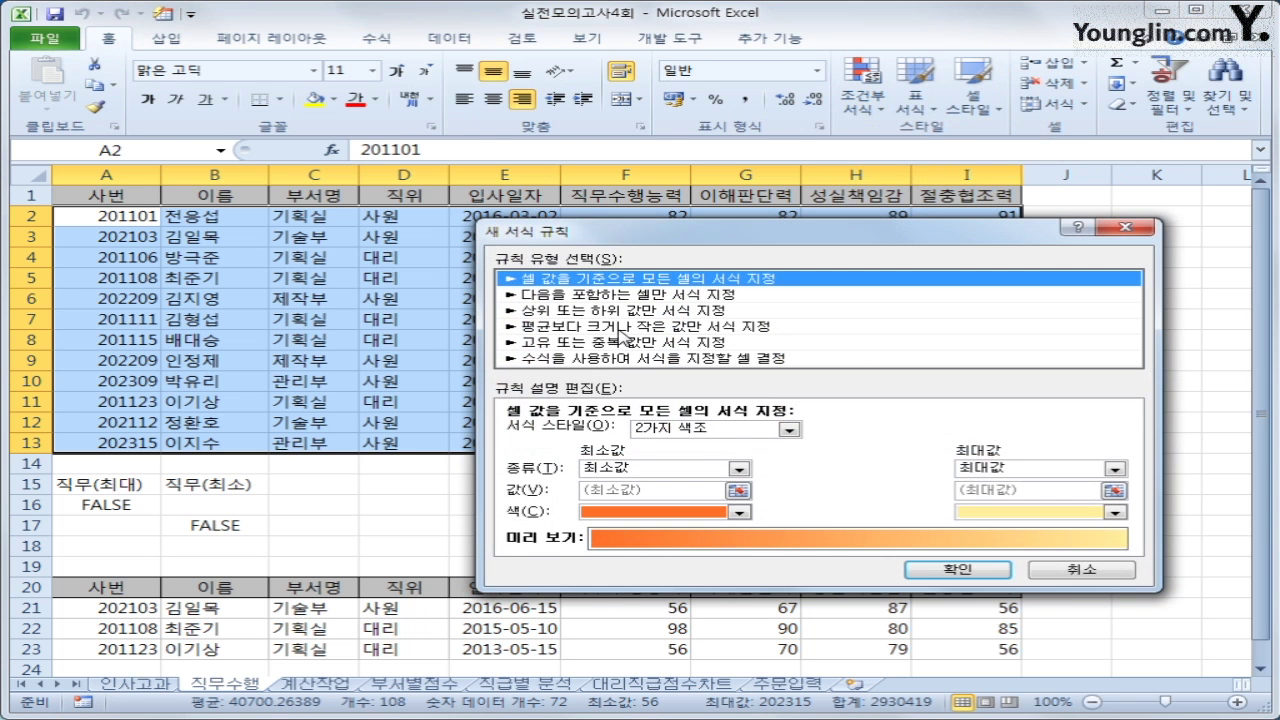
click(616, 359)
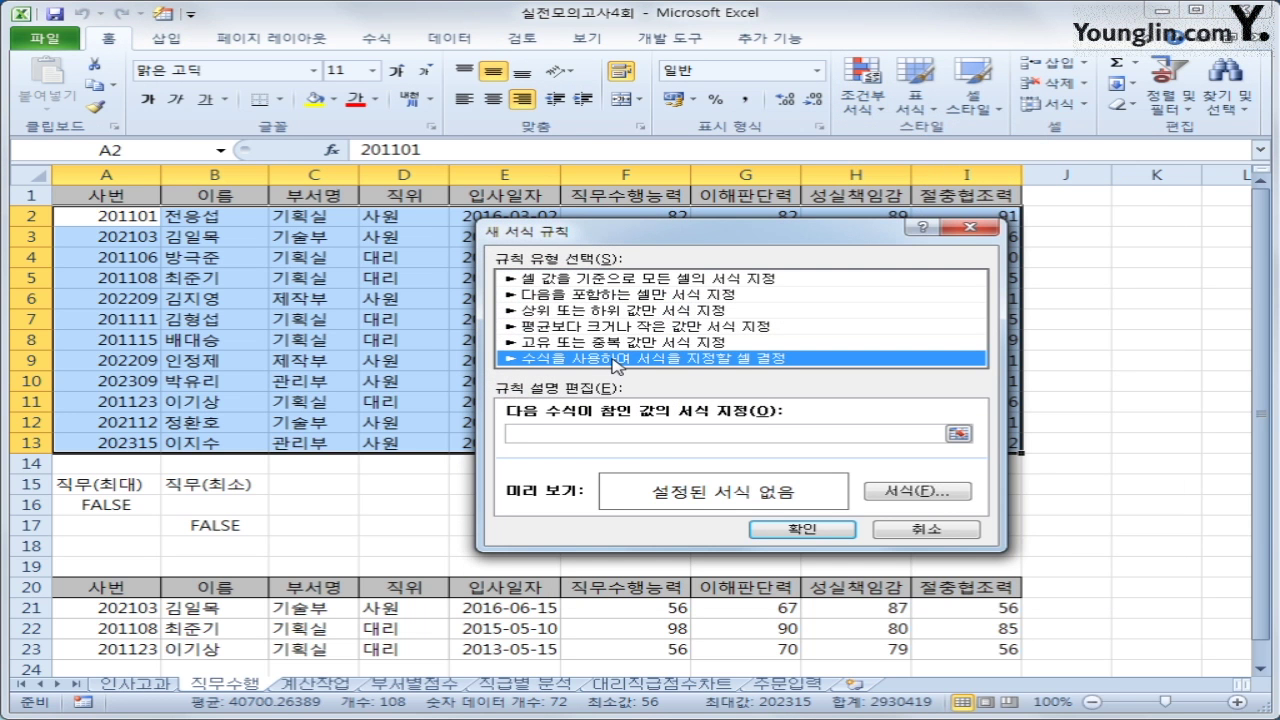
click(631, 434)
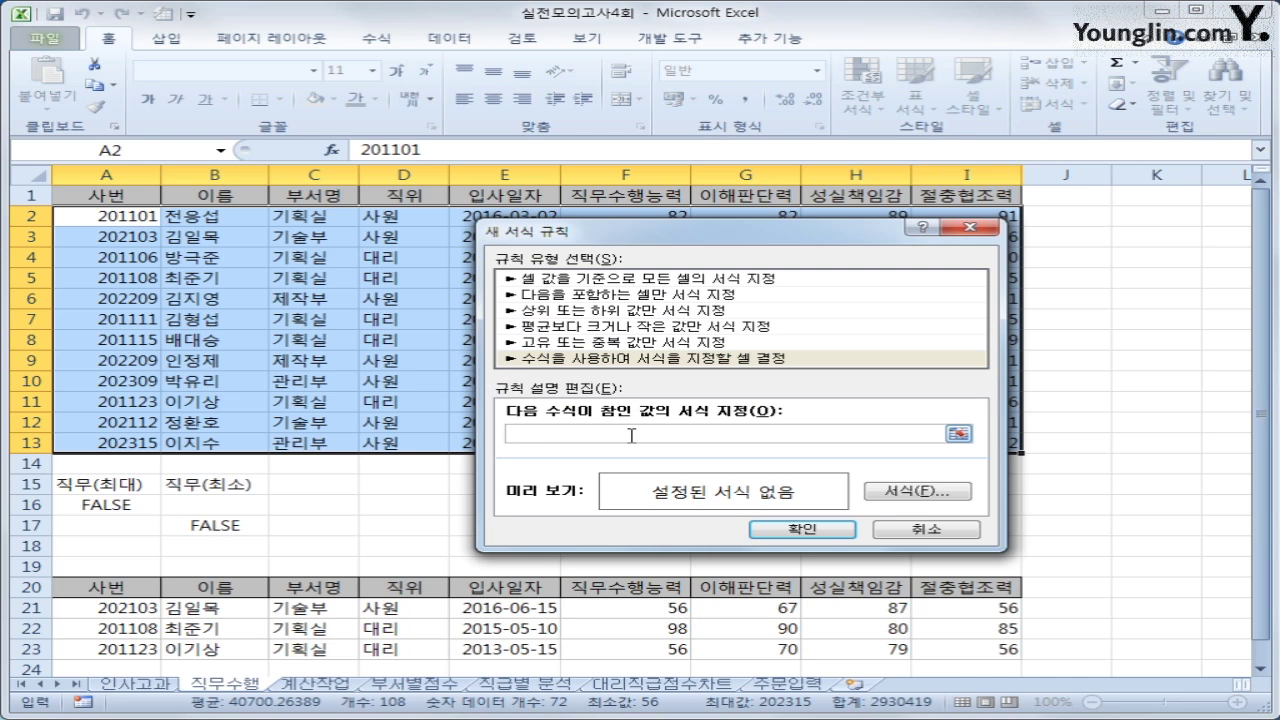
Begin the rule formula with =and($C2<>"기획실", fixing only the column of the 부서명 reference
text(ㅋ)
text(and()
click(338, 222)
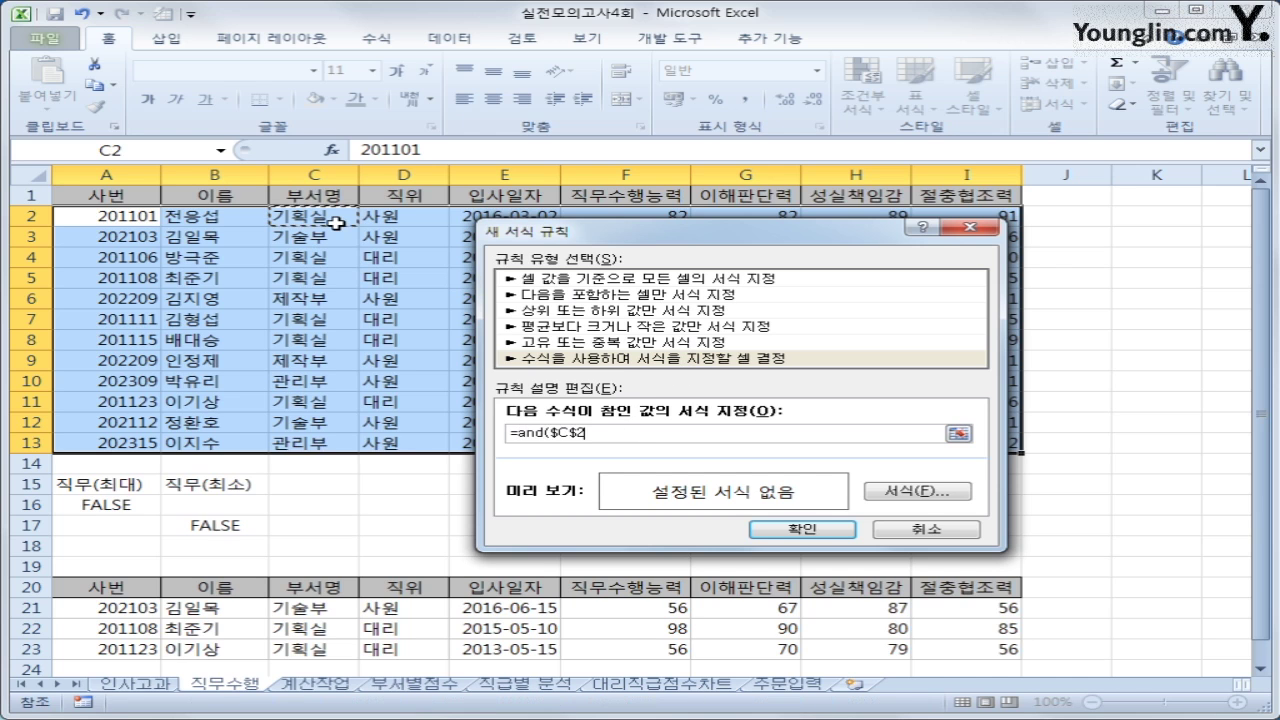
key(F4)
key(F4)
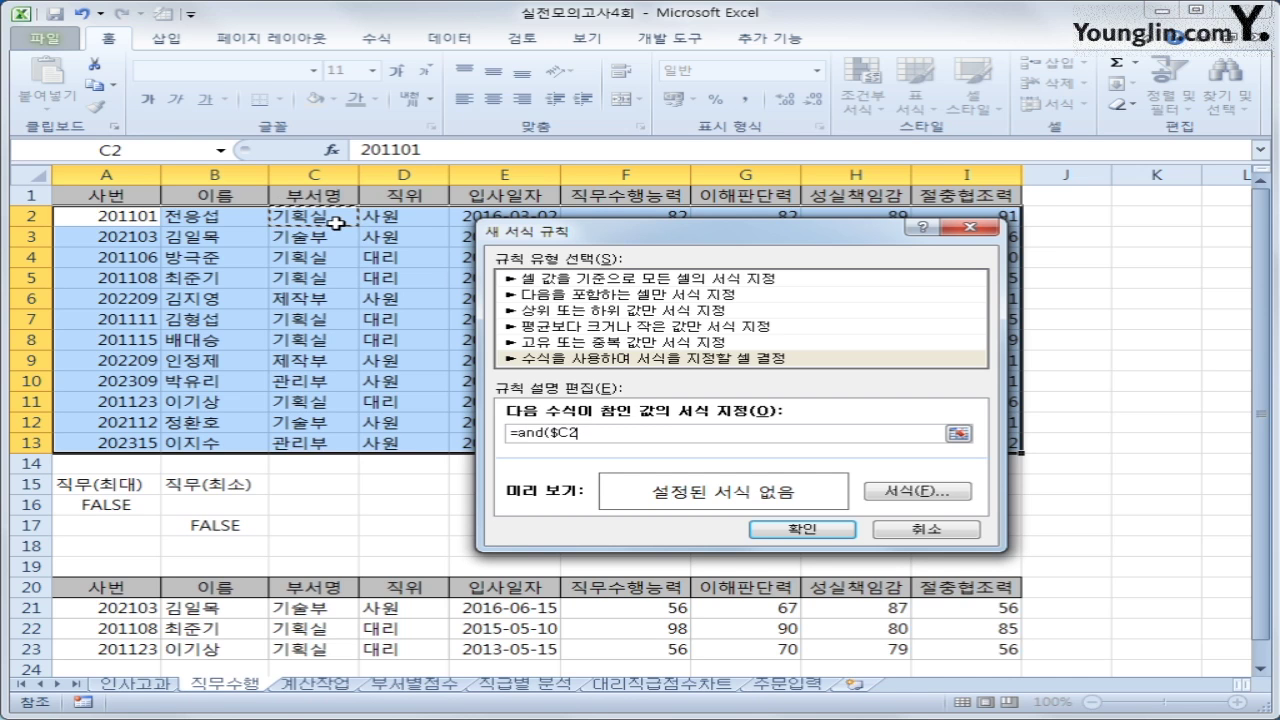
text(<>"기획실")
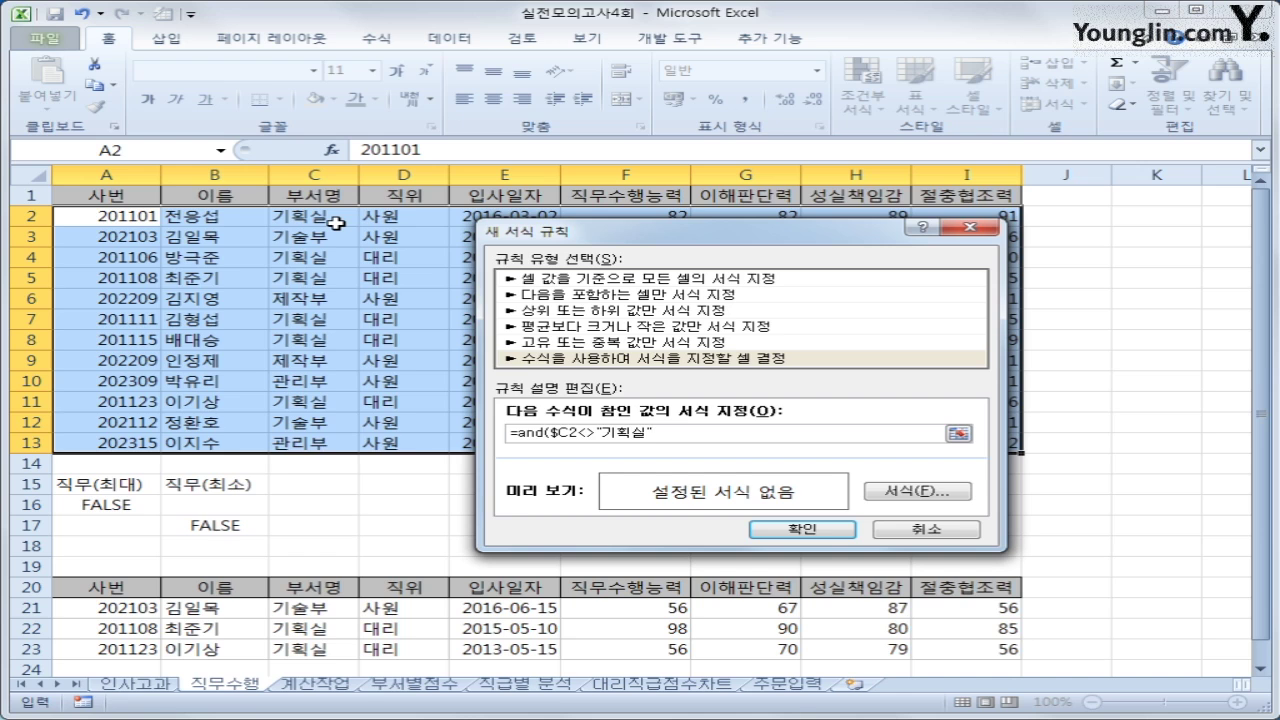
Complete the rule formula with a second condition that matches the hire month to the current month: month($E2)=month(today()))
text(,)
text(ㅡ)
text(month()
click(492, 216)
drag(584, 238, 656, 259)
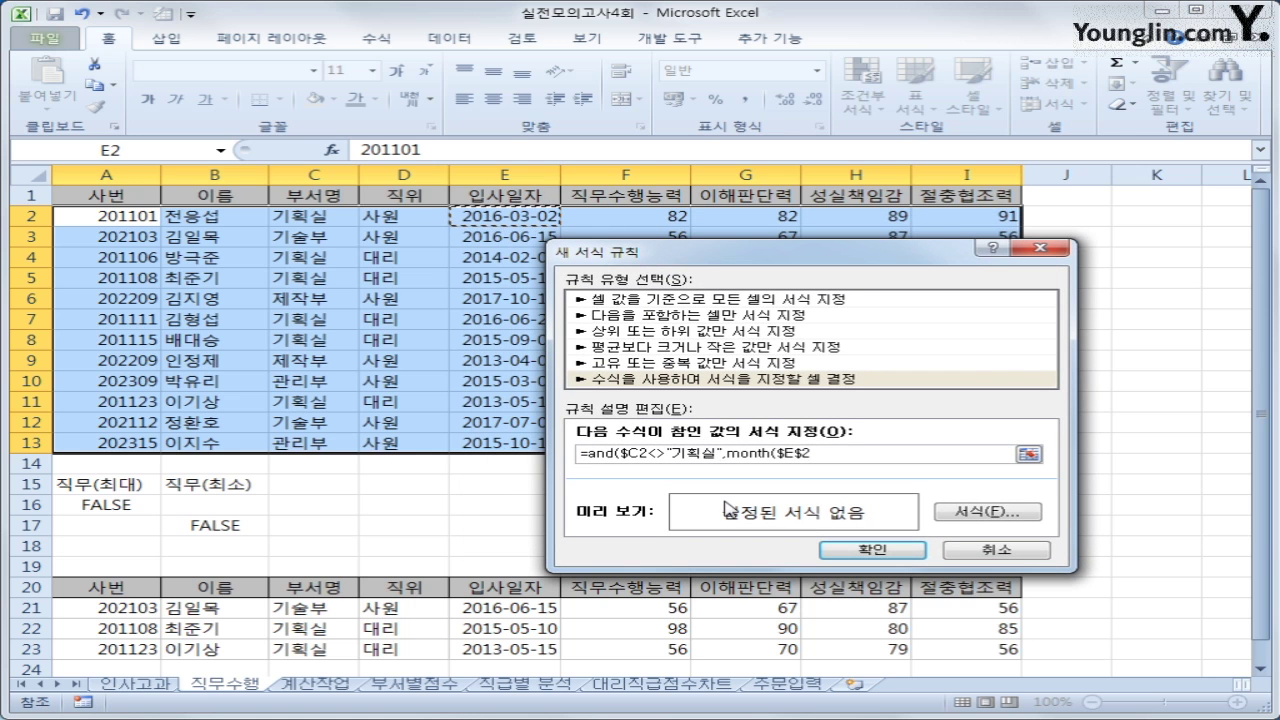
key(F4)
key(F4)
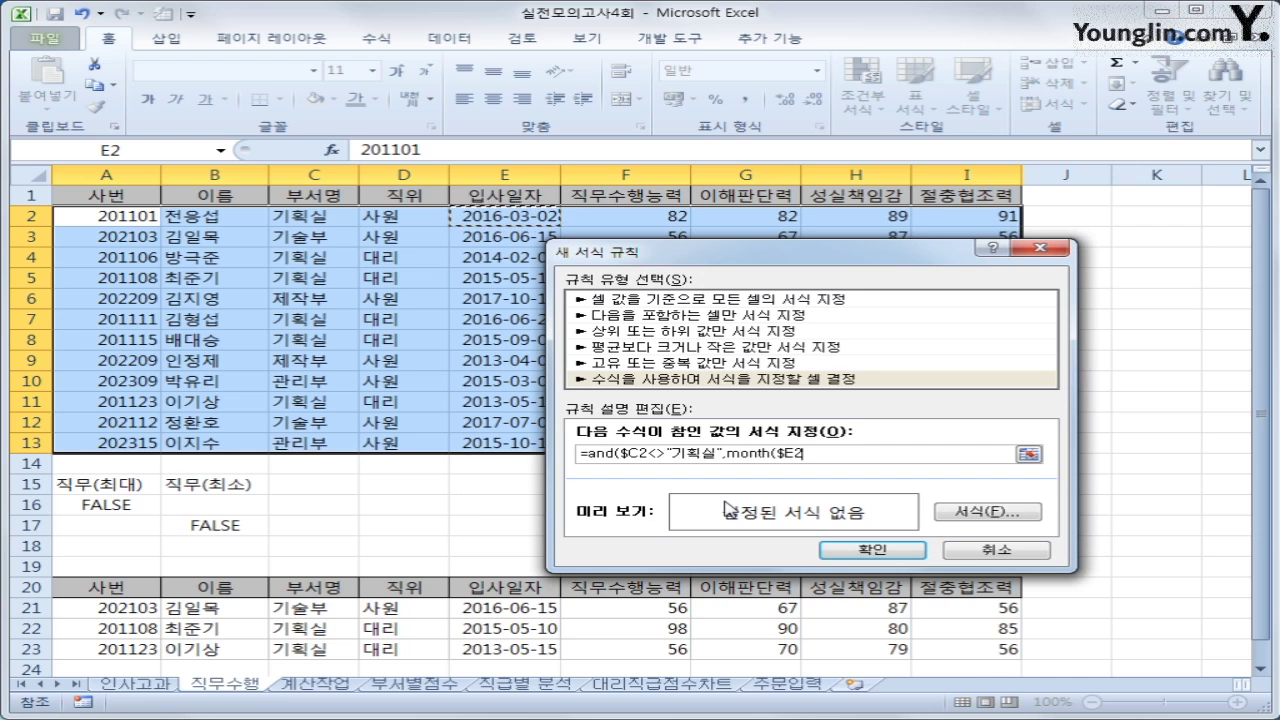
text()=month()
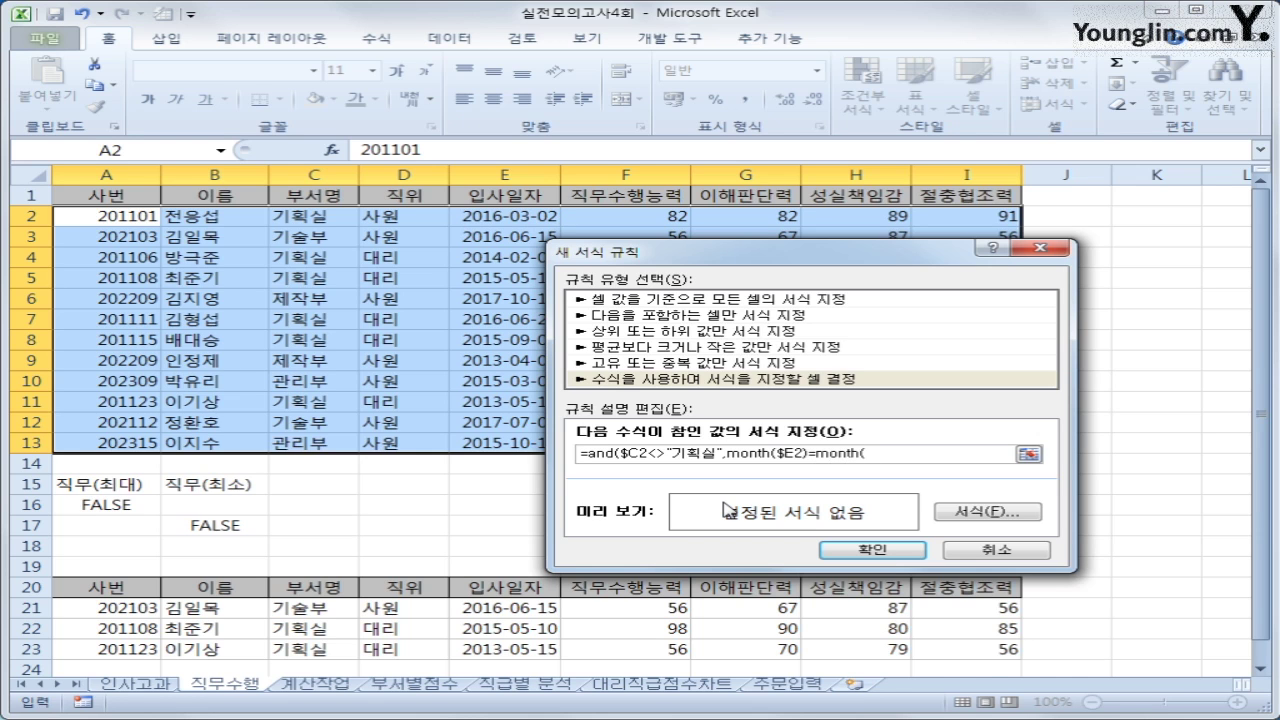
text(today())))
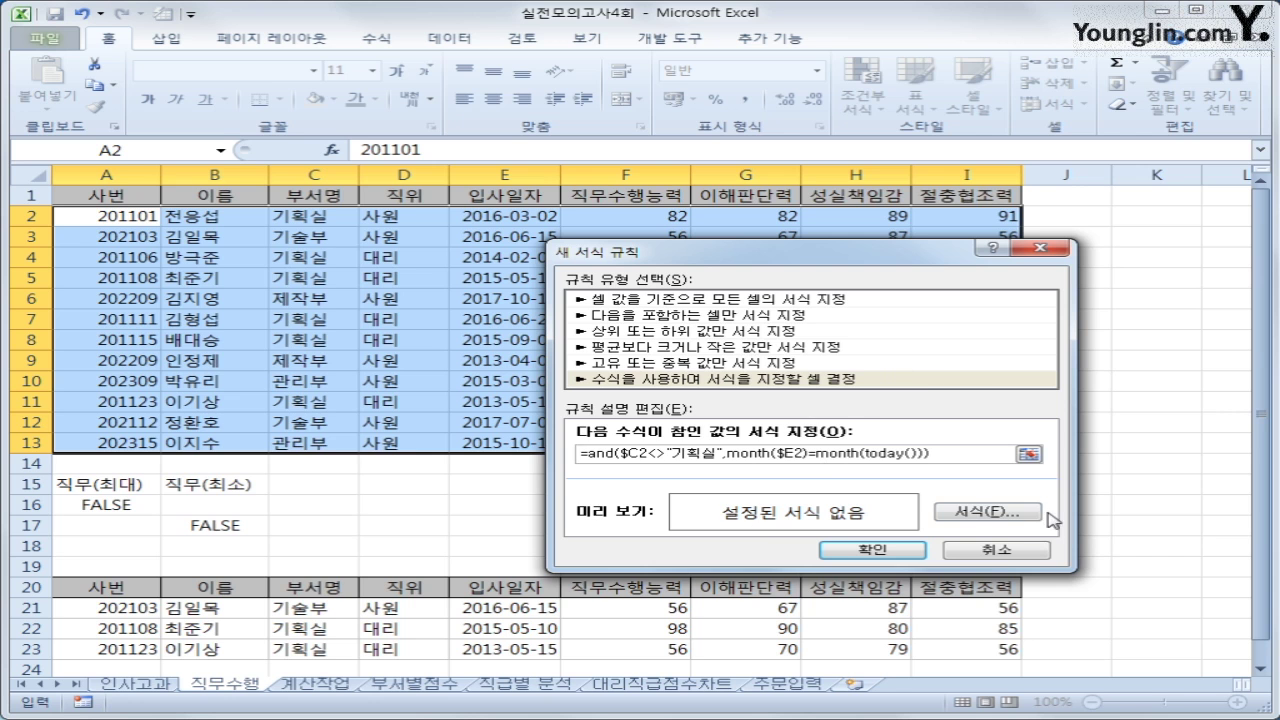
Give the rule a 굵게 font style in 파랑, apply it, and check the 입사일자 dates in E2:E13
click(1018, 525)
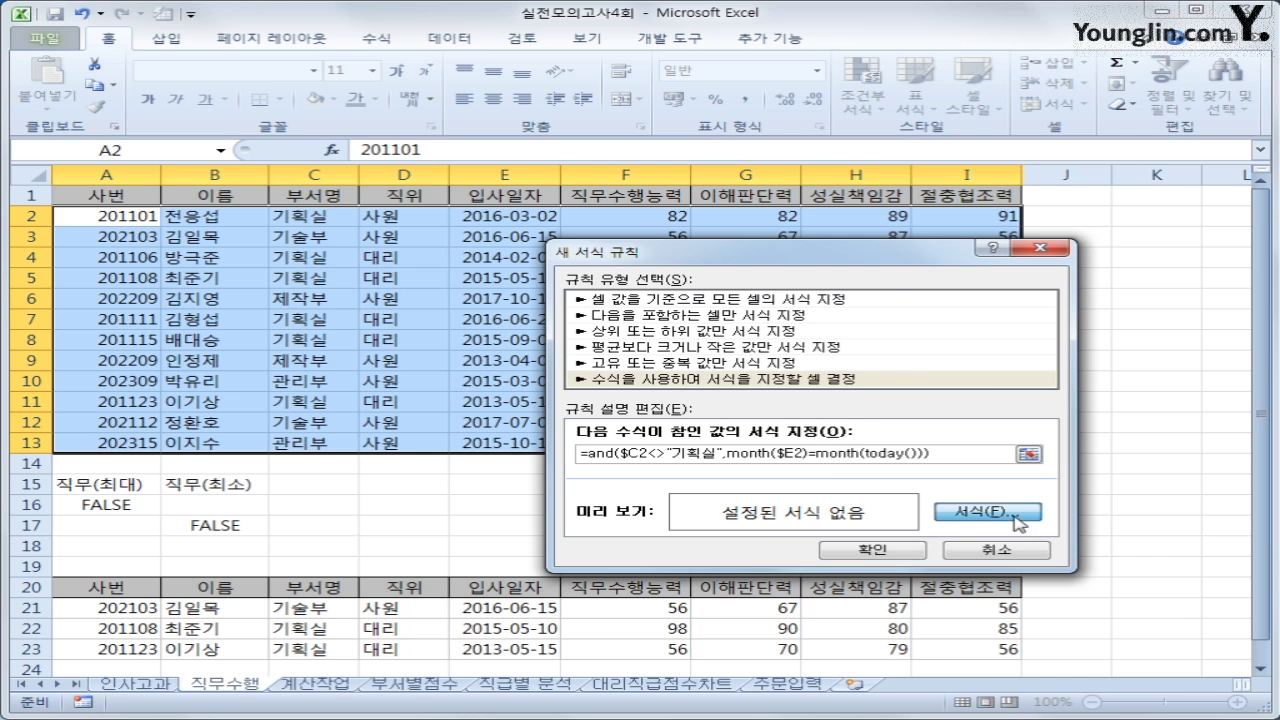
click(1018, 515)
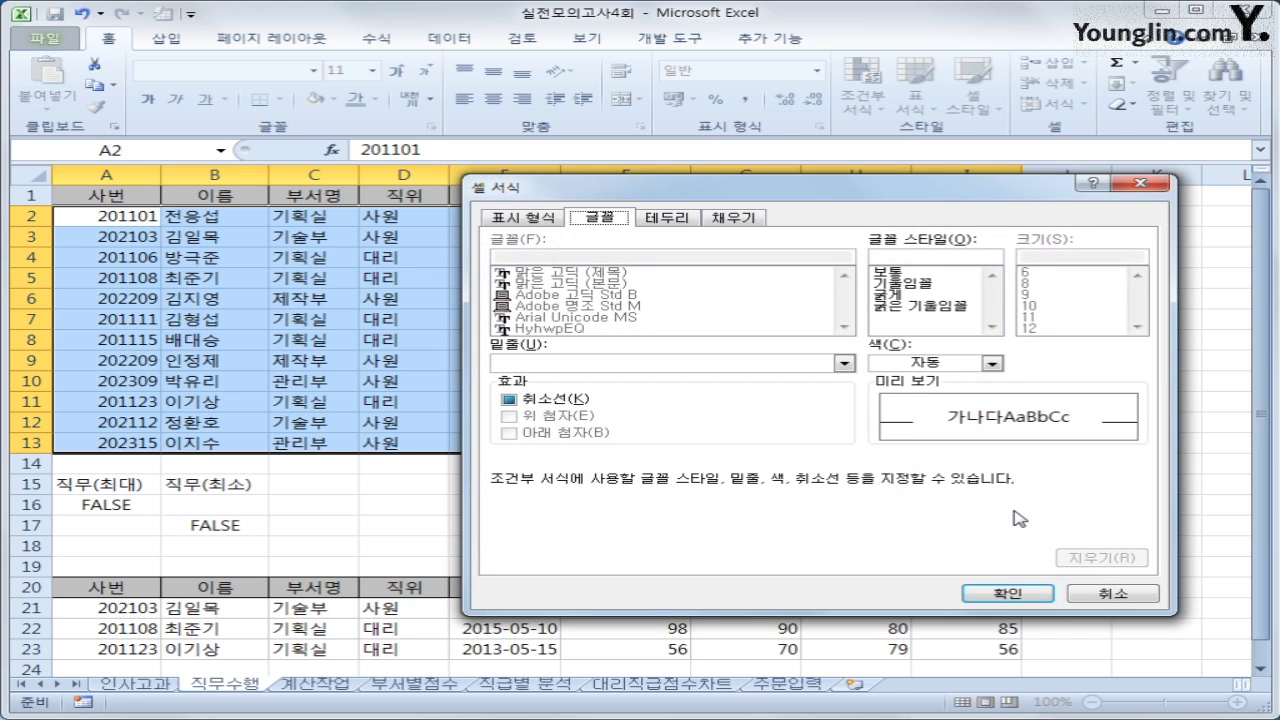
click(904, 297)
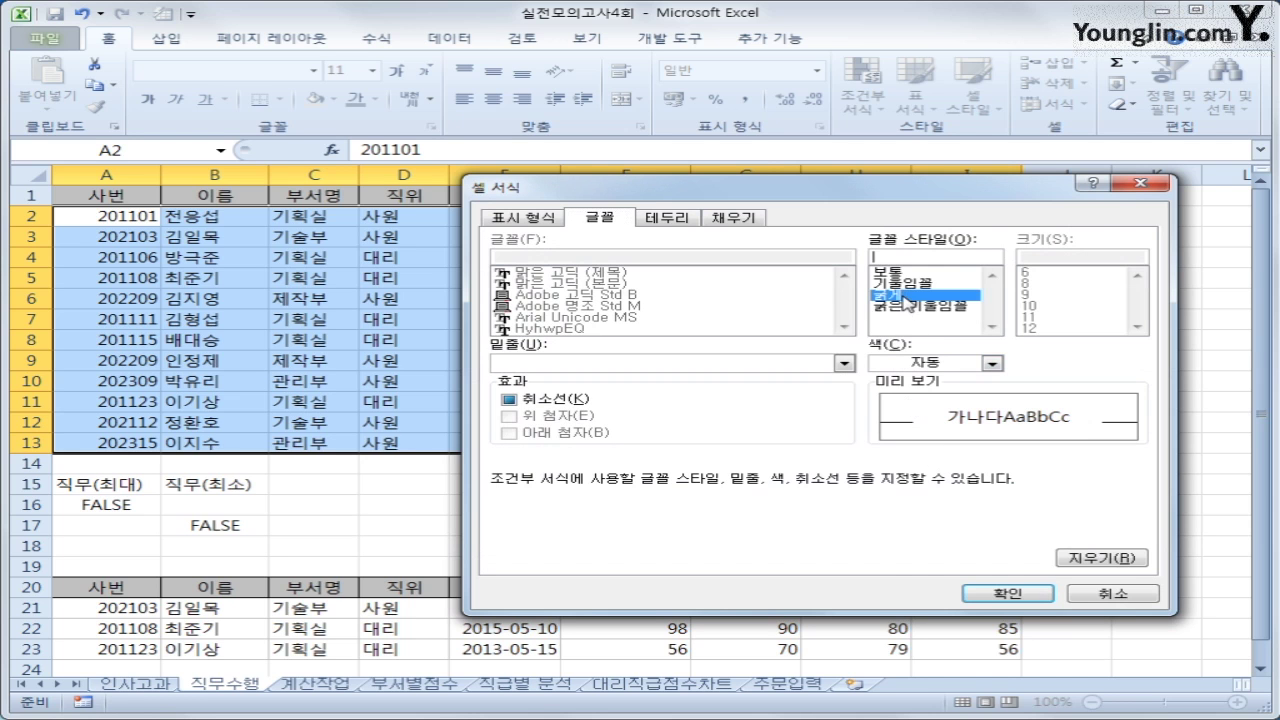
click(990, 365)
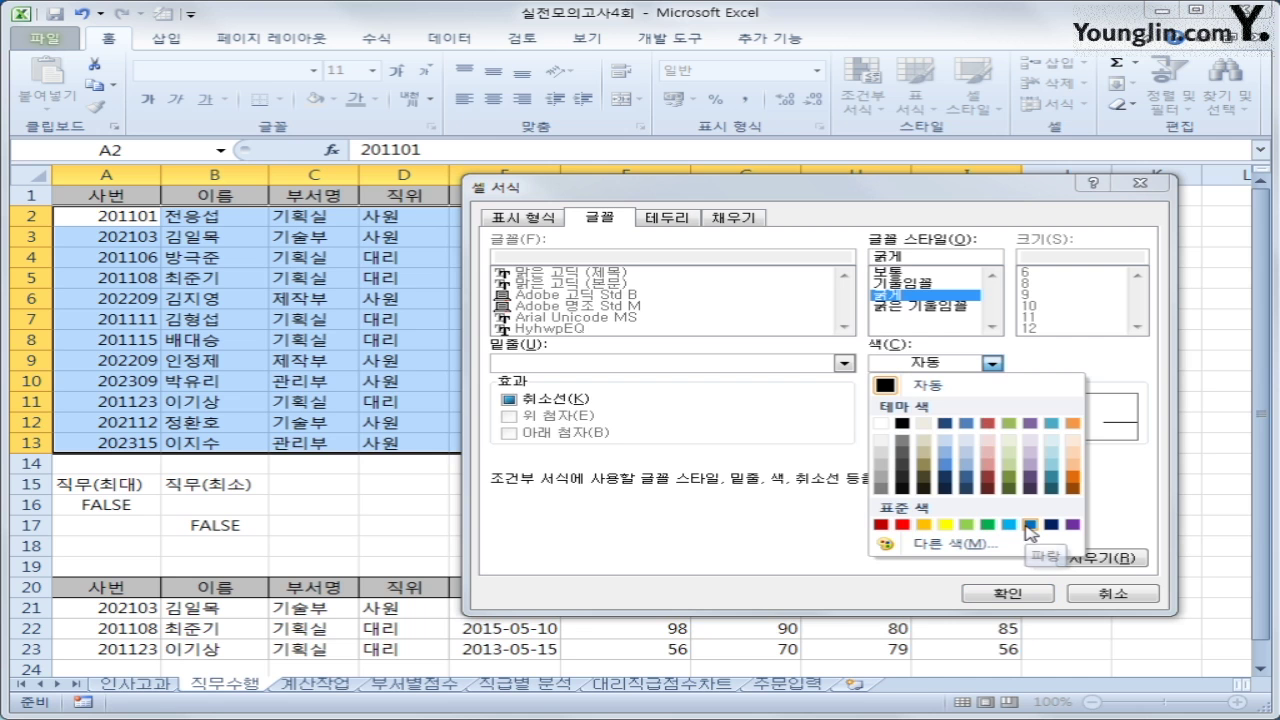
click(1029, 526)
click(1008, 593)
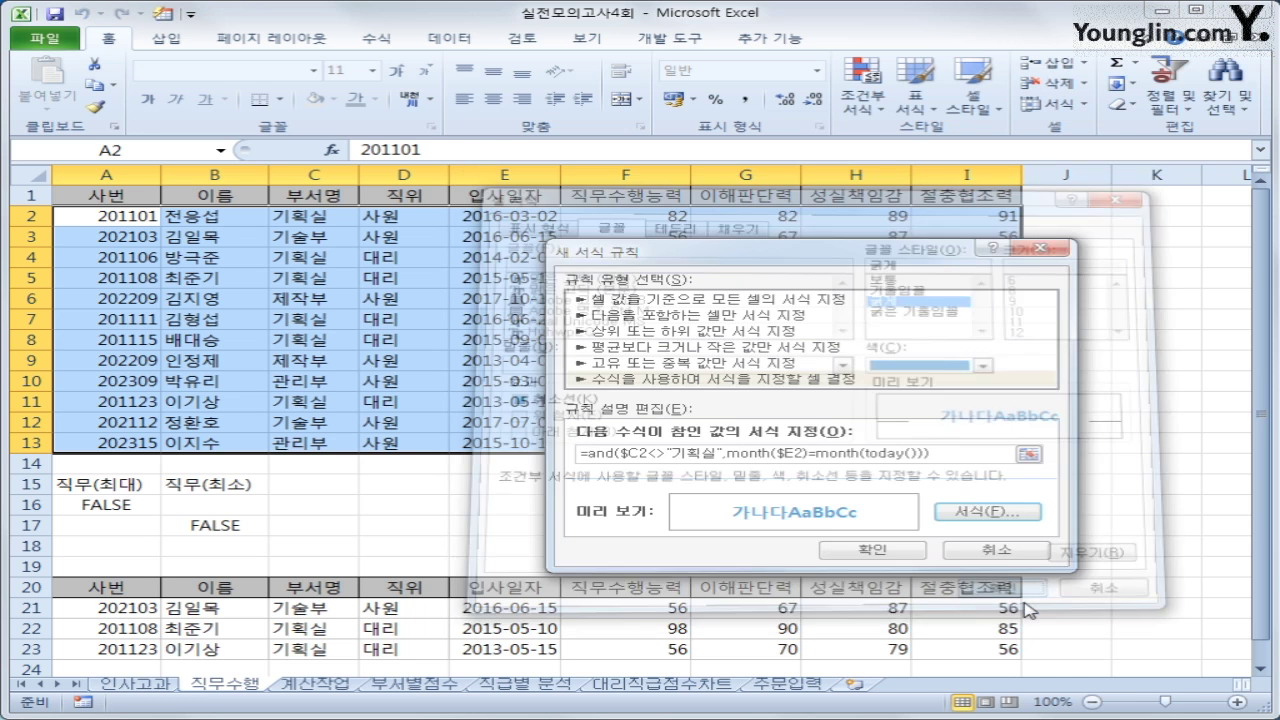
click(875, 551)
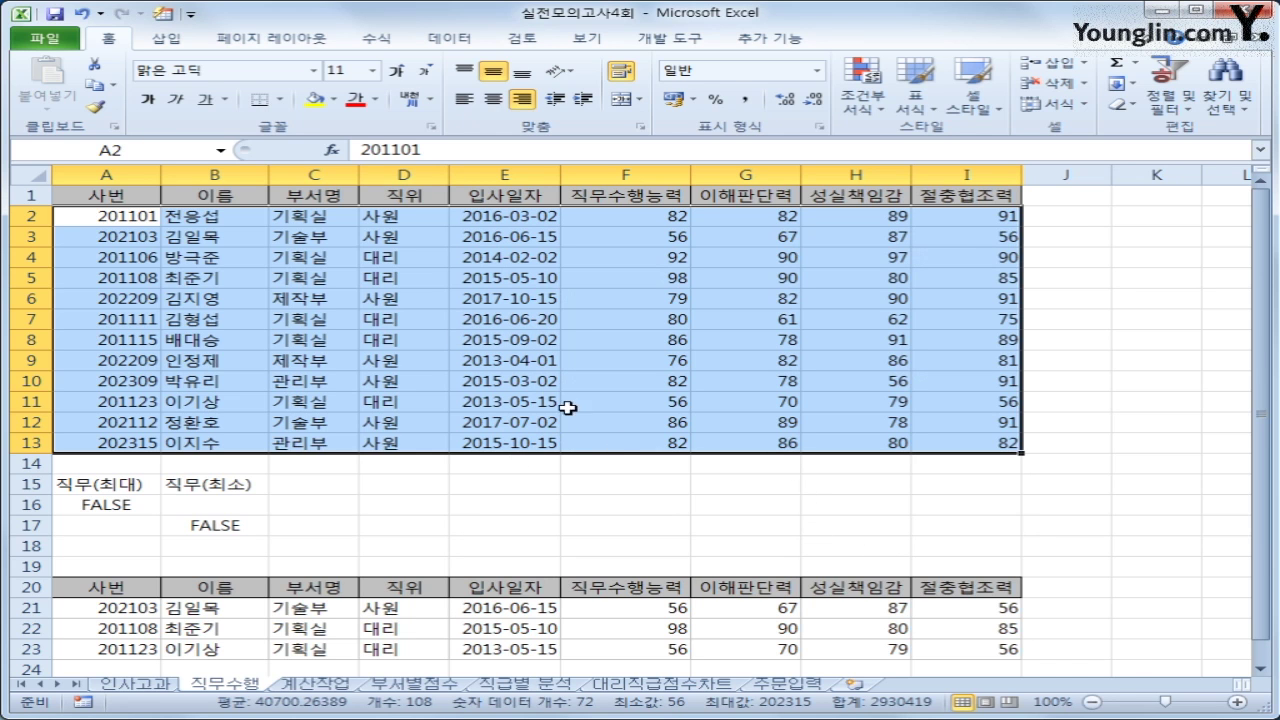
drag(516, 216, 512, 433)
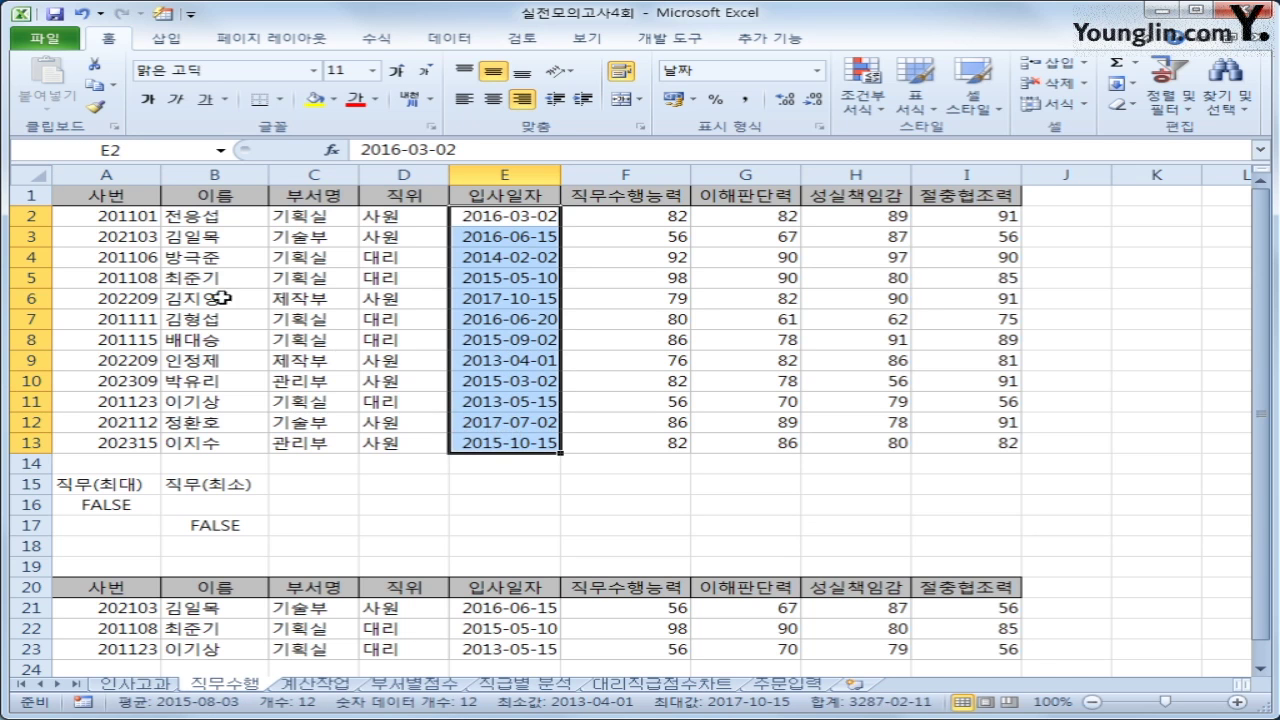
drag(148, 214, 953, 439)
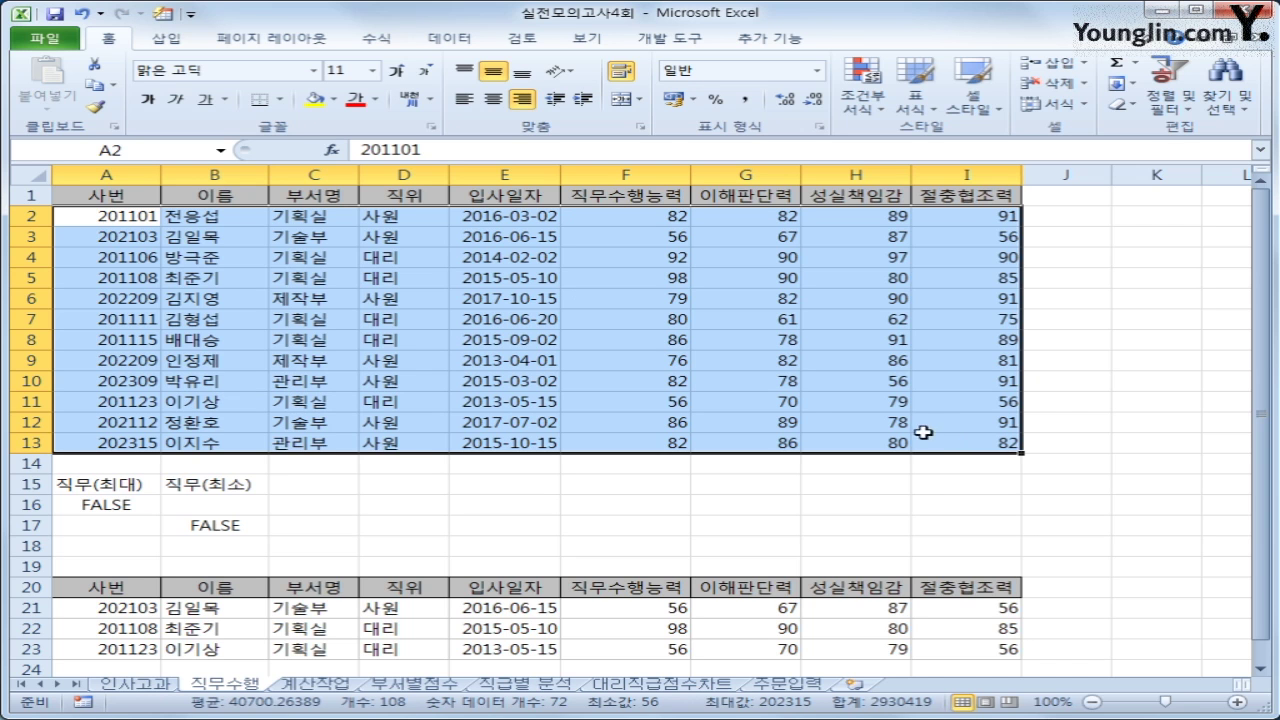
click(472, 307)
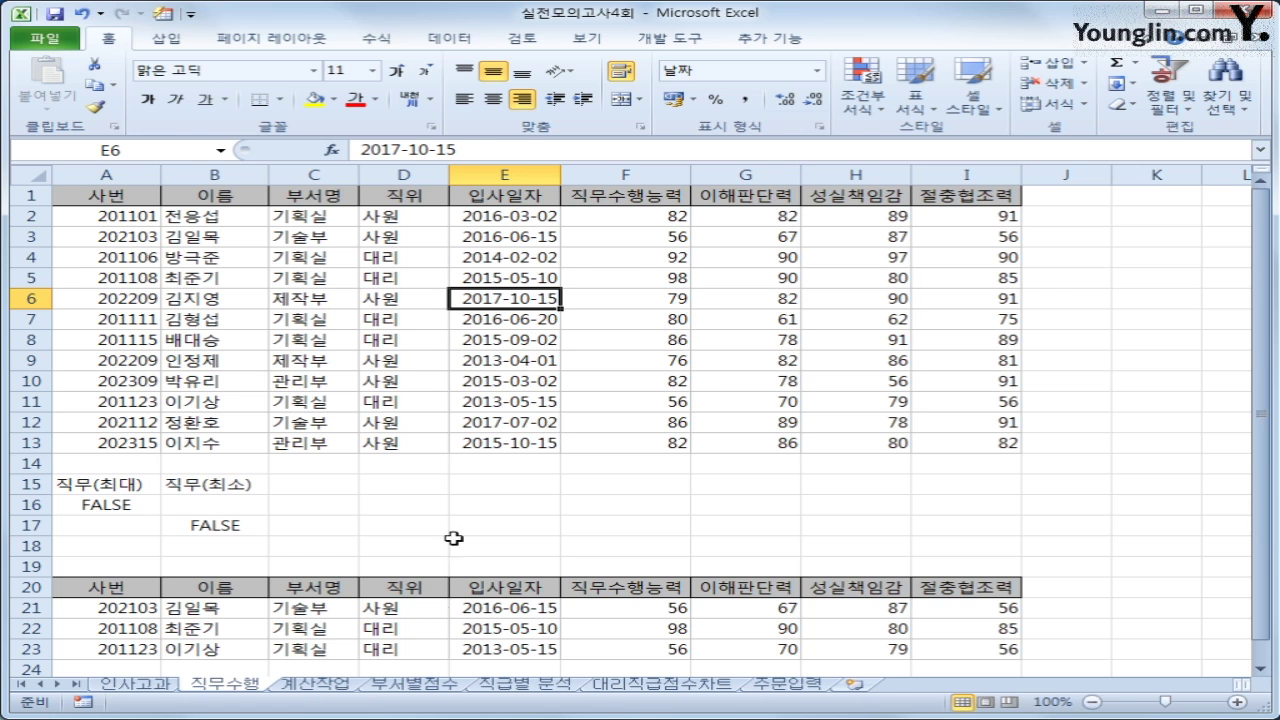
Open the 계산작업 sheet and compare the 제품코드 values in 표1 with 표2's column headers C25:F25 and row numbers B26:B28
click(345, 686)
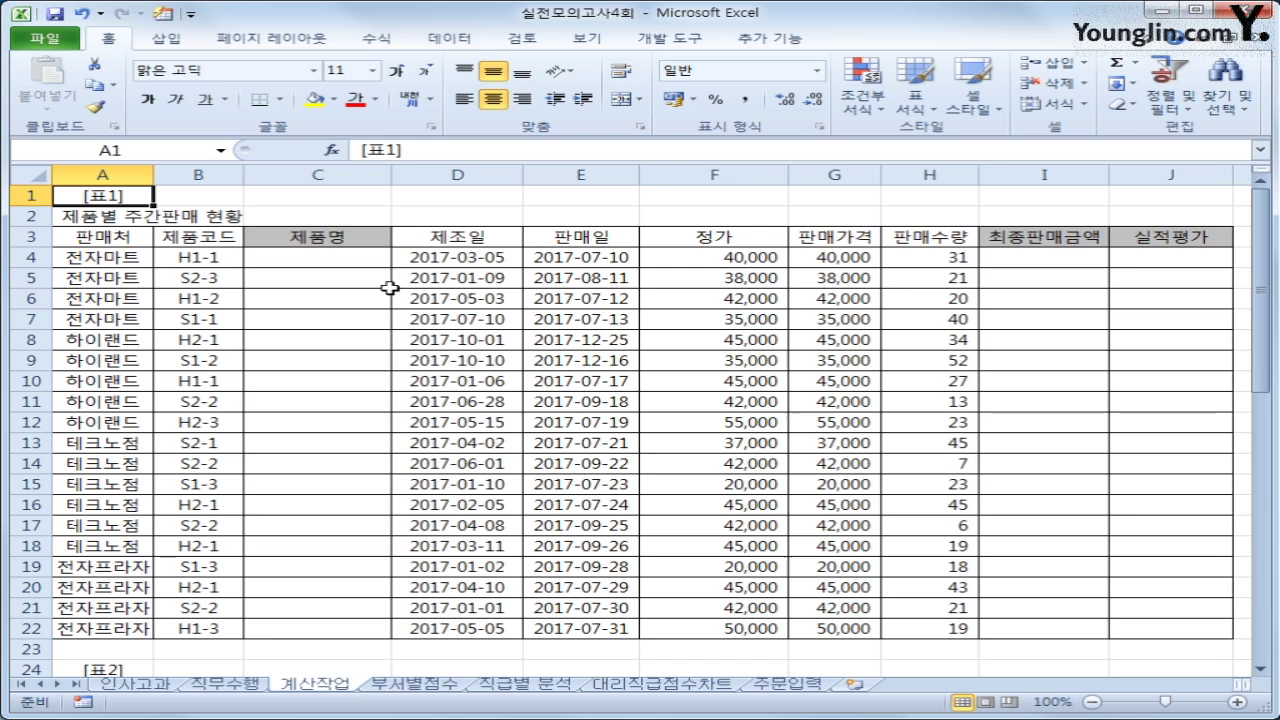
click(365, 259)
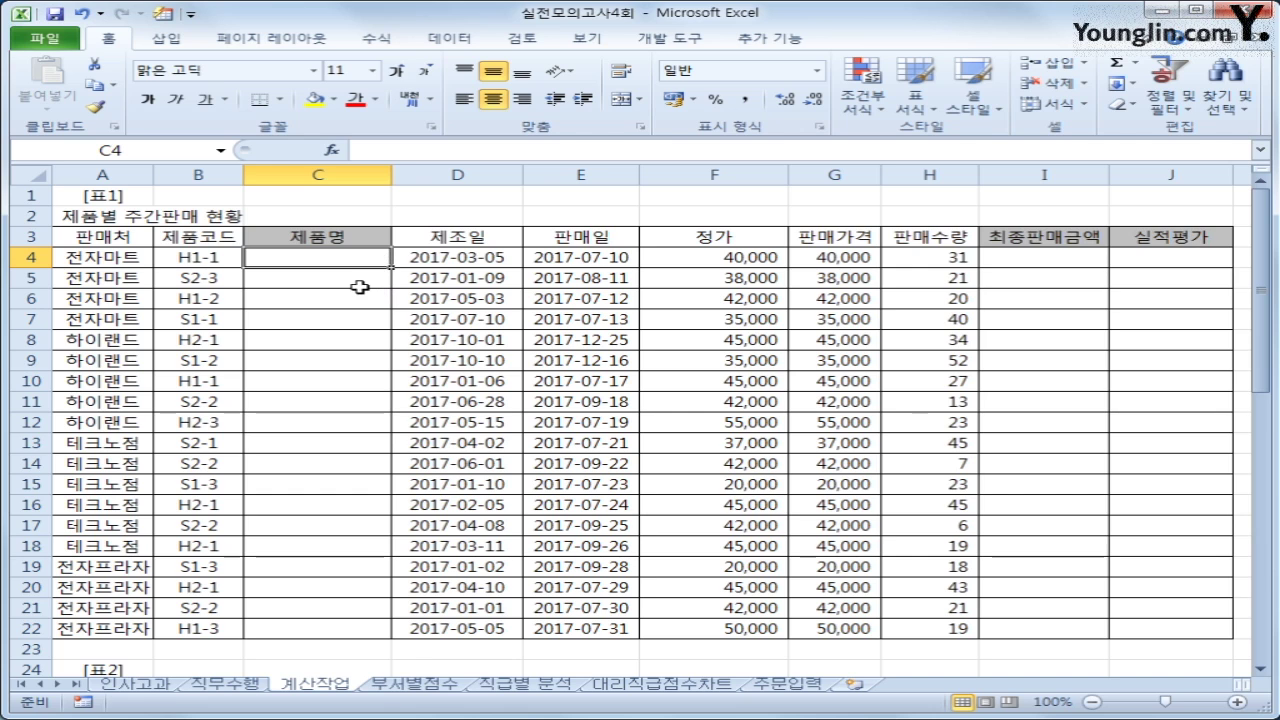
click(193, 262)
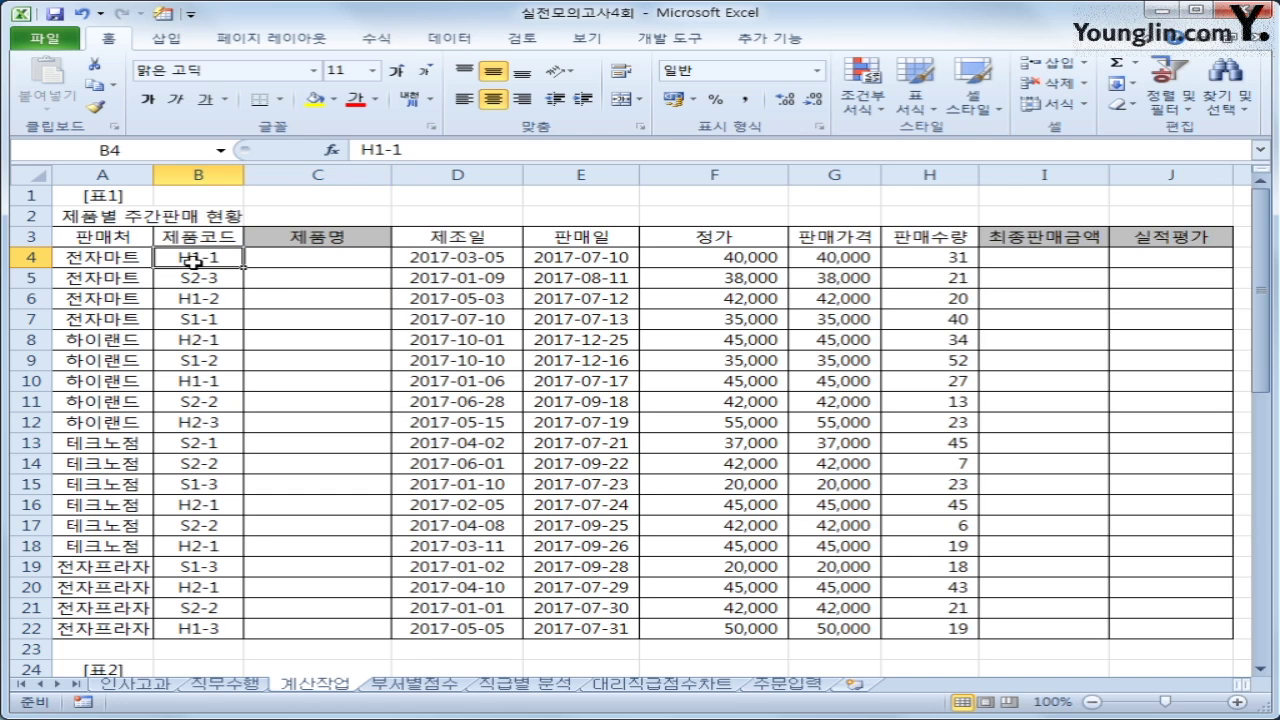
click(288, 258)
scroll(422, 466, down, 6)
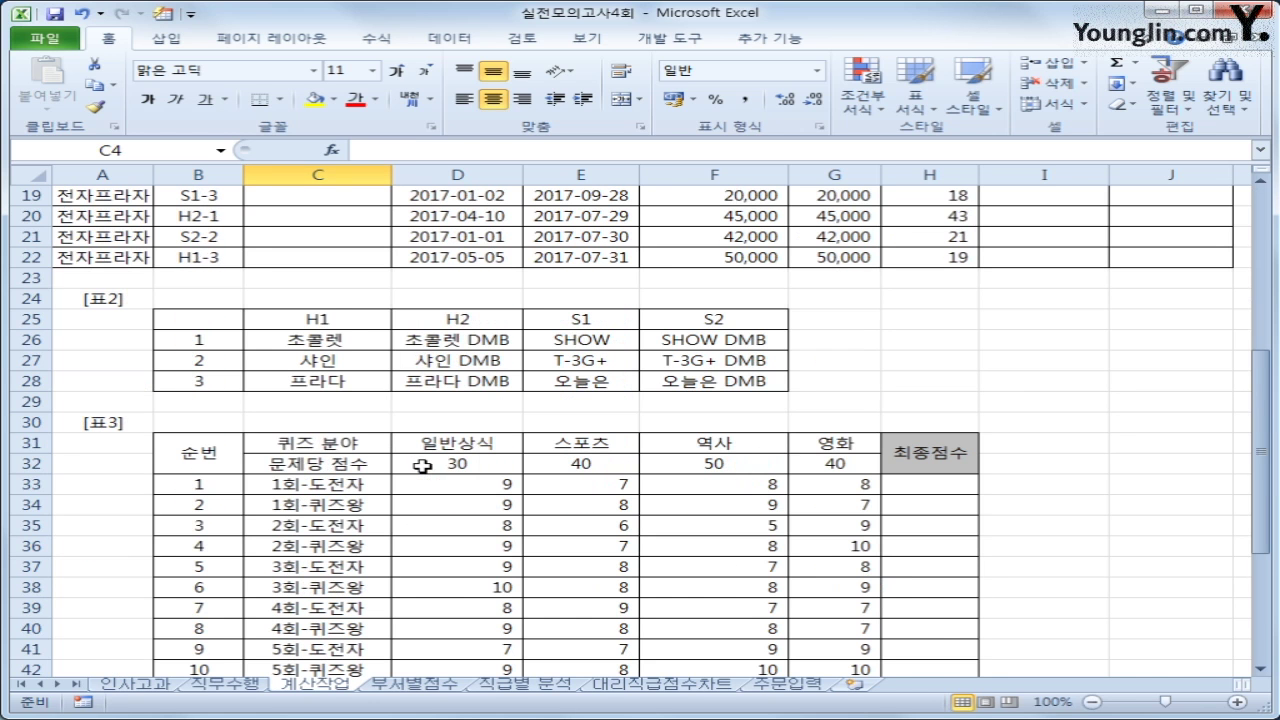
click(333, 322)
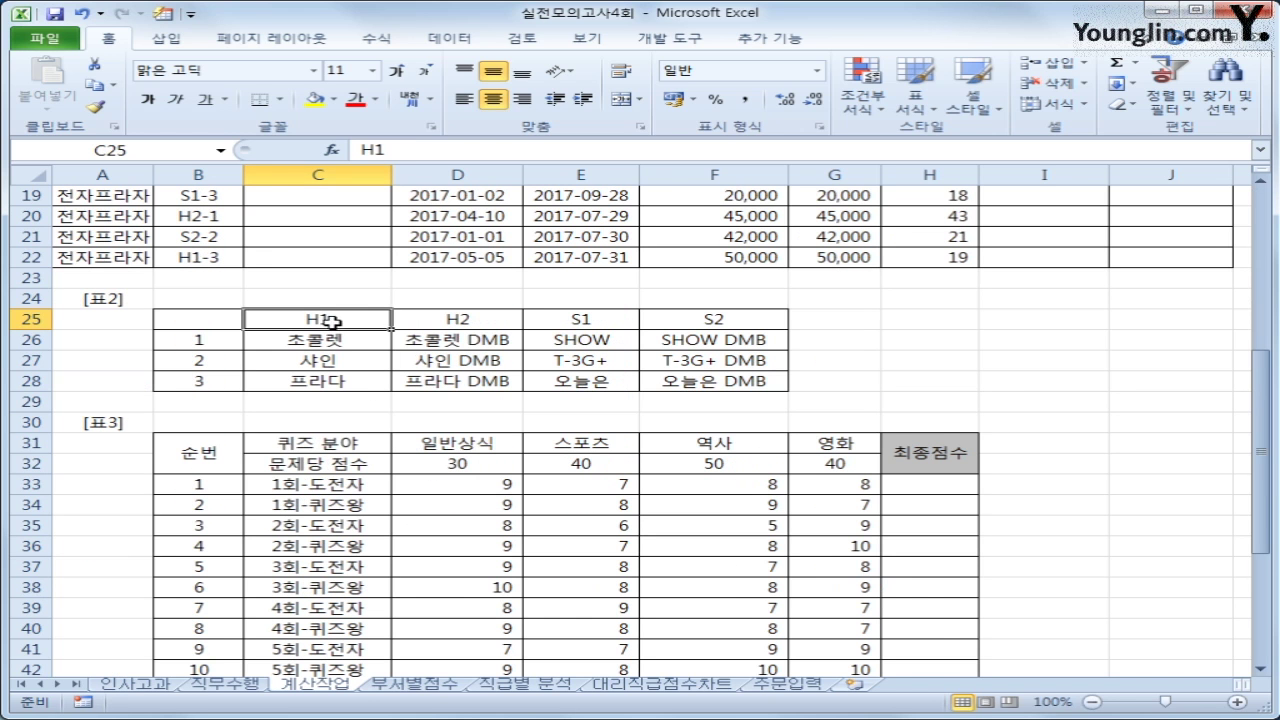
click(722, 328)
drag(305, 314, 682, 323)
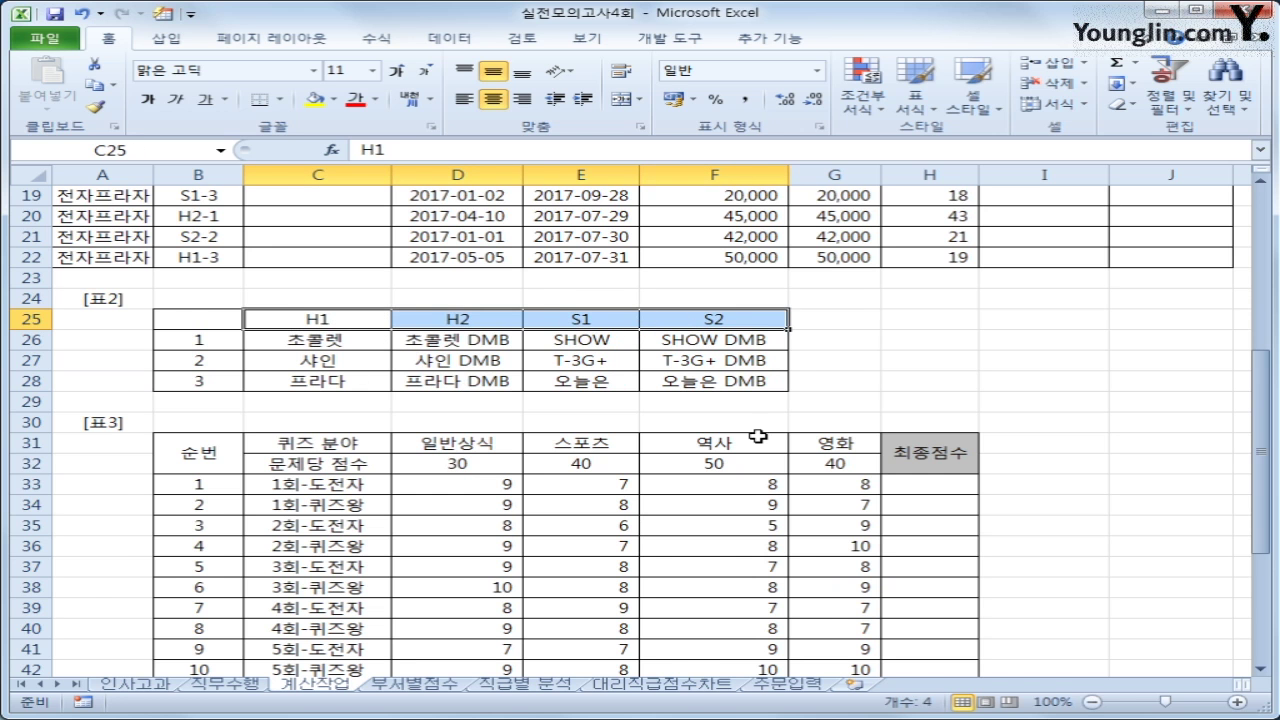
scroll(737, 434, up, 3)
scroll(585, 416, up, 3)
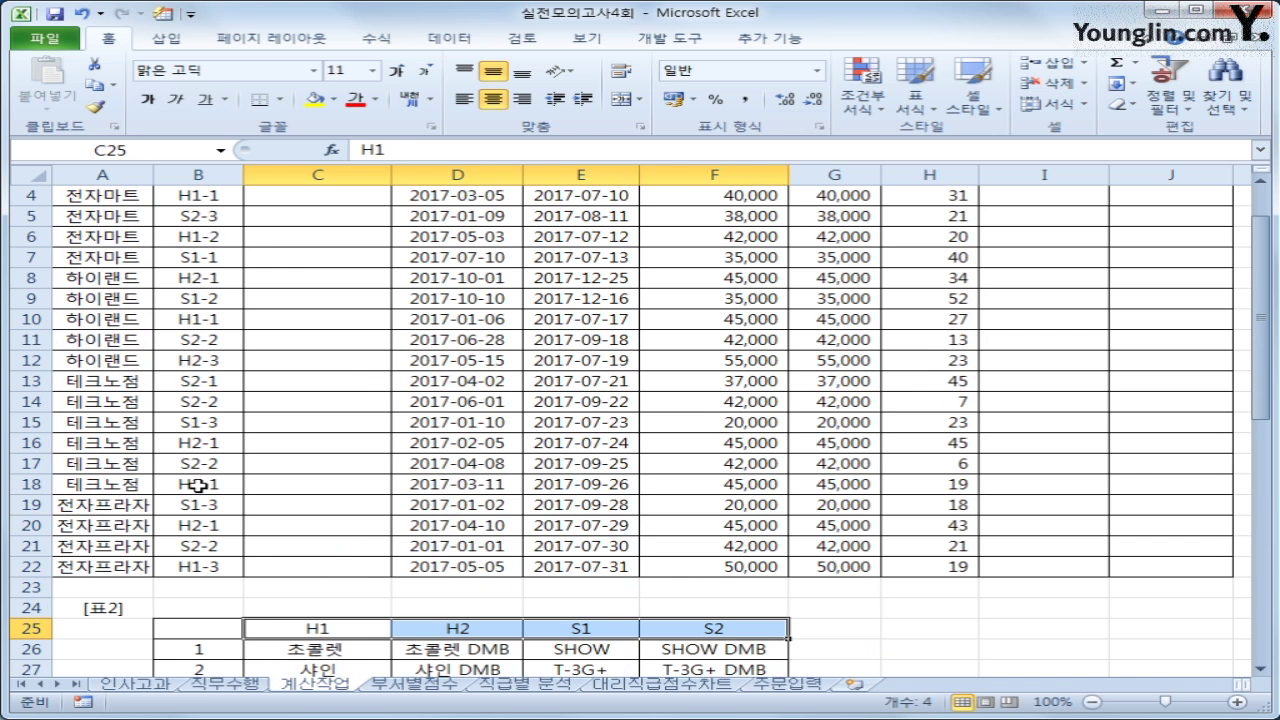
scroll(203, 540, down, 4)
drag(200, 466, 203, 505)
scroll(335, 508, up, 4)
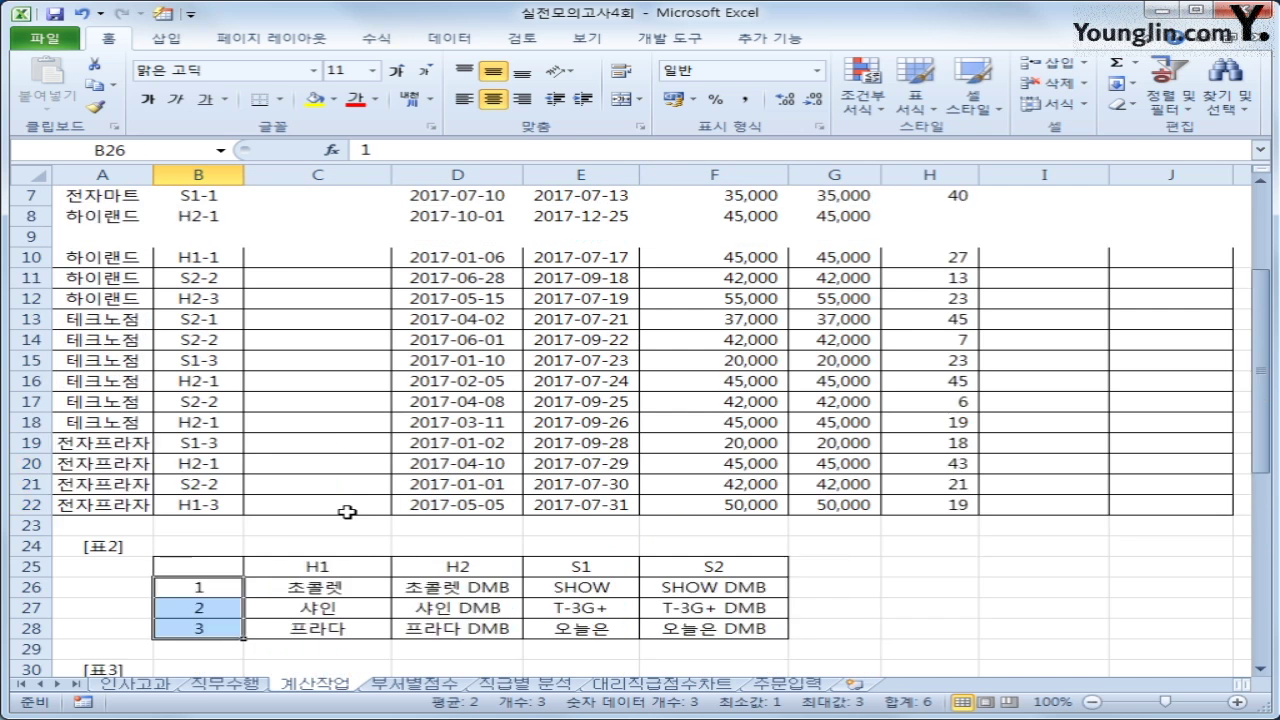
Begin an INDEX formula in C4, the first 제품명 cell, with the absolute range $C$26:$F$28 as its array
click(320, 252)
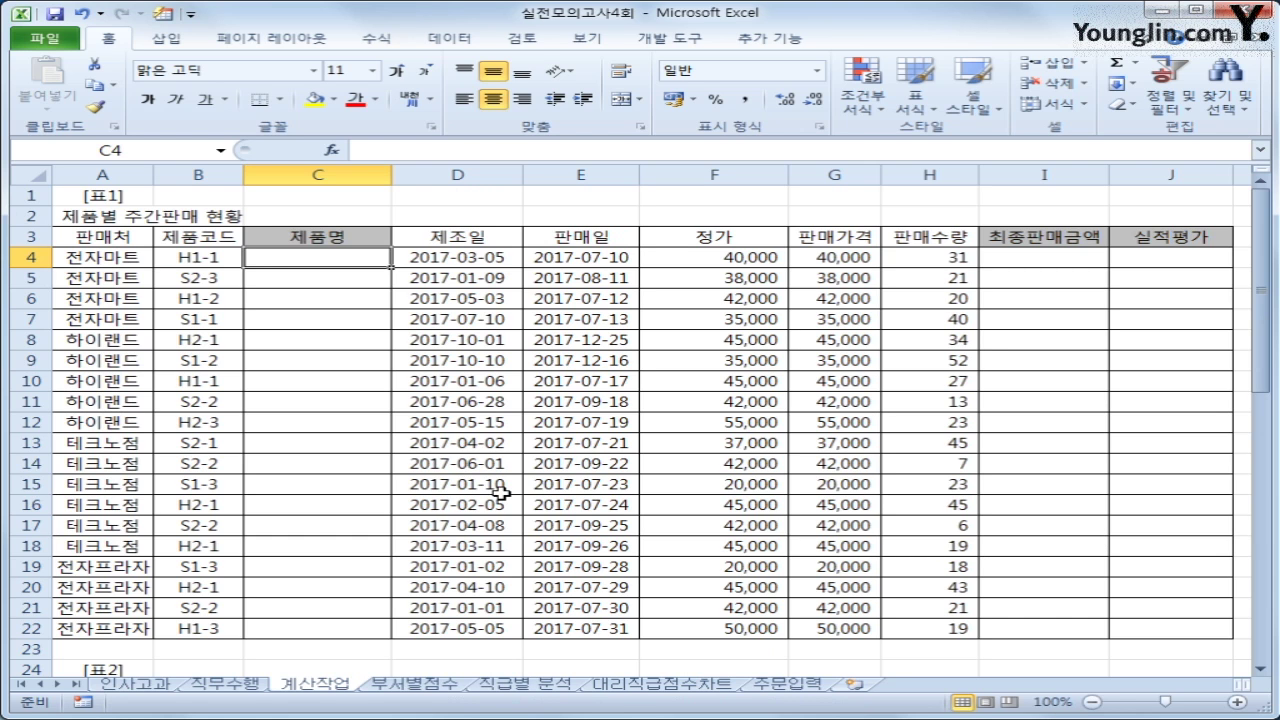
text(=in)
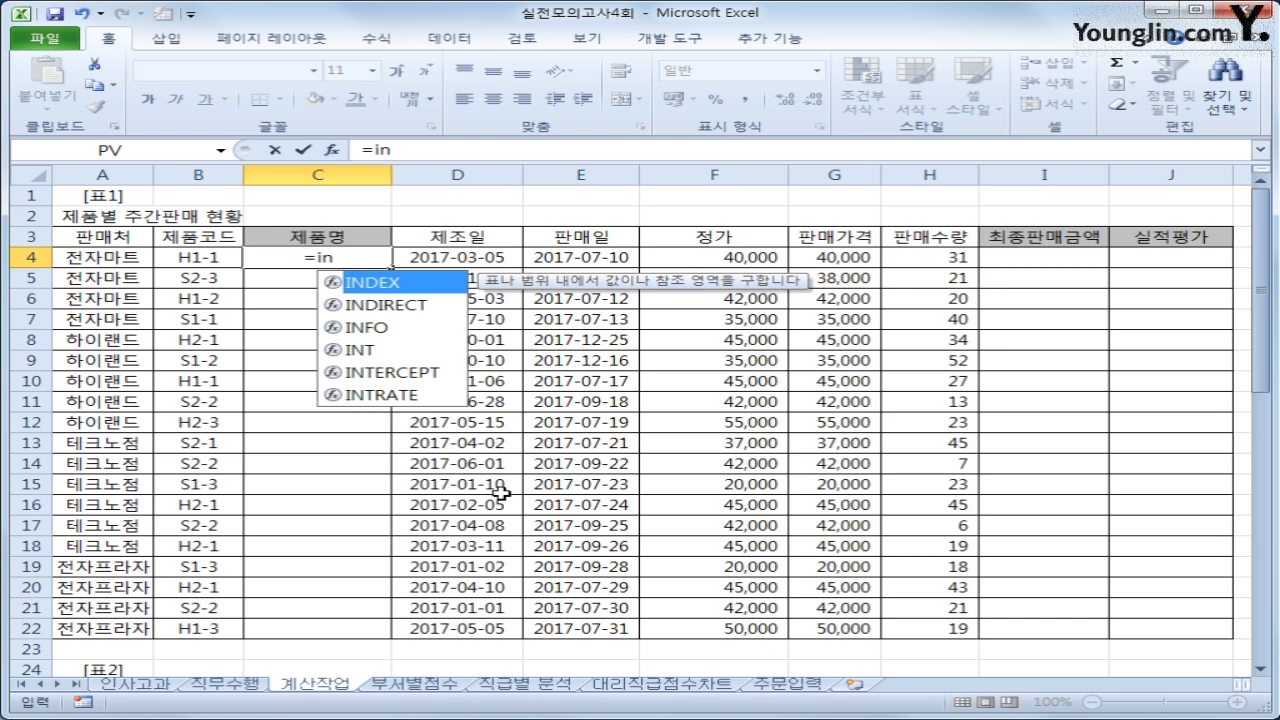
key(Tab)
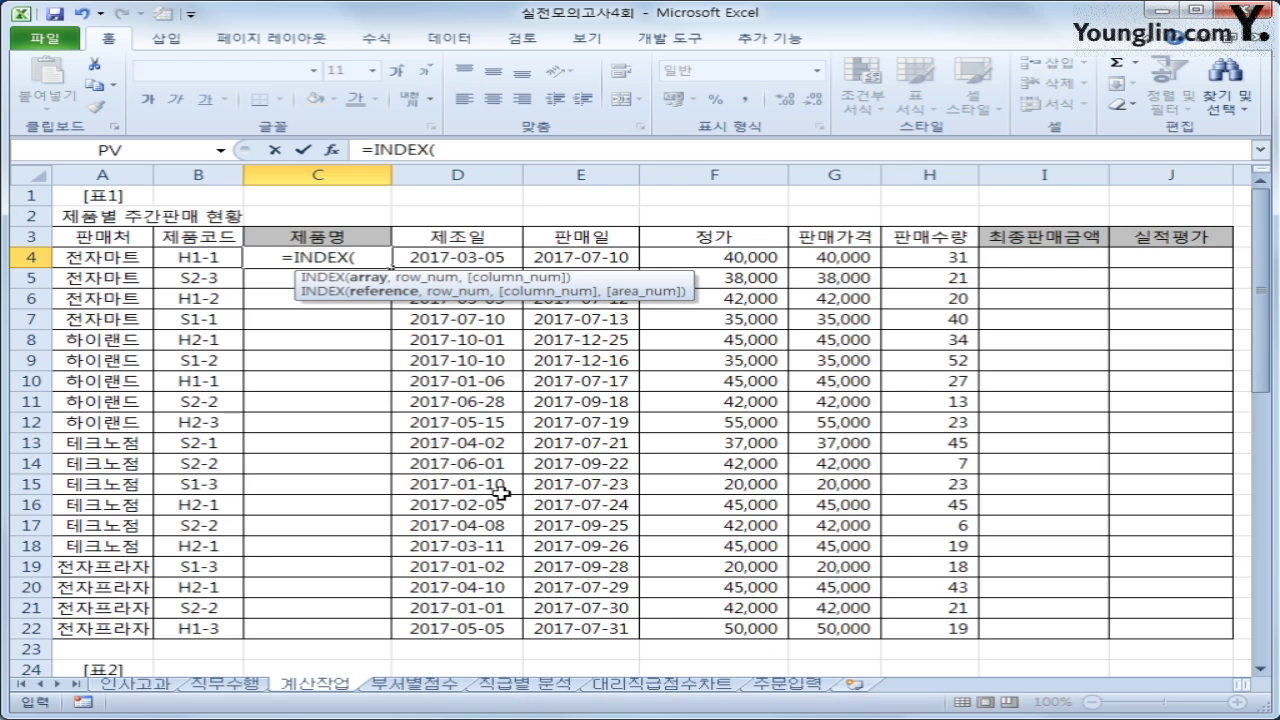
scroll(466, 484, down, 3)
drag(347, 524, 680, 566)
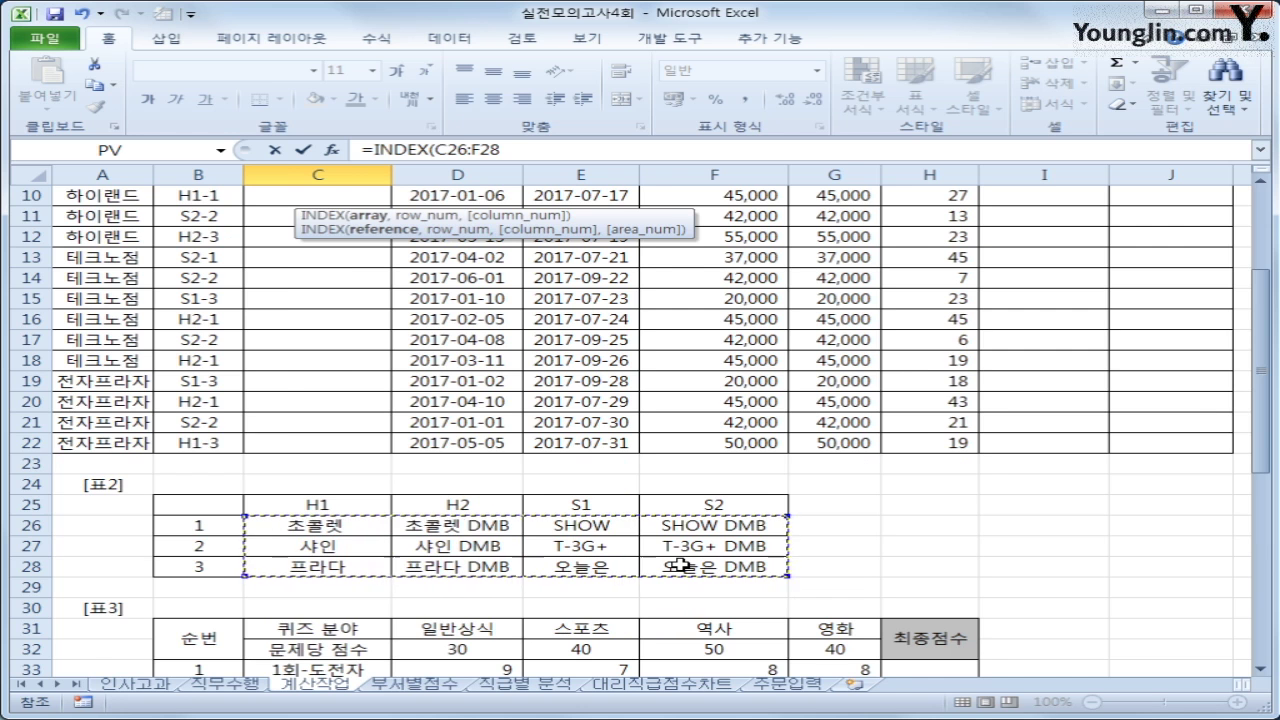
key(F4)
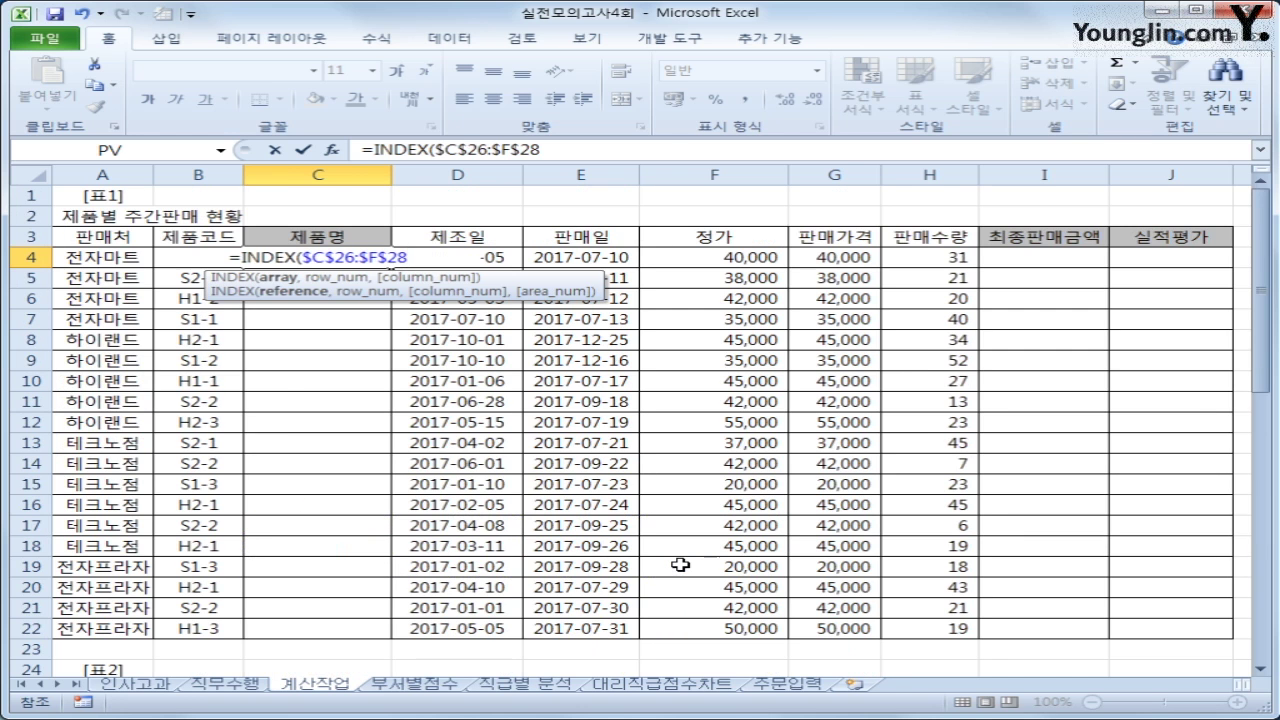
text(,)
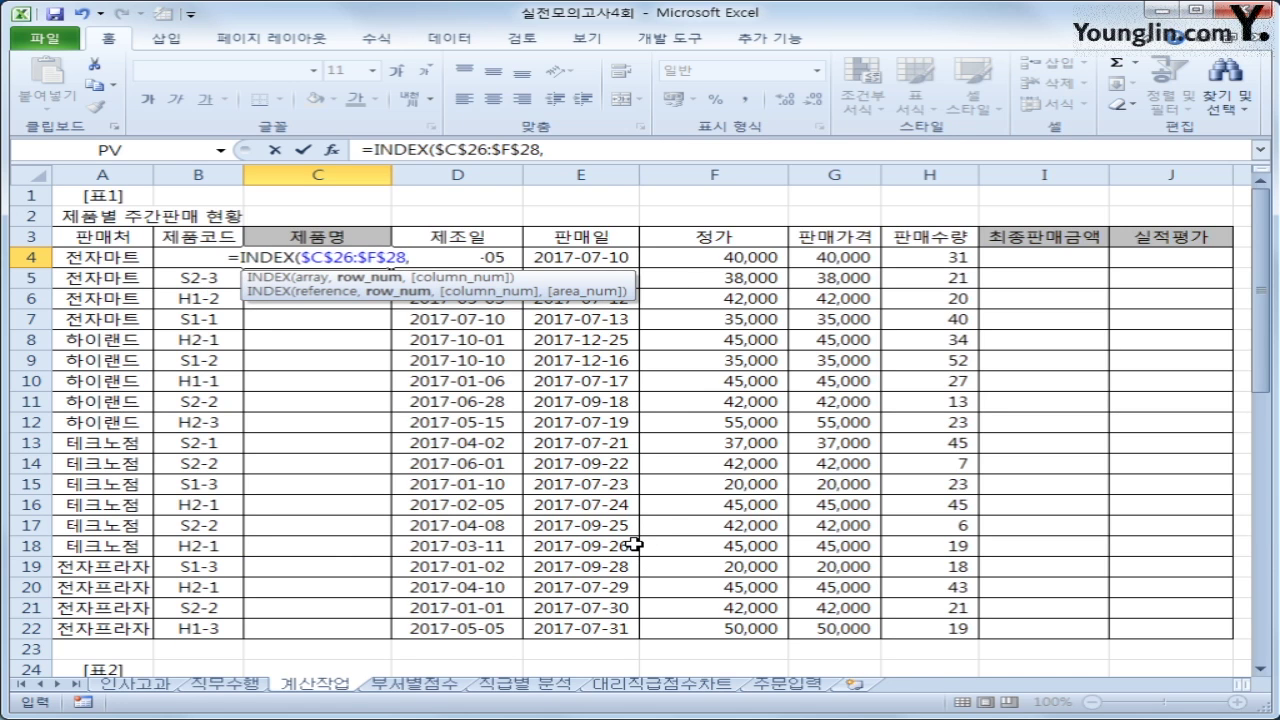
Add RIGHT(B4,1) as the row argument of the INDEX formula, taking the last character of the 제품코드
text(ri)
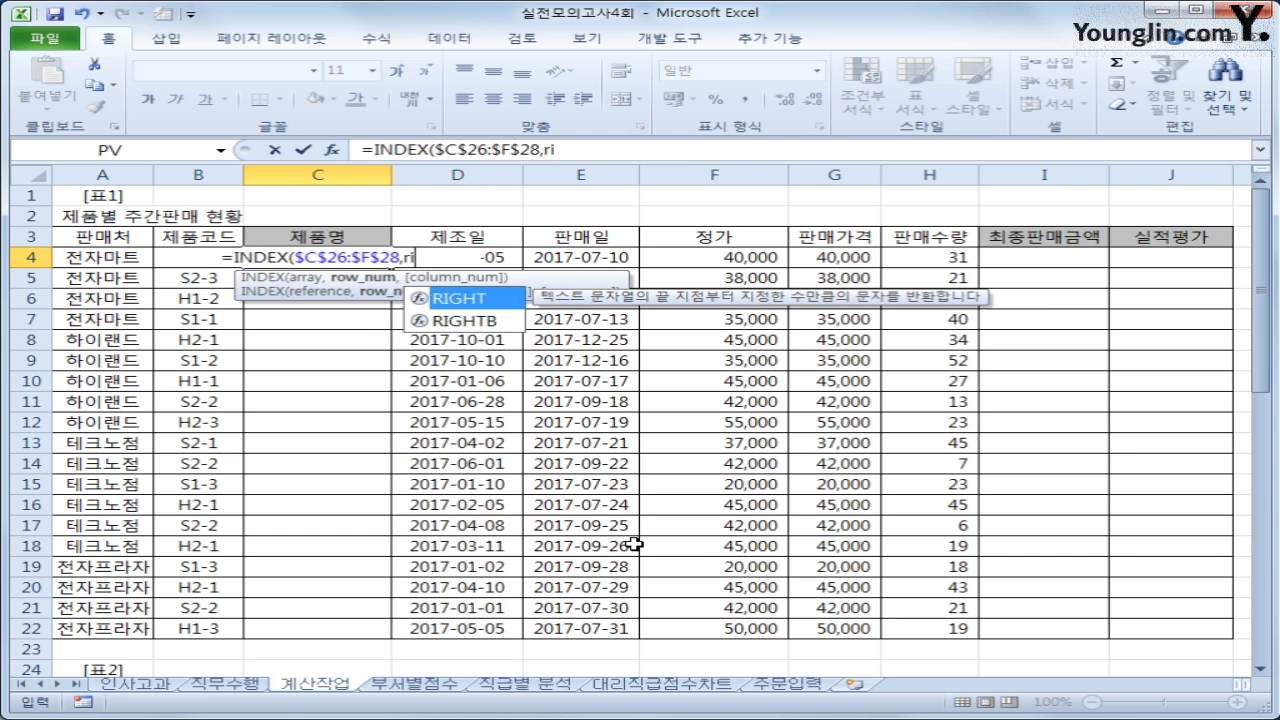
key(Tab)
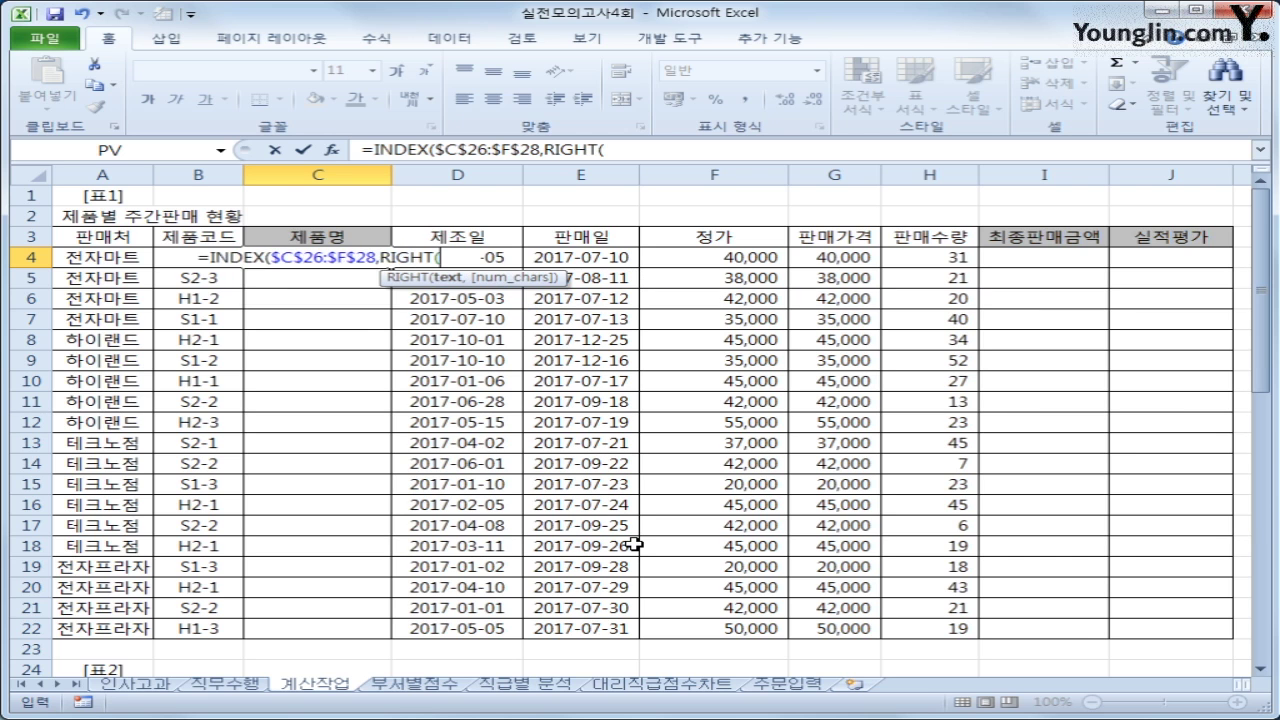
key(Left)
text(,1)
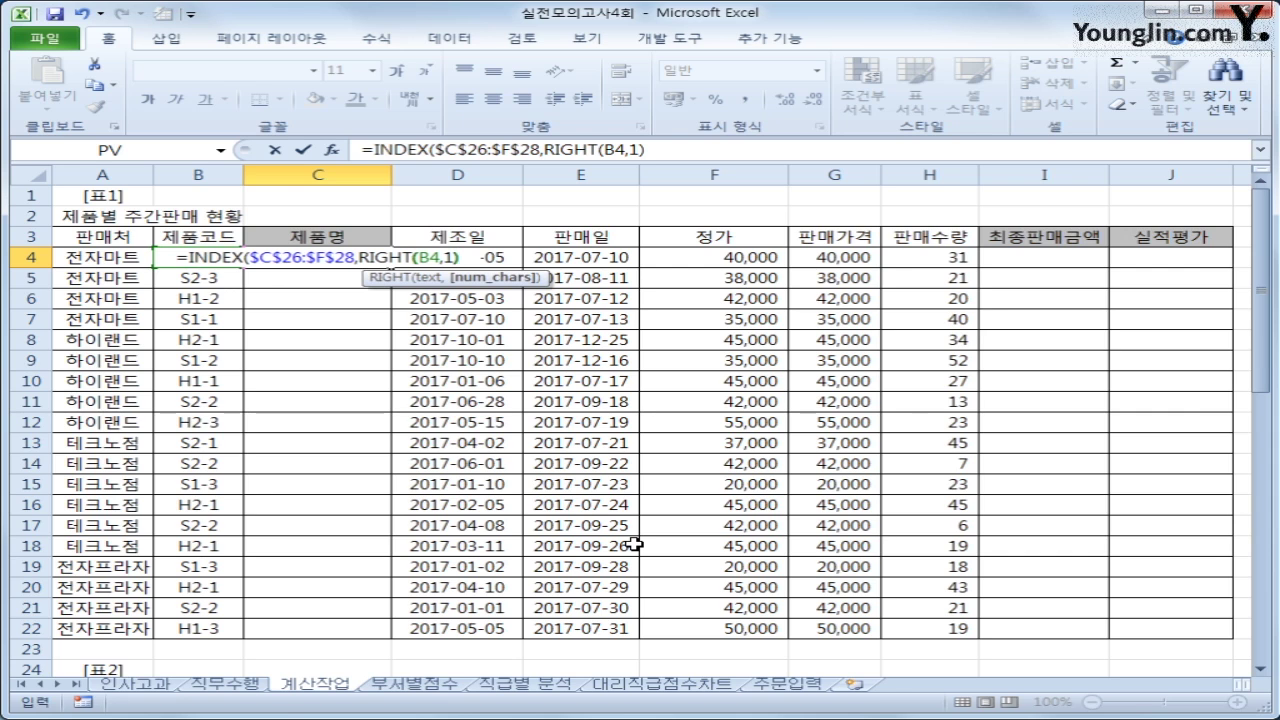
text(),)
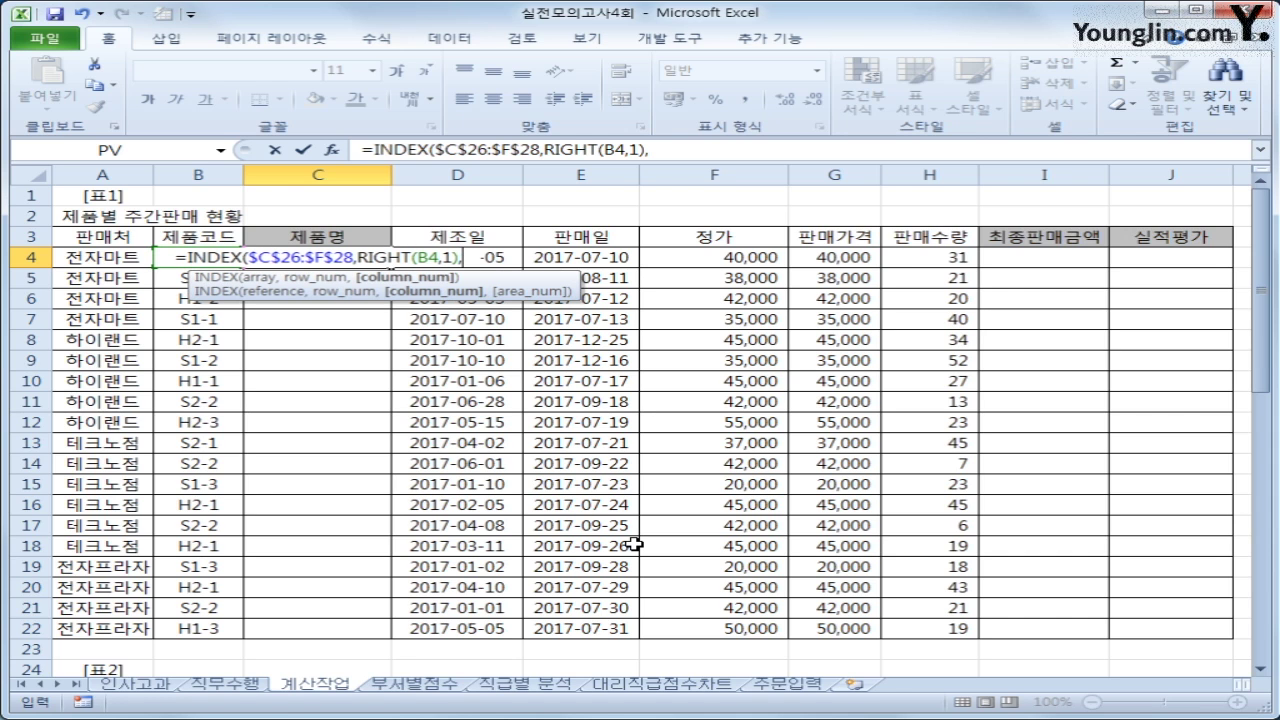
Begin the column argument with a MATCH function whose lookup value is LEFT(B4,2), the 제품코드 prefix
text(mat)
key(Tab)
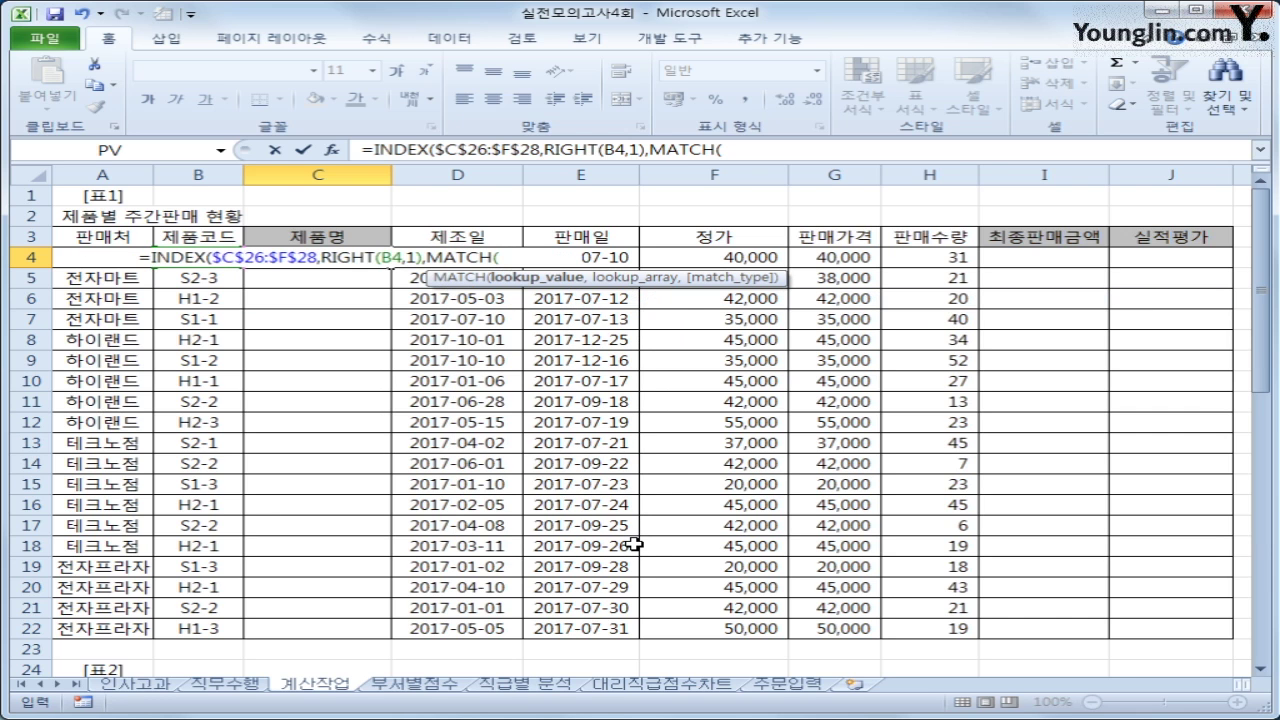
text(left()
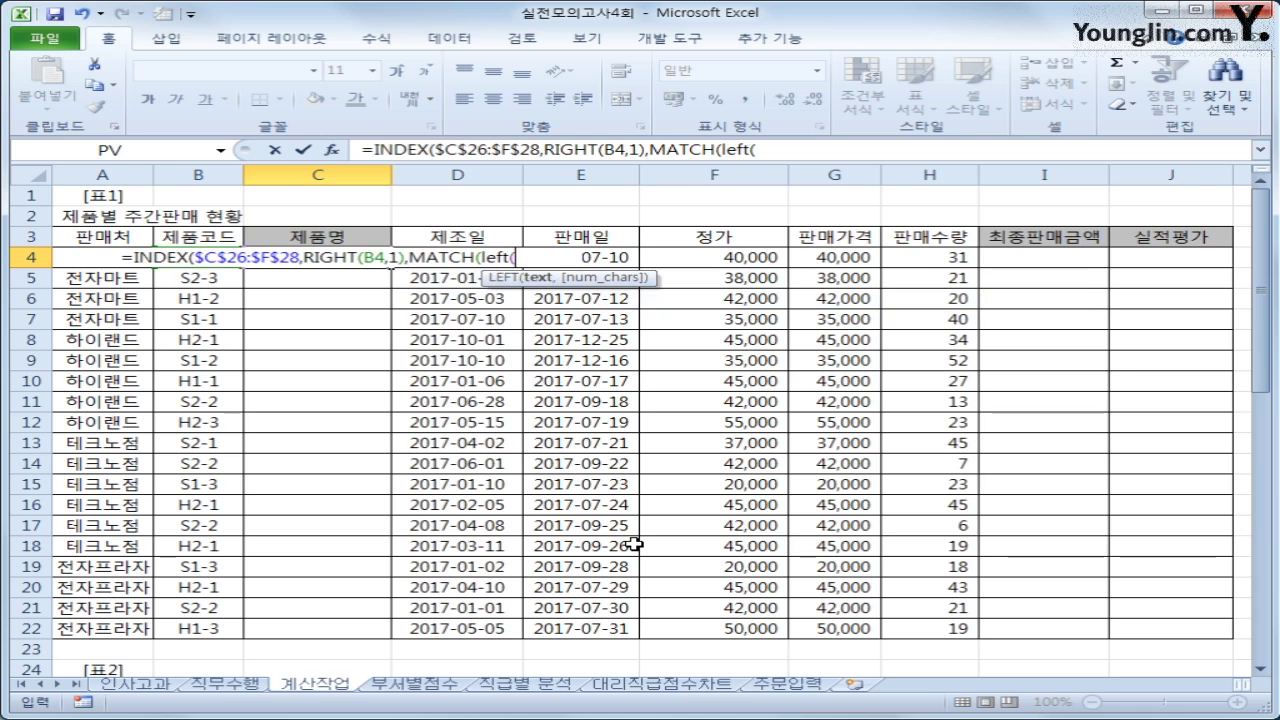
key(Left)
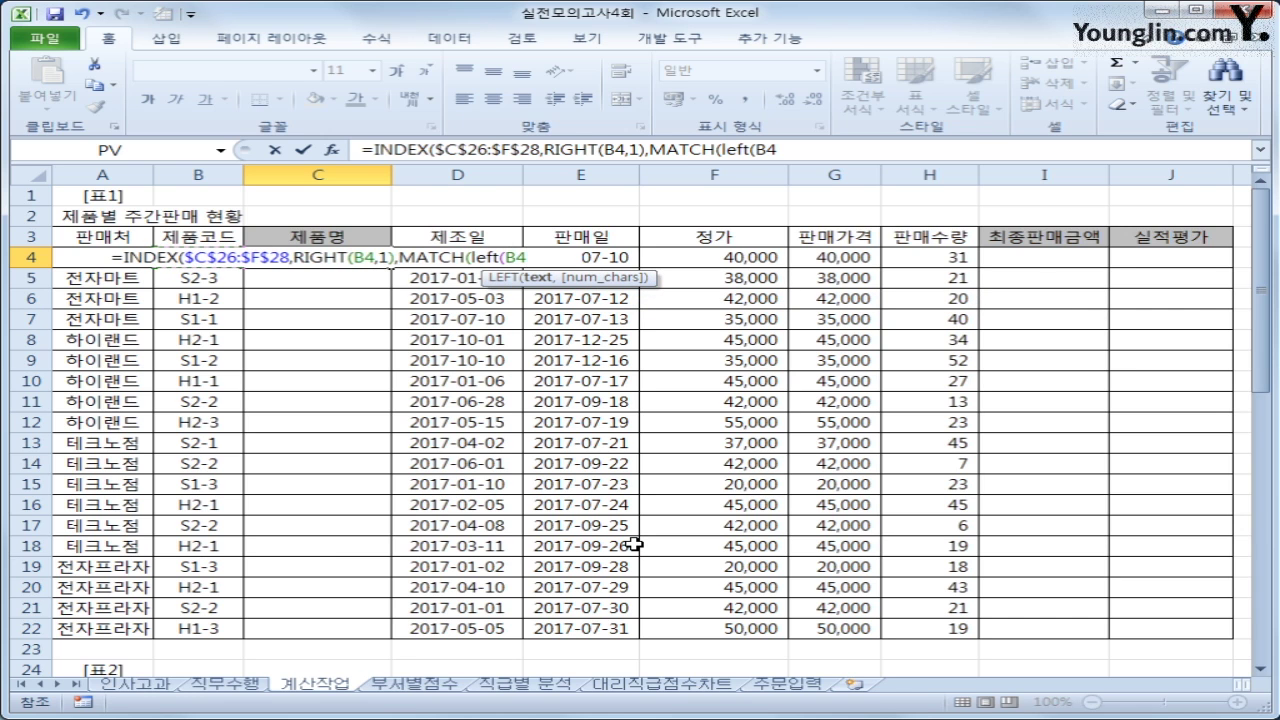
text(,2))
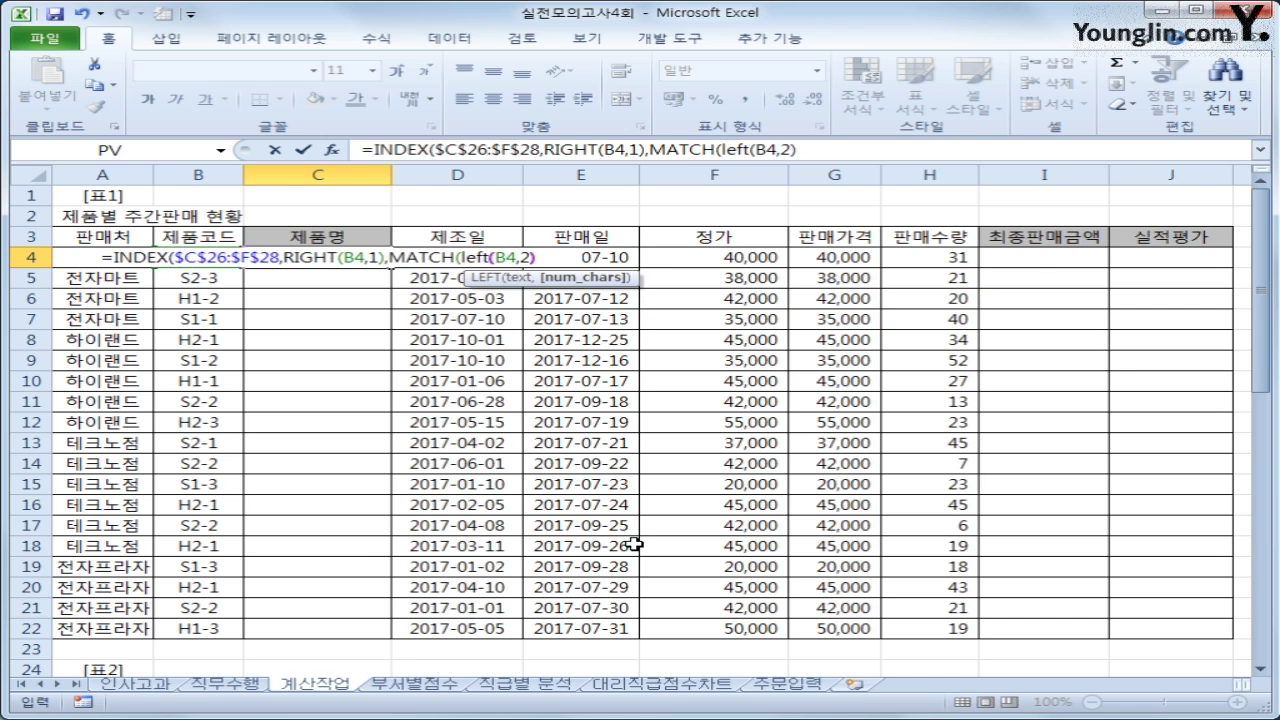
text(,)
Complete MATCH with the absolute lookup array $C$25:$F$25 and match type 0, closing both the MATCH and INDEX functions
scroll(635, 544, down, 3)
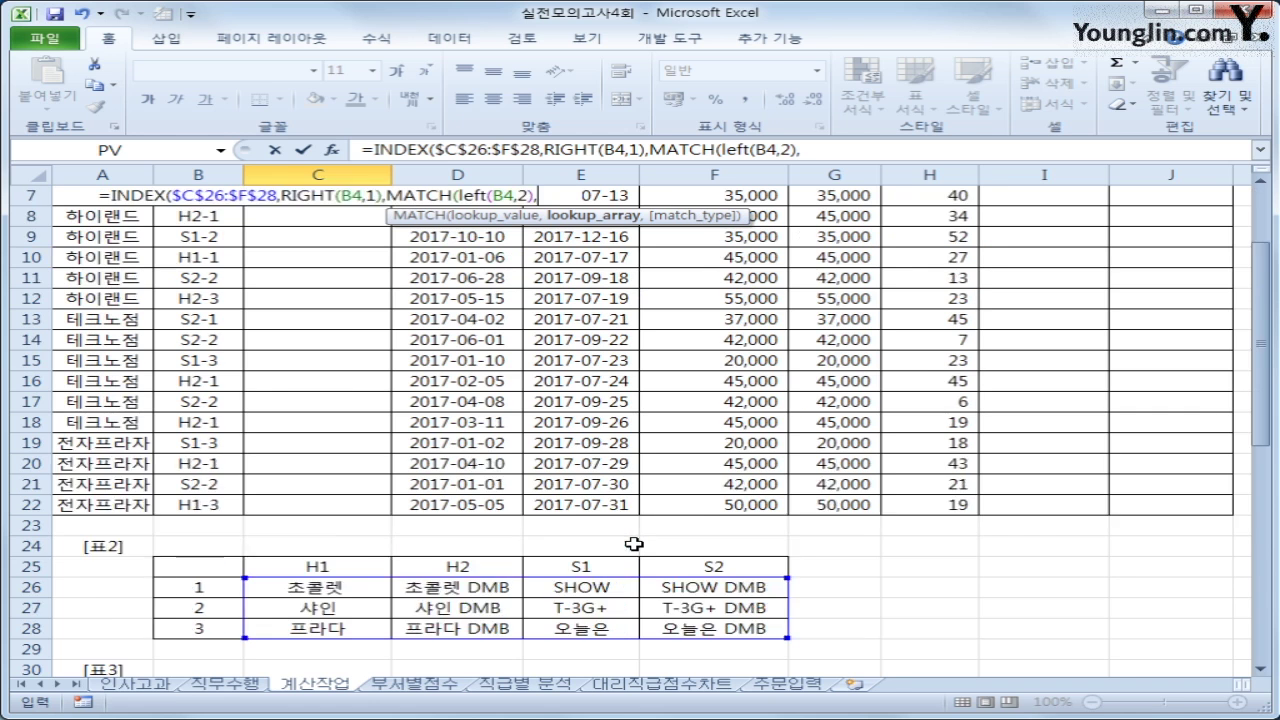
drag(331, 510, 708, 506)
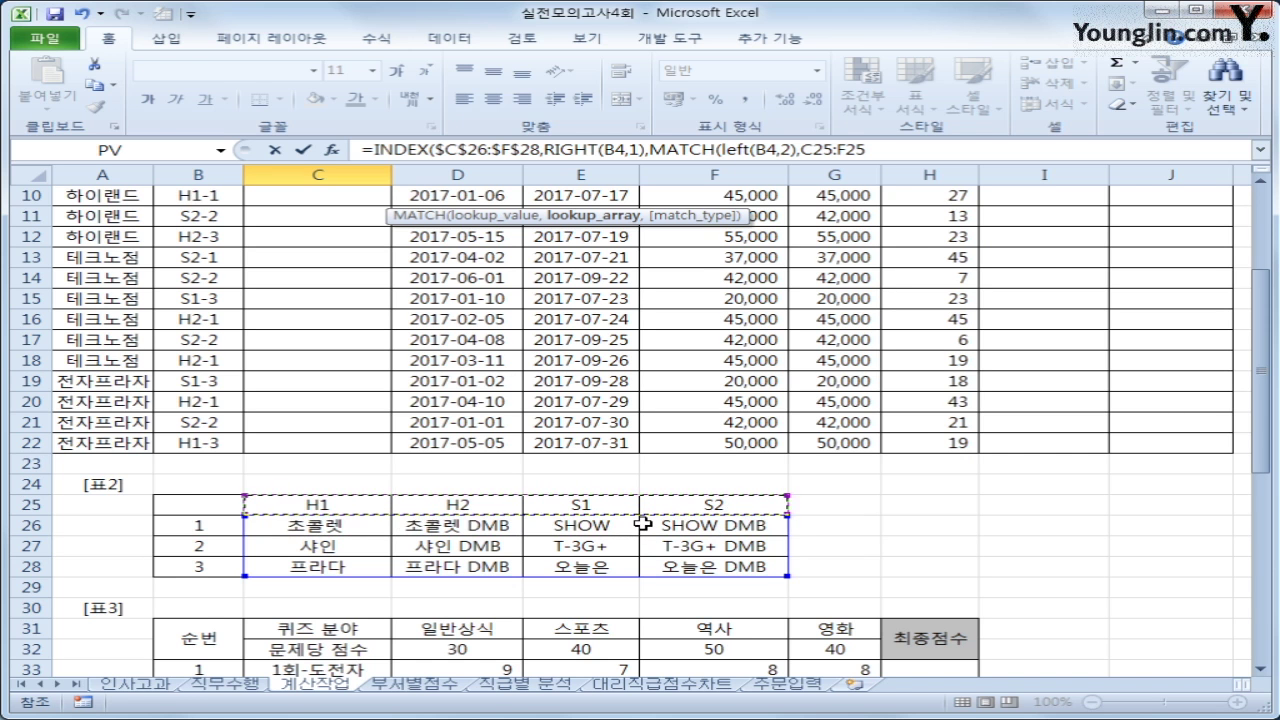
key(F4)
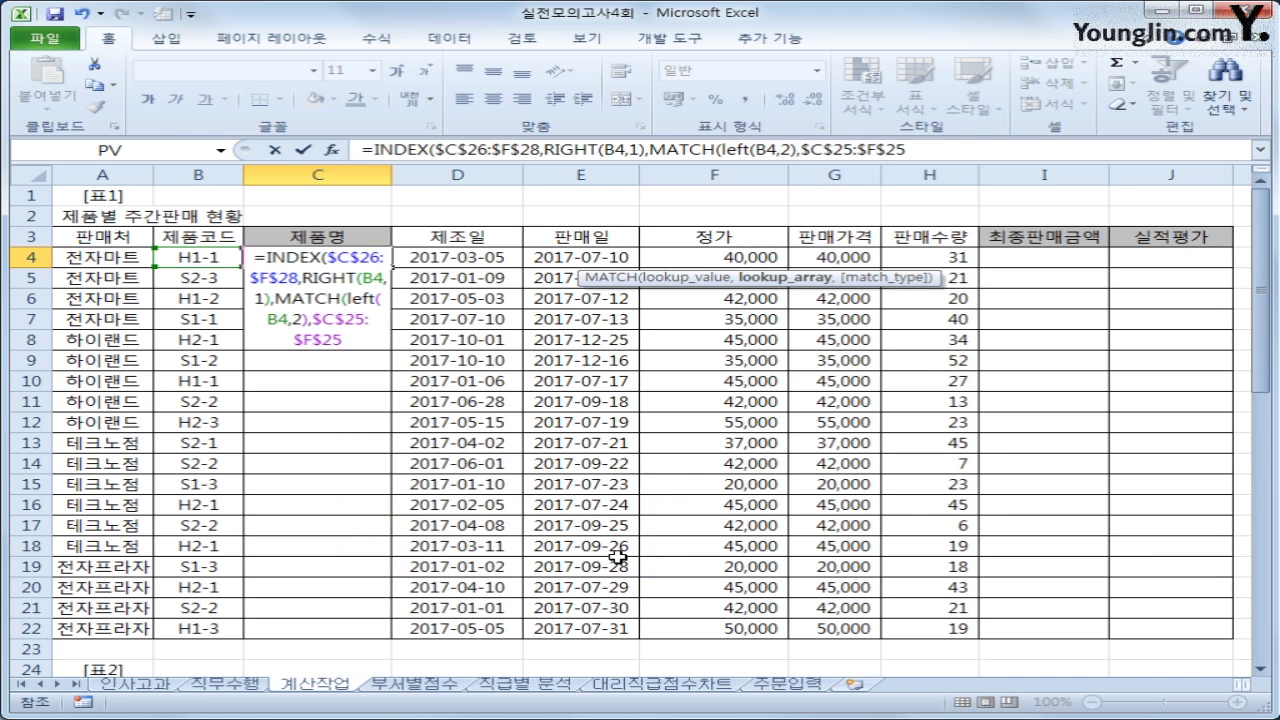
text(,0)
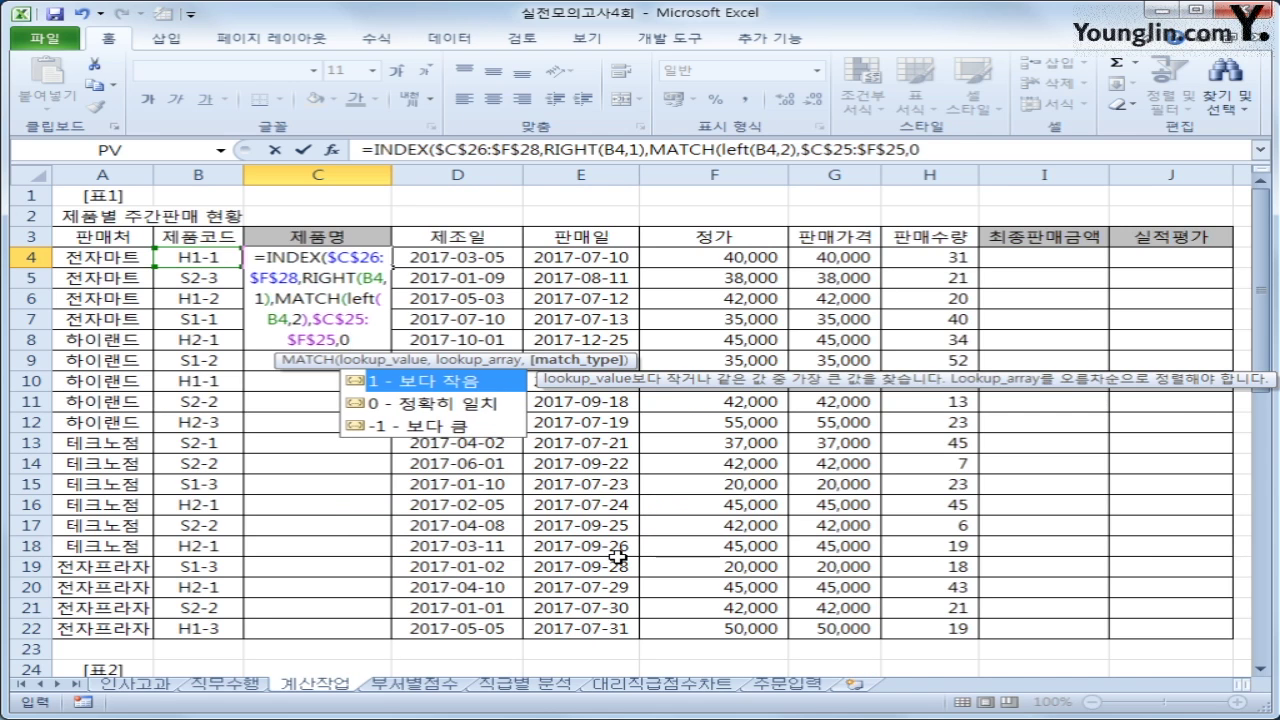
text())
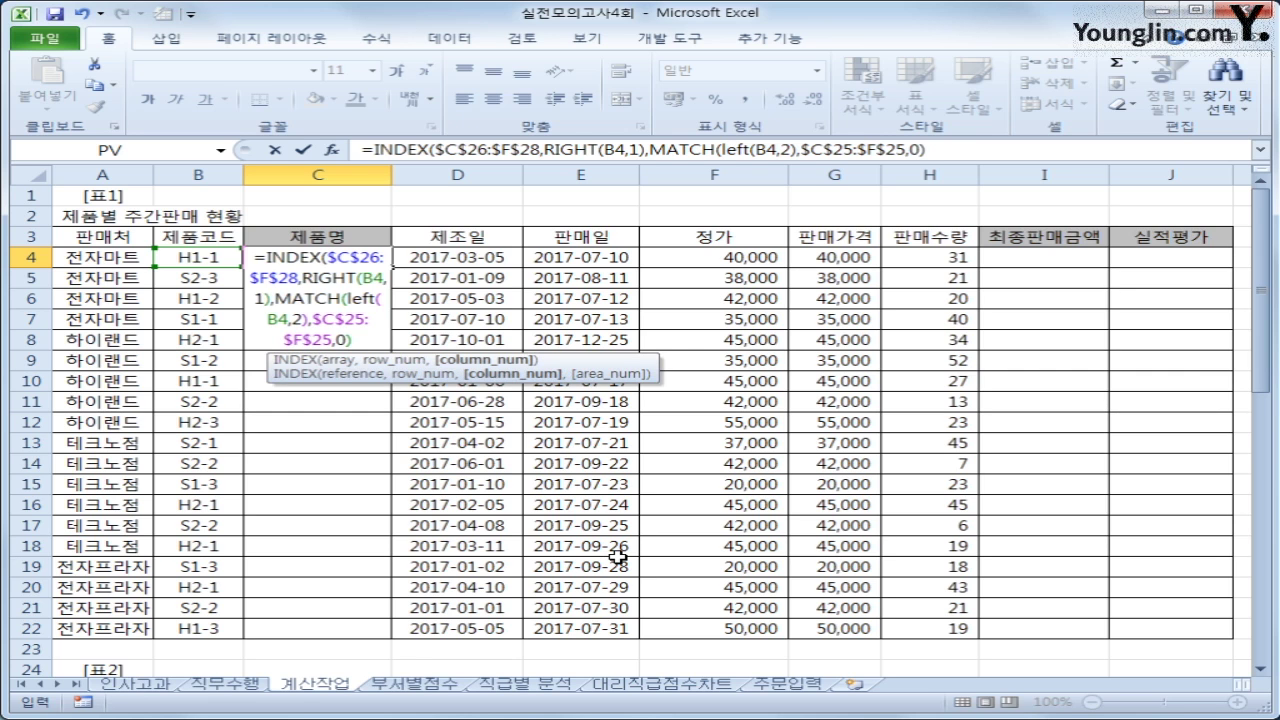
text())
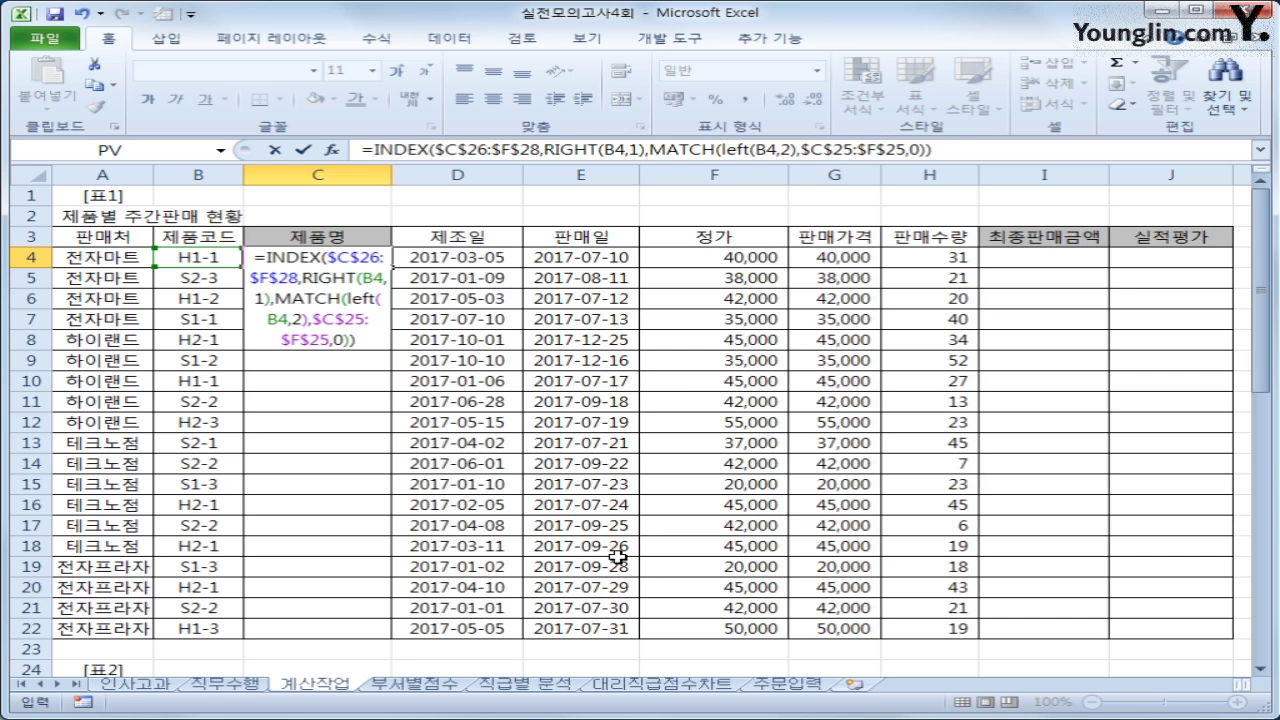
Commit the 제품명 formula in C4 and fill it down through C22
key(Return)
key(Up)
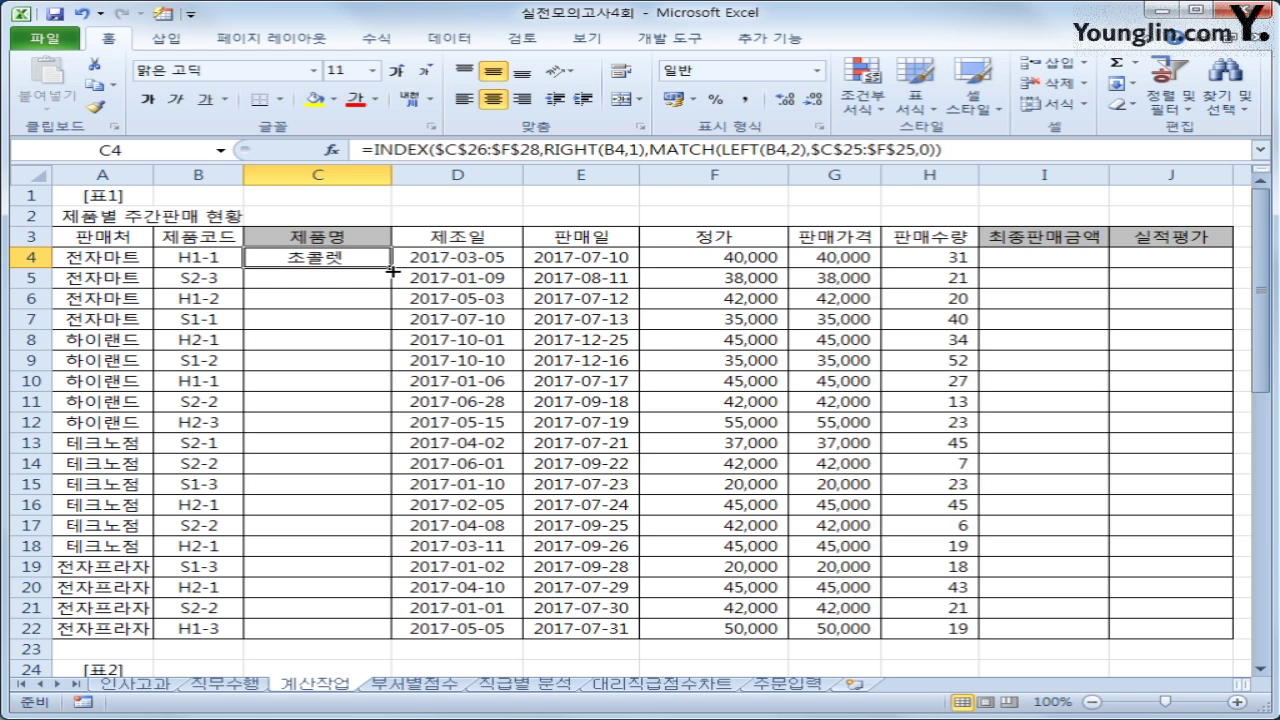
drag(392, 270, 410, 650)
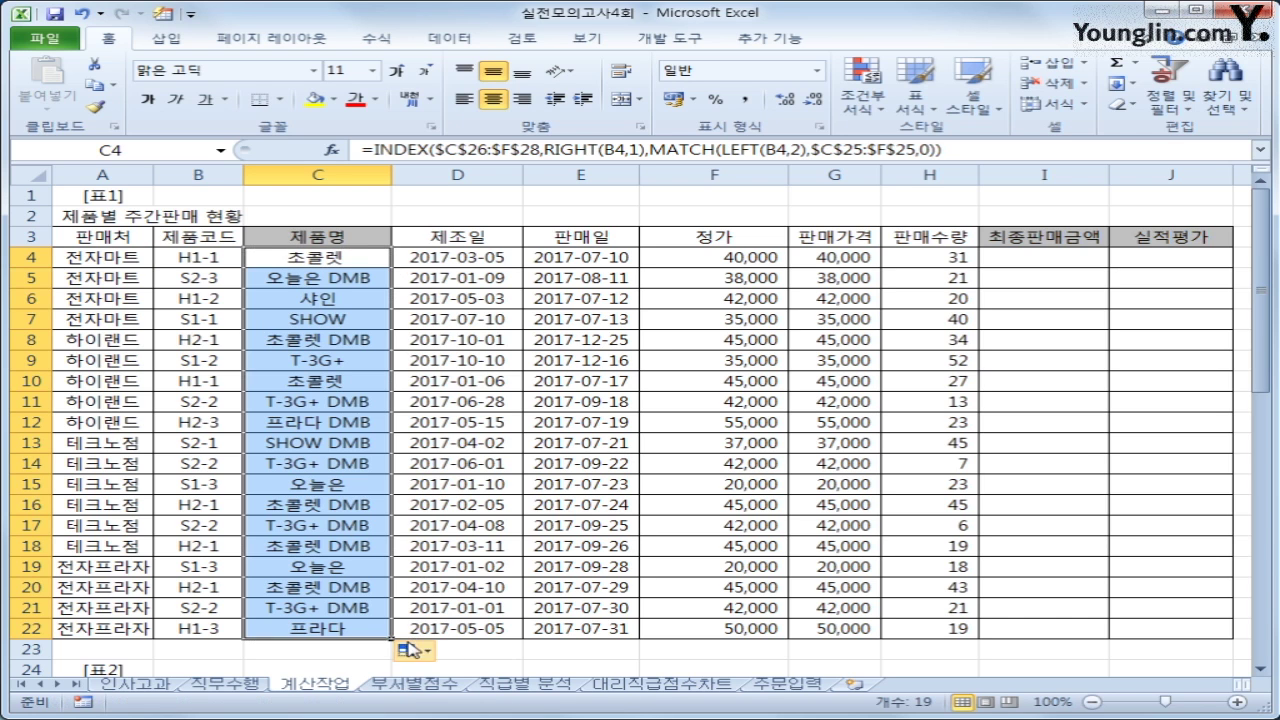
Check the filled 제품명 results by comparing product codes B4:B22 with 표2's row numbers B26:B28 and headers C25:F25
click(212, 262)
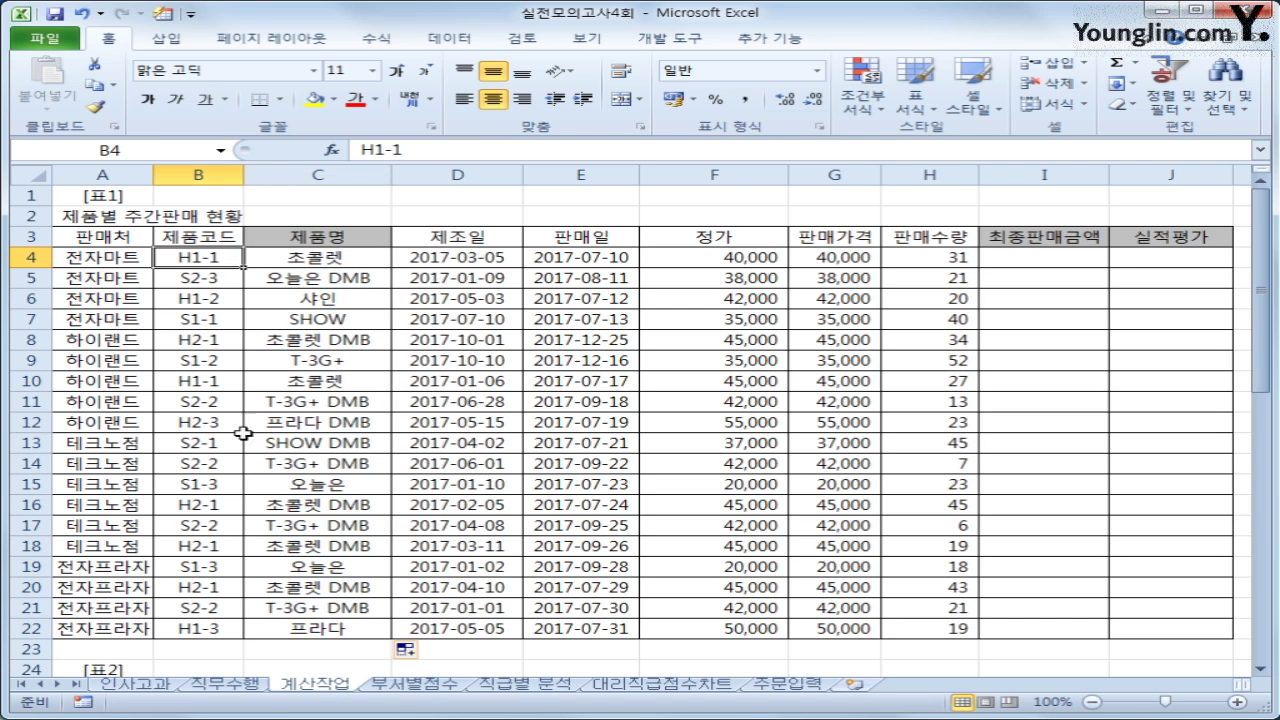
scroll(217, 413, down, 4)
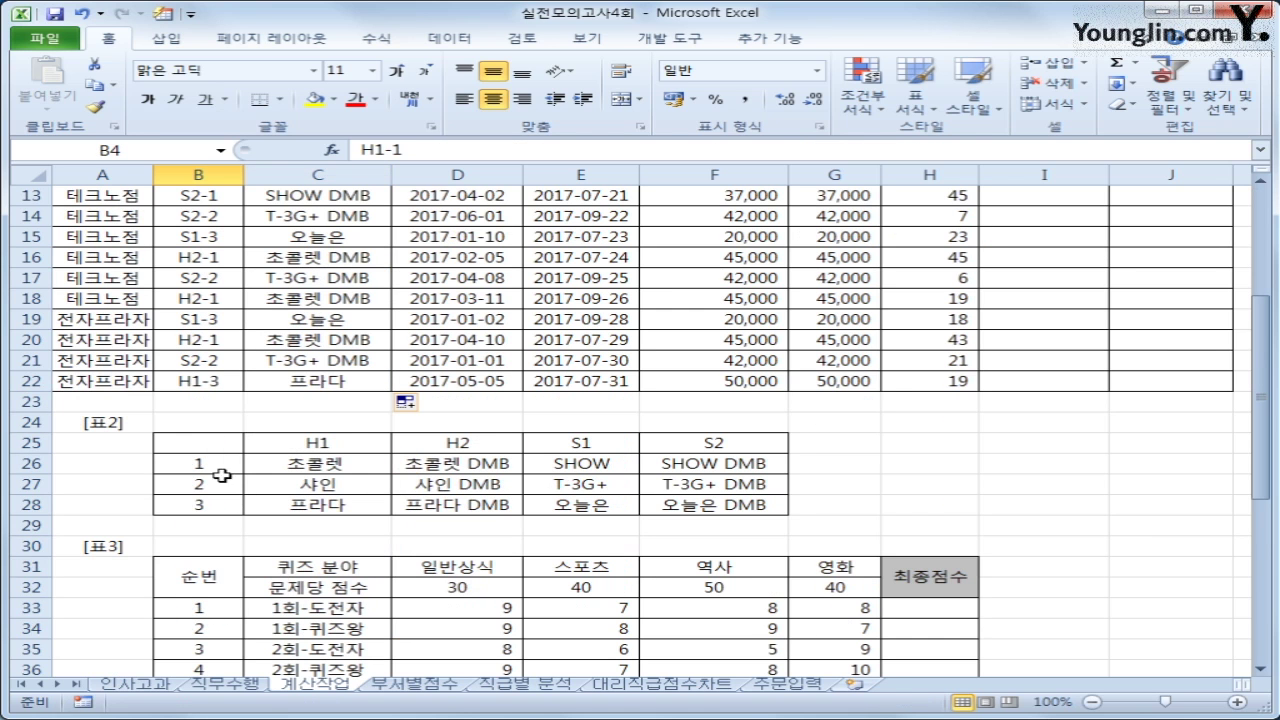
drag(220, 466, 214, 503)
scroll(214, 503, up, 4)
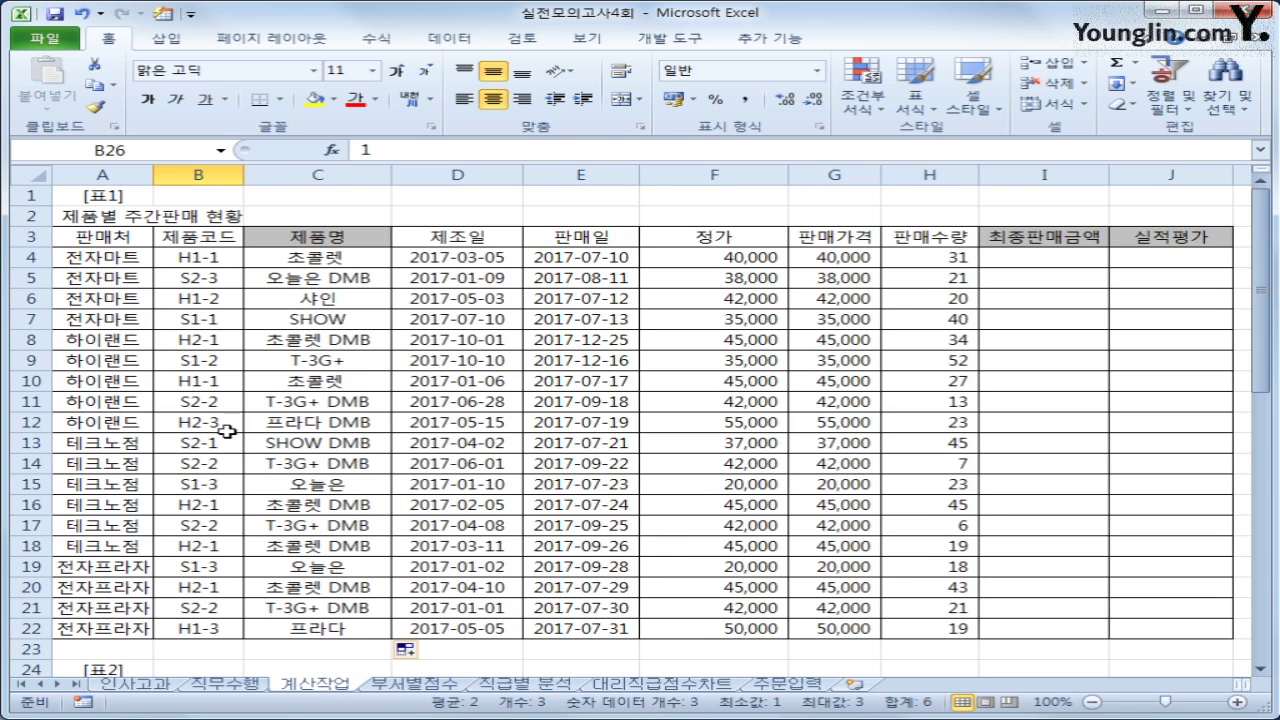
drag(190, 256, 200, 628)
scroll(204, 594, down, 1)
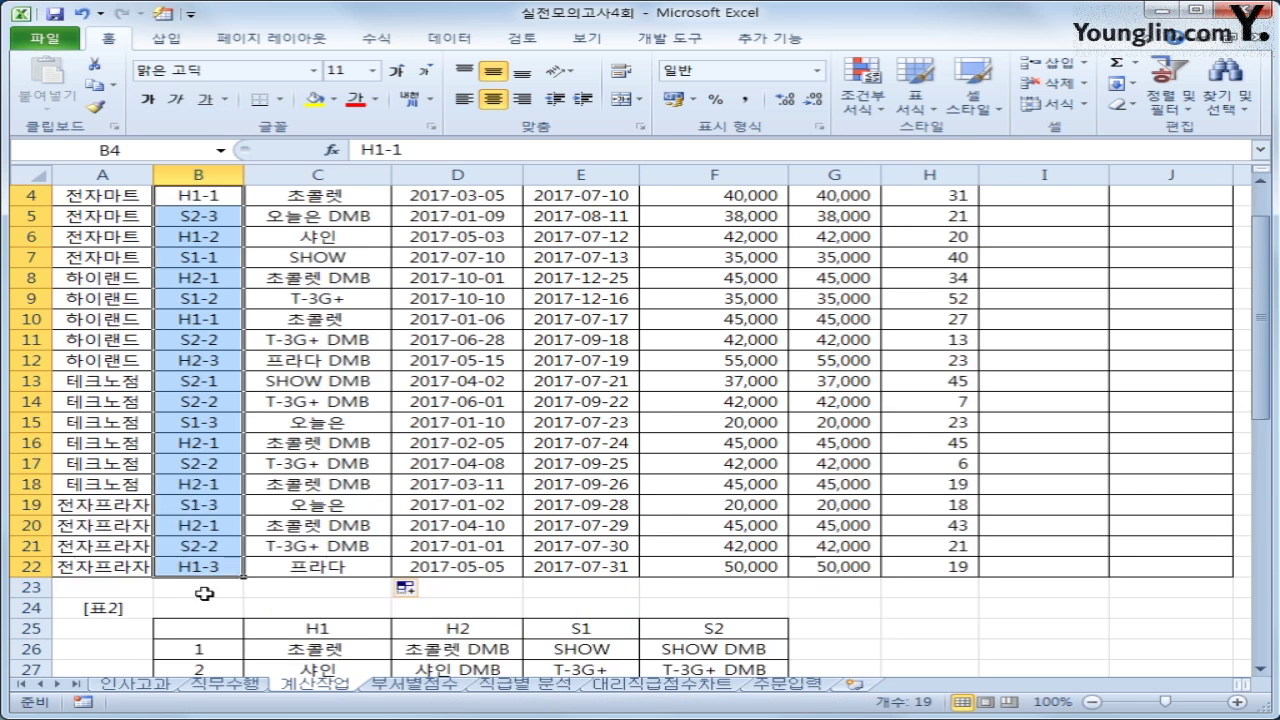
scroll(204, 594, down, 2)
drag(289, 514, 720, 511)
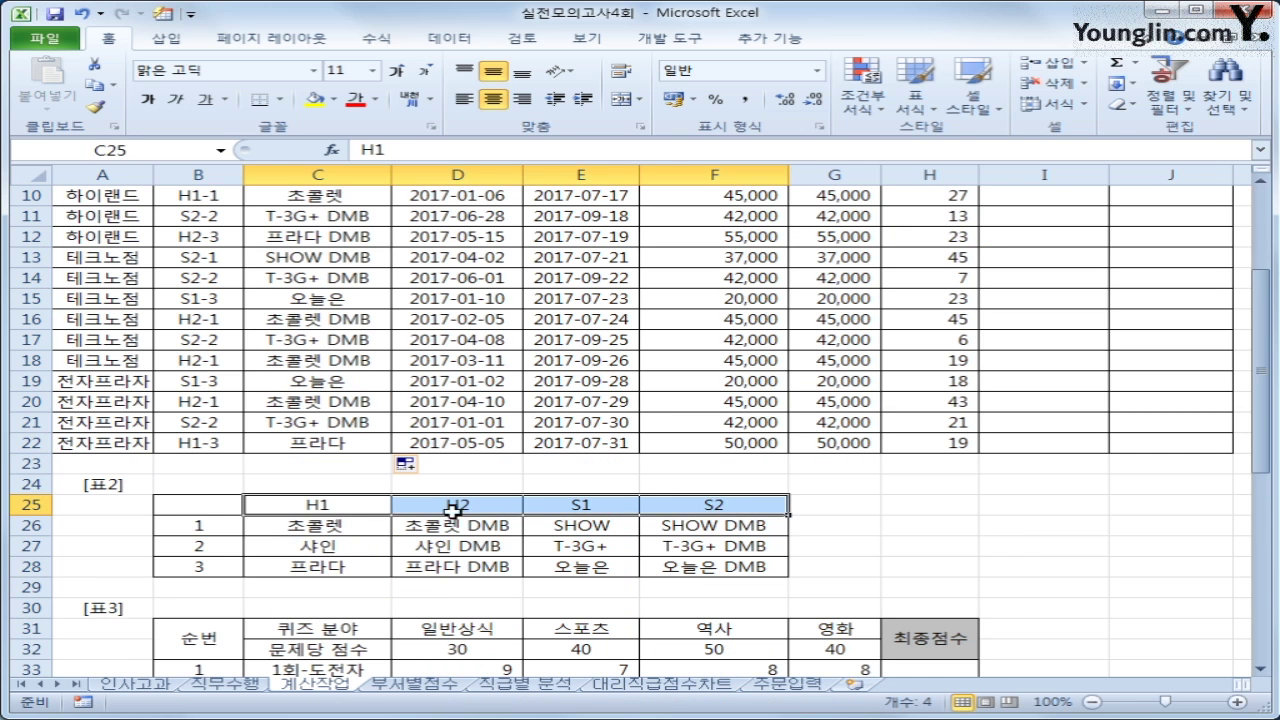
Compare the 제품명 results in C4:C22 with the product names in 표2, such as 샤인 in C27
scroll(666, 509, up, 2)
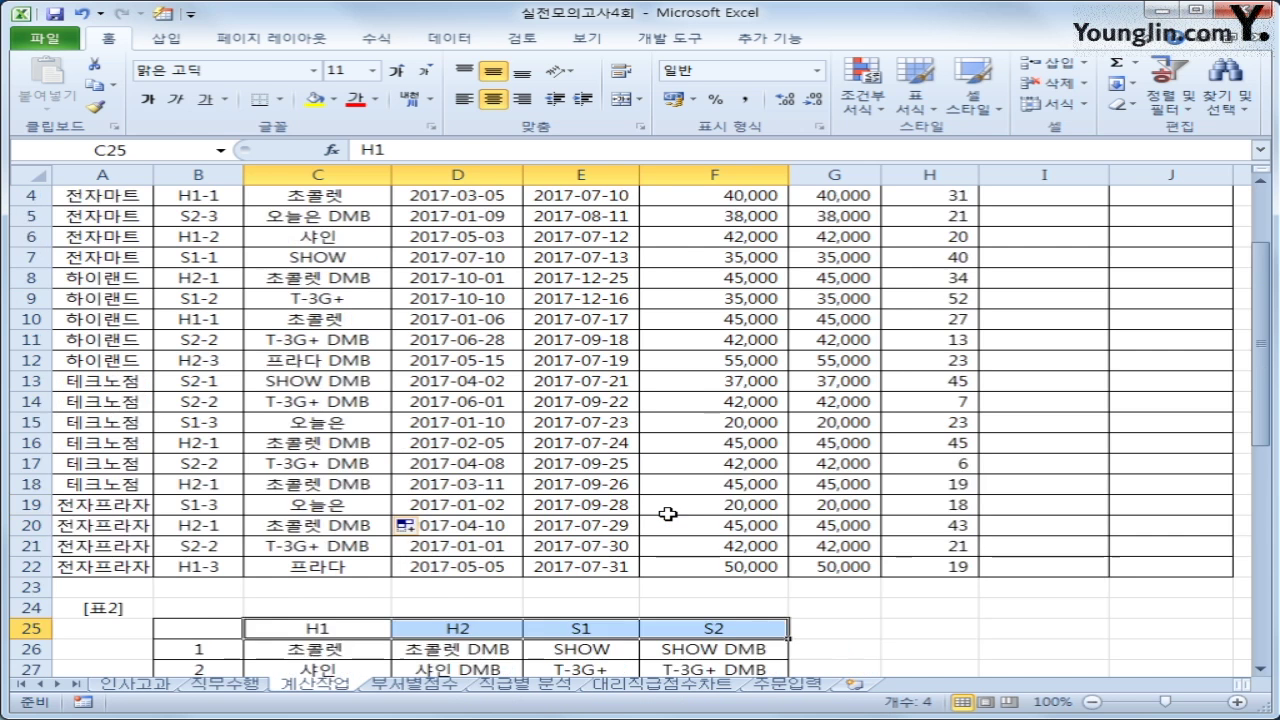
scroll(666, 510, down, 2)
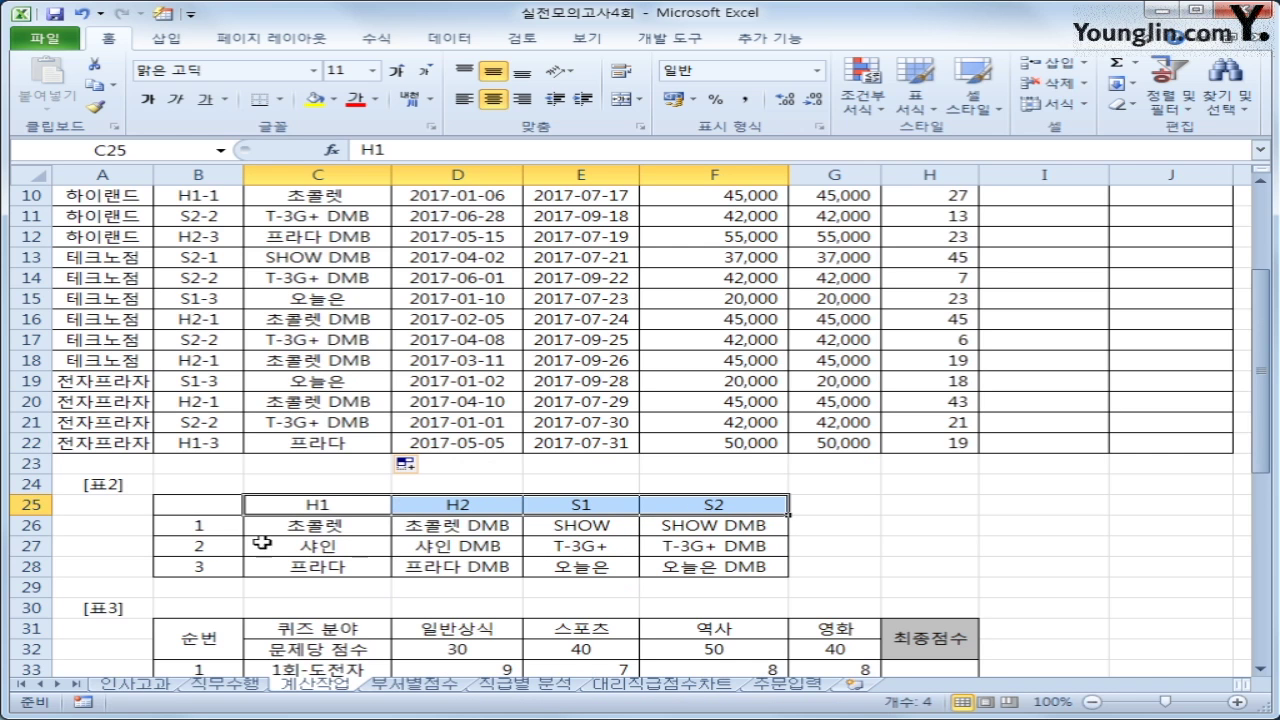
click(343, 542)
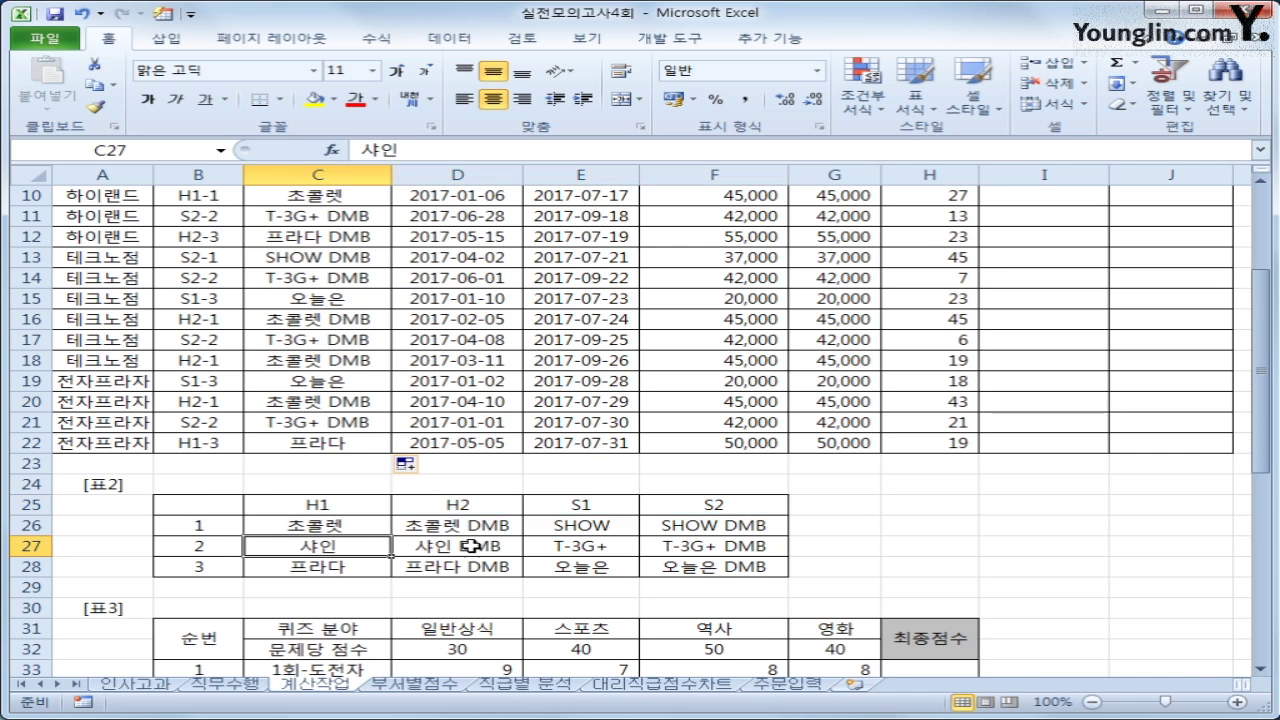
scroll(465, 545, up, 3)
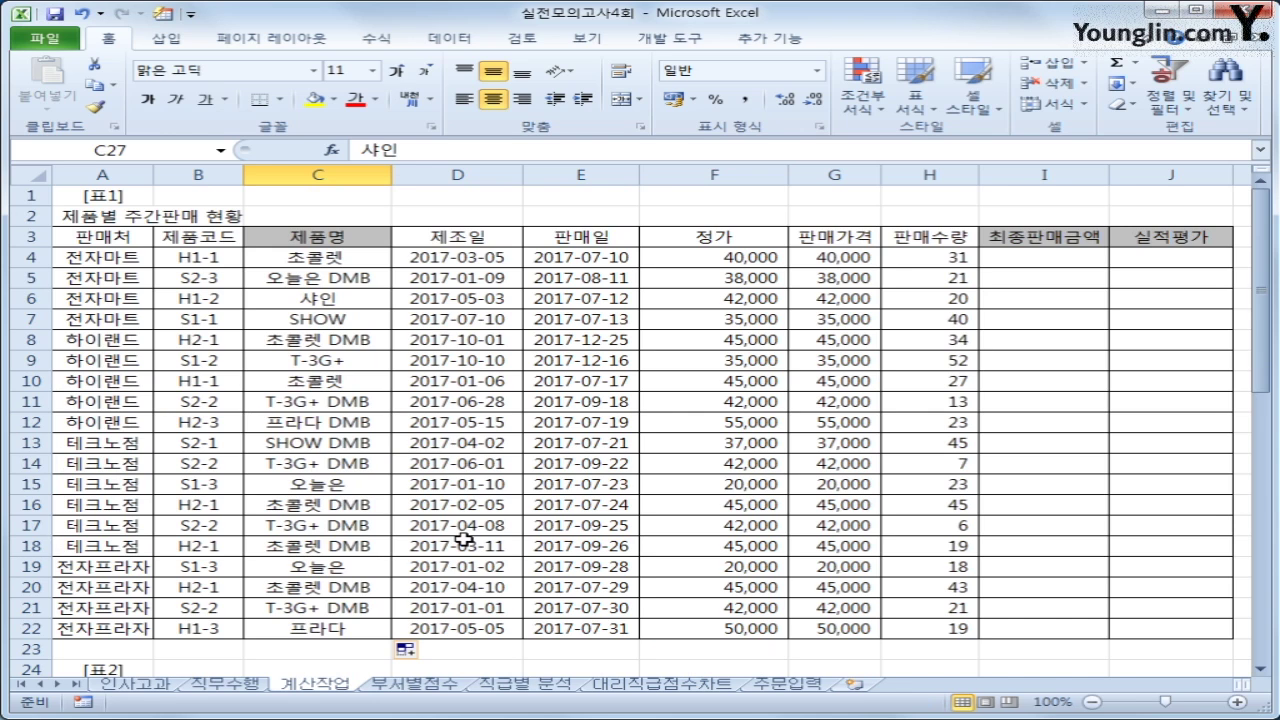
Begin an IF formula in I4 under 최종판매금액 whose logical test starts with H4>=
click(1024, 257)
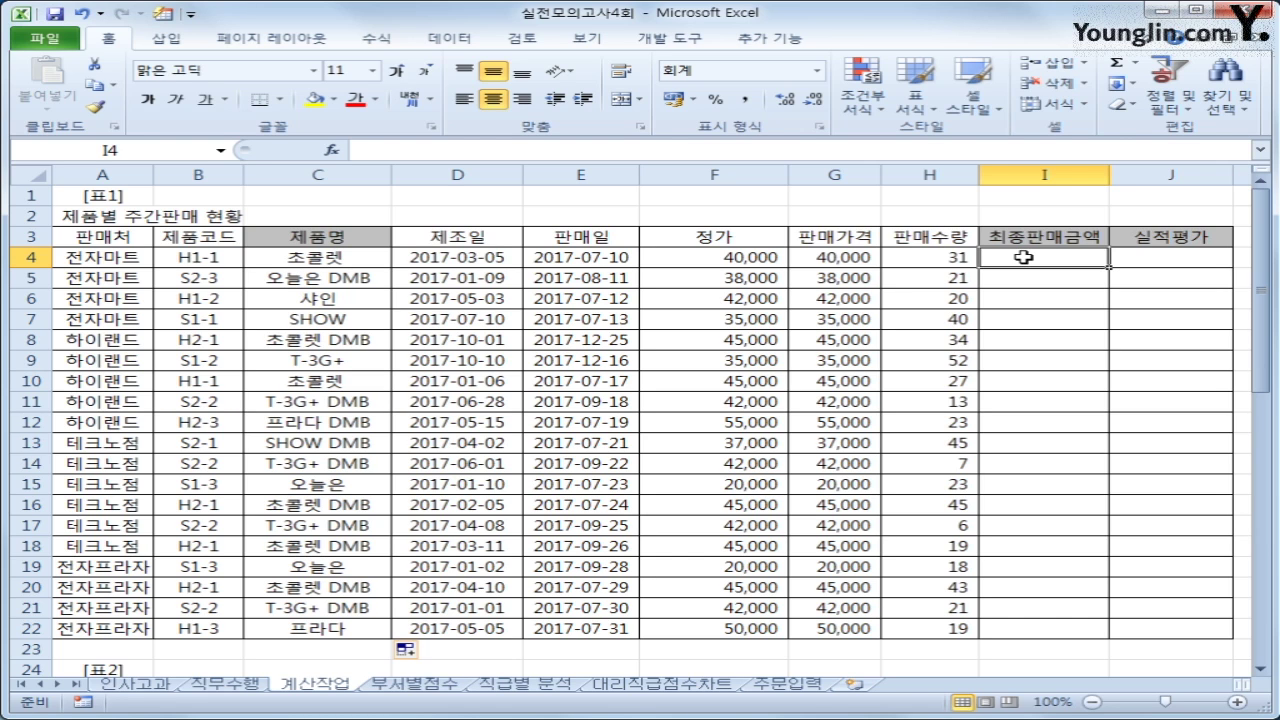
text(=)
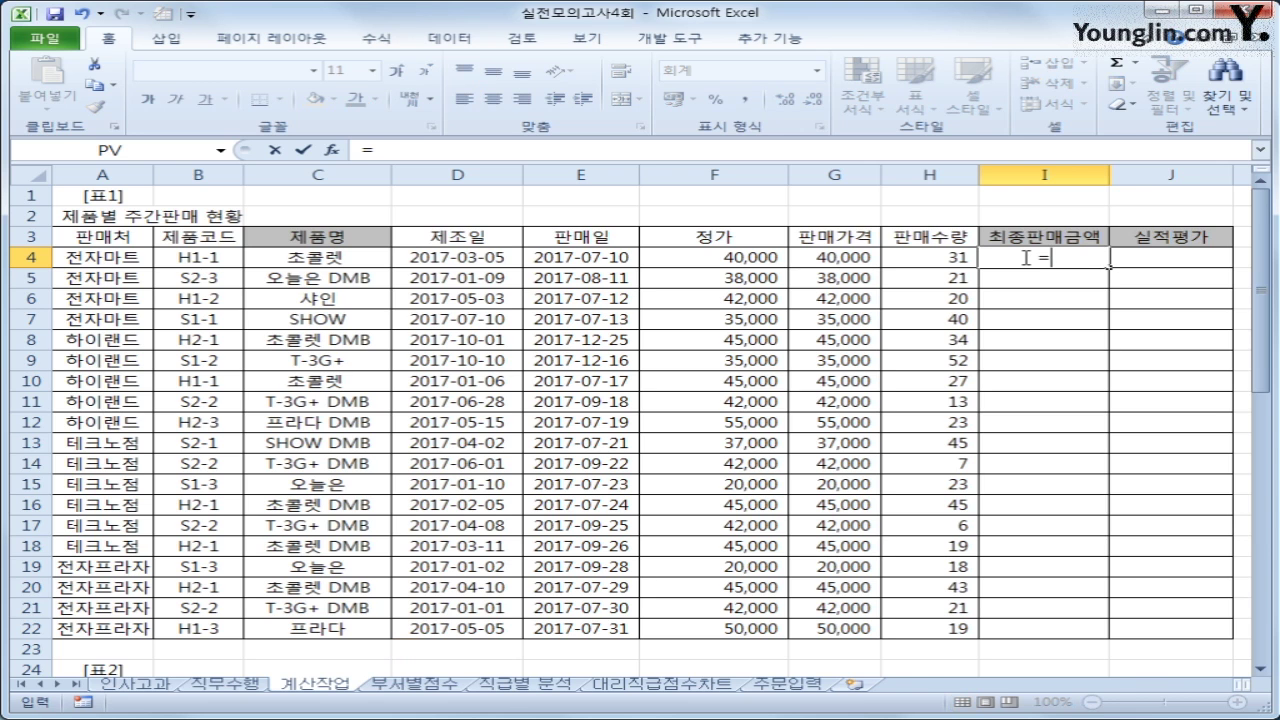
text(if()
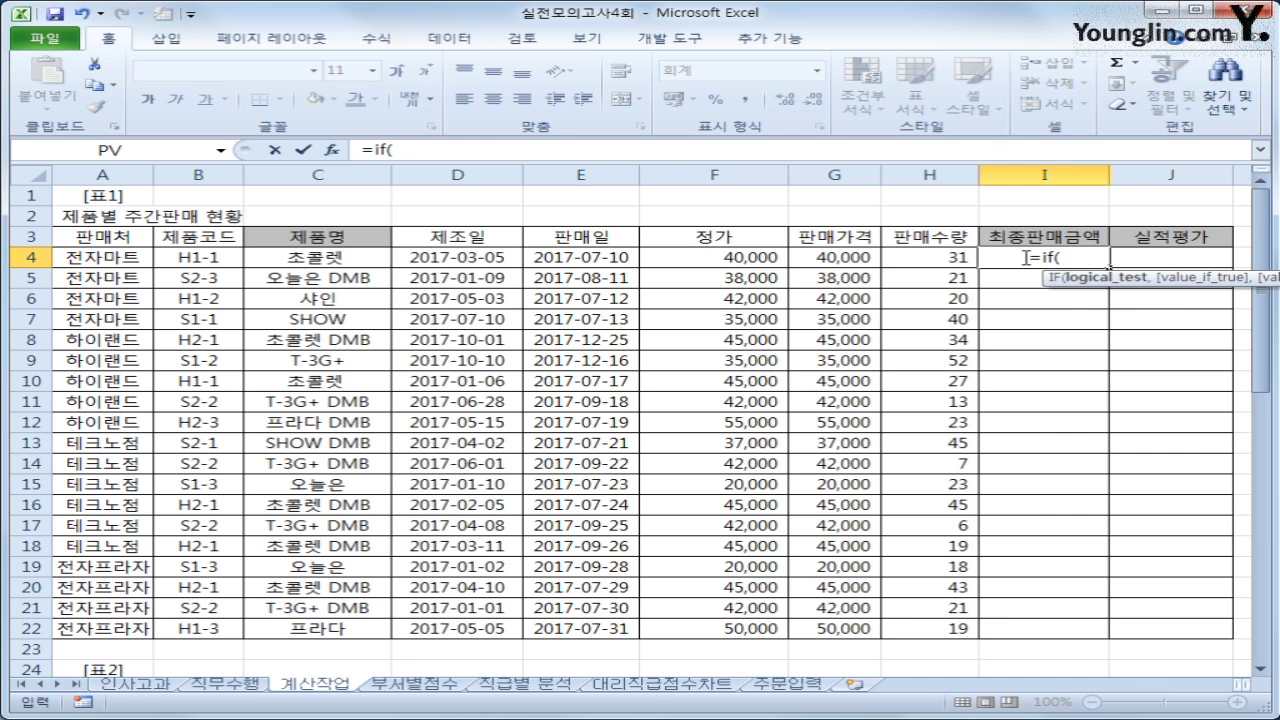
key(Left)
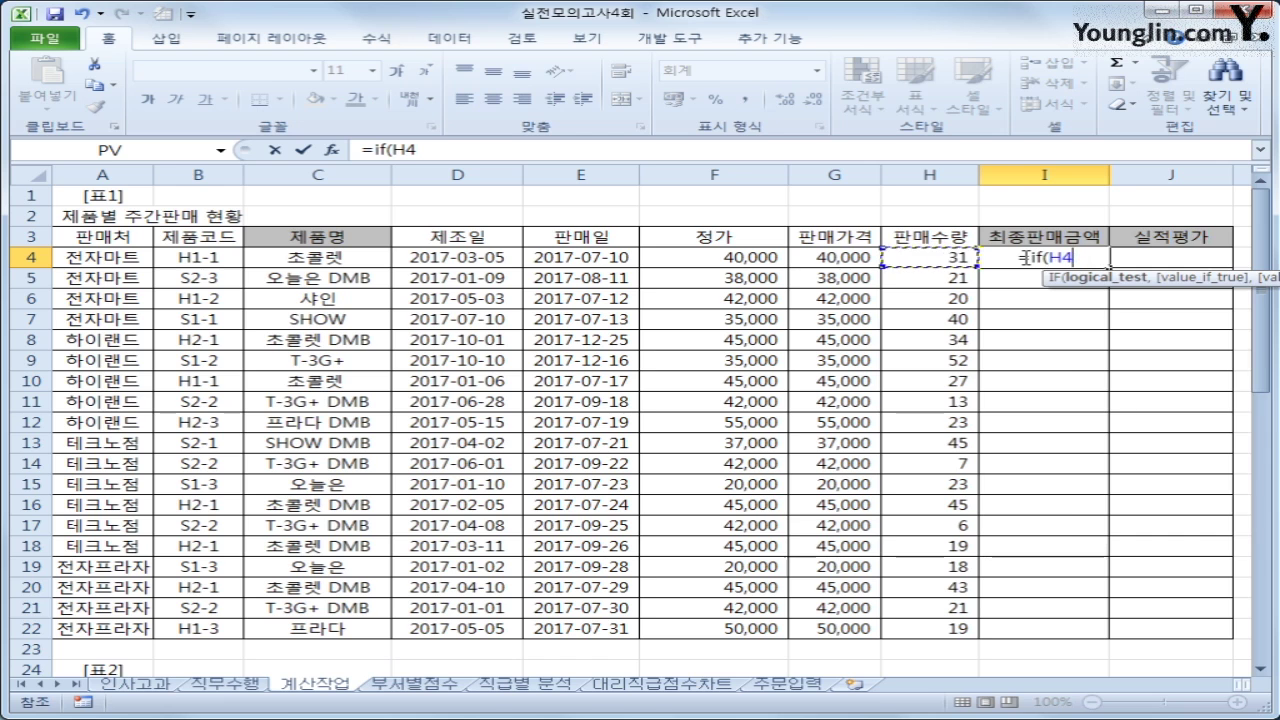
text(>a)
key(BackSpace)
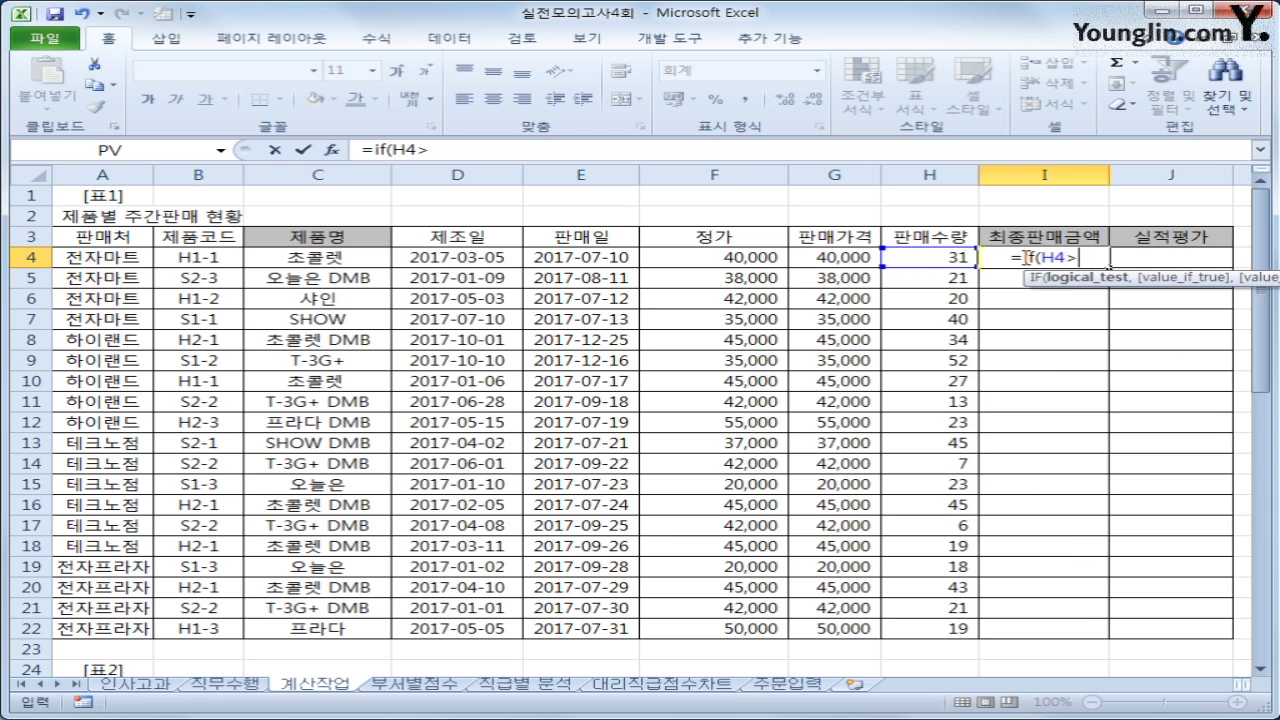
text(=)
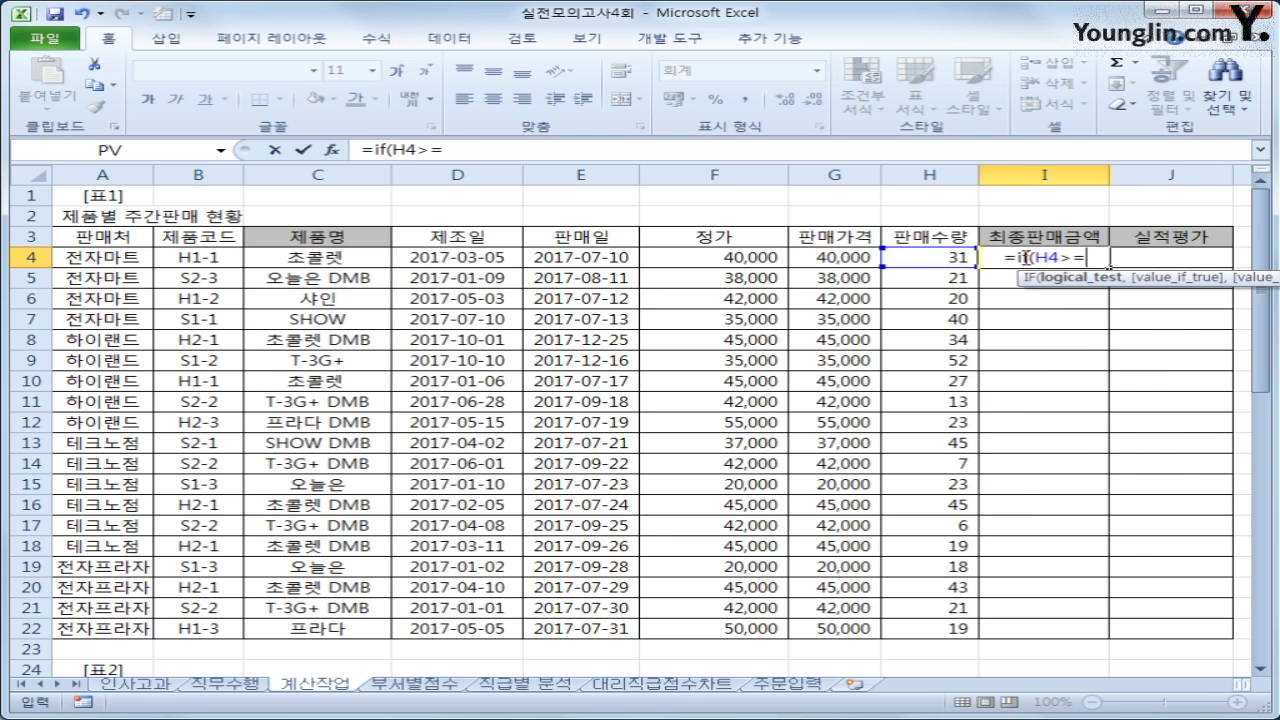
Complete the IF's logical test with AVERAGE over the absolute 판매수량 range $H$4:$H$22
text(av)
key(Down)
key(Tab)
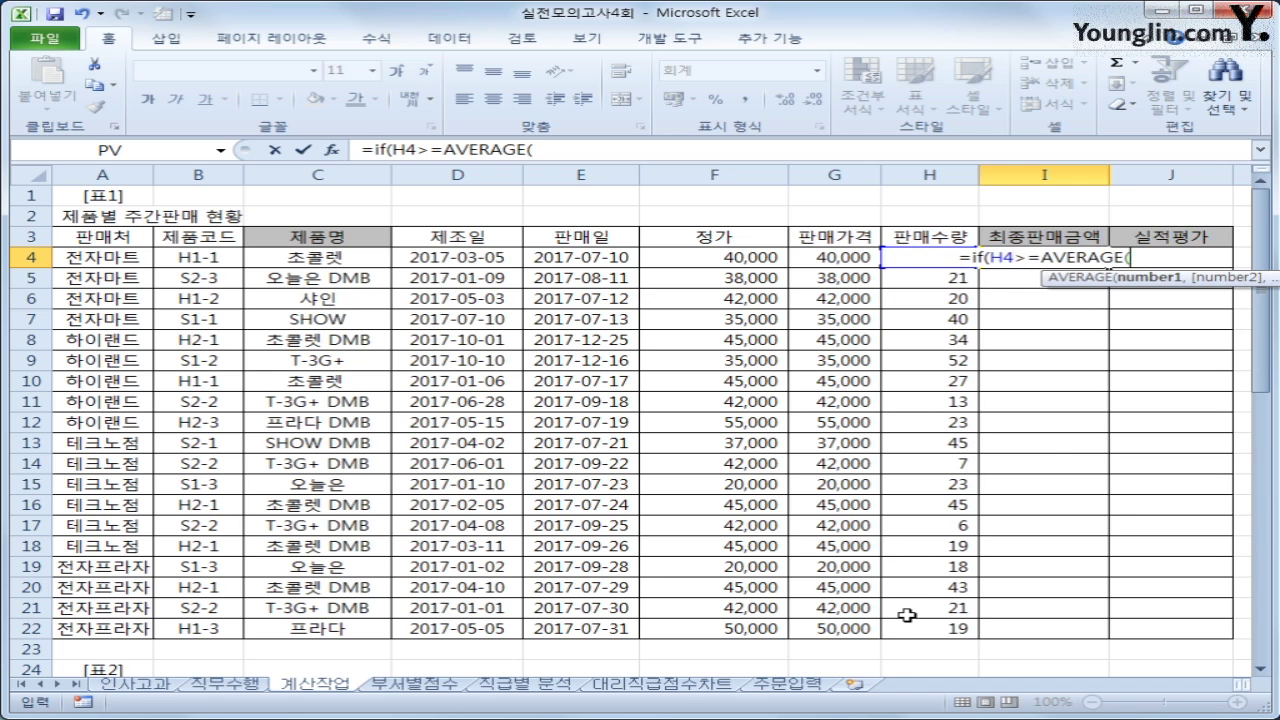
drag(913, 628, 910, 256)
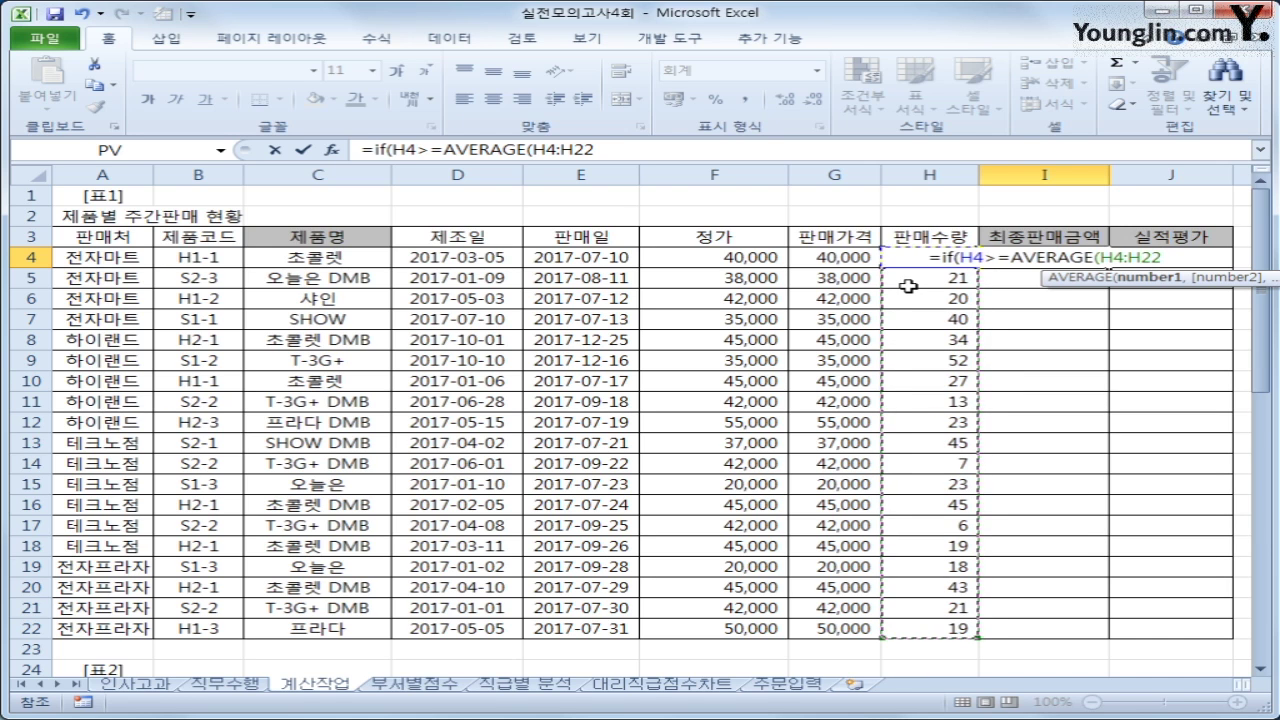
key(F4)
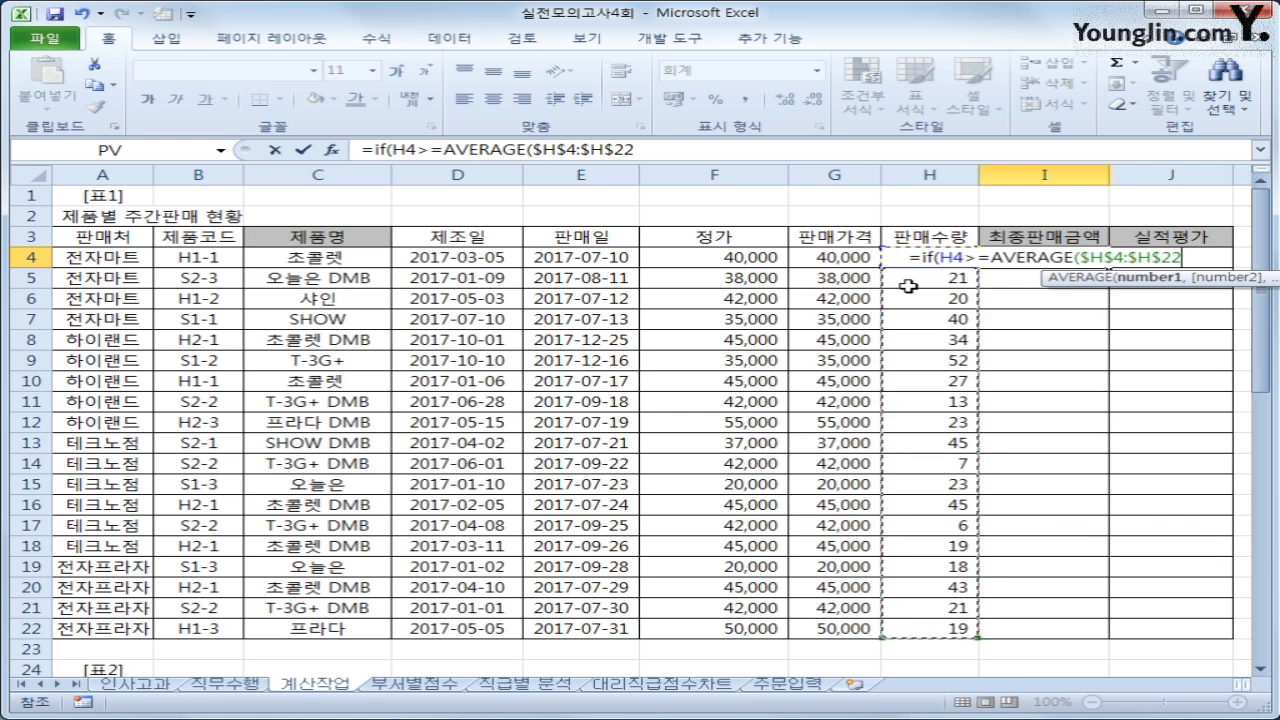
text())
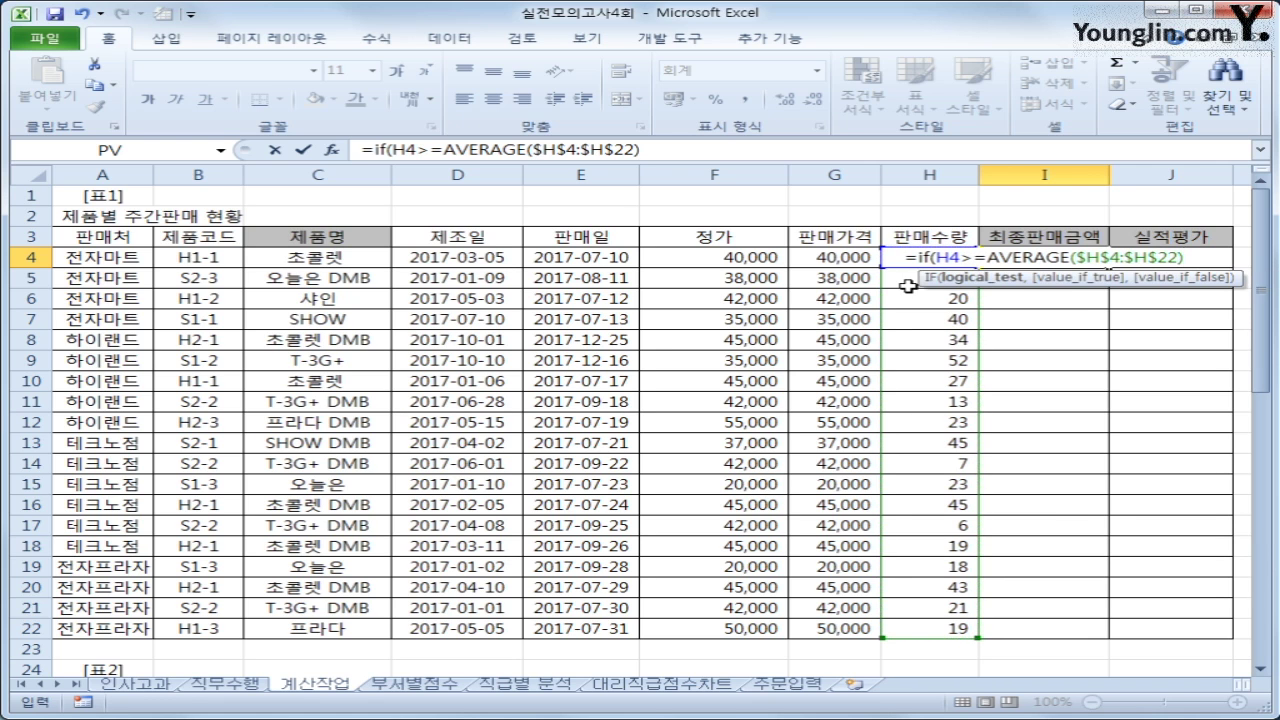
text(,)
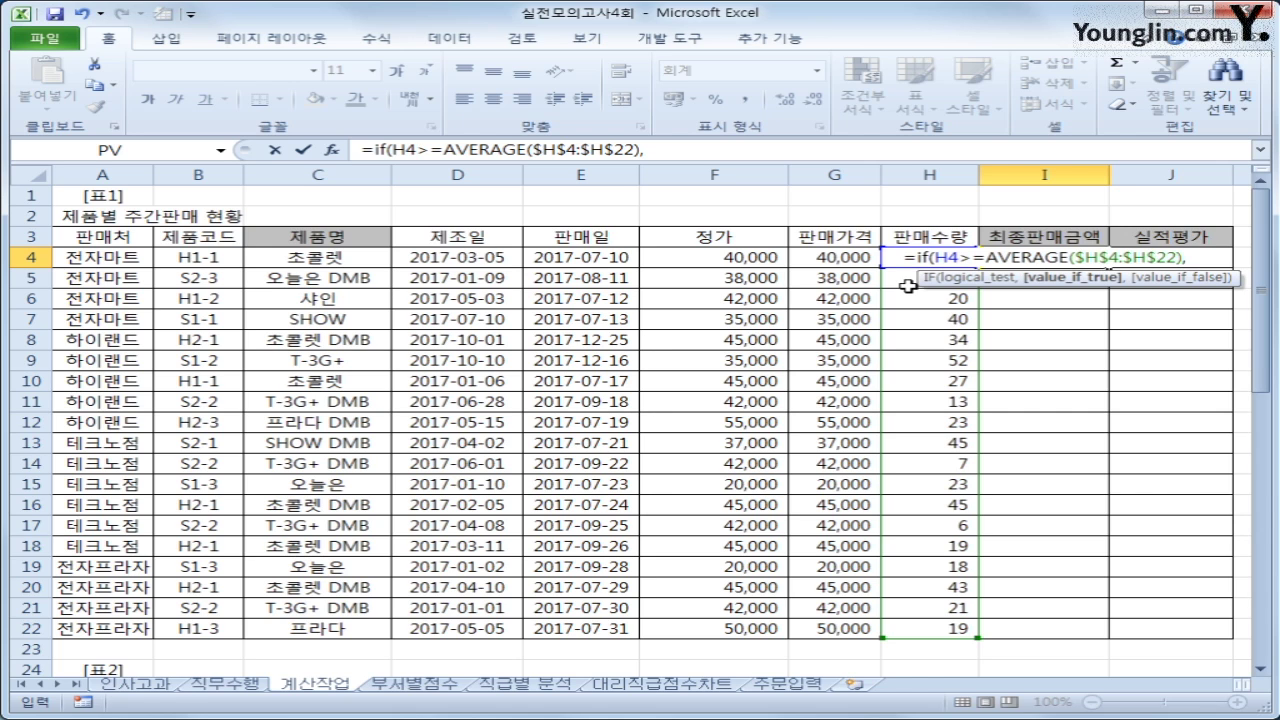
Enter (F4*H4)*85% as the IF function's value-if-true argument
text(()
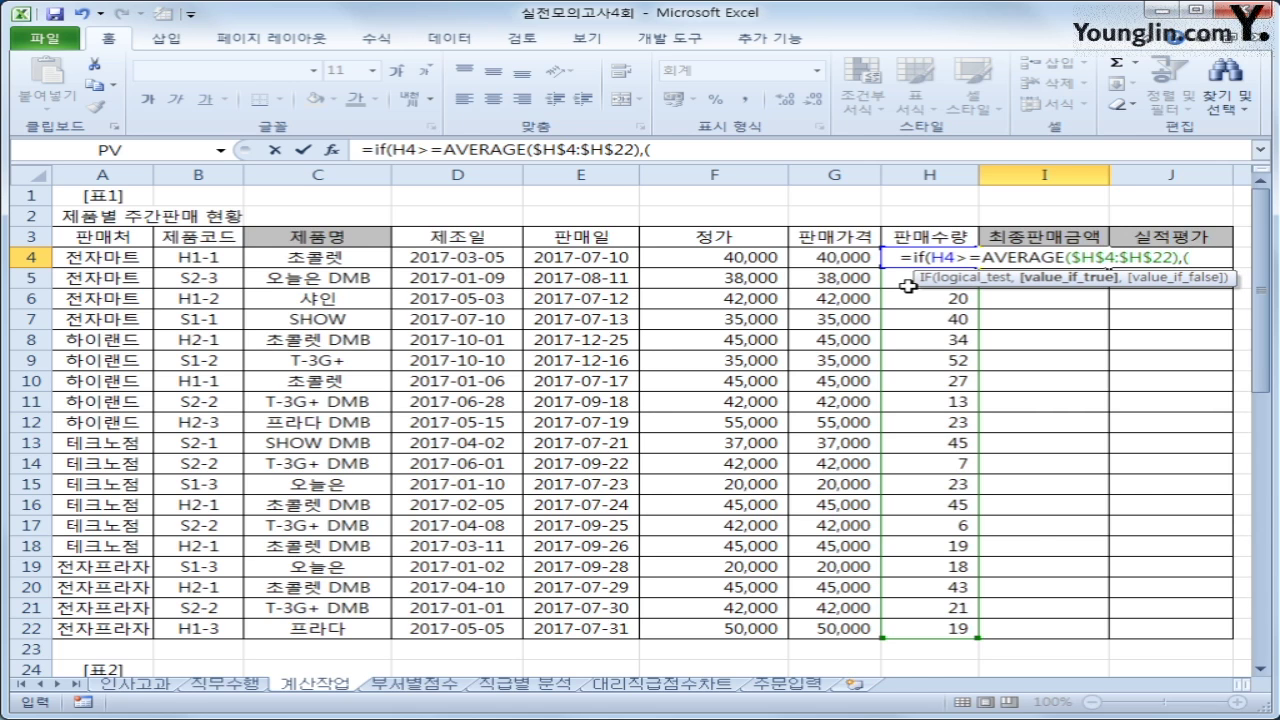
key(Left)
key(Left)
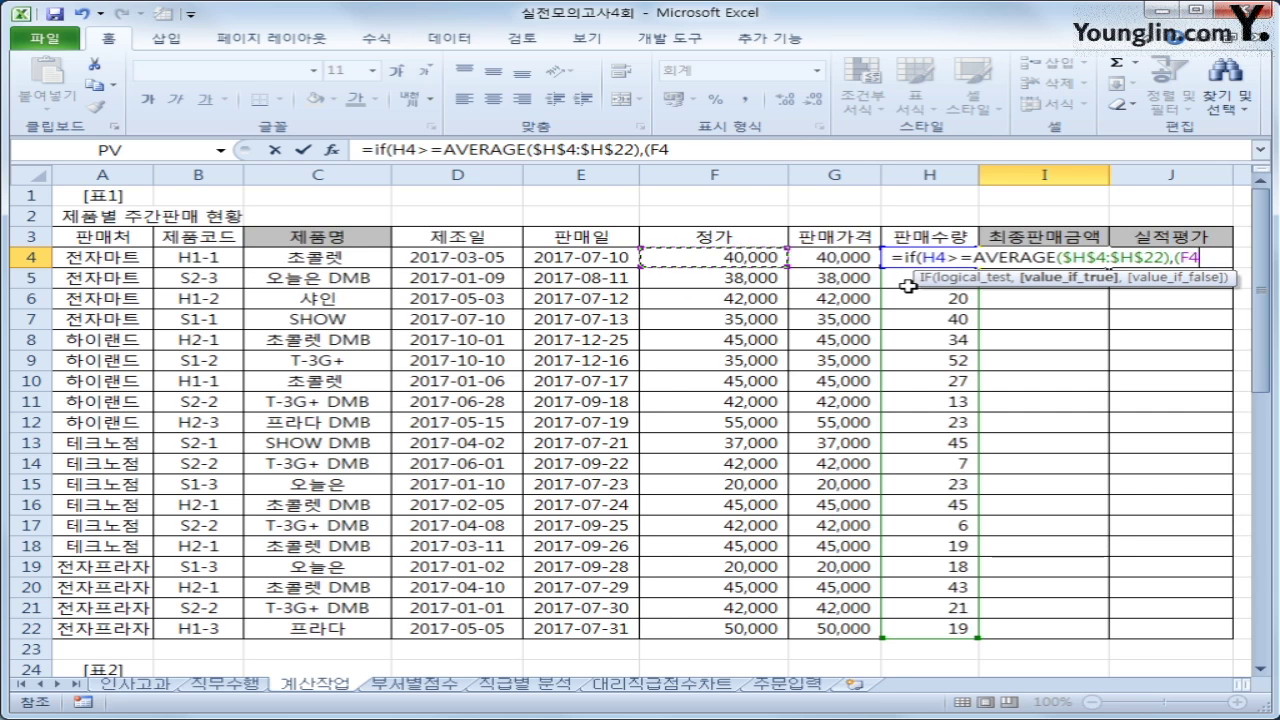
text(*)
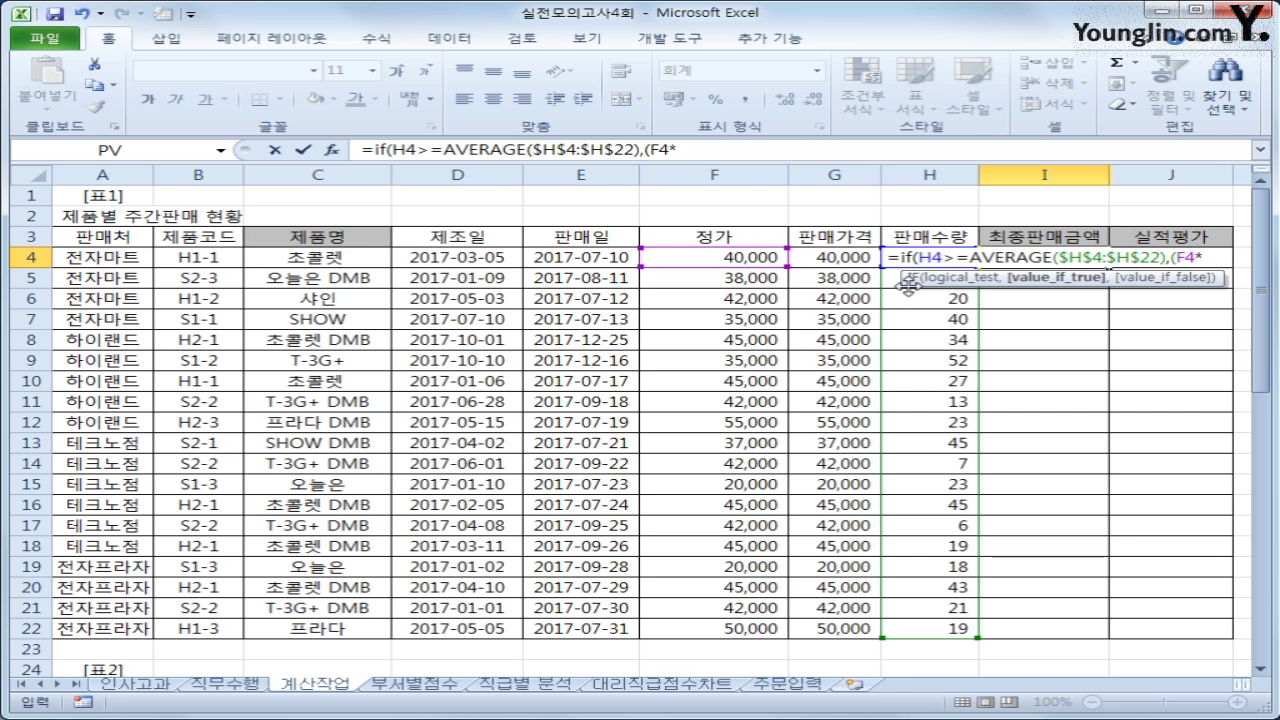
key(Left)
key(Right)
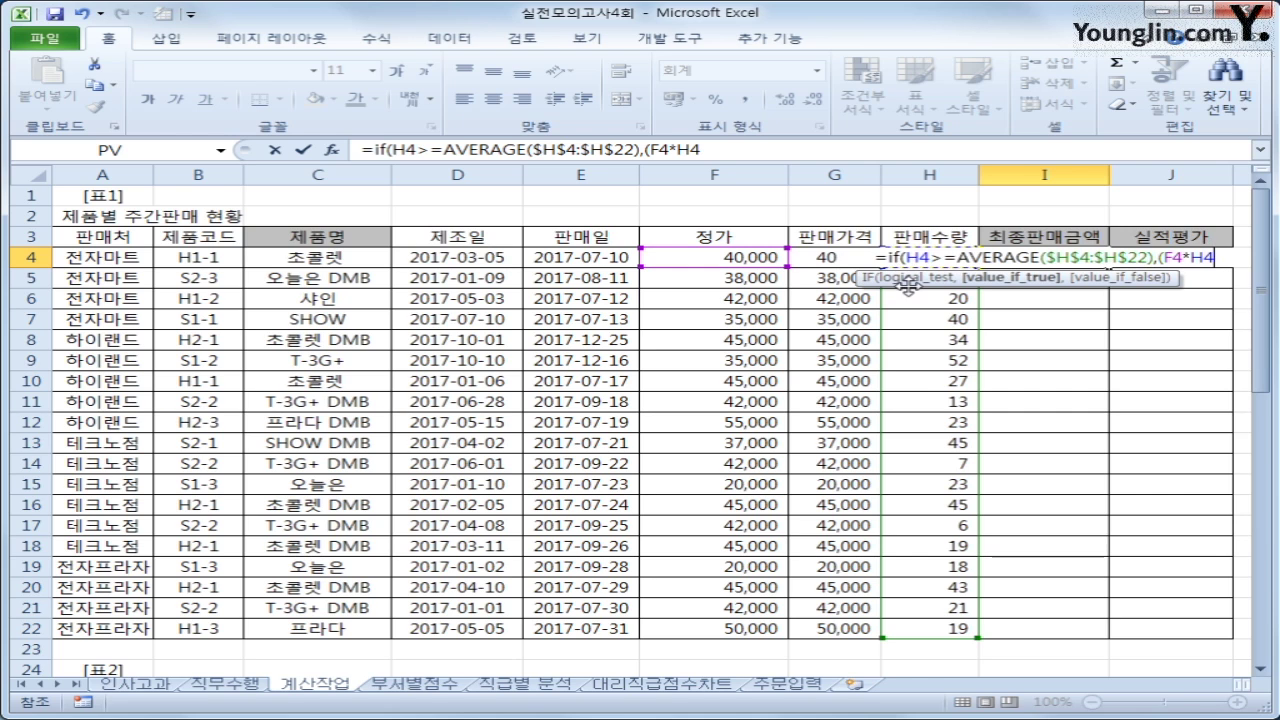
text())
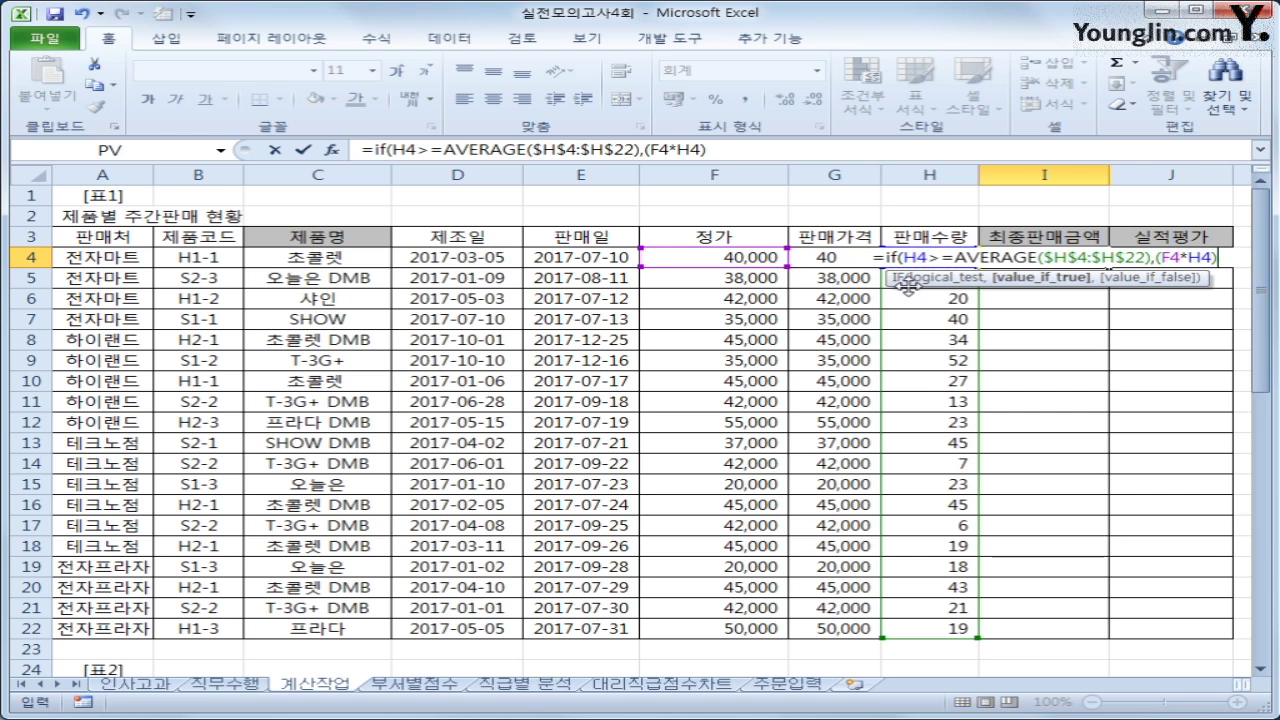
text(*)
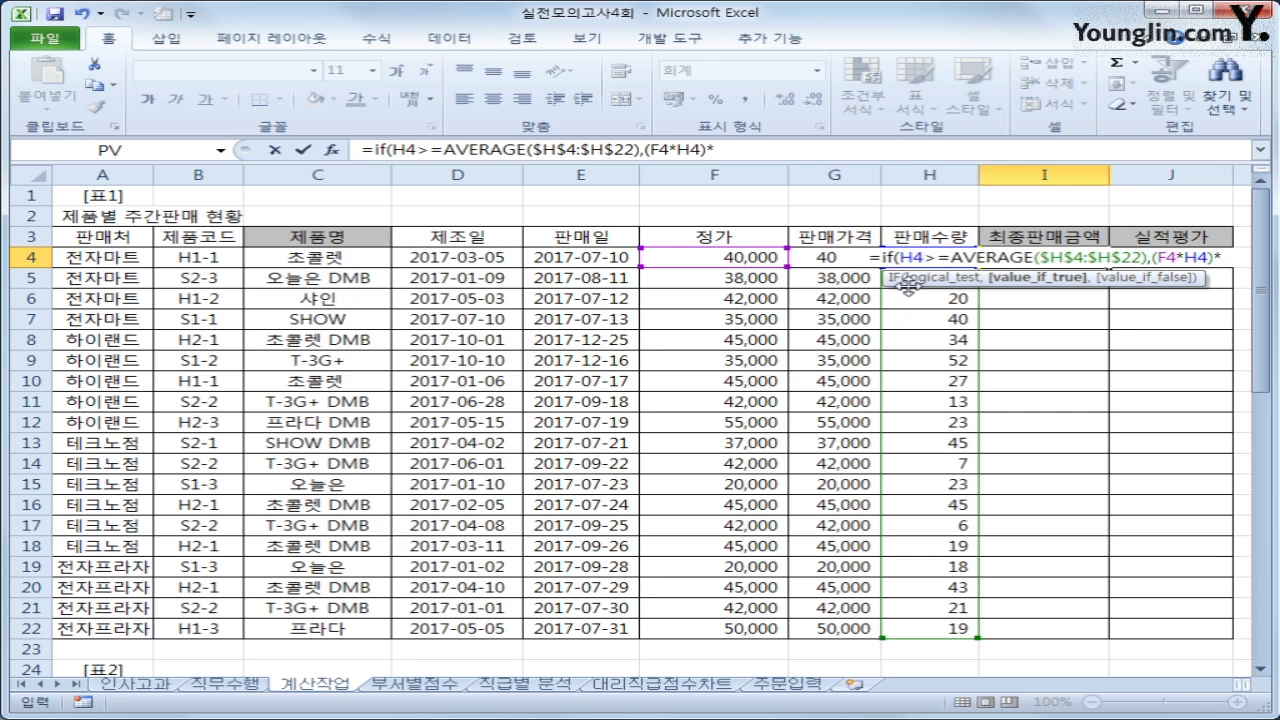
text(85)
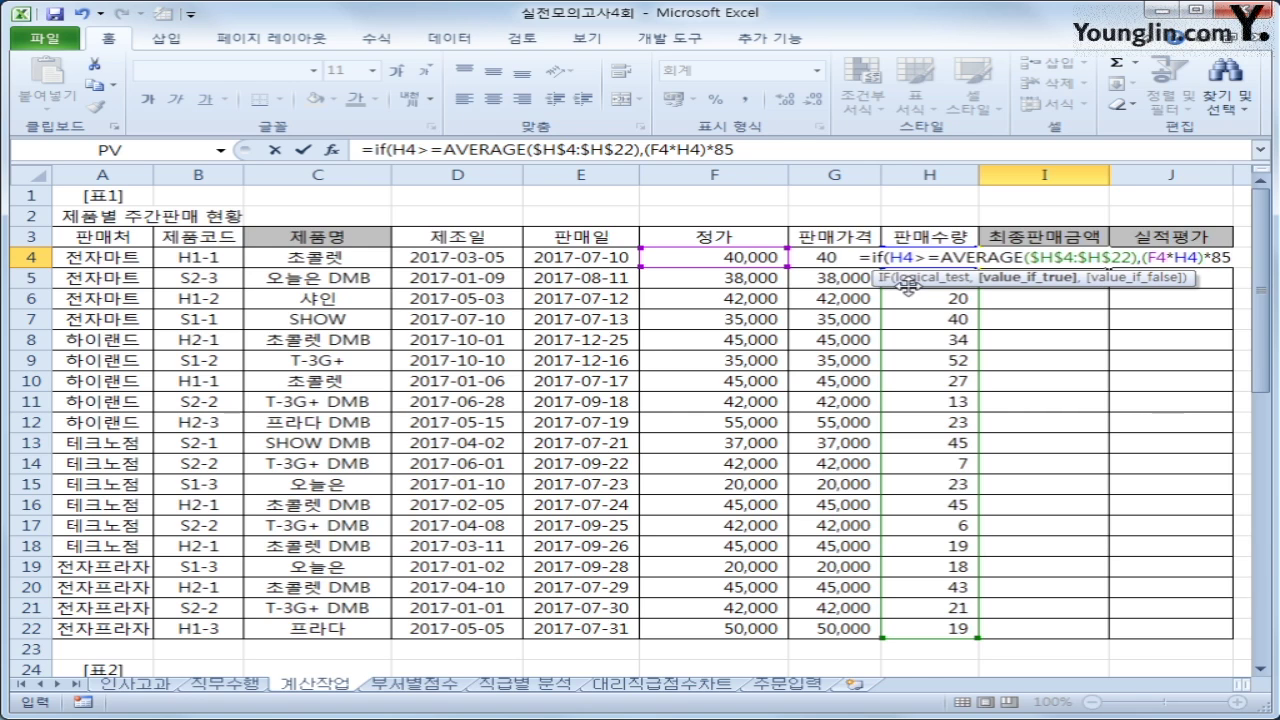
text(%)
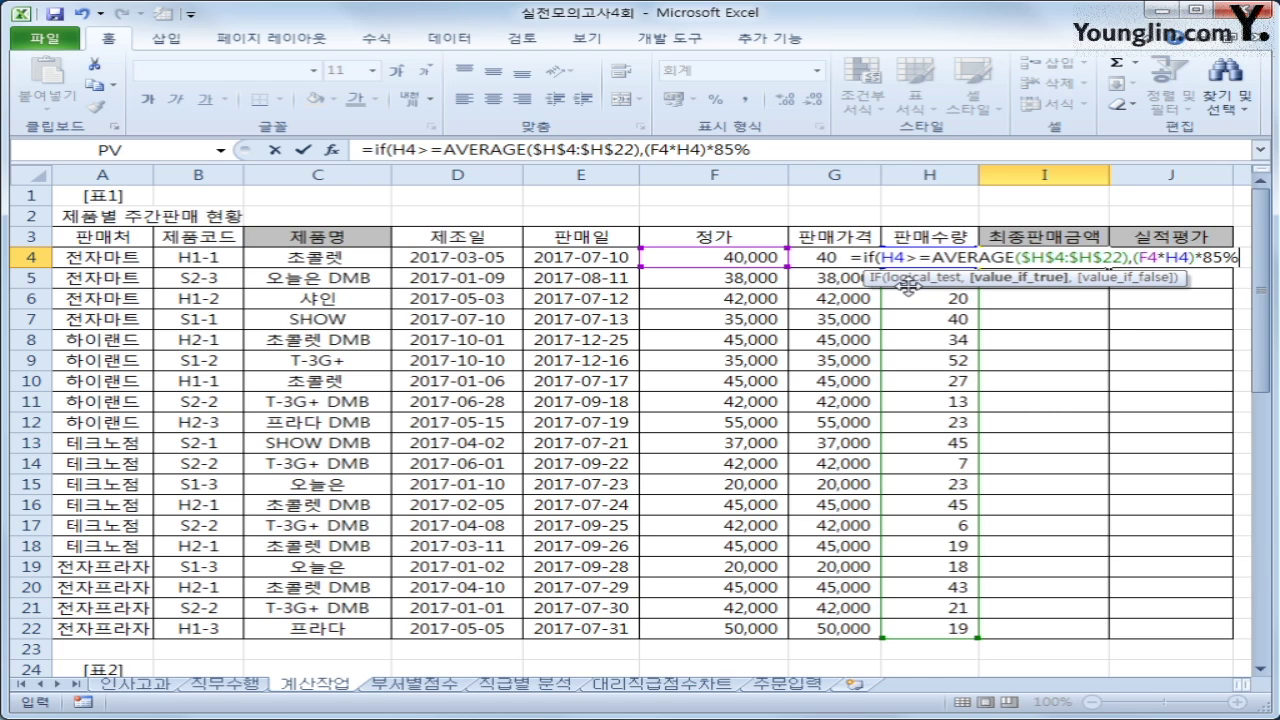
Add F4*H4 as the value-if-false argument and close the IF function
text(,)
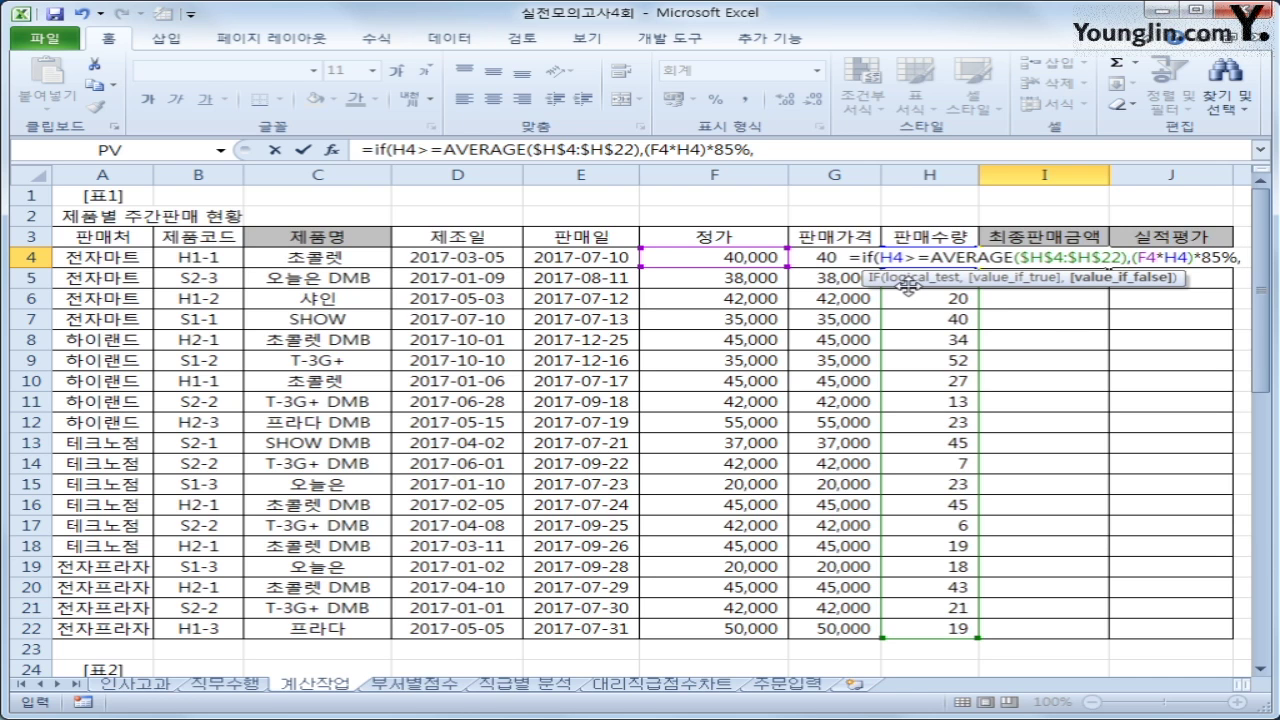
text(F4*)
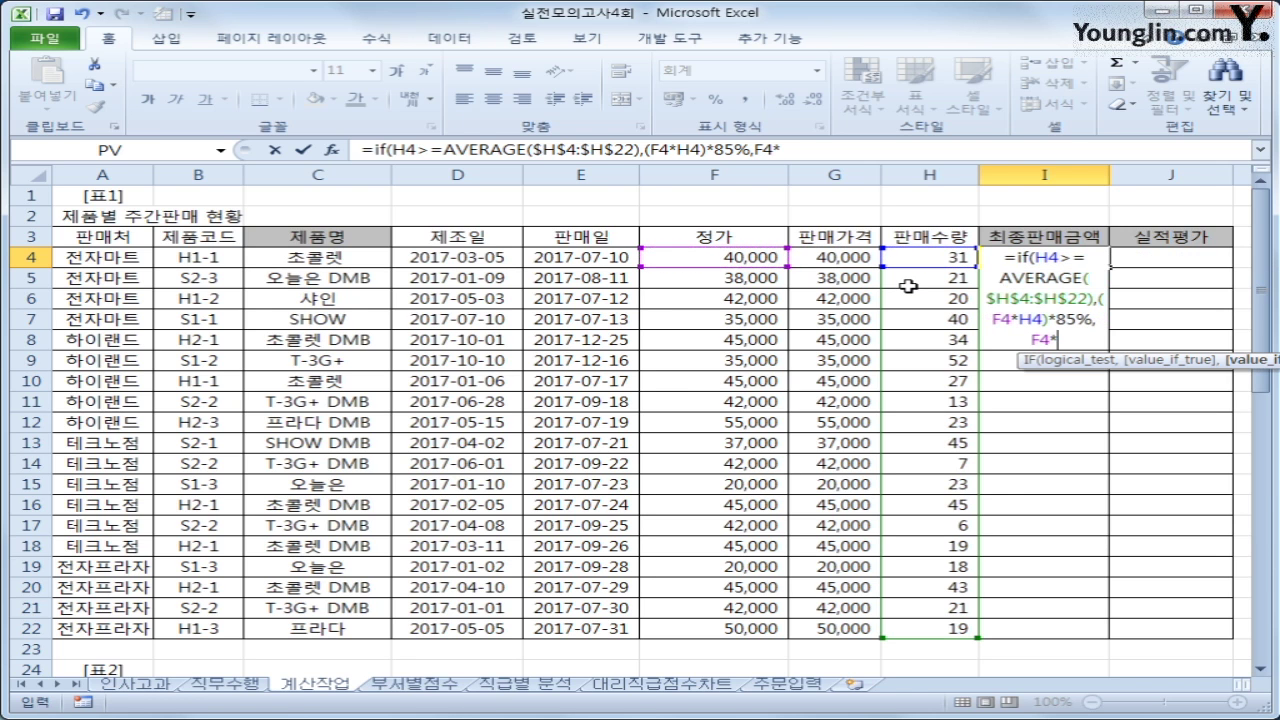
key(Left)
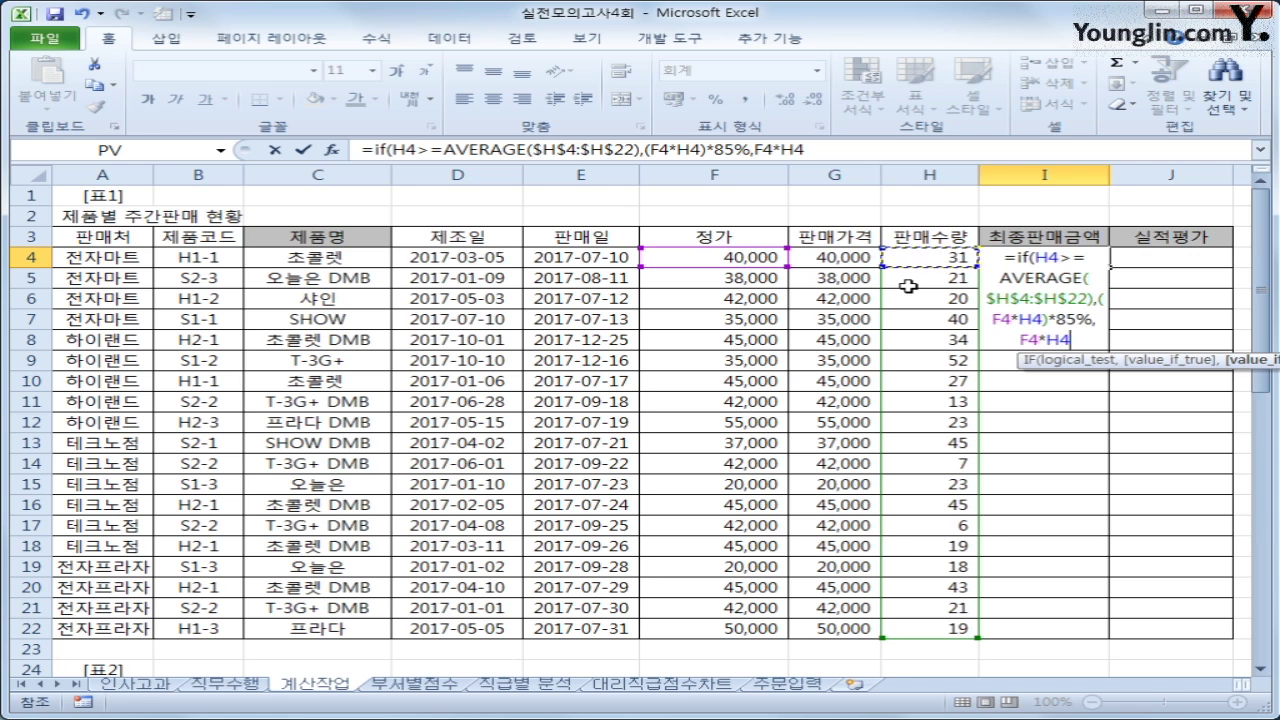
text())
Commit the 최종판매금액 formula in I4 and fill it down through I22
key(Return)
key(Up)
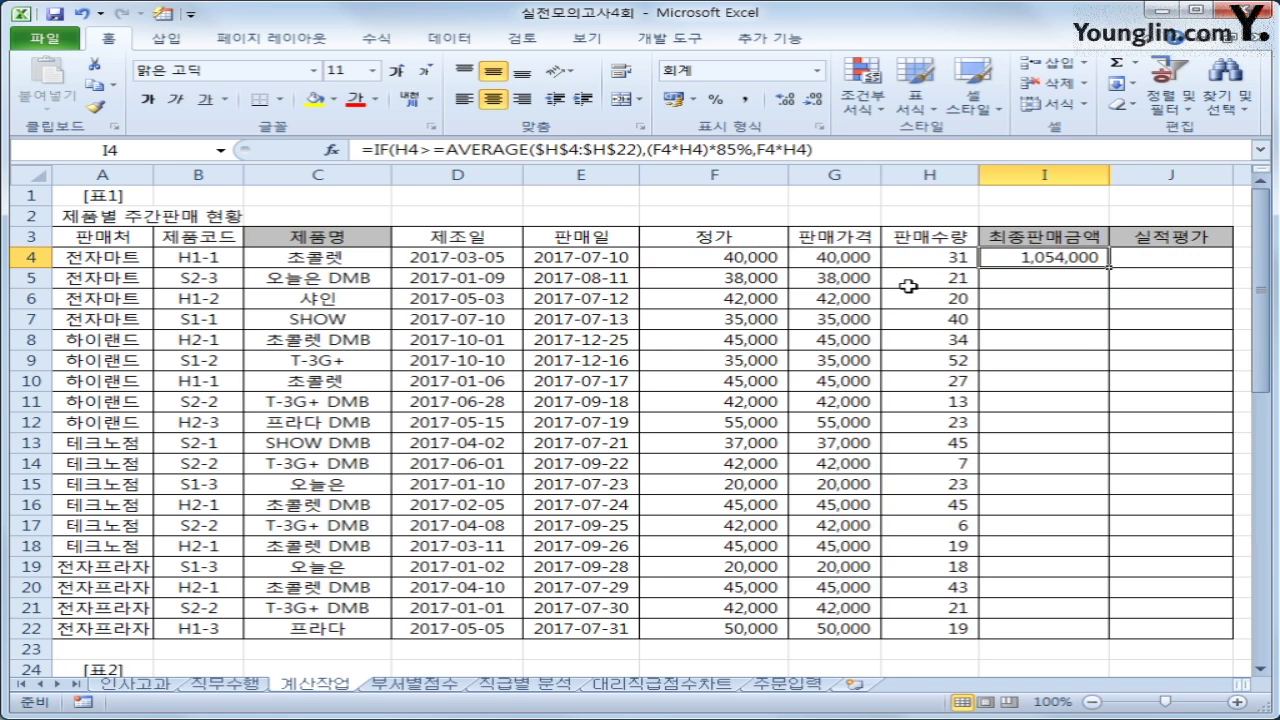
drag(1110, 270, 1110, 270)
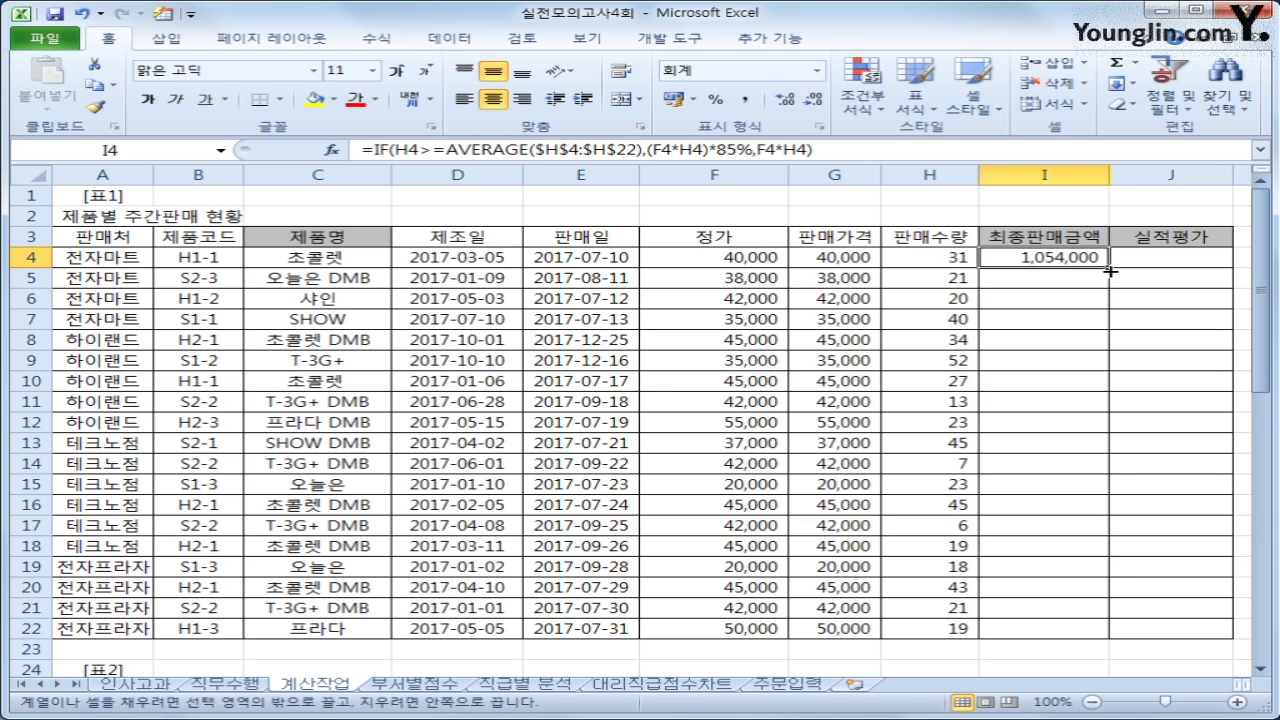
double_click(1110, 270)
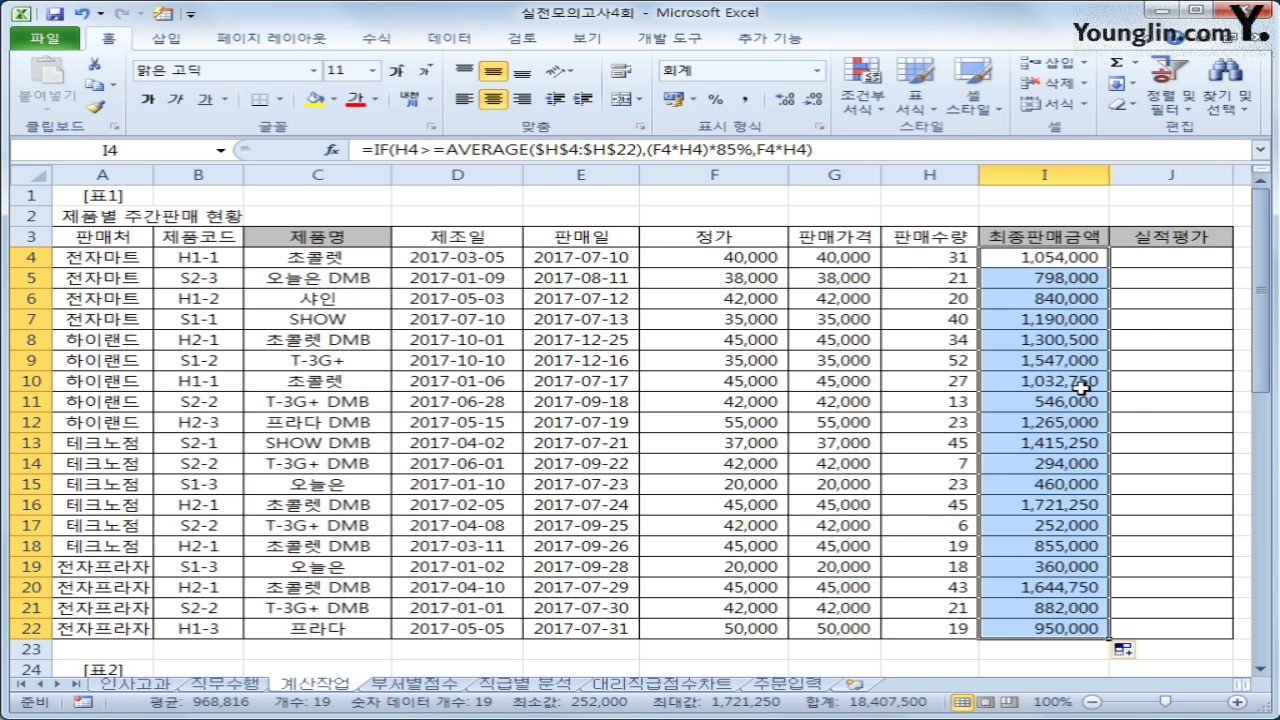
Select J4 under 실적평가, open the Visual Basic editor and insert a new module into the workbook's project
click(1150, 255)
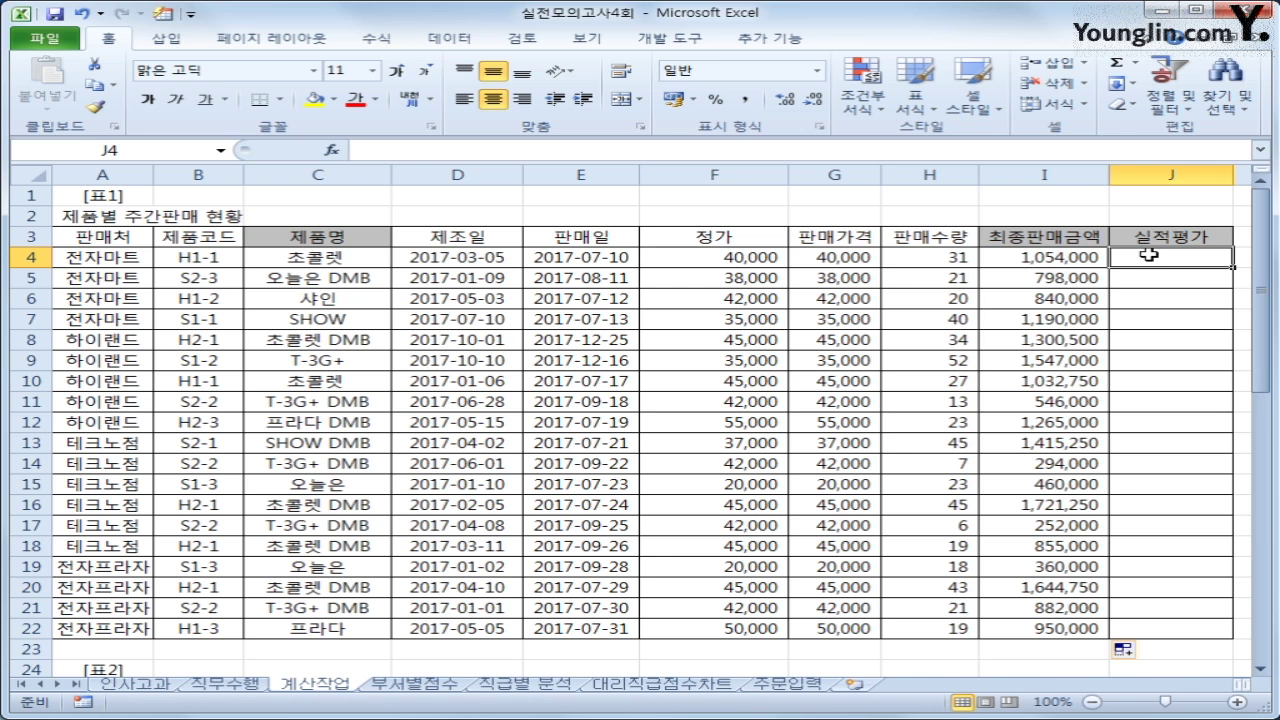
click(686, 42)
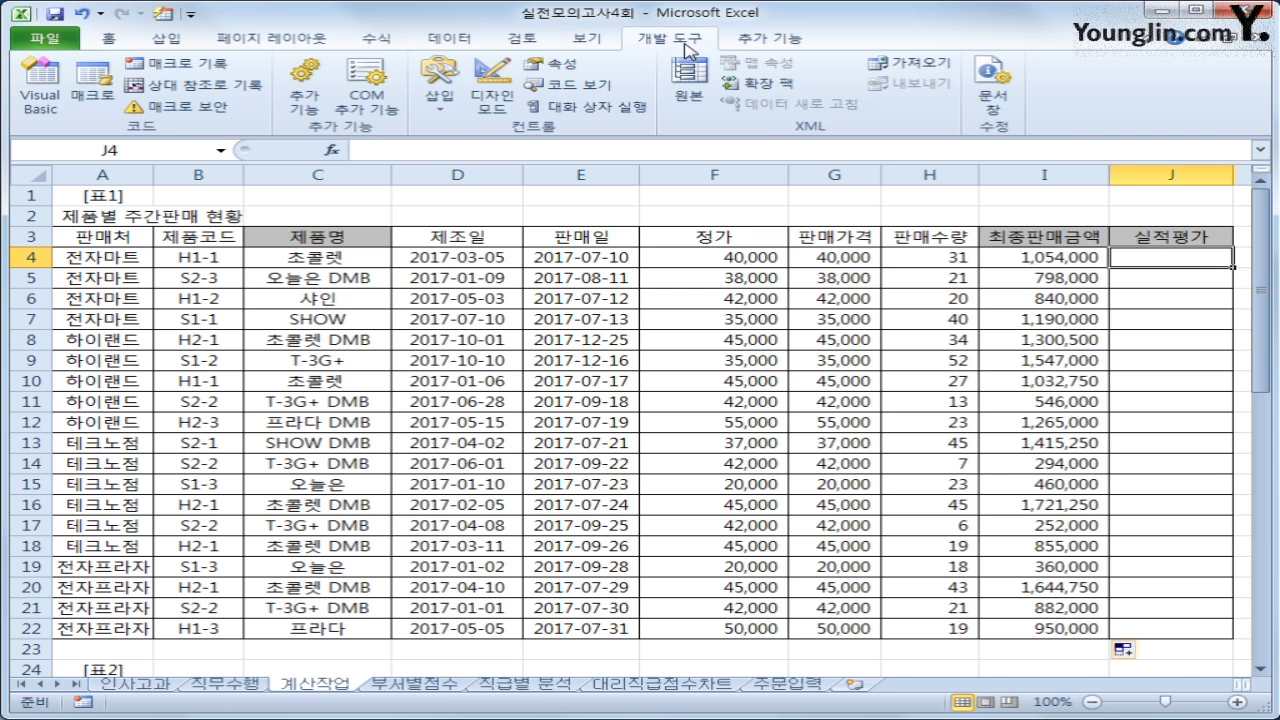
click(20, 116)
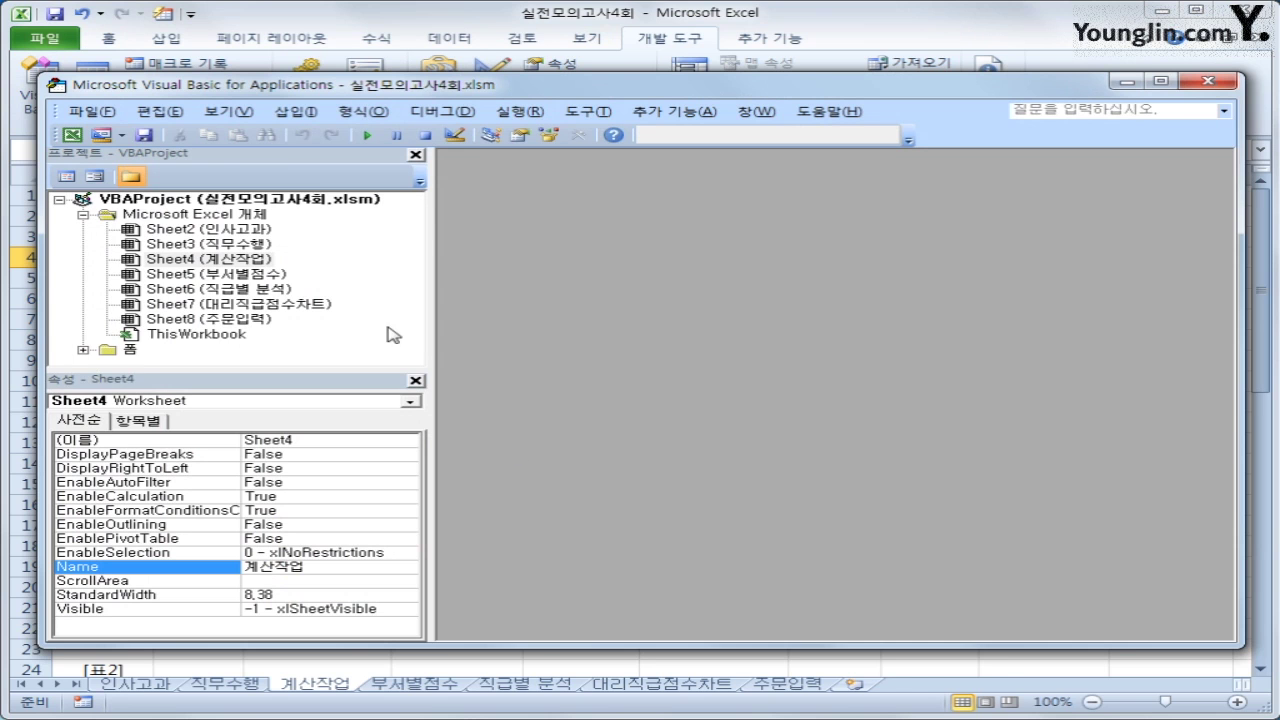
click(296, 111)
click(305, 171)
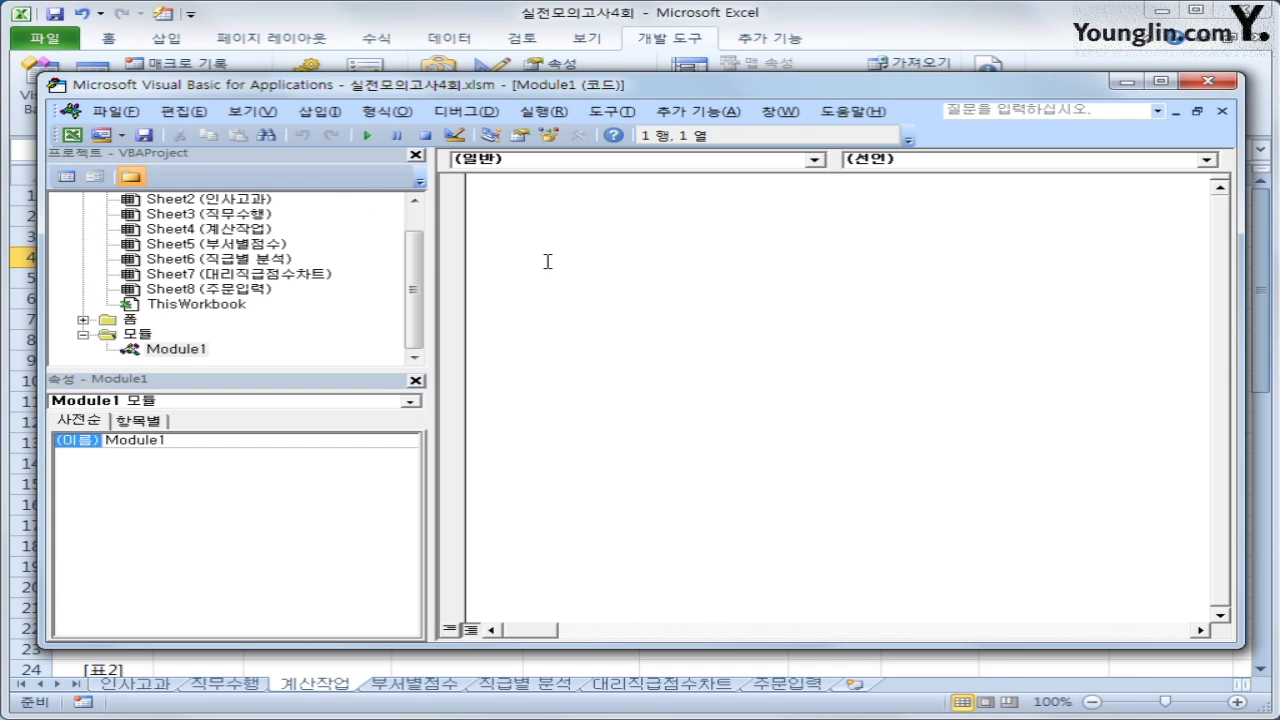
Declare the public function Fn평가 with the arguments 정가 and 판매수량 in the new module
text(public function fn)
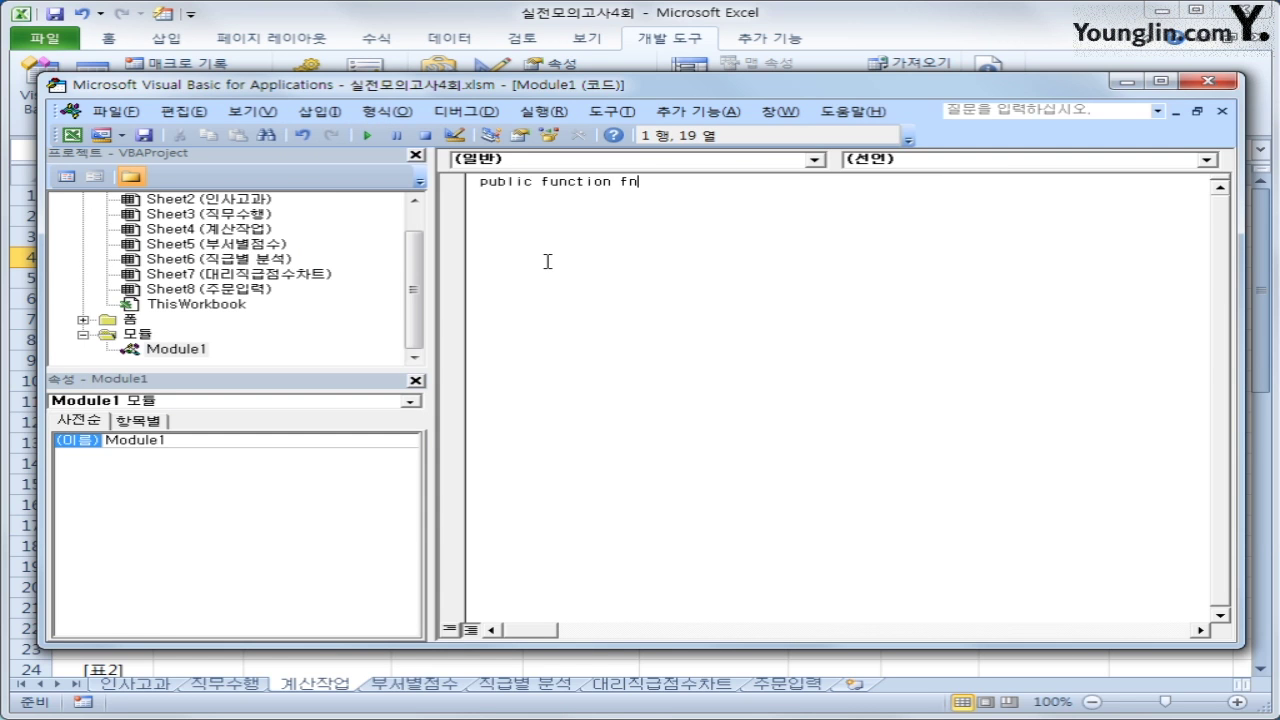
key(BackSpace)
key(BackSpace)
text(Fn)
text(평가()
text(정가,표)
text(매수량))
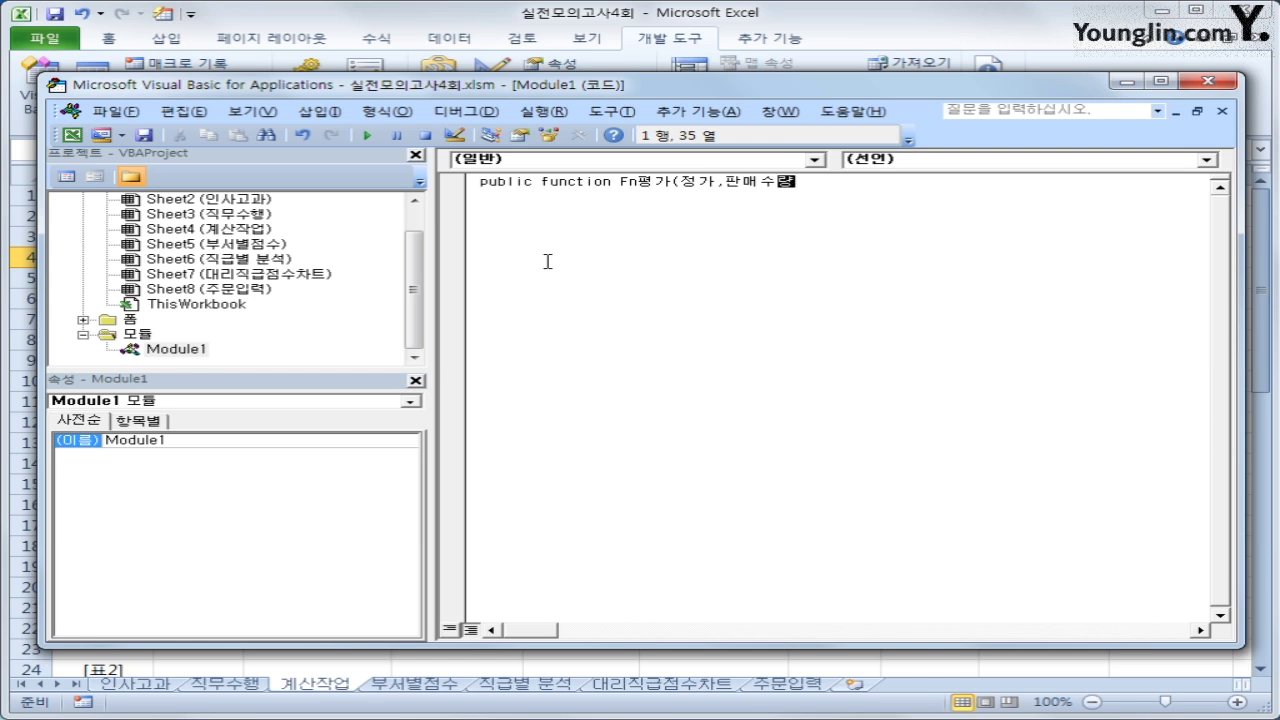
Complete the Fn평가 declaration line and start a Select Case block on 정가 * 판매수량
key(Return)
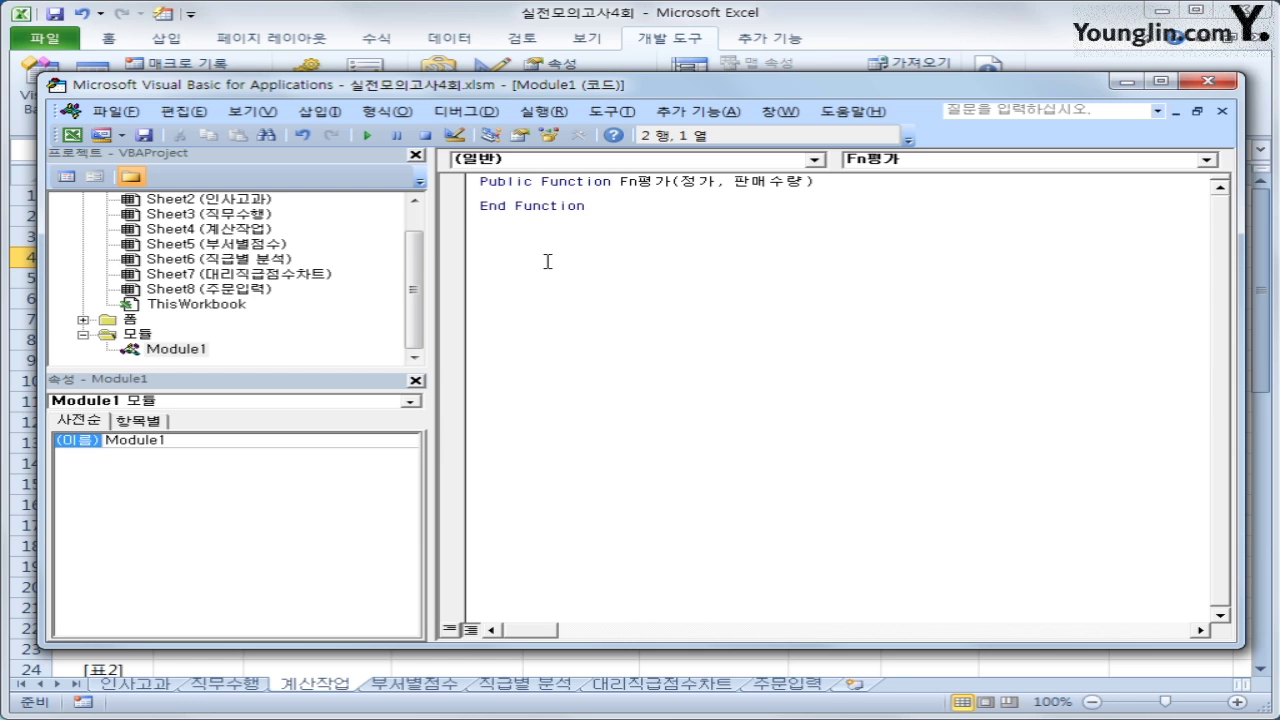
key(Return)
key(Tab)
text(ㄴ)
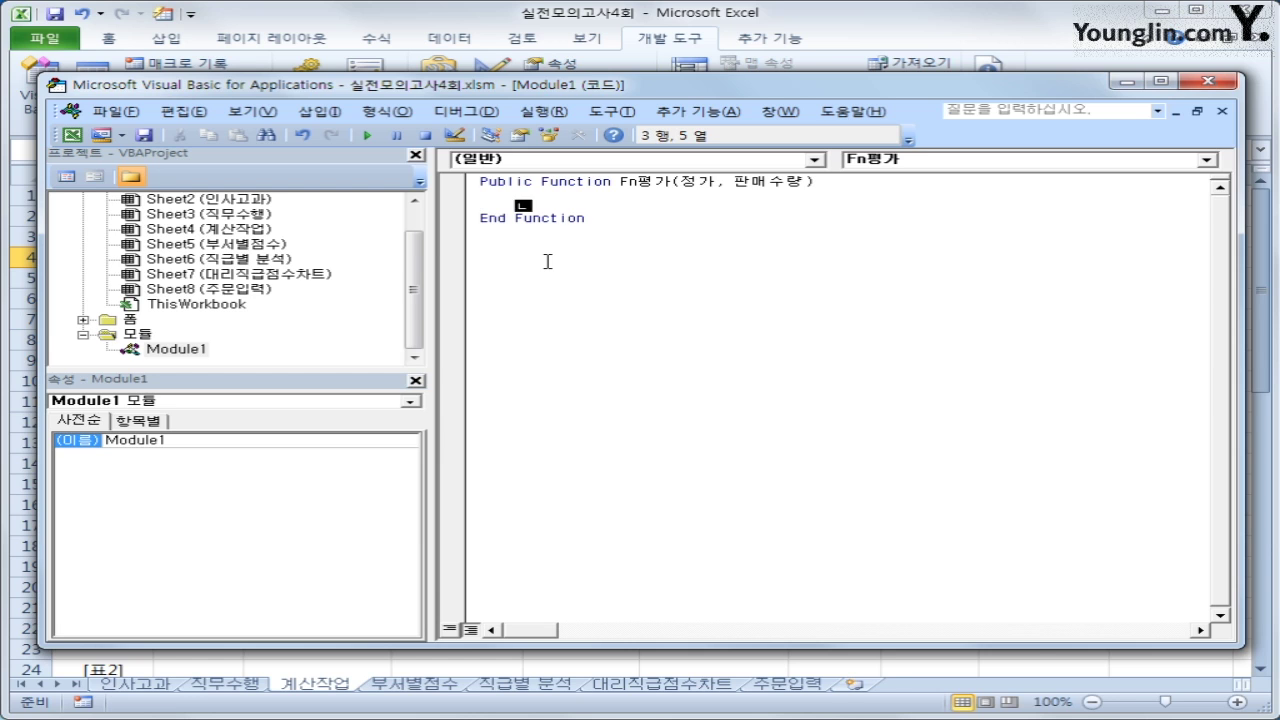
key(BackSpace)
key(Hangul)
text(select case )
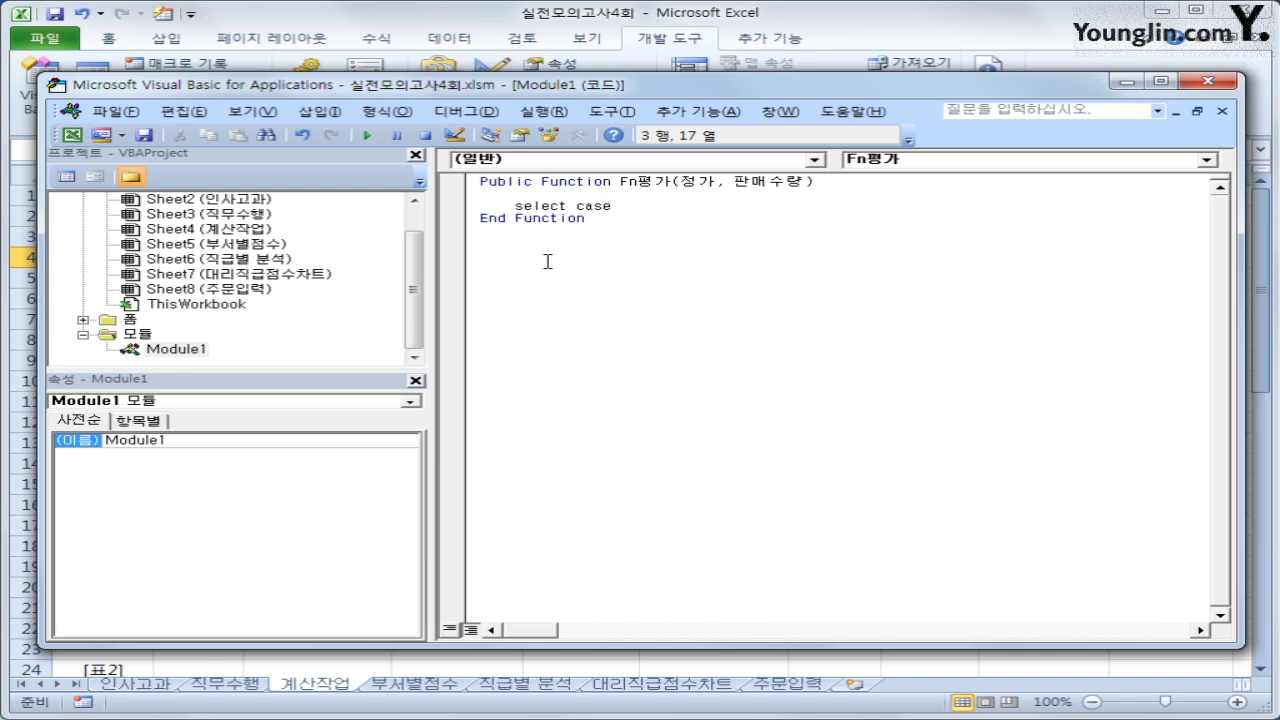
text(wjd)
key(BackSpace)
key(BackSpace)
key(BackSpace)
key(Hangul)
text(ㅈㅓㅇ가 * )
text(판매)
text(수량)
key(Return)
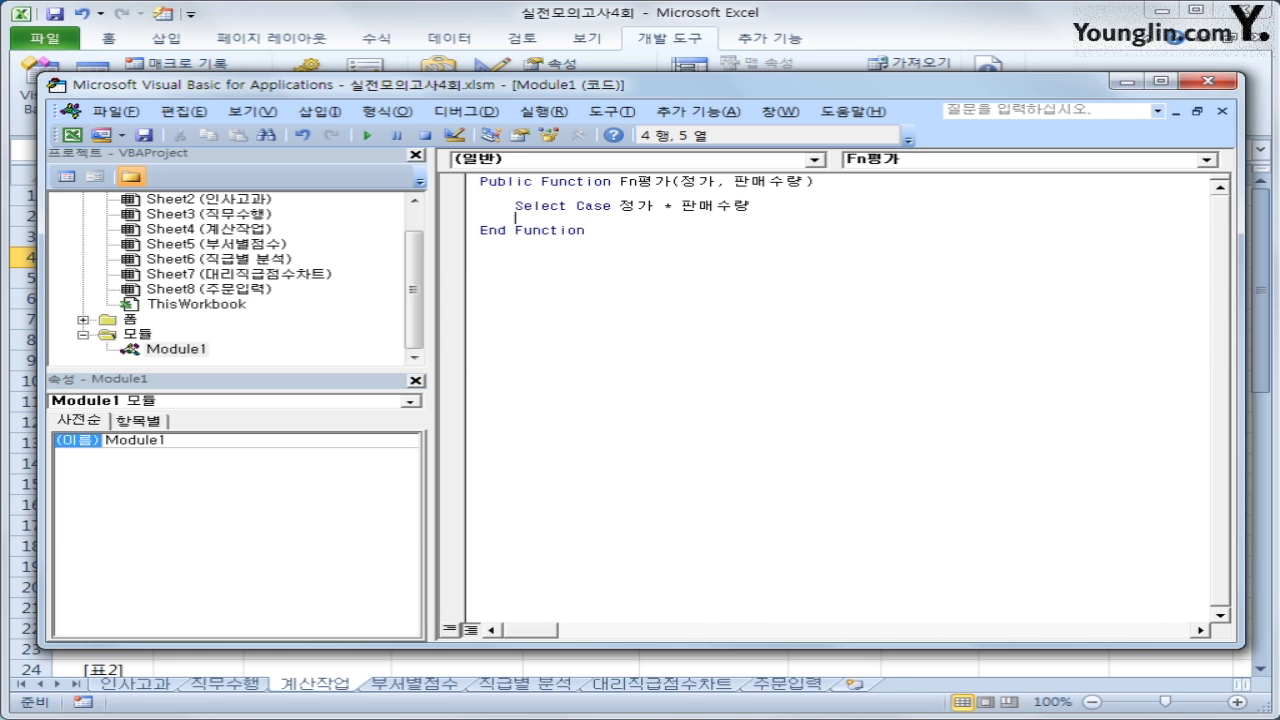
Add the branch Case Is >= 1000000 that assigns "양호" to Fn평가
key(Tab)
text(case is >=1000000)
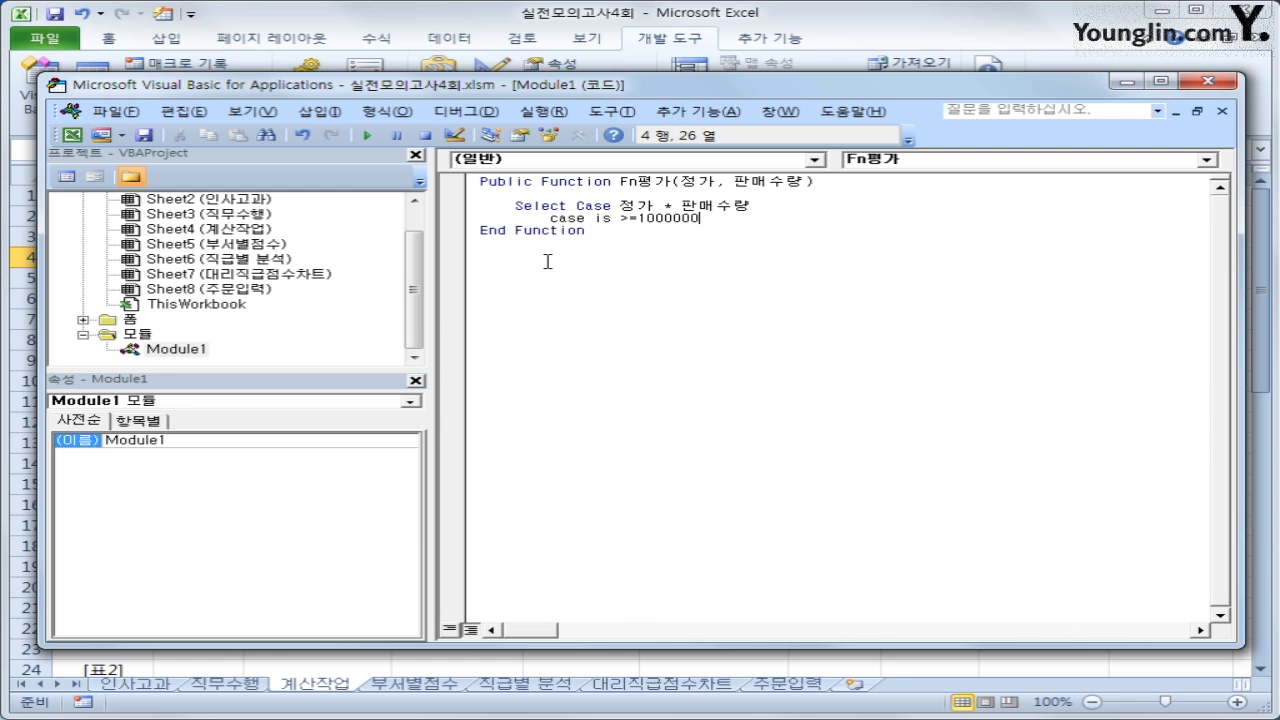
key(Return)
key(Tab)
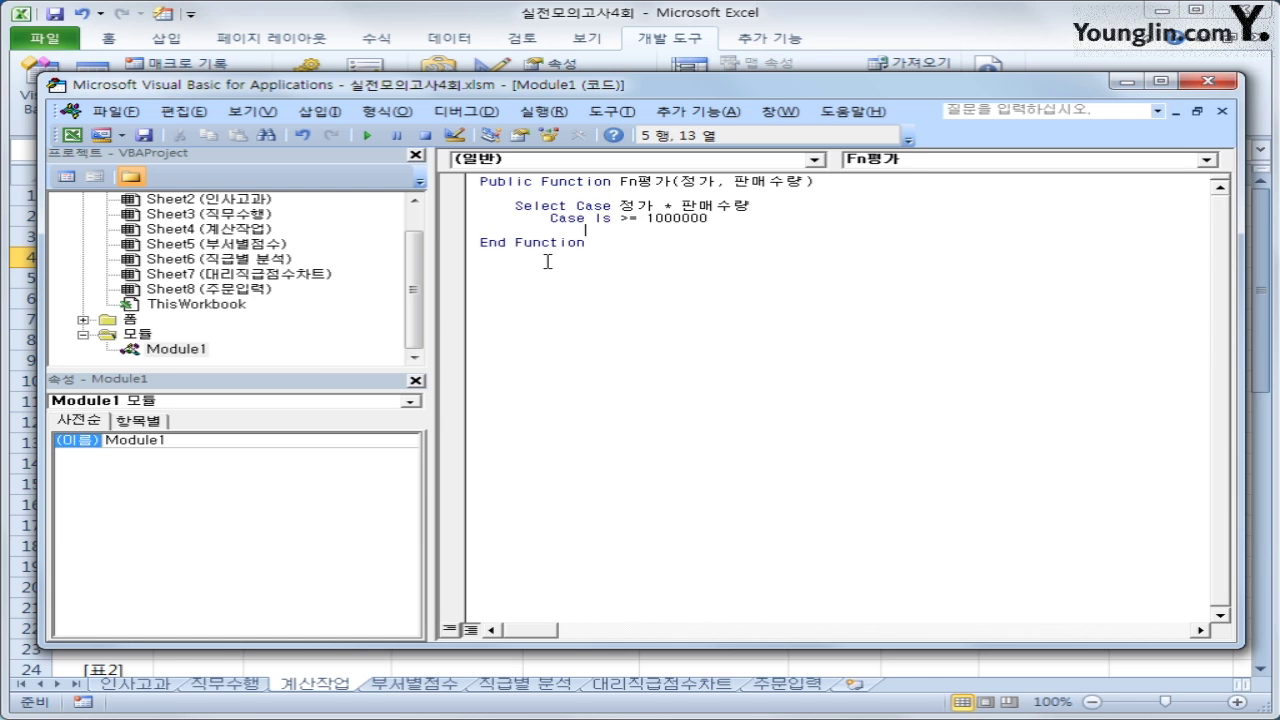
text(F)
text(n)
text(평가 = ")
text(우수)
key(BackSpace)
key(BackSpace)
text(양호")
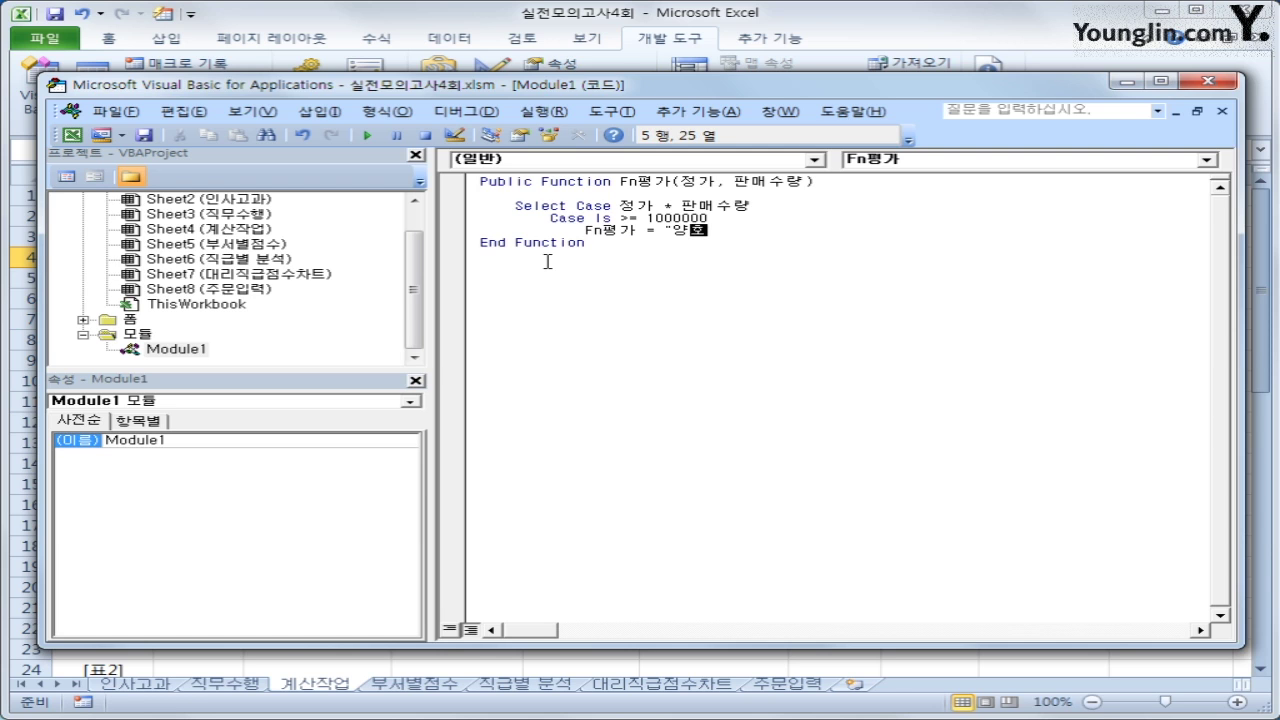
Duplicate the Case Is >= 1000000 branch and its assignment line directly below
key(Return)
key(Up)
key(Up)
key(Left)
key(Left)
key(Left)
key(Left)
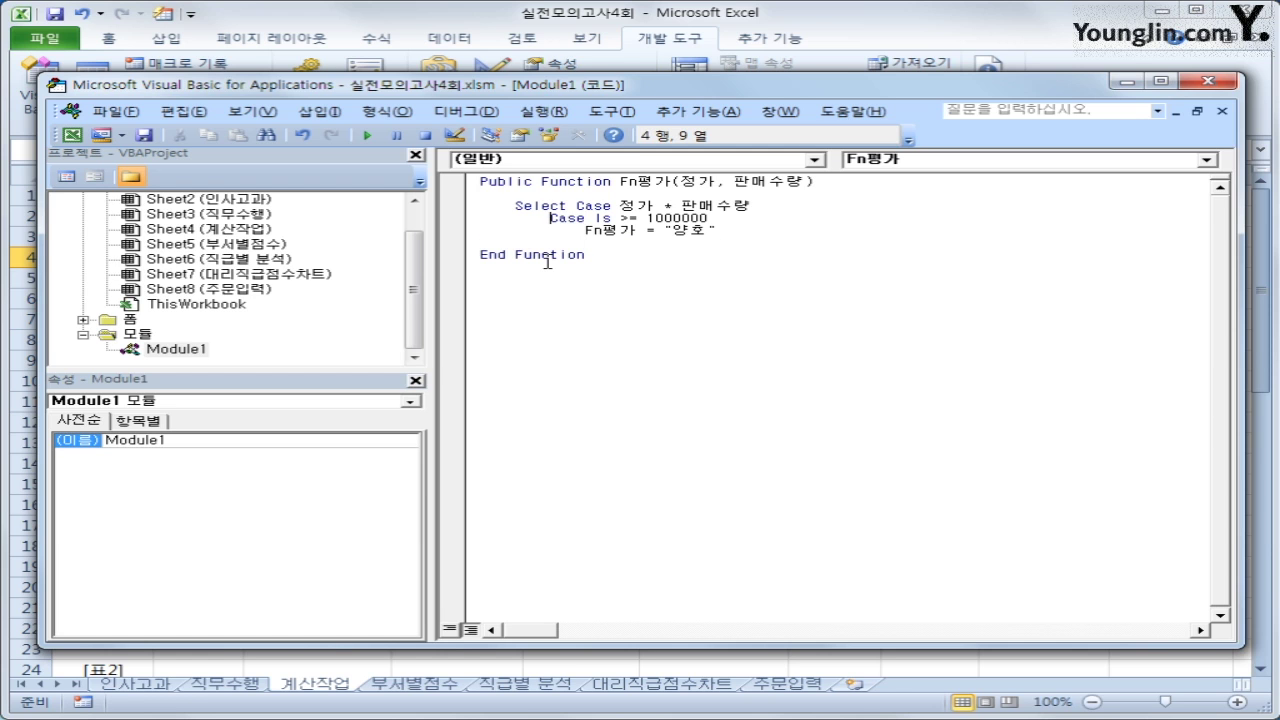
key(shift+Down)
key(shift+End)
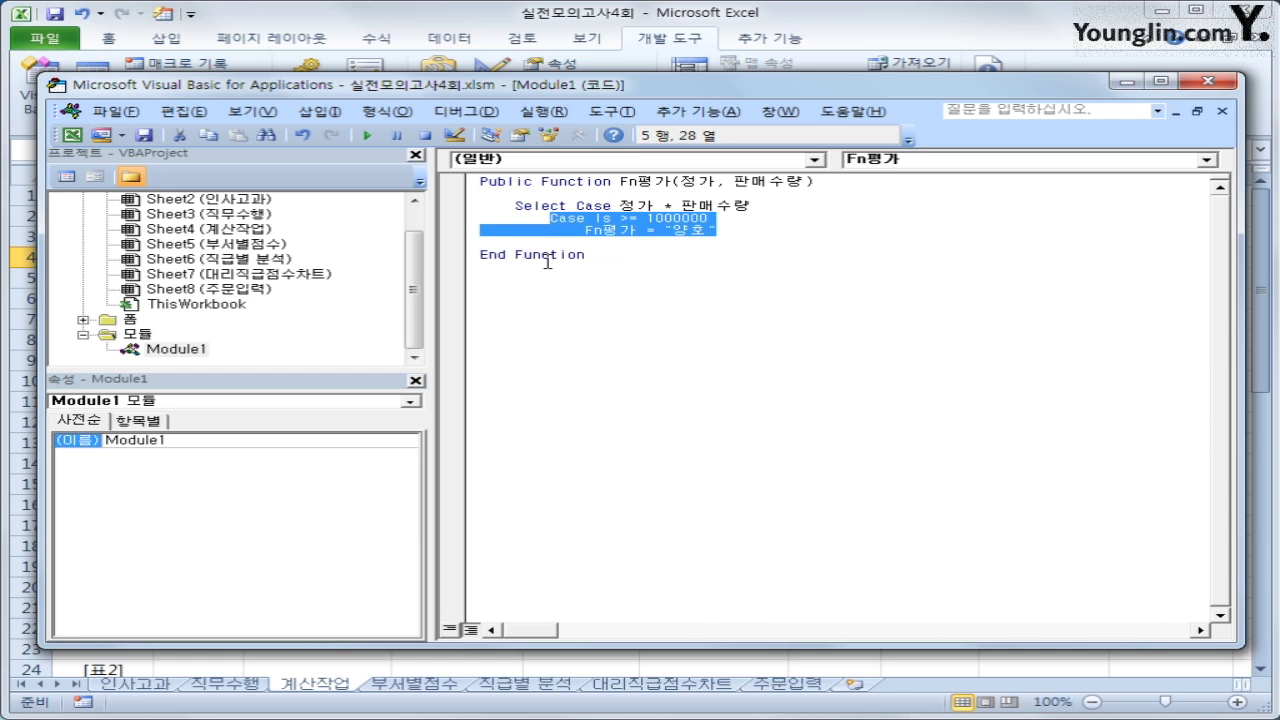
key(ctrl+c)
key(Down)
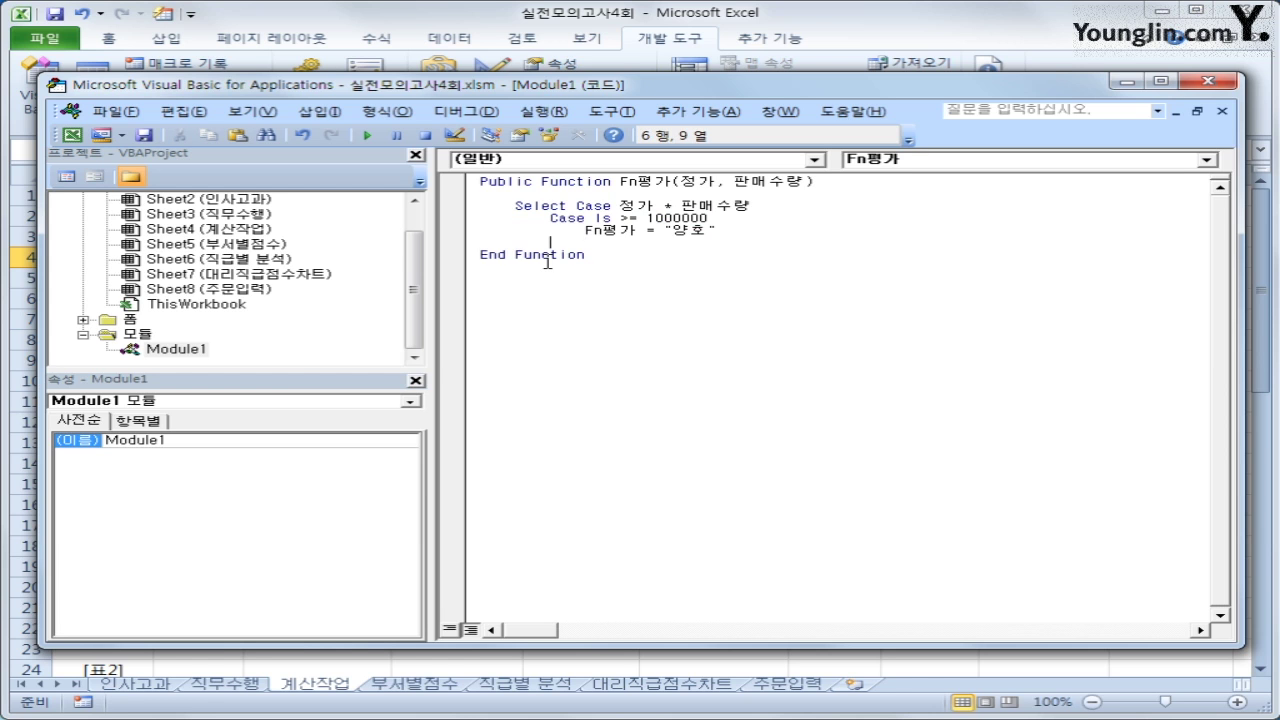
key(ctrl+v)
Edit the second branch's condition to >= 300000 and its assigned text to "보통"
key(Up)
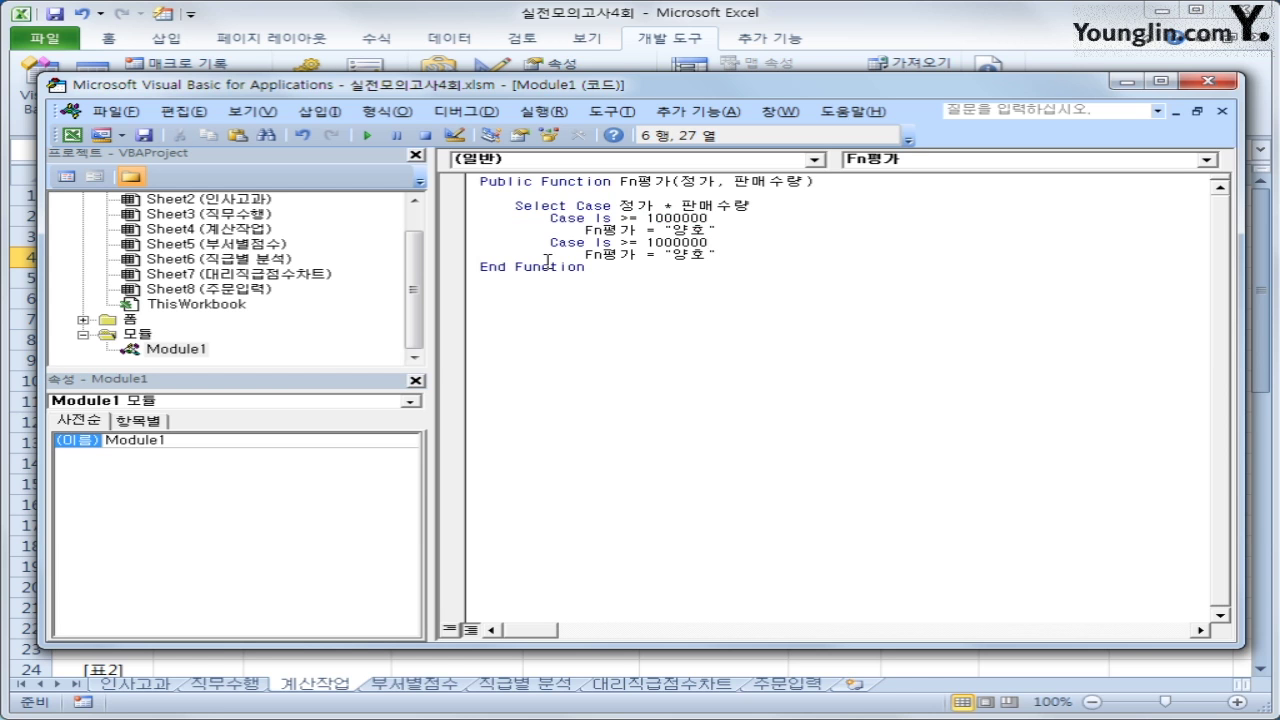
key(Left)
key(Left)
key(Left)
key(Left)
key(Left)
key(Left)
key(Left)
key(Left)
key(Left)
key(Right)
key(Right)
key(Right)
key(Left)
key(shift+Right)
key(shift+Right)
text(3)
key(Down)
key(Right)
key(Right)
text(보통)
key(Delete)
key(Delete)
Add a Case Else line below the "보통" branch, aligned with the other cases
key(Return)
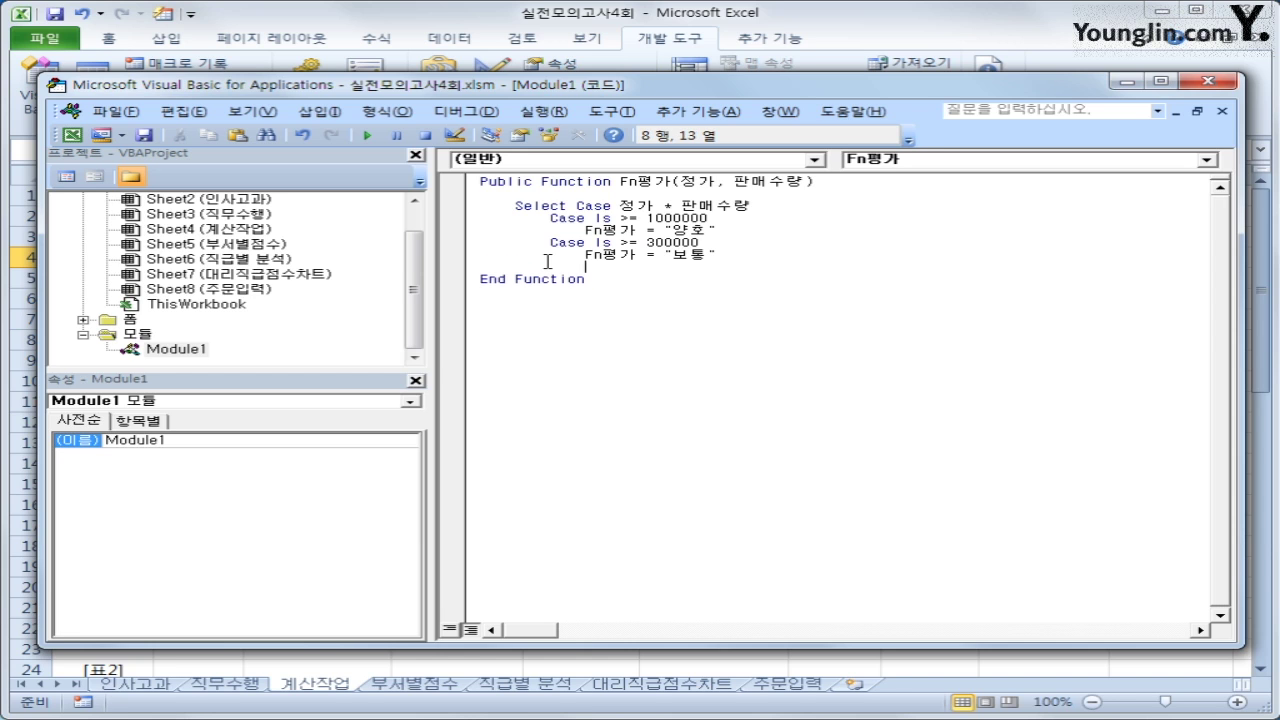
key(BackSpace)
text(case else)
key(Return)
Copy the Fn평가 = "보통" line into the Case Else branch, indented below it
key(Up)
key(Up)
key(Up)
key(shift+End)
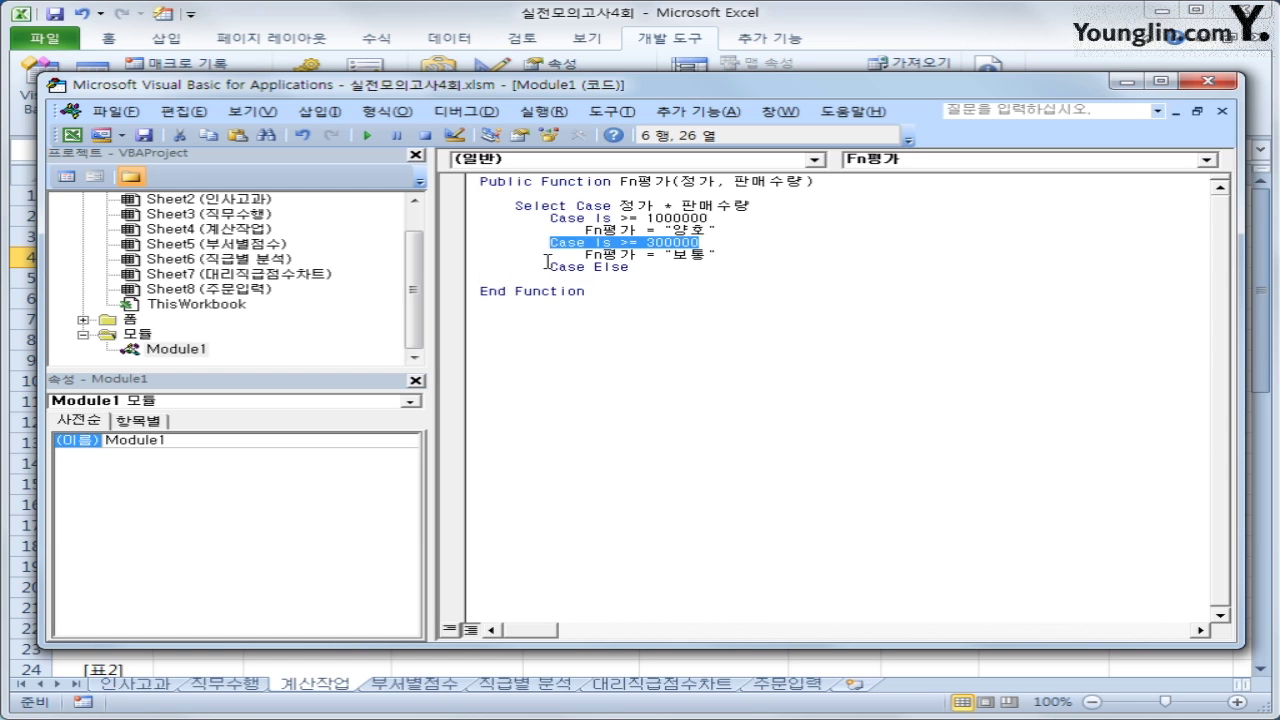
key(Down)
key(Home)
key(shift+End)
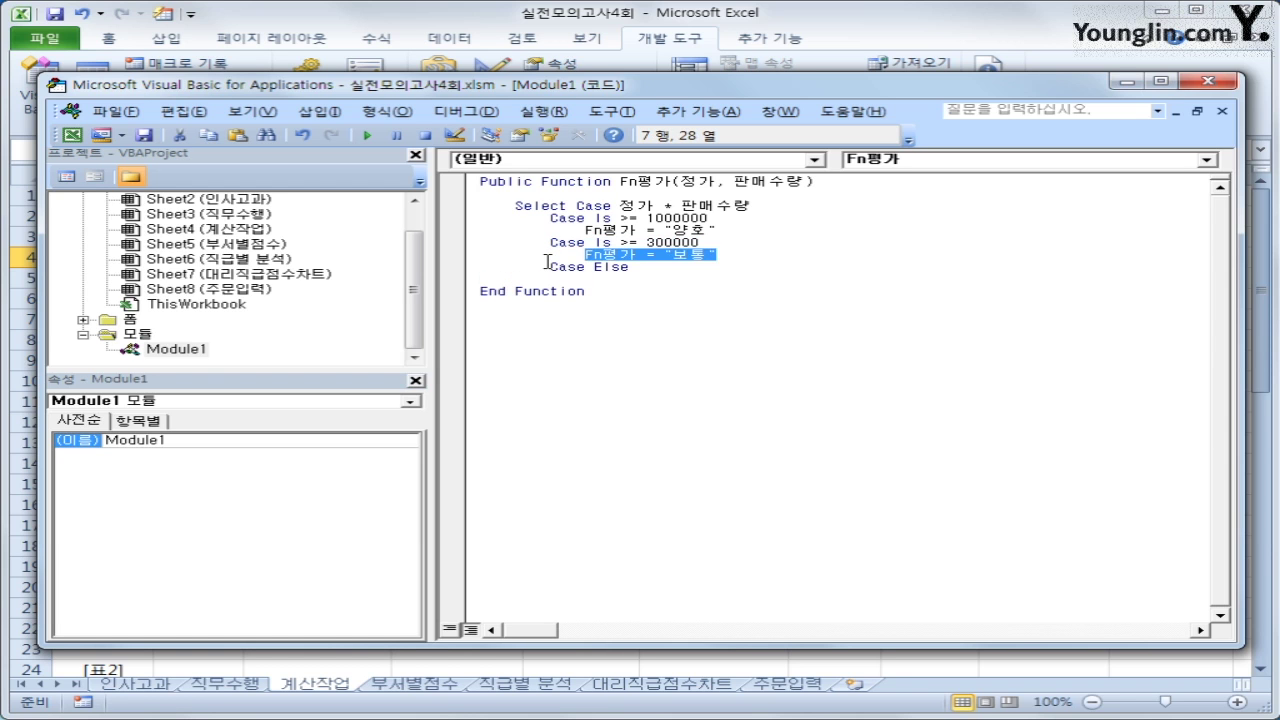
key(ctrl+c)
key(Down)
key(Return)
key(Tab)
key(ctrl+v)
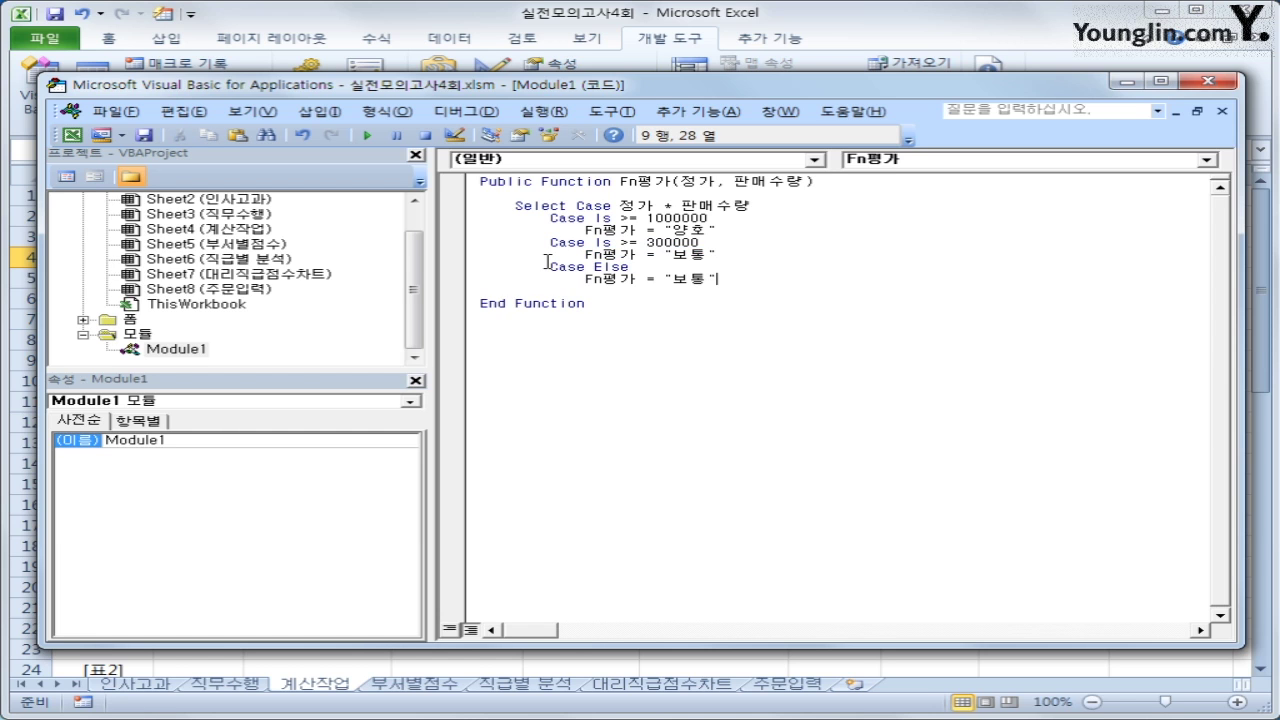
Change the text assigned to Fn평가 in the Case Else branch to "불량"
key(Left)
key(Left)
key(Left)
text(불량)
key(Delete)
key(Delete)
End the case block with End Select and close the Visual Basic editor
key(End)
key(Return)
key(BackSpace)
key(BackSpace)
text(end sle)
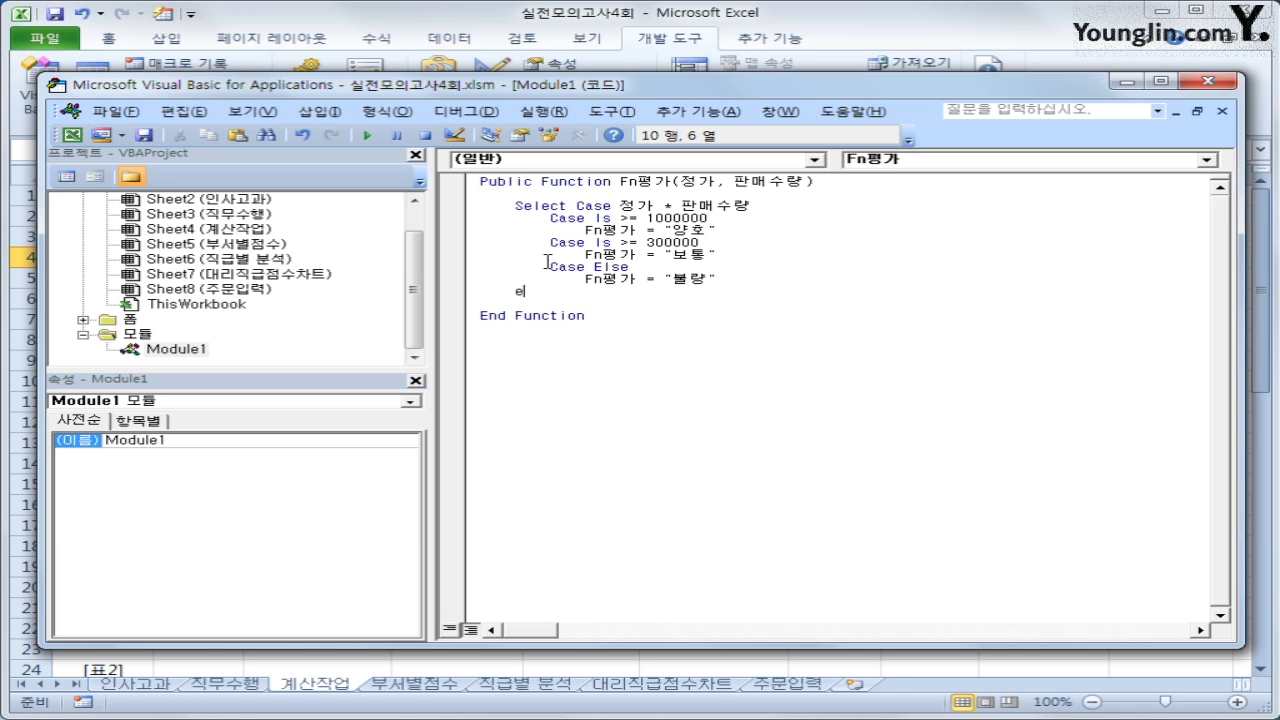
key(BackSpace)
key(BackSpace)
text(elect)
key(Down)
click(1209, 81)
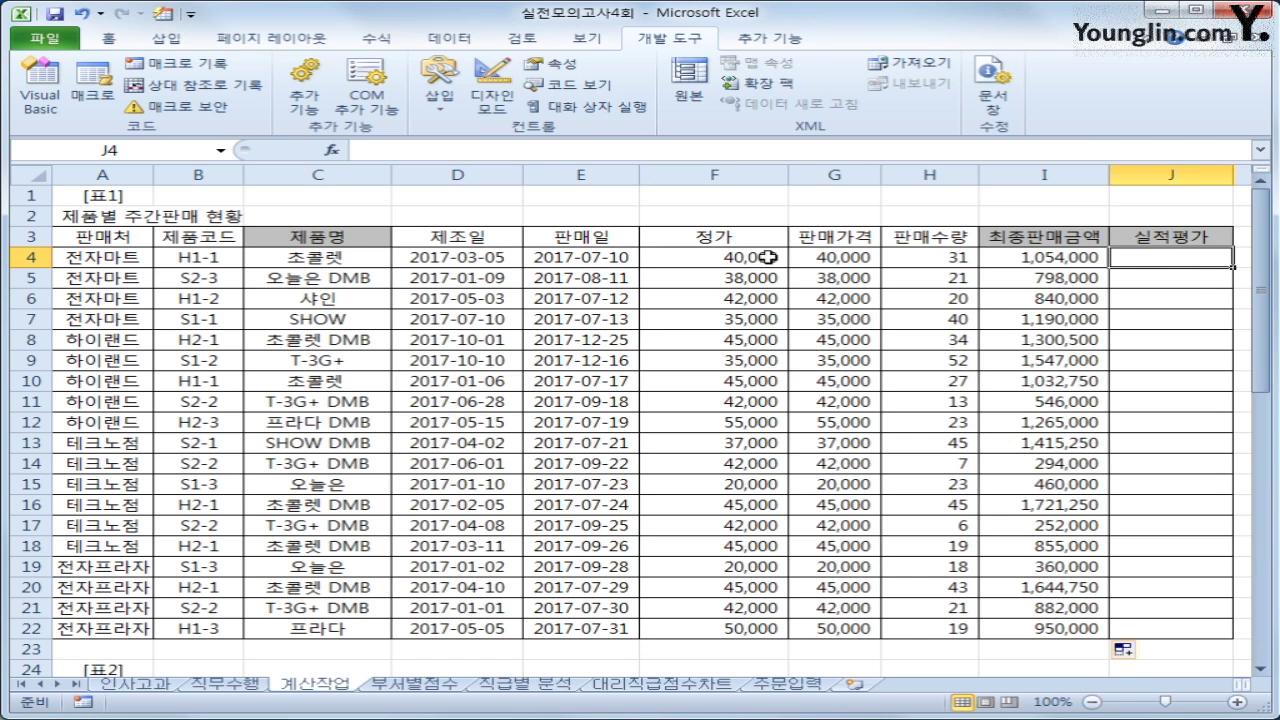
Insert the user-defined function Fn평가 from the 사용자 정의 category into J4
click(335, 150)
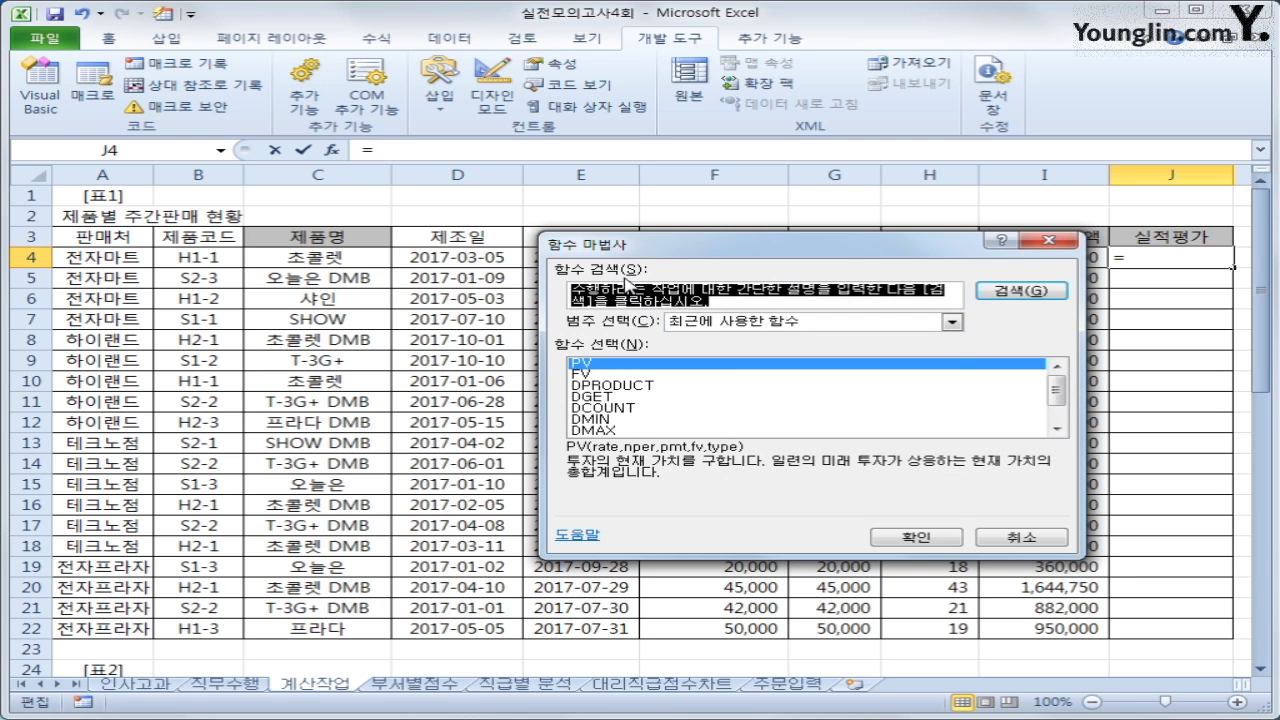
click(740, 322)
click(730, 468)
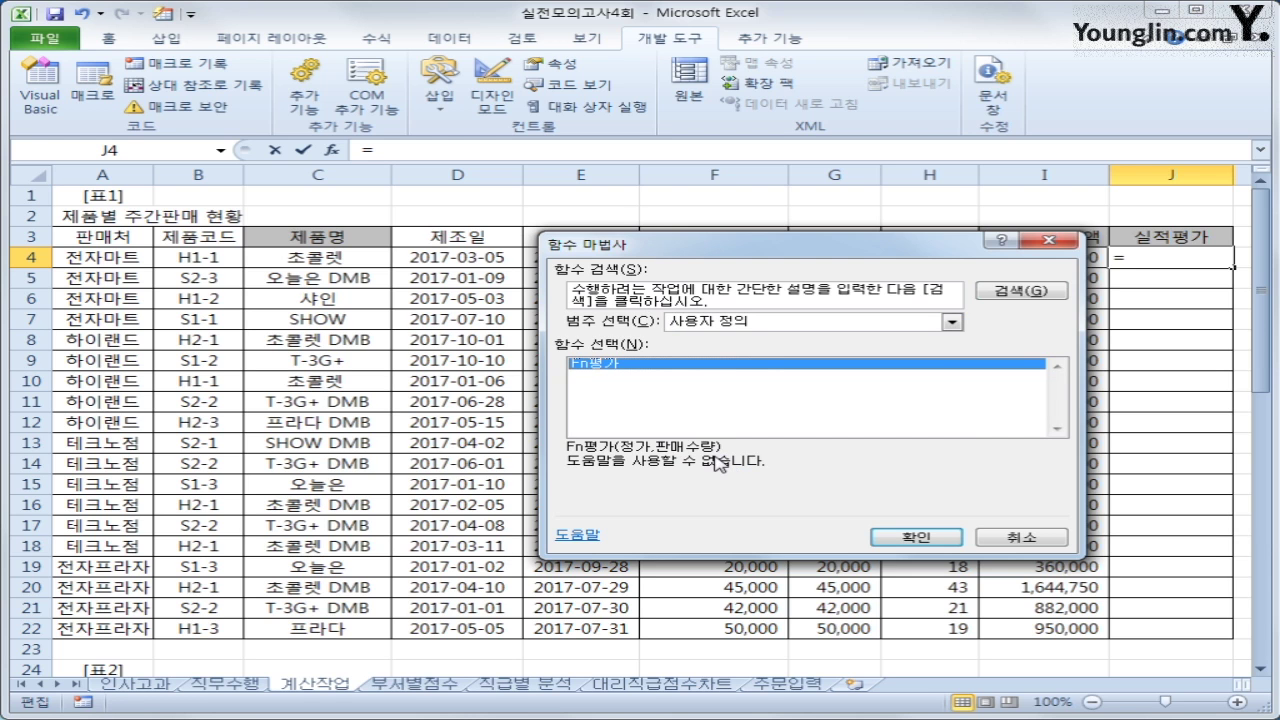
click(910, 539)
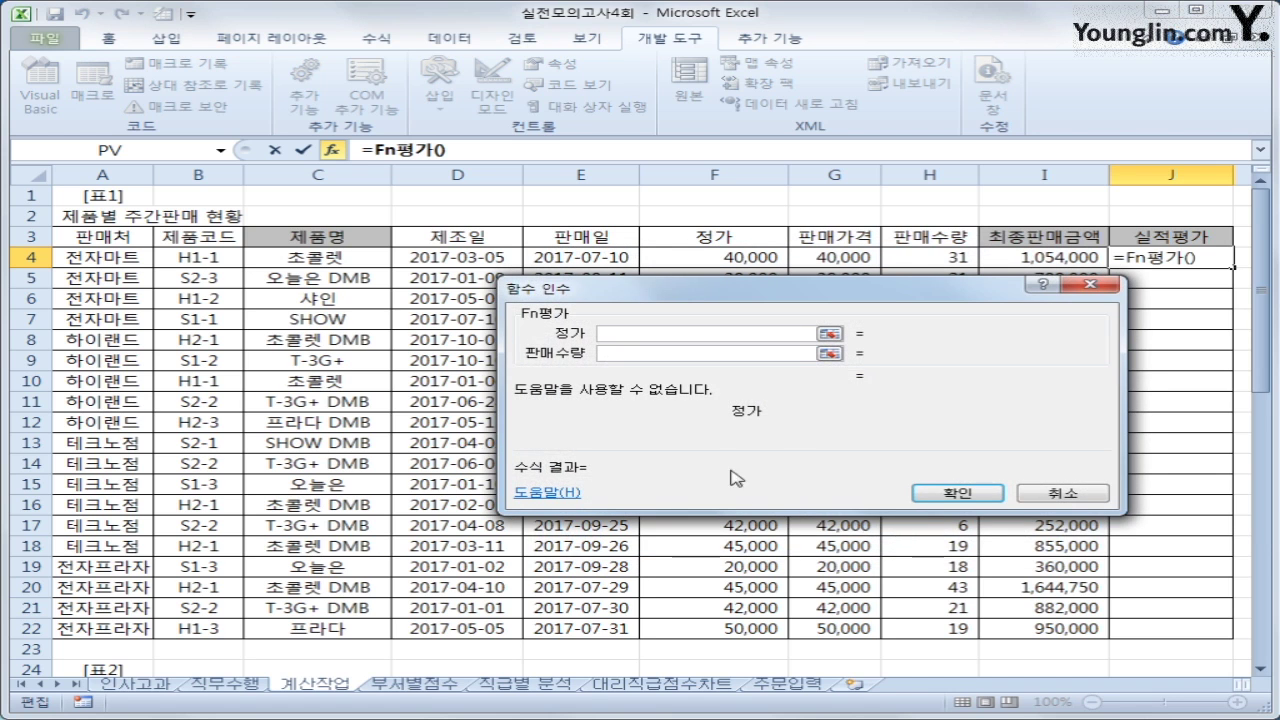
Set 정가 to F4 and 판매수량 to H4, confirm the function and fill it down through J22
drag(737, 478, 723, 534)
click(719, 262)
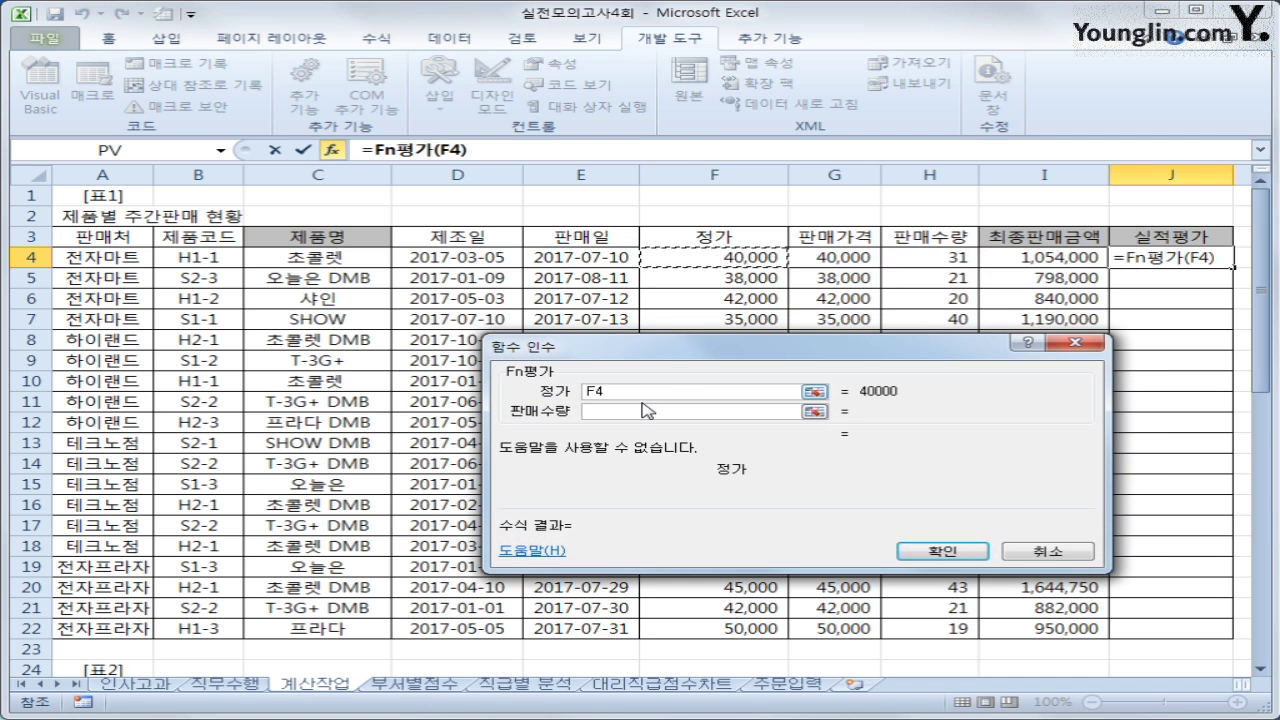
key(Tab)
click(905, 254)
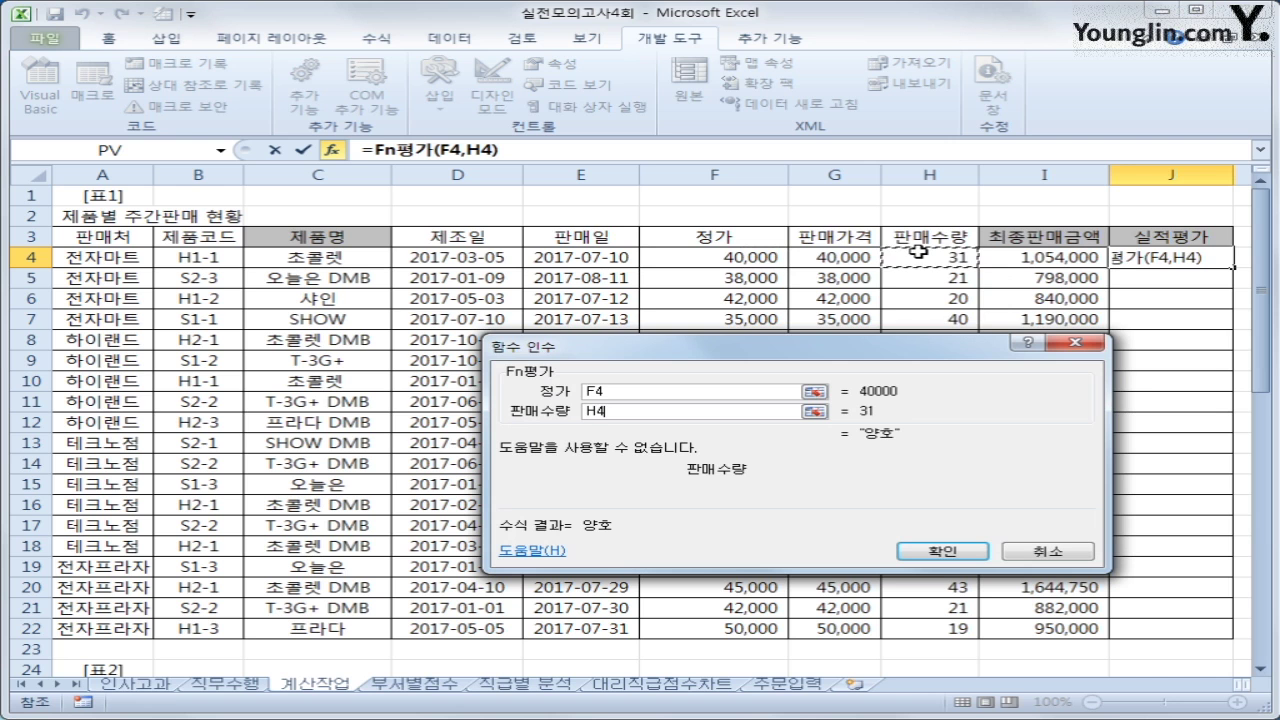
click(921, 550)
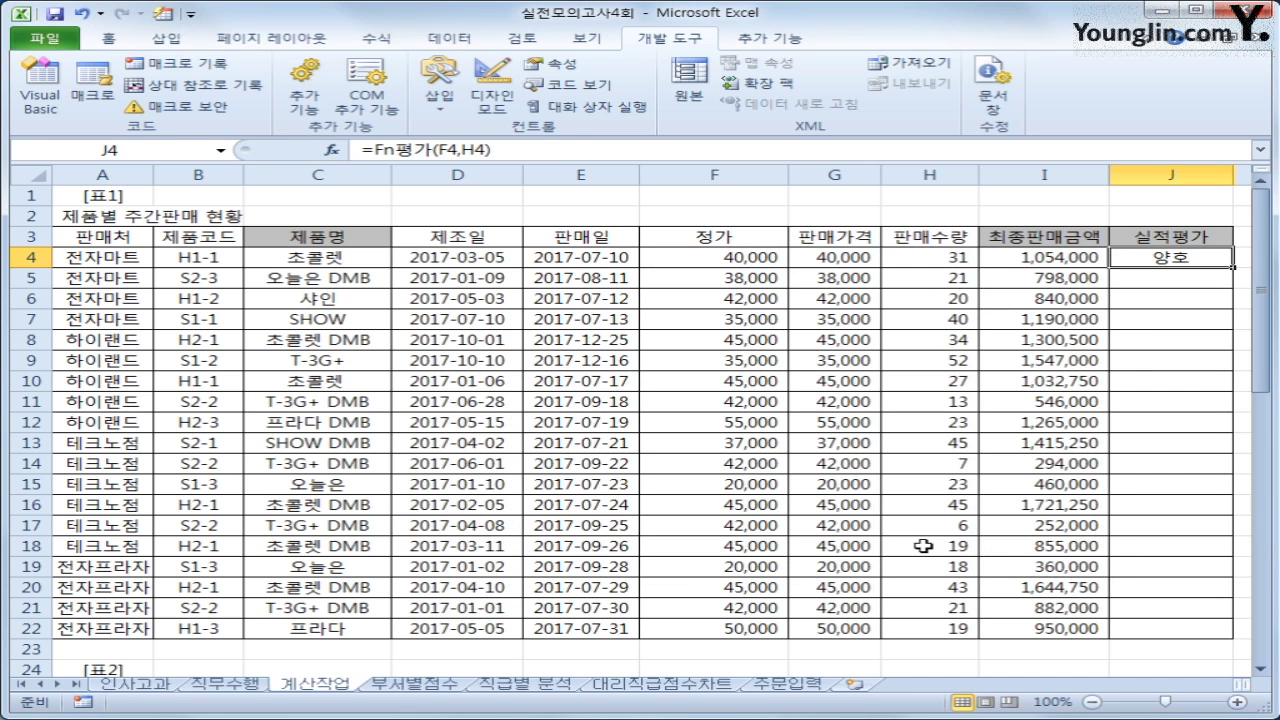
double_click(1232, 267)
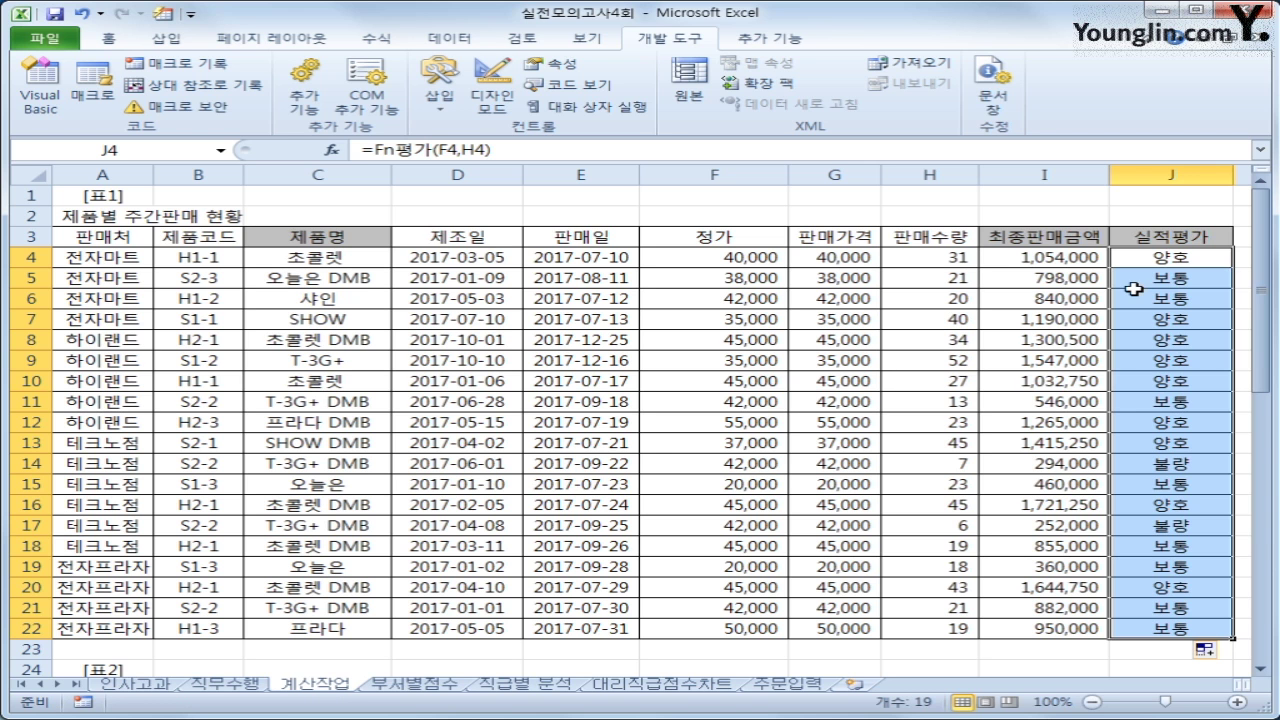
Examine the [표3] quiz counts in D33:G44, the 문제당 점수 row and the empty 최종점수 column
scroll(1015, 290, down, 6)
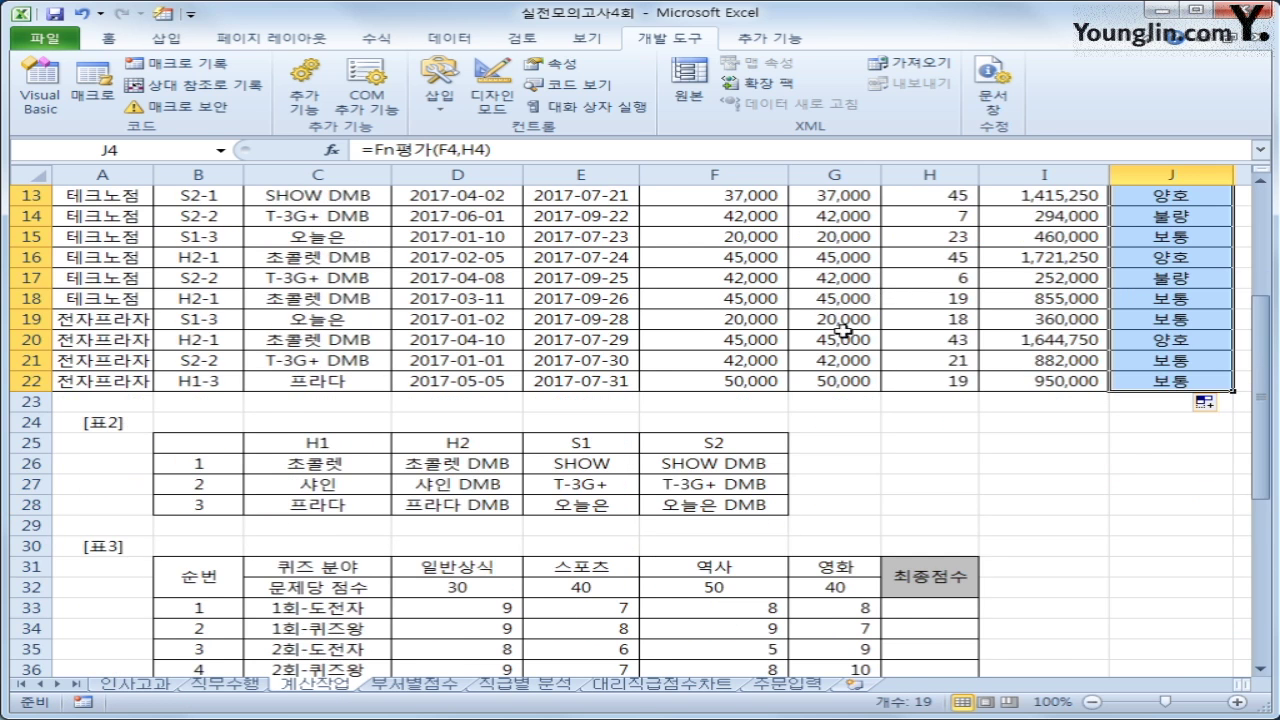
click(928, 487)
scroll(928, 490, down, 4)
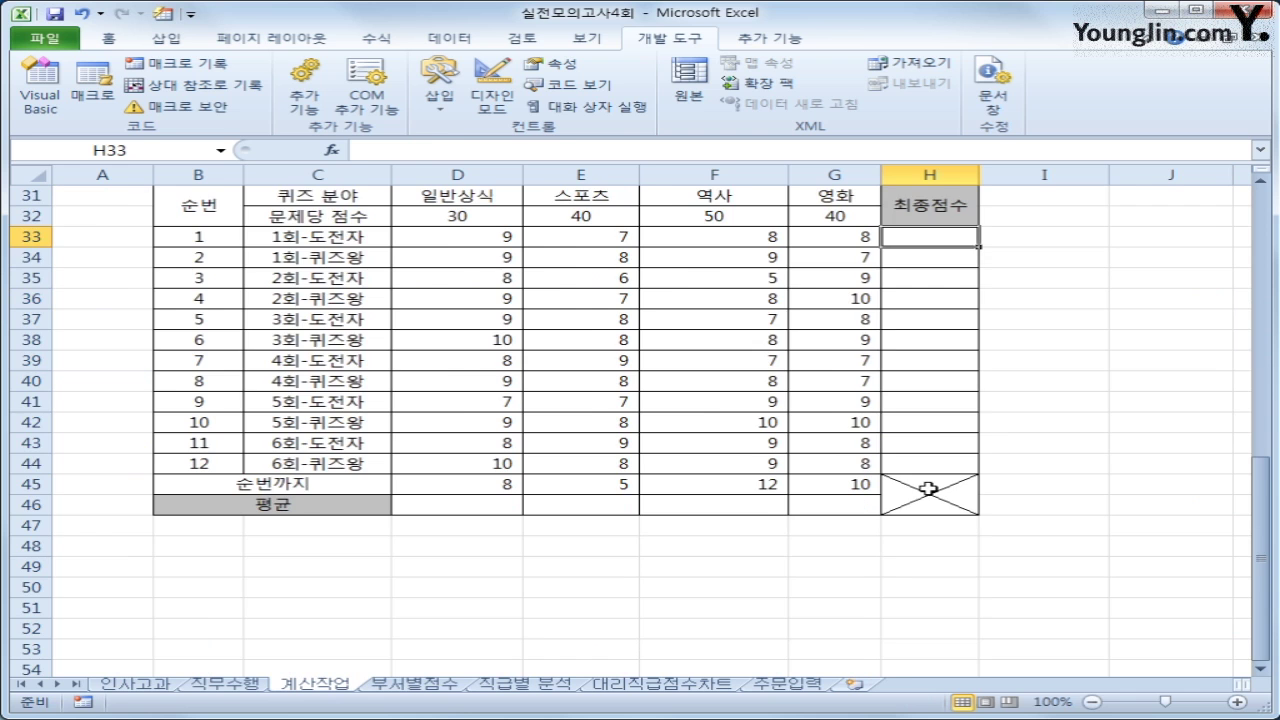
scroll(928, 489, up, 3)
scroll(933, 454, down, 2)
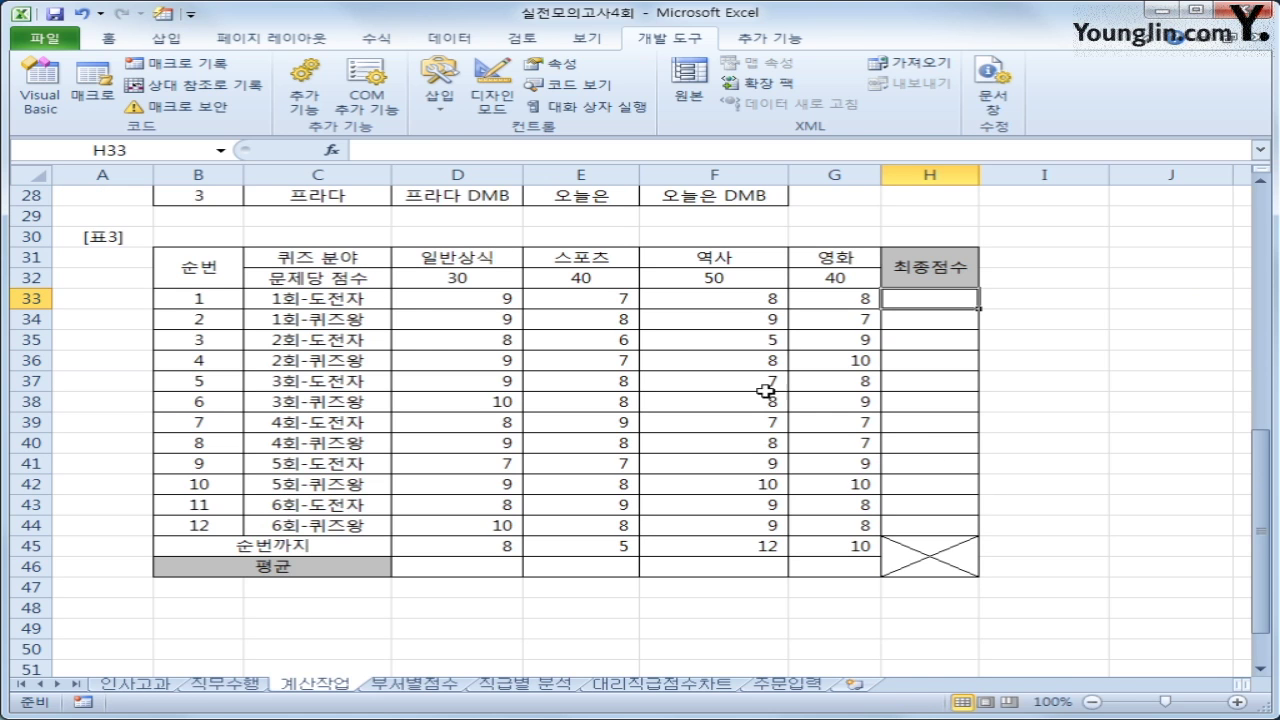
drag(431, 305, 838, 523)
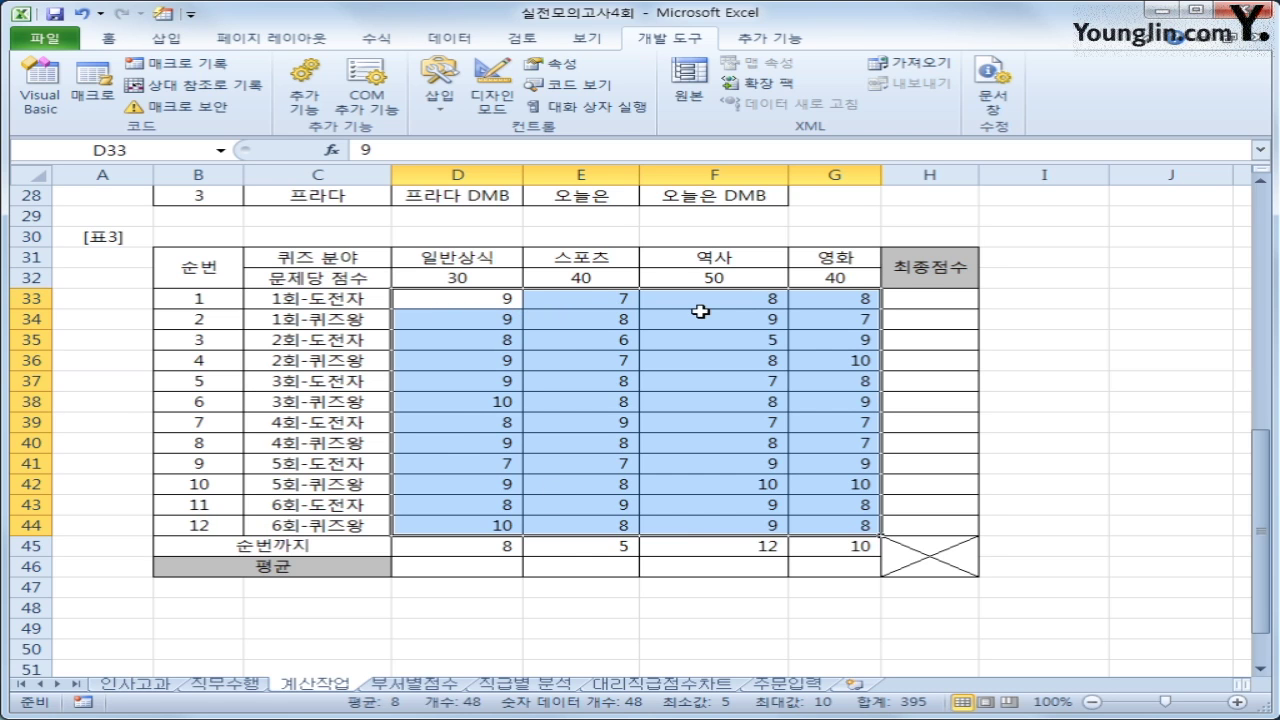
drag(493, 278, 862, 278)
click(471, 297)
drag(471, 297, 801, 307)
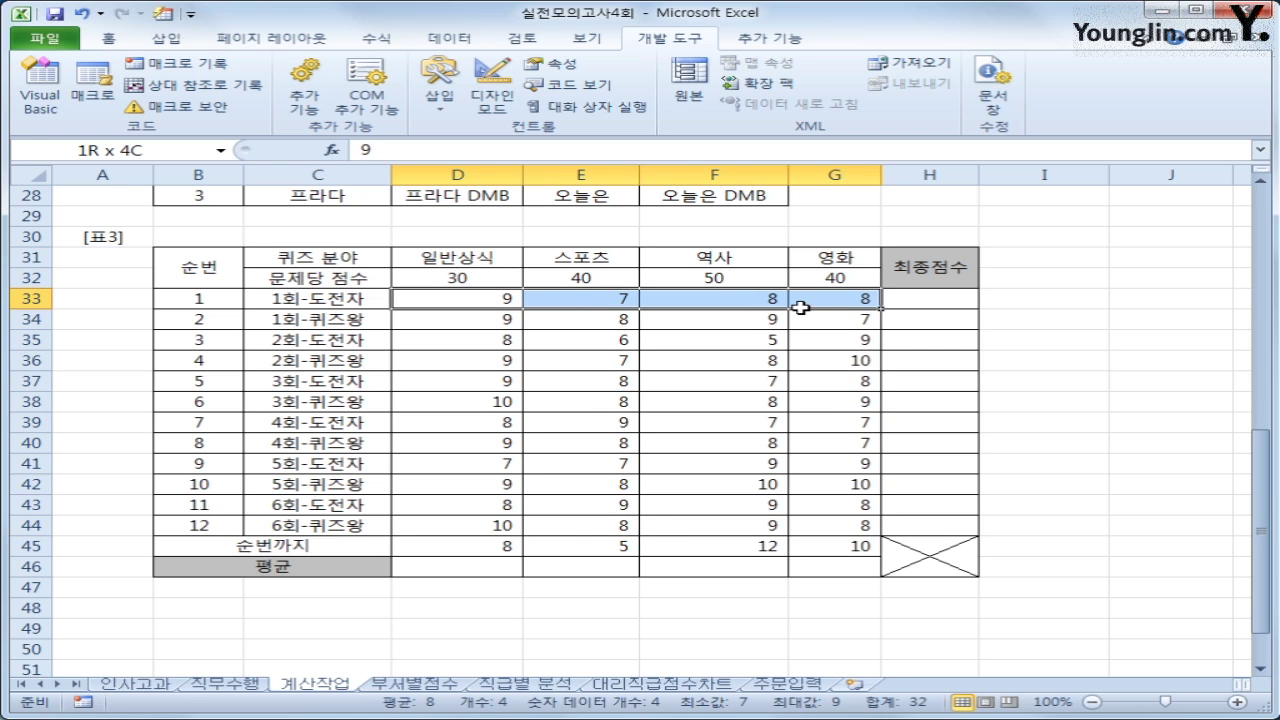
drag(801, 307, 875, 316)
click(907, 305)
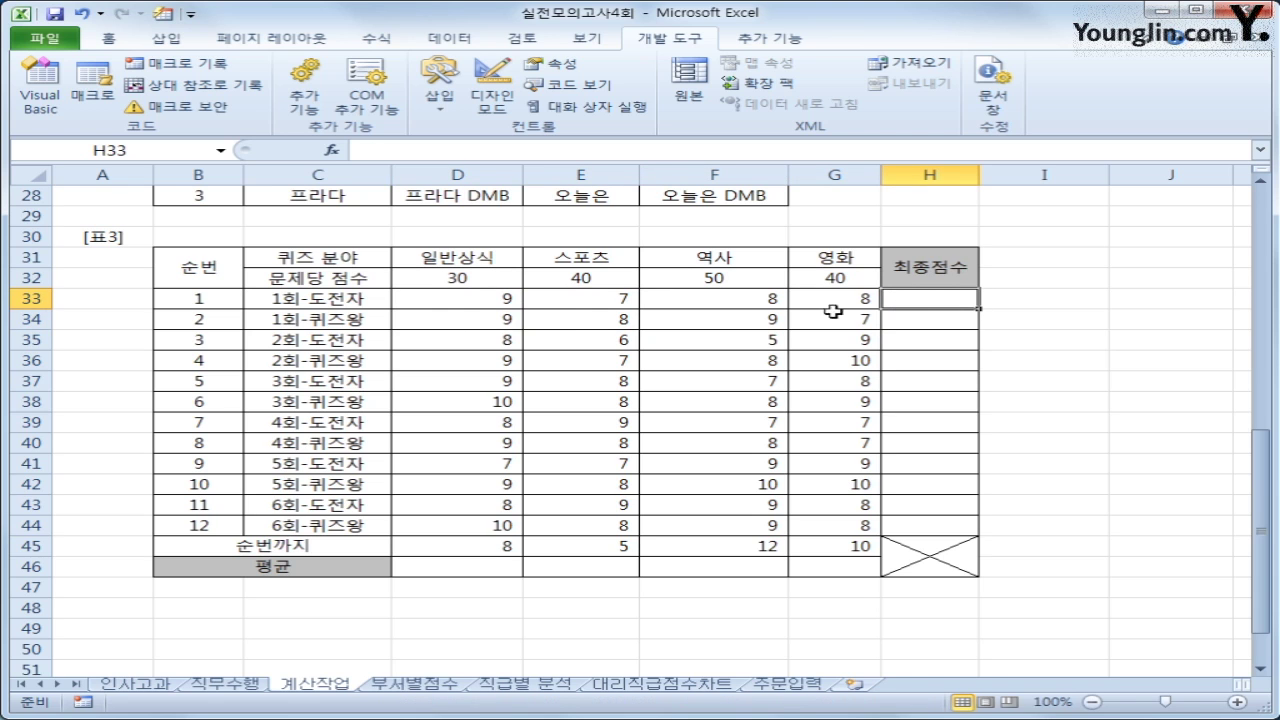
Compare each quiz count in D33:G33 with its 문제당 점수 in D32:G32
click(472, 300)
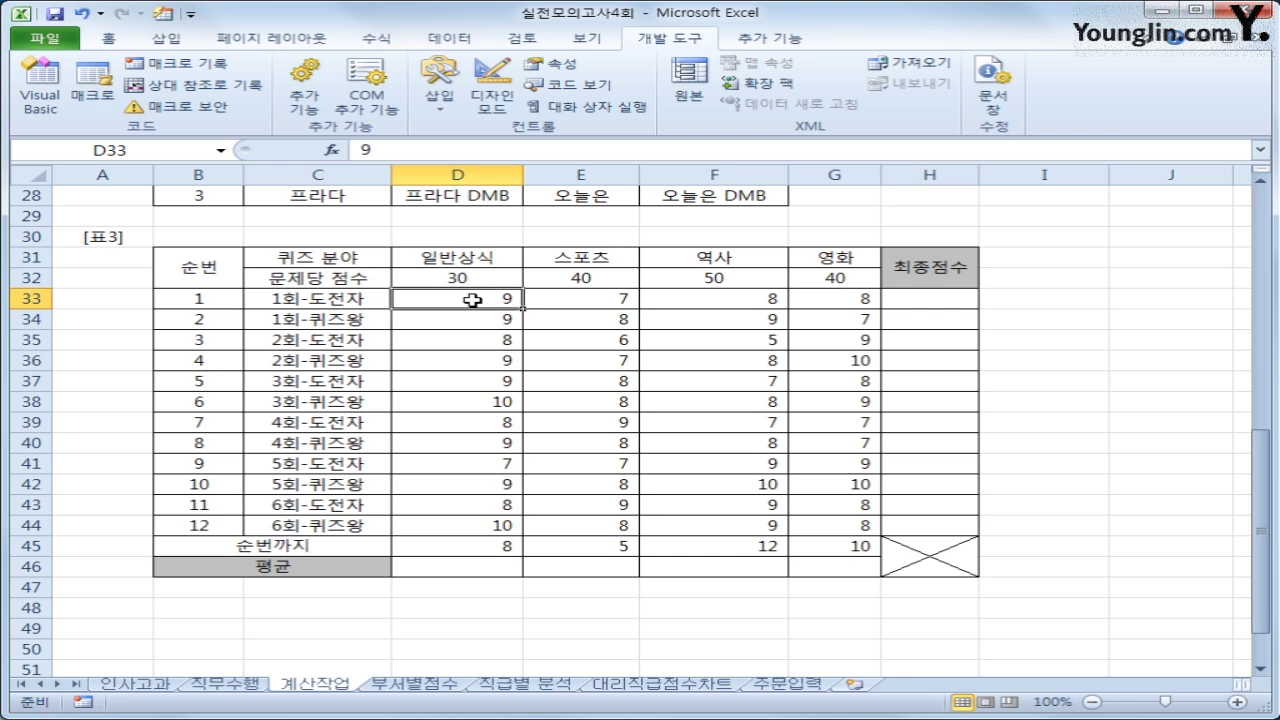
click(476, 279)
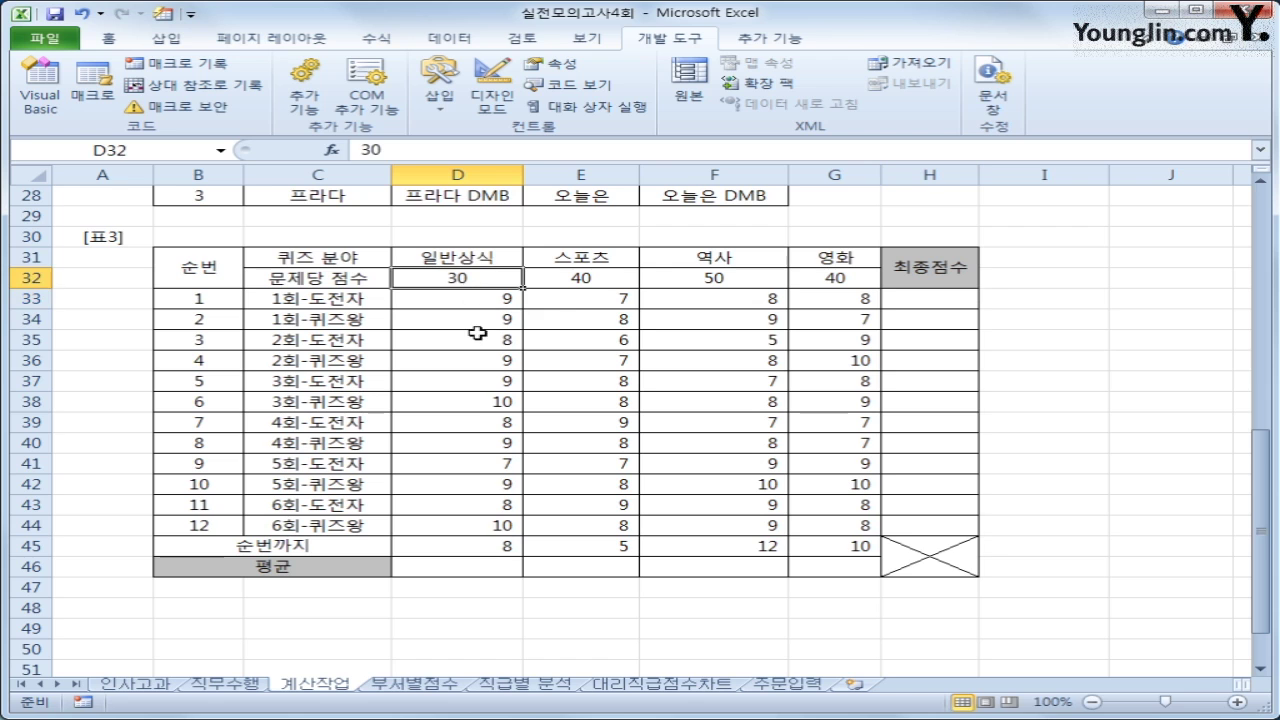
click(611, 299)
click(587, 279)
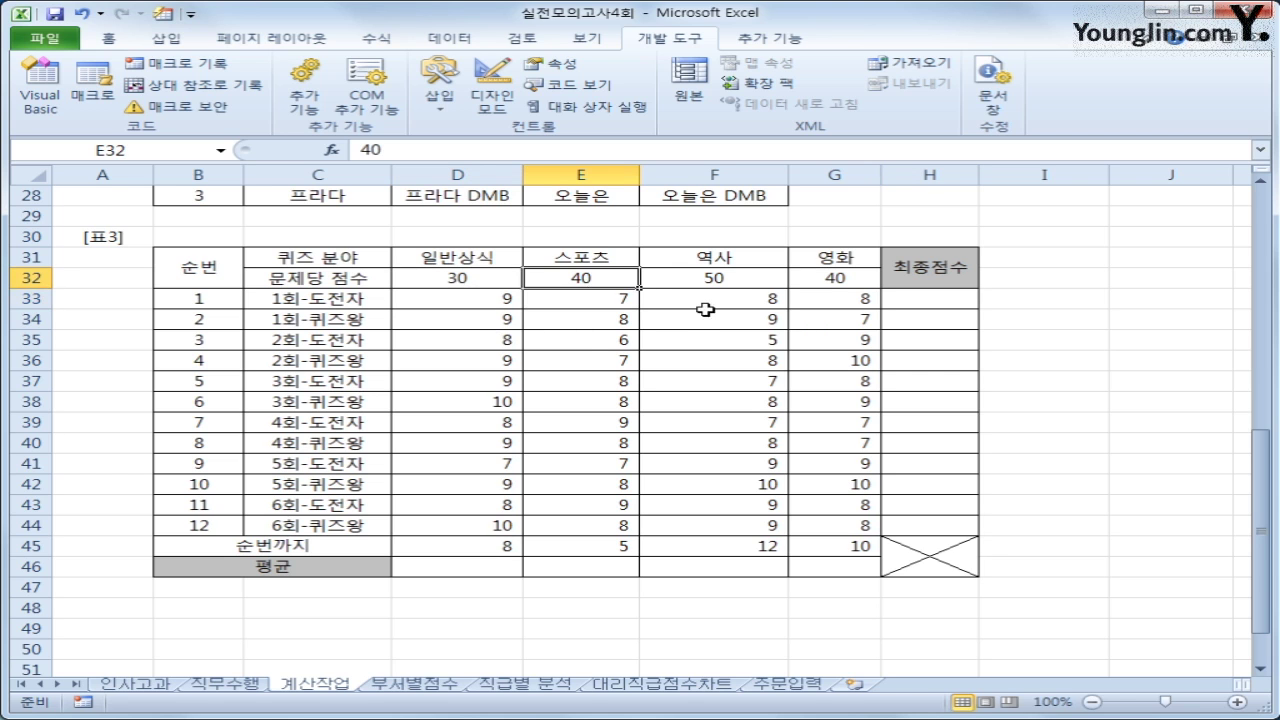
click(705, 303)
click(724, 280)
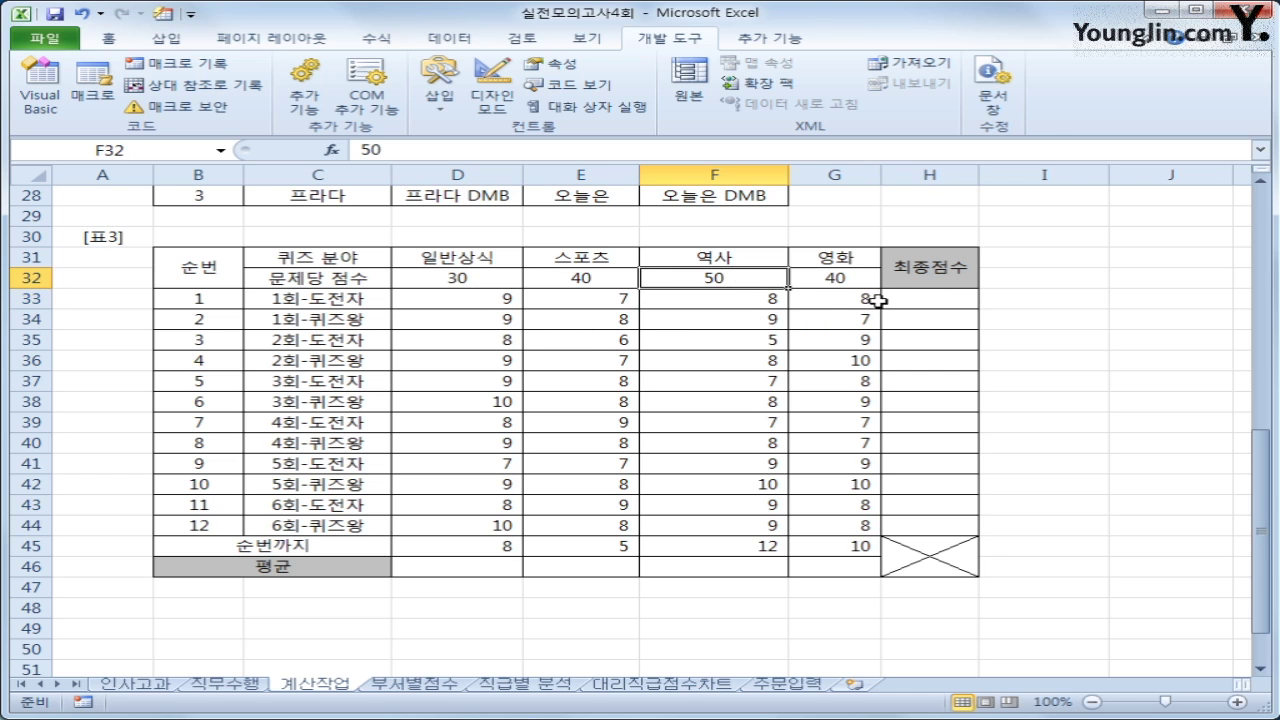
click(868, 302)
click(860, 281)
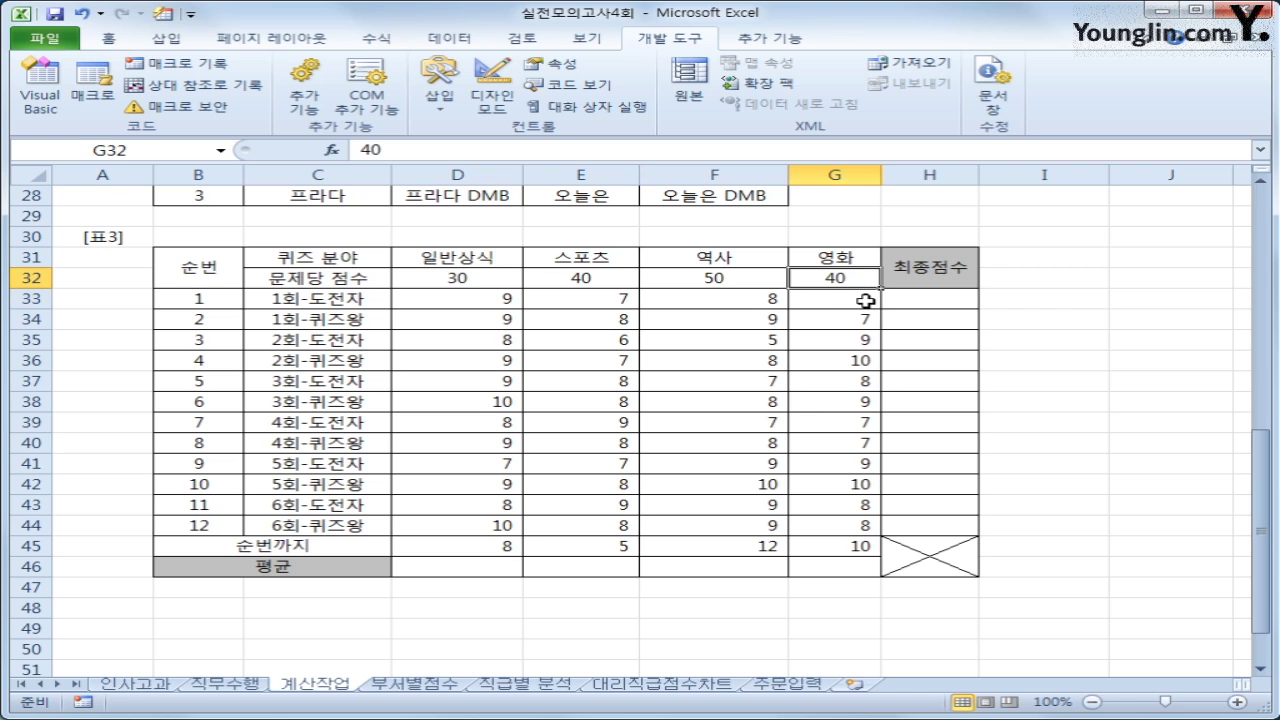
Enter the array formula =SUM(D33:G33*$D$32:$G$32) in H33 and fill it down through H44
click(900, 299)
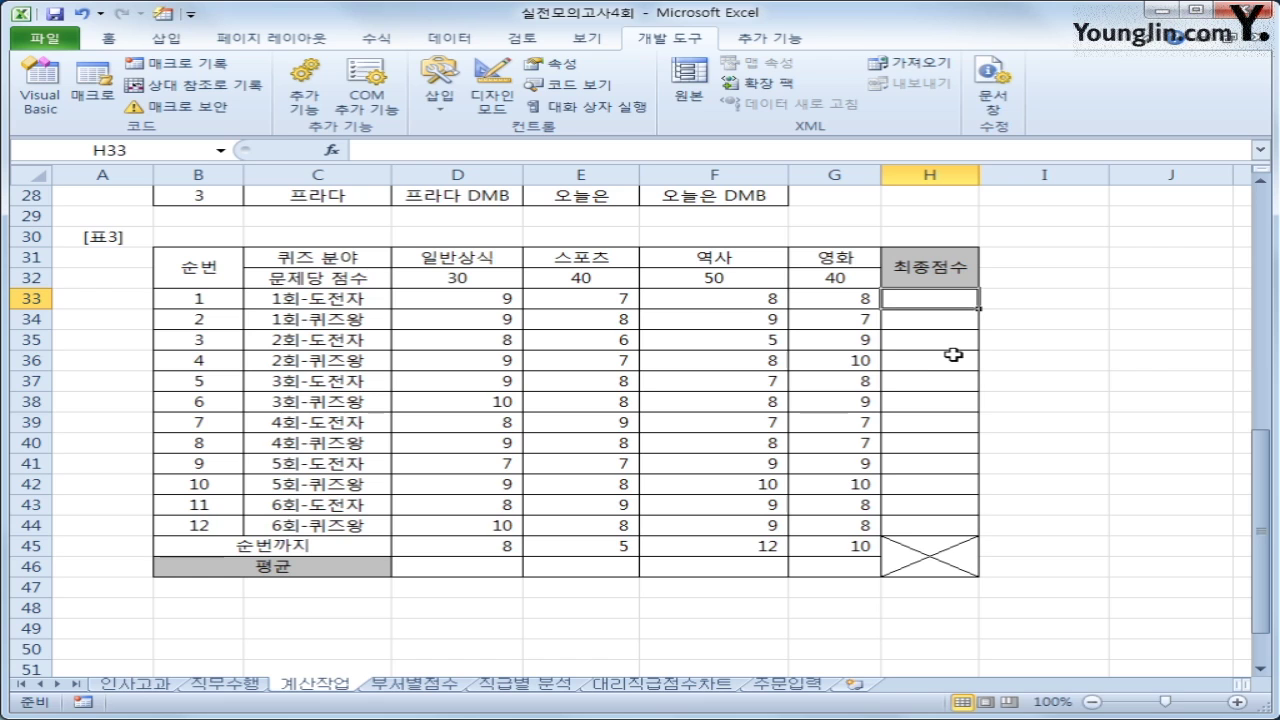
text(=)
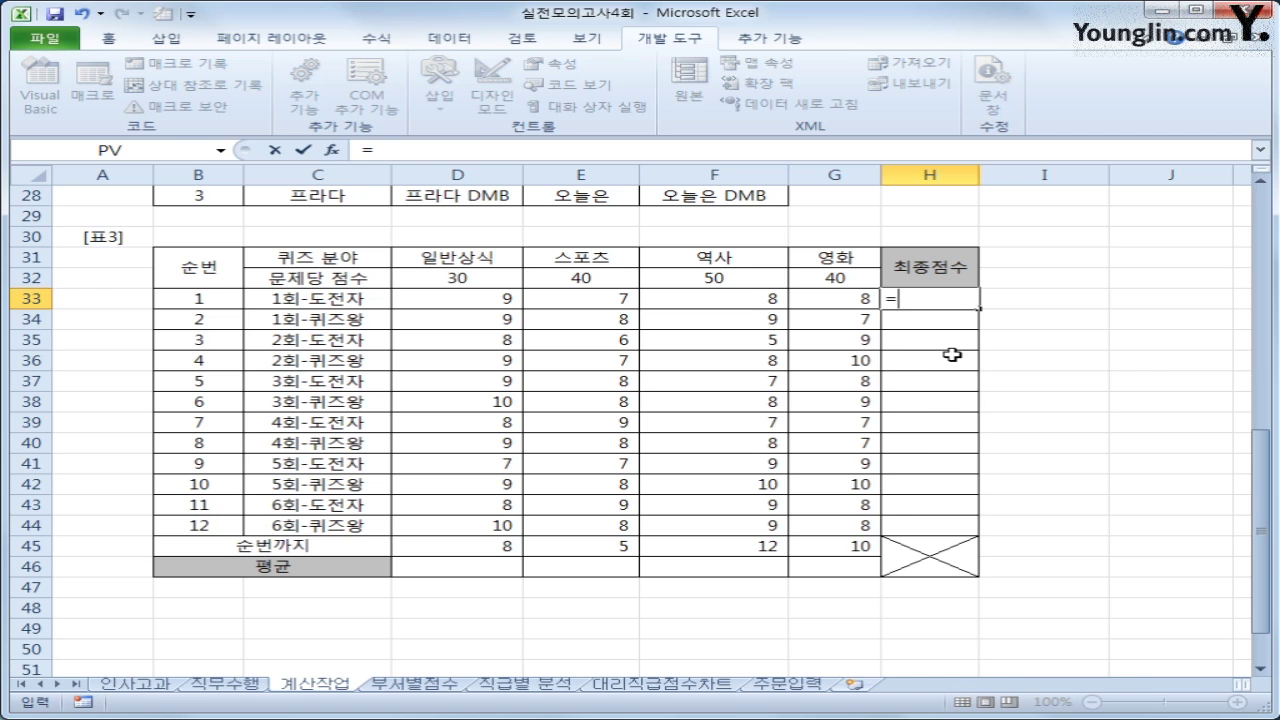
text(sum()
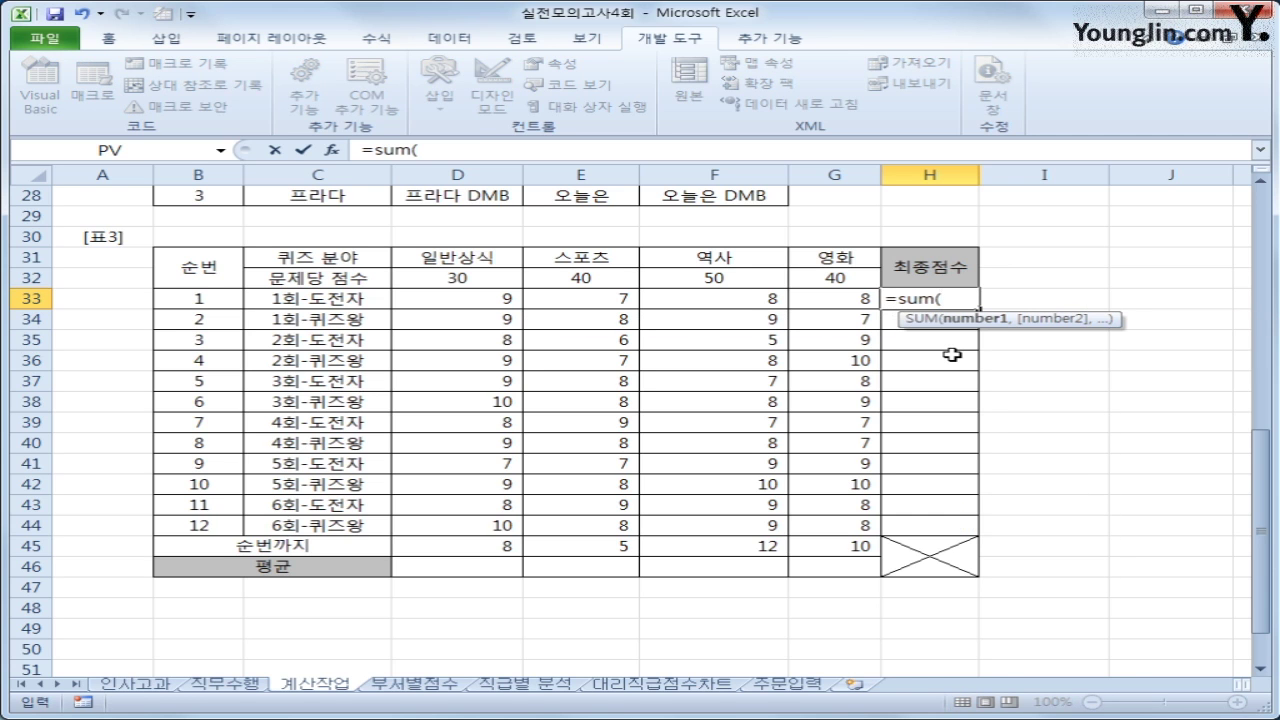
drag(466, 298, 805, 304)
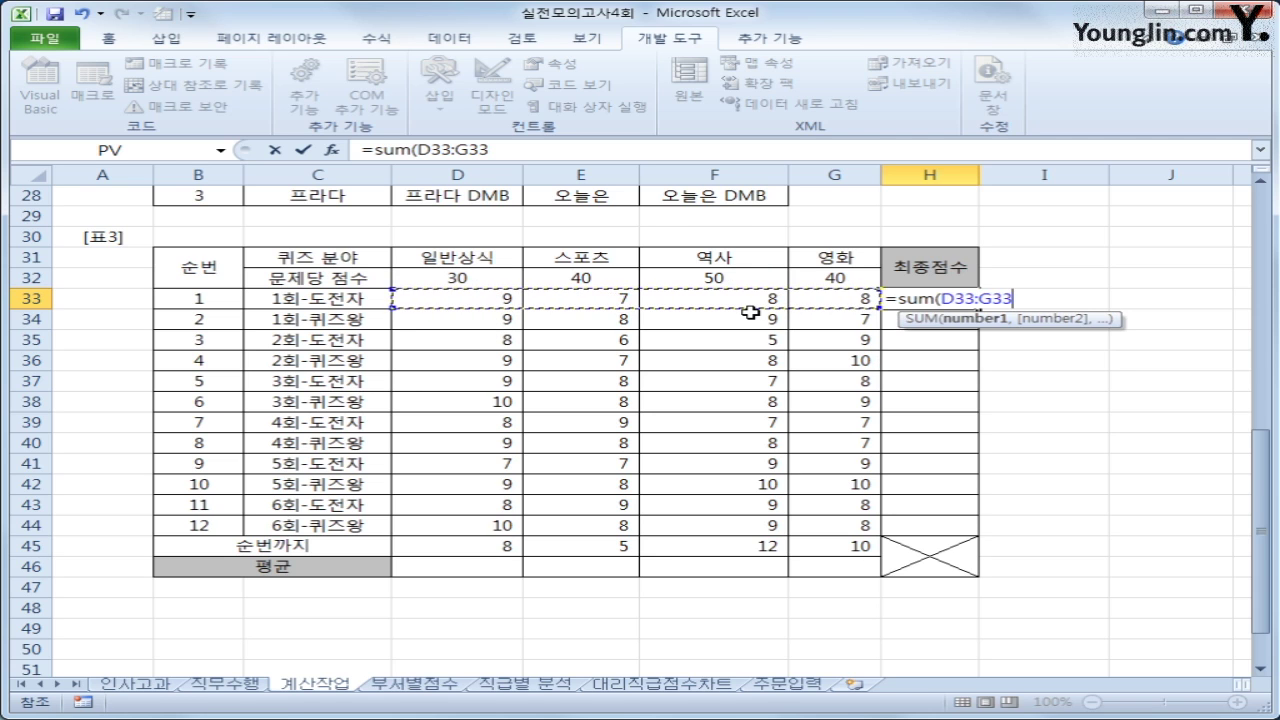
text(*)
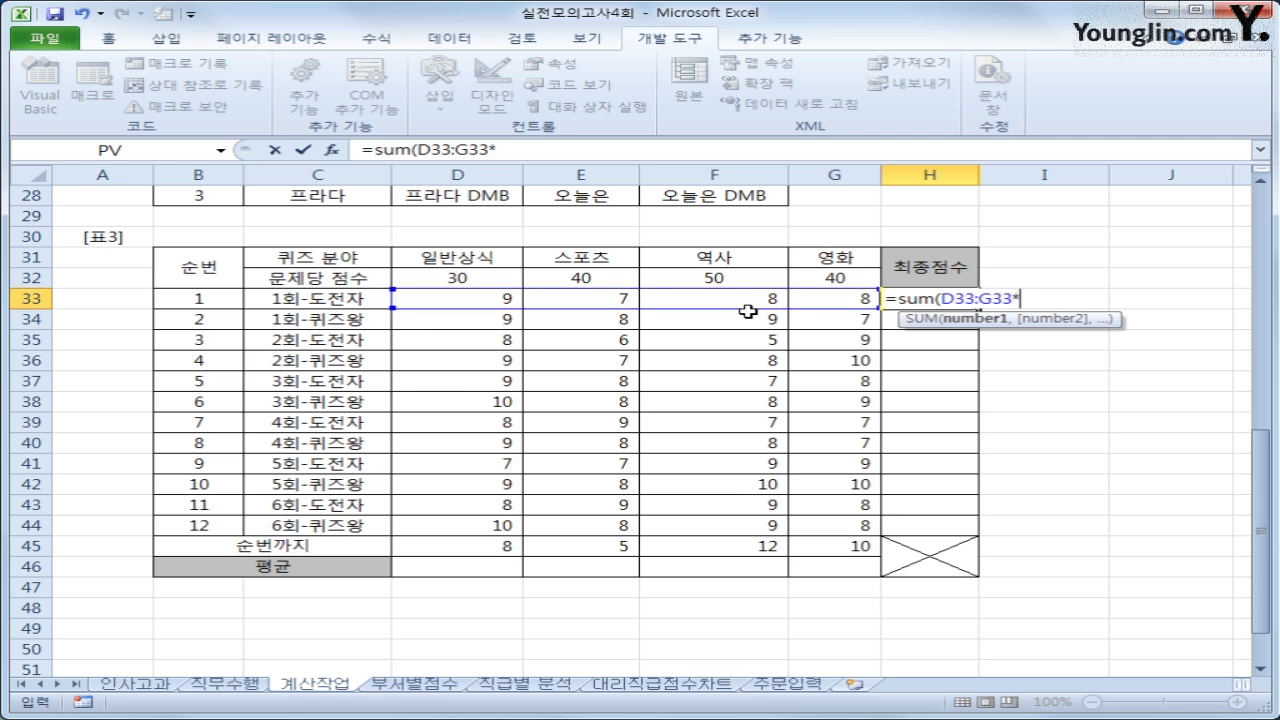
drag(486, 278, 794, 281)
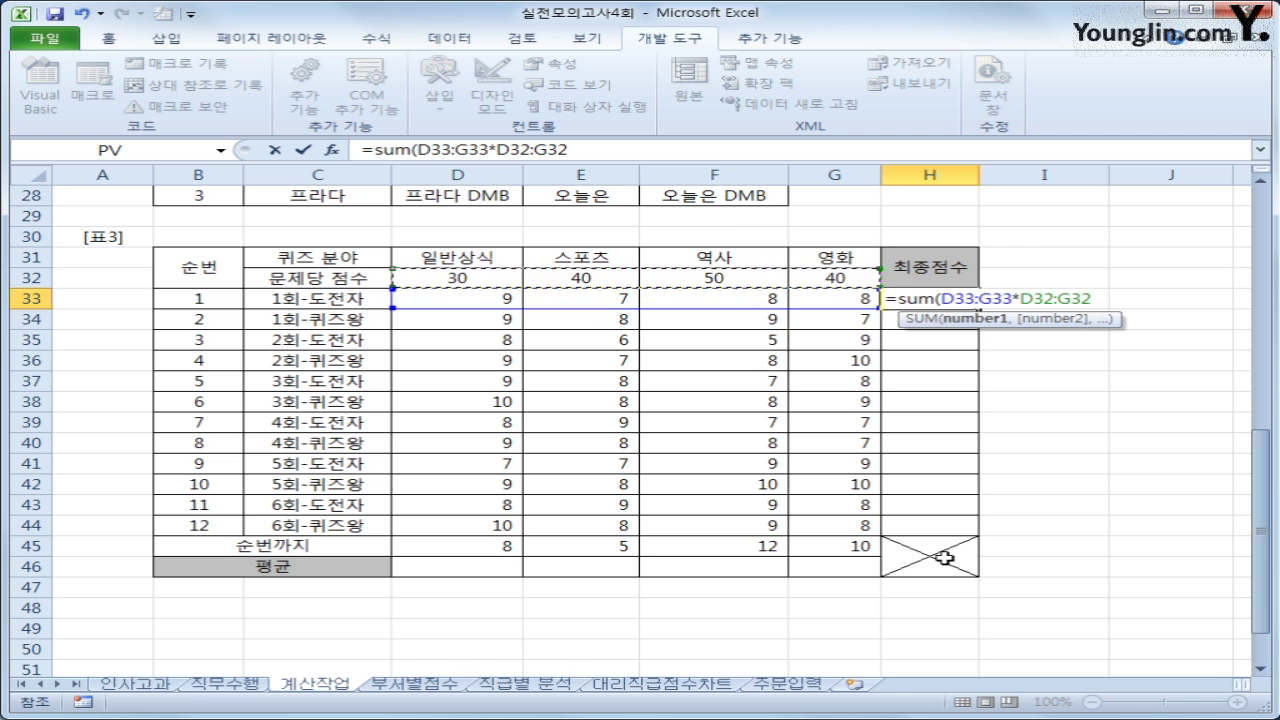
key(F4)
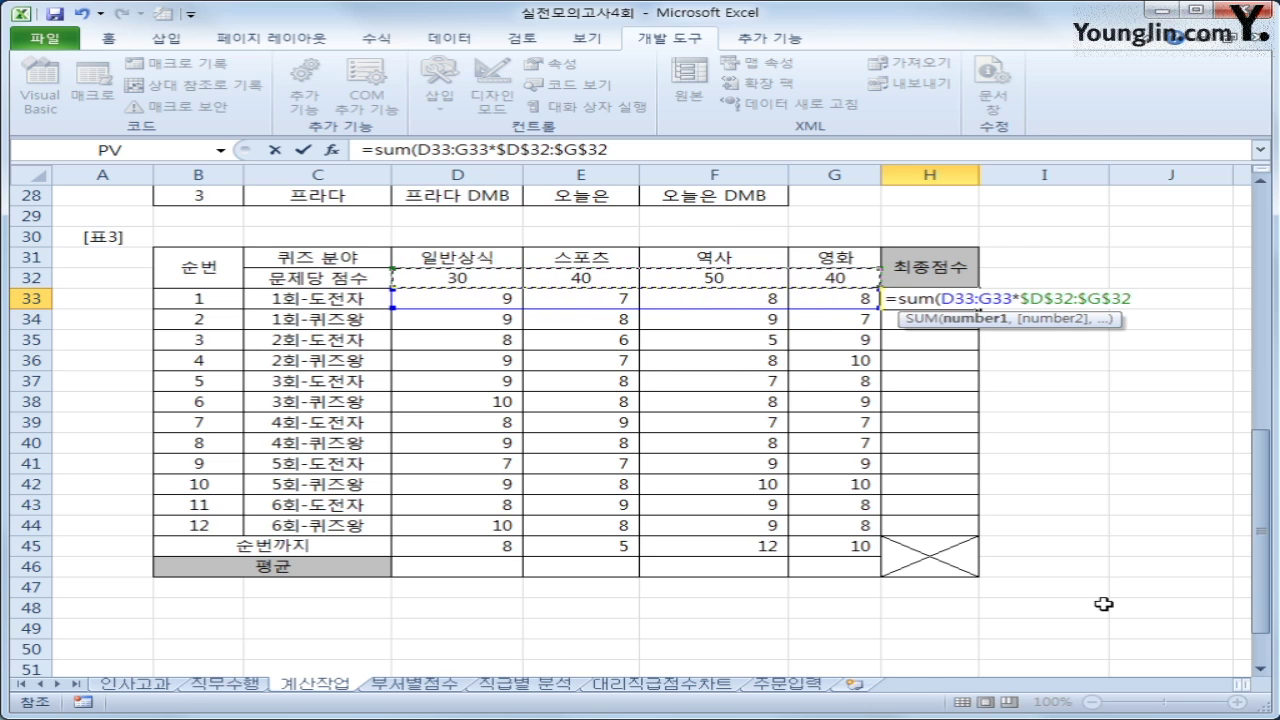
text())
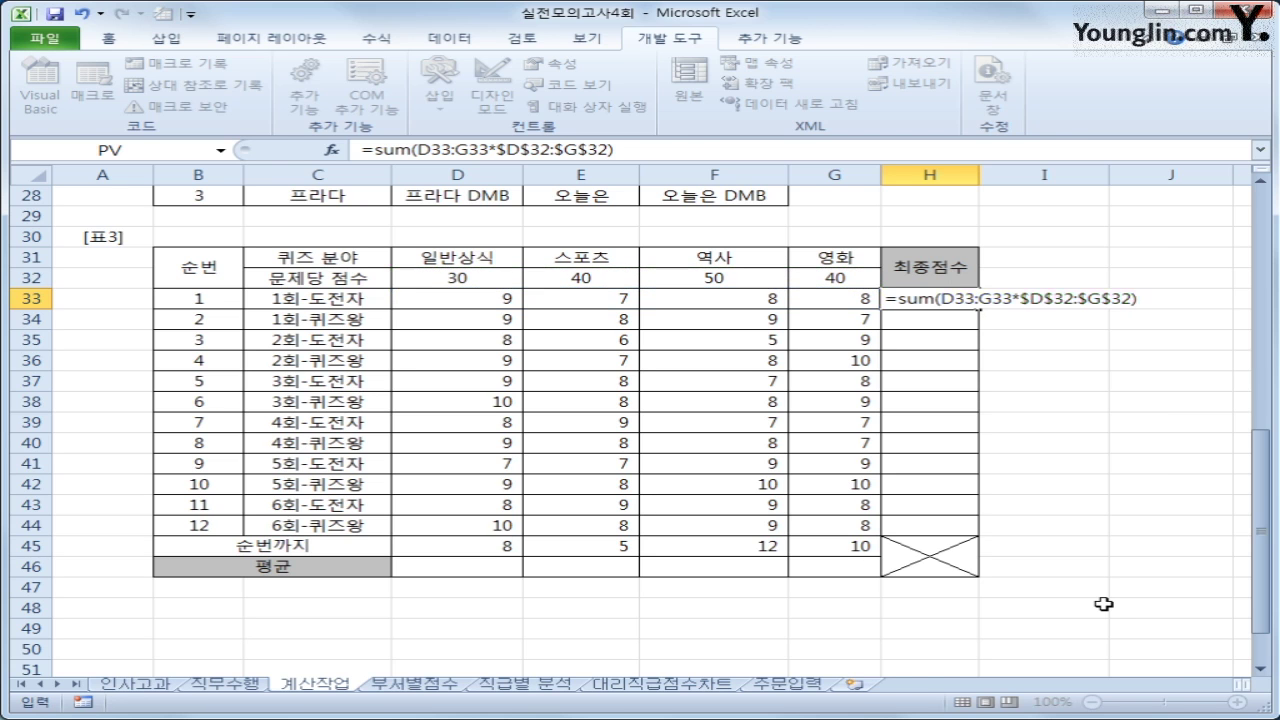
key(ctrl+shift+Return)
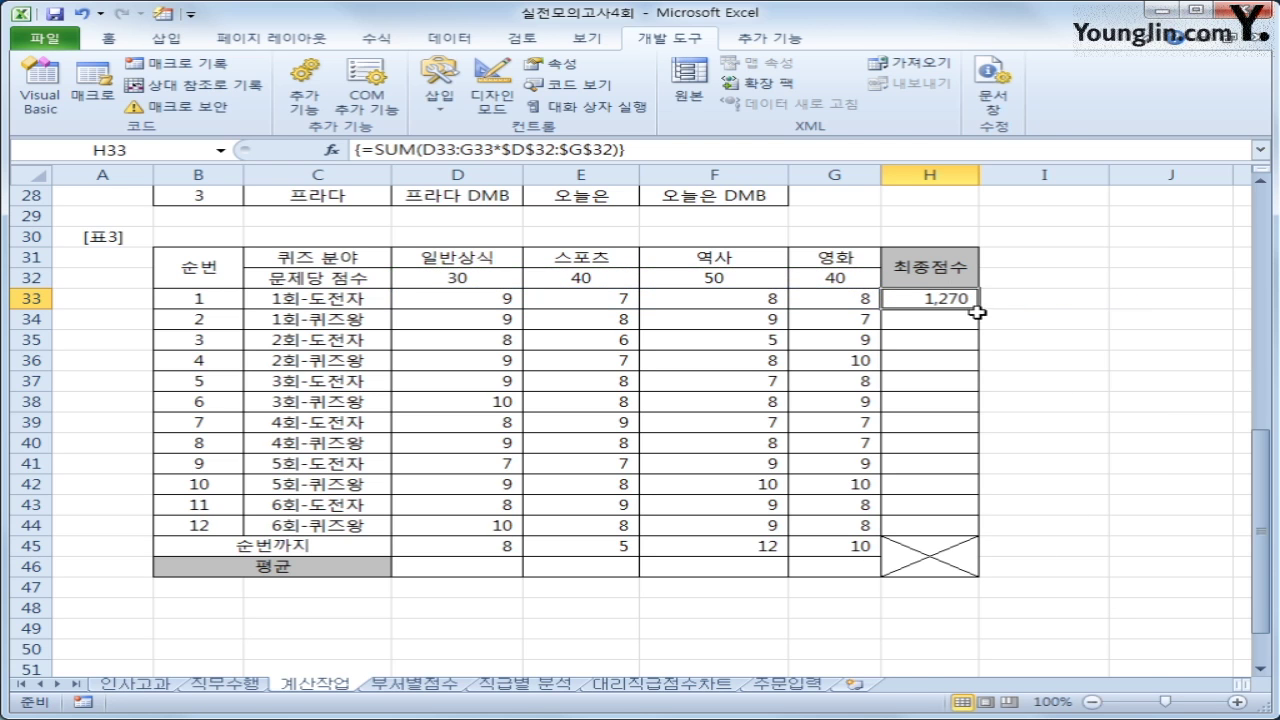
drag(980, 308, 956, 540)
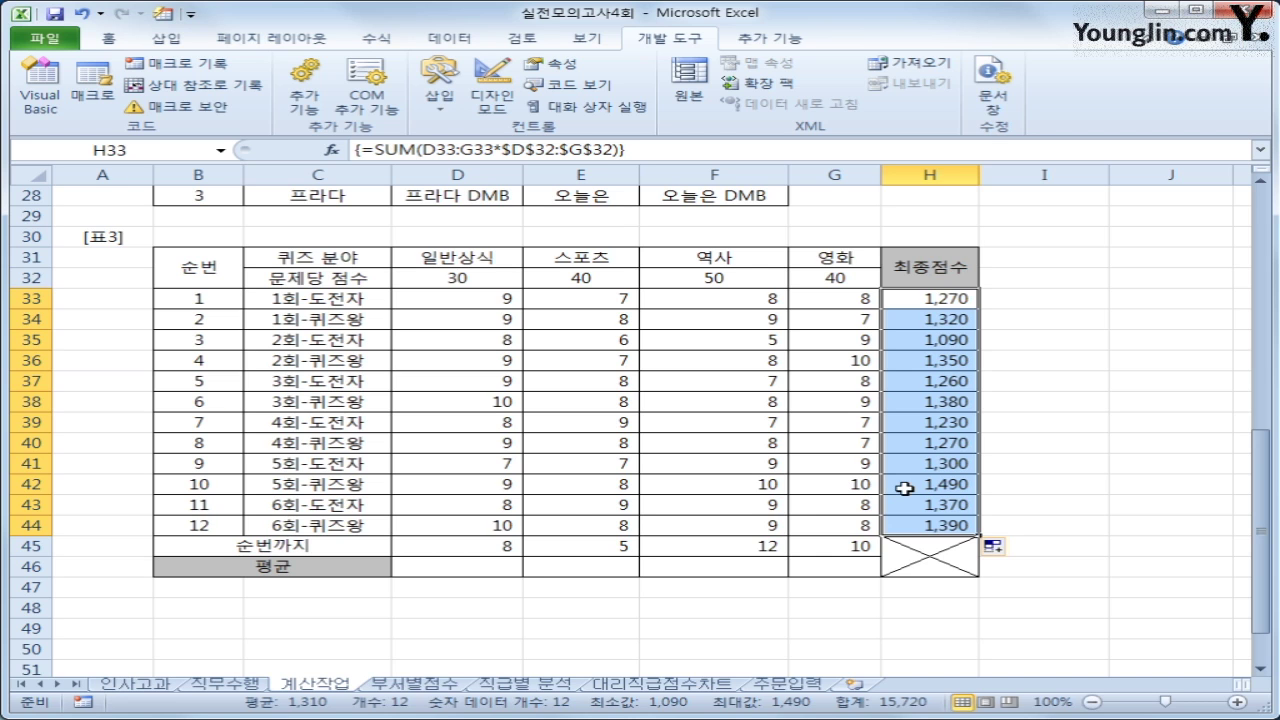
Compare the 순번까지 values in D45:F45 with the quiz-count rows each one covers from row 33 down
click(481, 566)
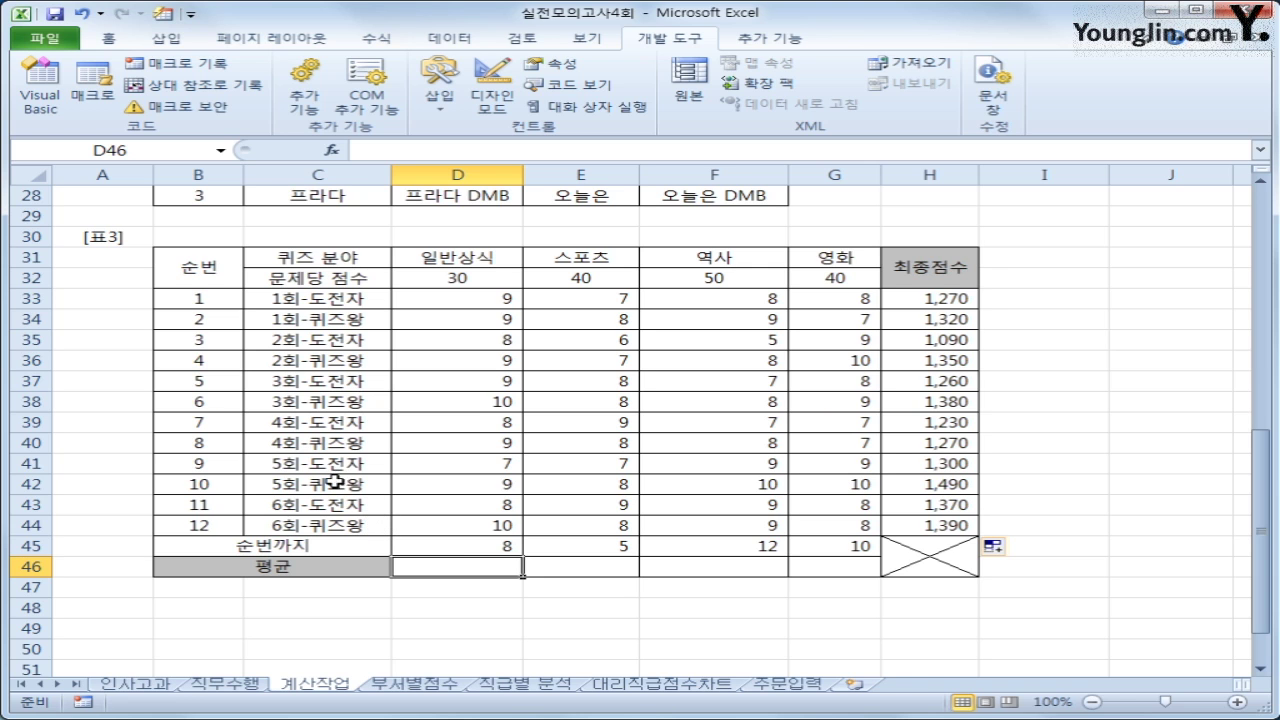
click(464, 546)
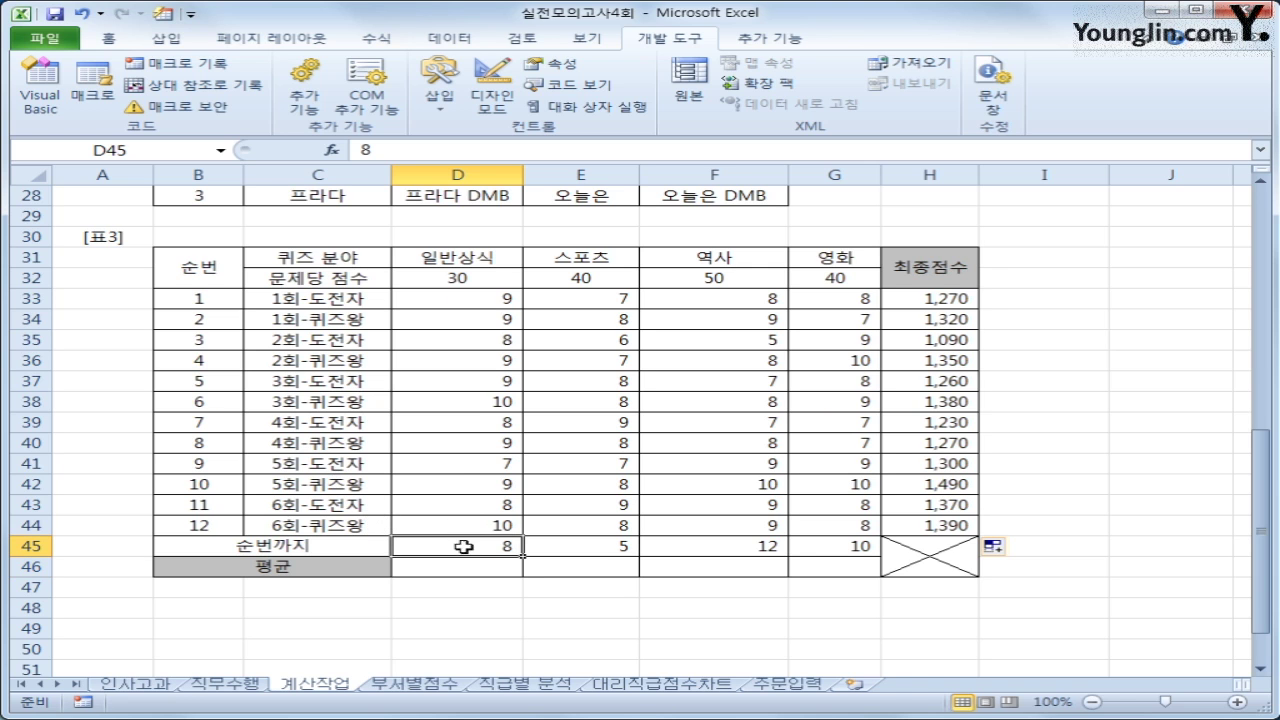
drag(467, 306, 431, 438)
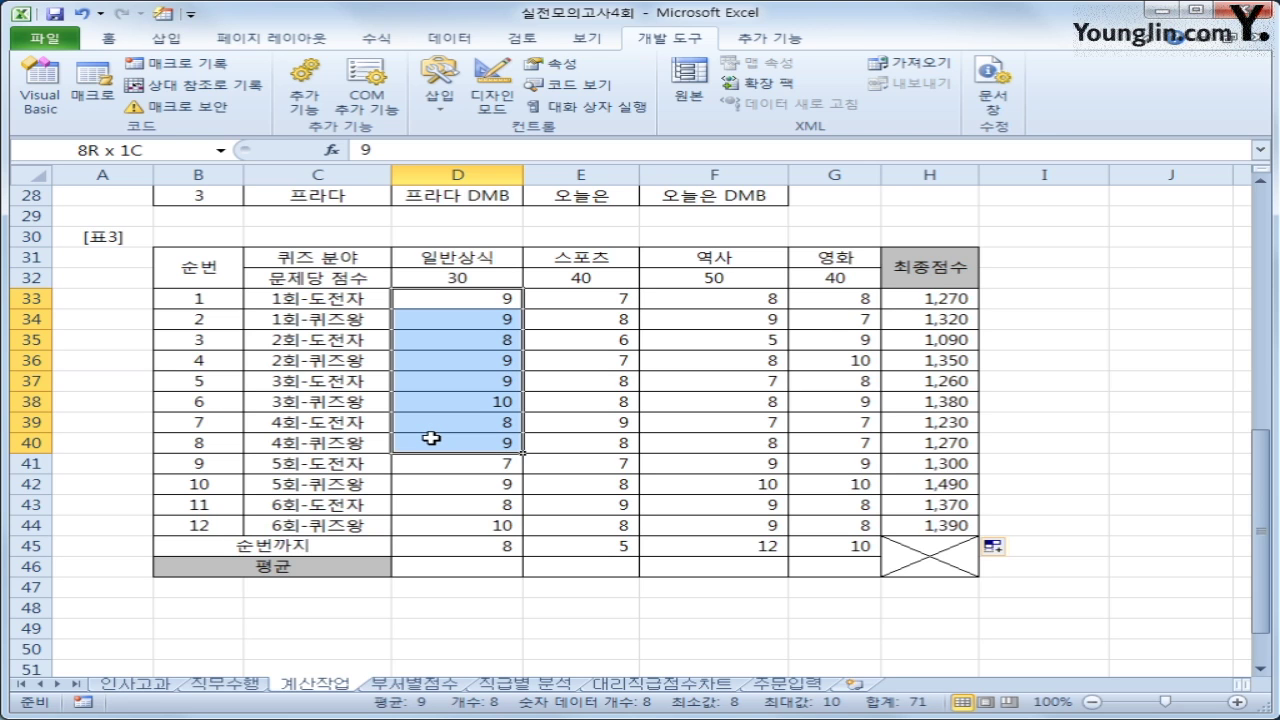
drag(431, 438, 431, 438)
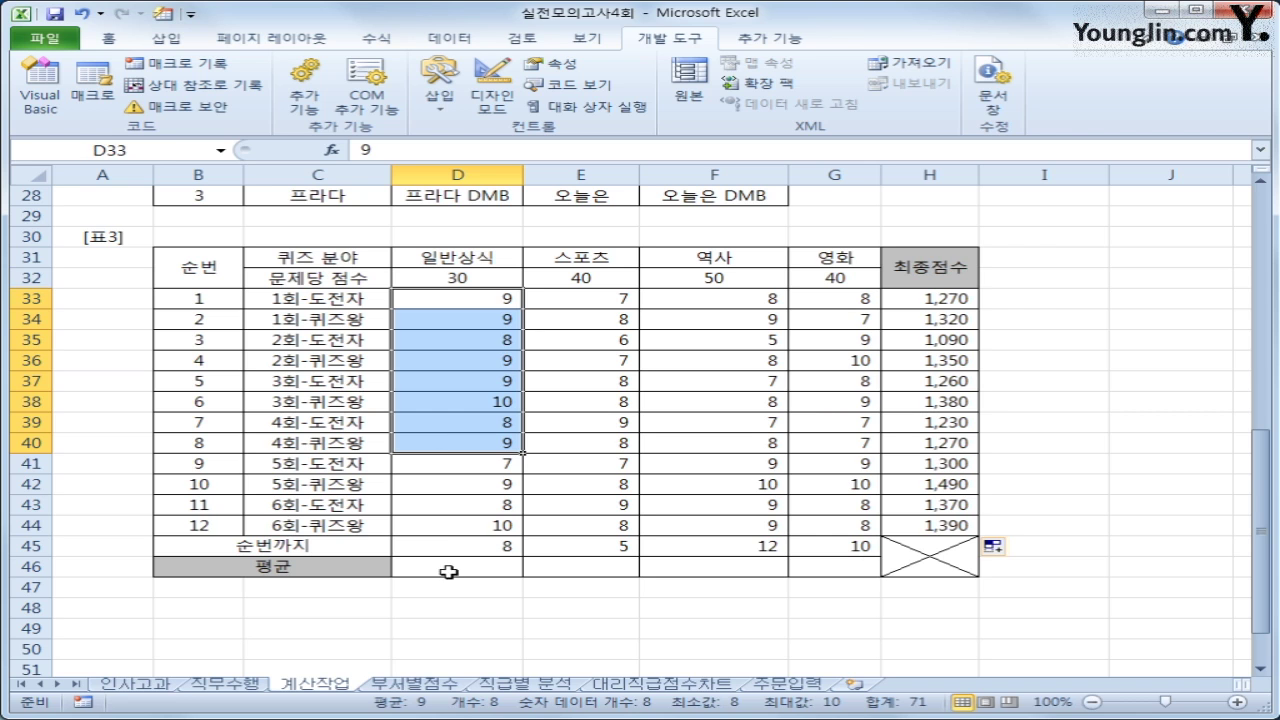
click(620, 545)
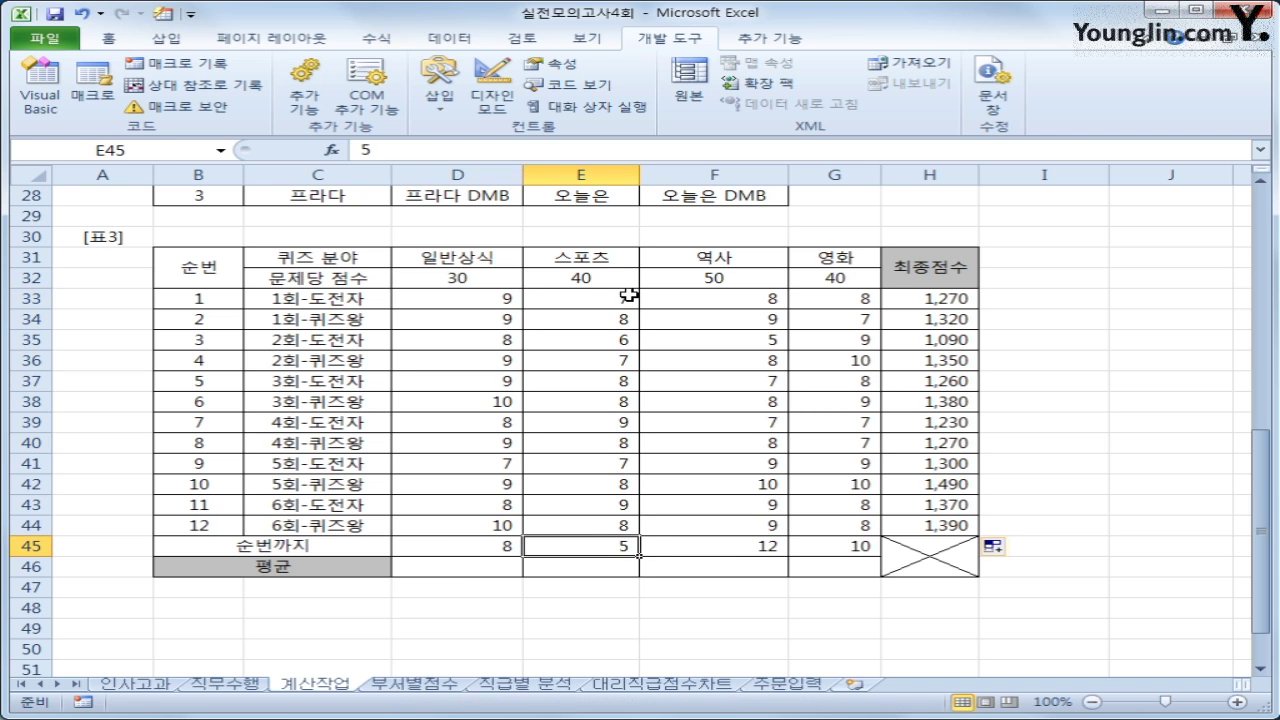
drag(623, 295, 590, 380)
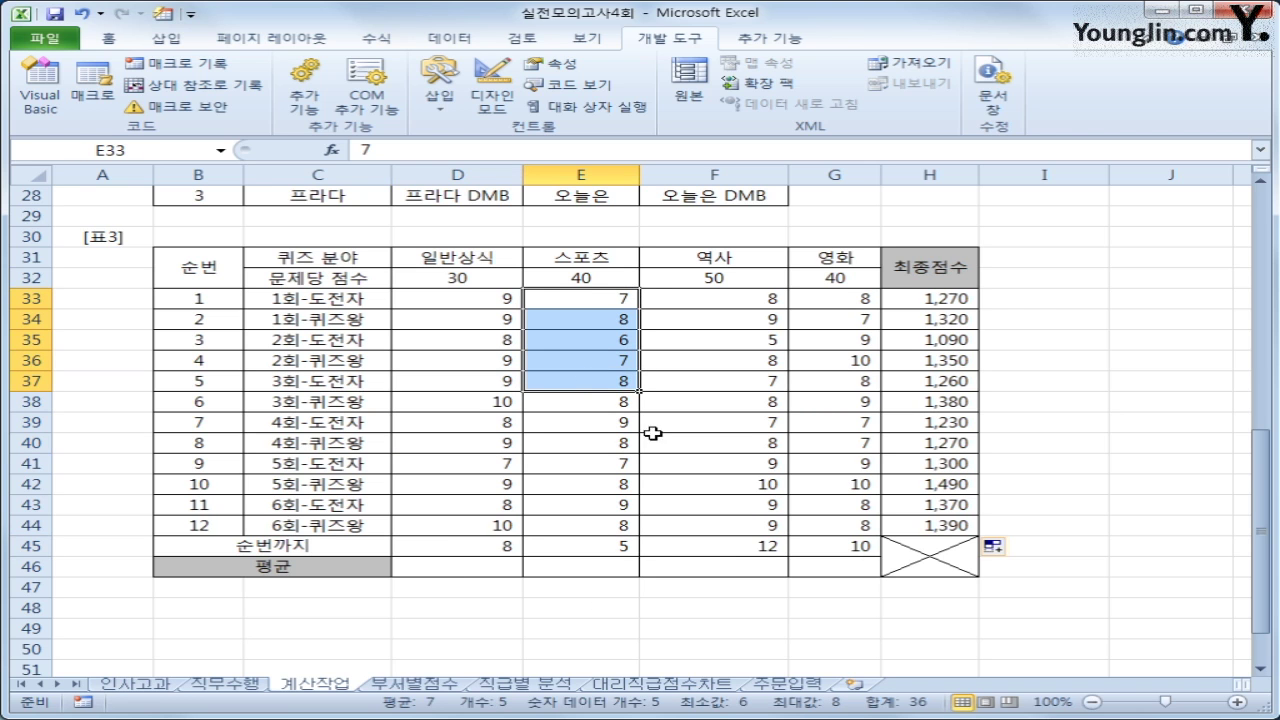
click(762, 540)
drag(723, 297, 700, 535)
click(700, 571)
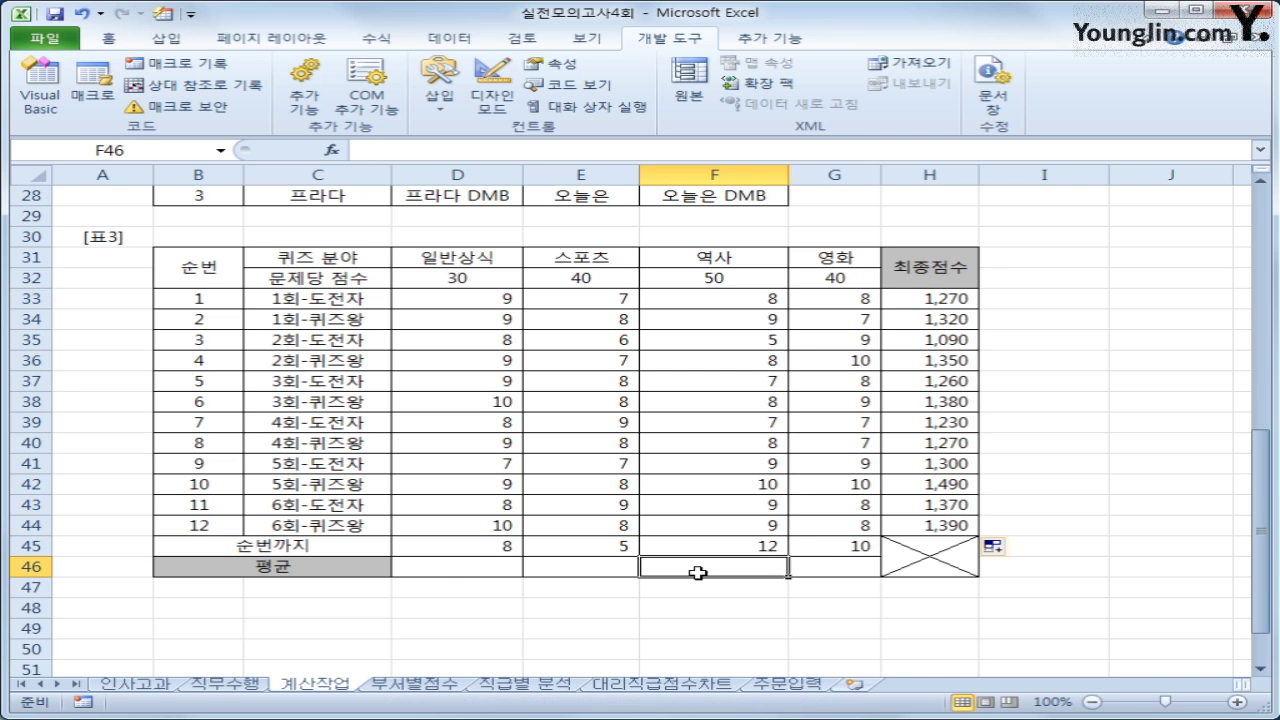
Start an AVERAGE formula in D46 whose range begins at D33, leaving the end of the range open after the colon
click(450, 571)
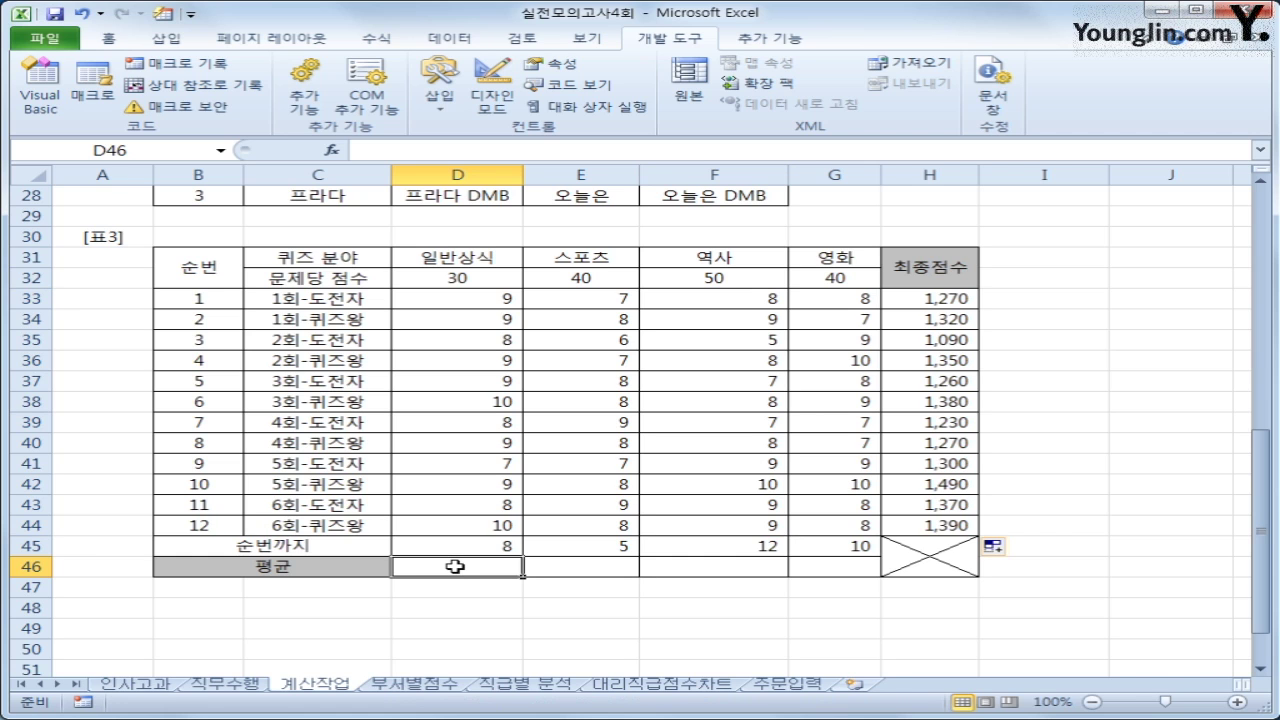
text(=)
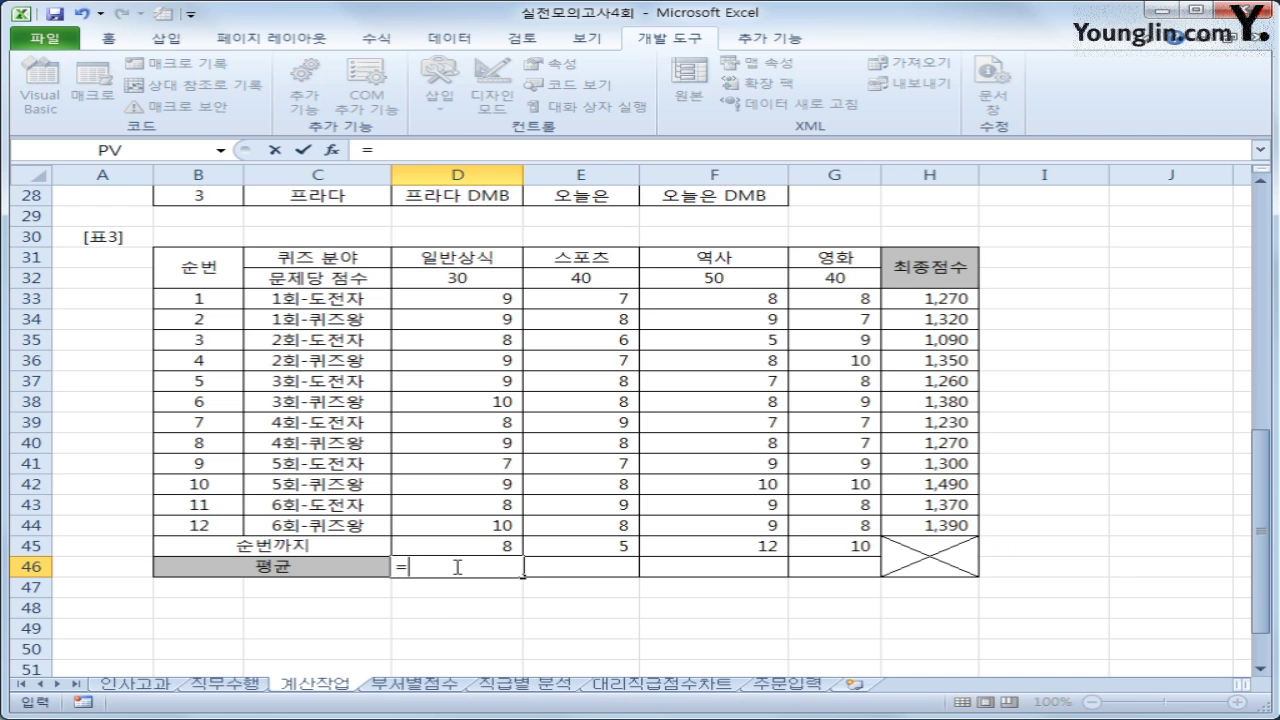
text(av)
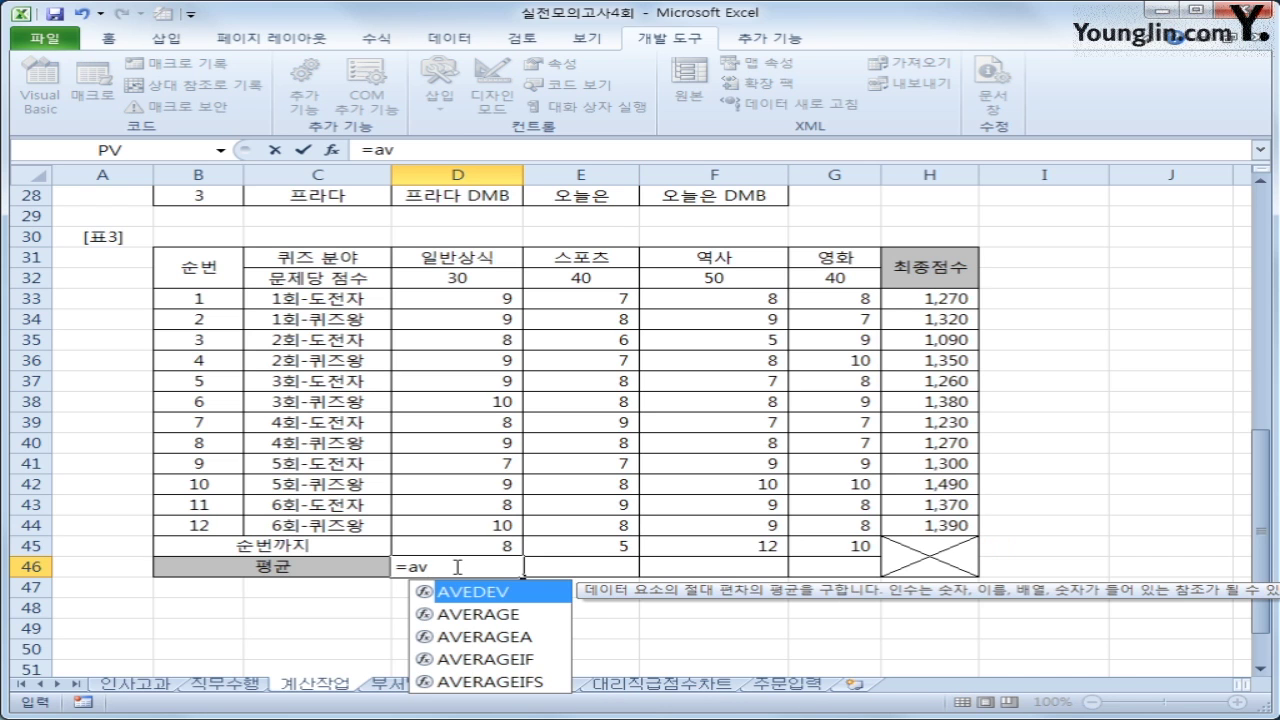
key(Down)
key(Tab)
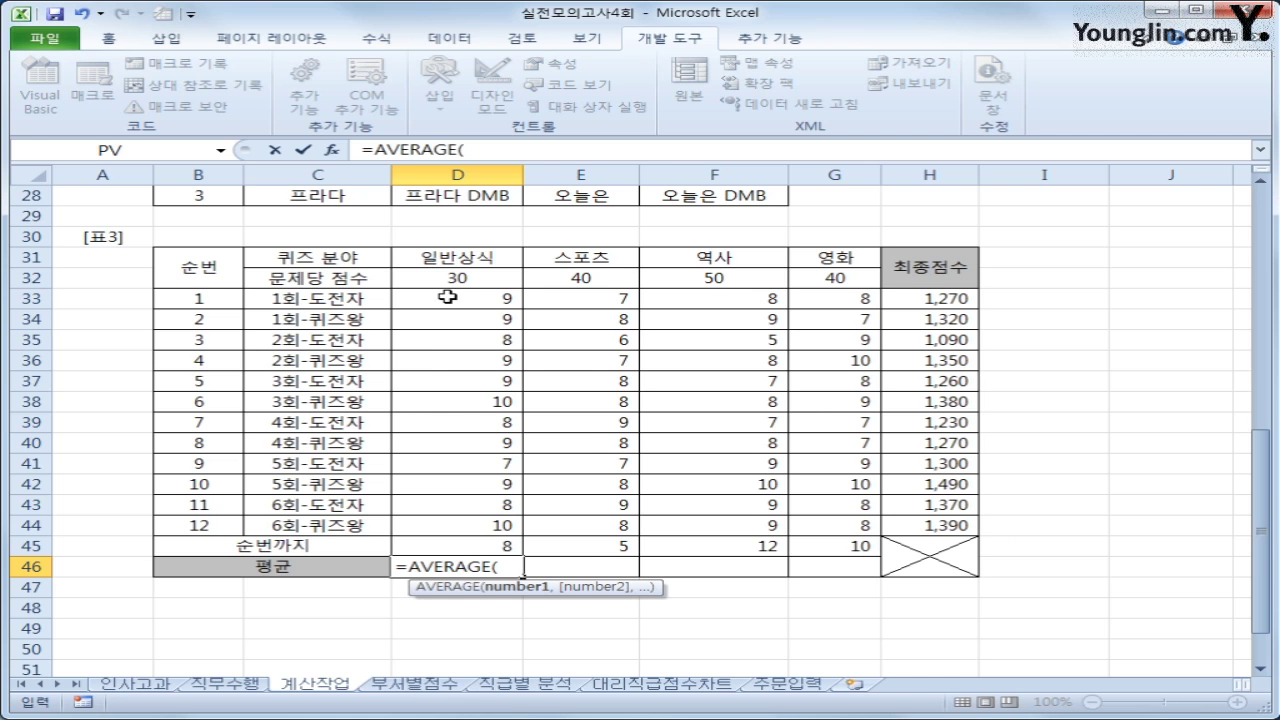
drag(448, 298, 450, 452)
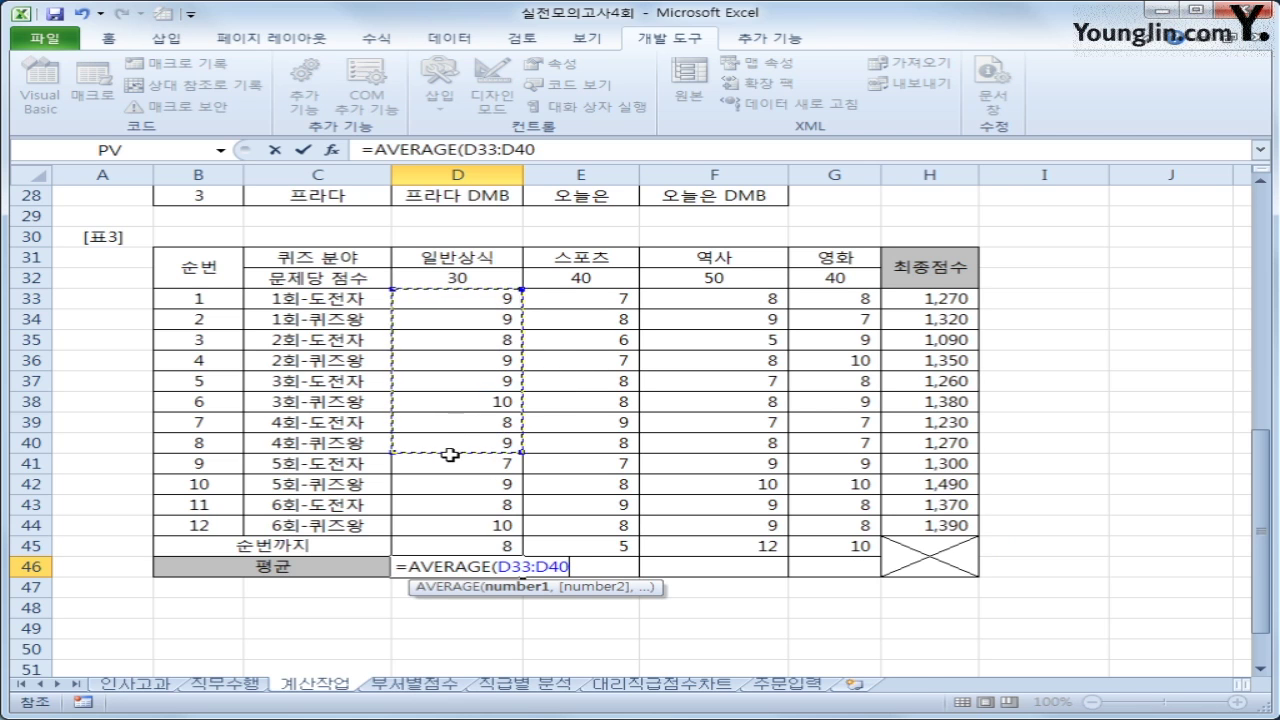
click(450, 296)
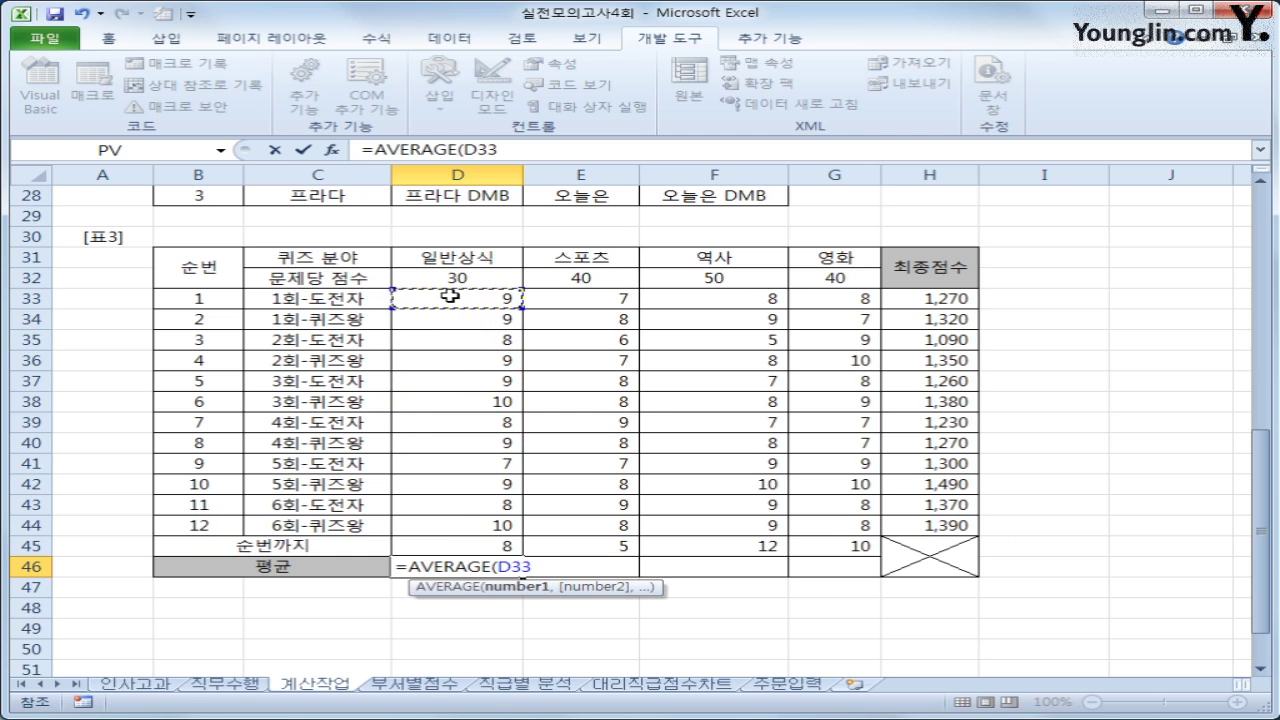
key(F8)
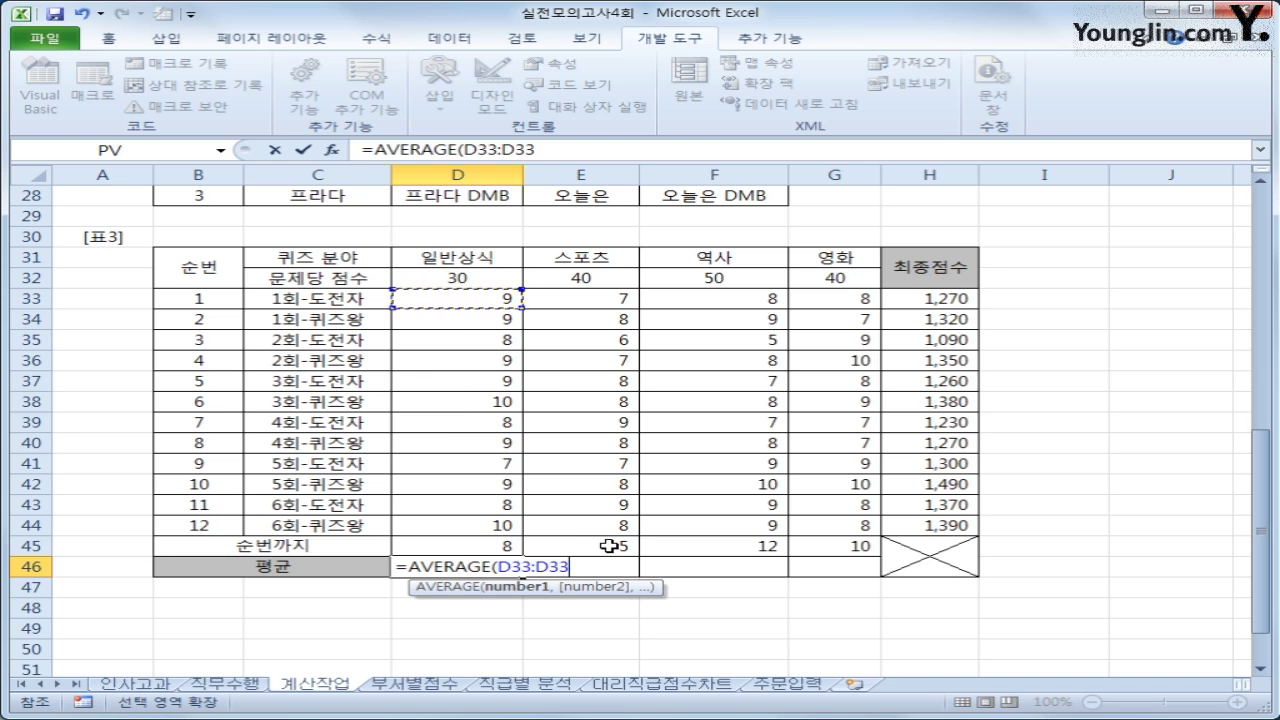
key(BackSpace)
key(BackSpace)
key(BackSpace)
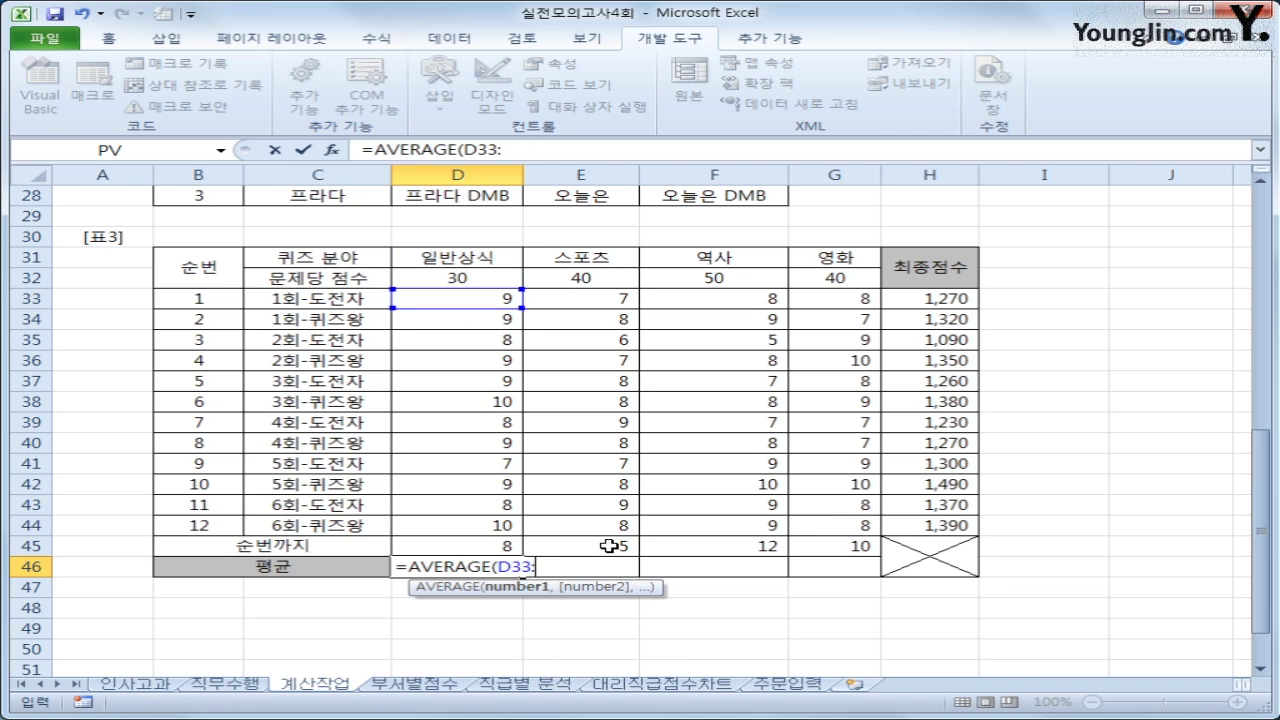
Add OFFSET as the end of the D46 range, with D33 as its reference and D45-1 as its rows argument
text(off)
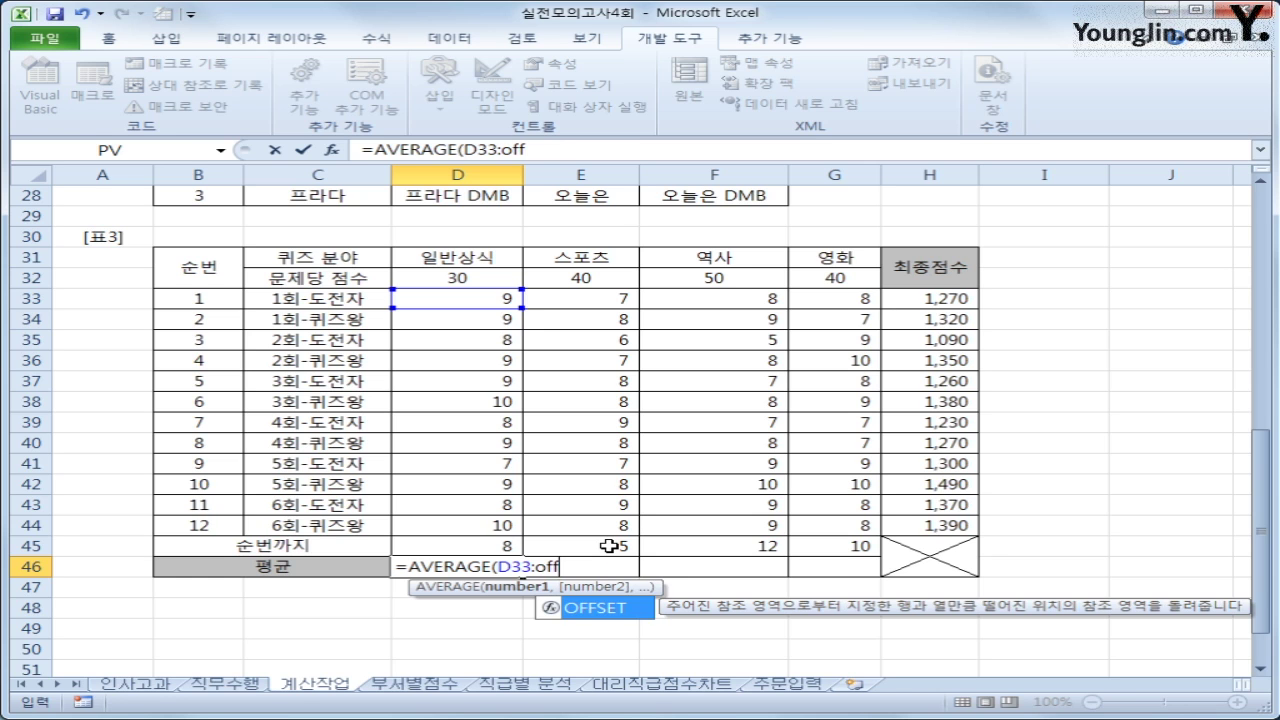
key(Tab)
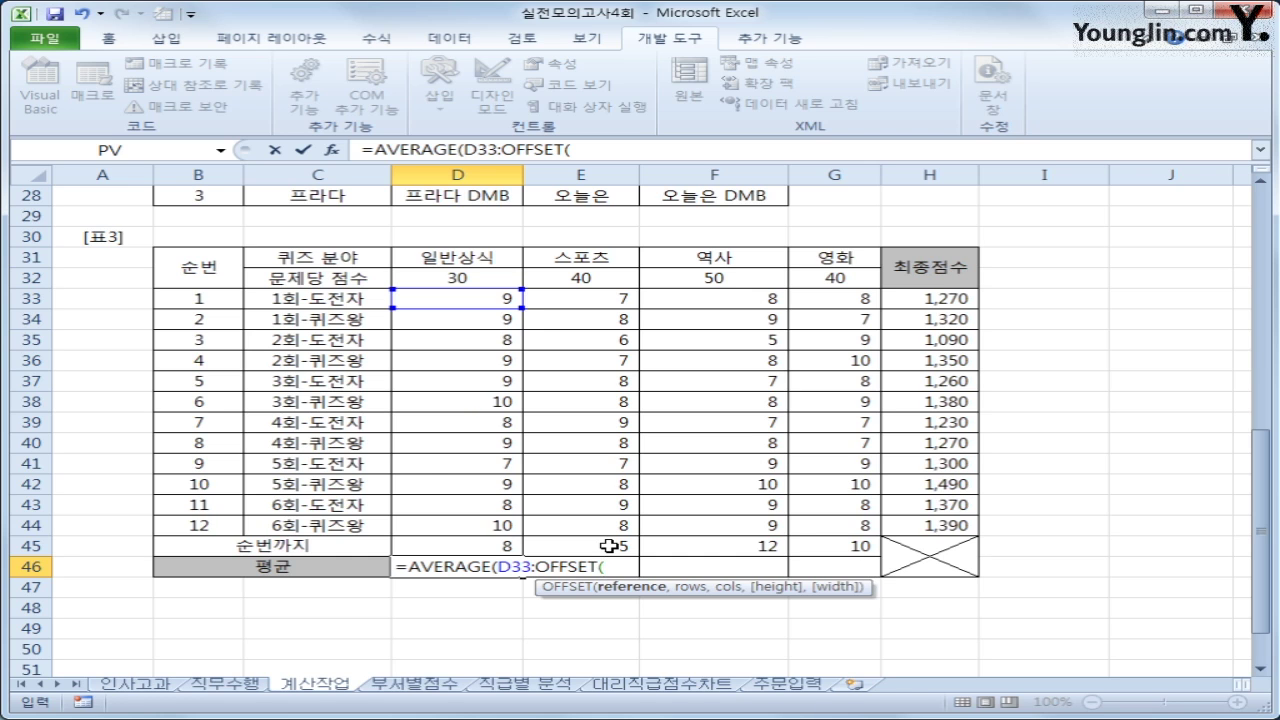
click(466, 301)
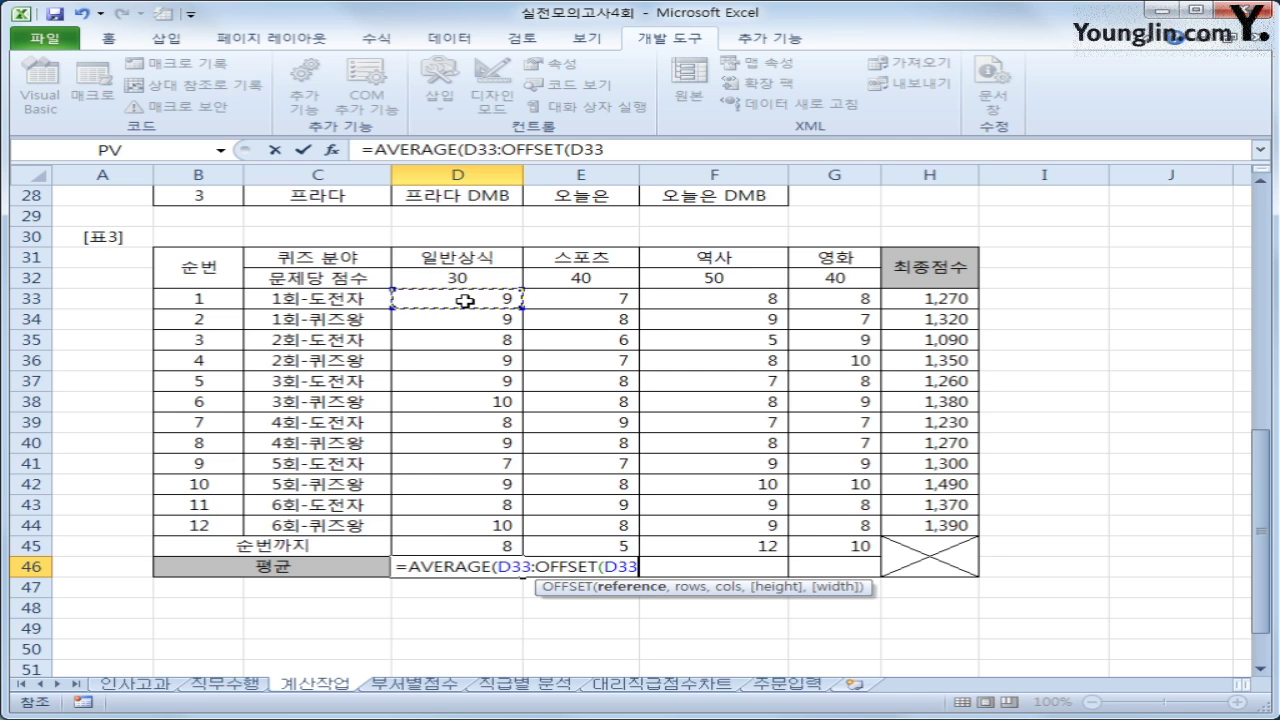
text(,)
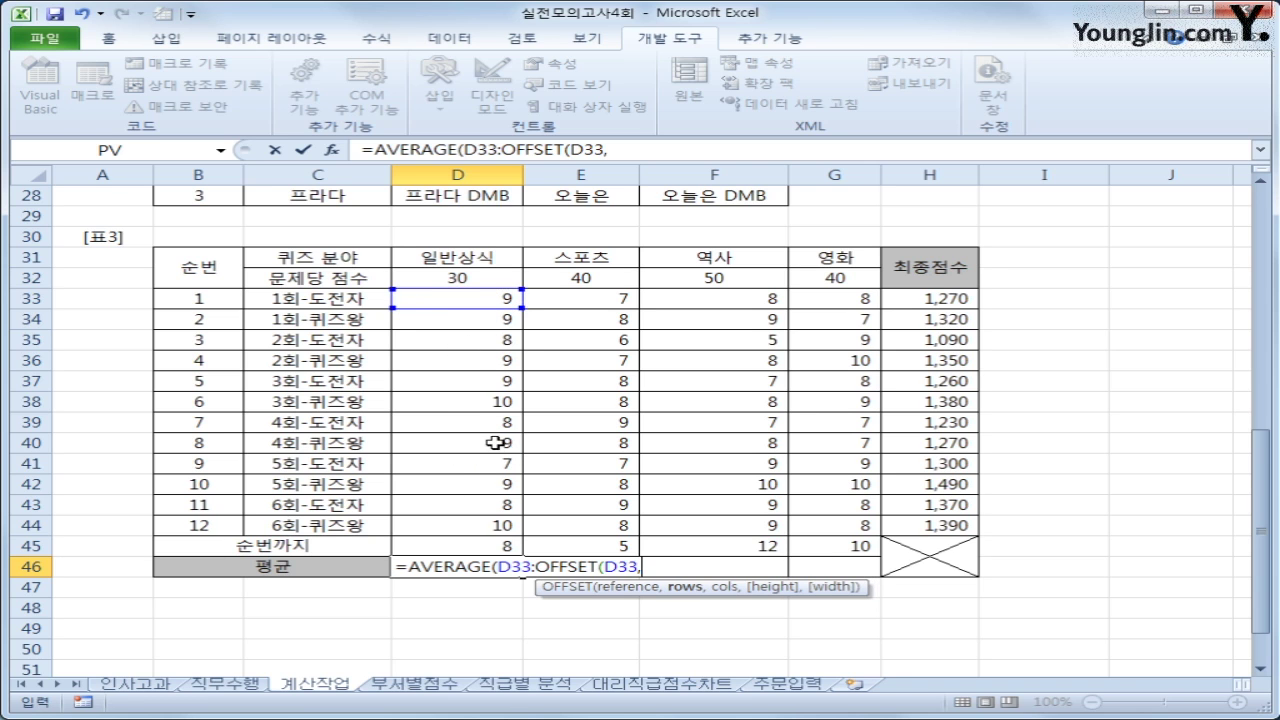
click(496, 545)
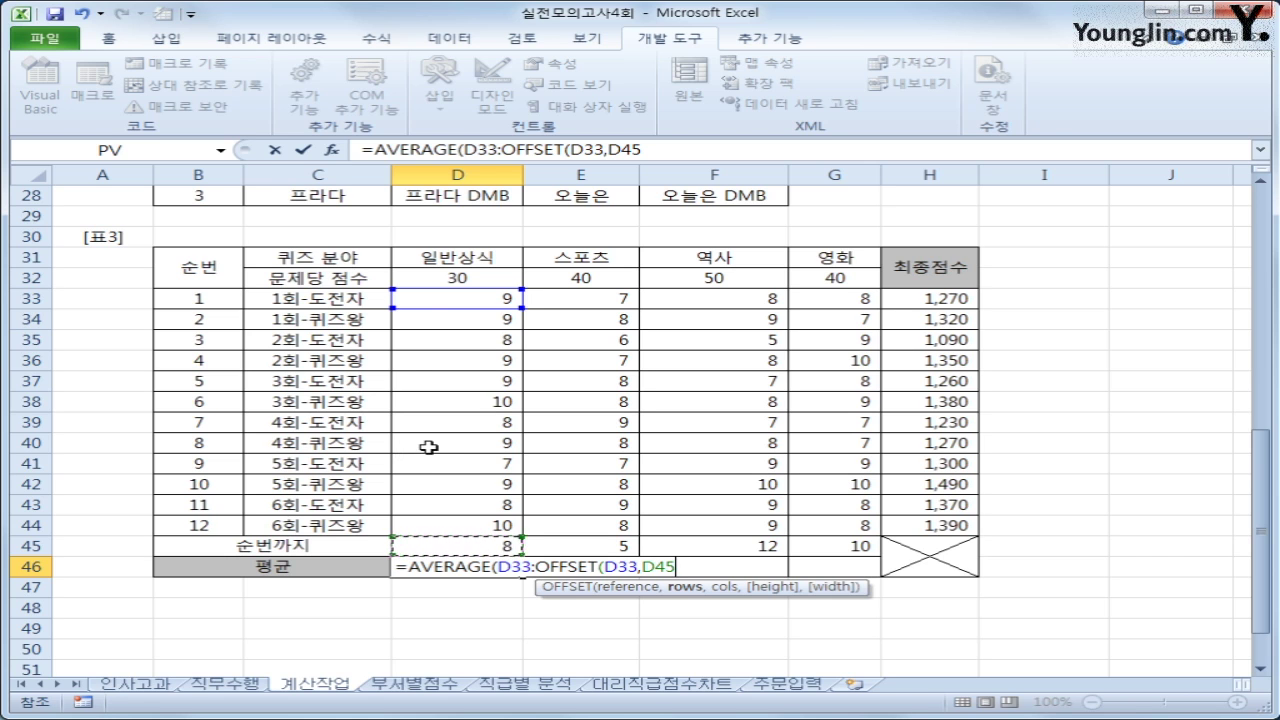
text(-1)
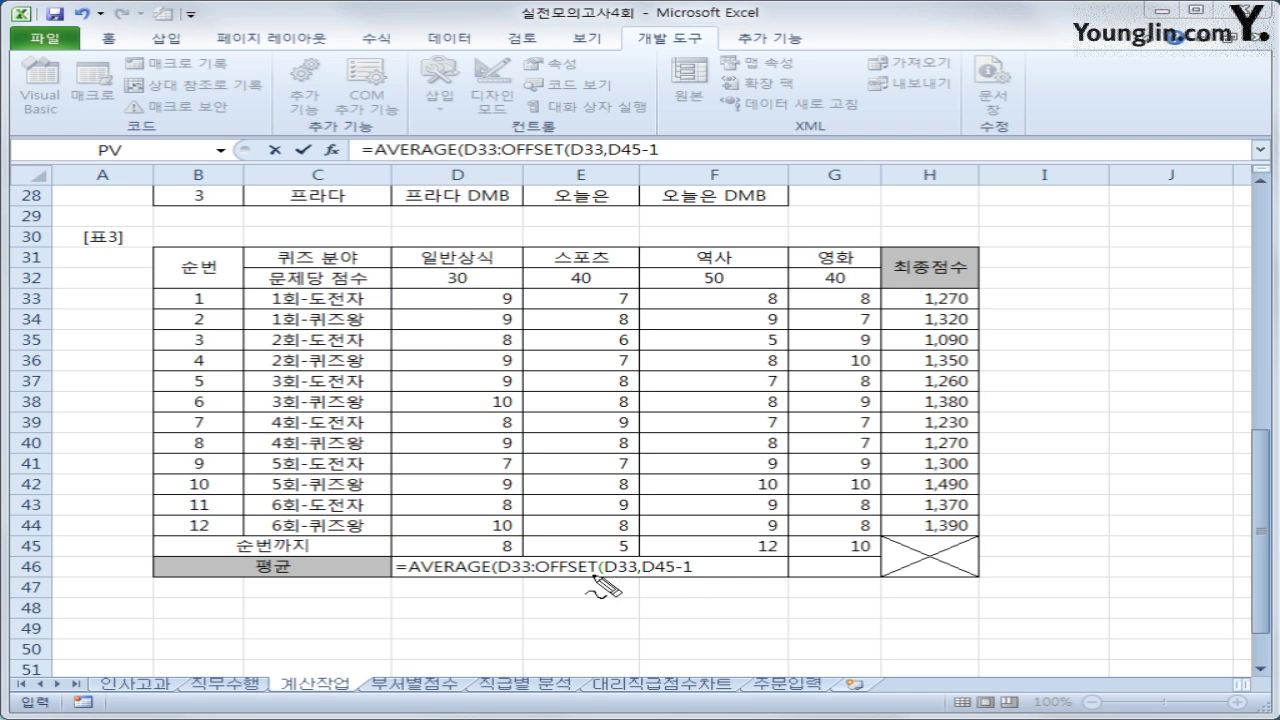
mouse_move(514, 540)
mouse_down()
mouse_move(492, 548)
mouse_move(522, 546)
mouse_move(512, 556)
mouse_up()
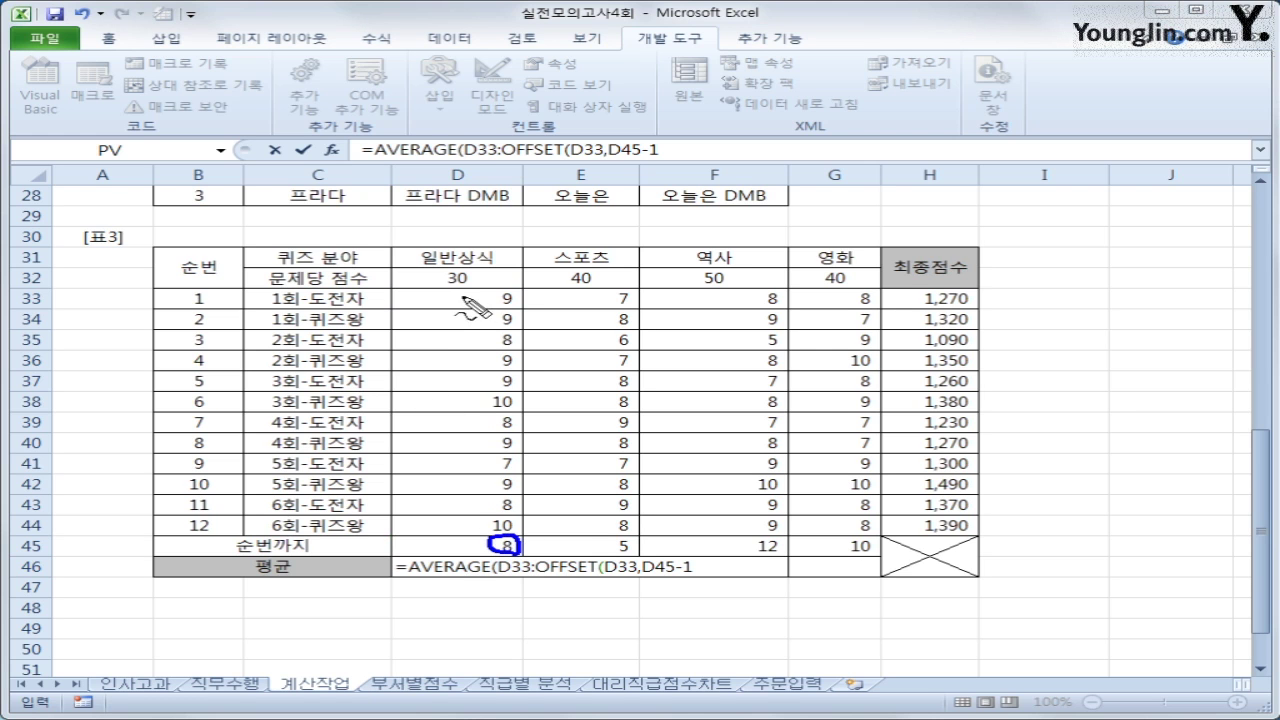
mouse_move(464, 297)
mouse_down()
mouse_move(526, 298)
mouse_move(472, 292)
mouse_move(452, 312)
mouse_move(470, 330)
mouse_move(438, 322)
mouse_move(447, 345)
mouse_move(426, 360)
mouse_move(424, 462)
mouse_move(392, 468)
mouse_move(509, 468)
mouse_up()
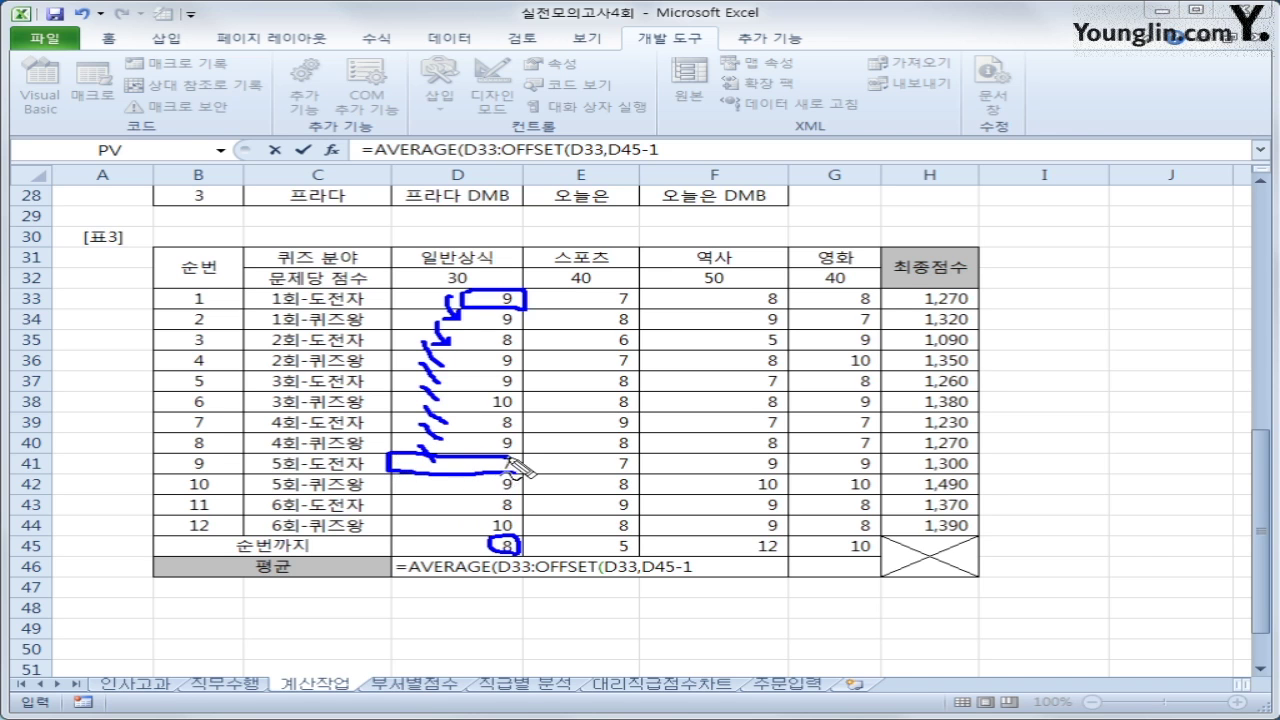
drag(194, 440, 512, 448)
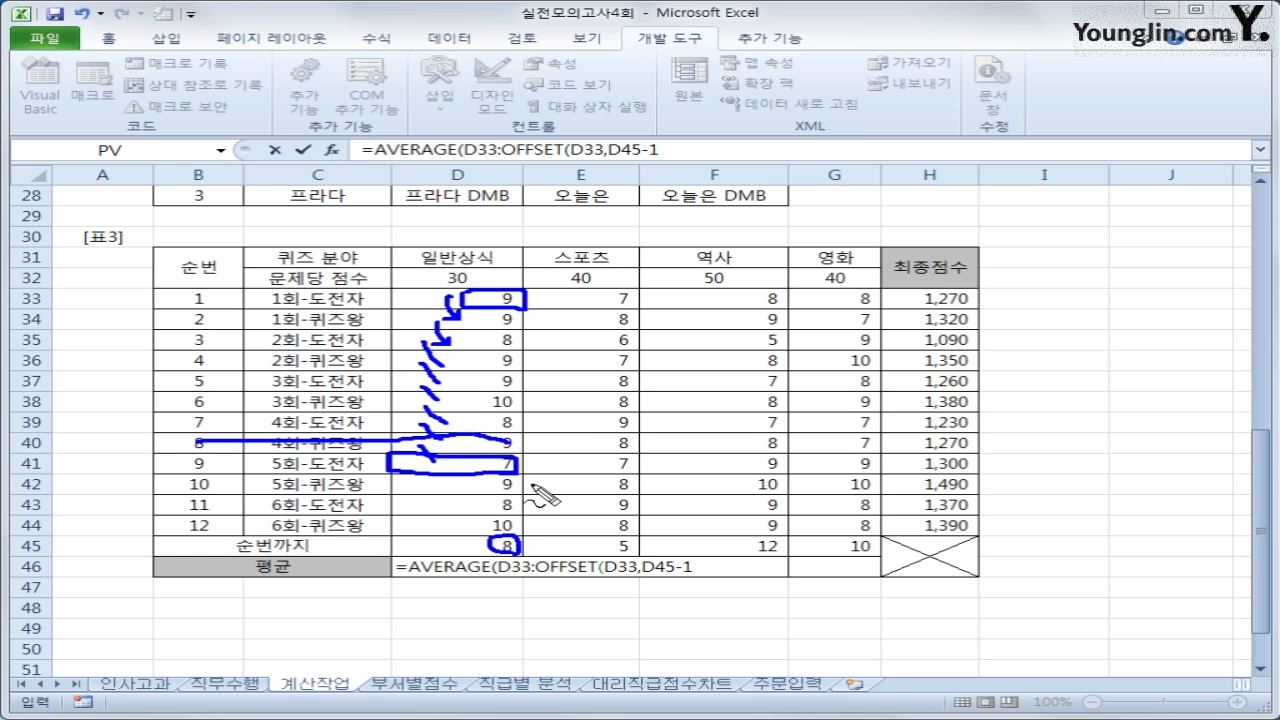
mouse_move(518, 556)
mouse_down()
mouse_move(492, 557)
mouse_move(478, 538)
mouse_move(518, 550)
mouse_up()
drag(655, 576, 707, 579)
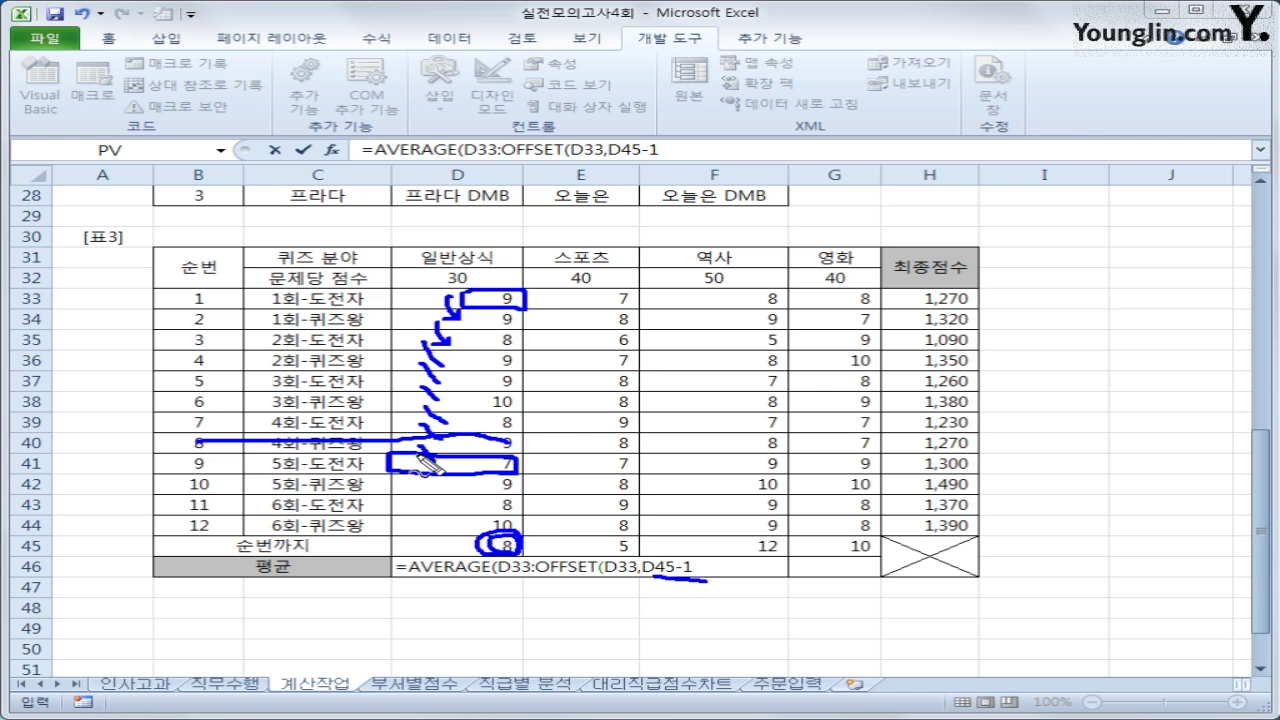
mouse_move(420, 455)
mouse_down()
mouse_move(537, 452)
mouse_move(535, 432)
mouse_move(420, 452)
mouse_move(432, 465)
mouse_up()
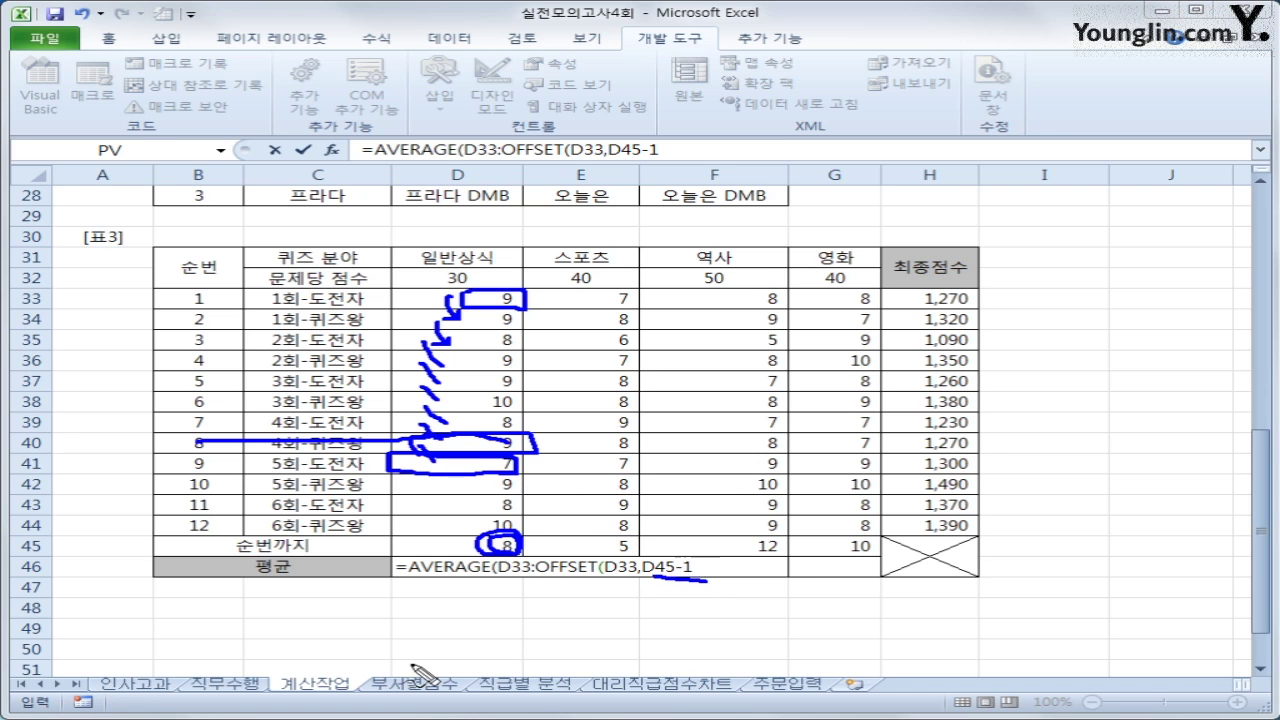
key(Escape)
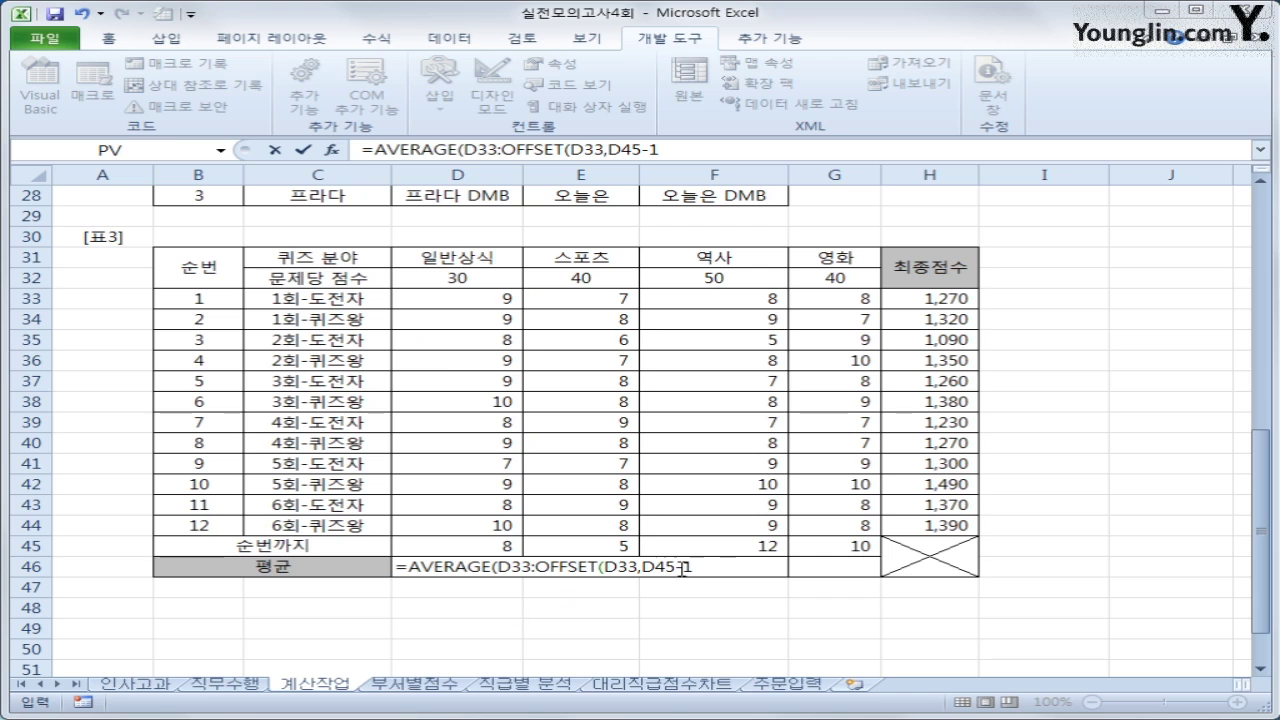
key(Escape)
Set the OFFSET column argument to 0 and commit D46 as =AVERAGE(D33:OFFSET(D33,D45-1,0))
text(,)
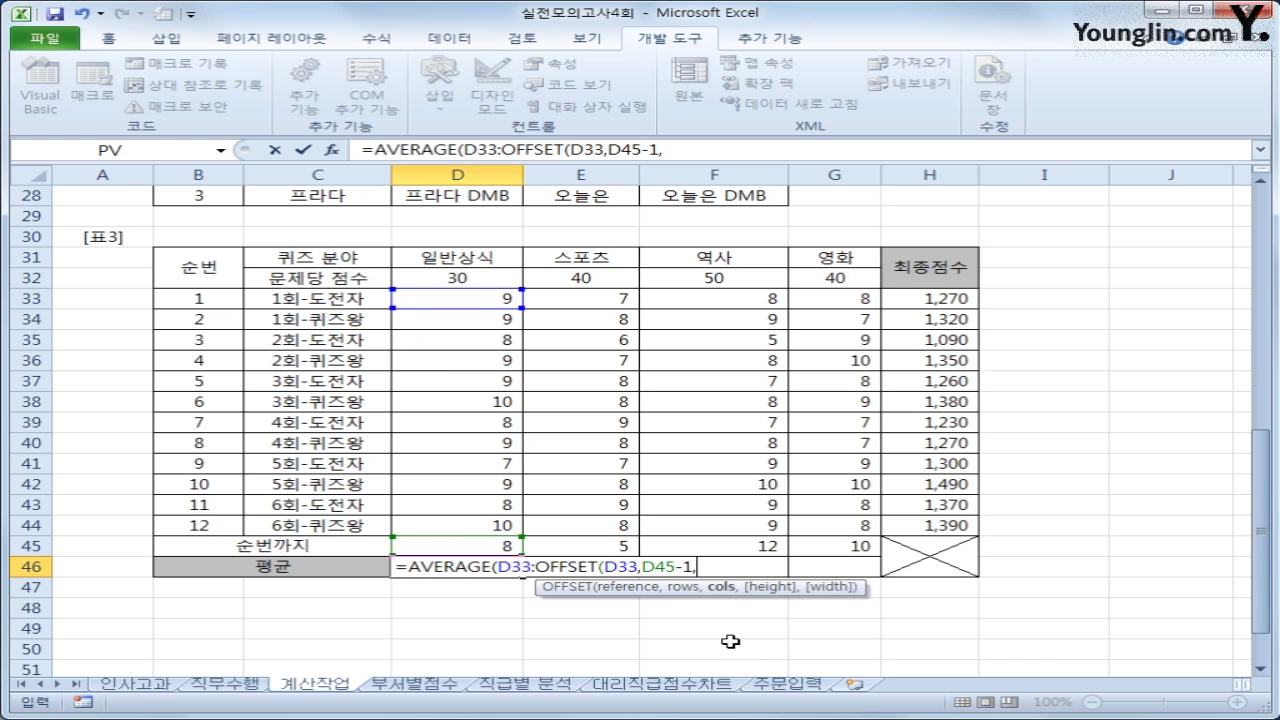
text(0))
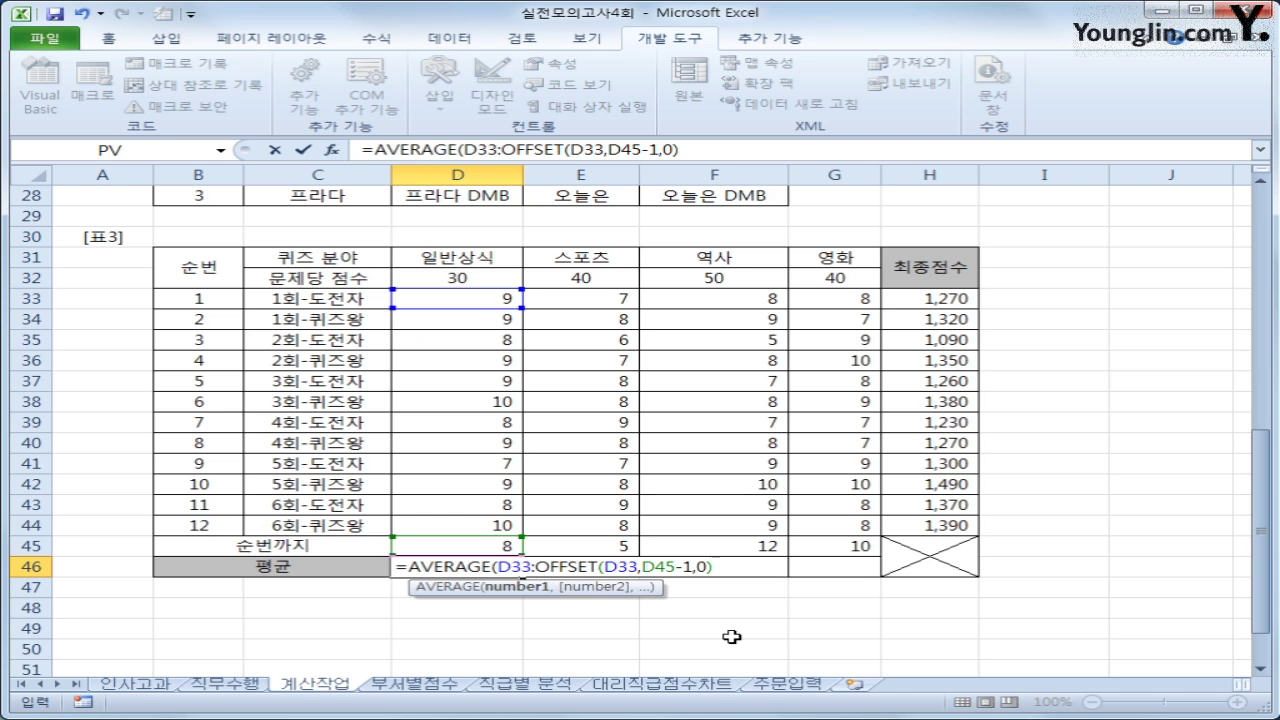
key(Return)
key(Up)
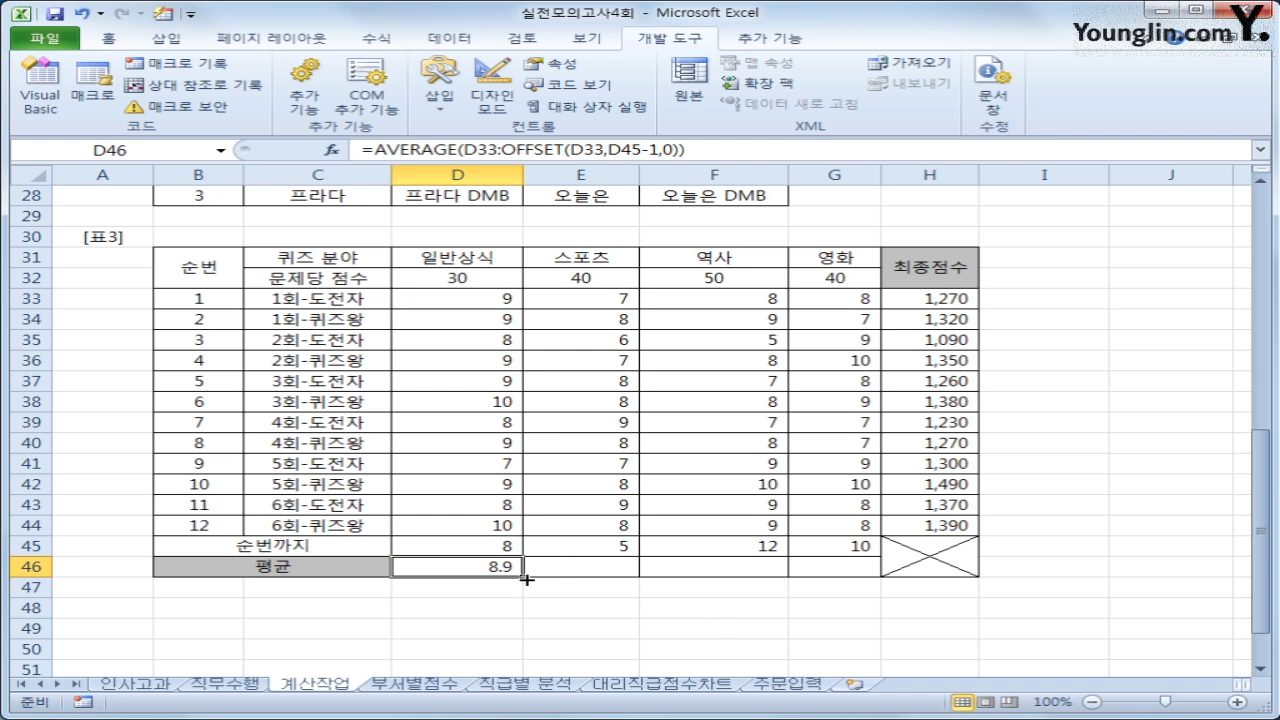
Fill the average formula from D46 across to G46 and check the copied formulas in the 평균 row
drag(526, 579, 857, 591)
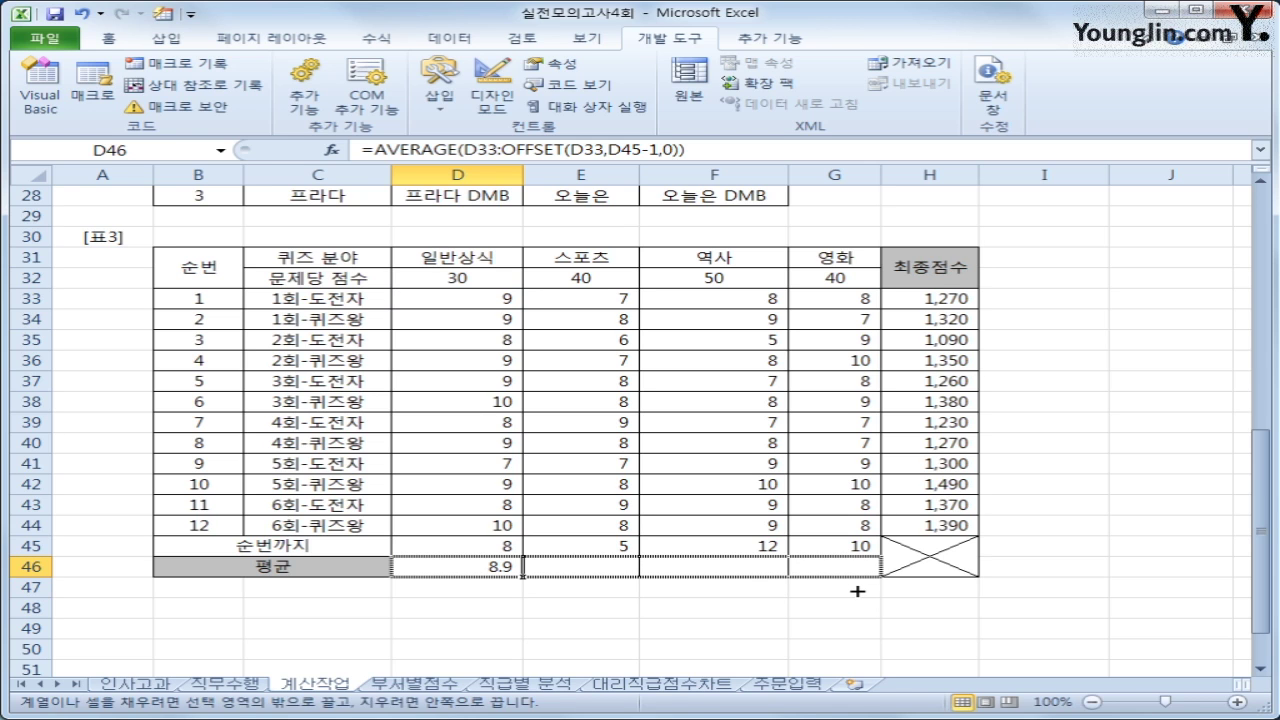
drag(857, 591, 857, 591)
click(598, 548)
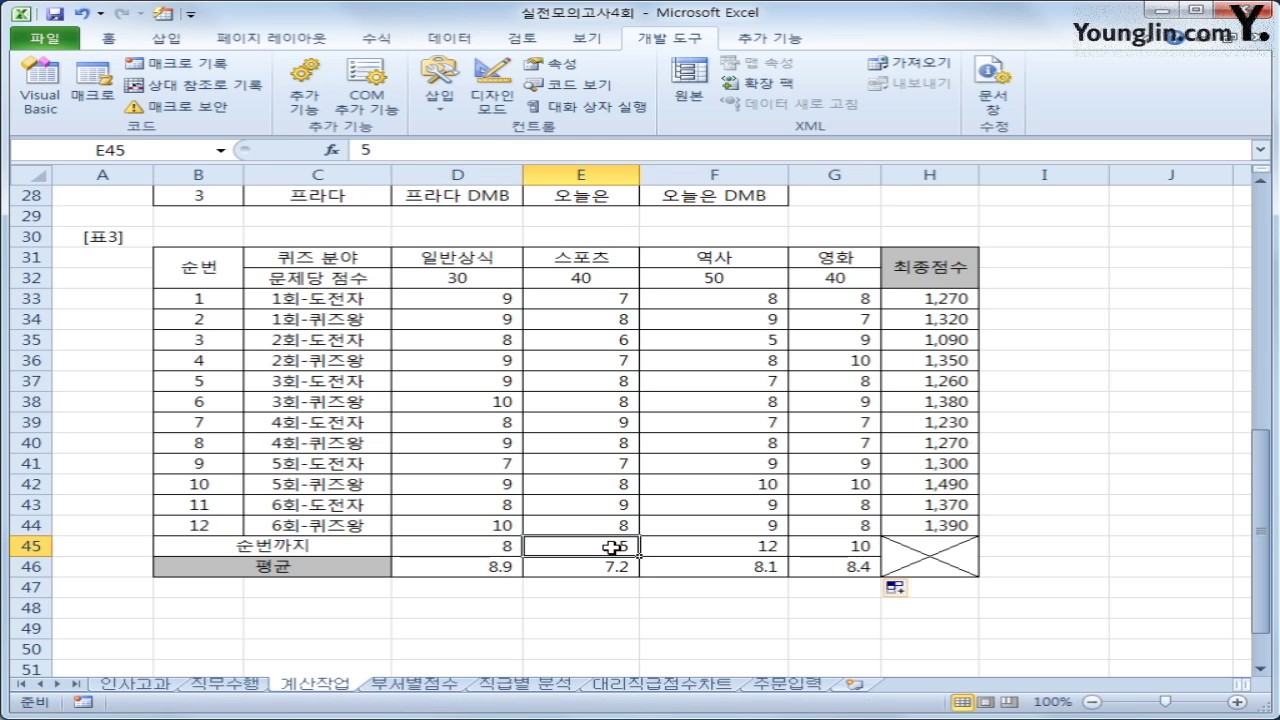
click(735, 566)
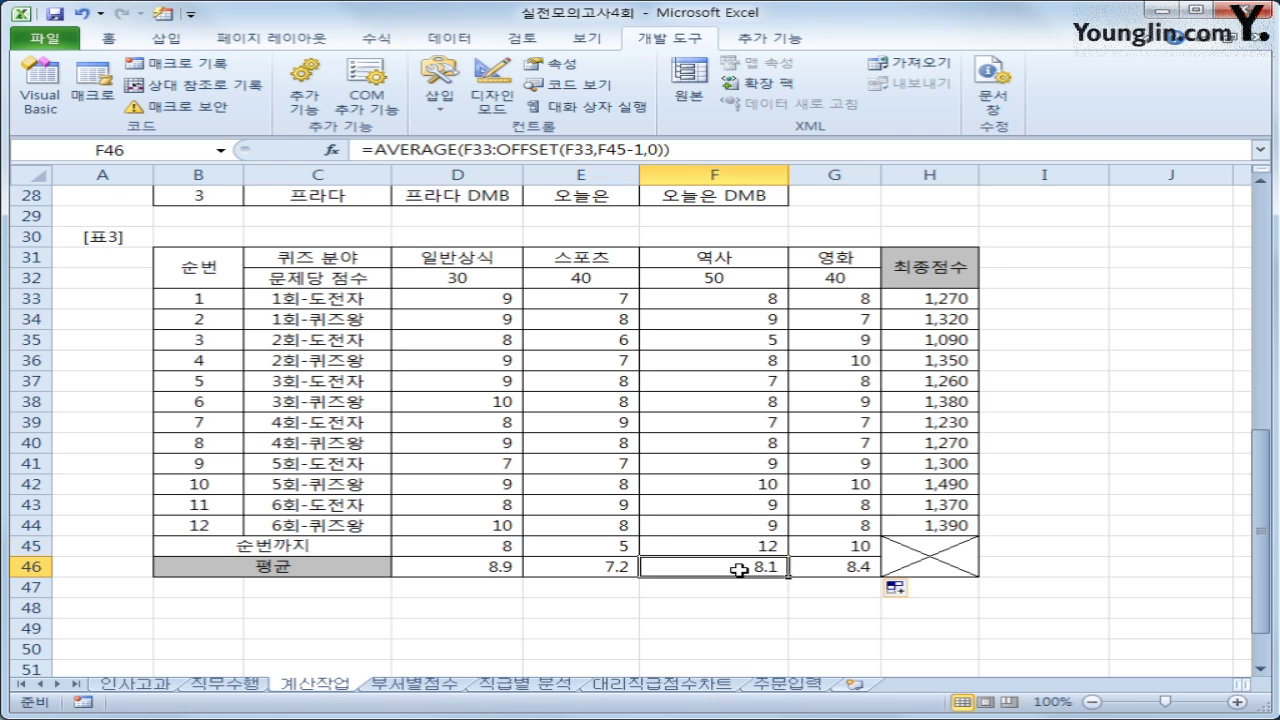
click(829, 572)
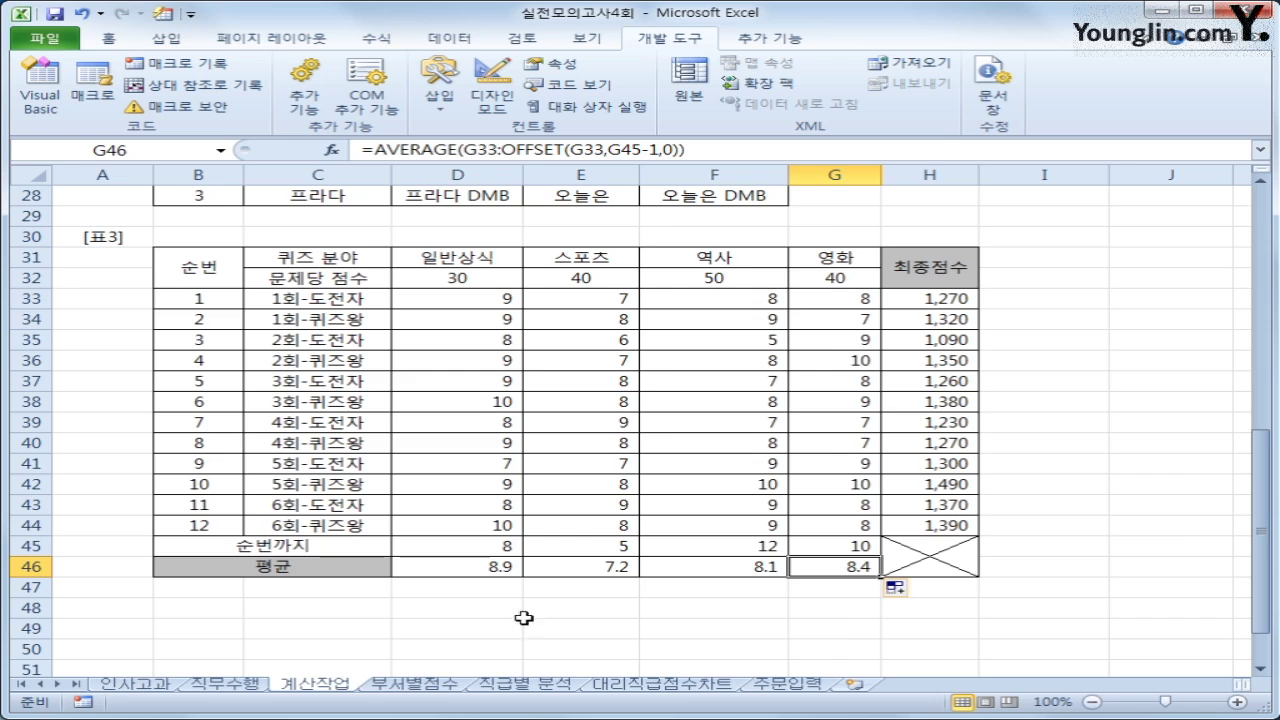
On the 부서별점수 sheet, start a Microsoft Query import at cell A5 using MS Access Database as the data source
click(452, 686)
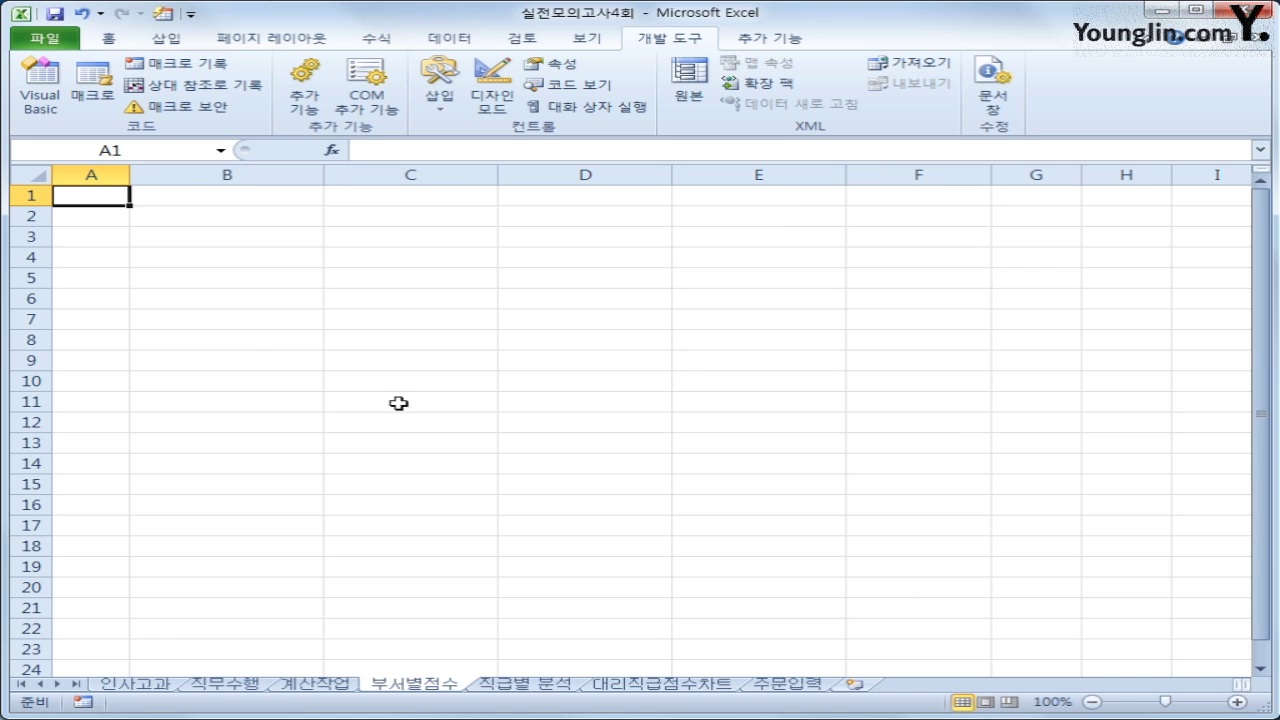
click(109, 279)
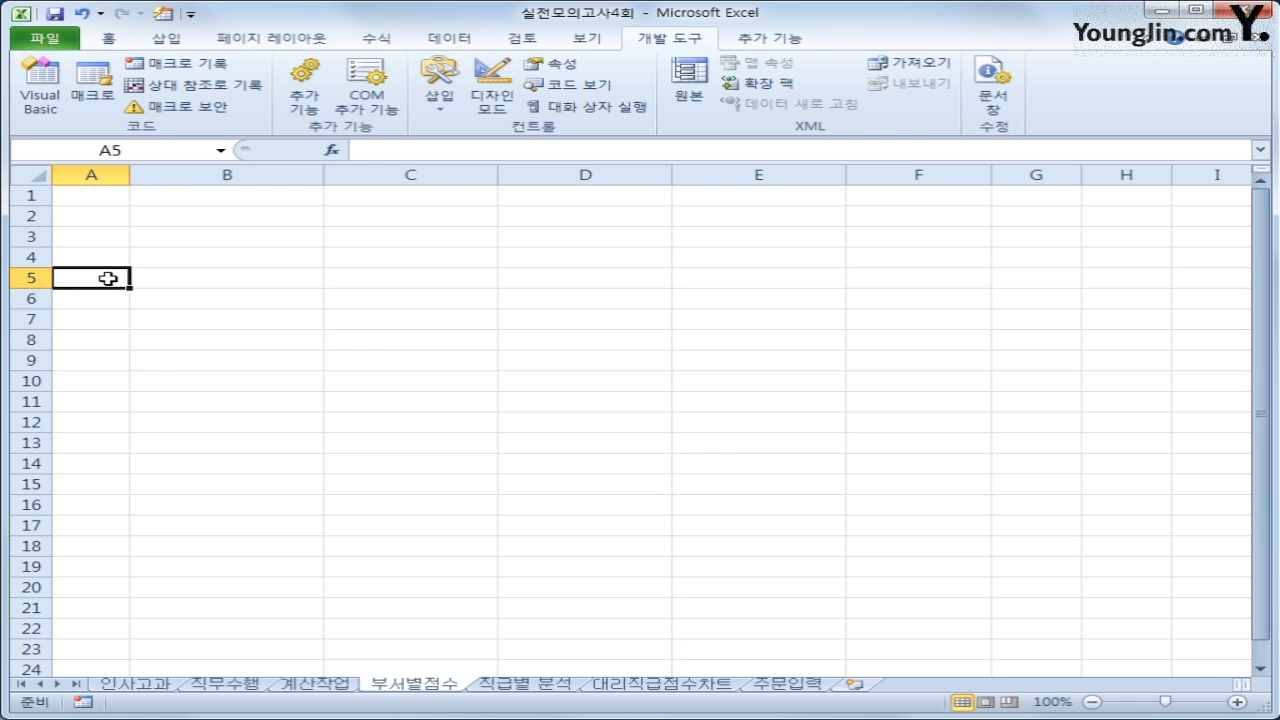
click(438, 40)
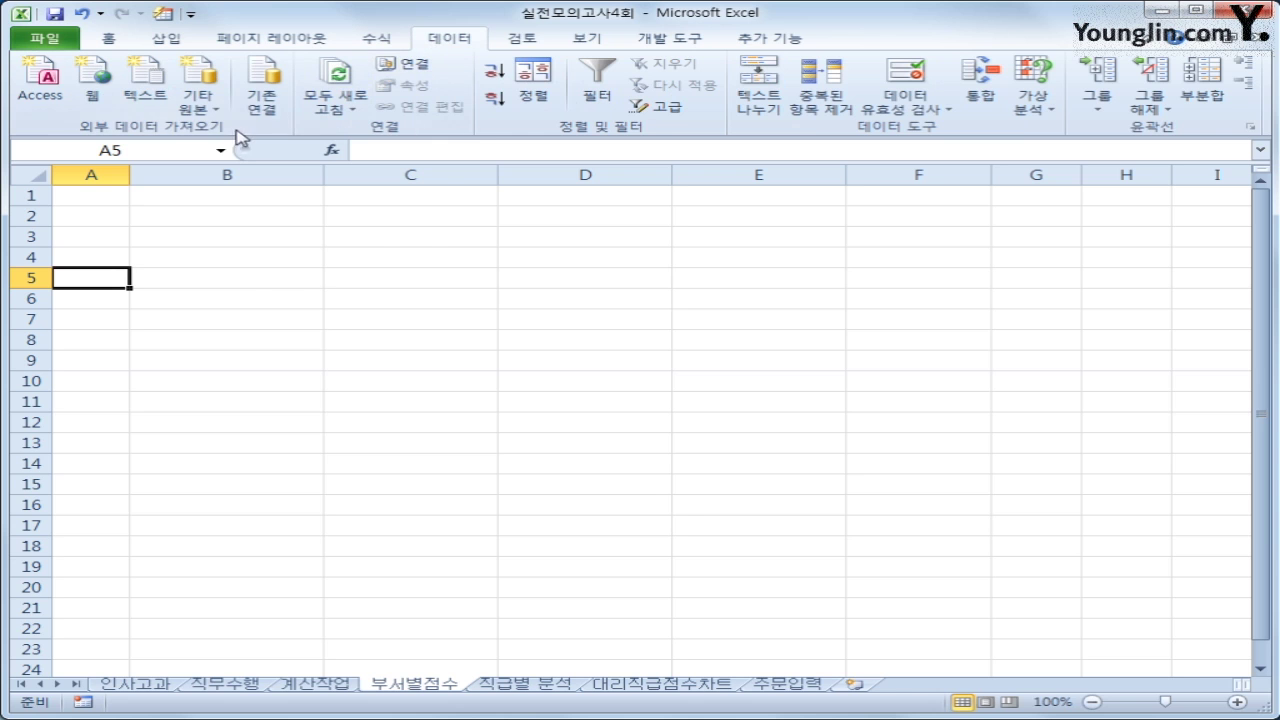
click(205, 110)
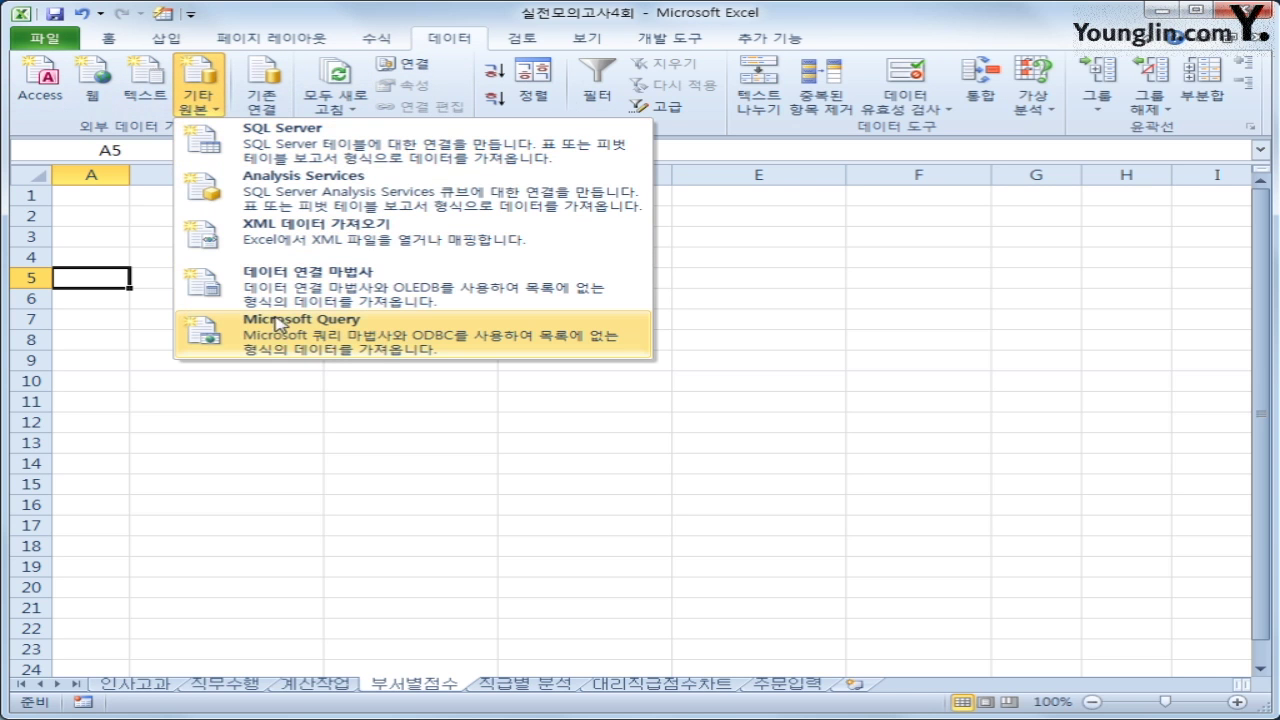
click(281, 352)
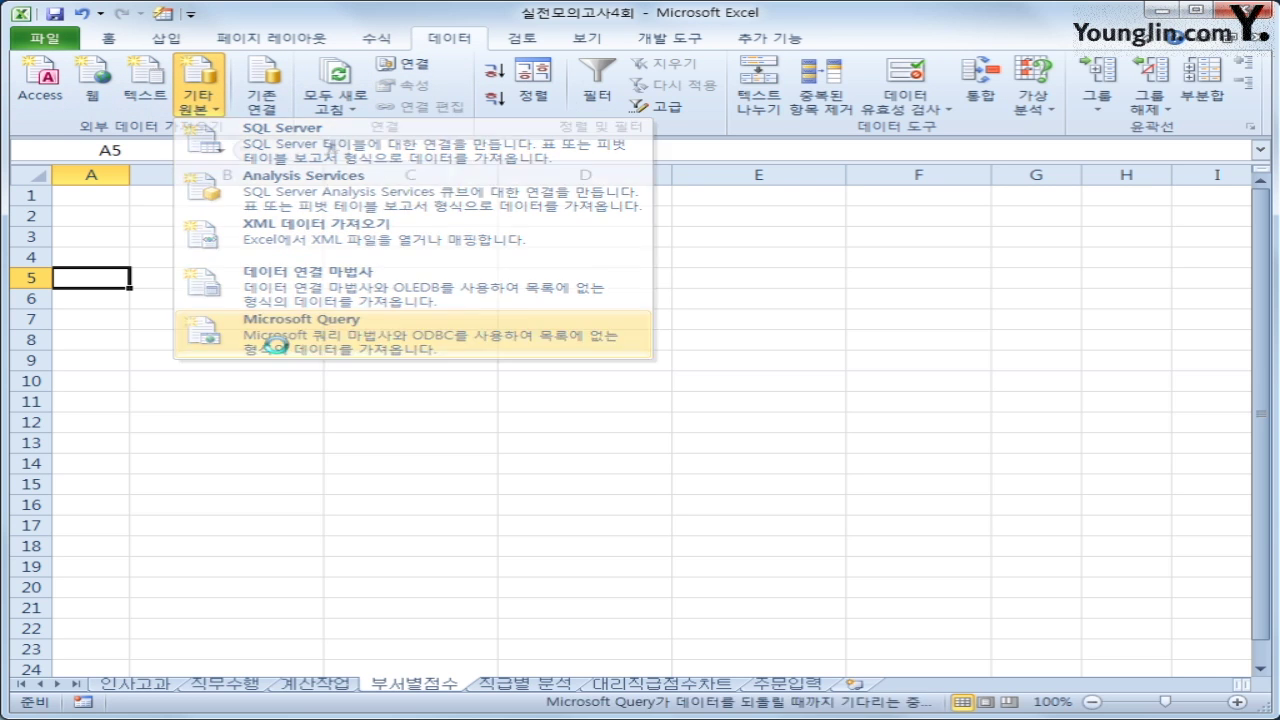
click(527, 366)
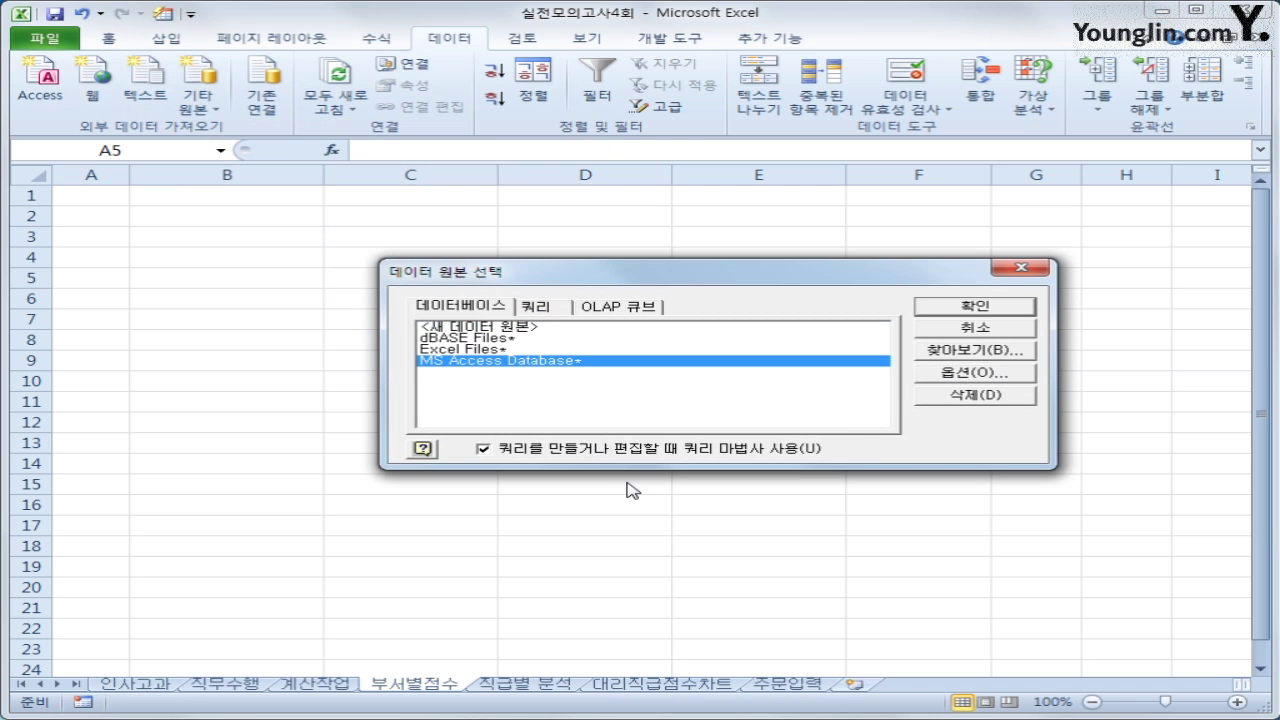
click(970, 306)
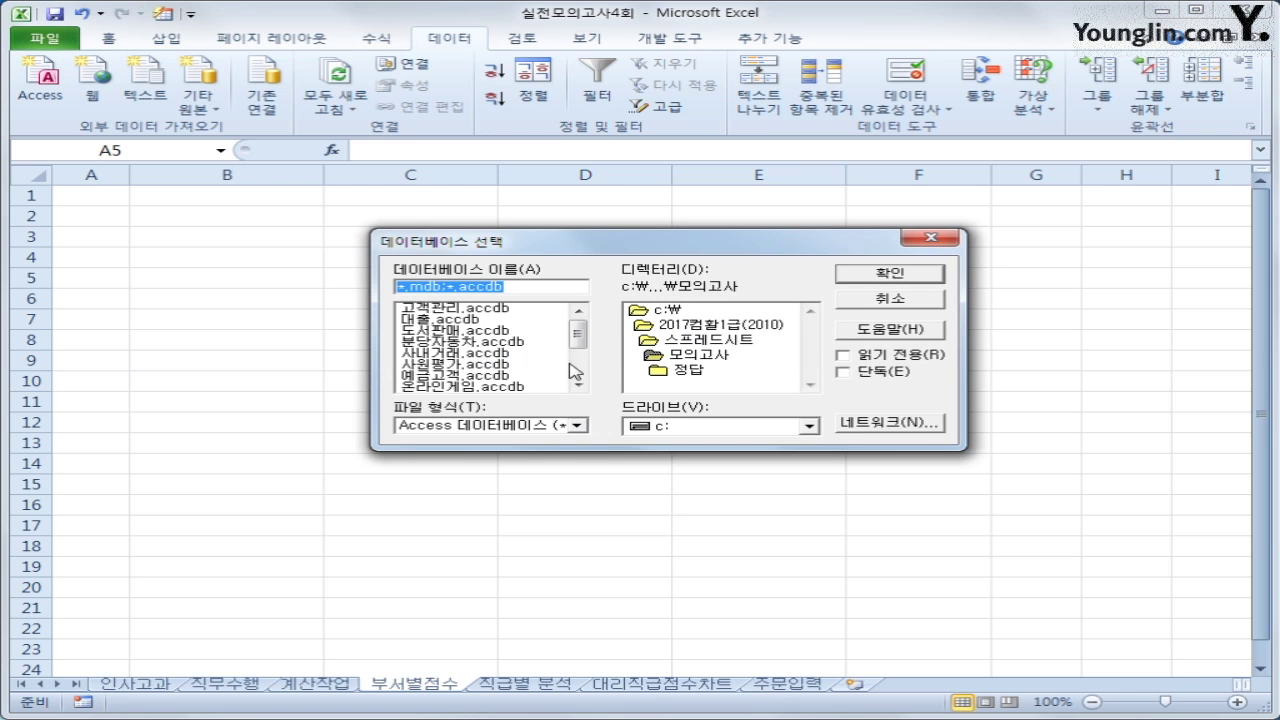
Choose 인사고과.accdb in the 모의고사 folder as the database to query
drag(588, 340, 584, 358)
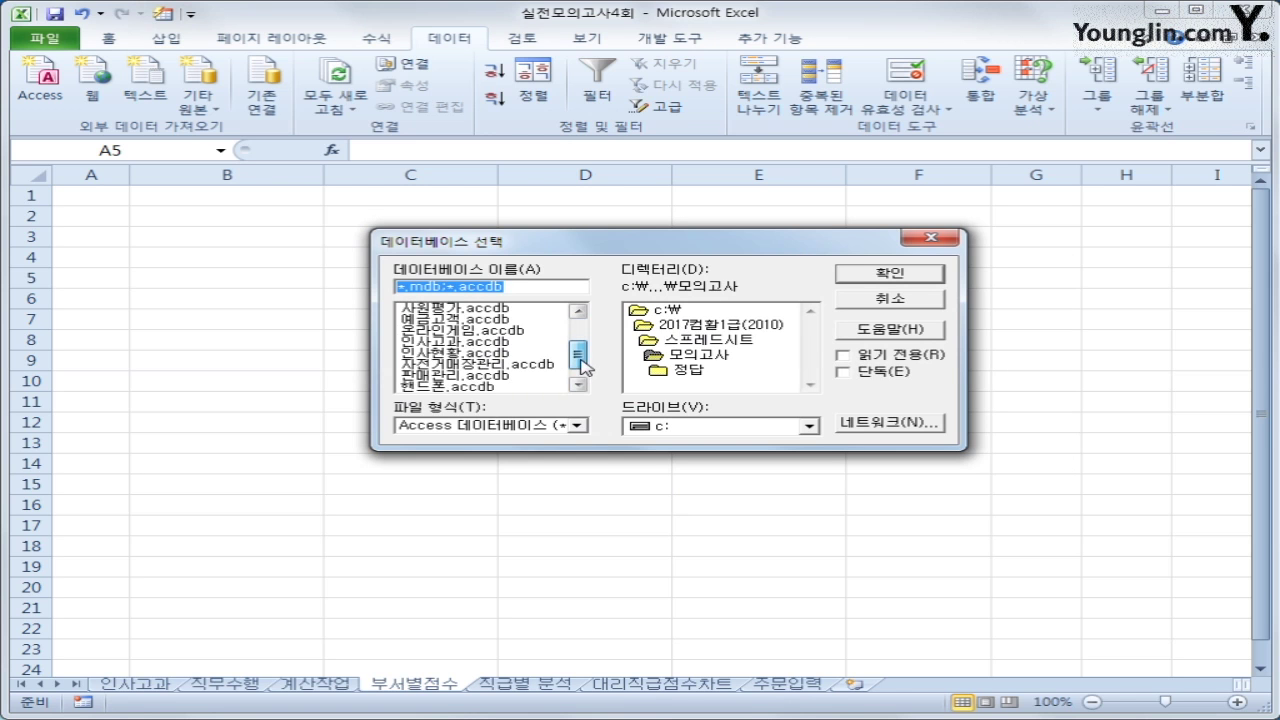
click(450, 342)
click(862, 276)
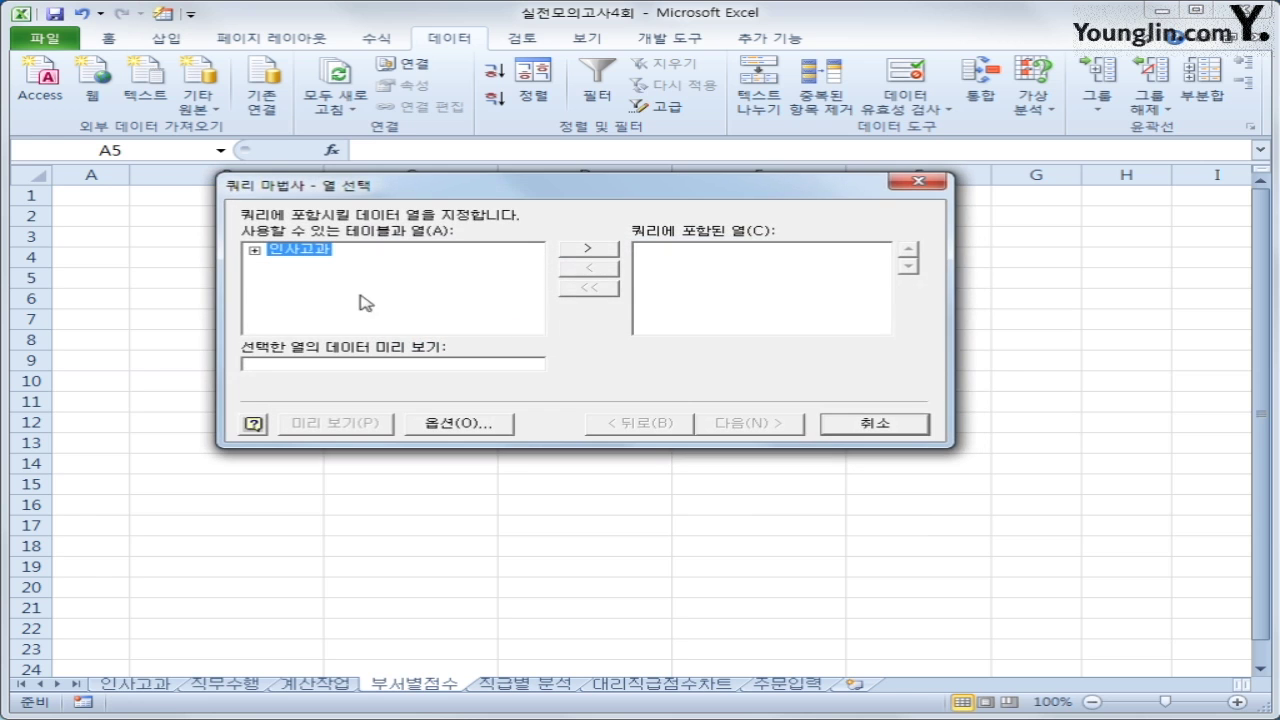
Add the 부서명, 이름, 직무수행능력, 이해판단력, 성실책임감 and 절충협조력 columns of the 인사고과 table to the query in that order
double_click(311, 251)
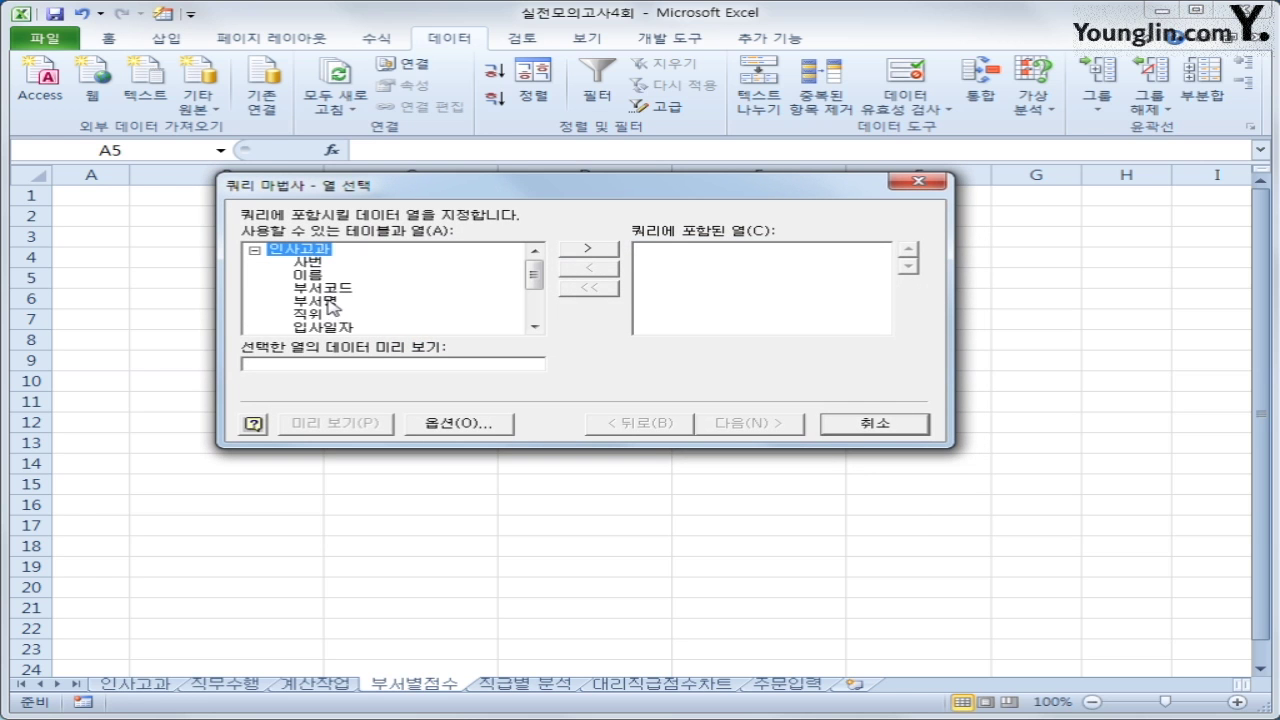
double_click(322, 300)
double_click(321, 276)
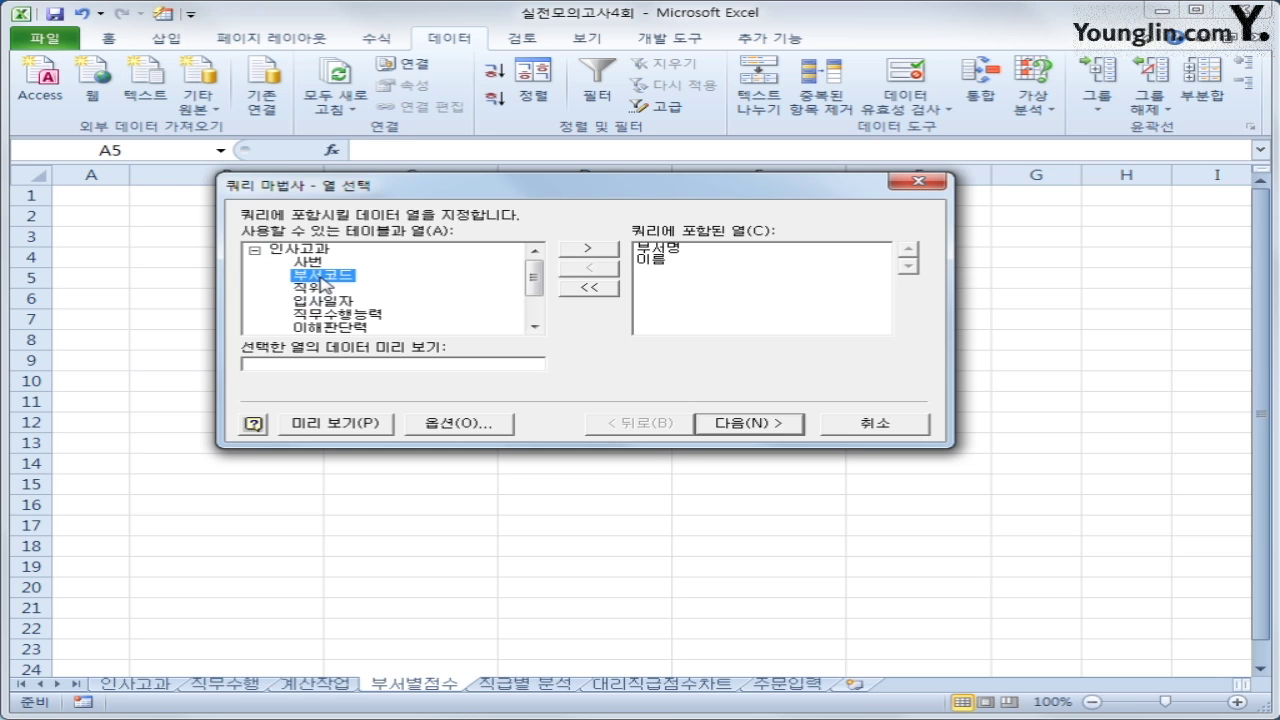
double_click(327, 315)
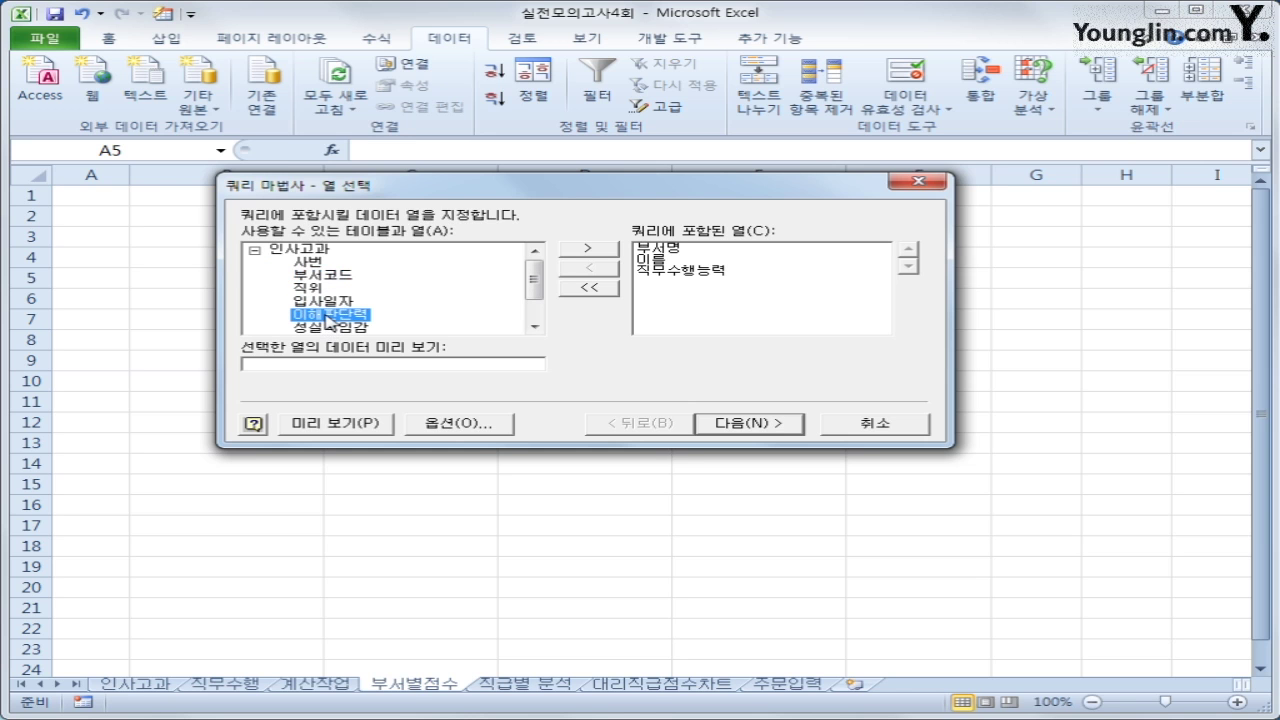
double_click(329, 315)
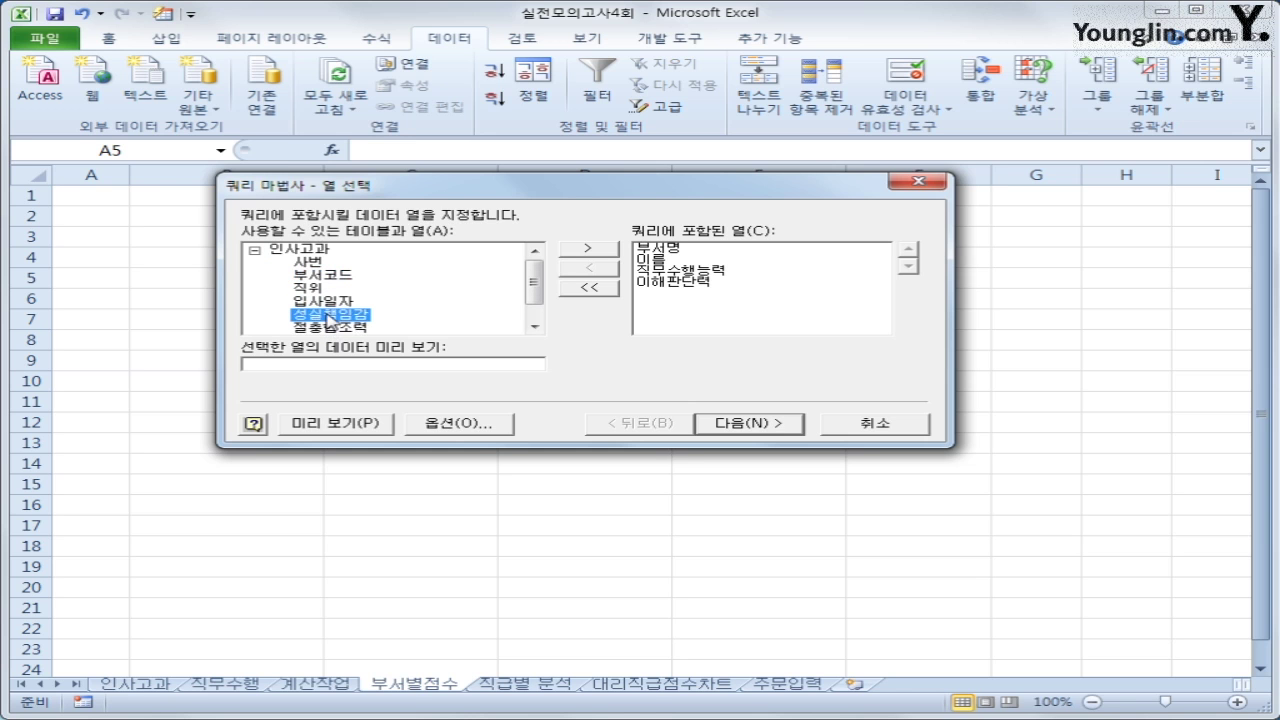
double_click(330, 315)
double_click(330, 315)
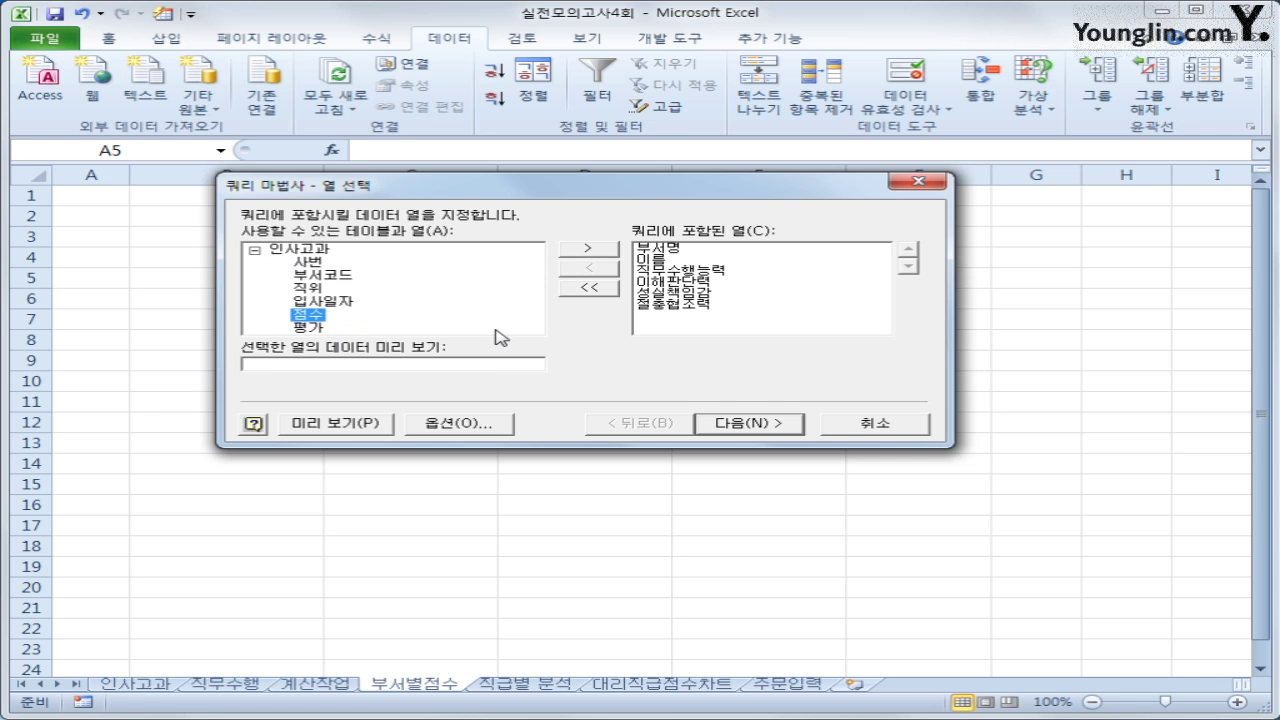
Finish the query without filtering or sorting and return the data as a PivotTable report at cell A5 of the existing worksheet
click(763, 424)
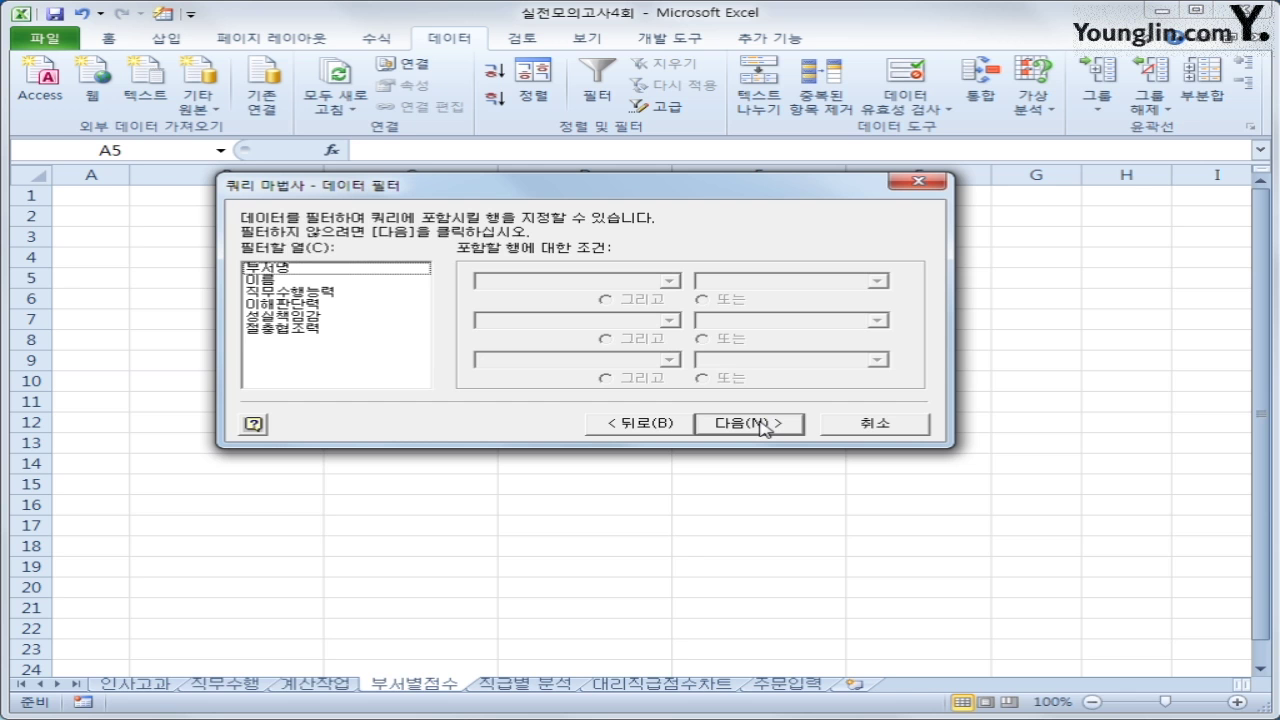
click(763, 424)
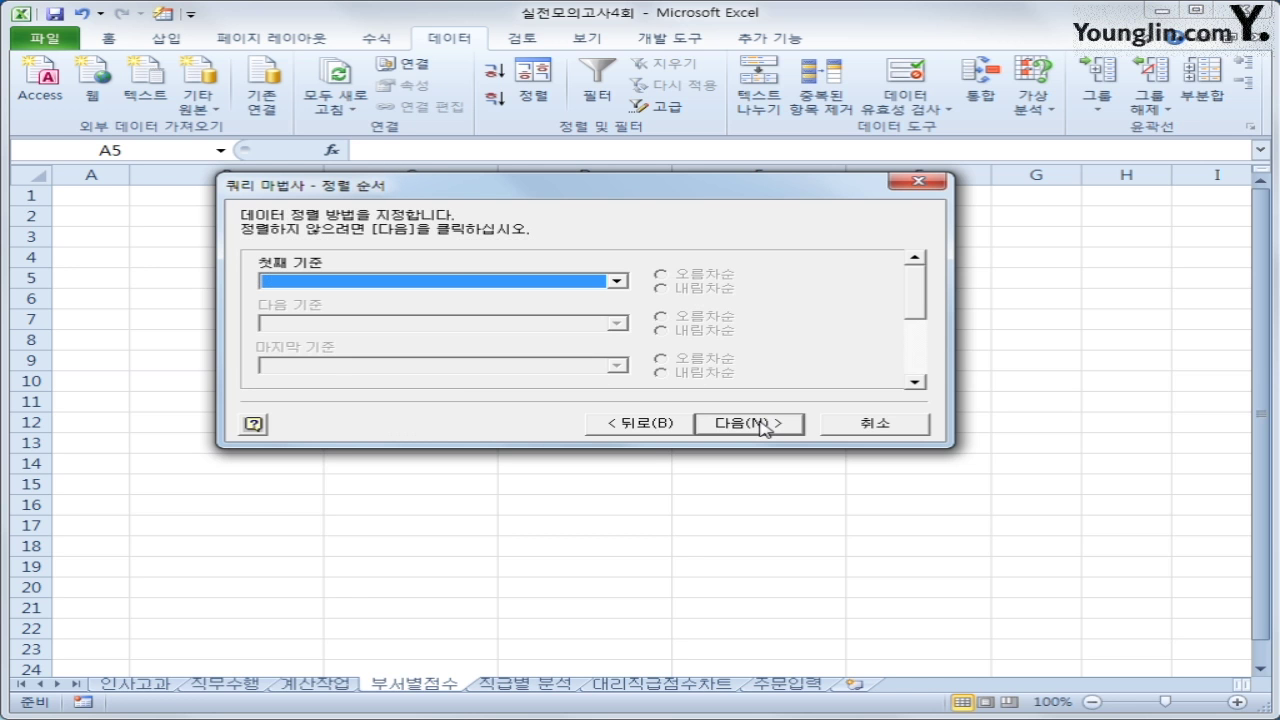
click(763, 424)
click(763, 424)
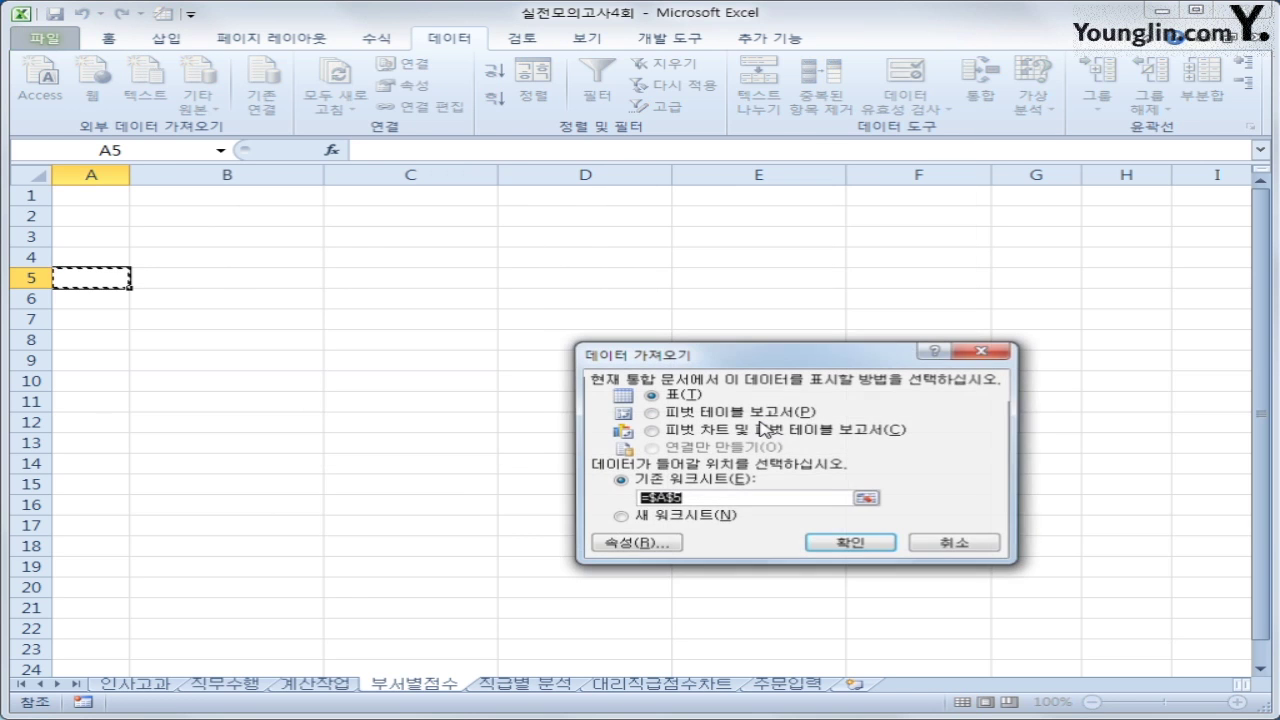
click(758, 418)
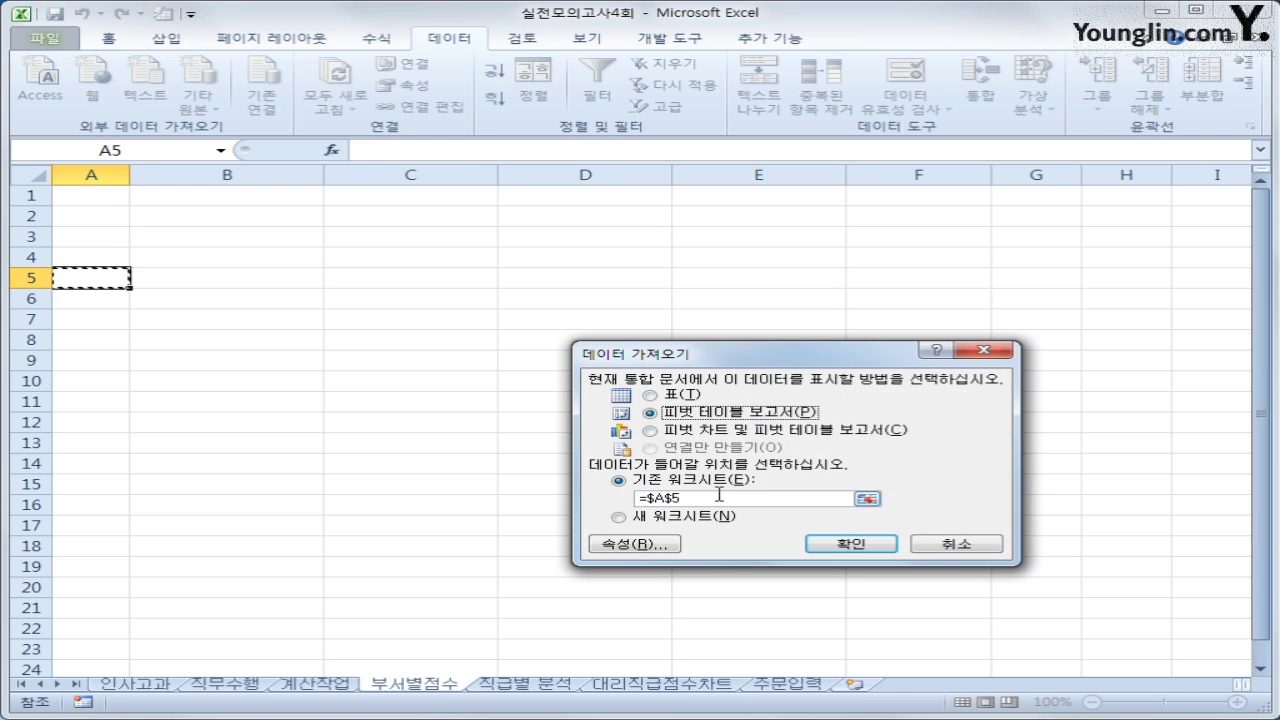
click(855, 544)
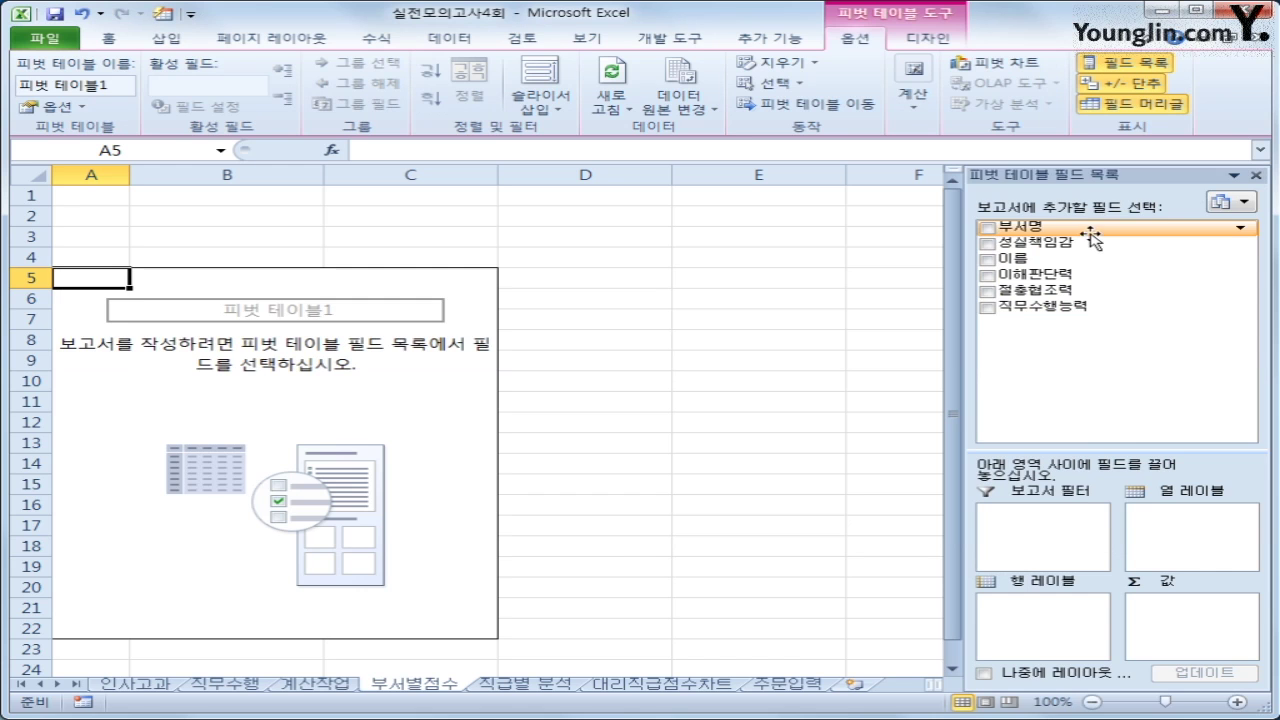
Place 부서명 in the report filter, 이름 in the row labels, and 직무수행능력, 이해판단력, 성실책임감 and 절충협조력 in that order as values
drag(1015, 229, 1073, 529)
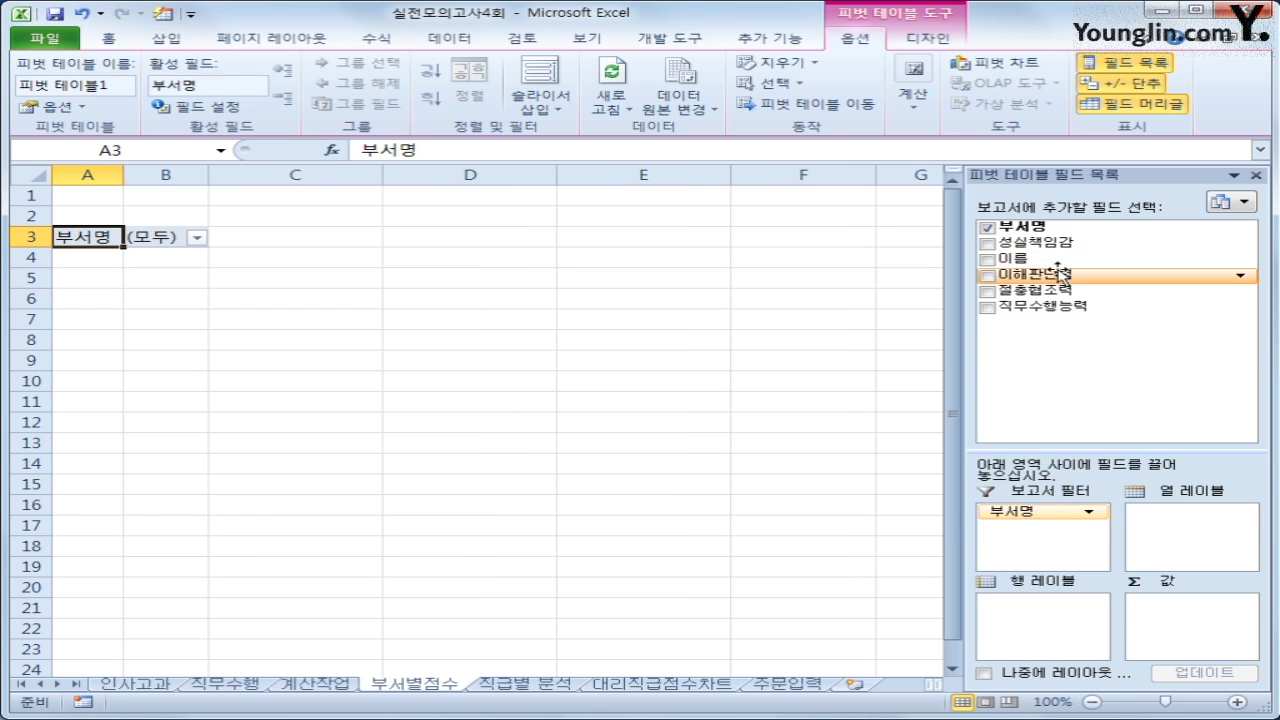
drag(1040, 260, 1045, 614)
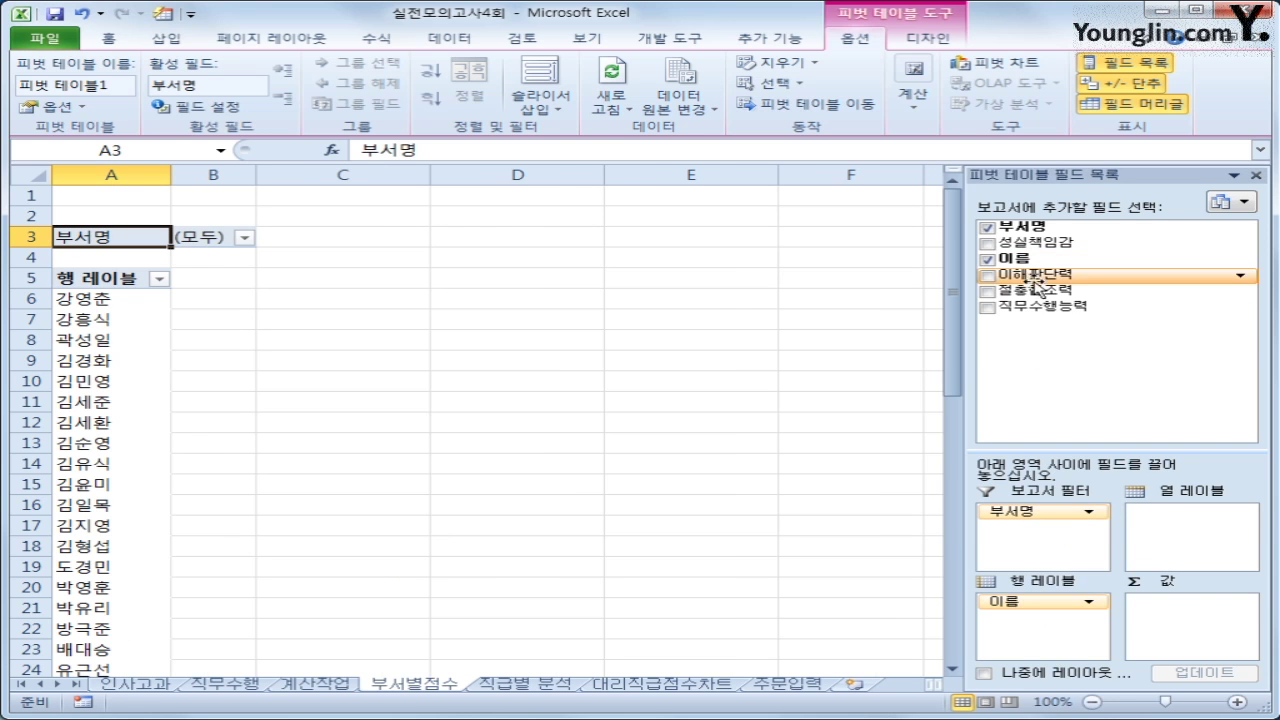
drag(1045, 307, 1172, 648)
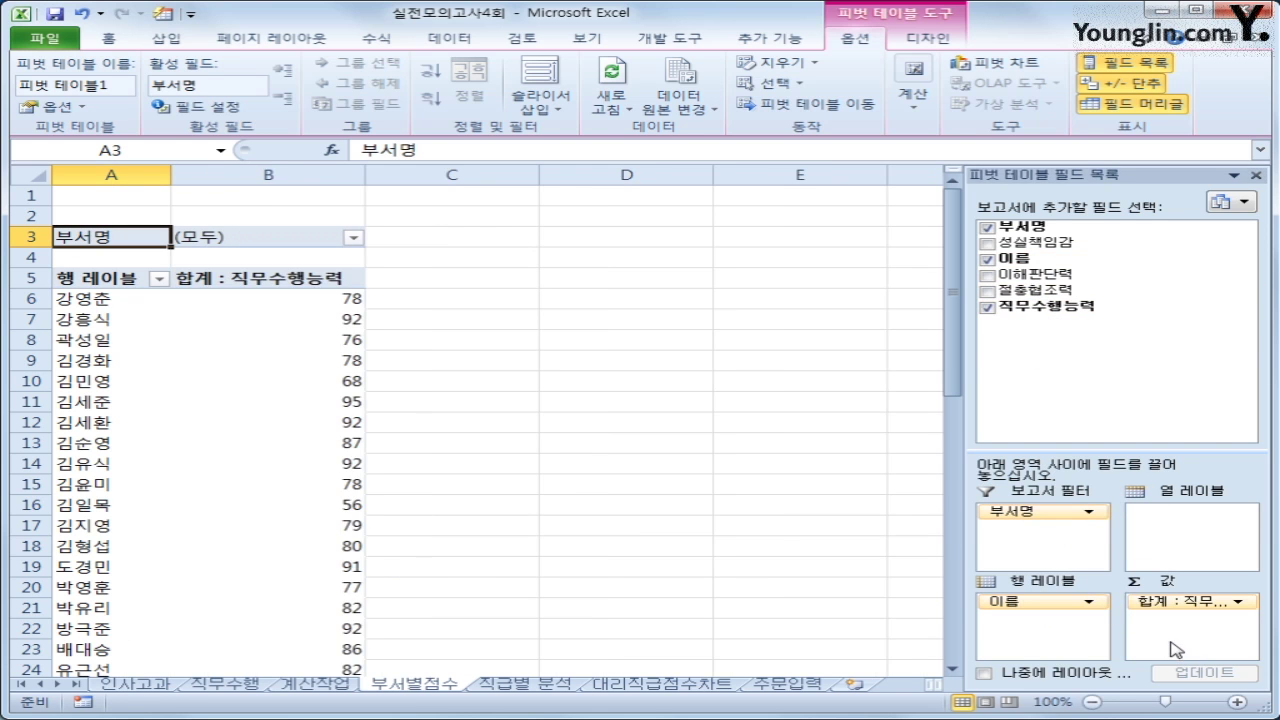
drag(1055, 275, 1168, 622)
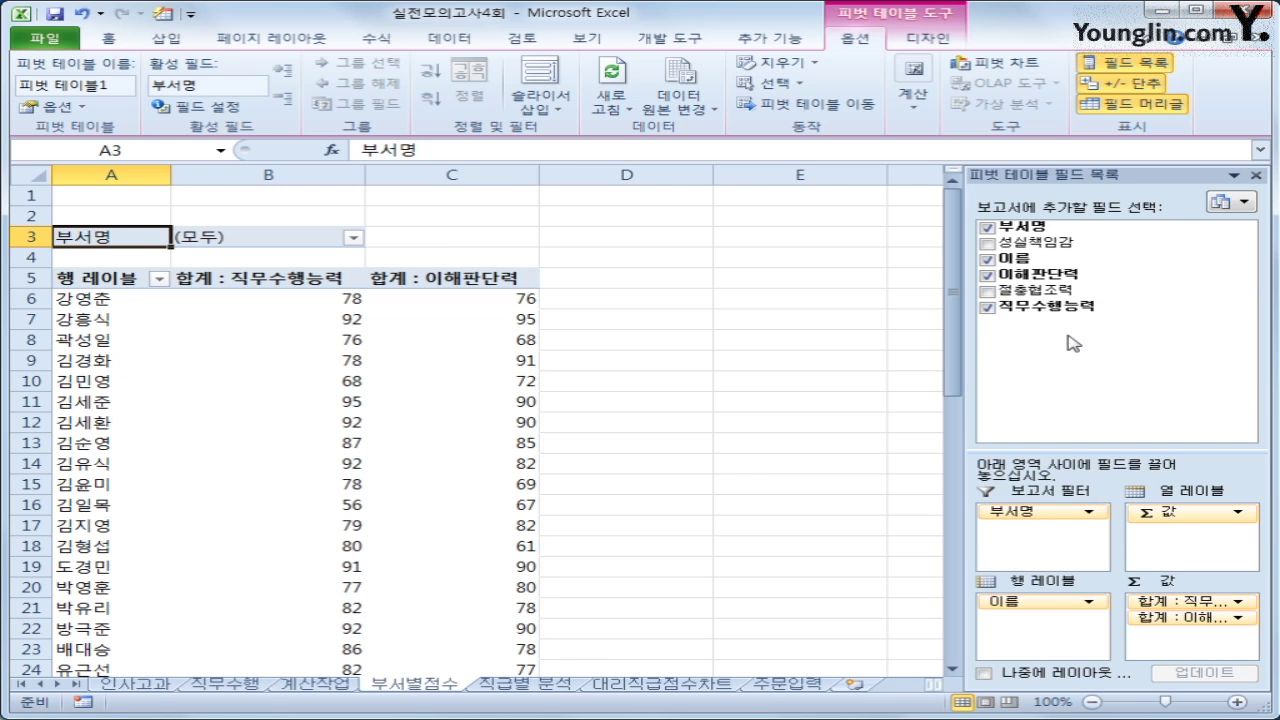
drag(1048, 250, 1165, 650)
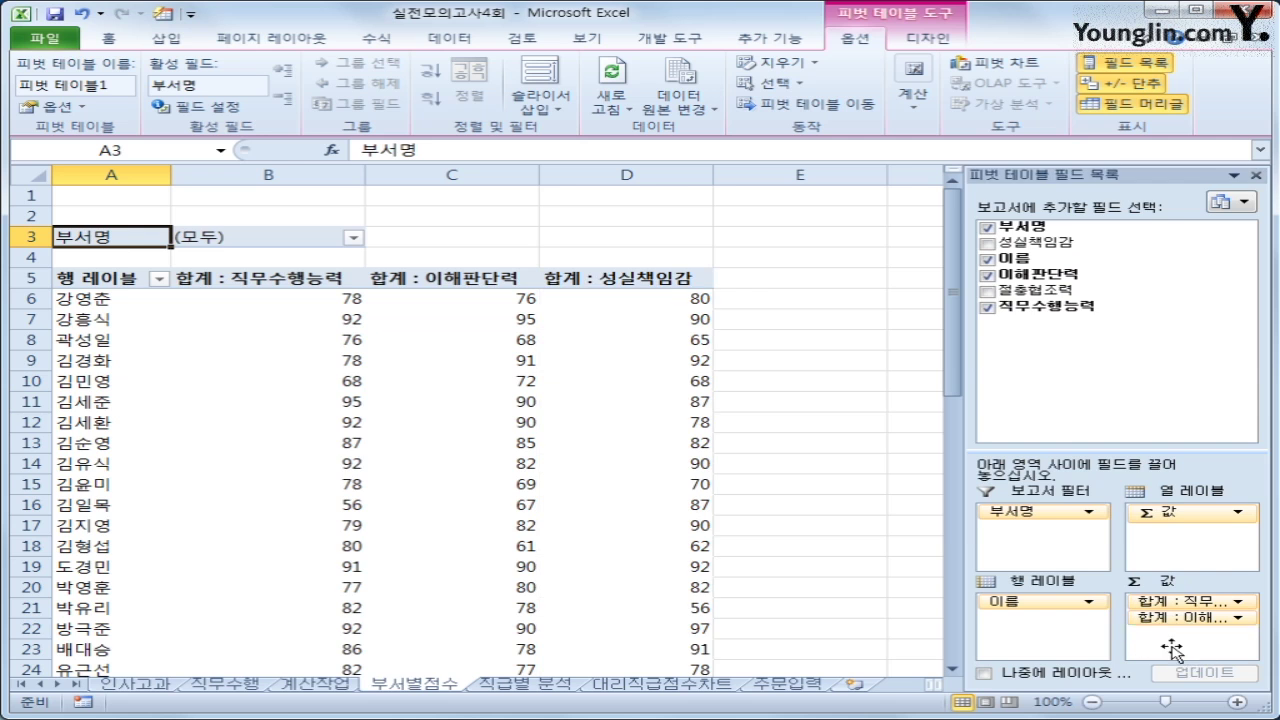
drag(1040, 290, 1176, 655)
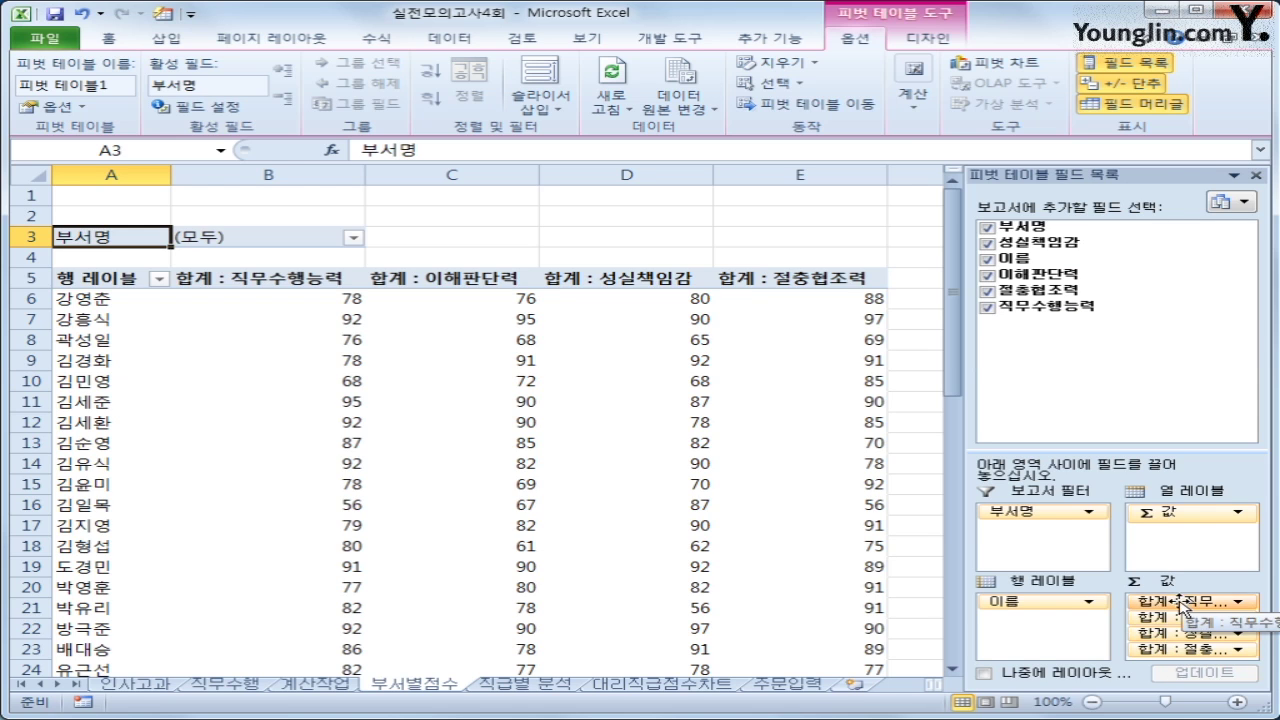
click(1182, 602)
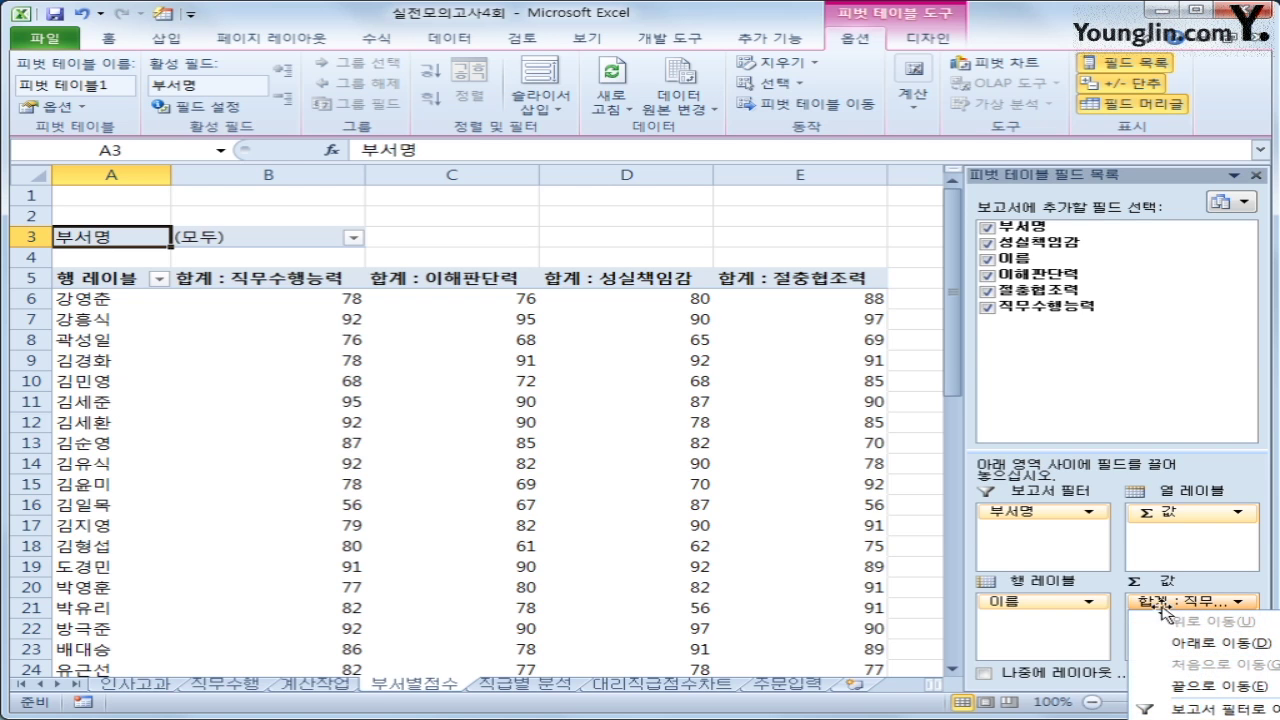
click(1168, 604)
click(1167, 606)
Change the summary function of the 직무수행능력 value field from sum to average (평균)
click(252, 283)
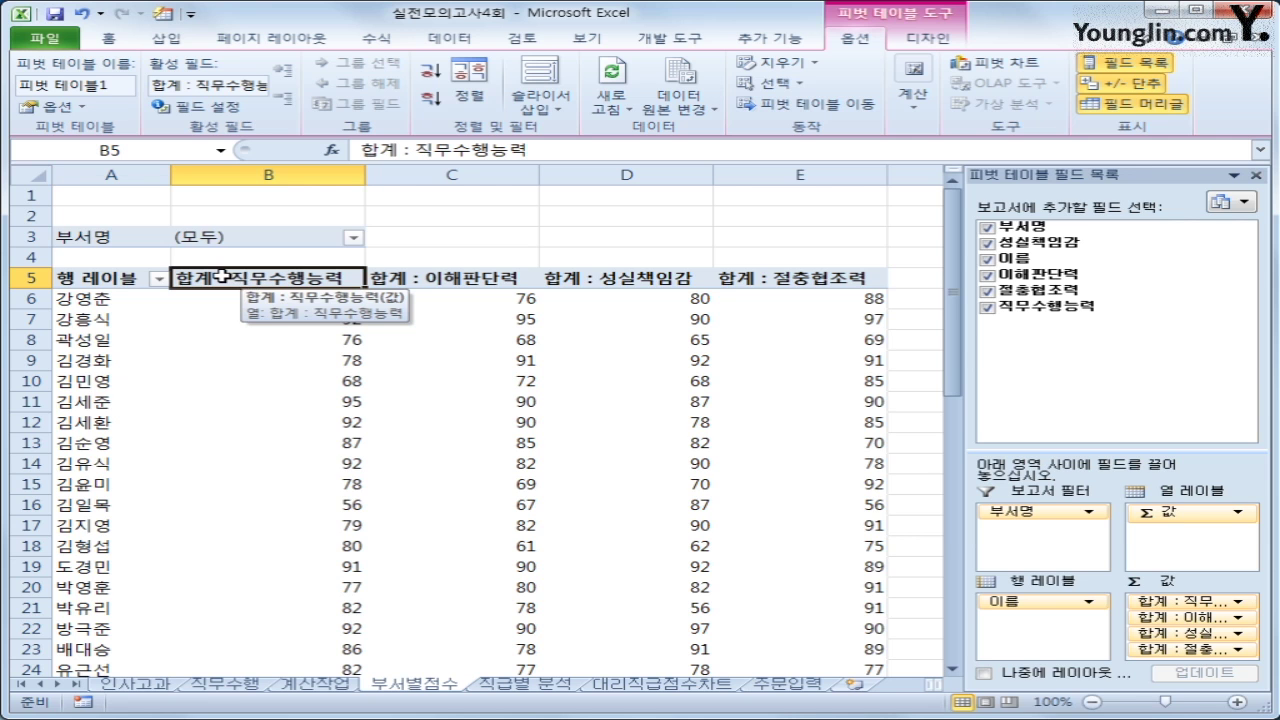
right_click(221, 276)
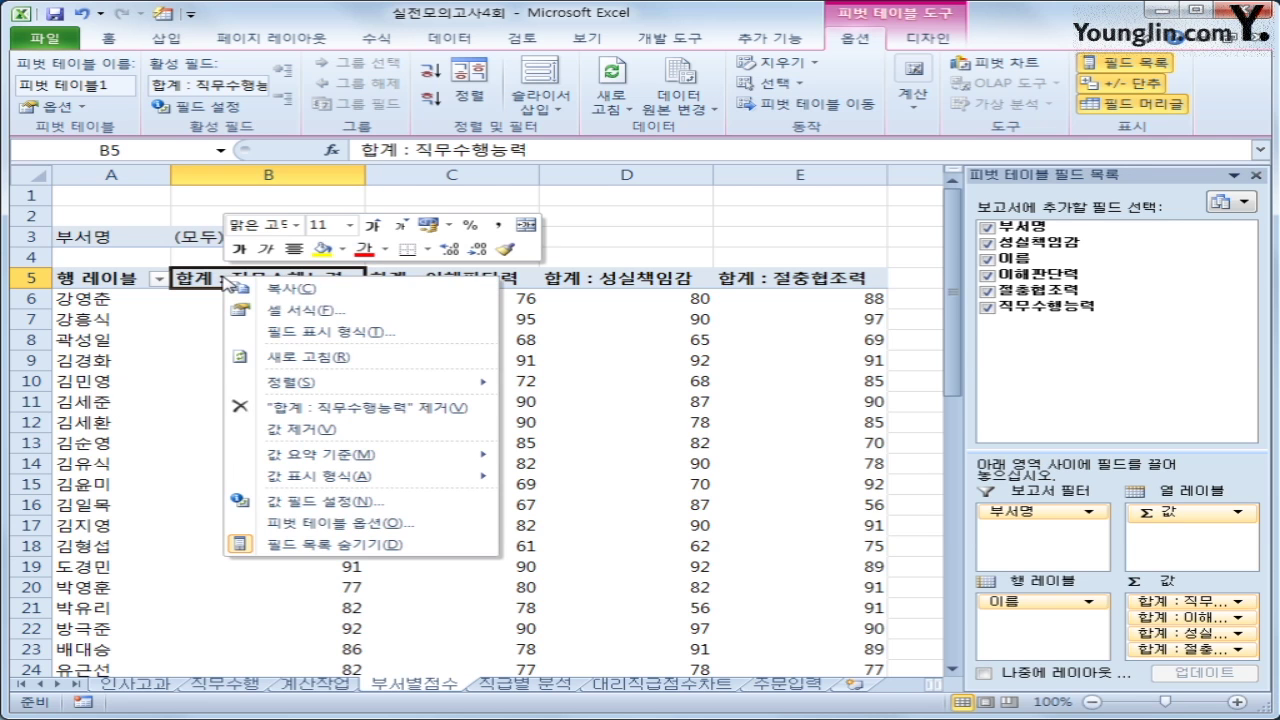
click(352, 500)
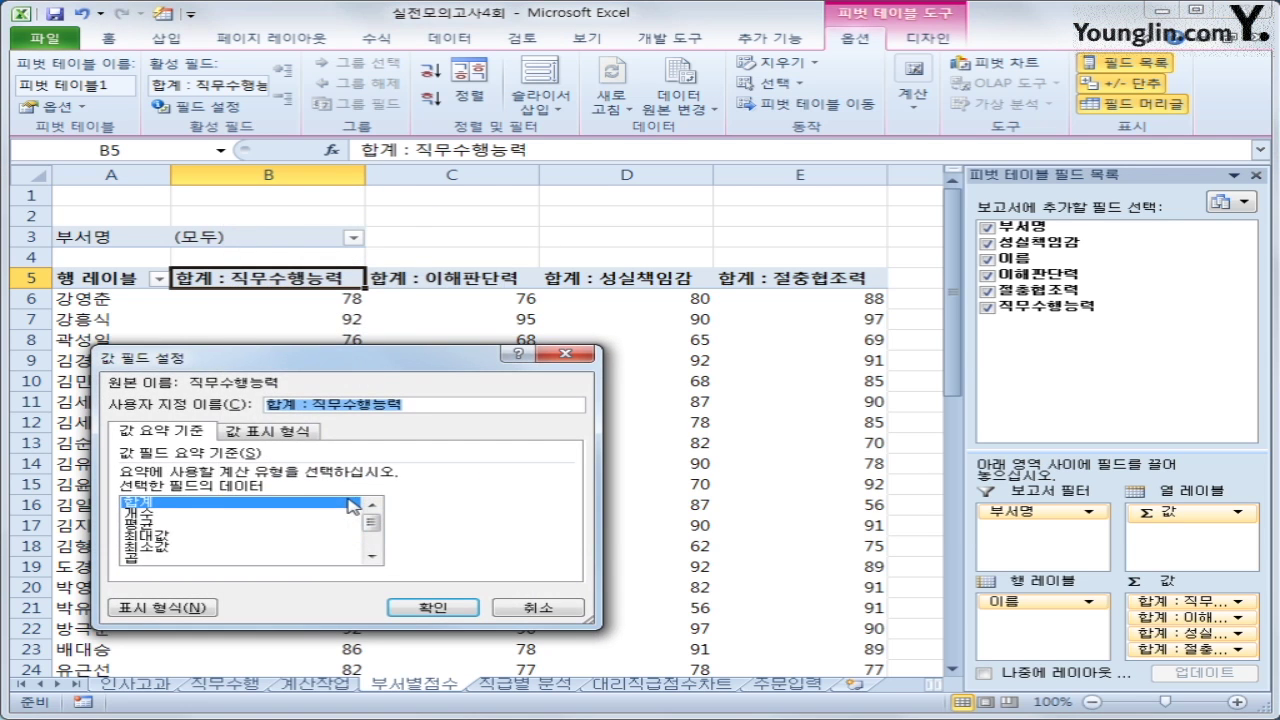
click(208, 523)
click(420, 607)
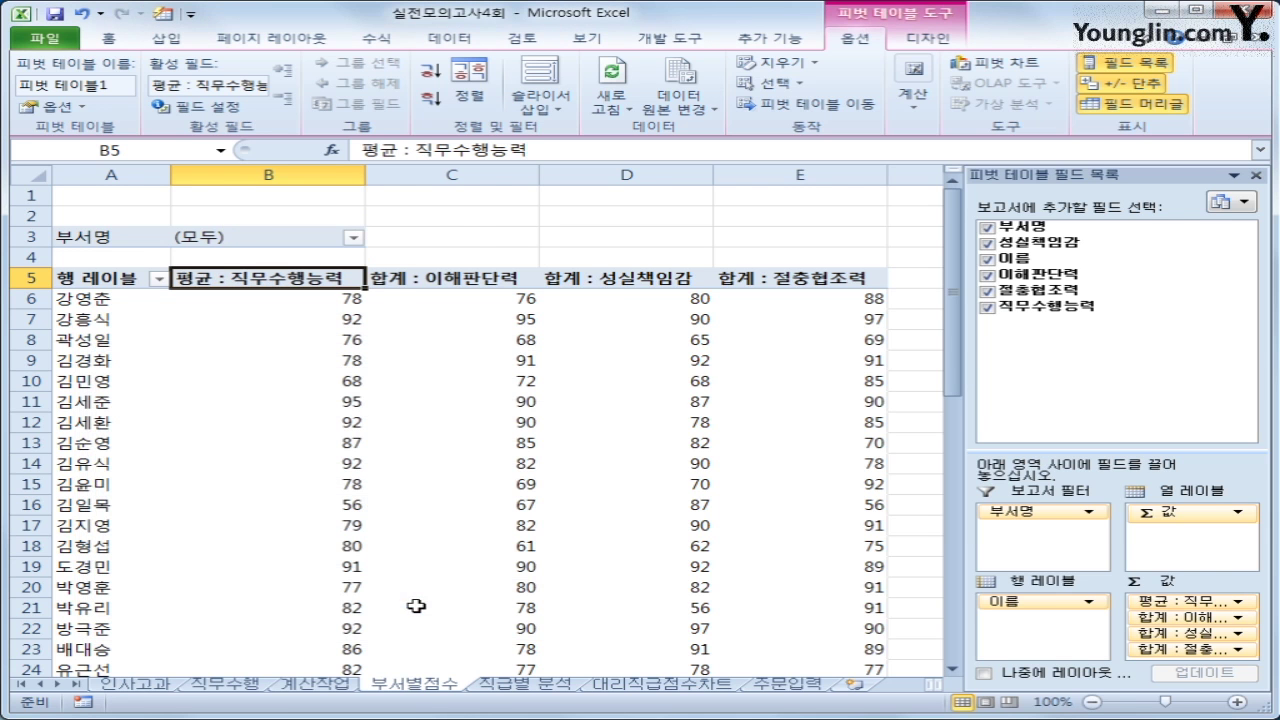
Change the summary function of the 이해판단력 value field to average (평균)
right_click(401, 283)
click(510, 508)
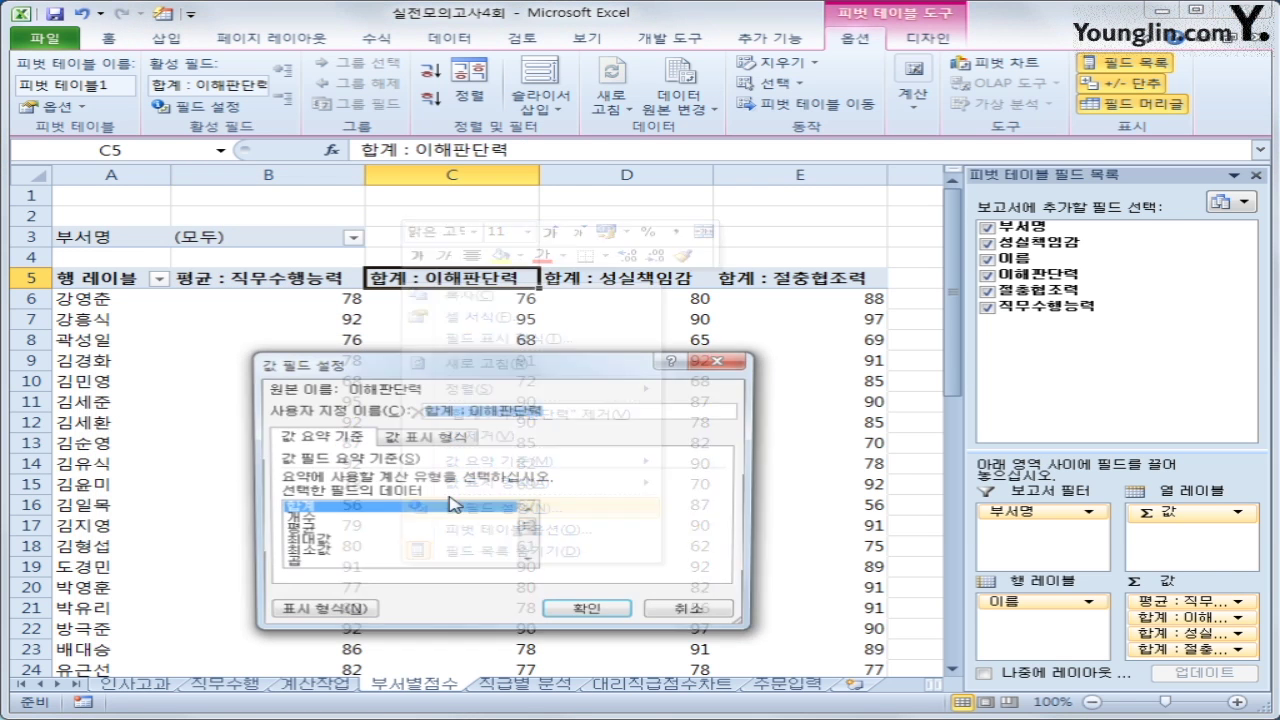
click(315, 531)
click(586, 610)
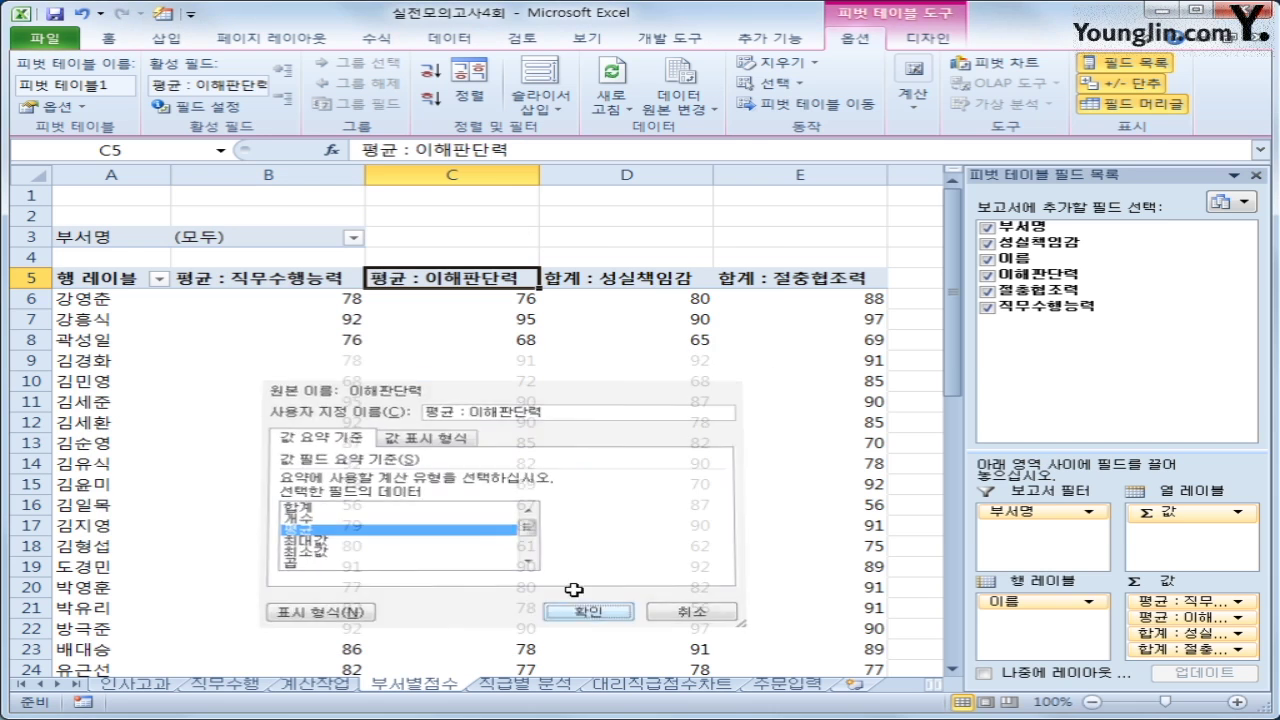
Change the summary function of the 성실책임감 value field to average (평균)
right_click(591, 284)
click(652, 508)
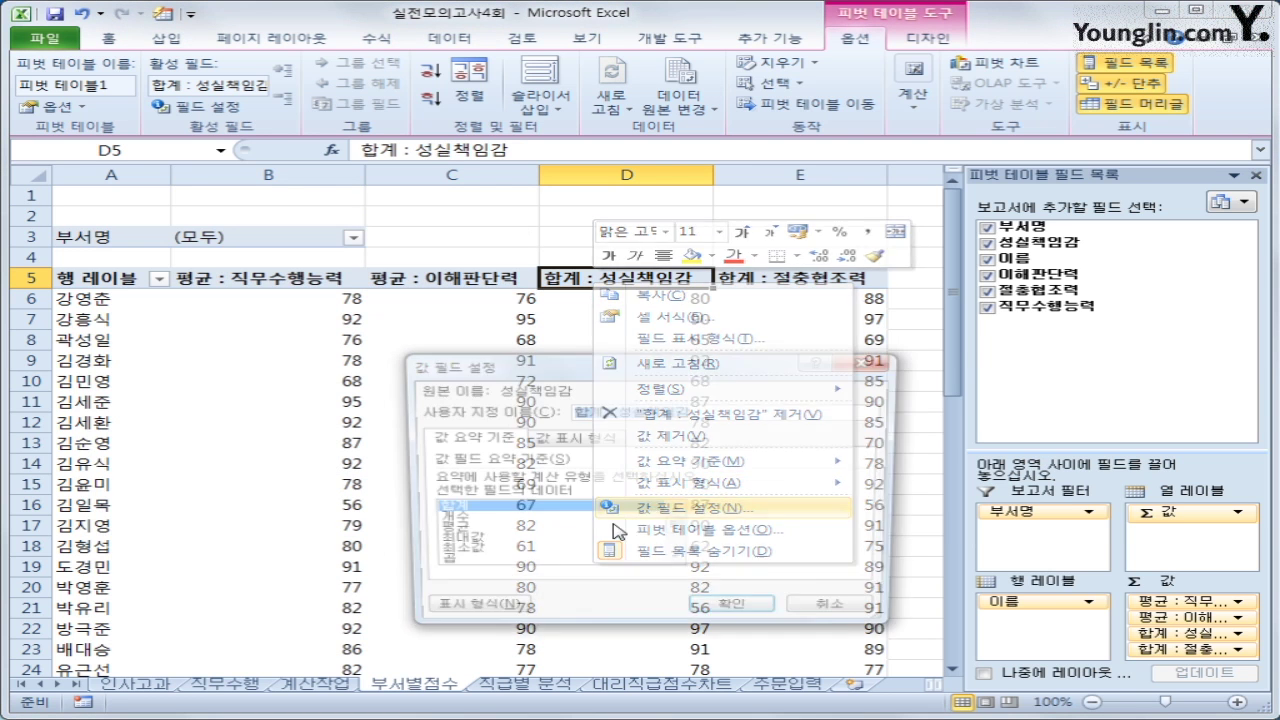
click(478, 531)
click(733, 611)
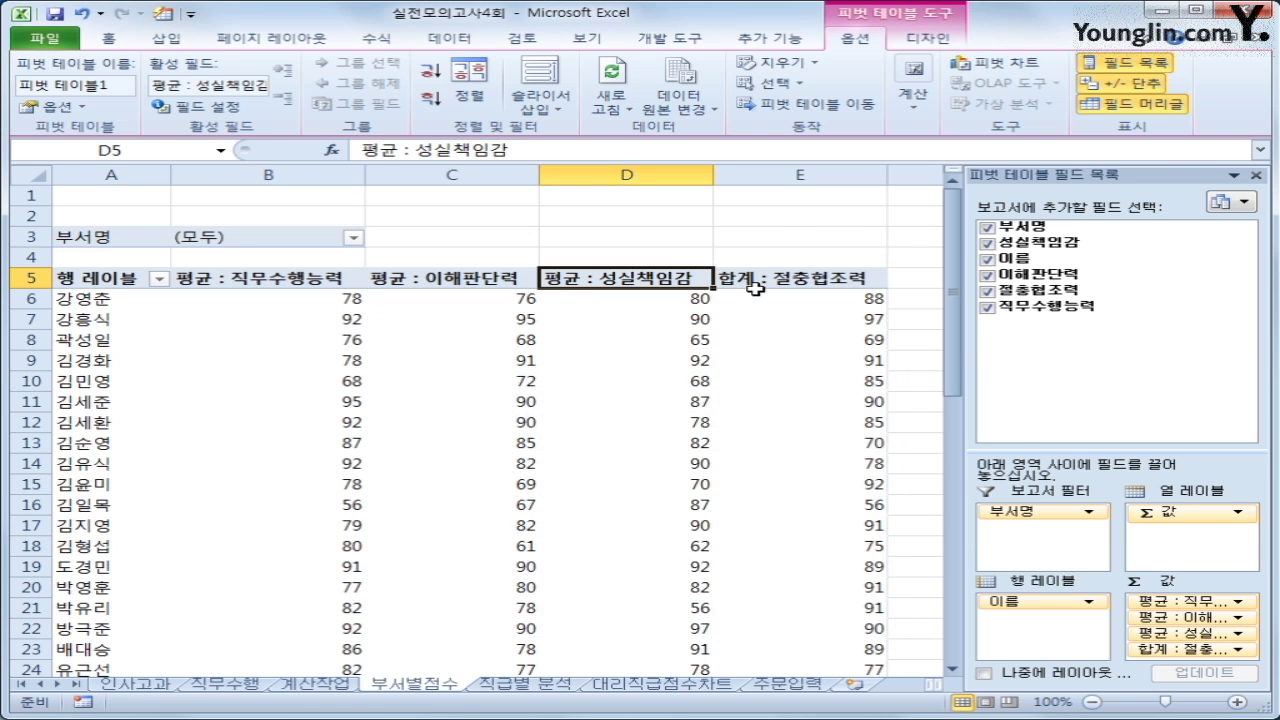
Change the summary function of the 절충협조력 value field to average (평균)
right_click(757, 286)
click(826, 508)
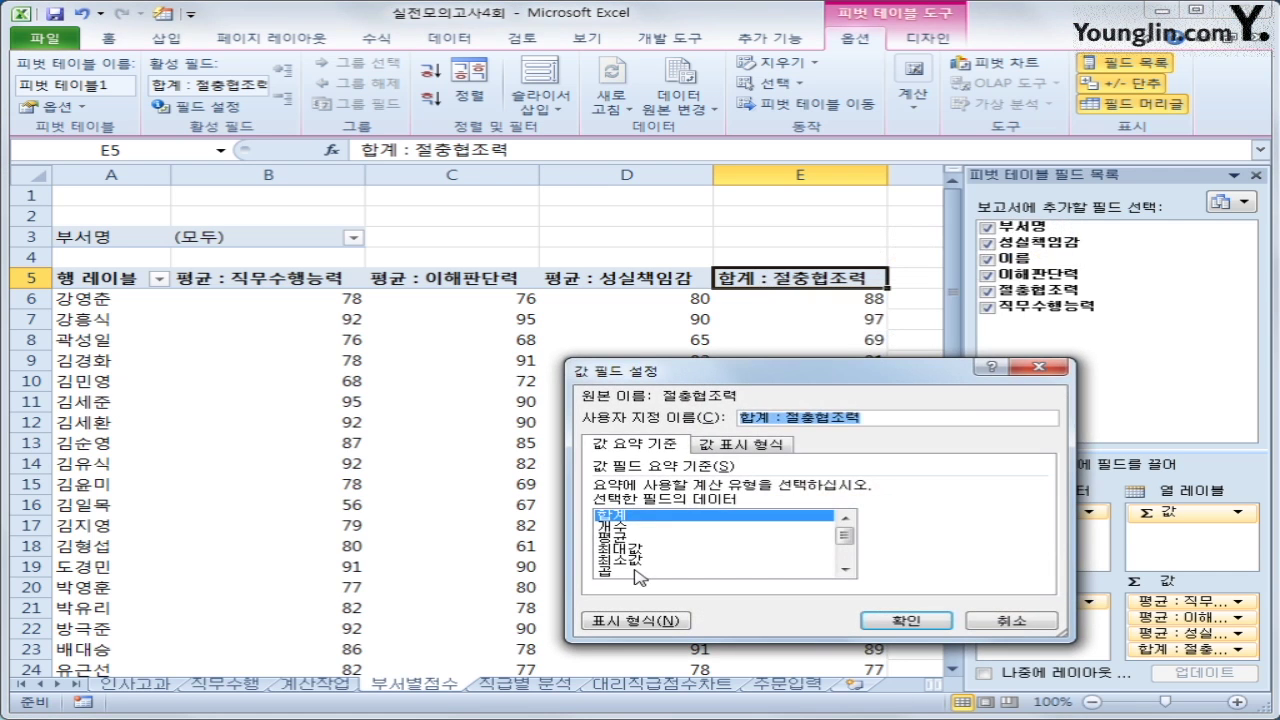
click(645, 538)
click(893, 613)
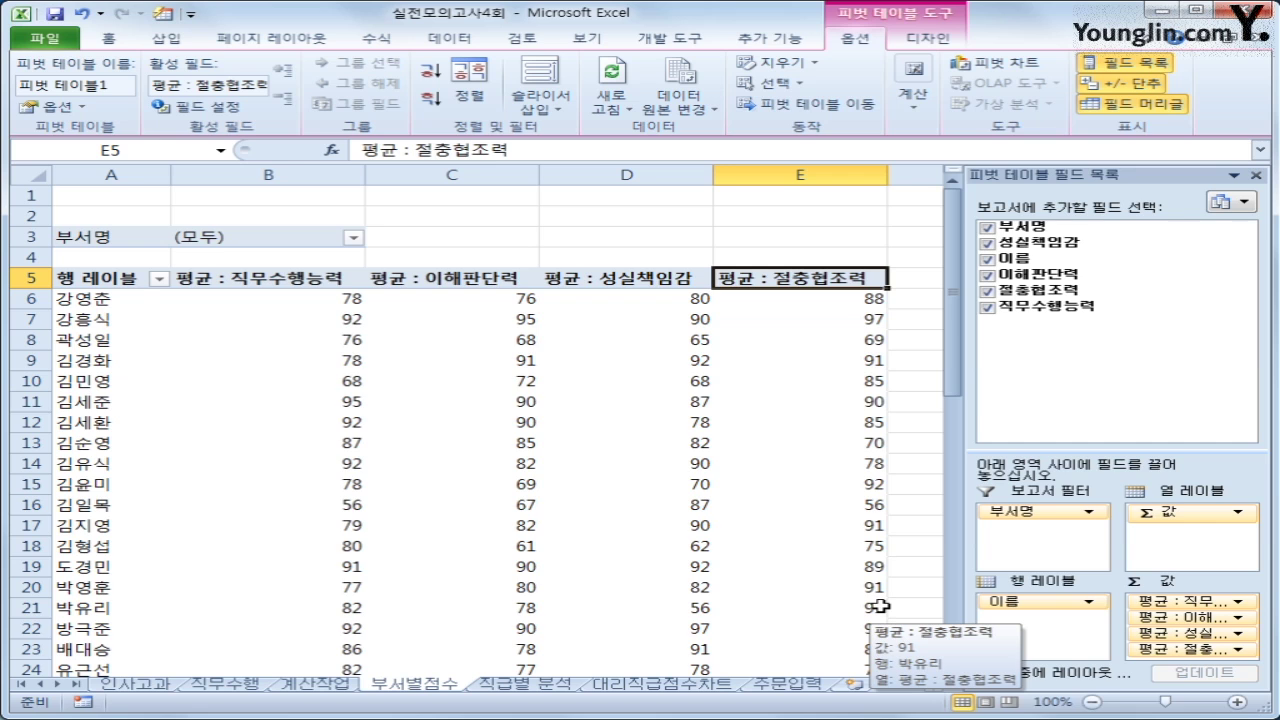
Show the pivot table report in tabular form (테이블 형식으로 표시)
click(128, 283)
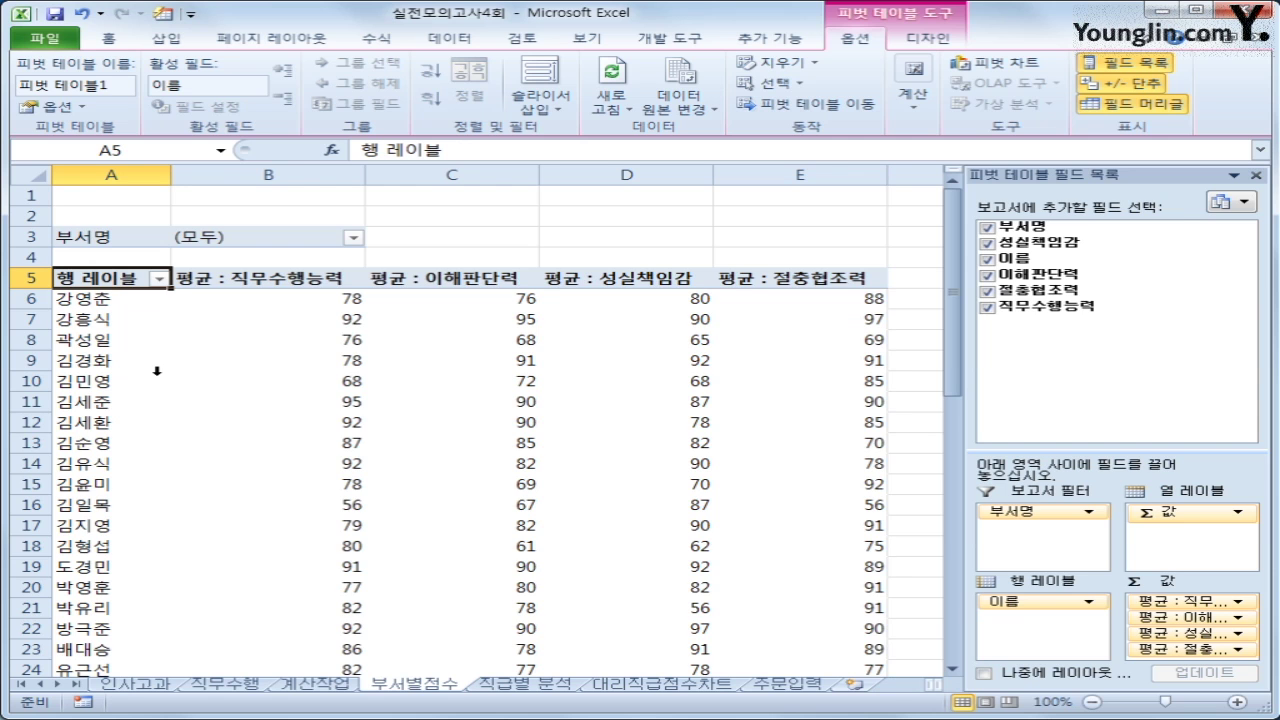
click(930, 39)
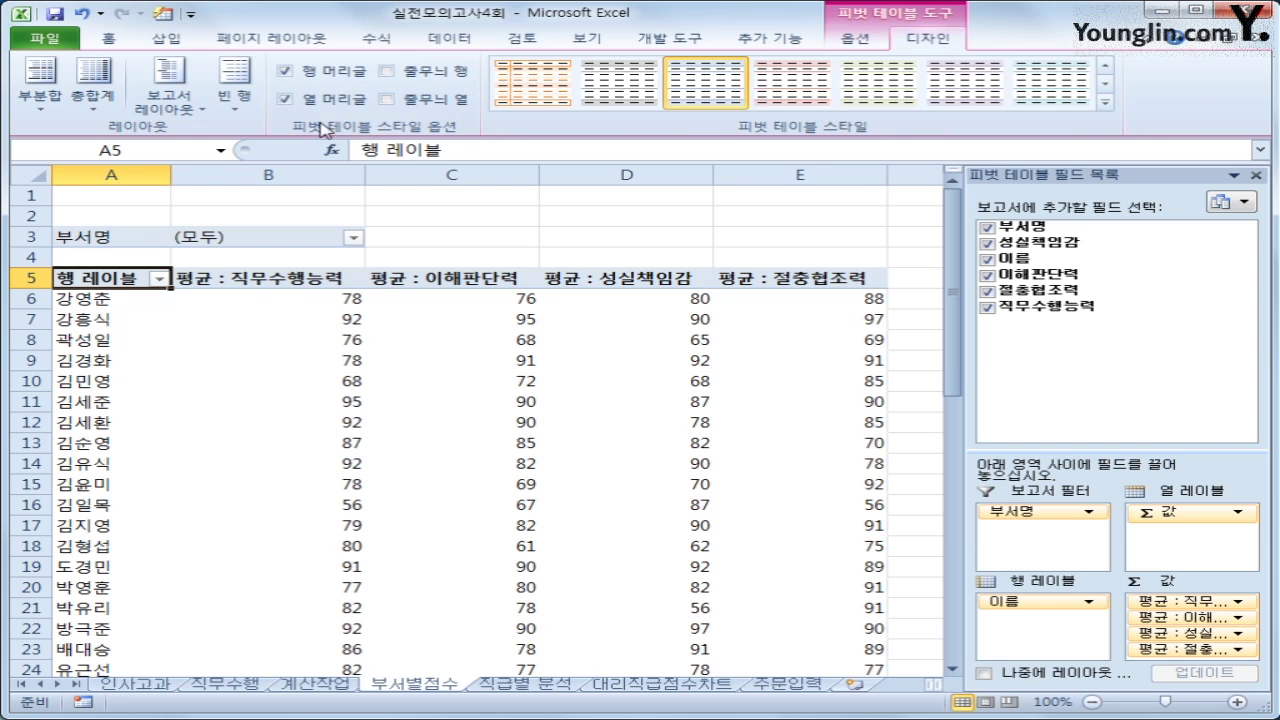
click(176, 104)
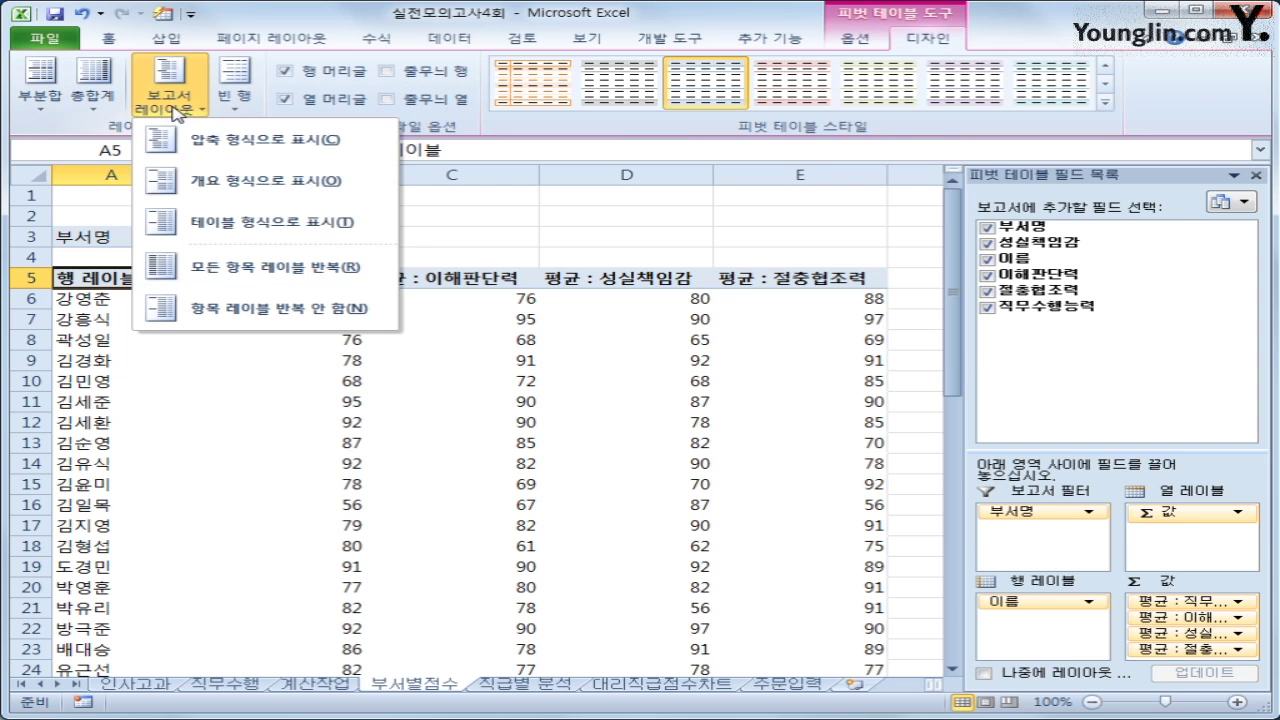
click(249, 234)
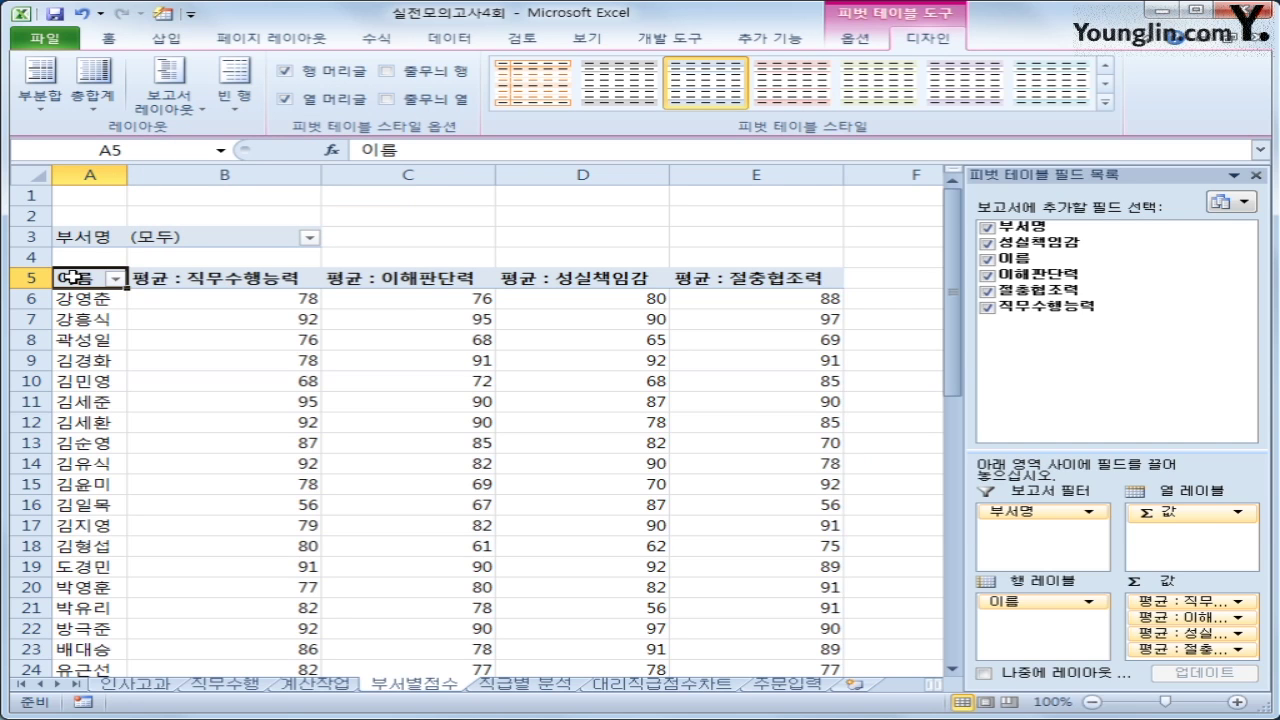
Apply an AutoFormat (자동 서식) style with a black header row to the whole pivot table
click(167, 19)
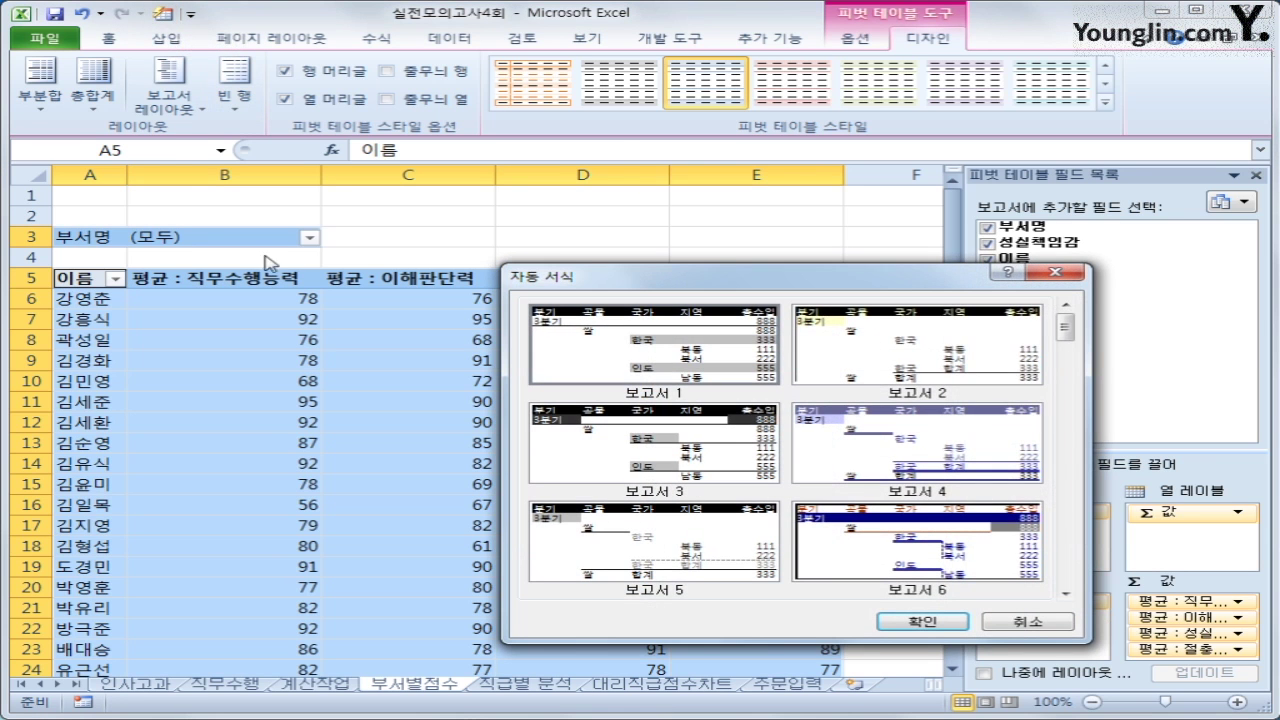
click(900, 621)
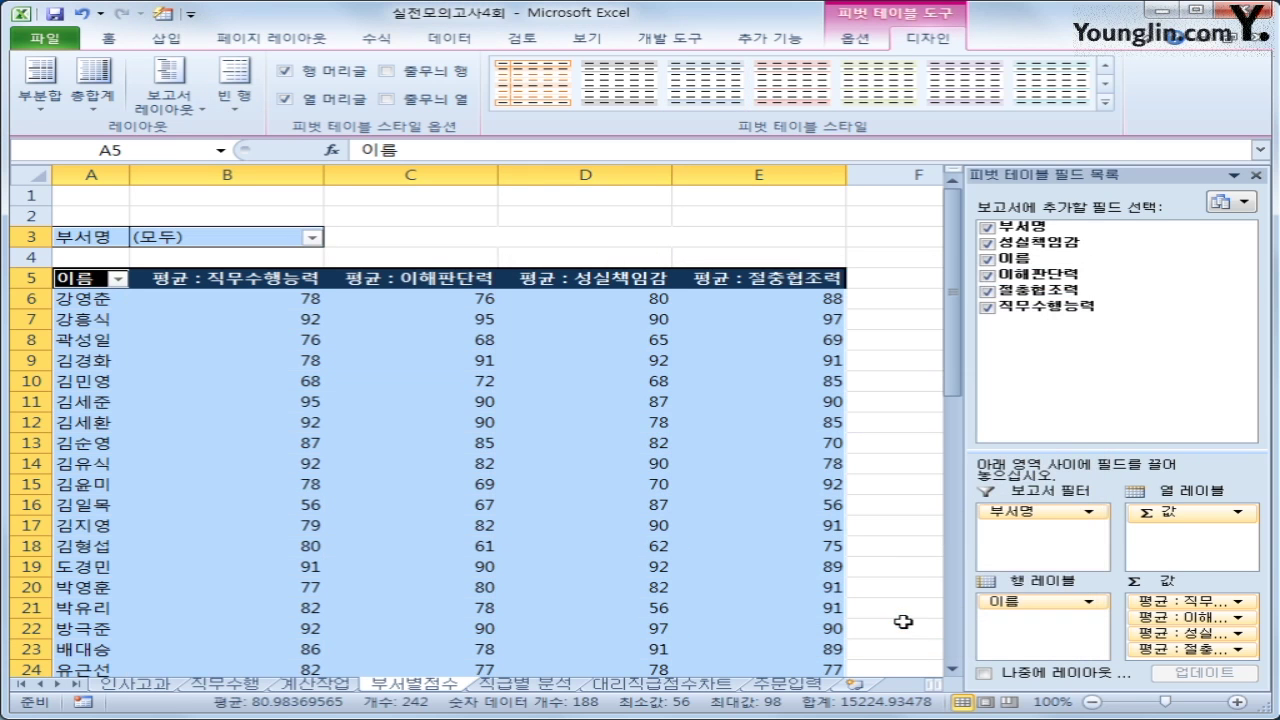
mouse_move(537, 531)
mouse_move(784, 333)
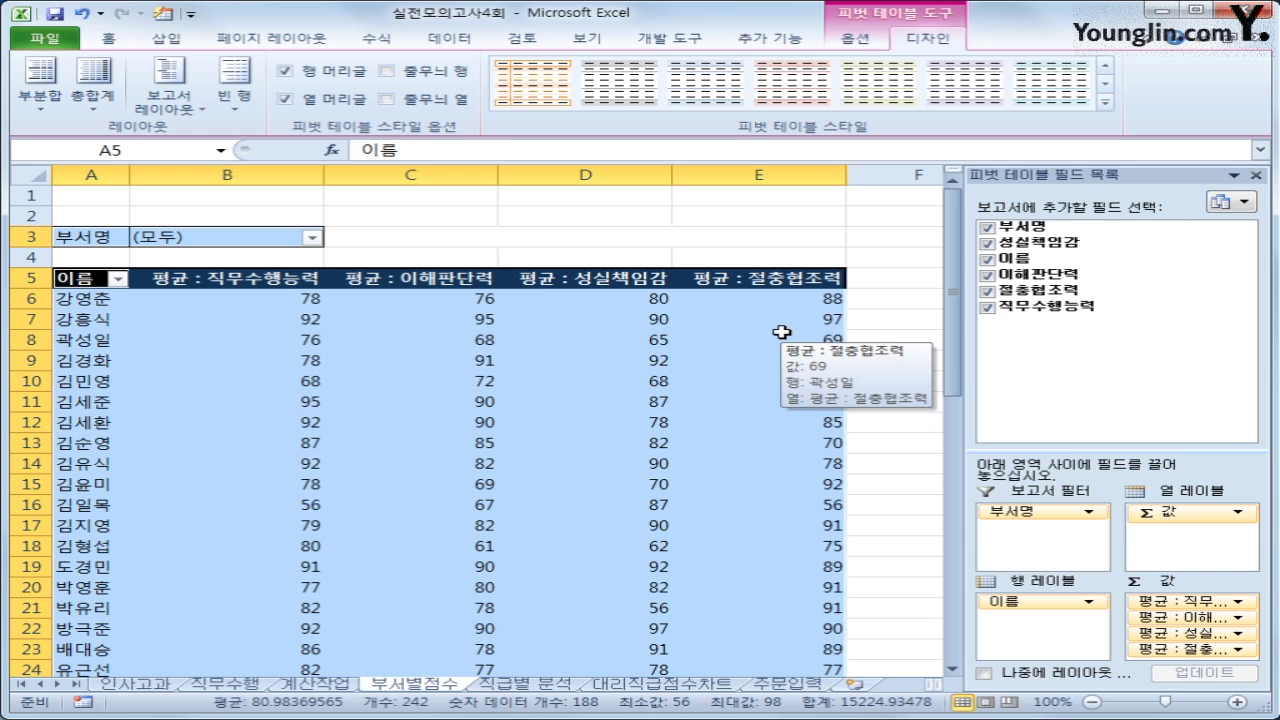
Start inserting a calculated field (계산 필드) in the pivot table and name it 표준편차
click(848, 40)
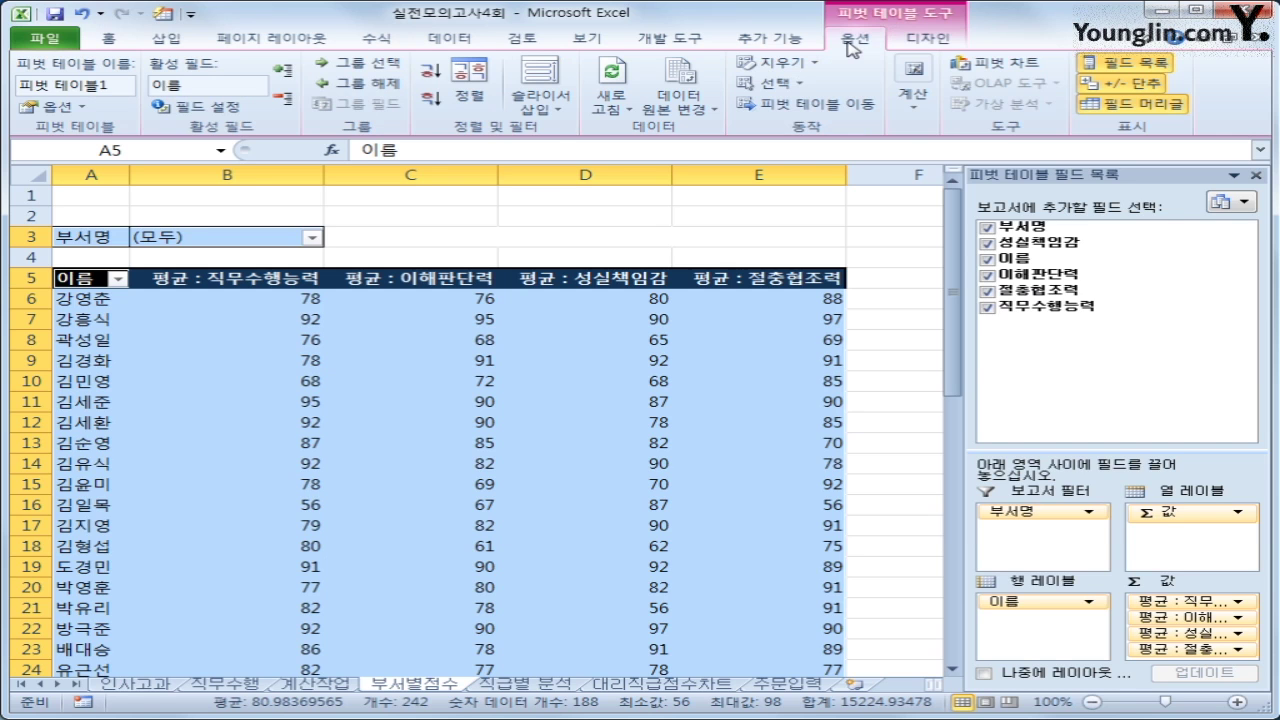
click(915, 100)
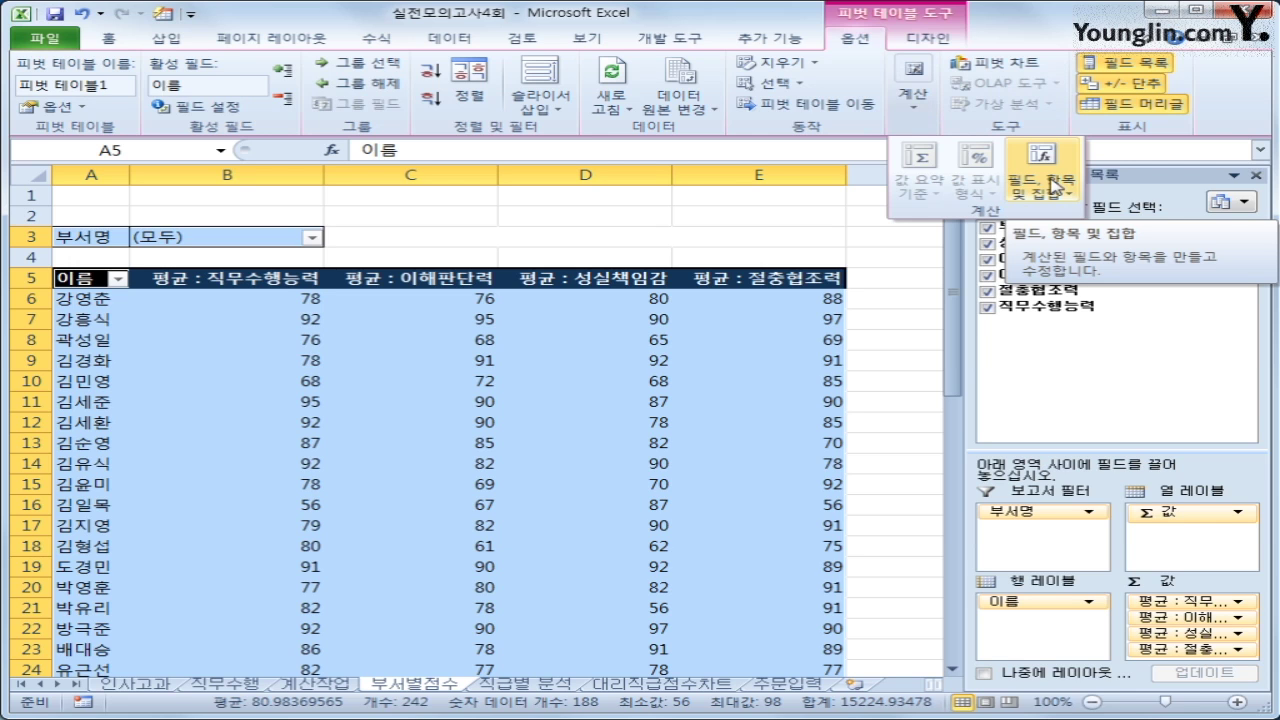
click(1055, 186)
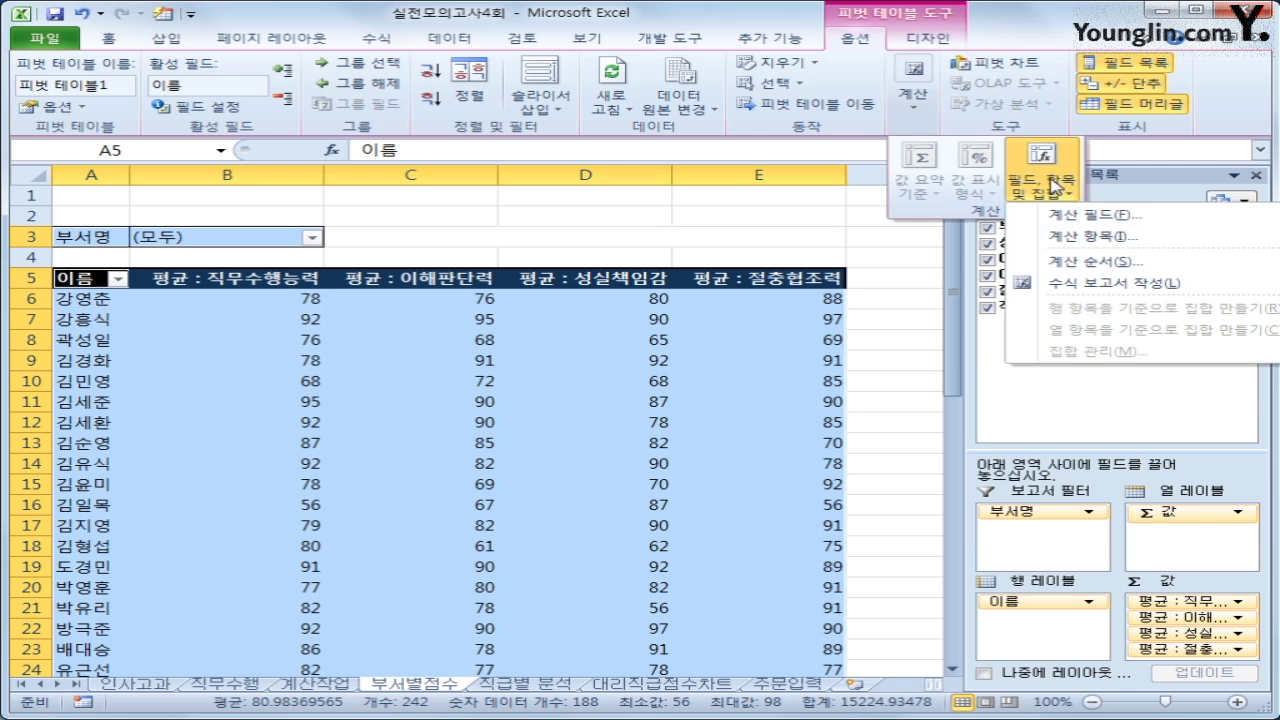
click(1093, 215)
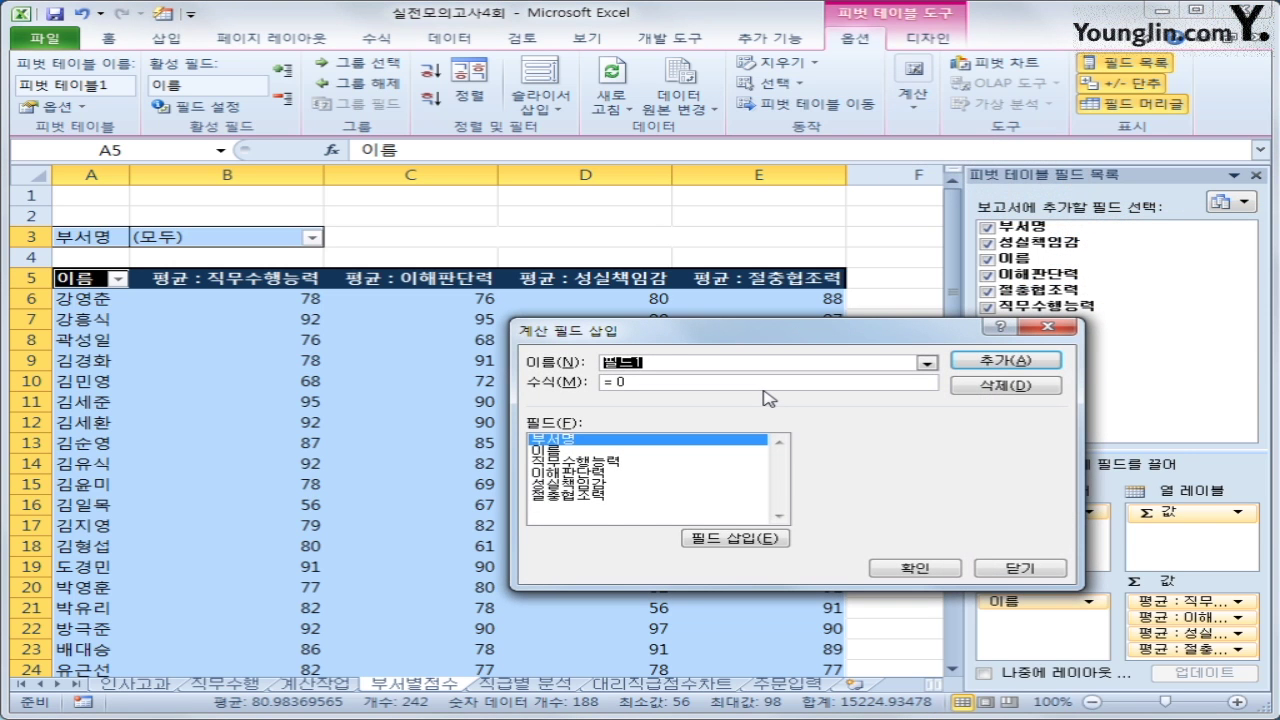
key(BackSpace)
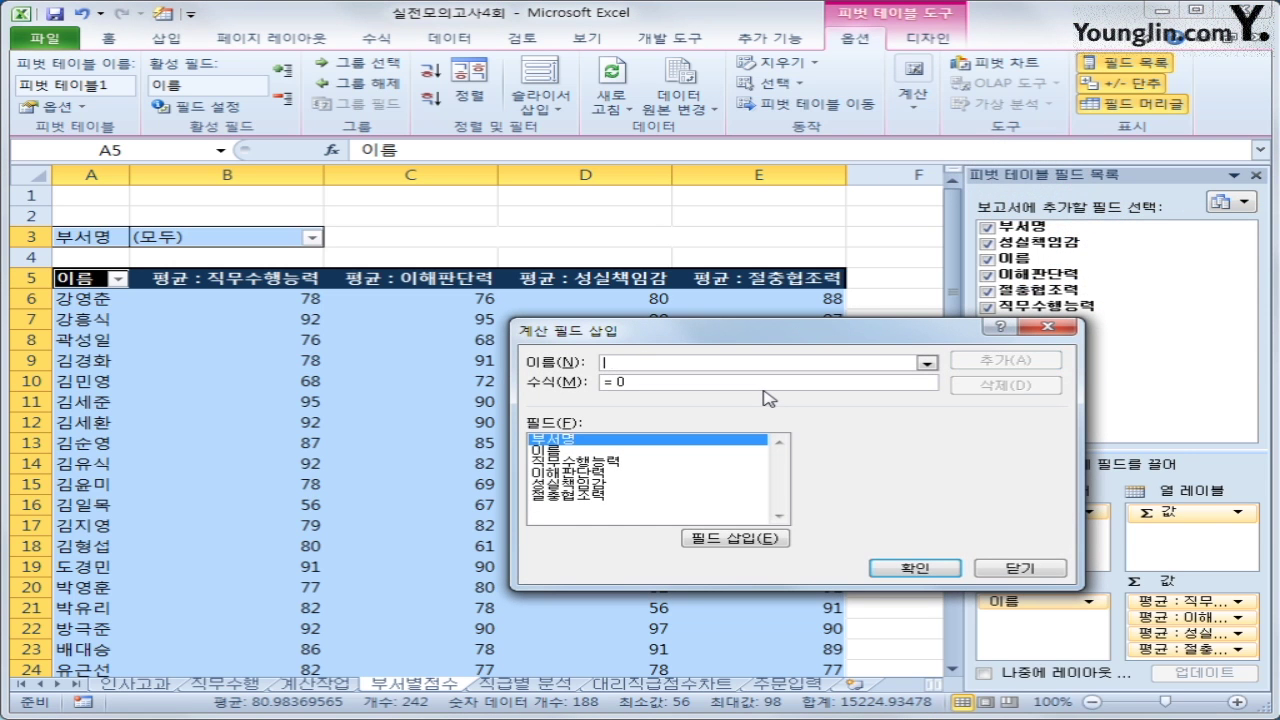
text(표준)
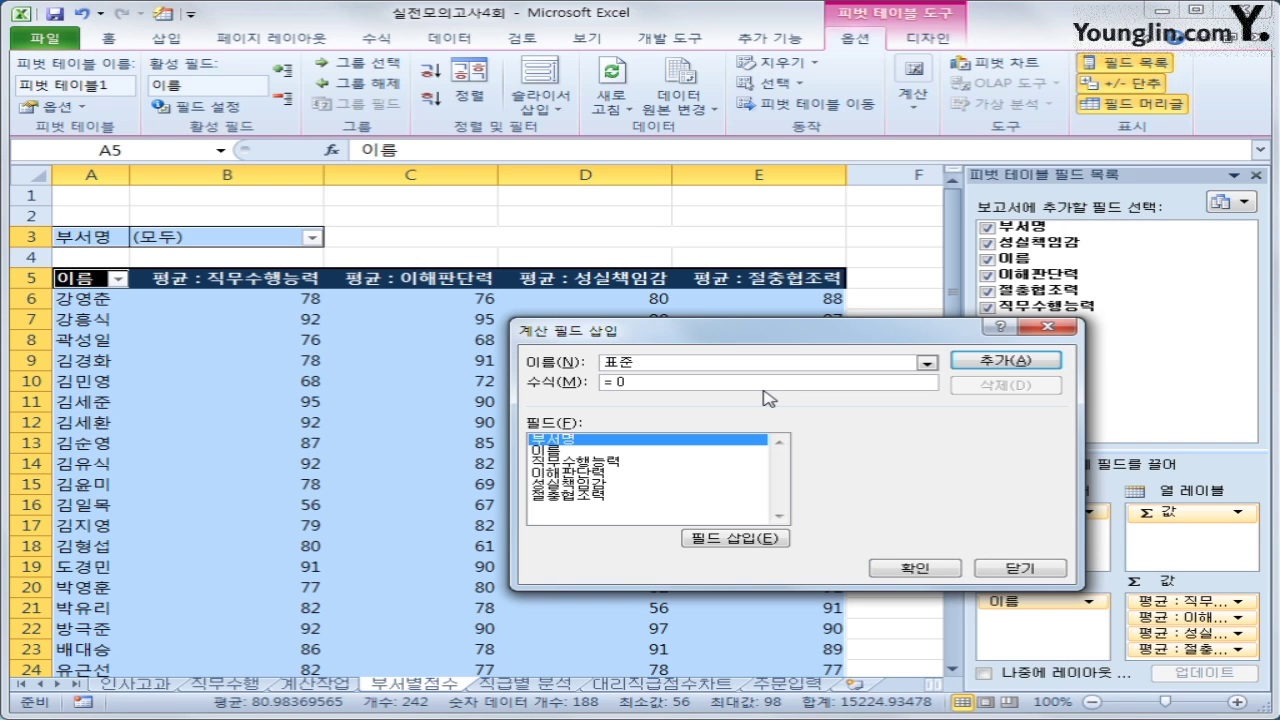
text(편차)
Give the 표준편차 field the formula =stdev(직무수행능력, 성실책임감, 이해판단력, 절충협조력) and insert it into the pivot table
key(Tab)
text(ㅋ)
text(stdev)
text(()
double_click(651, 462)
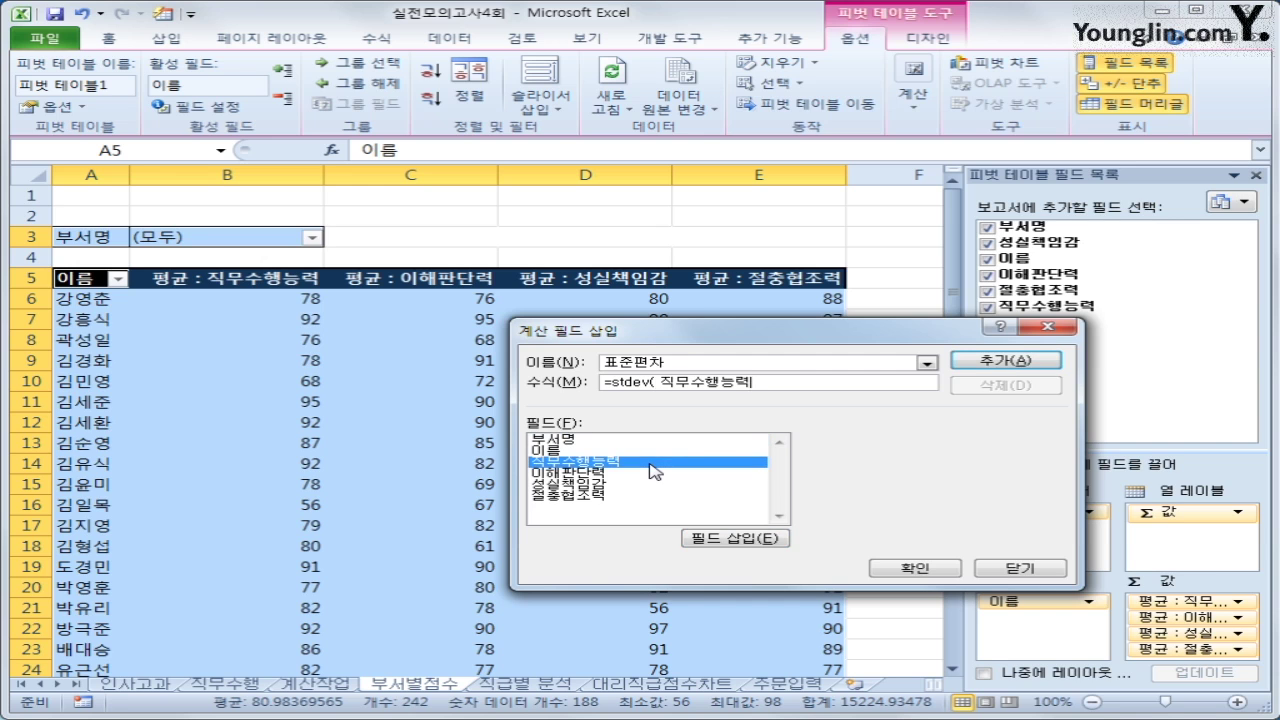
text(,)
double_click(624, 485)
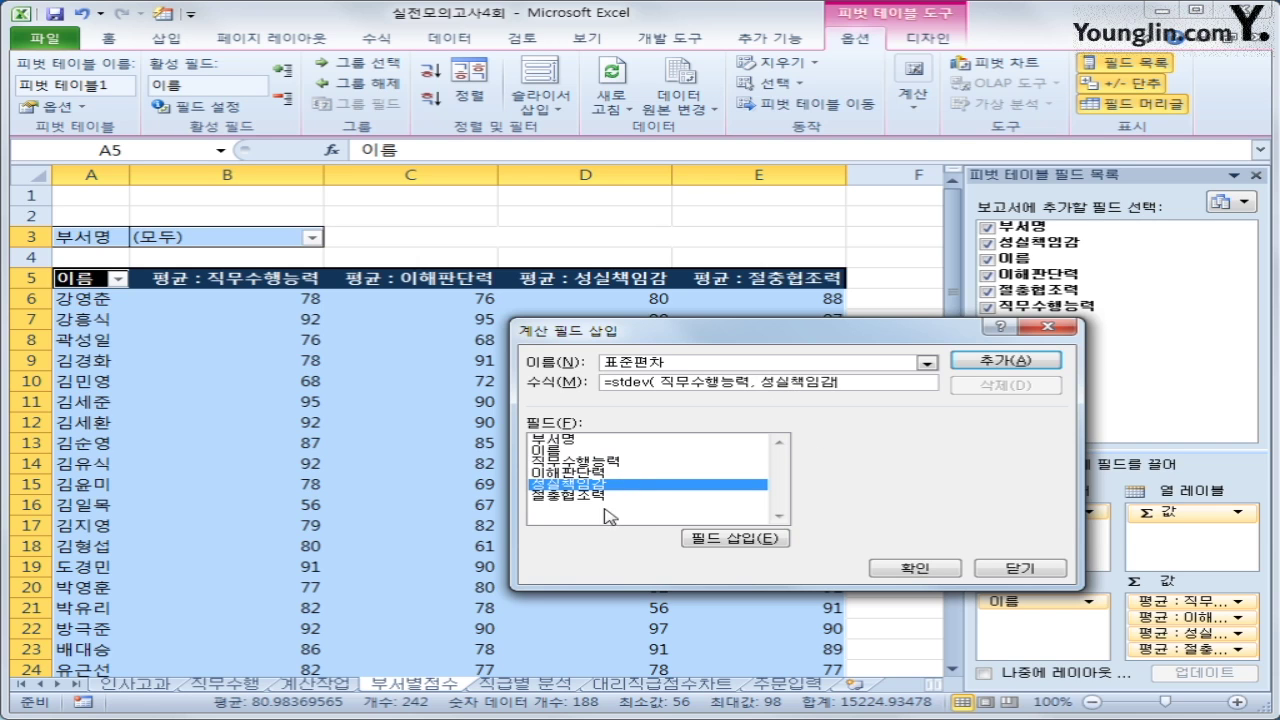
text(,)
double_click(603, 474)
text(, 이해판단력,)
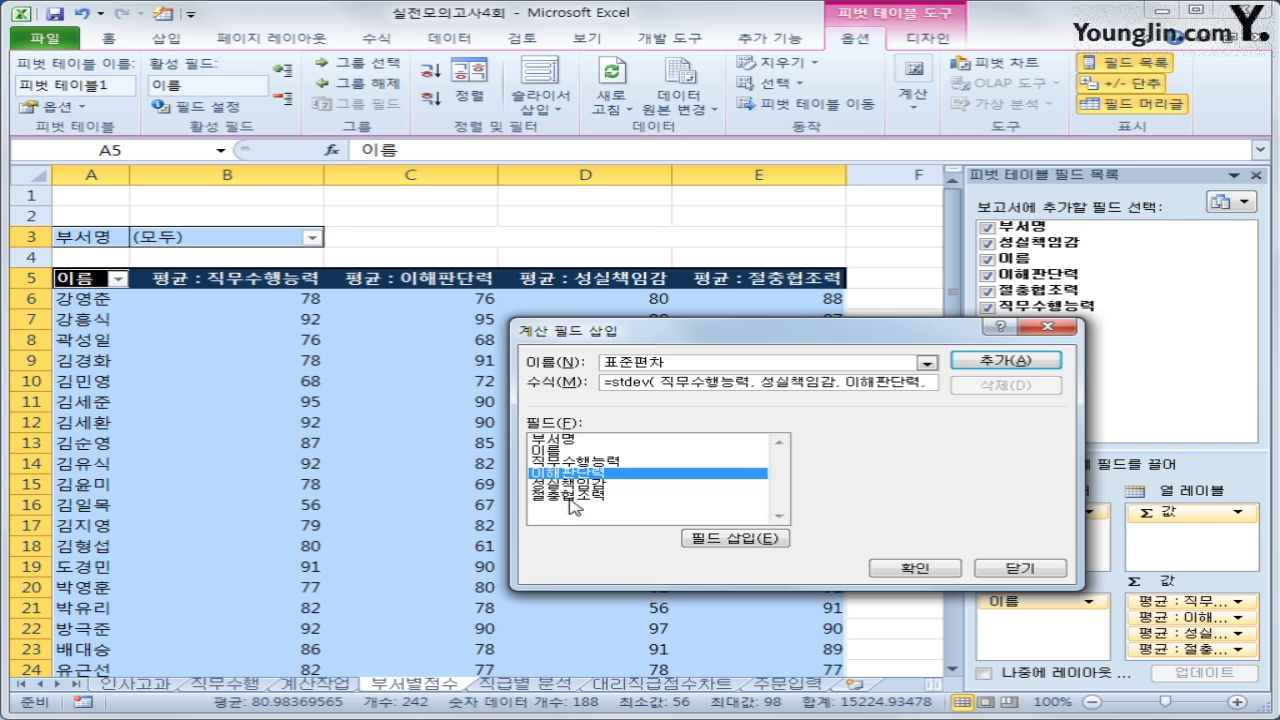
double_click(569, 497)
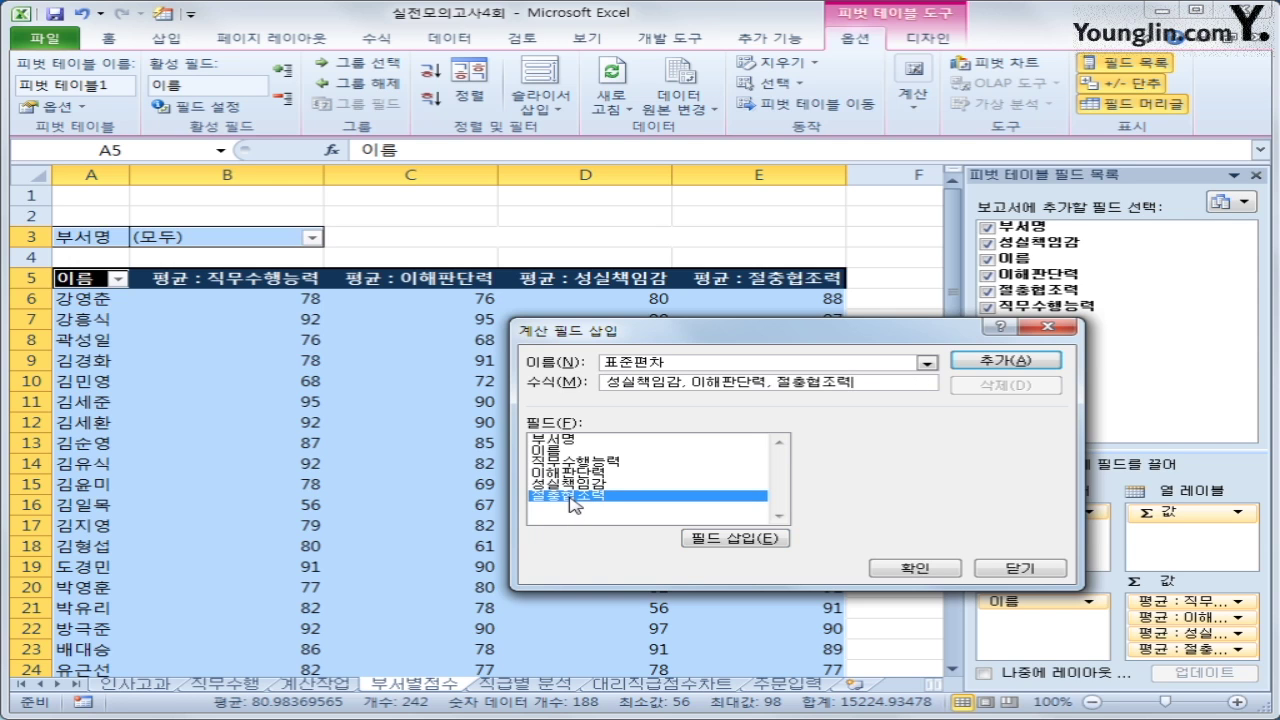
text())
click(912, 567)
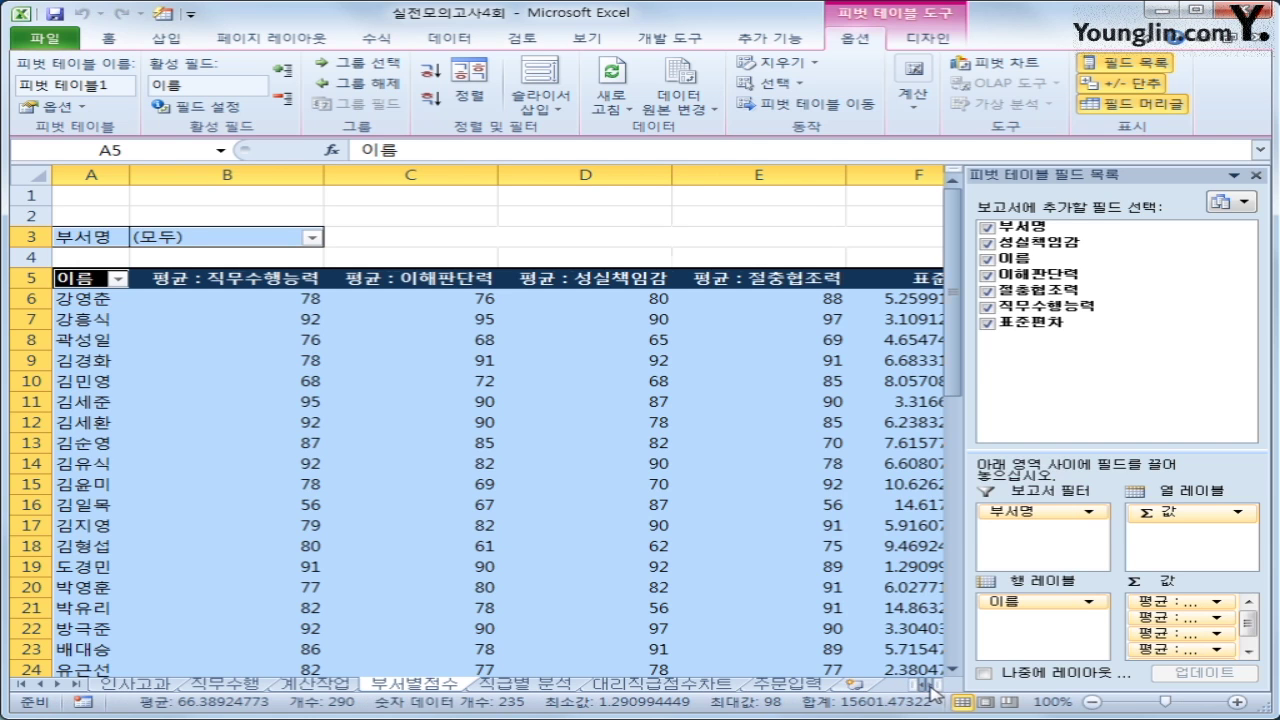
Format the 표준편차 values in F6:F51 as numbers (숫자) with 2 decimal places
click(930, 687)
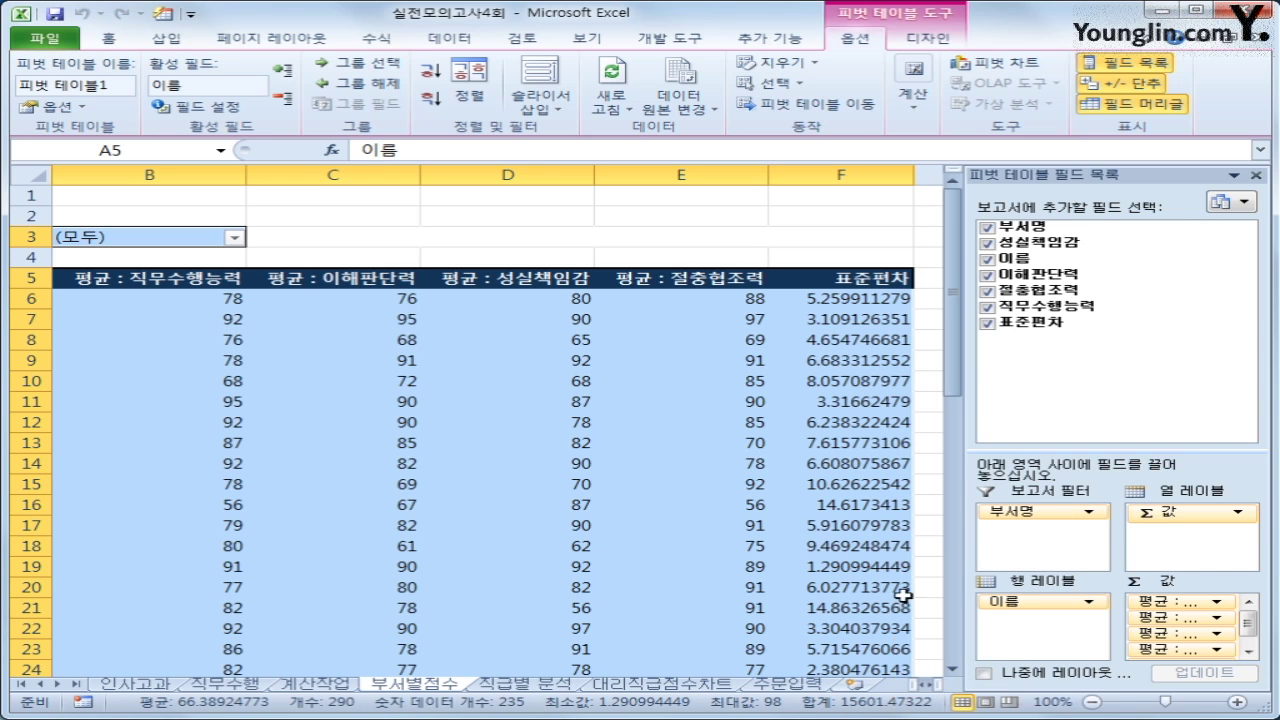
drag(860, 300, 866, 608)
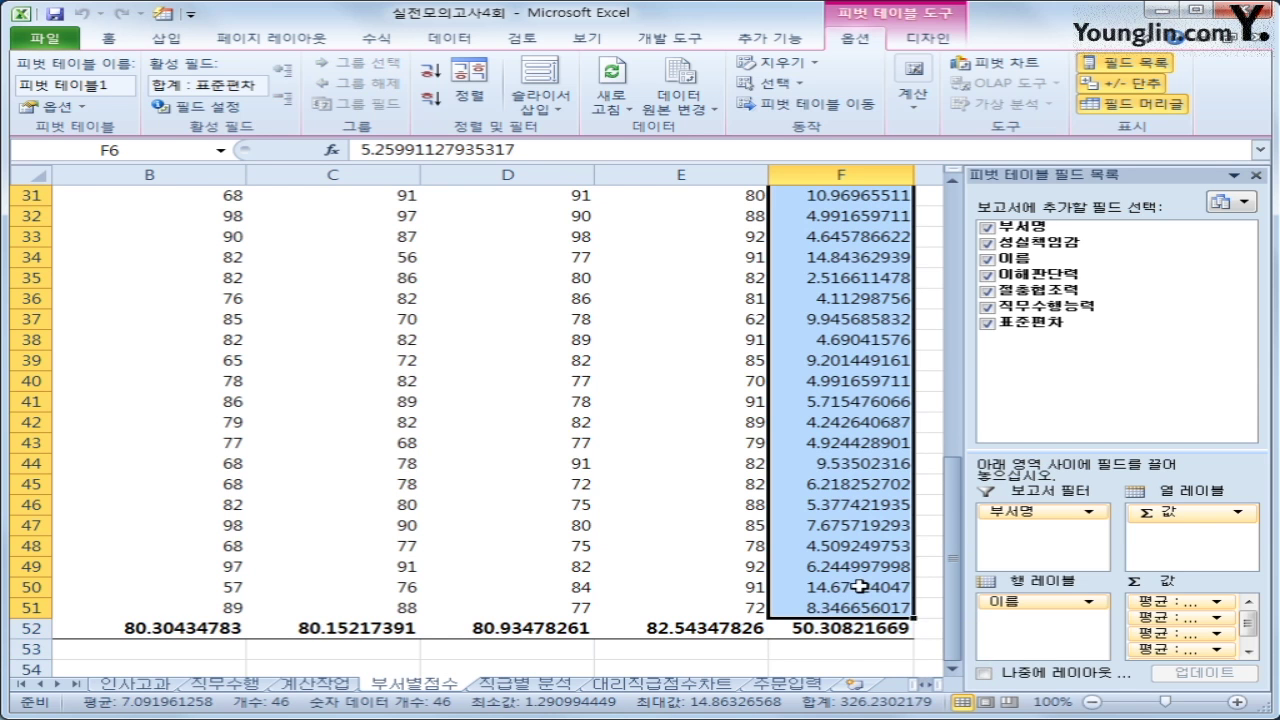
scroll(860, 587, up, 10)
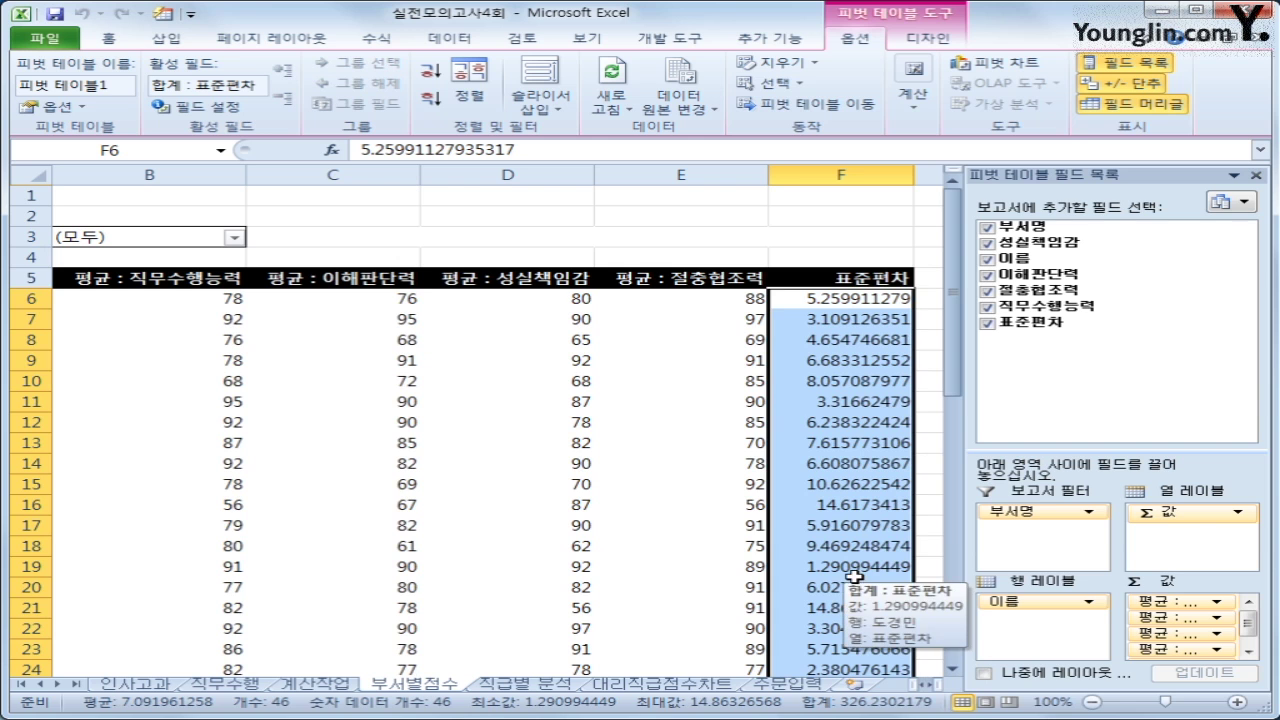
scroll(848, 563, down, 4)
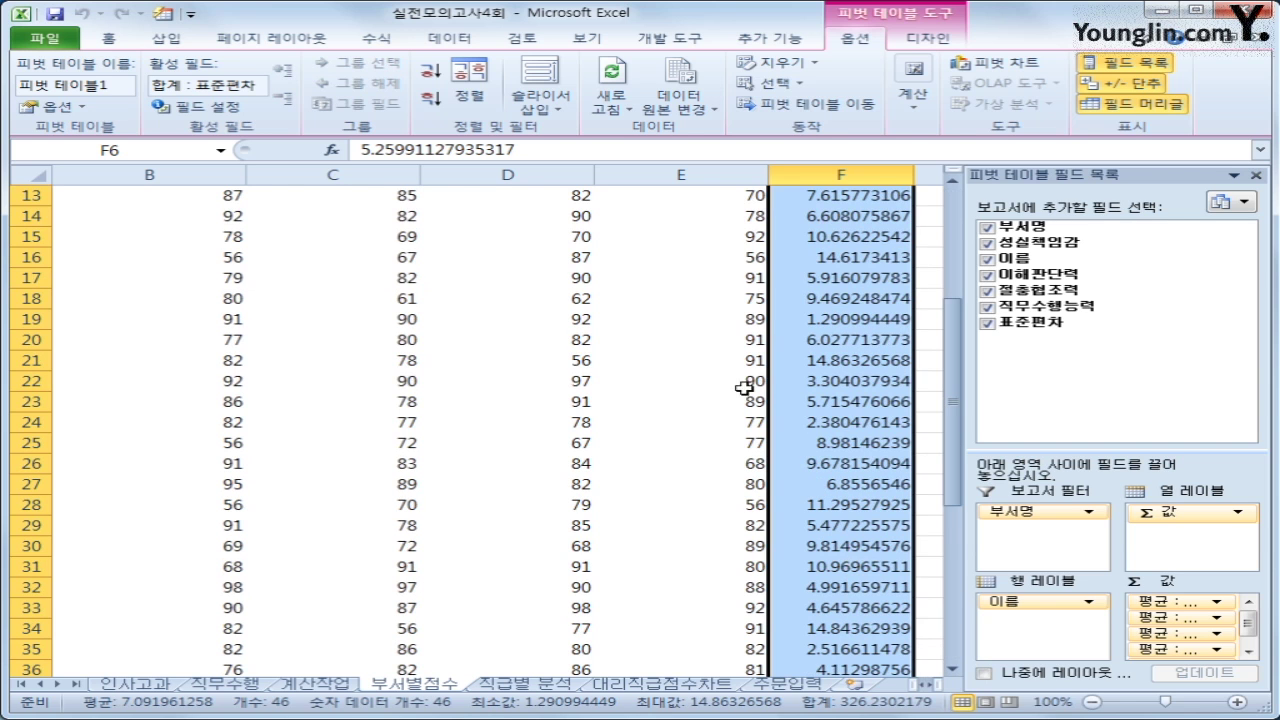
right_click(814, 274)
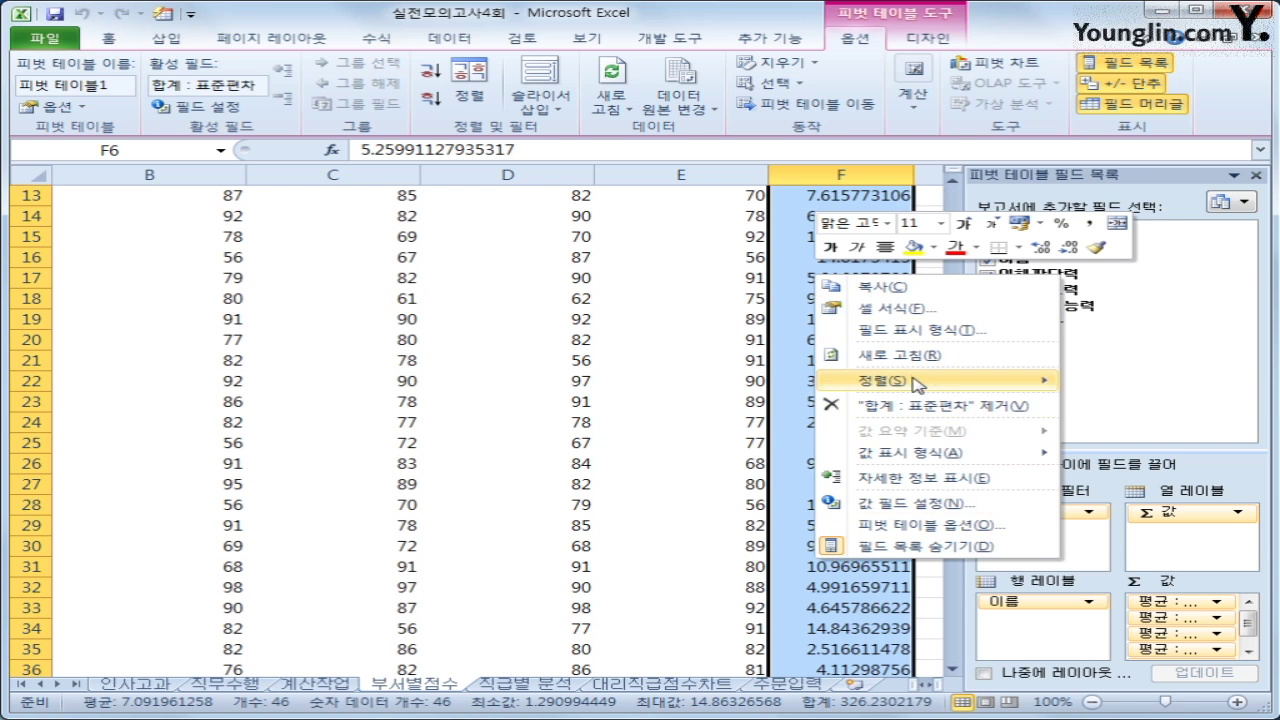
click(905, 308)
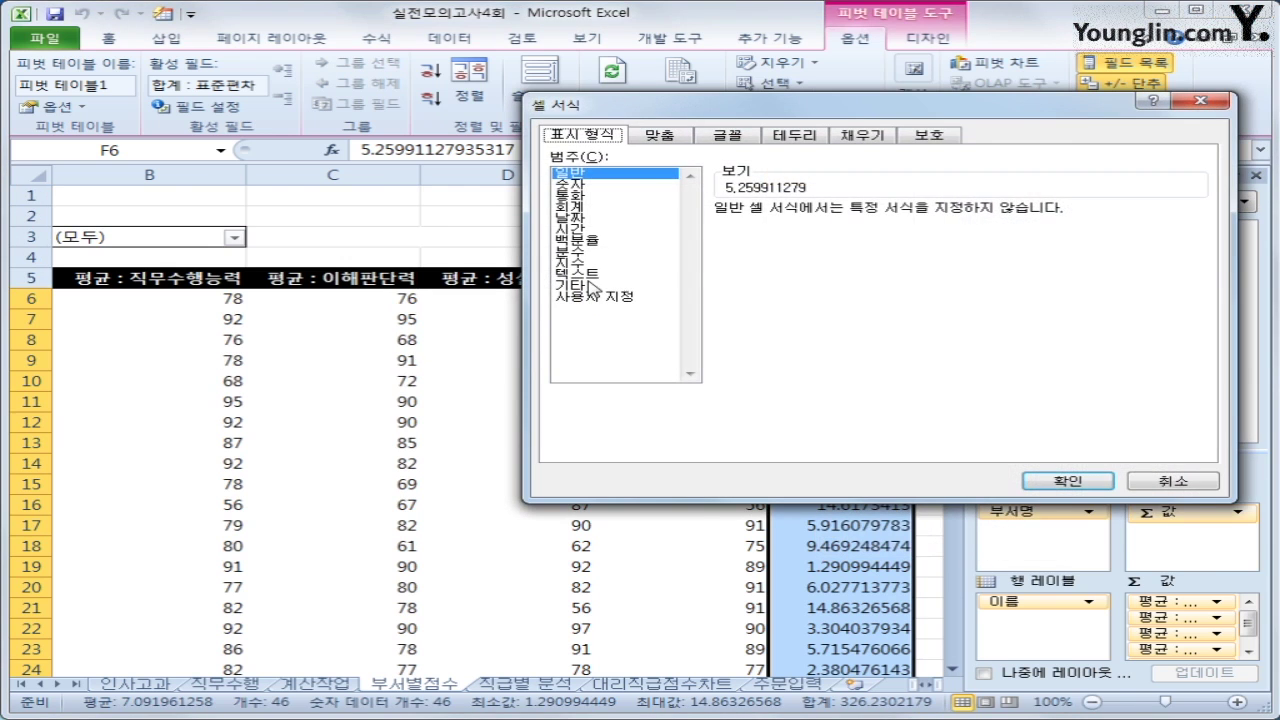
click(598, 185)
click(903, 207)
click(903, 207)
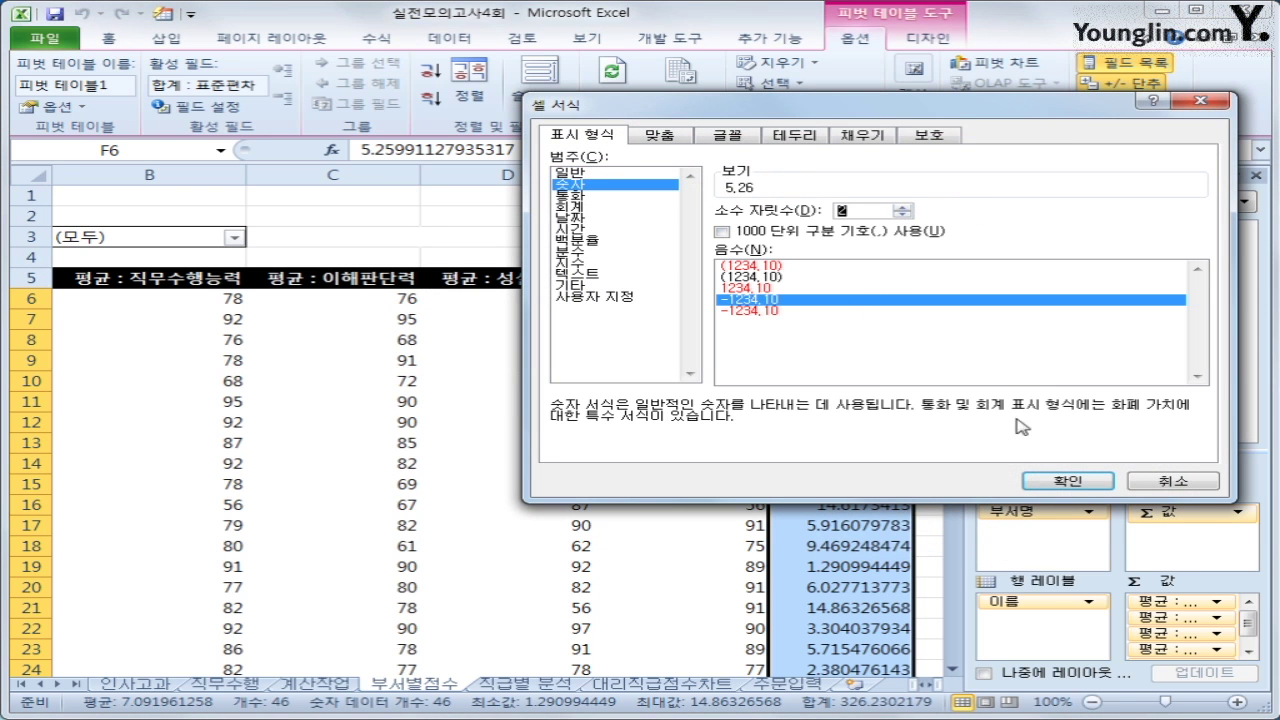
click(1040, 486)
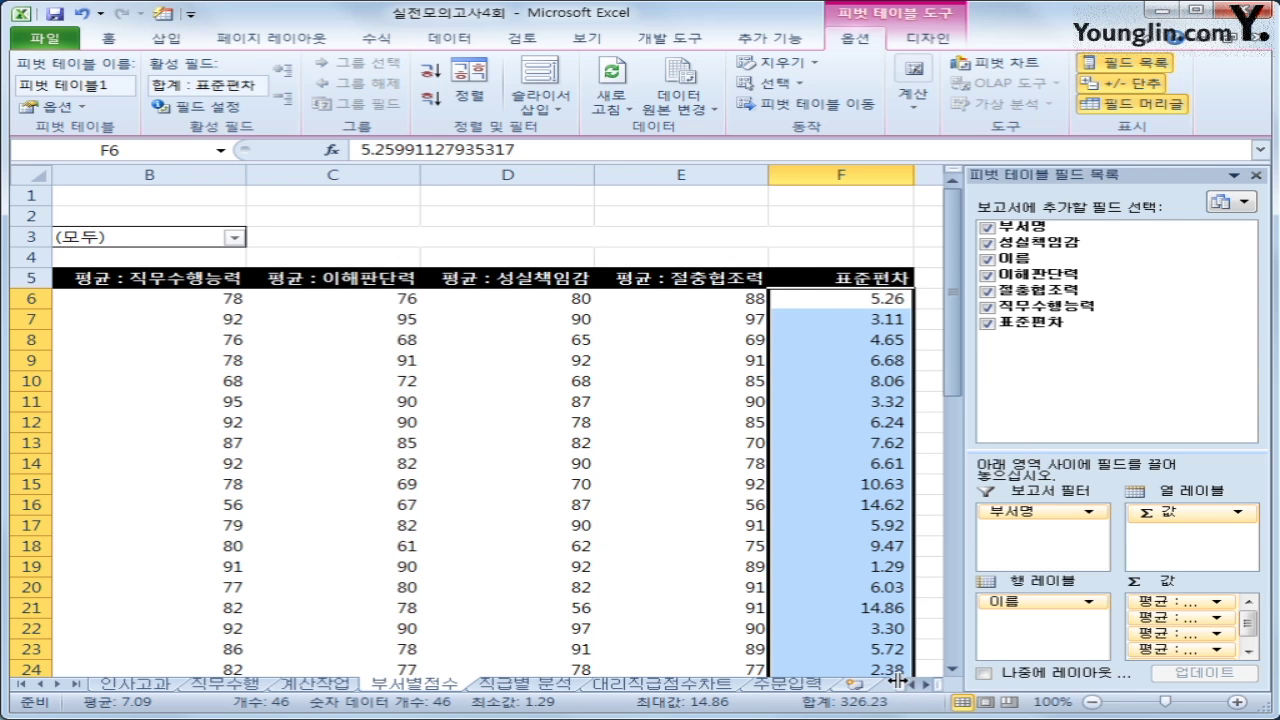
Filter the pivot table by 부서명 to show only the 관리부 department
click(908, 690)
click(290, 236)
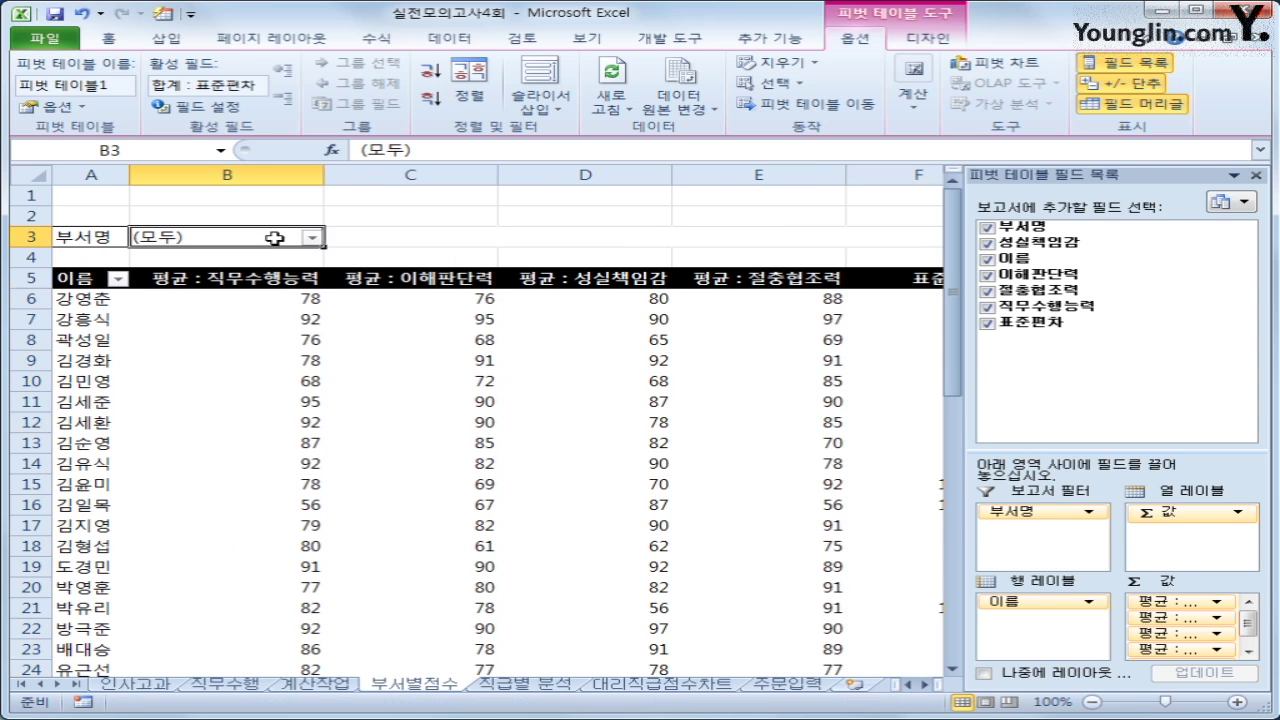
click(314, 238)
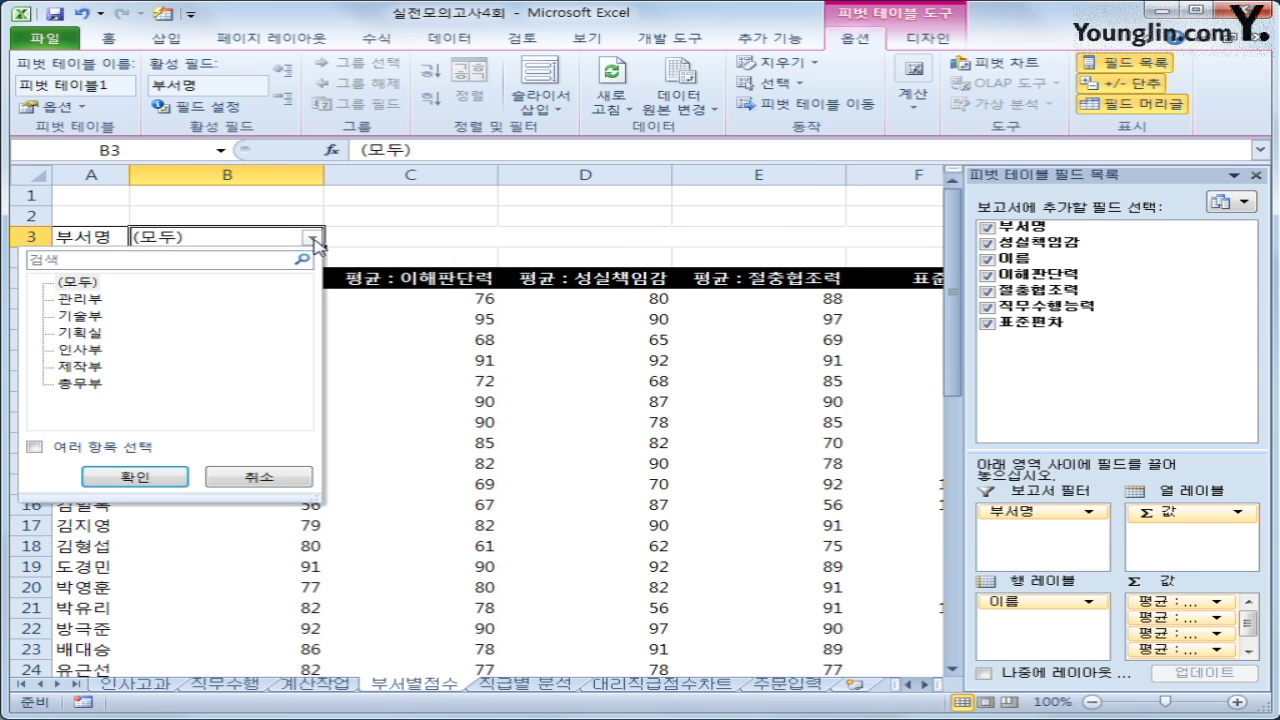
click(79, 299)
click(134, 477)
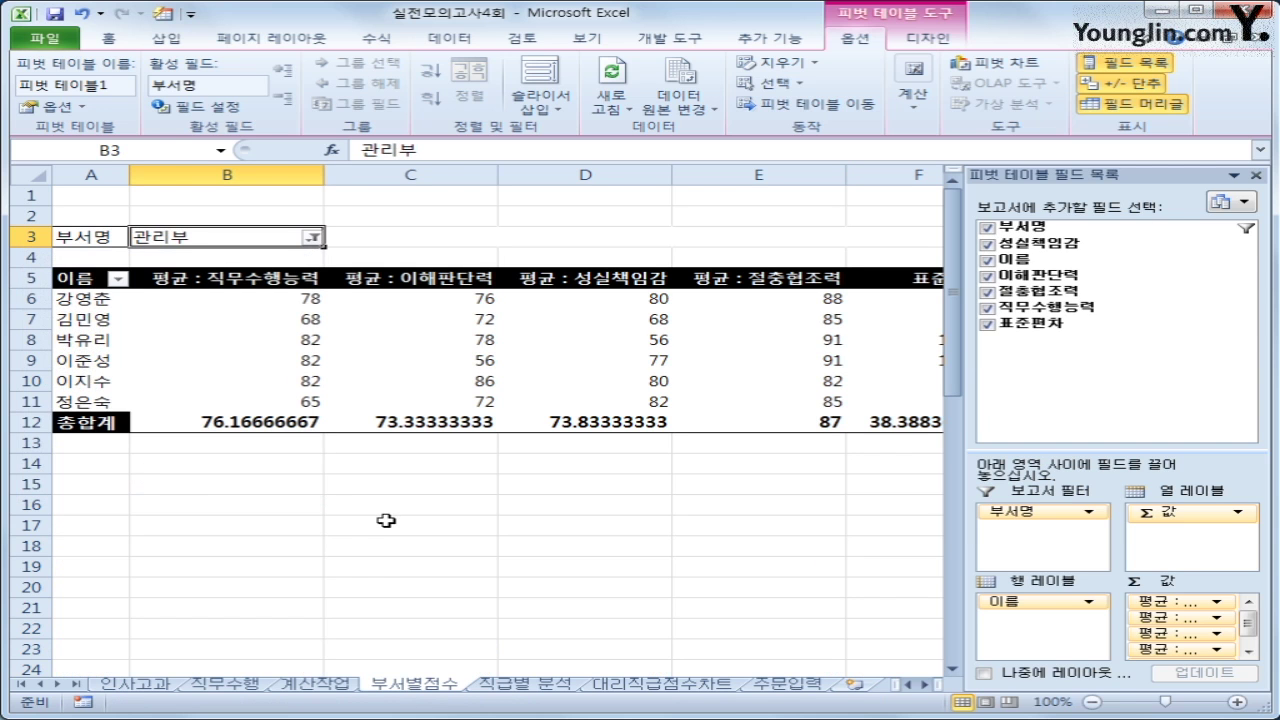
Apply the comma style to the pivot table's 총합계 row, cells B12:F12
click(193, 425)
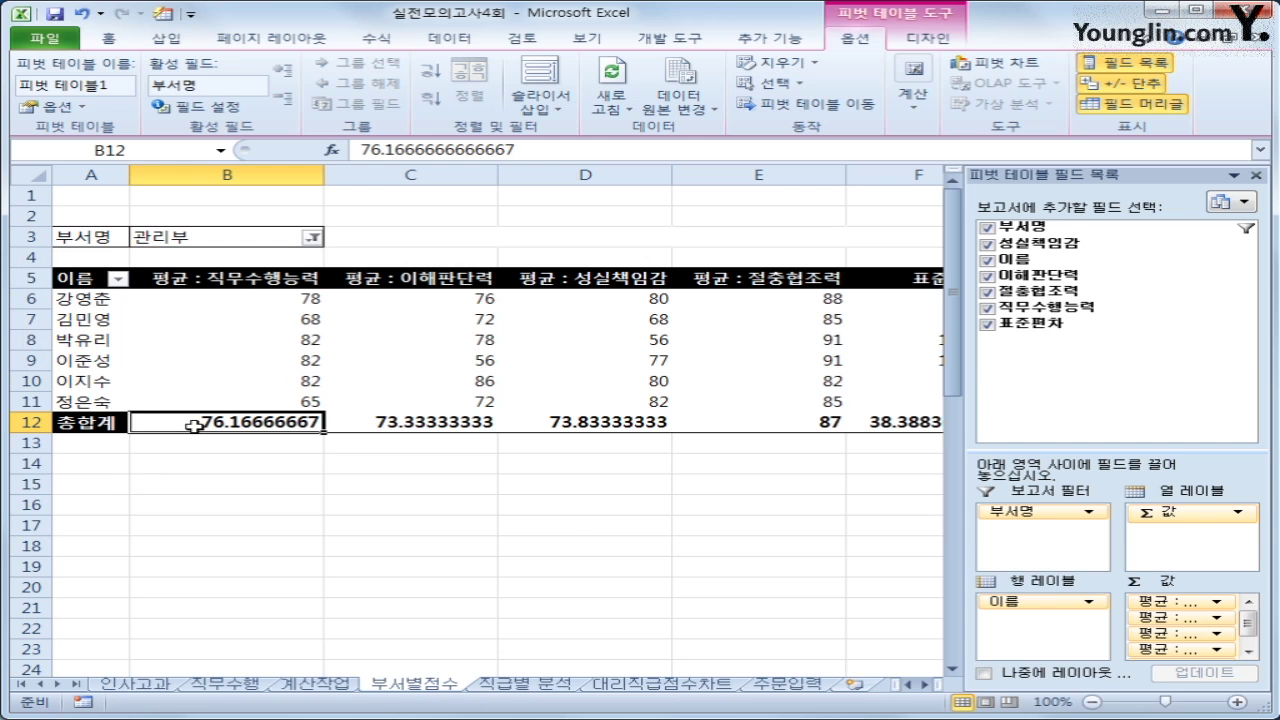
drag(193, 425, 592, 427)
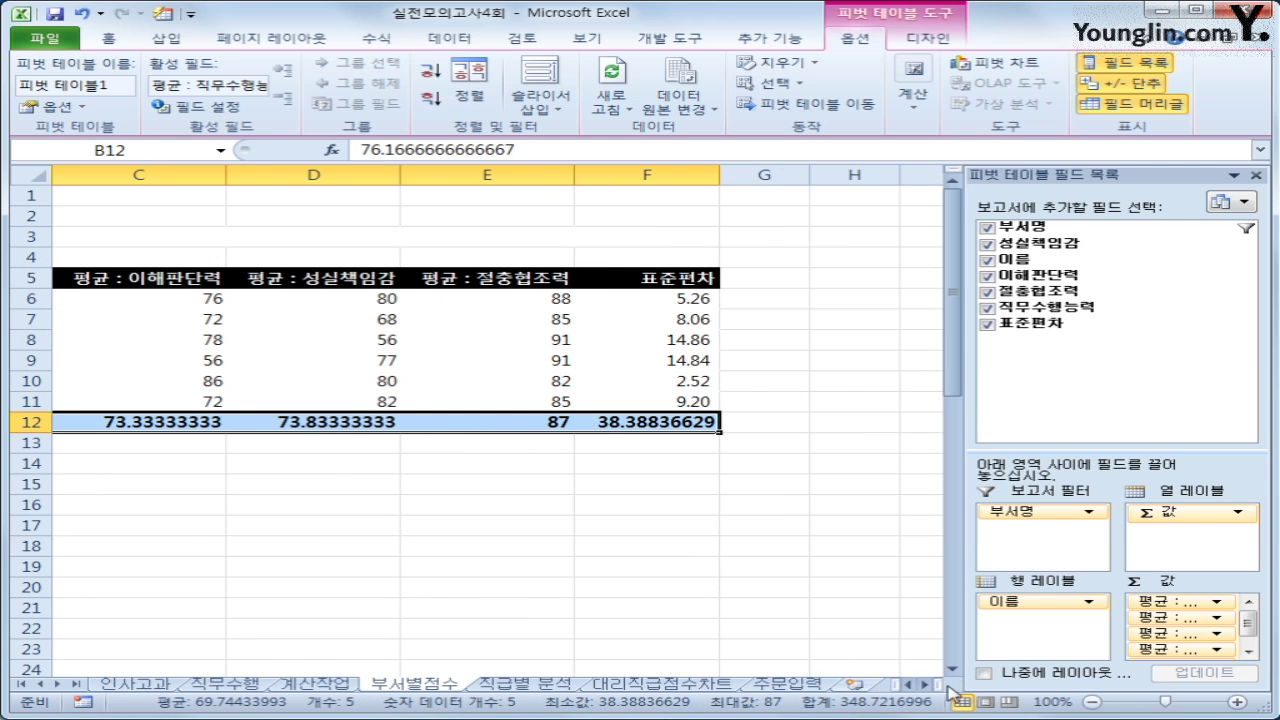
click(912, 686)
click(912, 686)
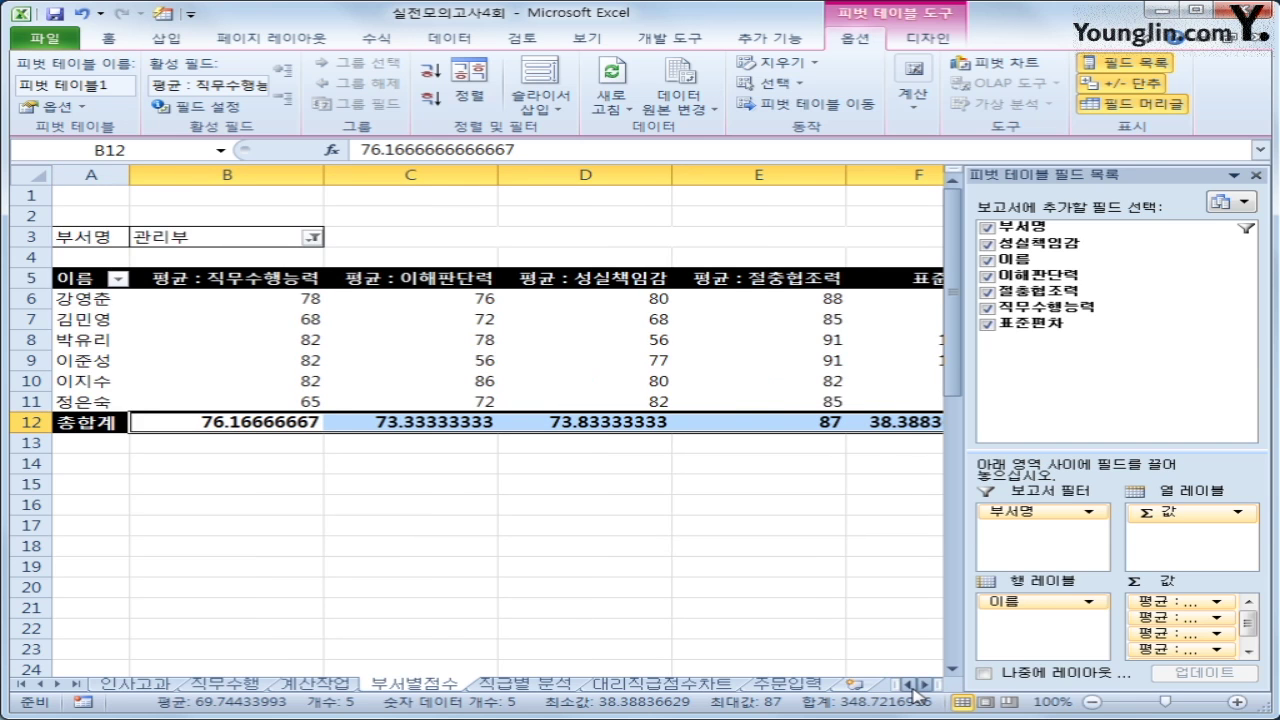
click(926, 686)
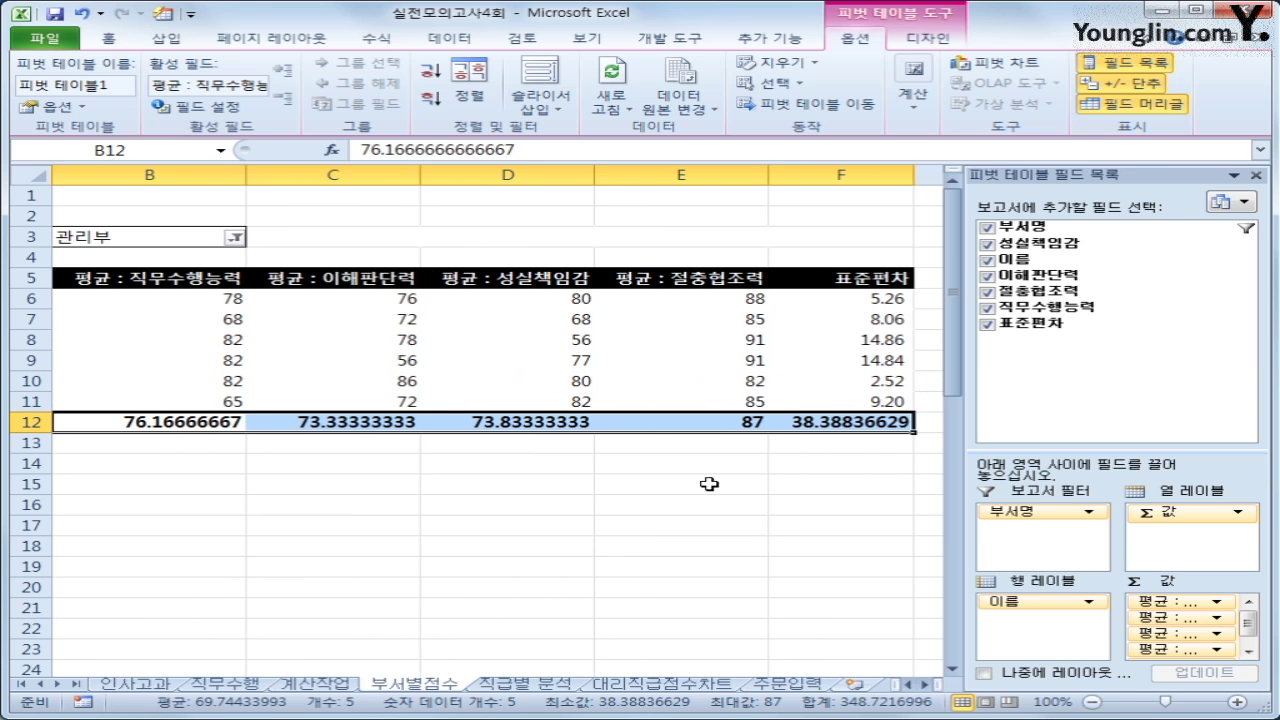
right_click(612, 424)
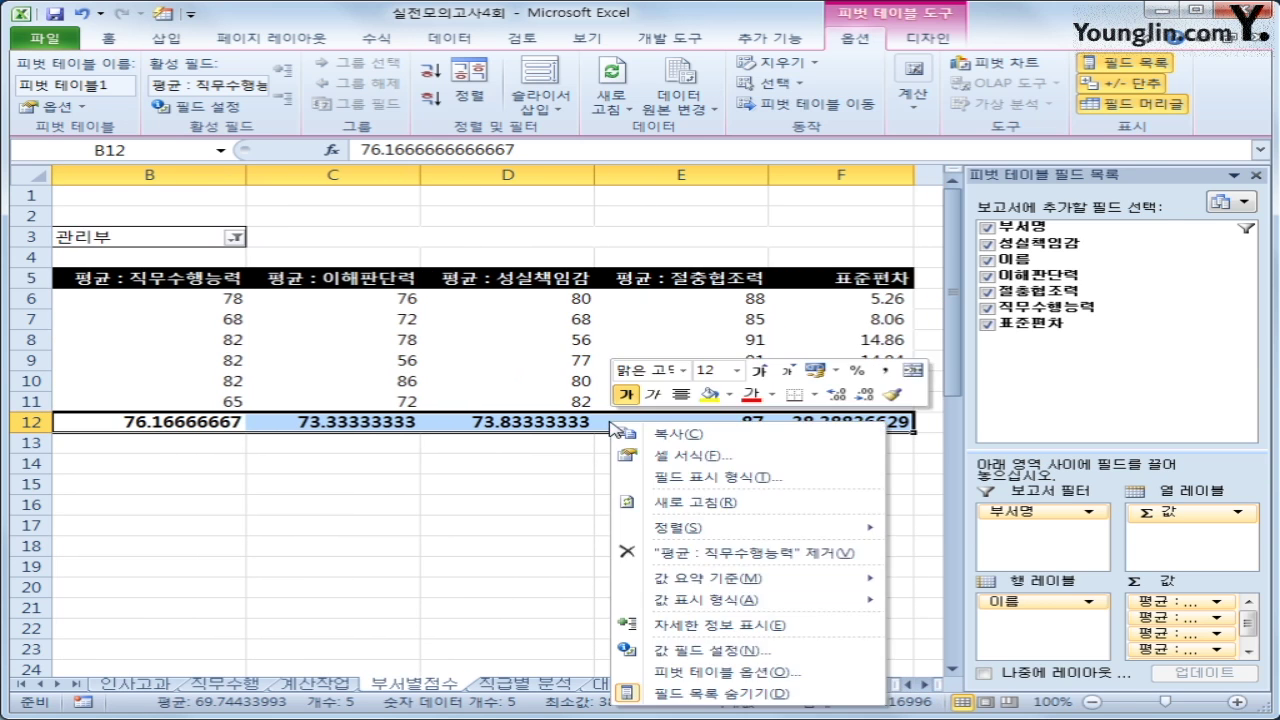
click(885, 371)
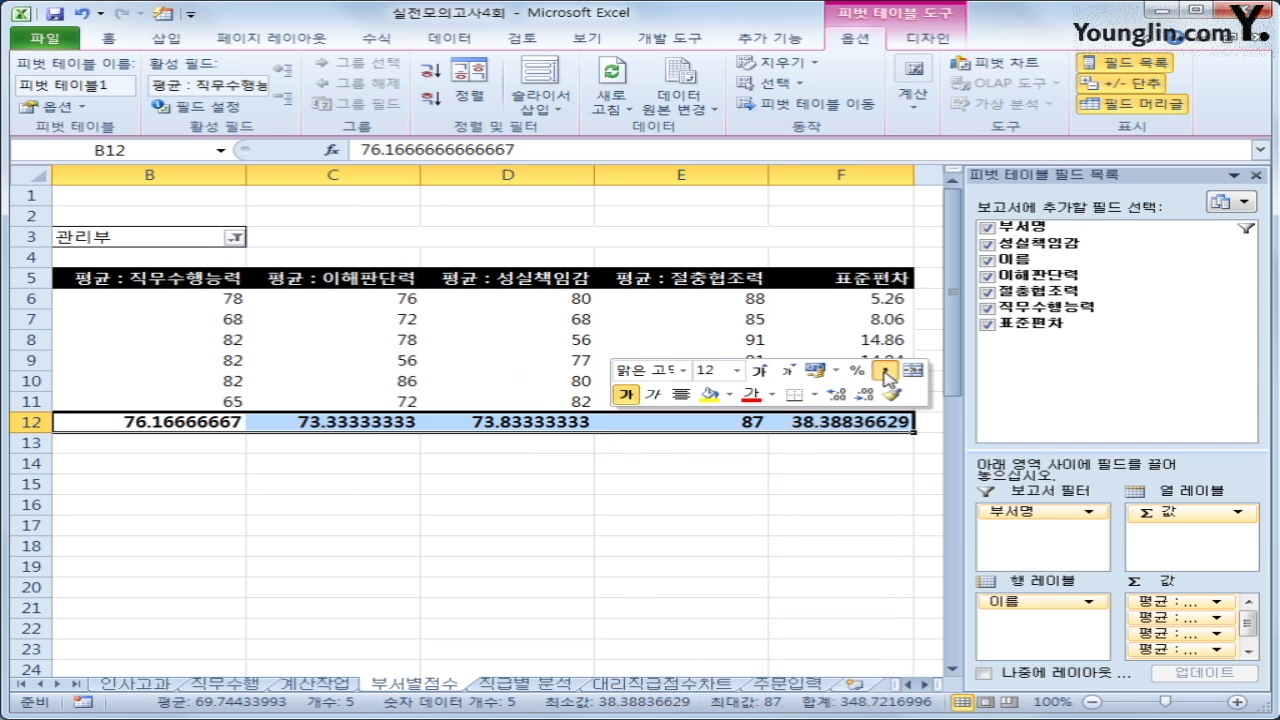
click(907, 685)
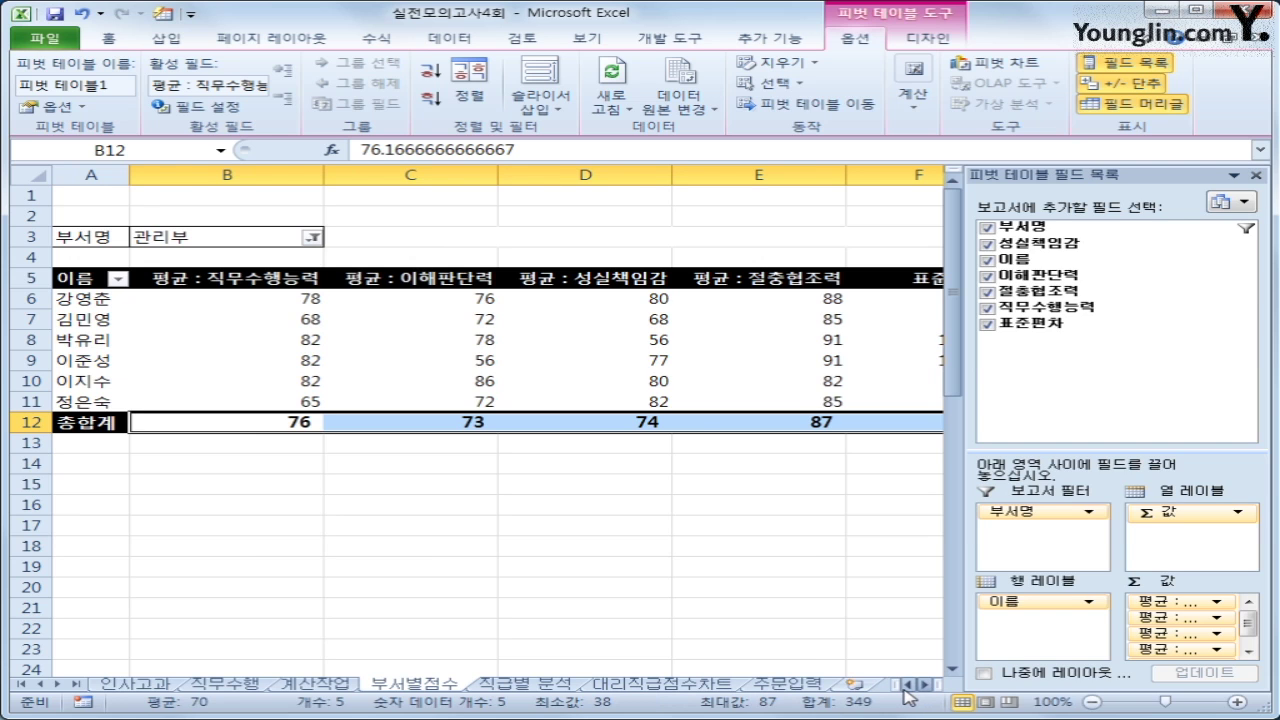
On the 직급별 분석 sheet, start recording a macro named 필터 stored in the current workbook (현재 통합 문서)
click(515, 684)
click(680, 668)
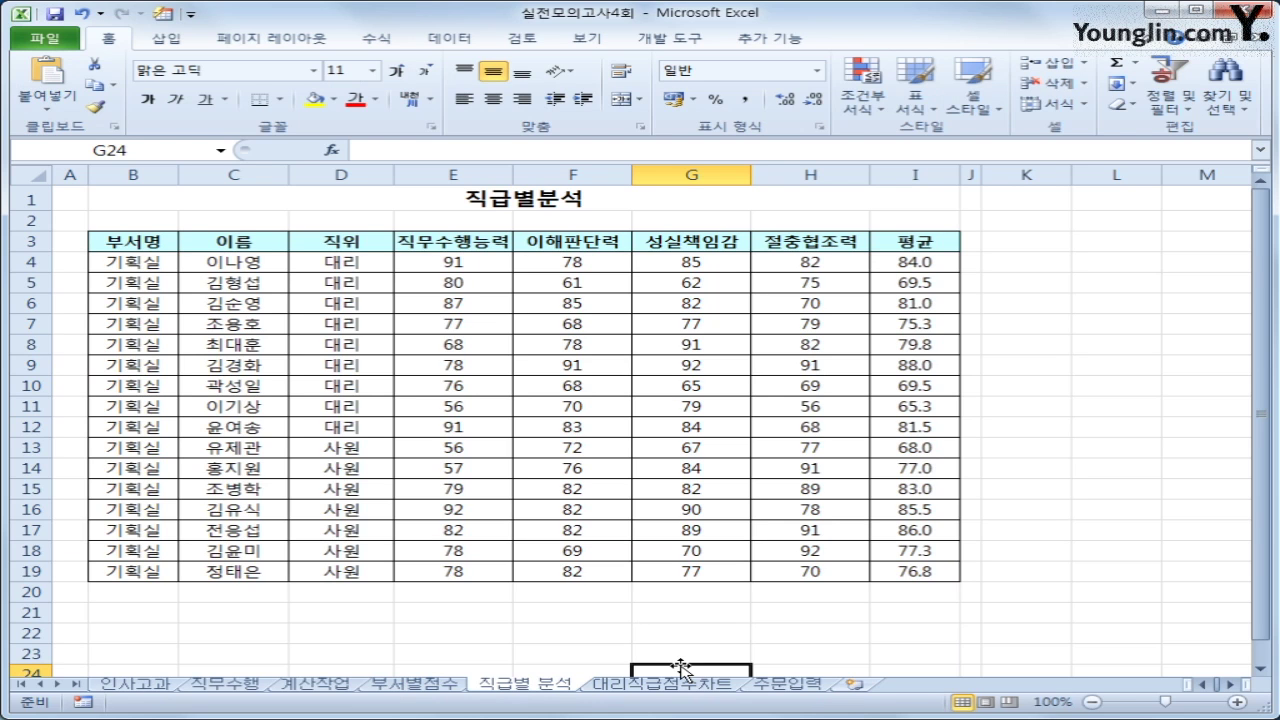
click(1073, 368)
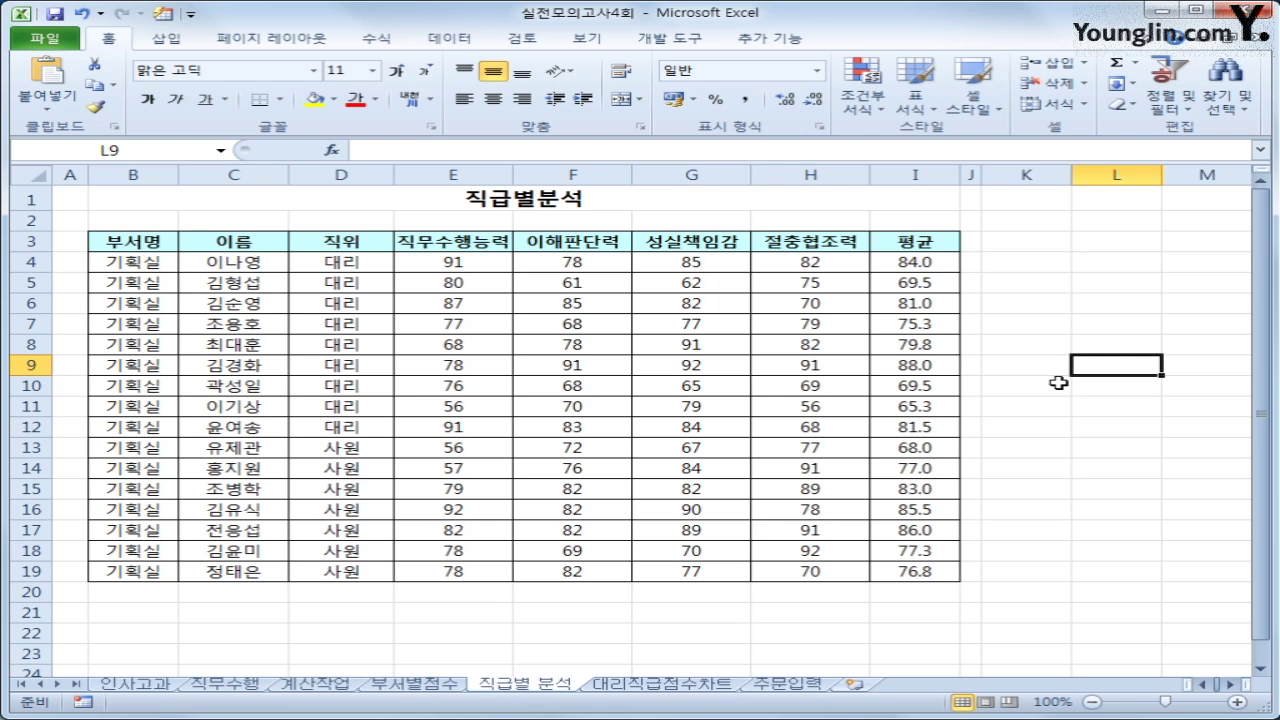
click(95, 702)
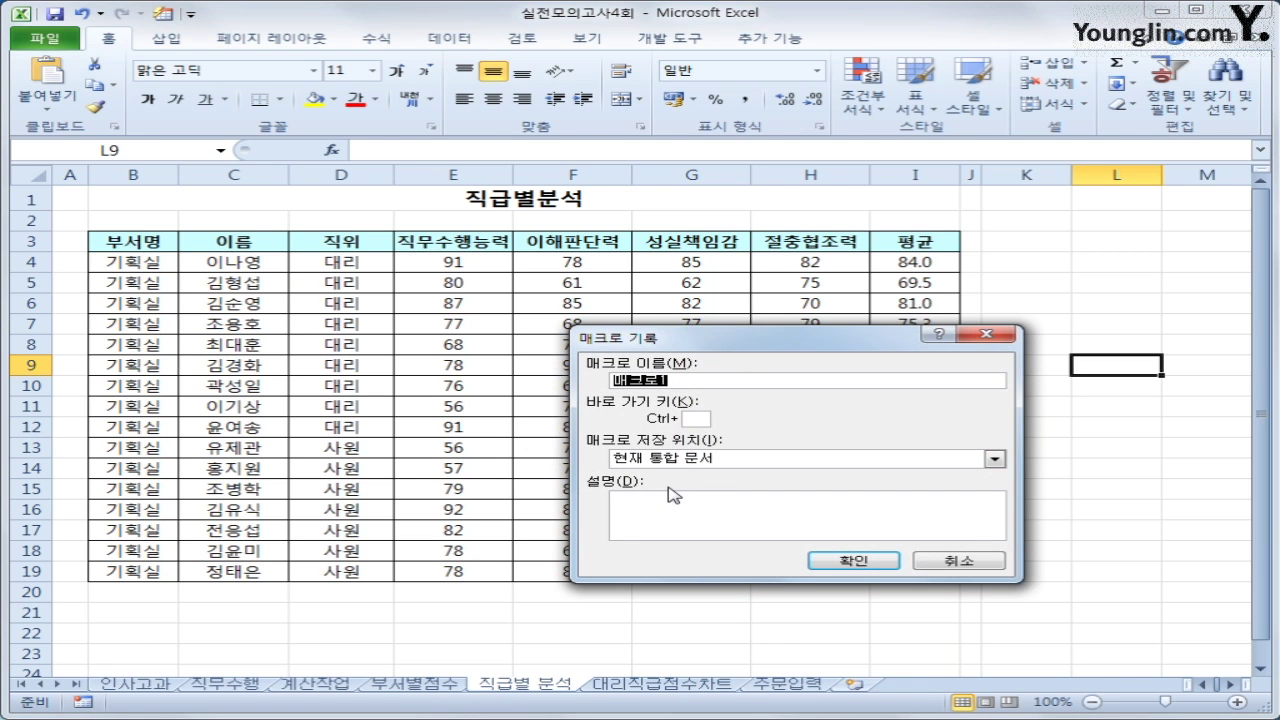
text(ㅍ)
text(필터)
click(826, 561)
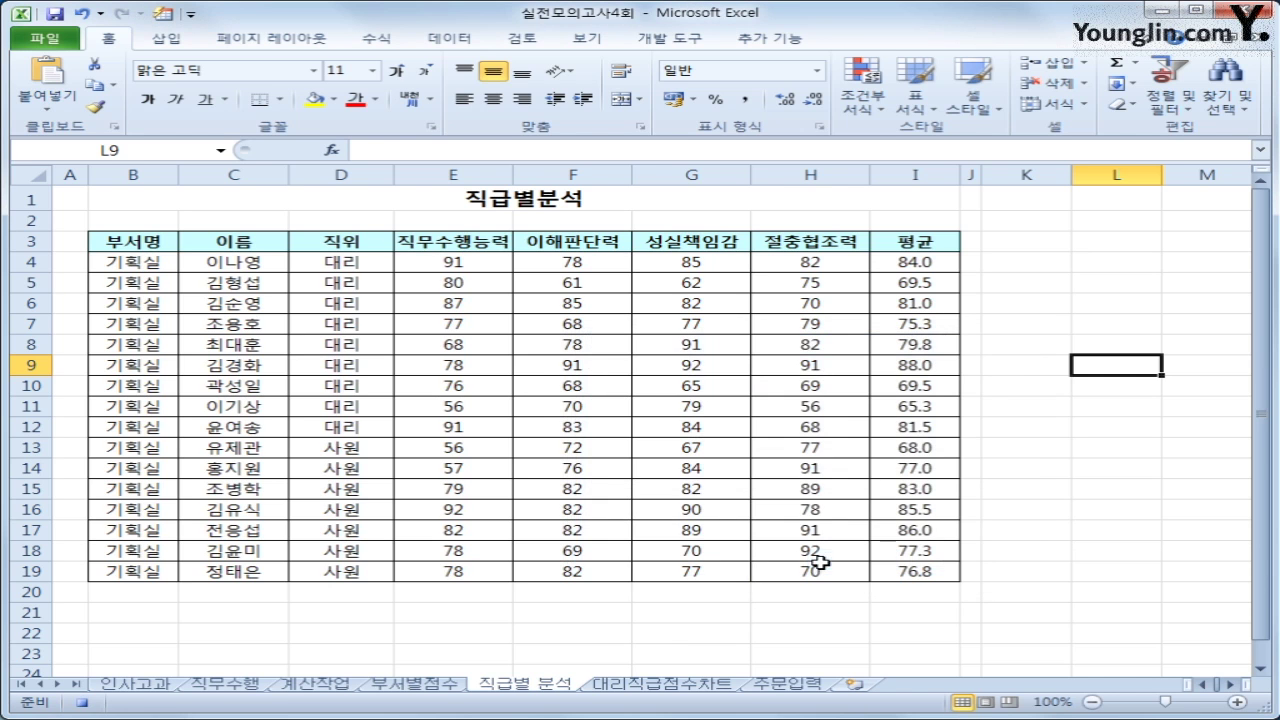
Turn on the automatic filter for the 직급별분석 table with its headers in row 3
click(530, 249)
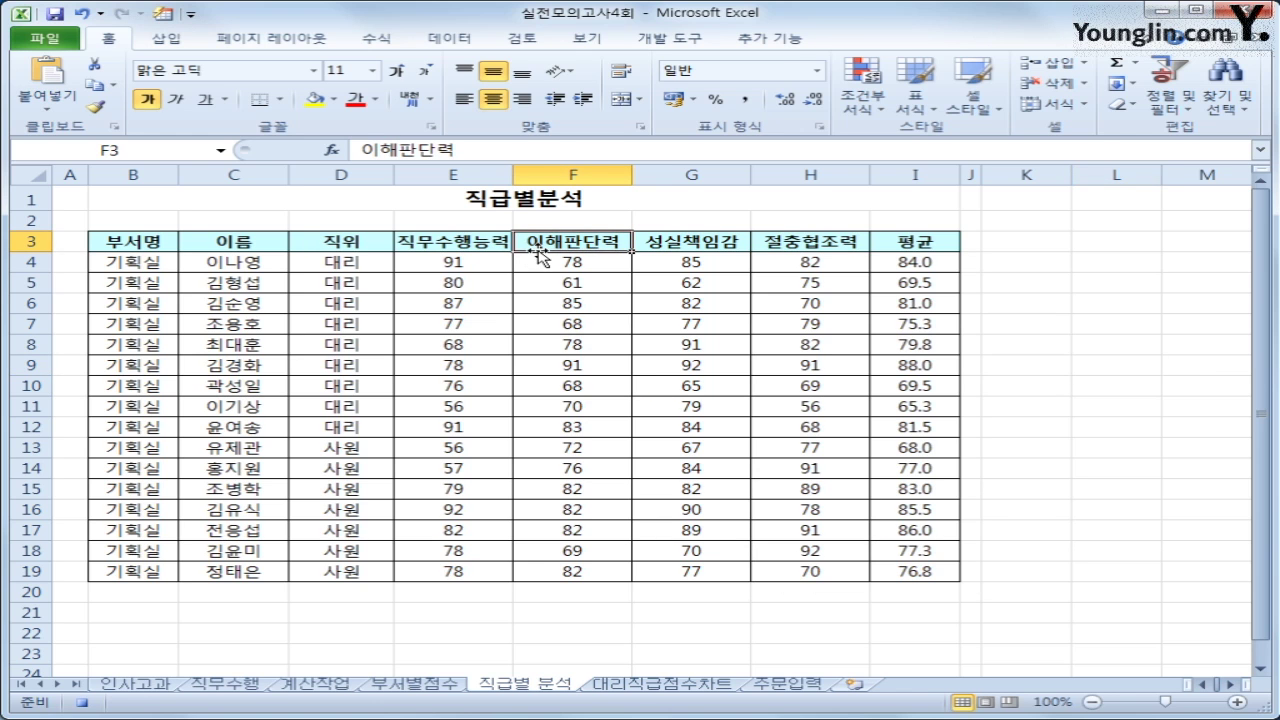
click(378, 39)
click(445, 40)
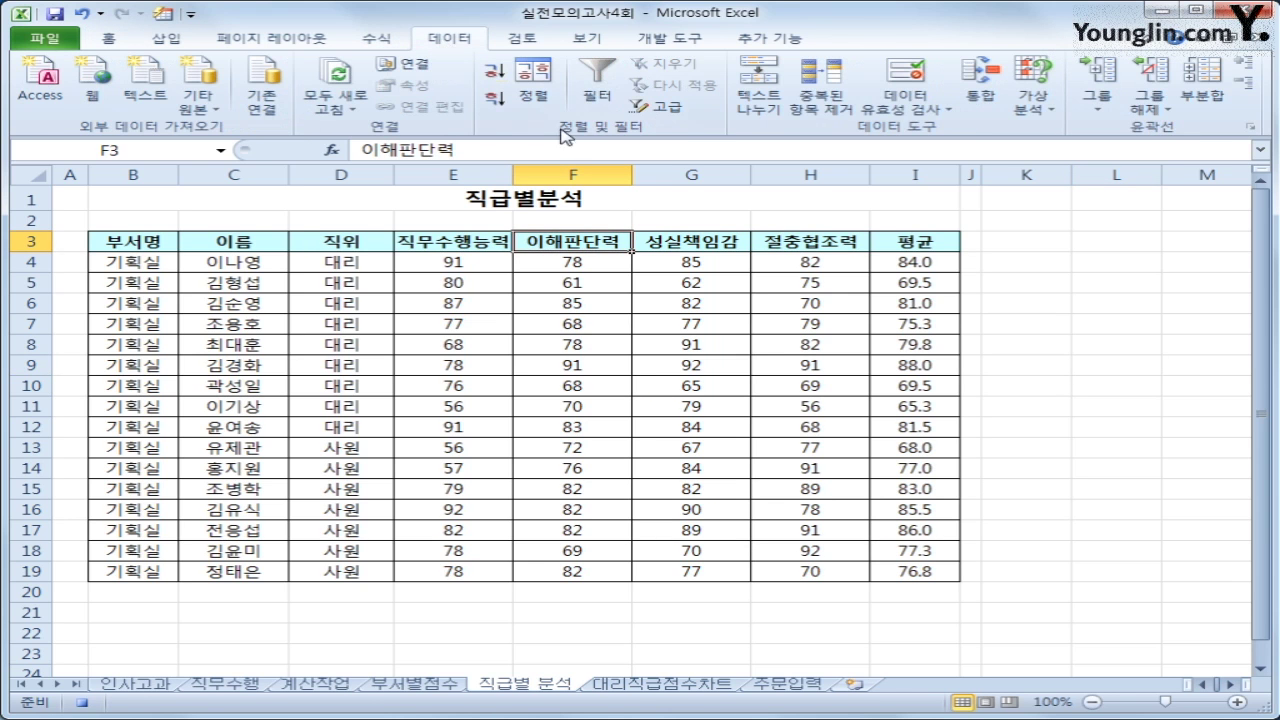
click(597, 92)
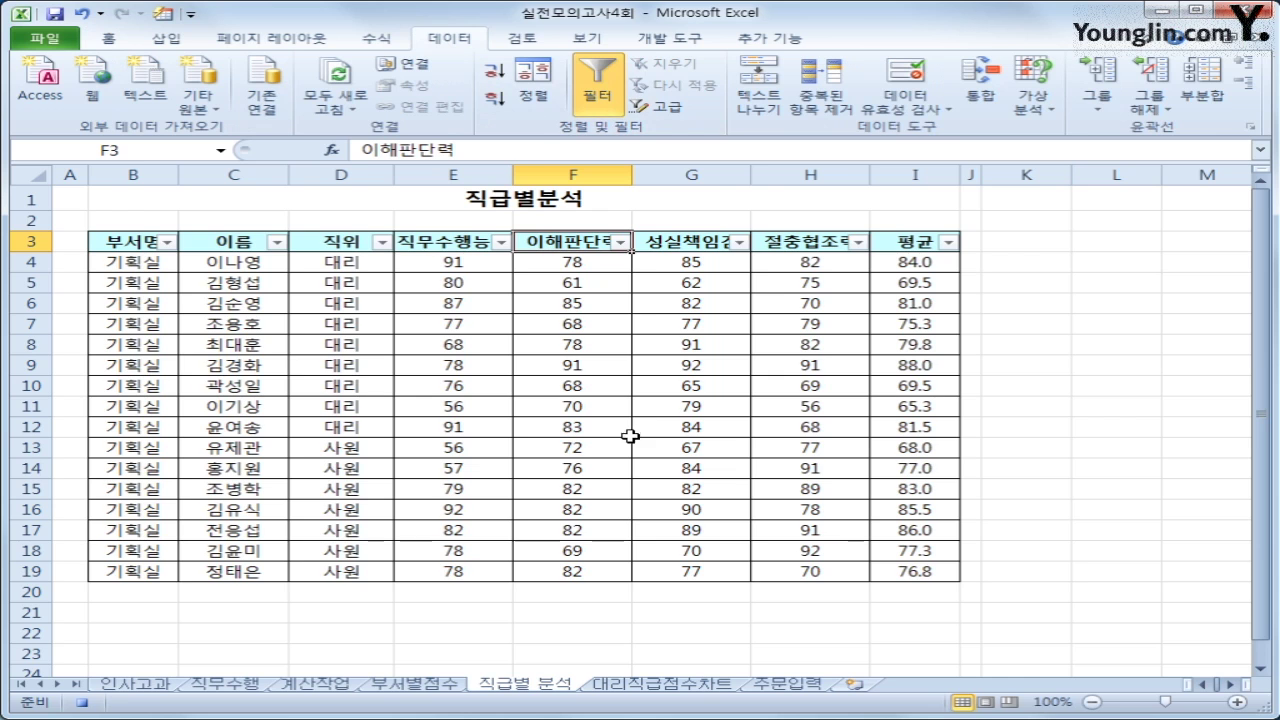
Filter the 평균 column to values greater than or equal to 80 and stop recording the macro
click(948, 242)
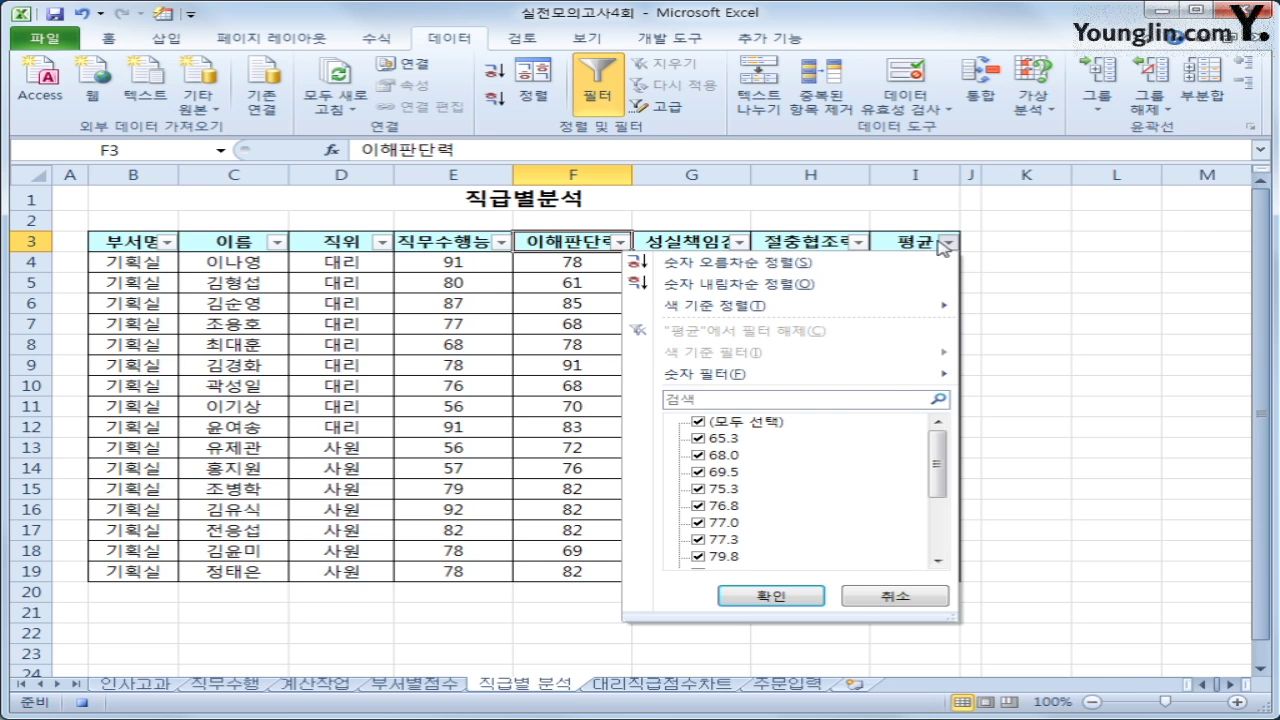
mouse_move(834, 382)
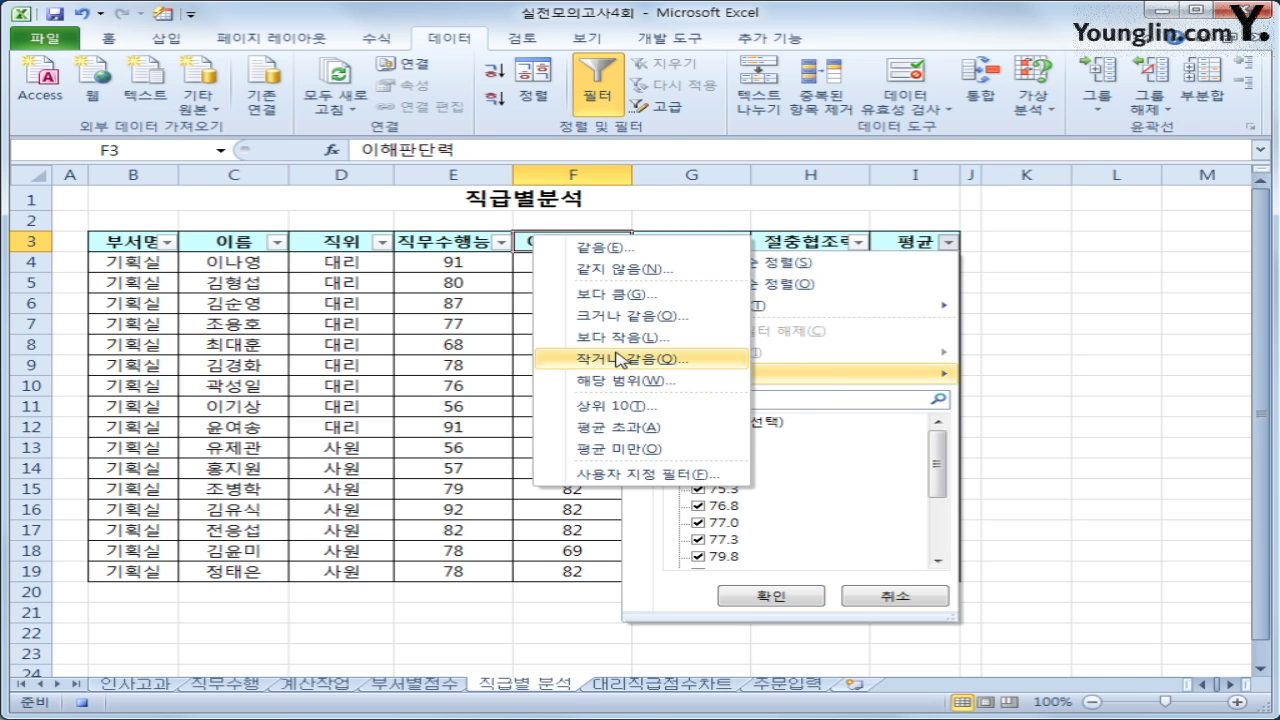
click(632, 318)
text(80)
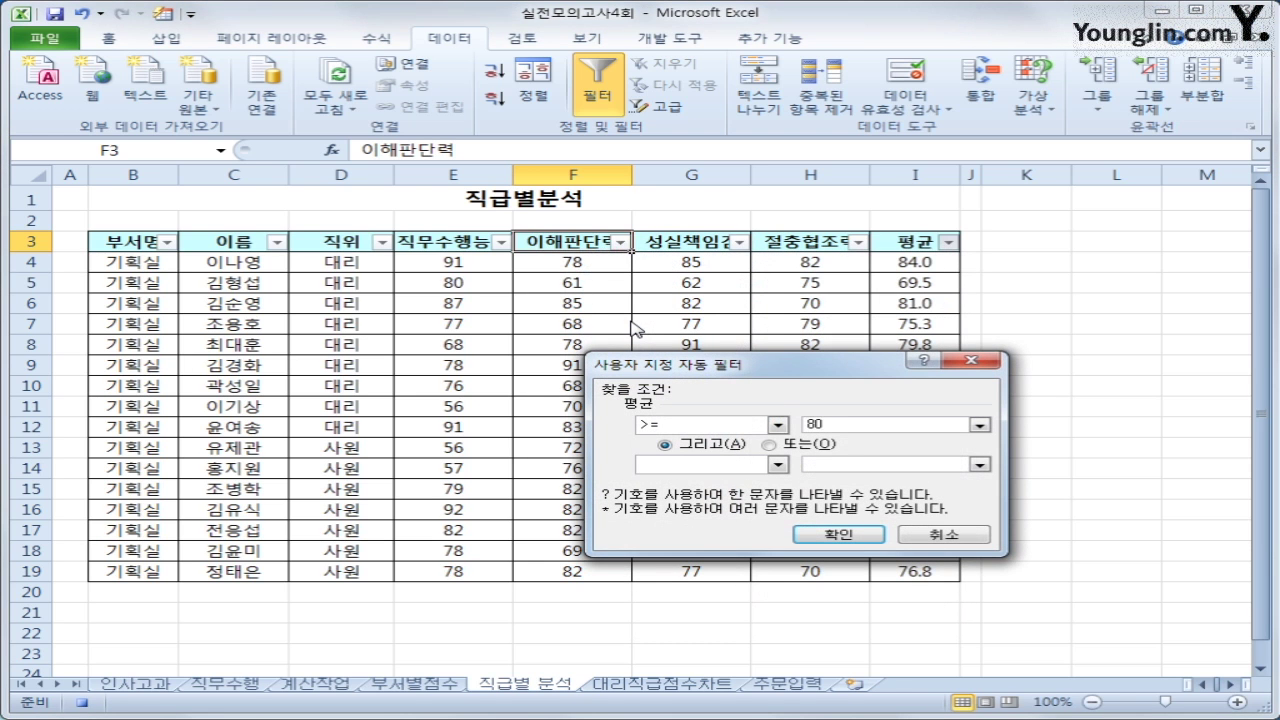
click(846, 535)
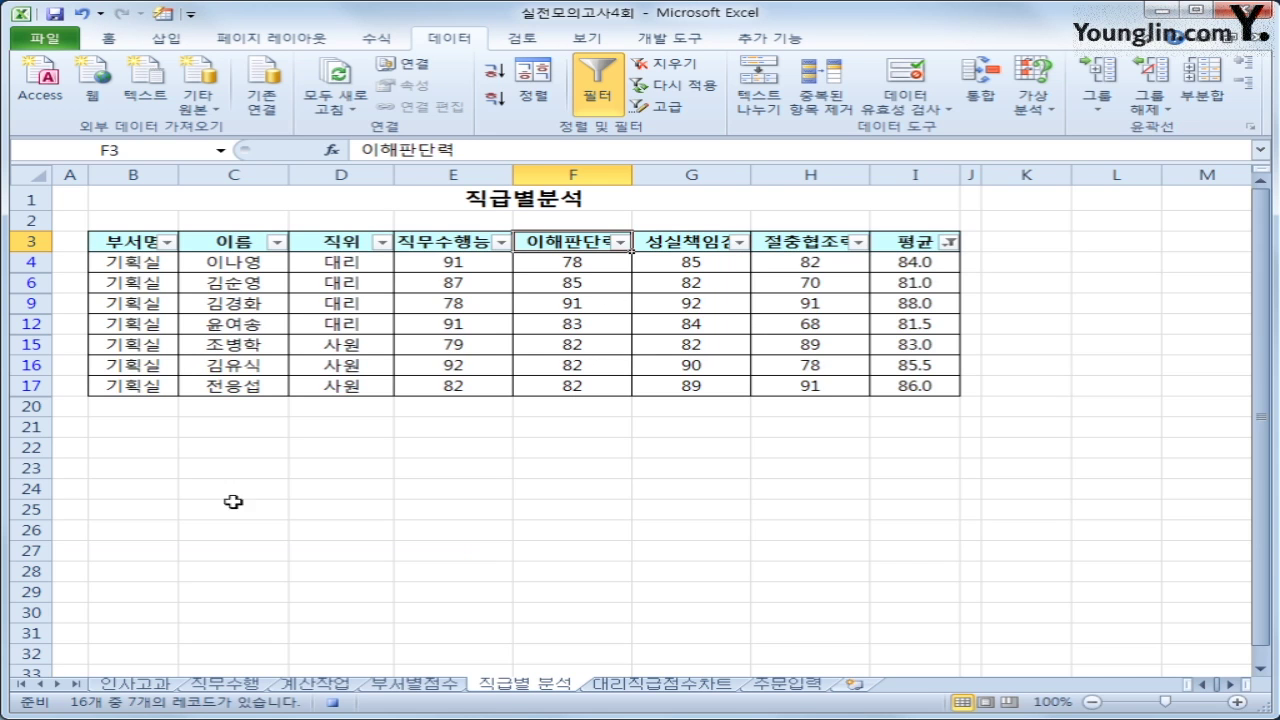
click(334, 703)
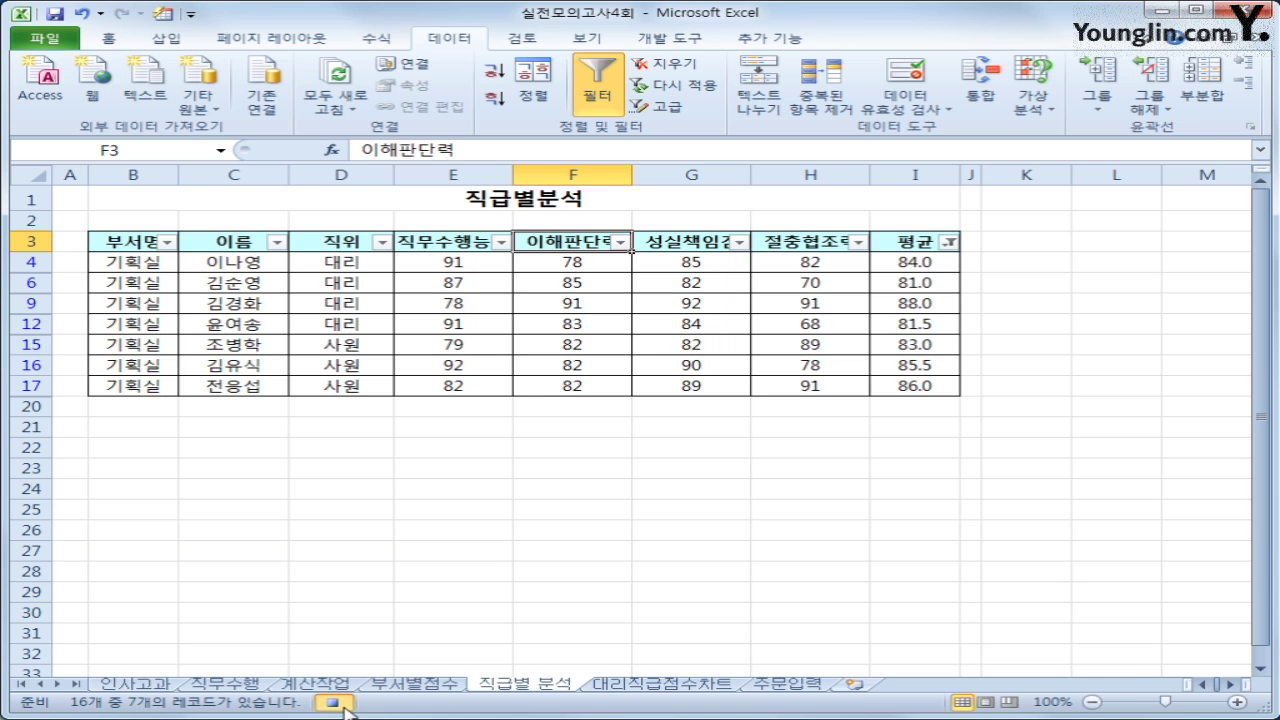
click(727, 568)
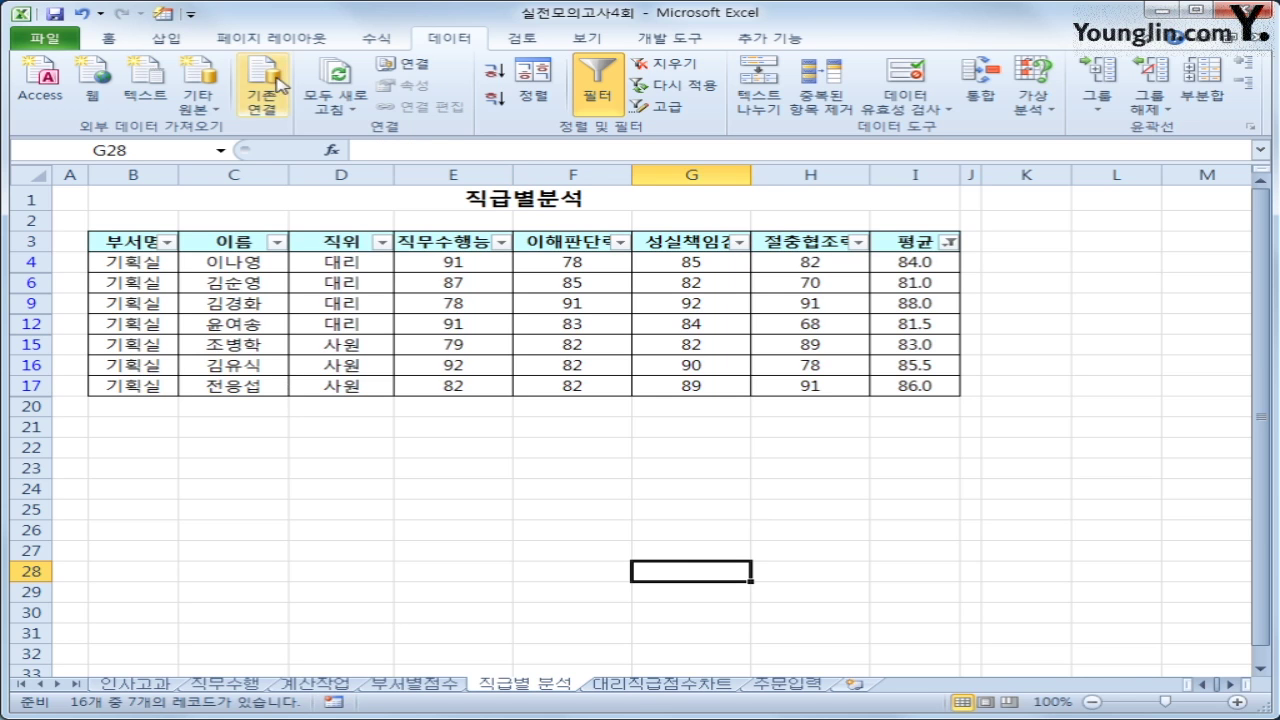
Draw a rectangle about 1.16 cm high and 3.81 cm wide over K3:L4 and label it 점수조회
click(178, 40)
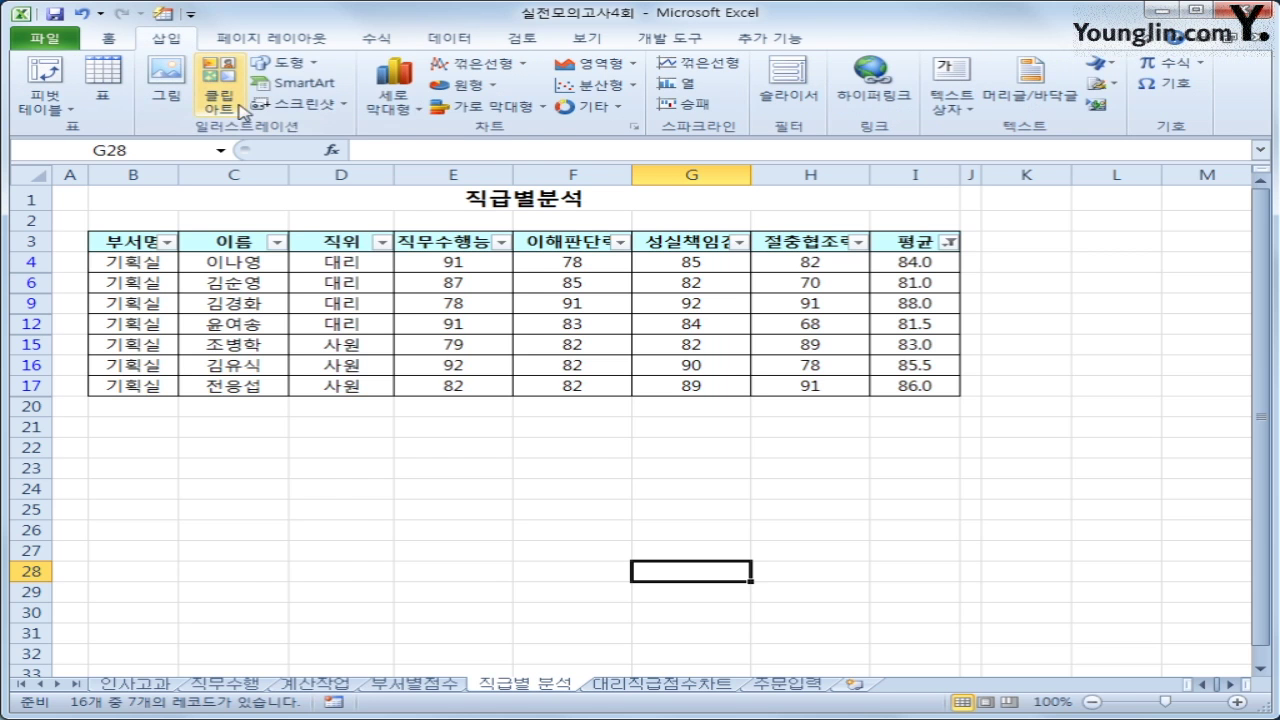
click(285, 64)
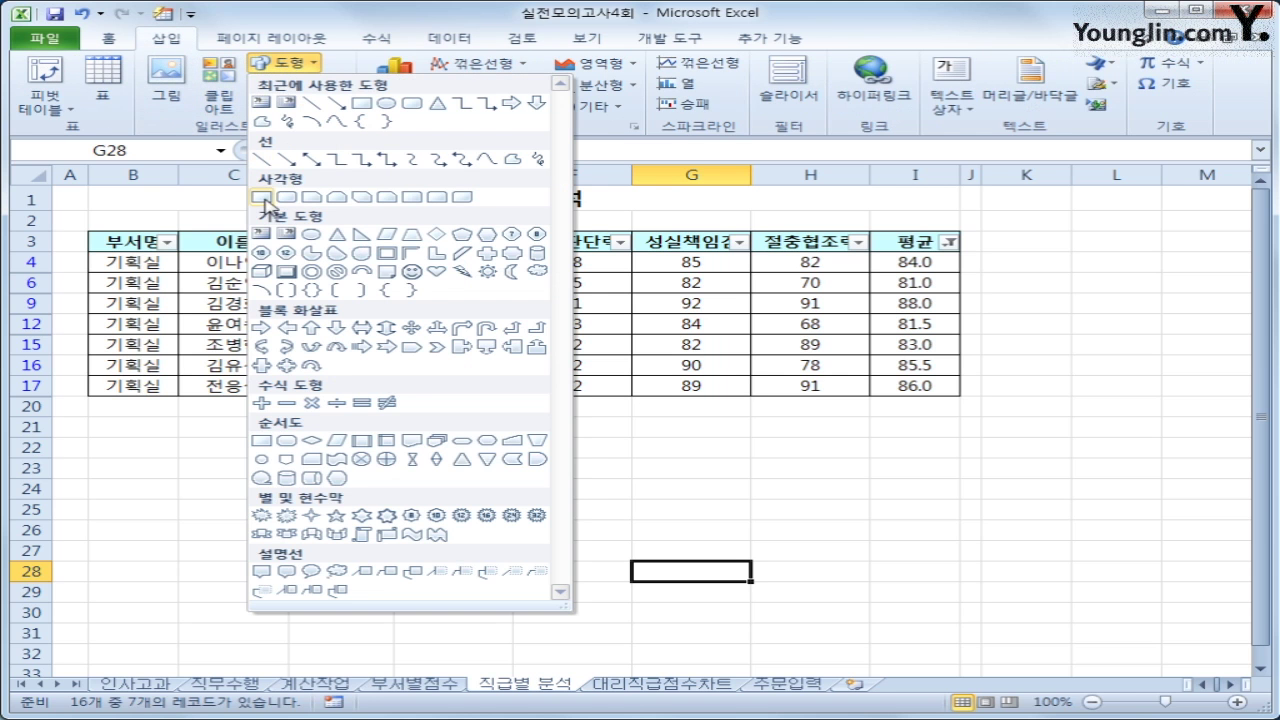
click(264, 197)
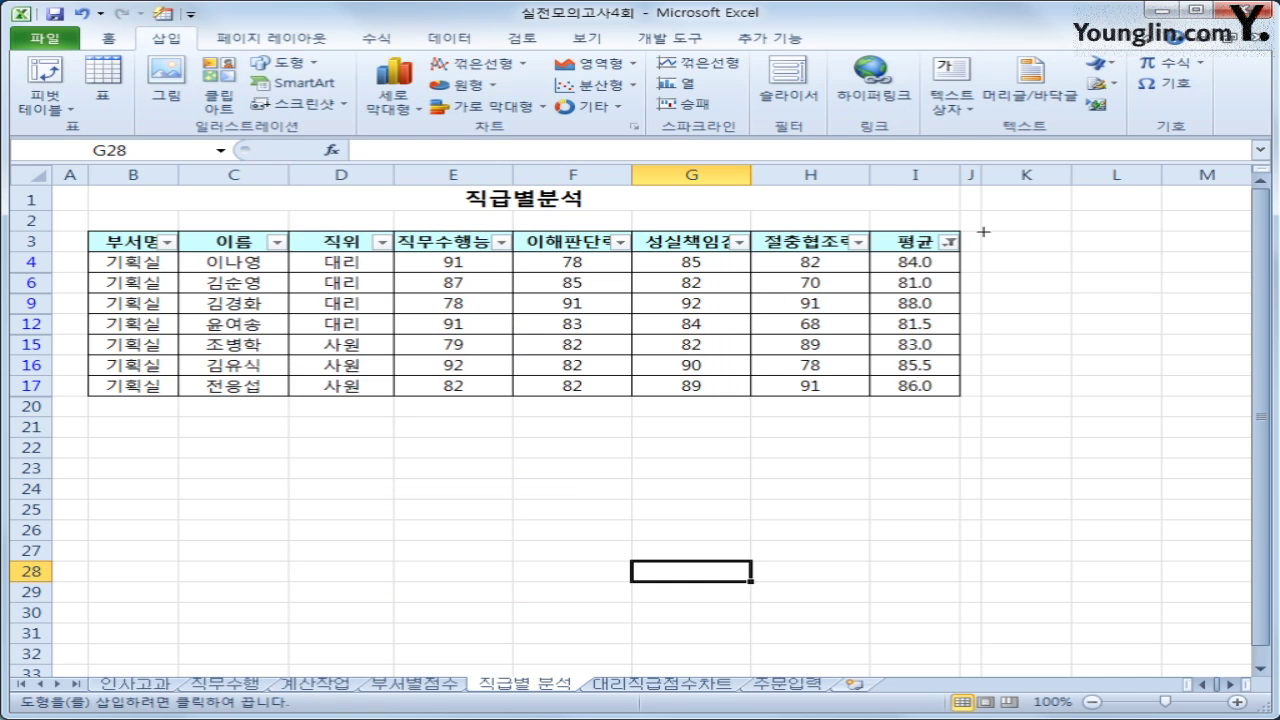
mouse_move(980, 230)
mouse_down()
mouse_move(1071, 260)
mouse_move(1163, 263)
mouse_up()
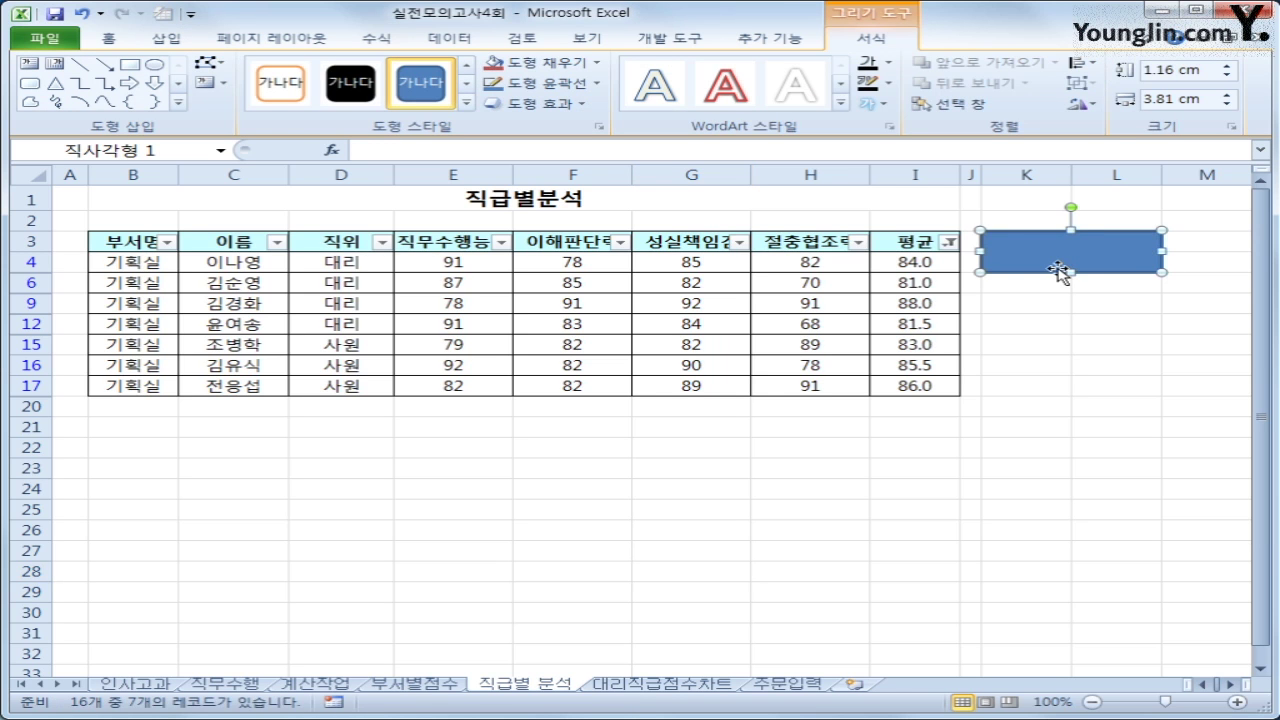
text(점수)
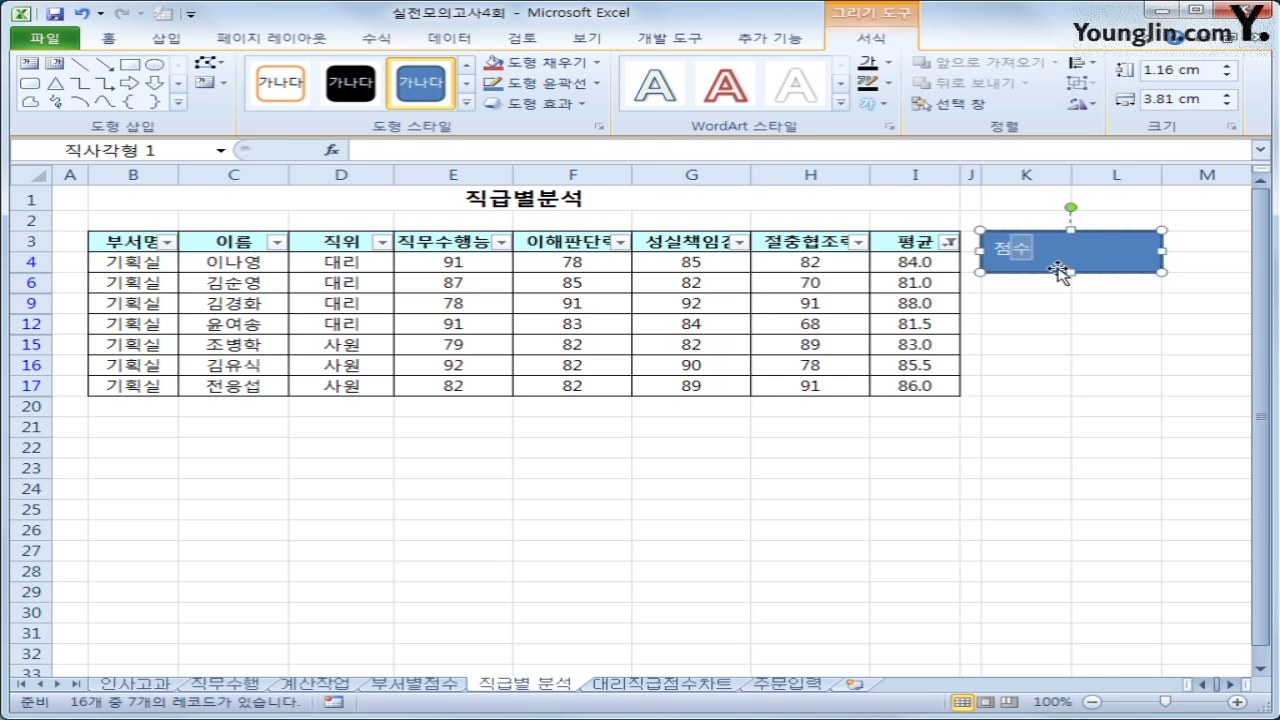
text(조회)
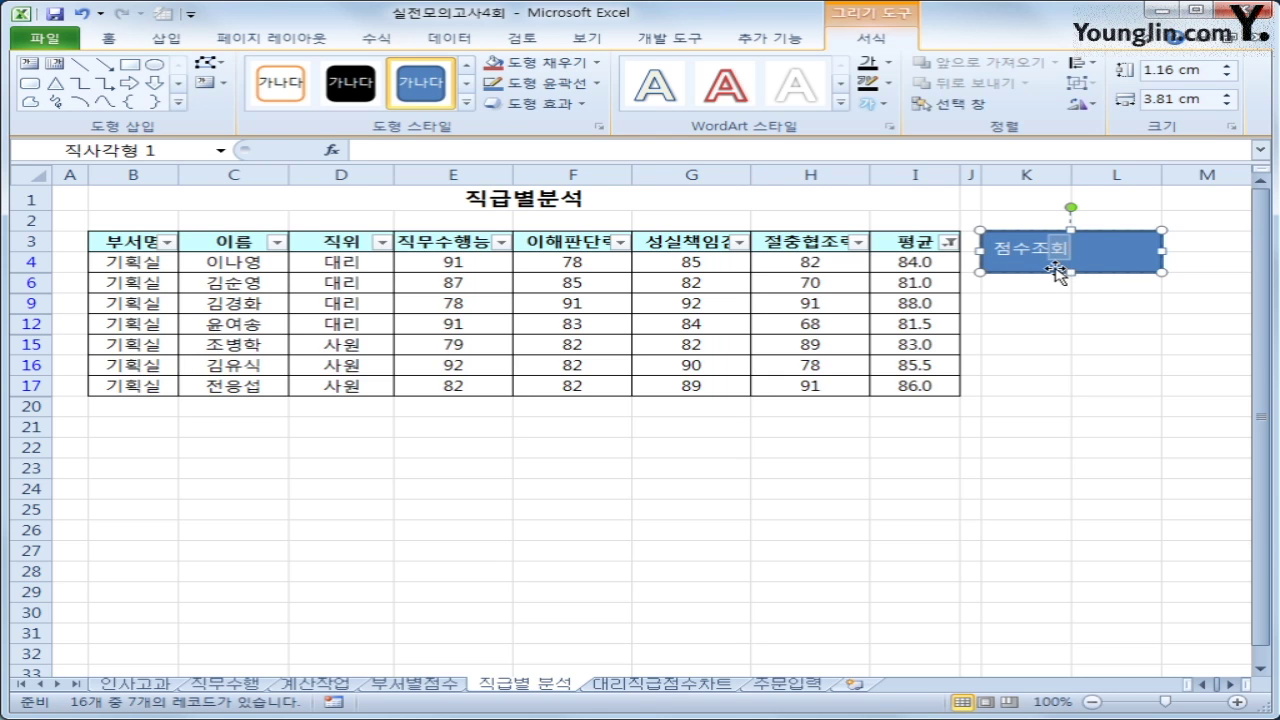
Center the 점수조회 text vertically and horizontally within the rectangle
click(1085, 272)
click(116, 44)
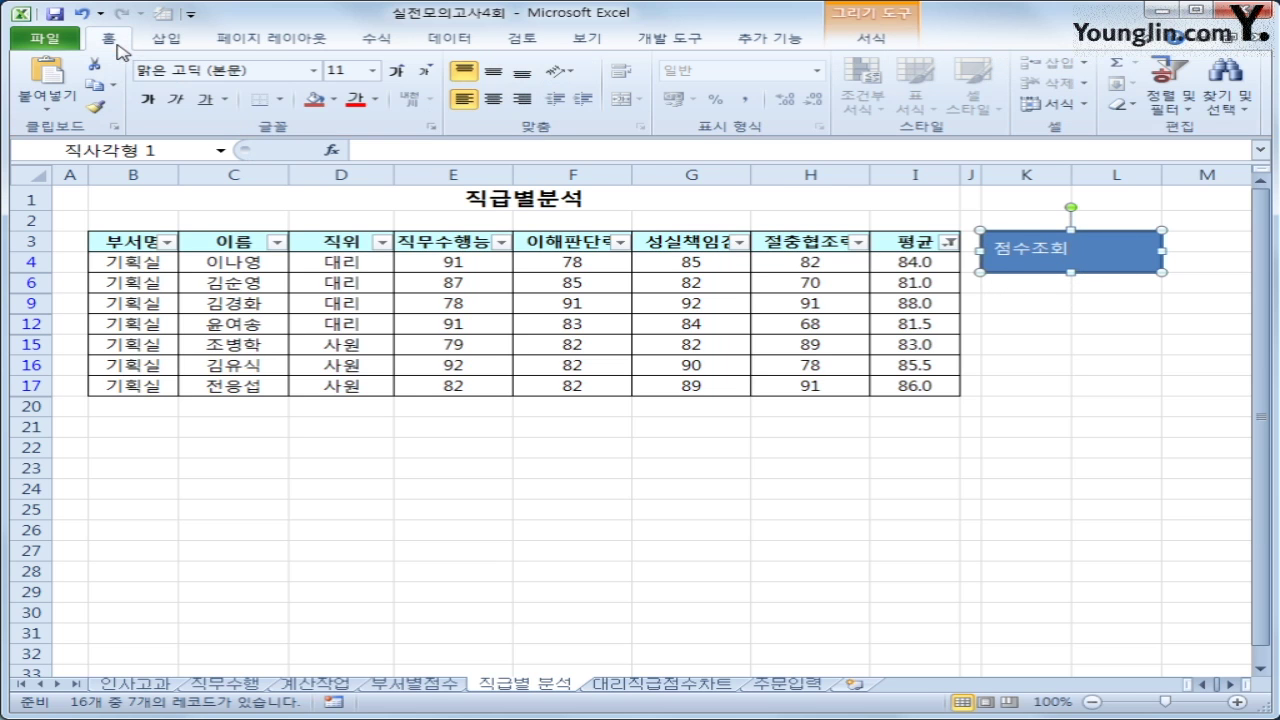
click(492, 71)
click(493, 98)
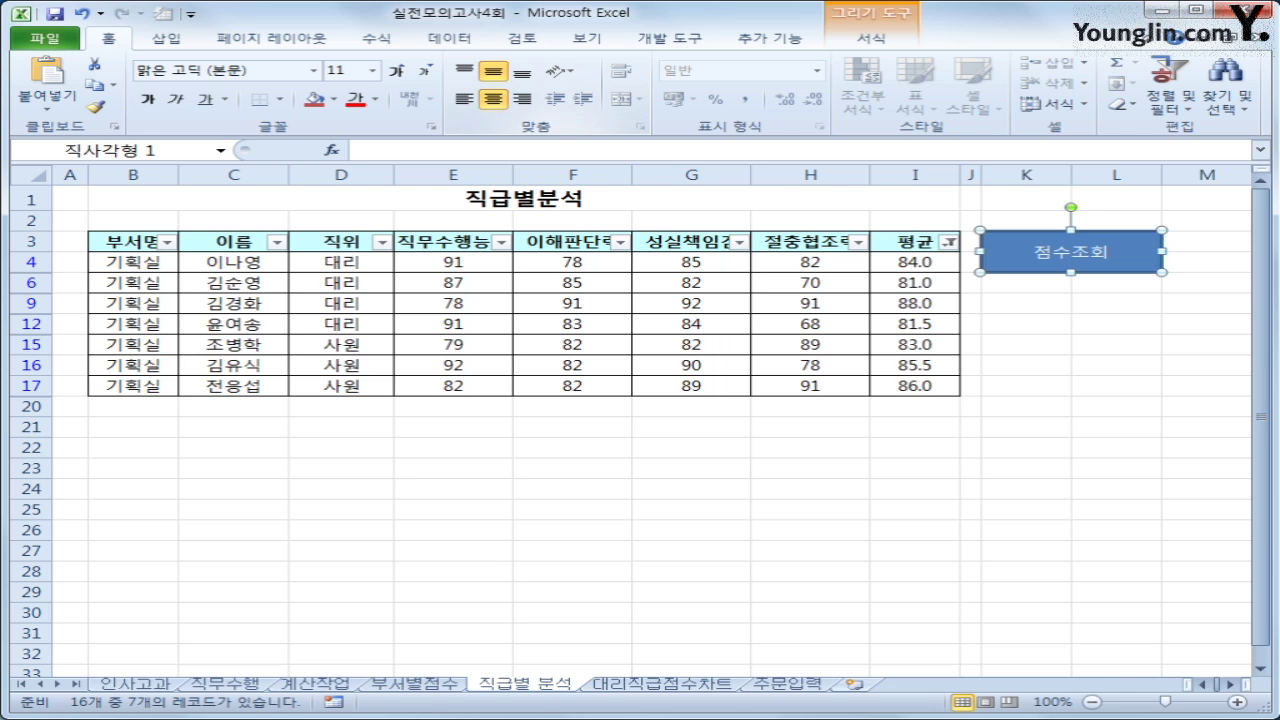
Assign the 필터 macro to the 점수조회 rectangle and deselect the shape
right_click(1038, 245)
click(631, 452)
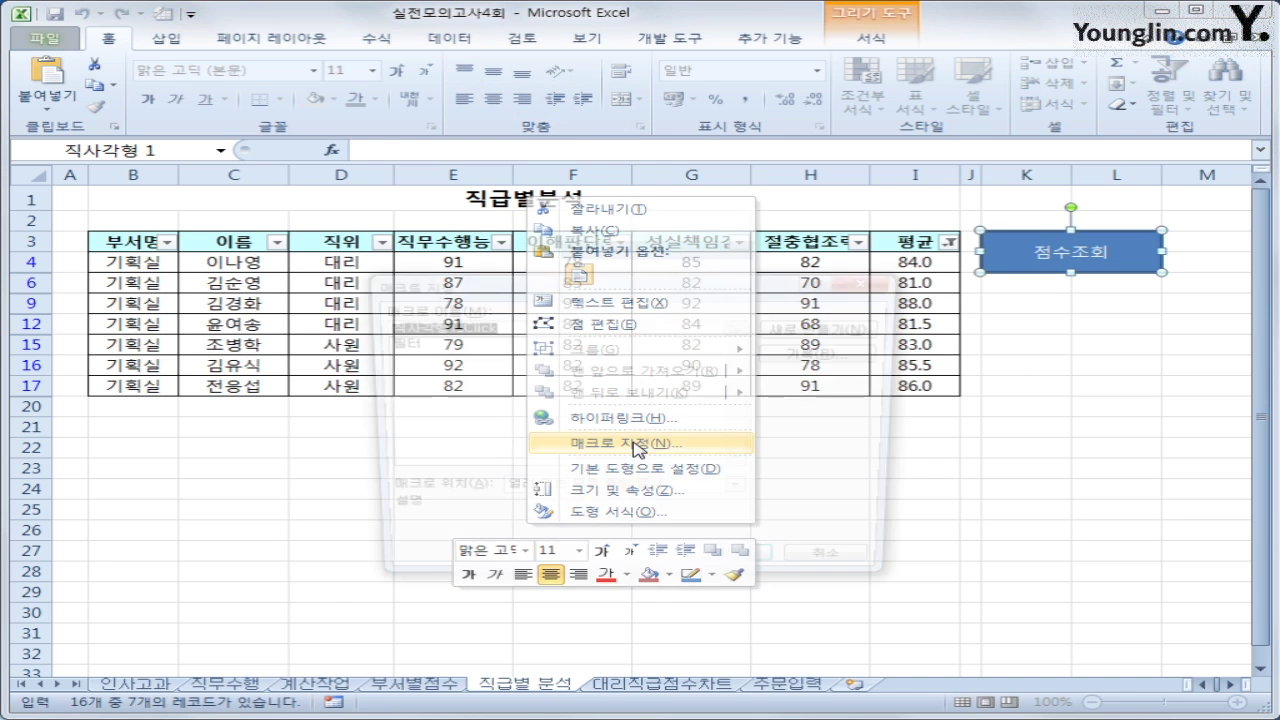
click(437, 345)
click(440, 345)
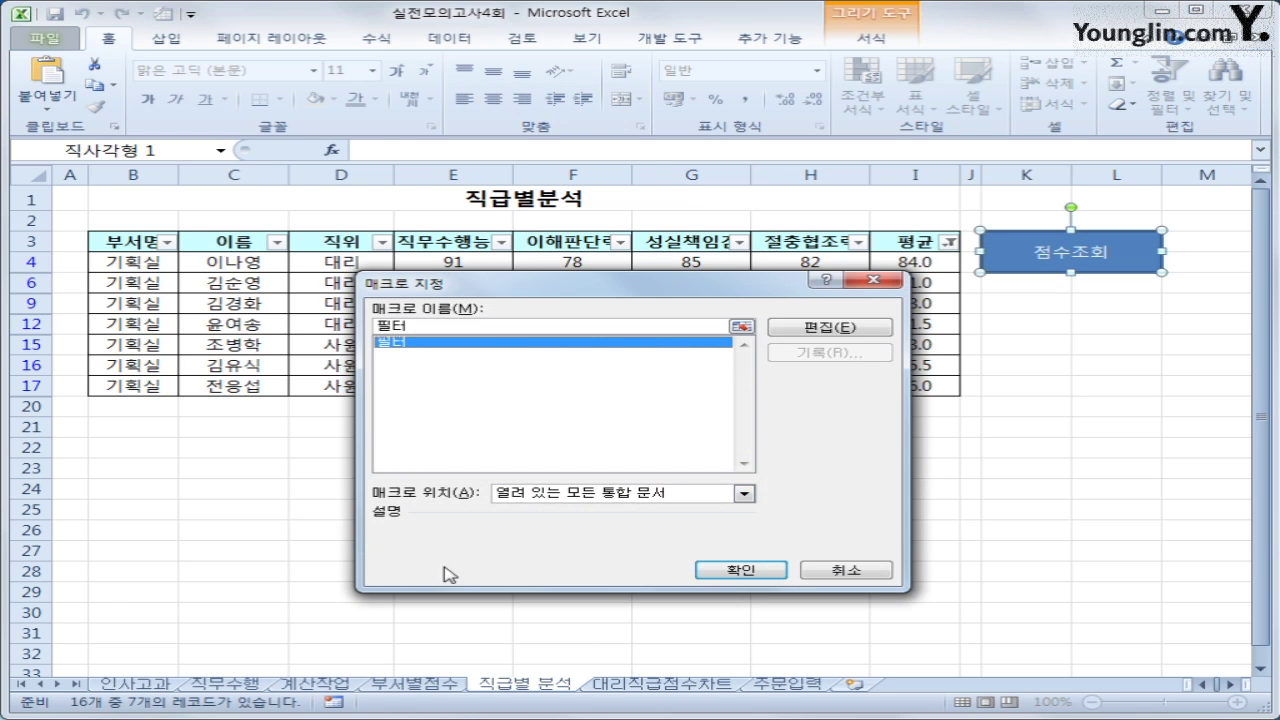
click(741, 570)
click(1205, 470)
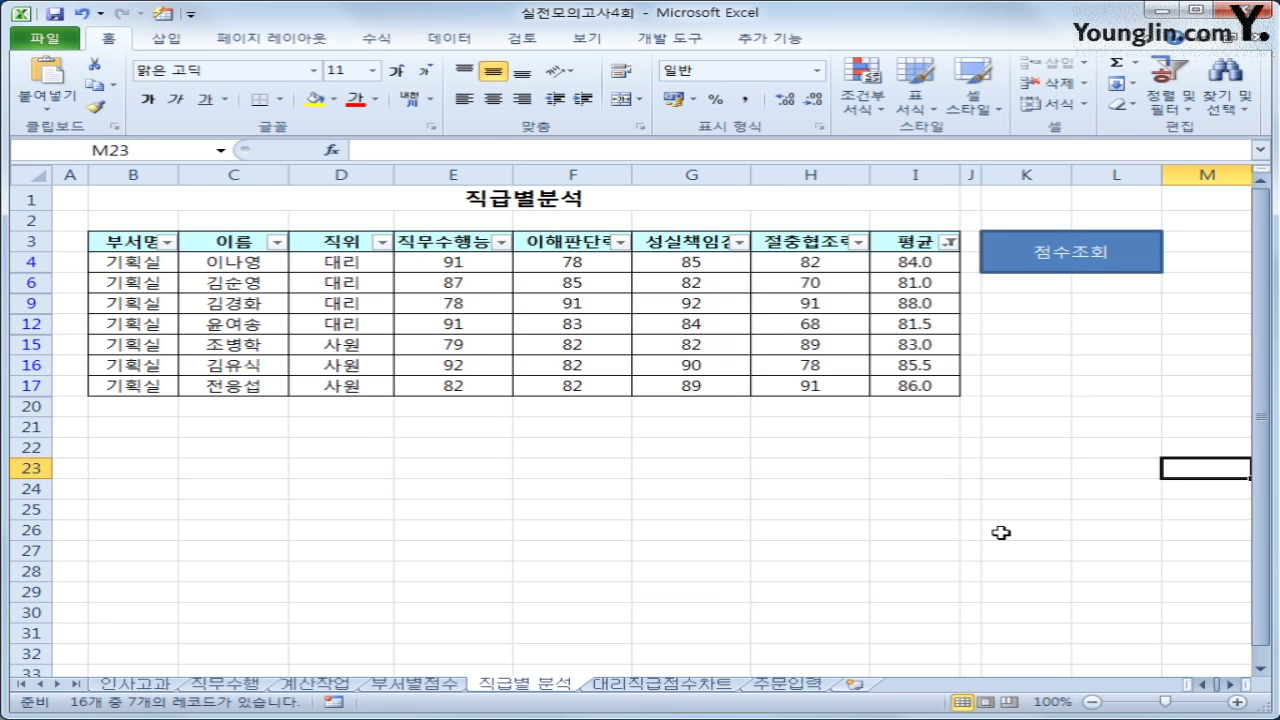
Open the 대리직급점수차트 sheet and look over its score table
click(678, 688)
click(1077, 576)
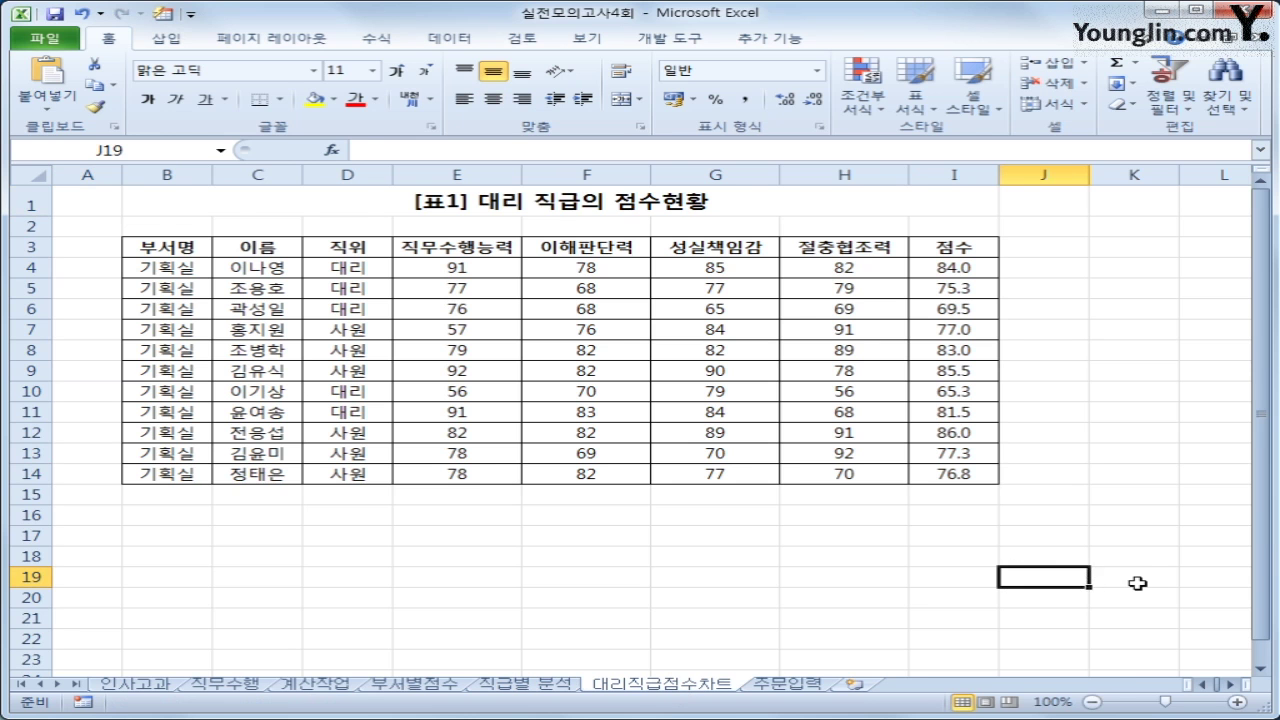
scroll(1135, 583, down, 3)
scroll(1135, 583, down, 1)
scroll(1131, 583, up, 4)
Insert a 3-D clustered column chart from the 이름 and 점수 data of the 대리 rows: C3:C6, I3:I6, C10:C11 and I10:I11
drag(281, 251, 270, 309)
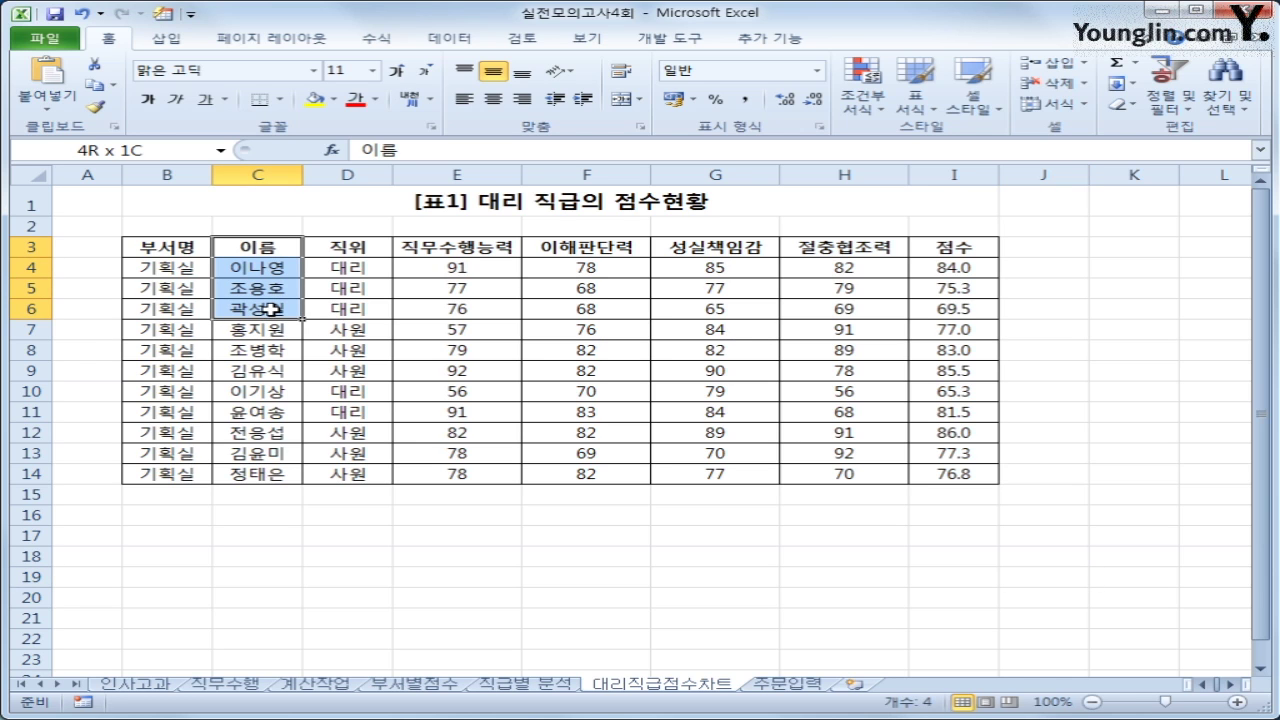
drag(270, 309, 270, 309)
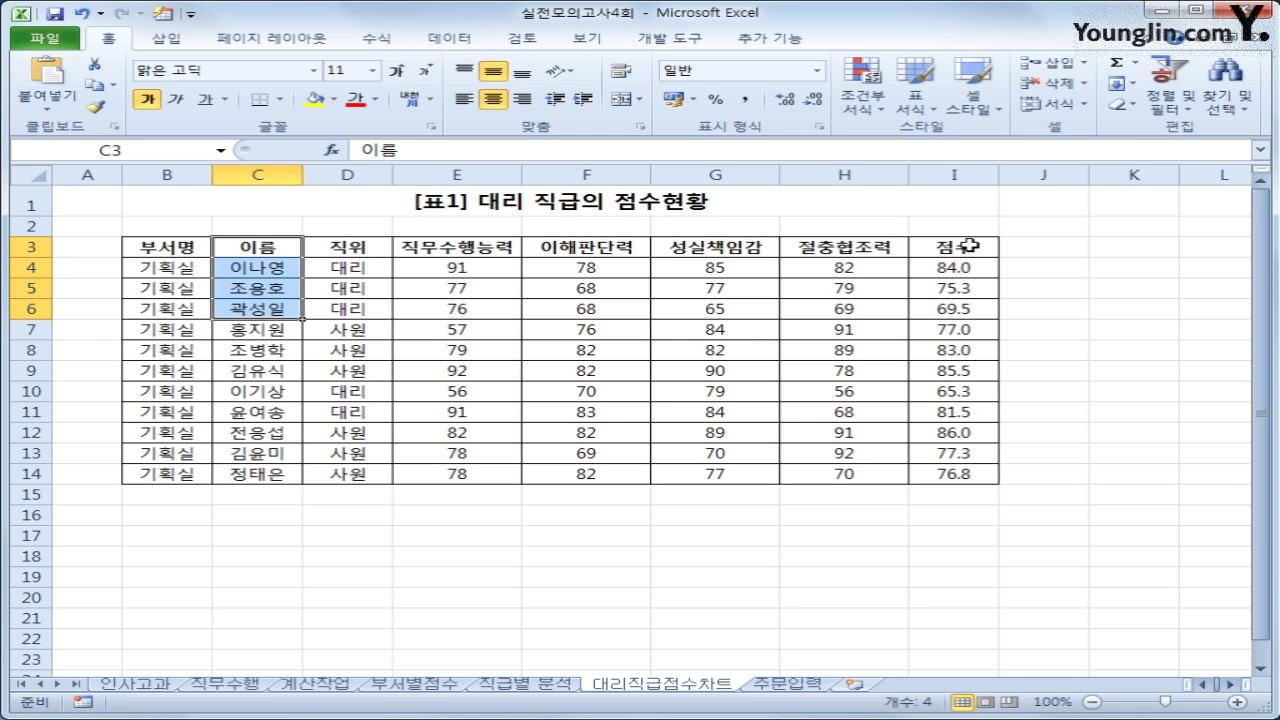
ctrl+drag(969, 245, 969, 308)
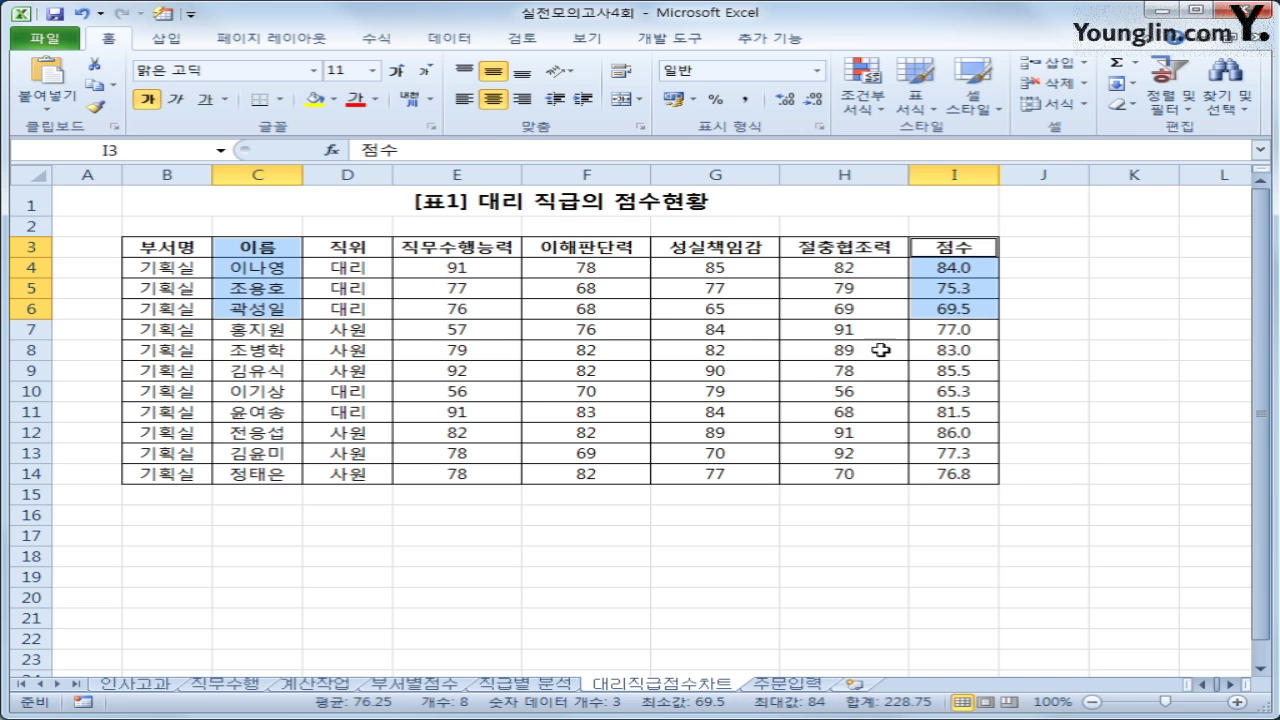
drag(272, 396, 265, 412)
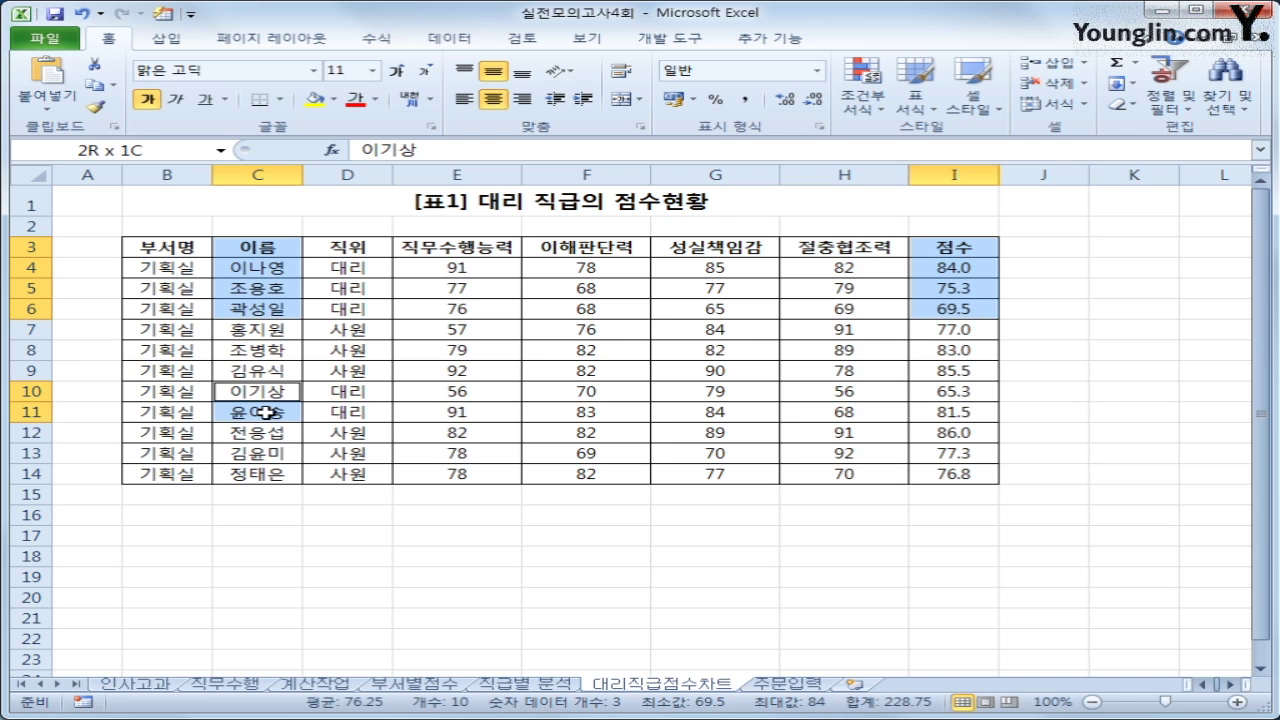
ctrl+click(930, 394)
drag(930, 394, 937, 416)
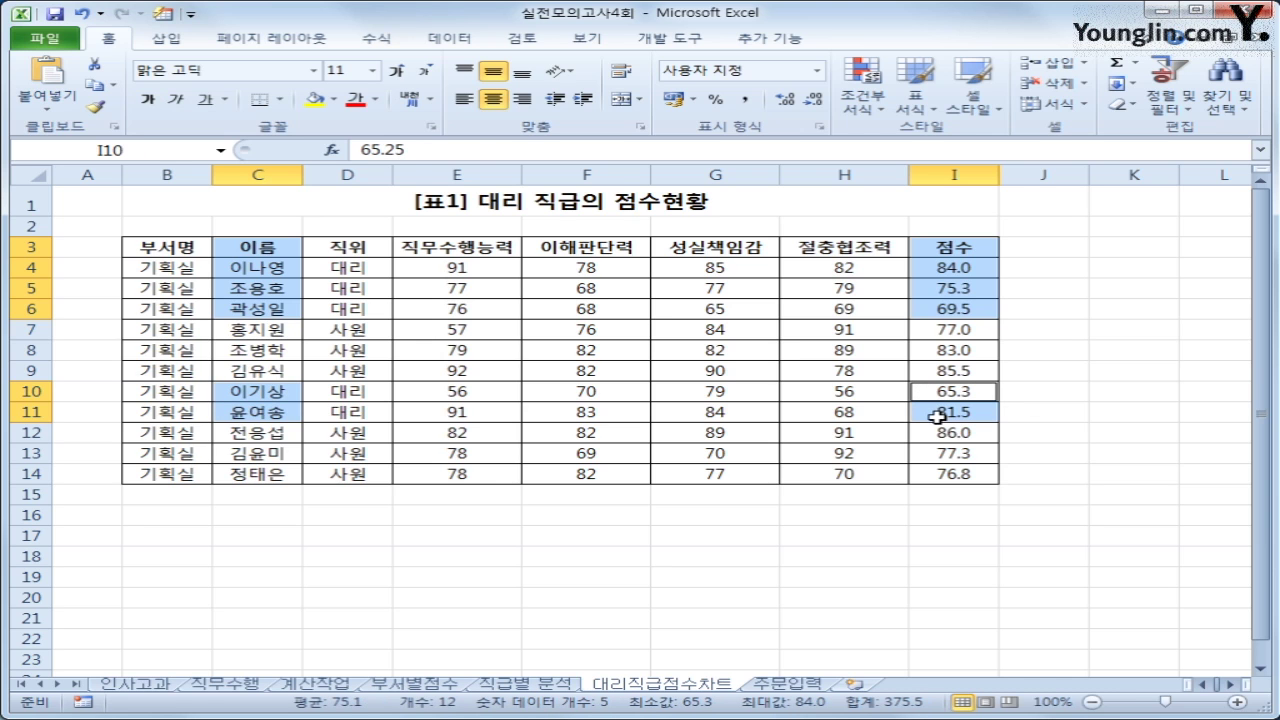
click(180, 44)
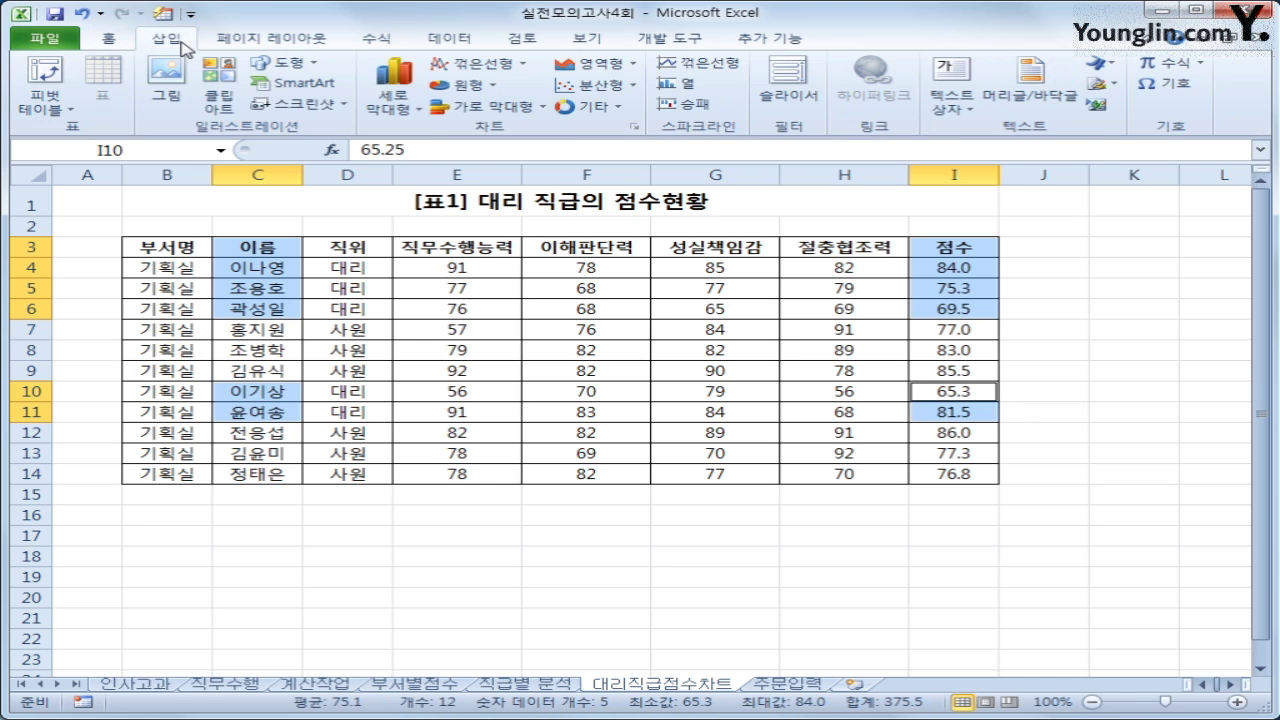
click(393, 100)
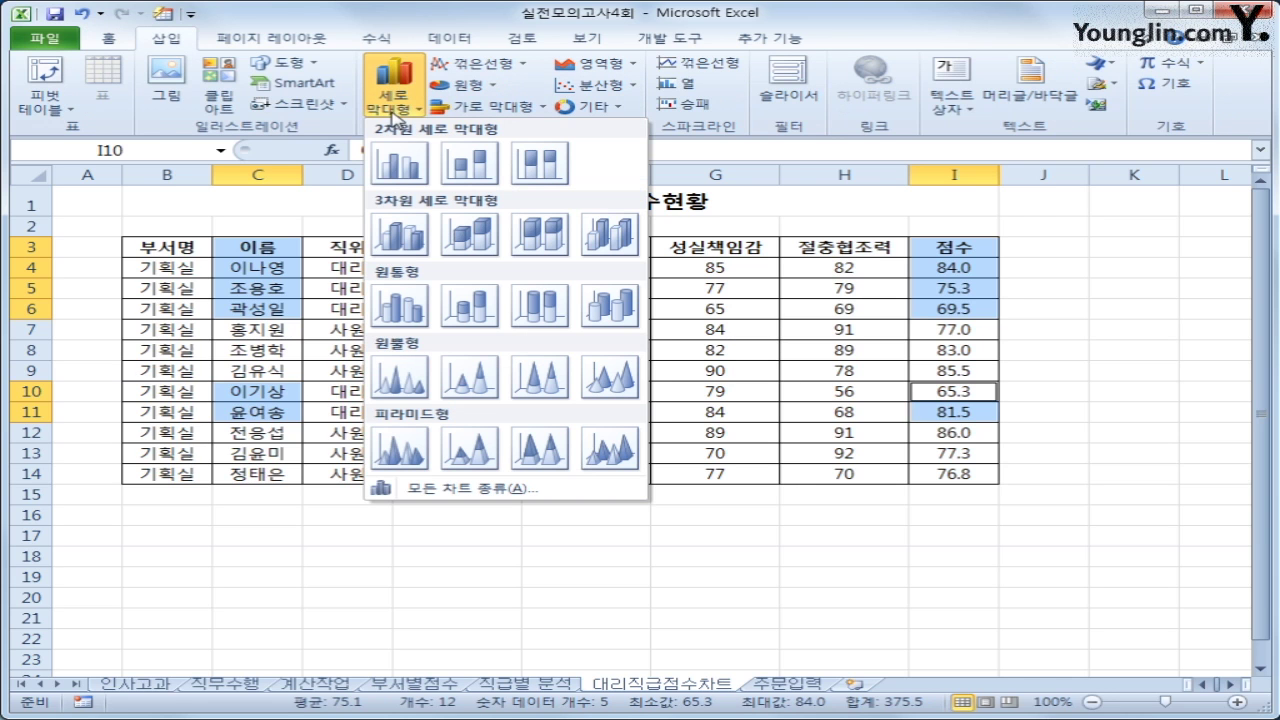
click(400, 234)
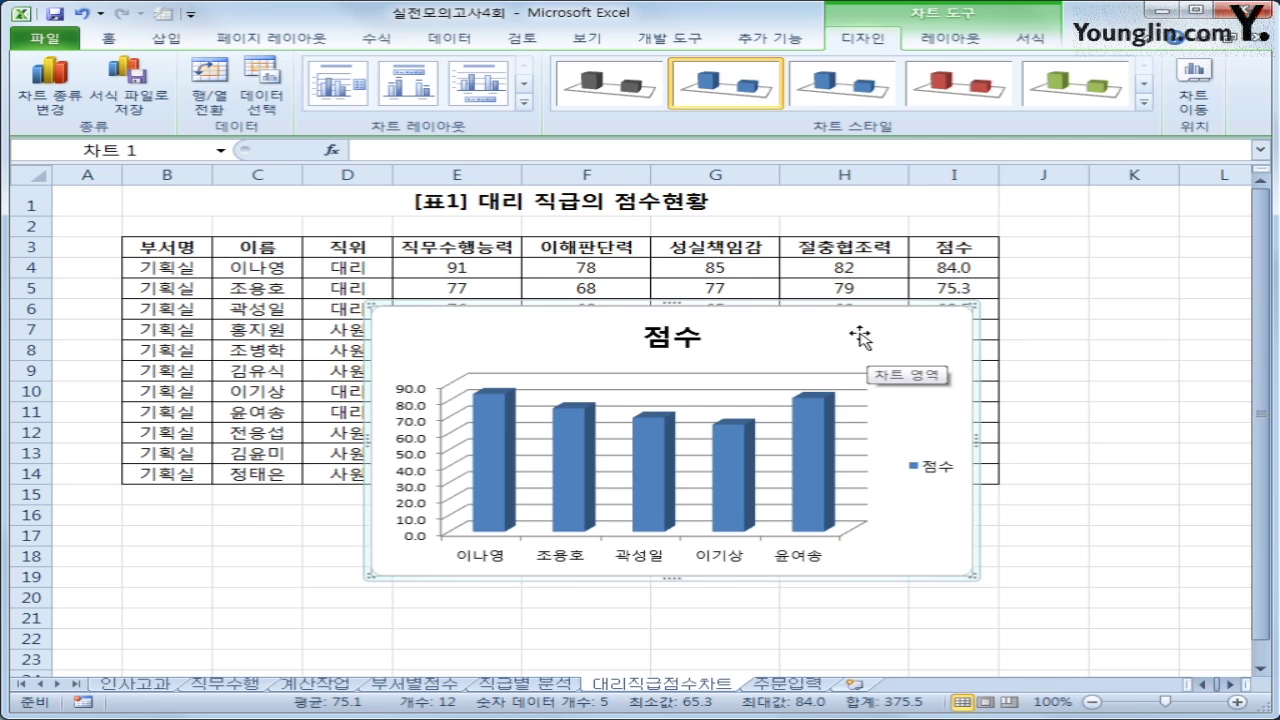
Move the column chart to a new sheet named 차트작성
right_click(512, 545)
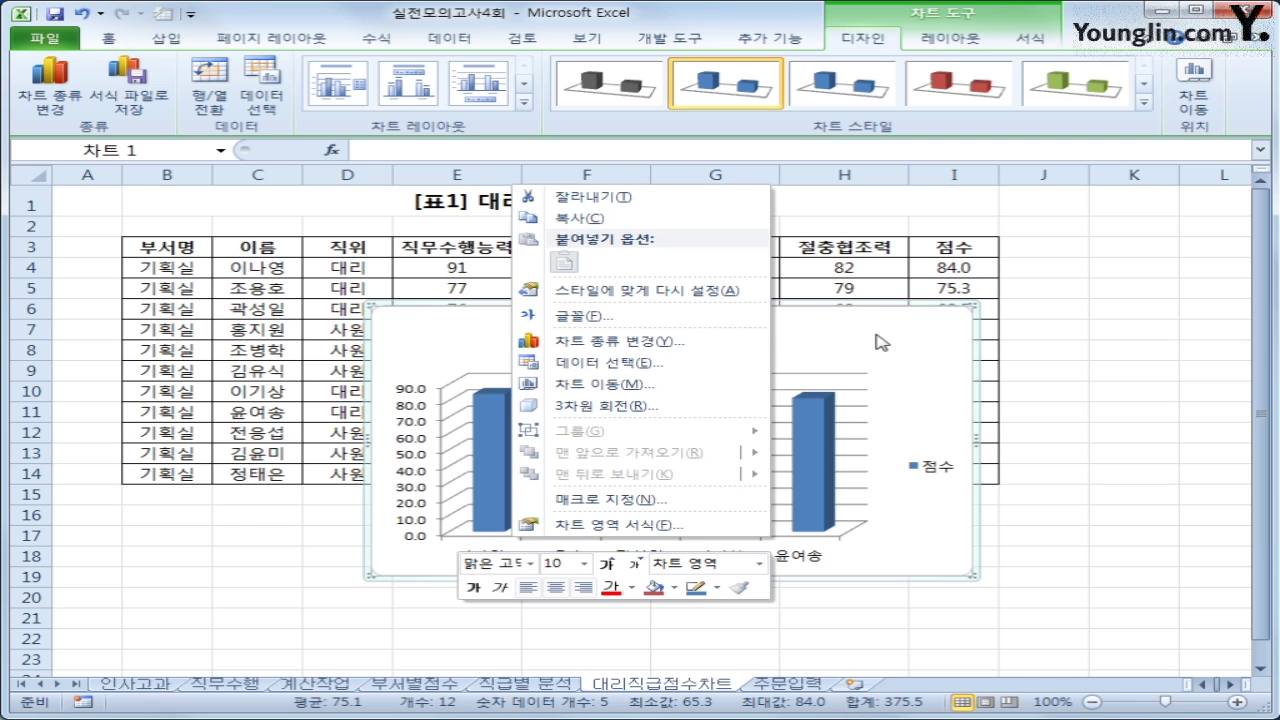
click(601, 384)
click(462, 360)
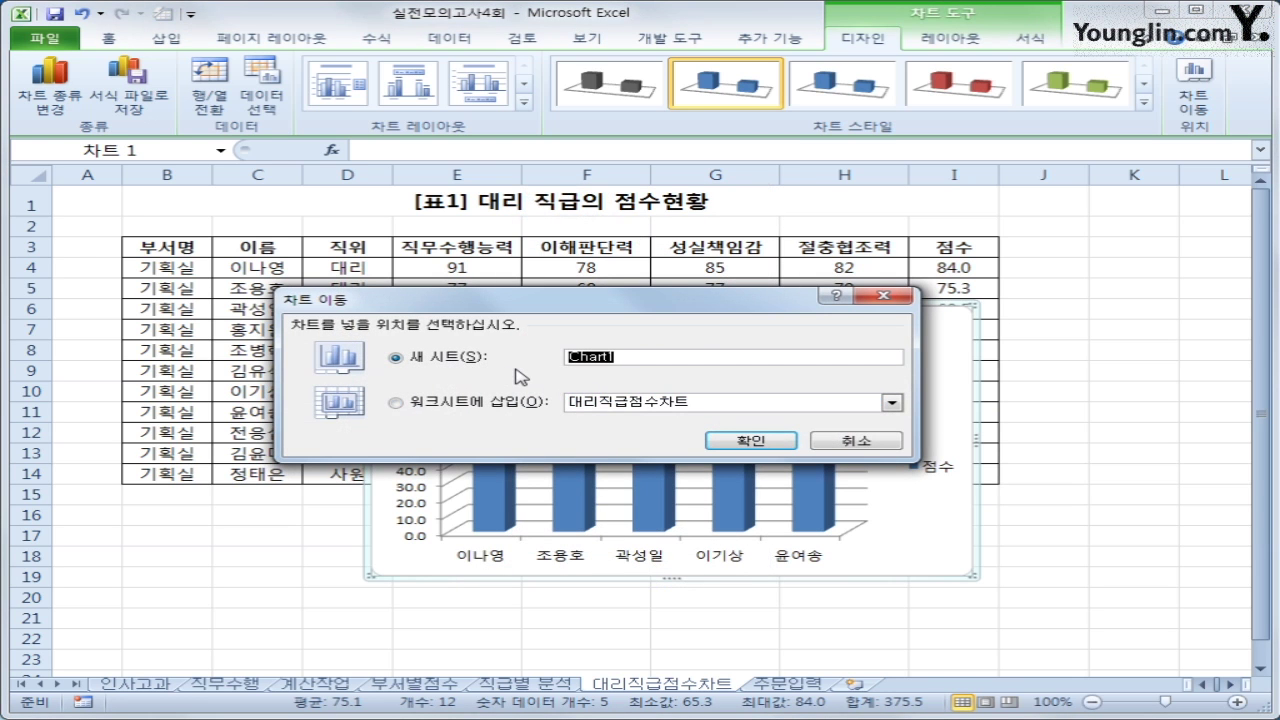
text(ㅊㅏ트작성)
click(751, 441)
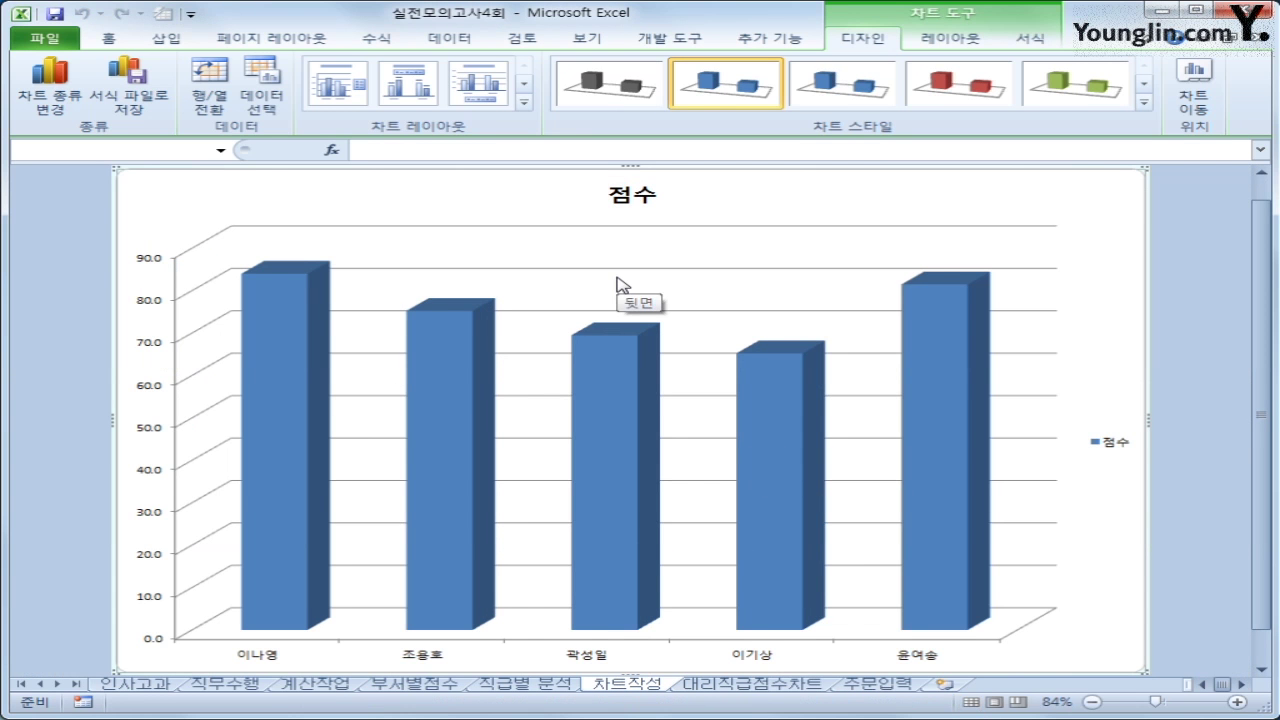
Replace the chart title with 대리 직급의 점수 현황
click(621, 198)
drag(606, 195, 657, 197)
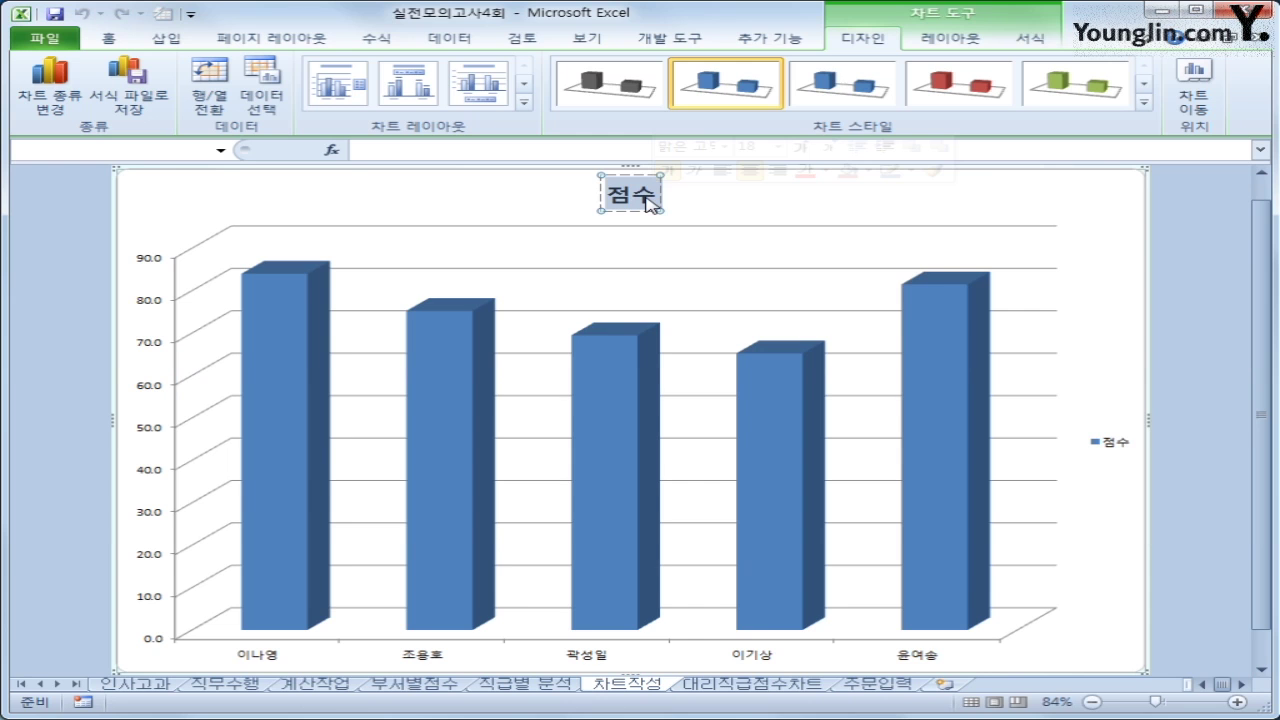
text(대리 직급의)
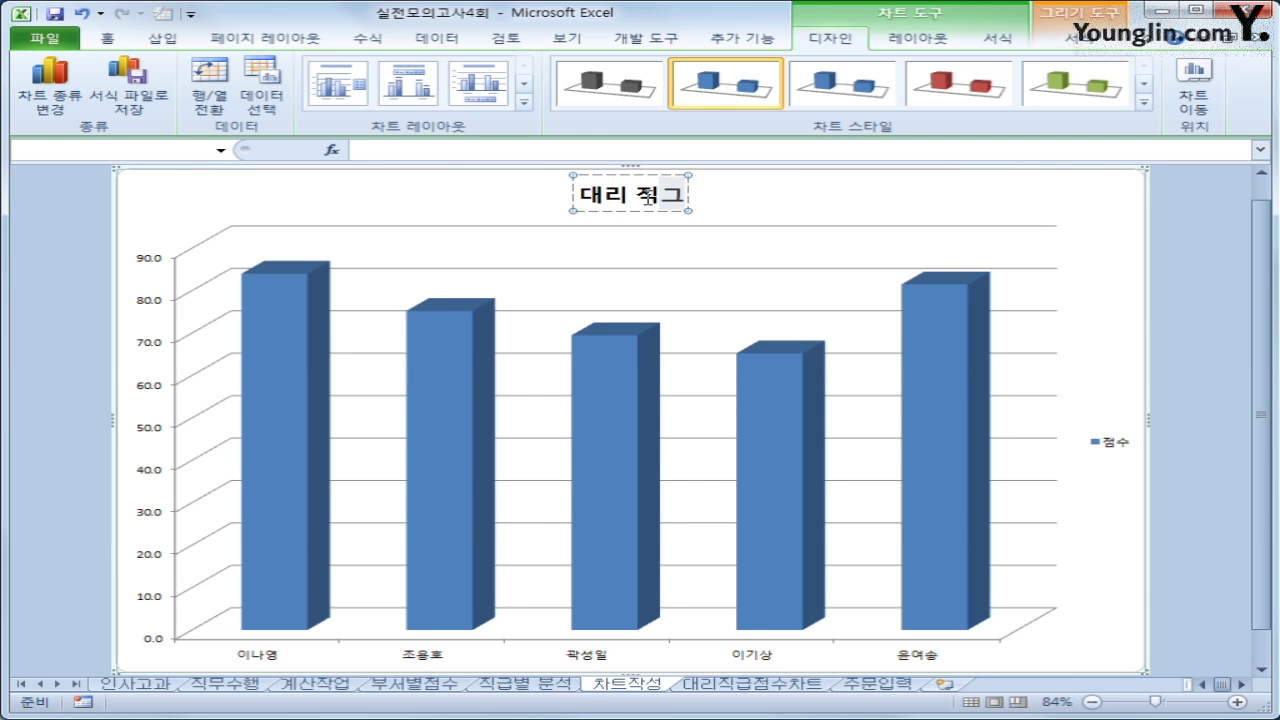
text( 점수 현호)
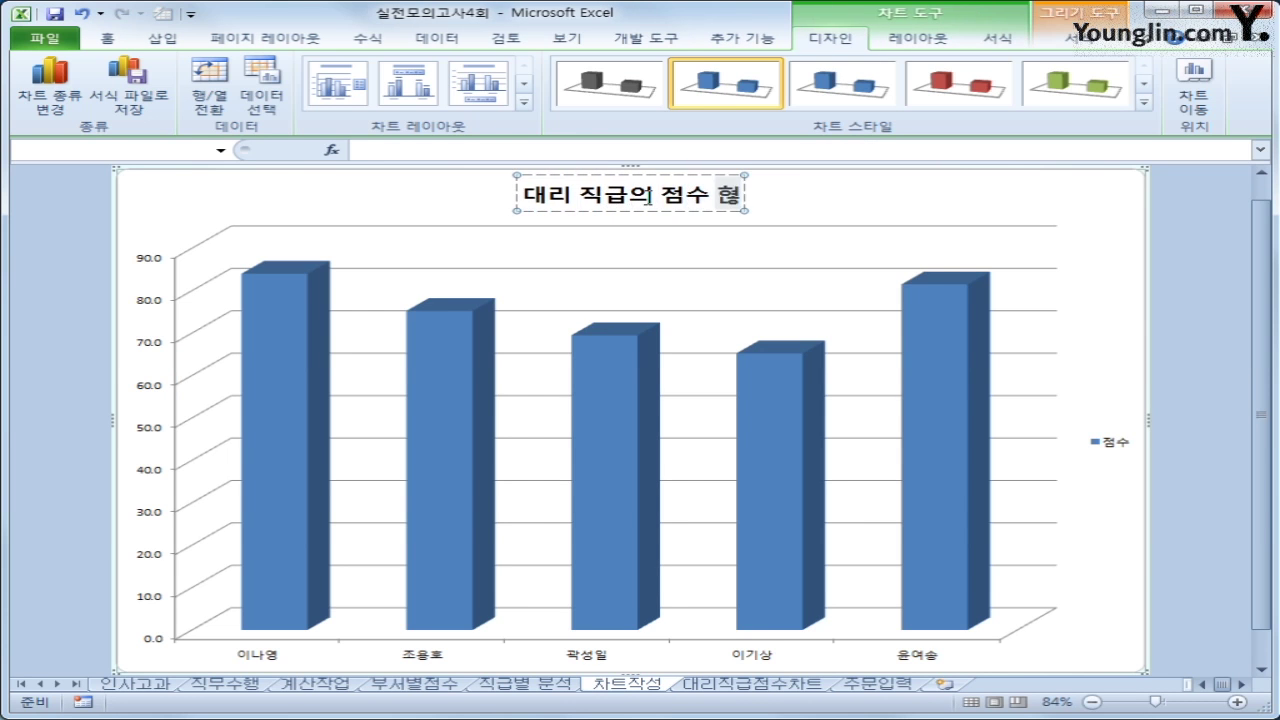
text(황)
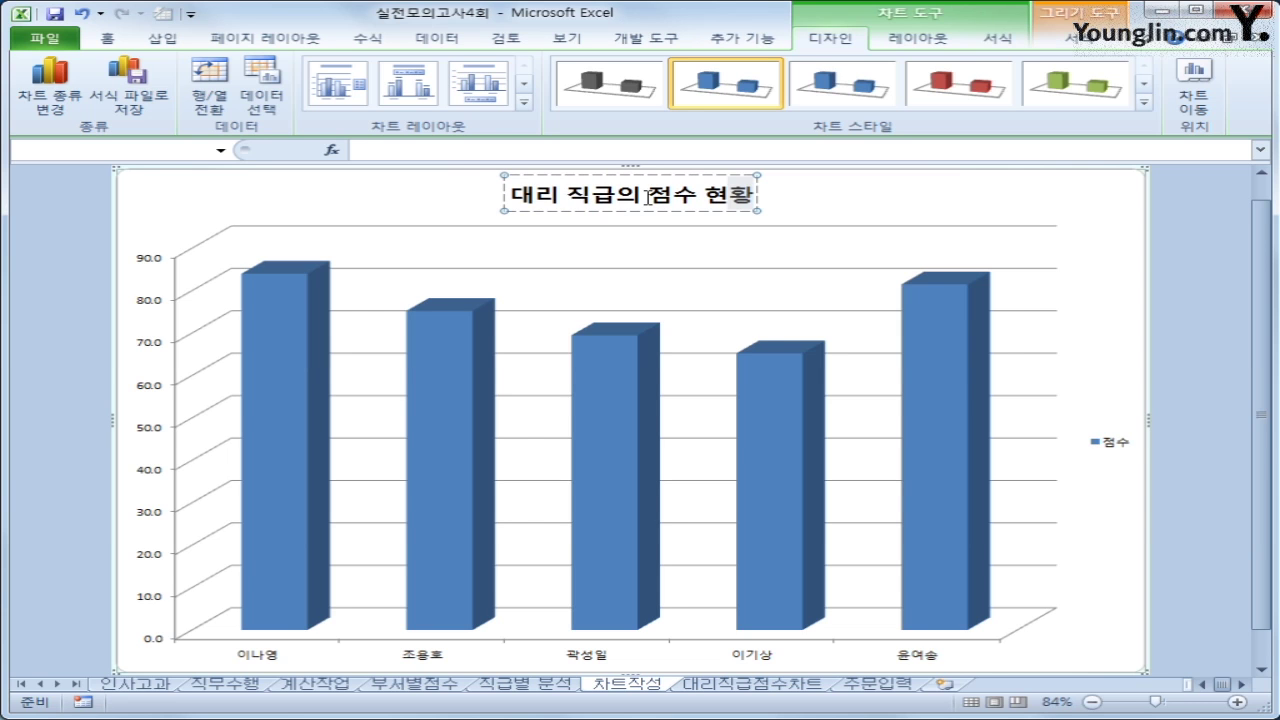
Delete the chart legend and set the chart title's font size to 14
click(1104, 445)
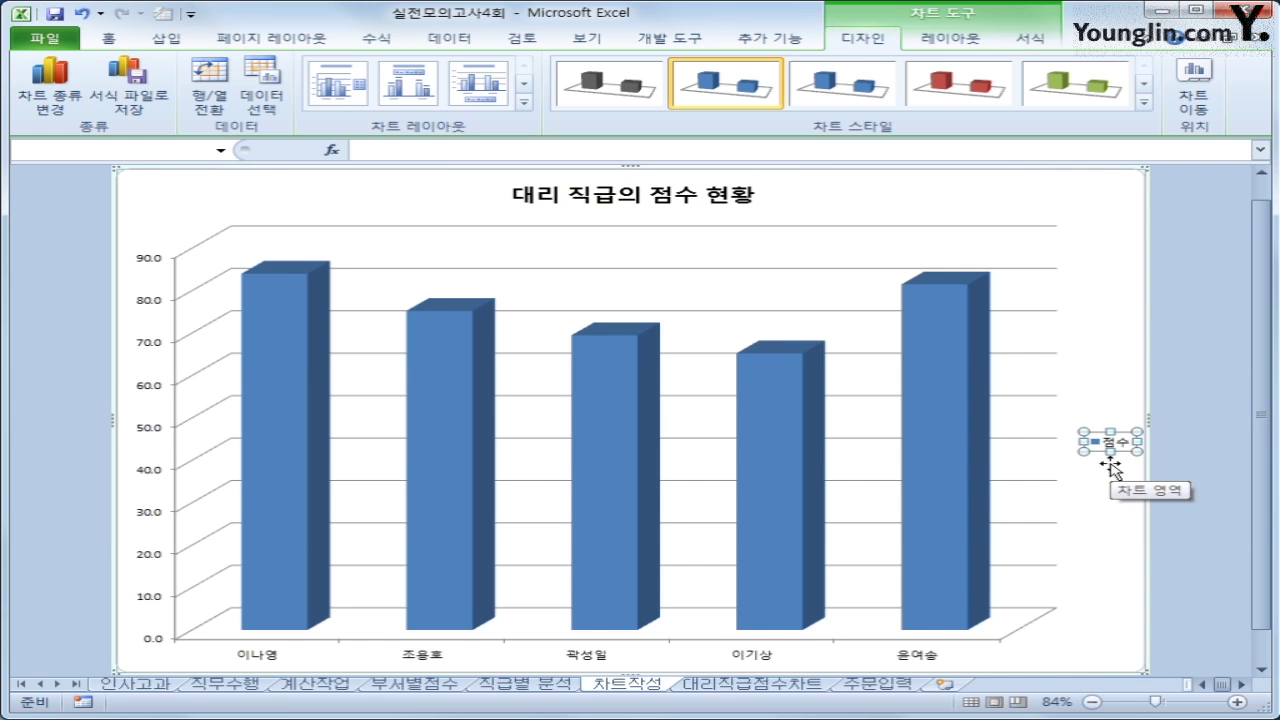
key(Delete)
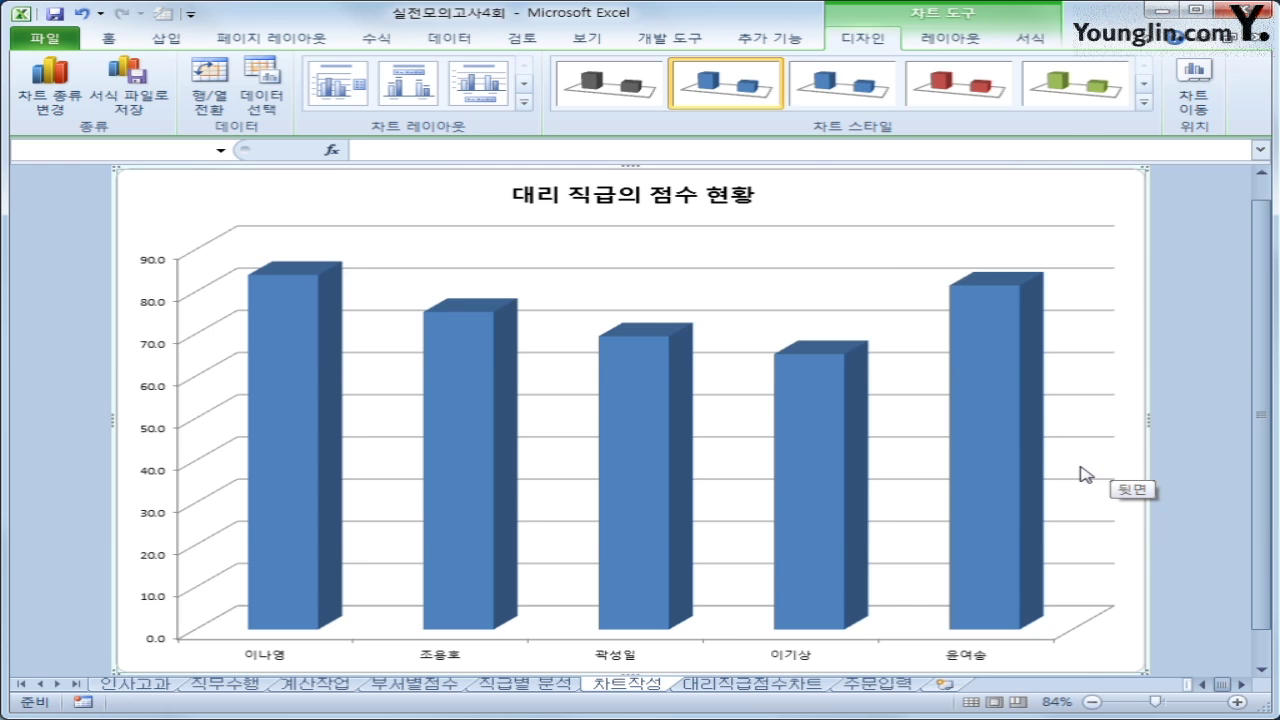
right_click(705, 203)
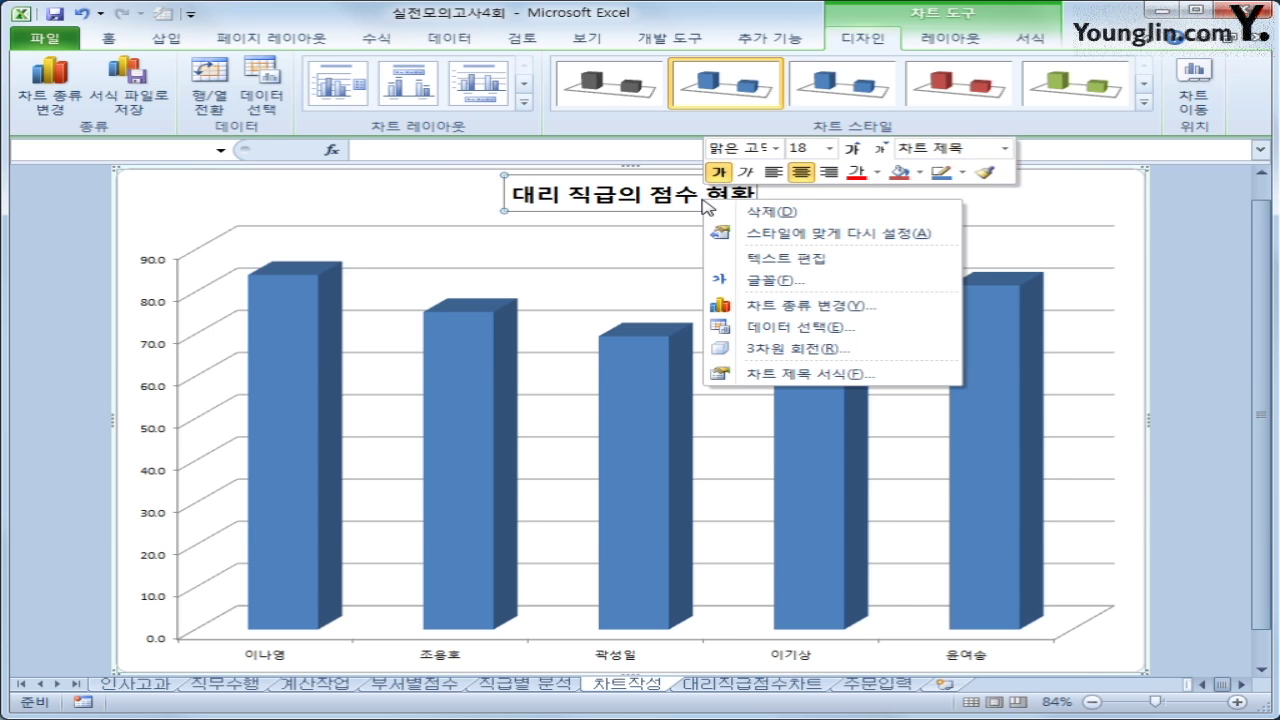
click(828, 149)
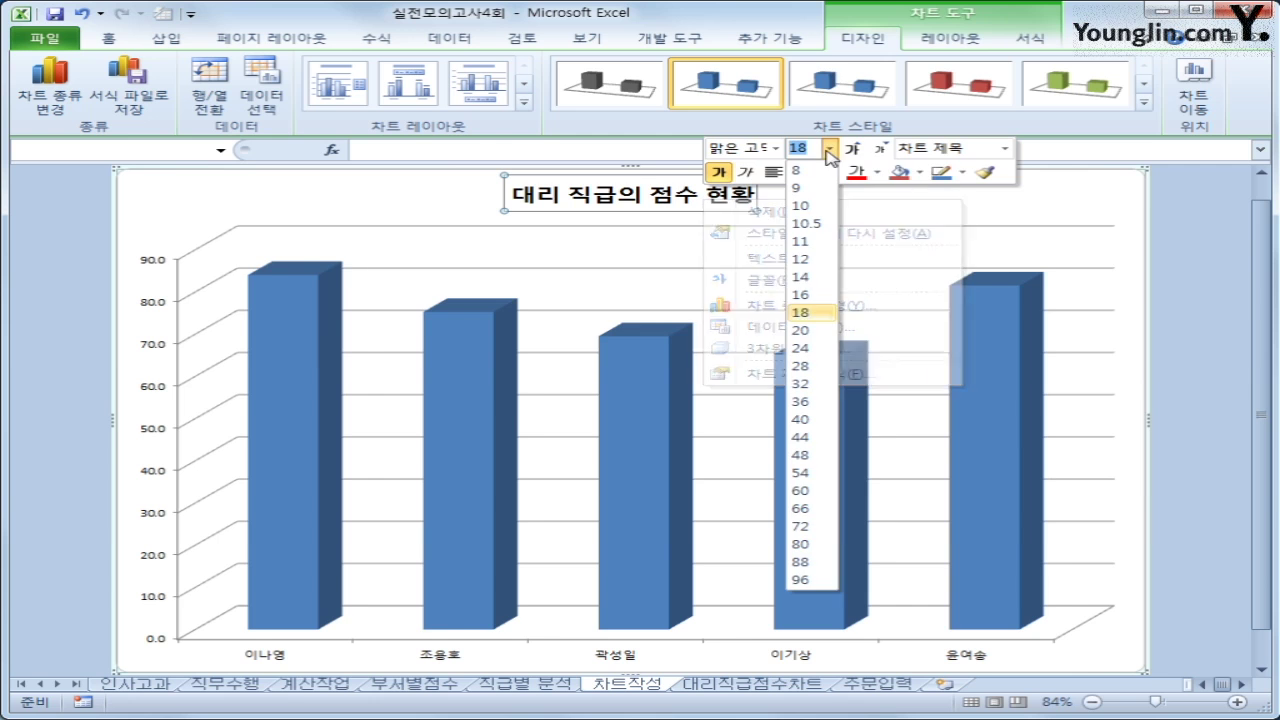
click(812, 278)
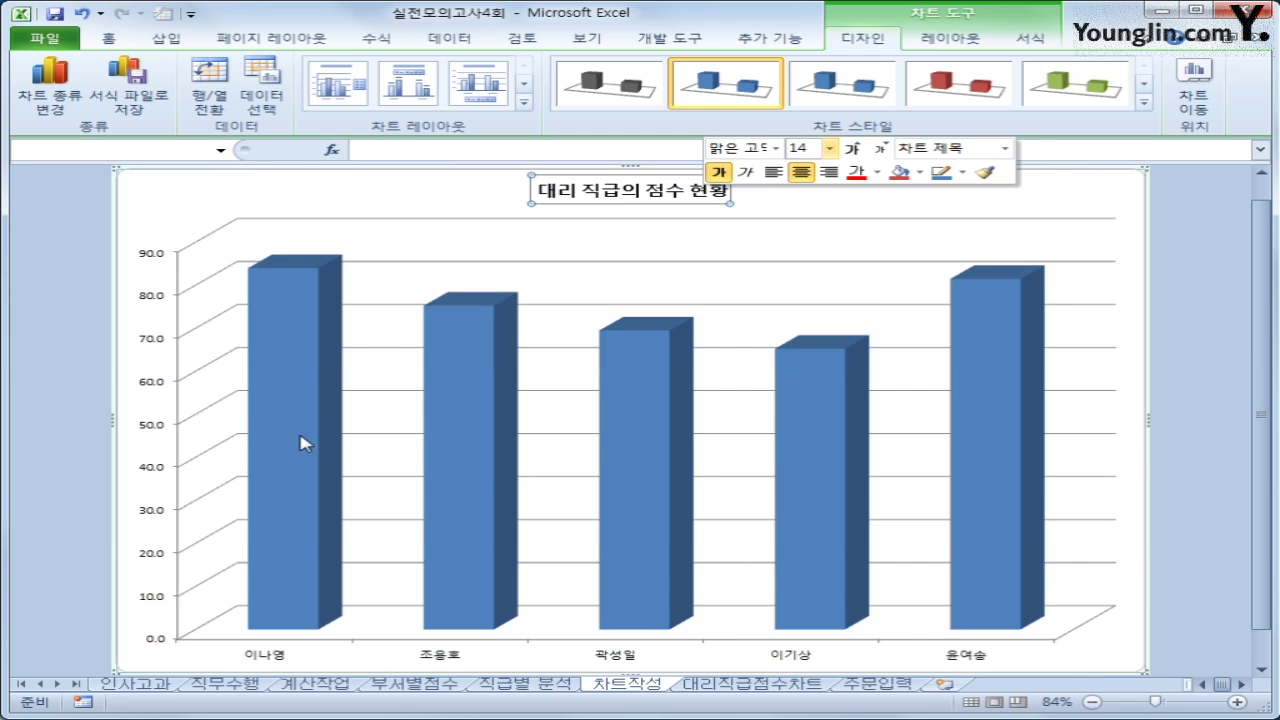
Add a data label to only the first column of the 점수 series
mouse_move(268, 440)
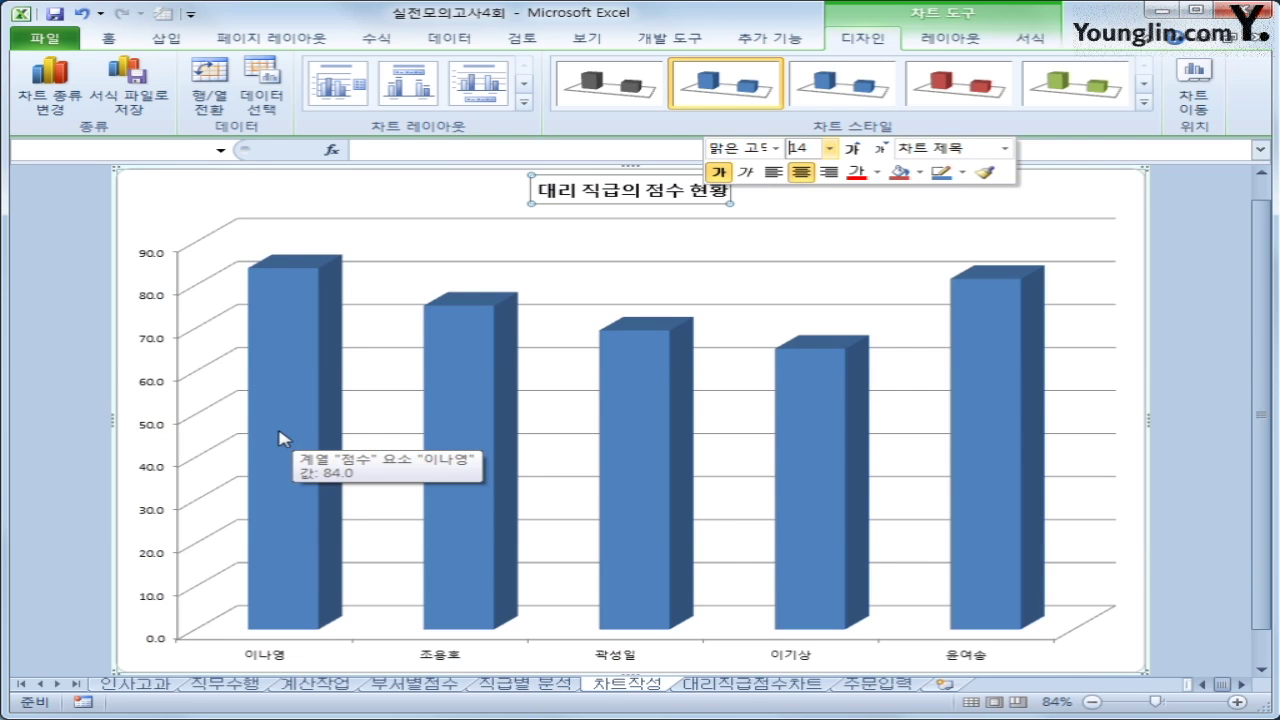
click(279, 441)
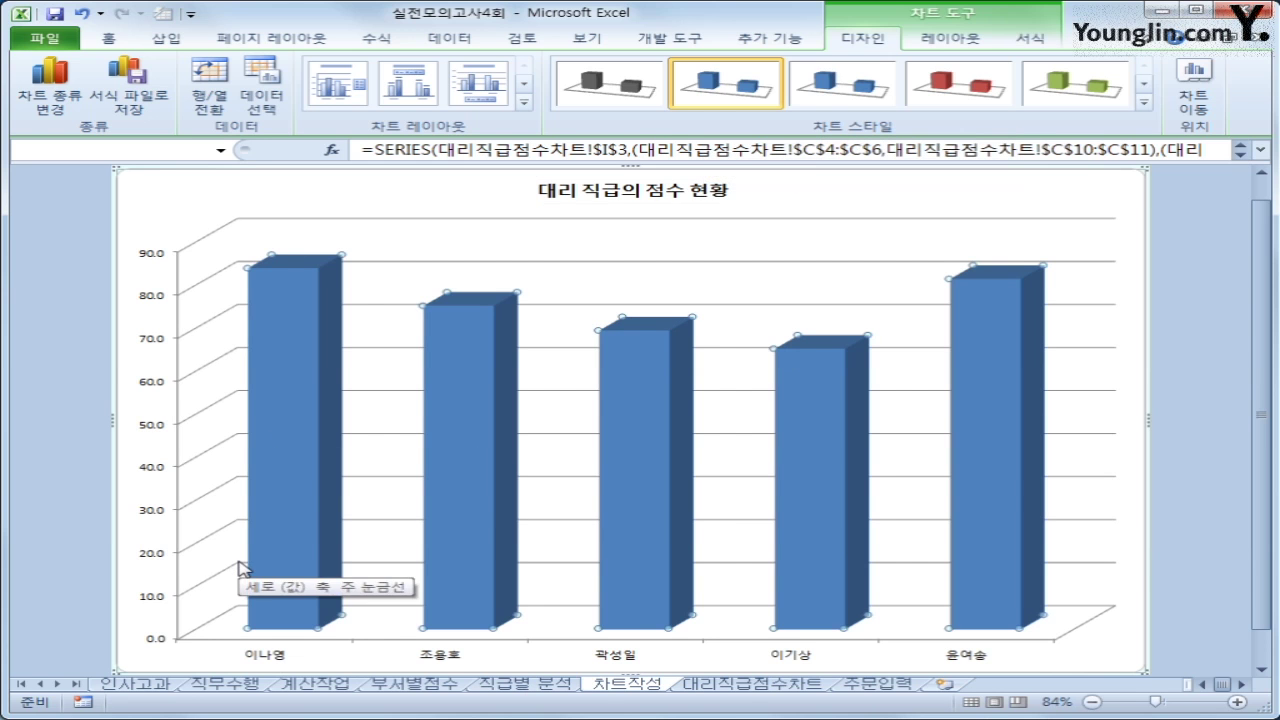
click(304, 310)
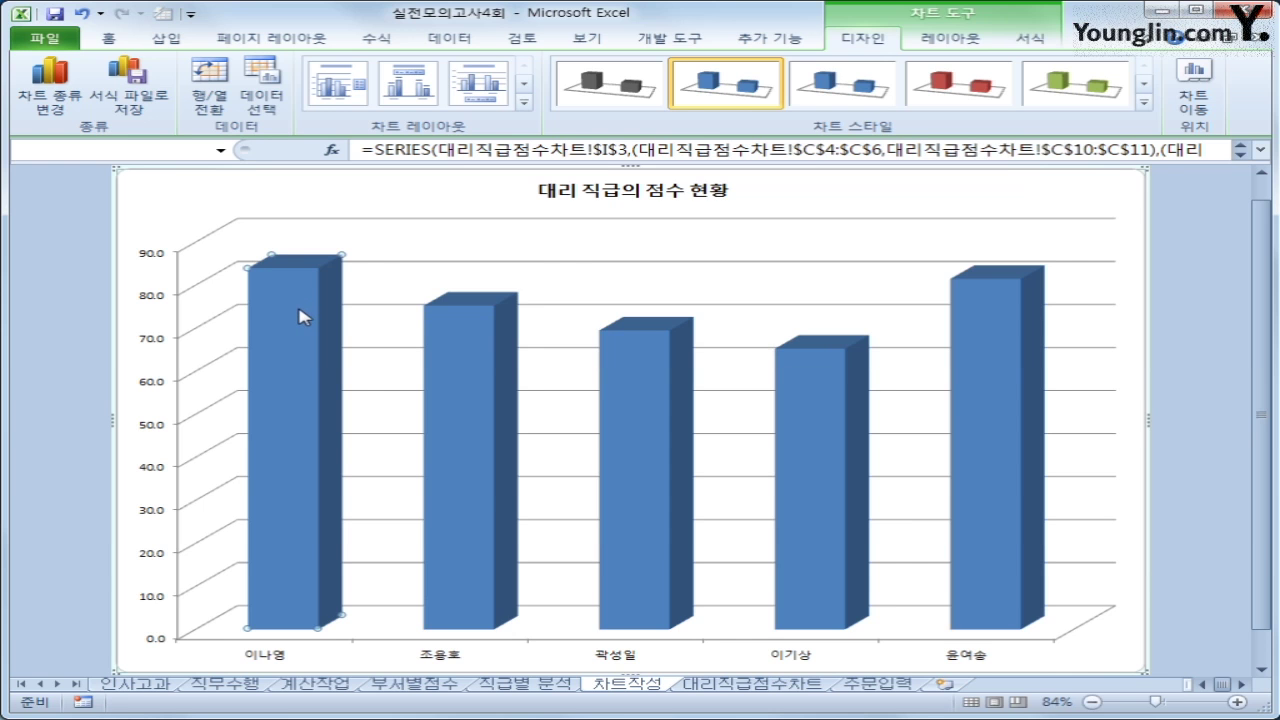
right_click(299, 309)
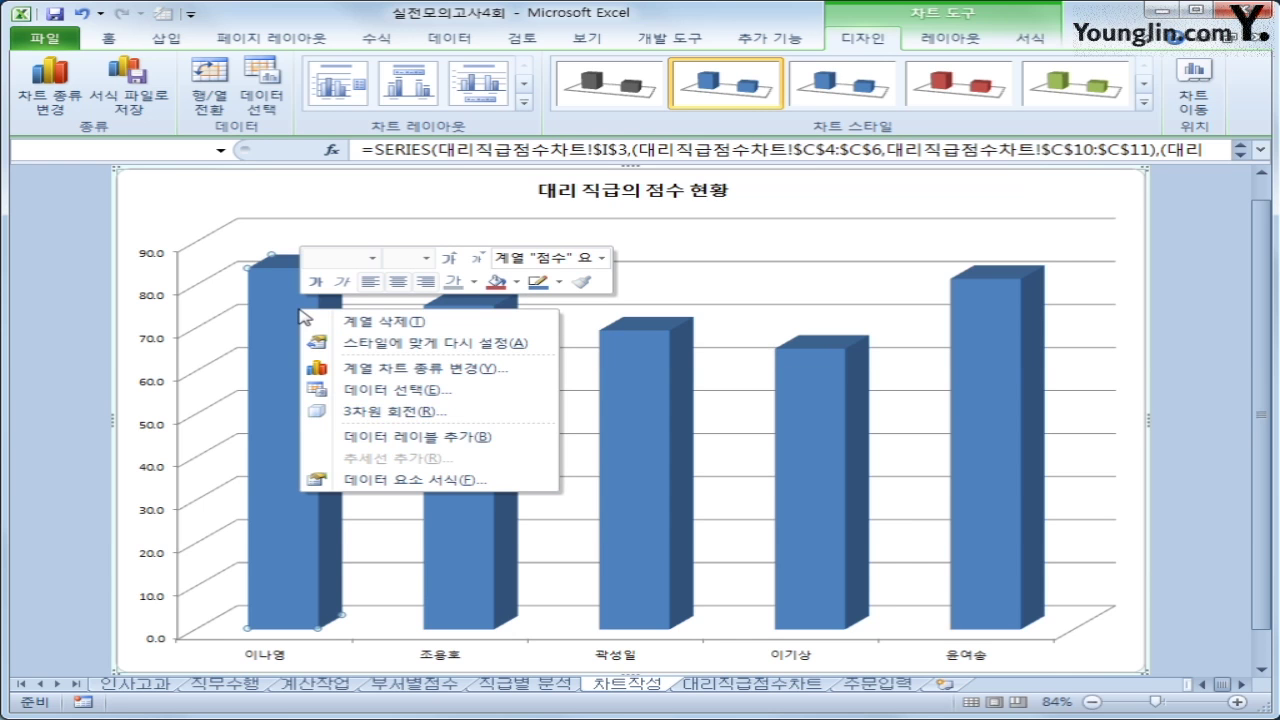
click(468, 441)
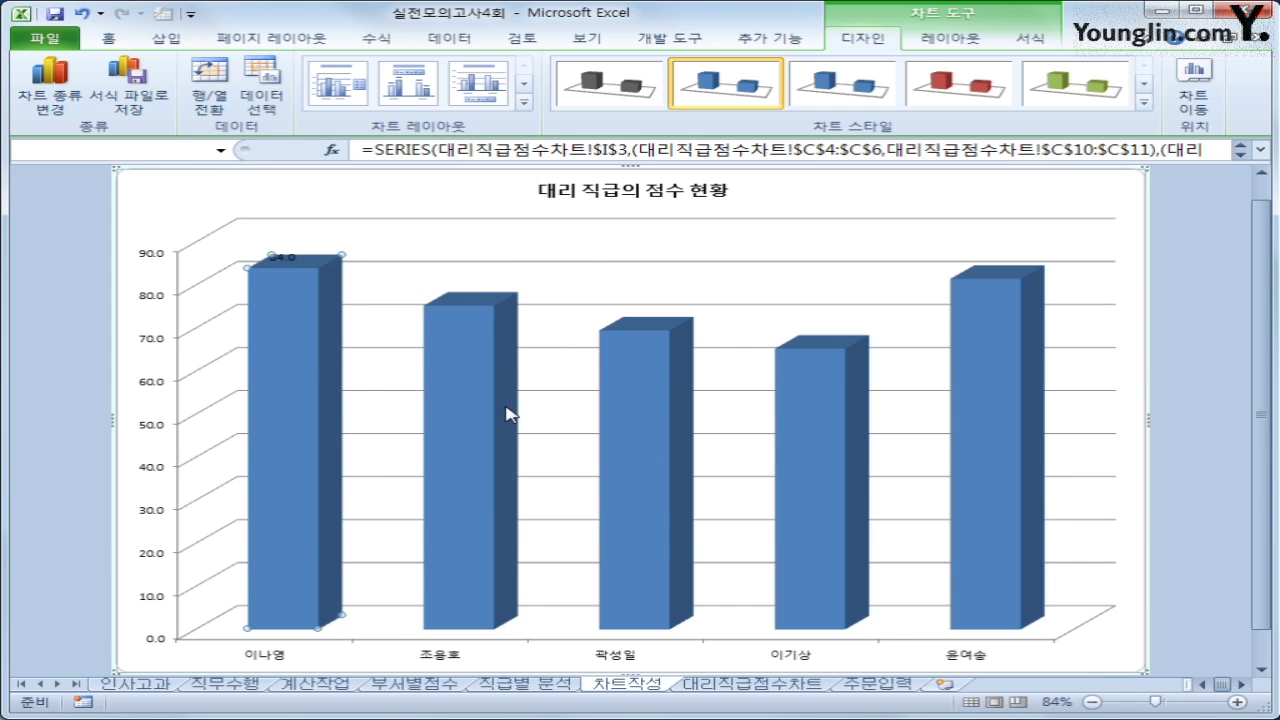
Fix the vertical axis scale to a minimum of 50, a maximum of 100 and a major unit of 10
click(152, 390)
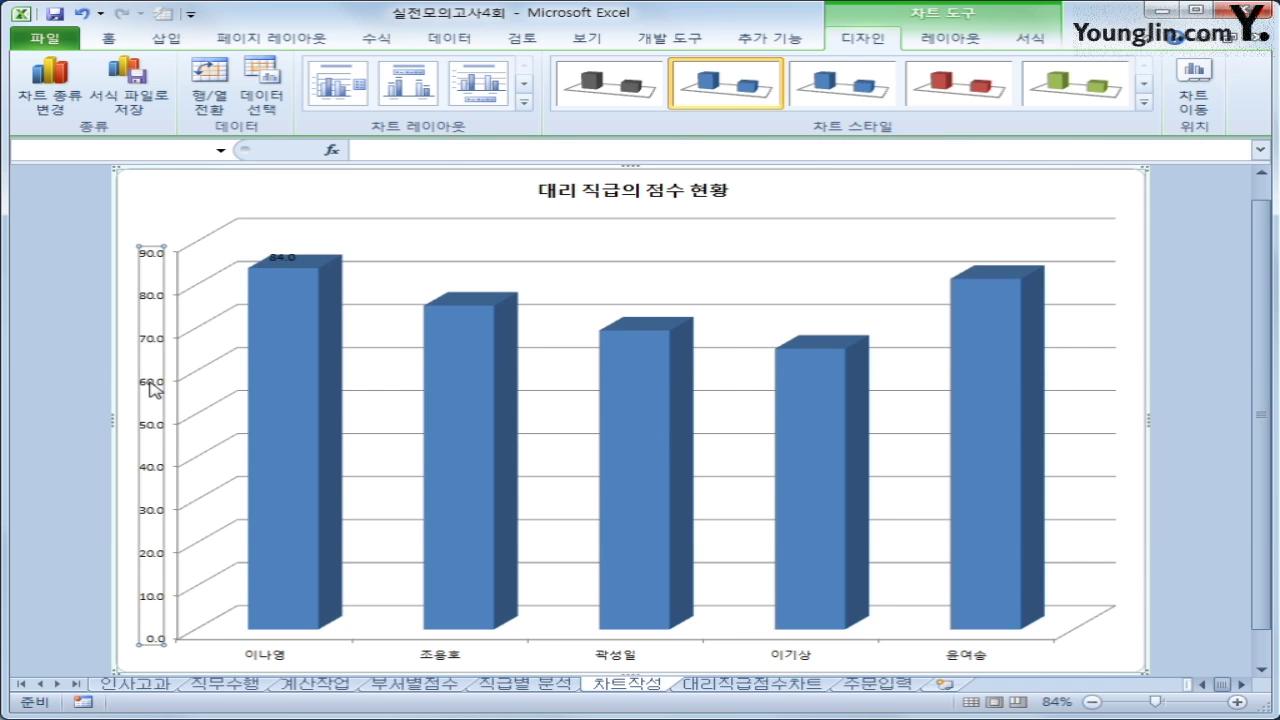
right_click(152, 390)
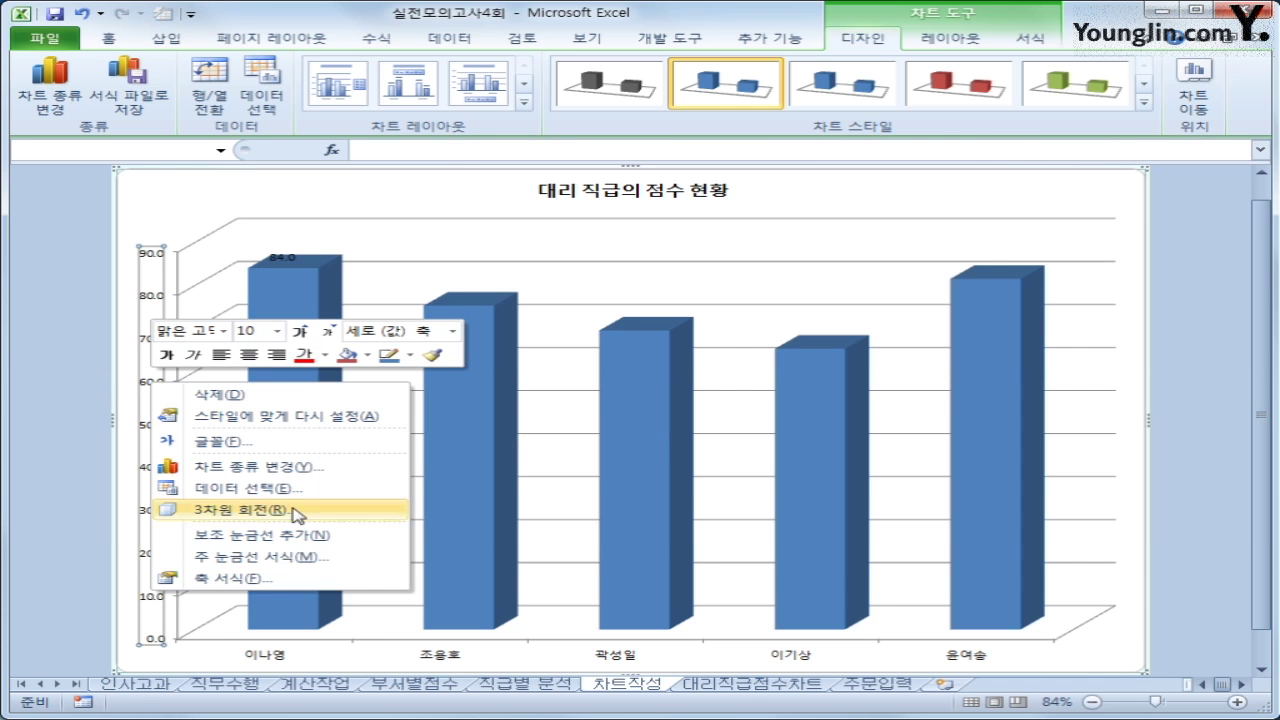
click(306, 580)
click(745, 183)
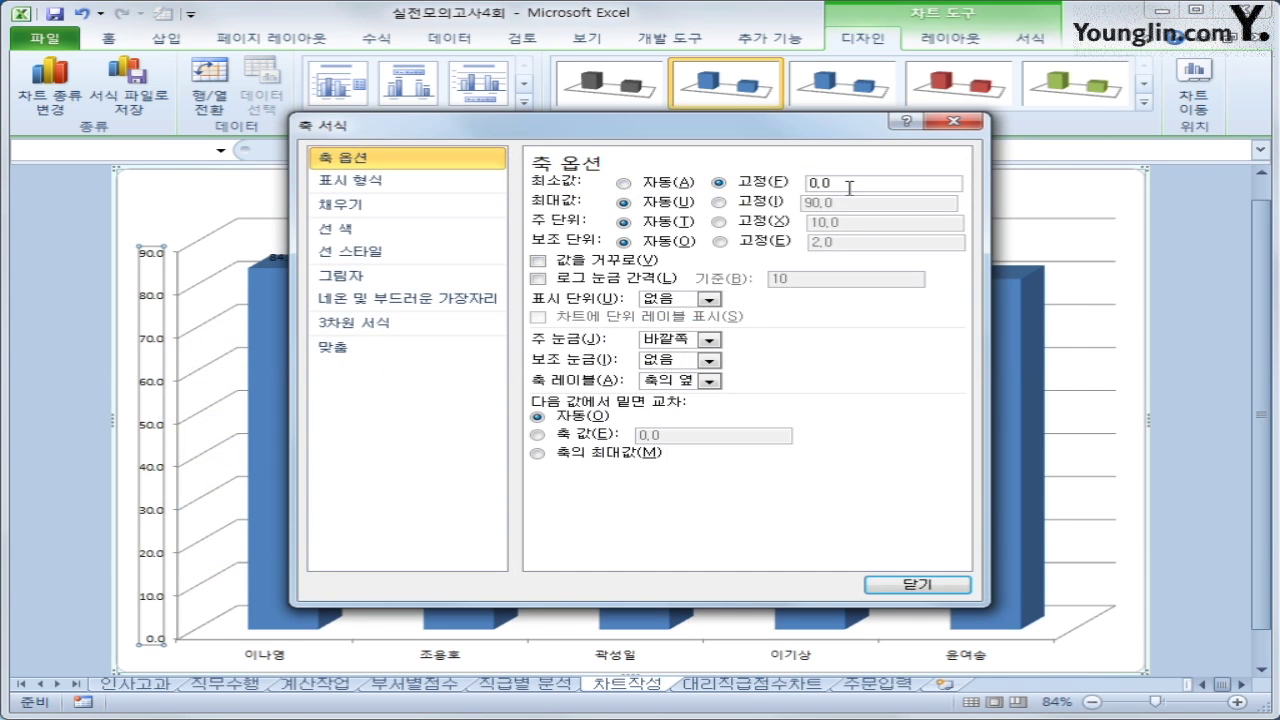
drag(850, 187, 784, 185)
text(50)
click(727, 204)
drag(838, 199, 800, 203)
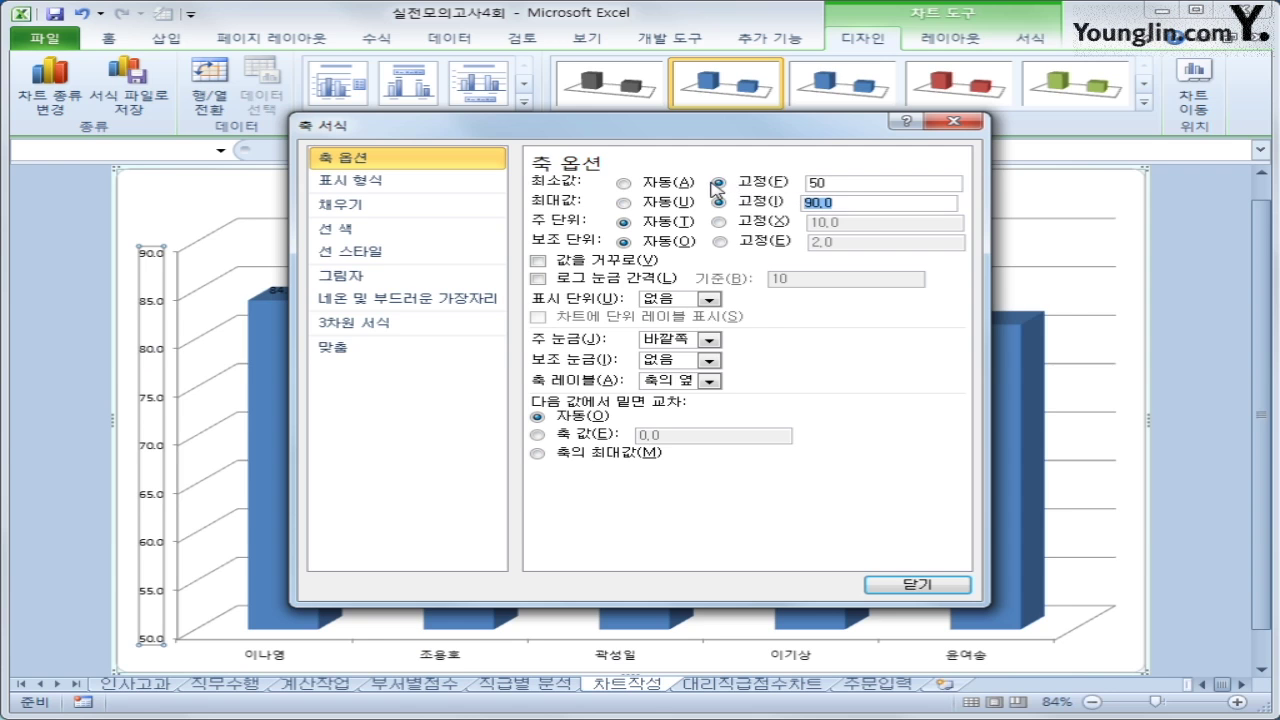
text(100)
key(alt+x)
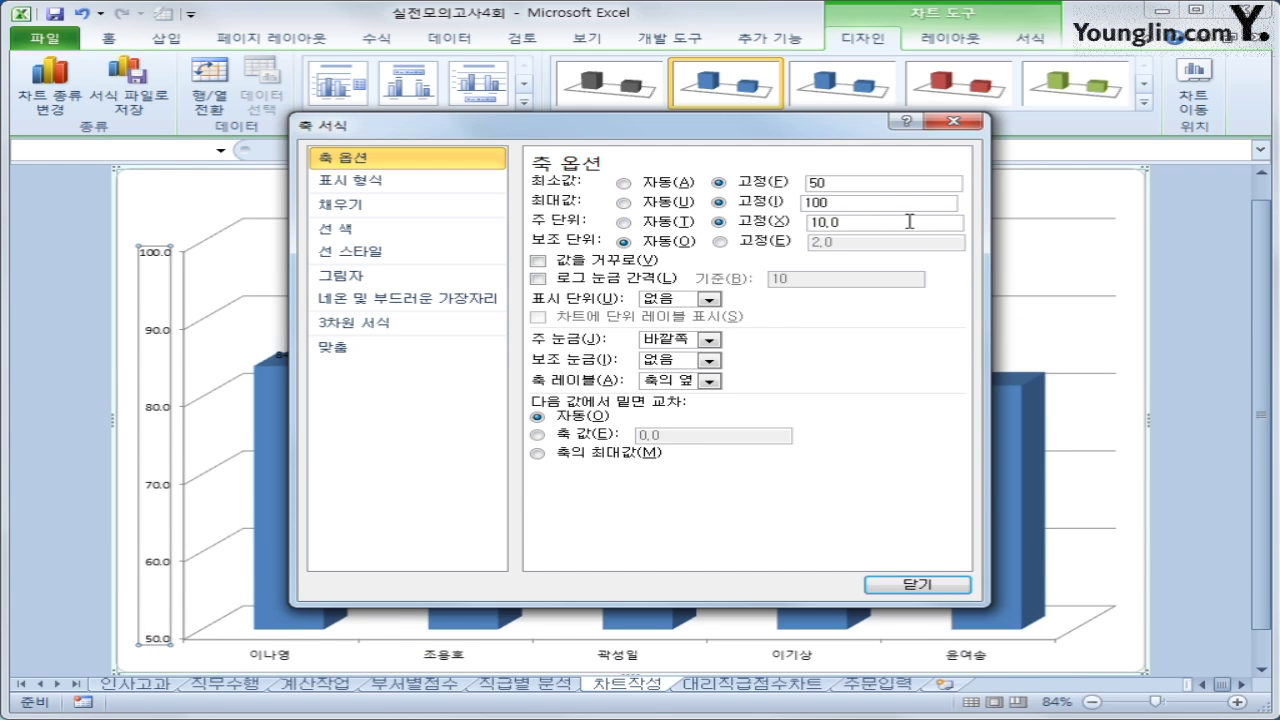
key(Tab)
text(10)
click(915, 584)
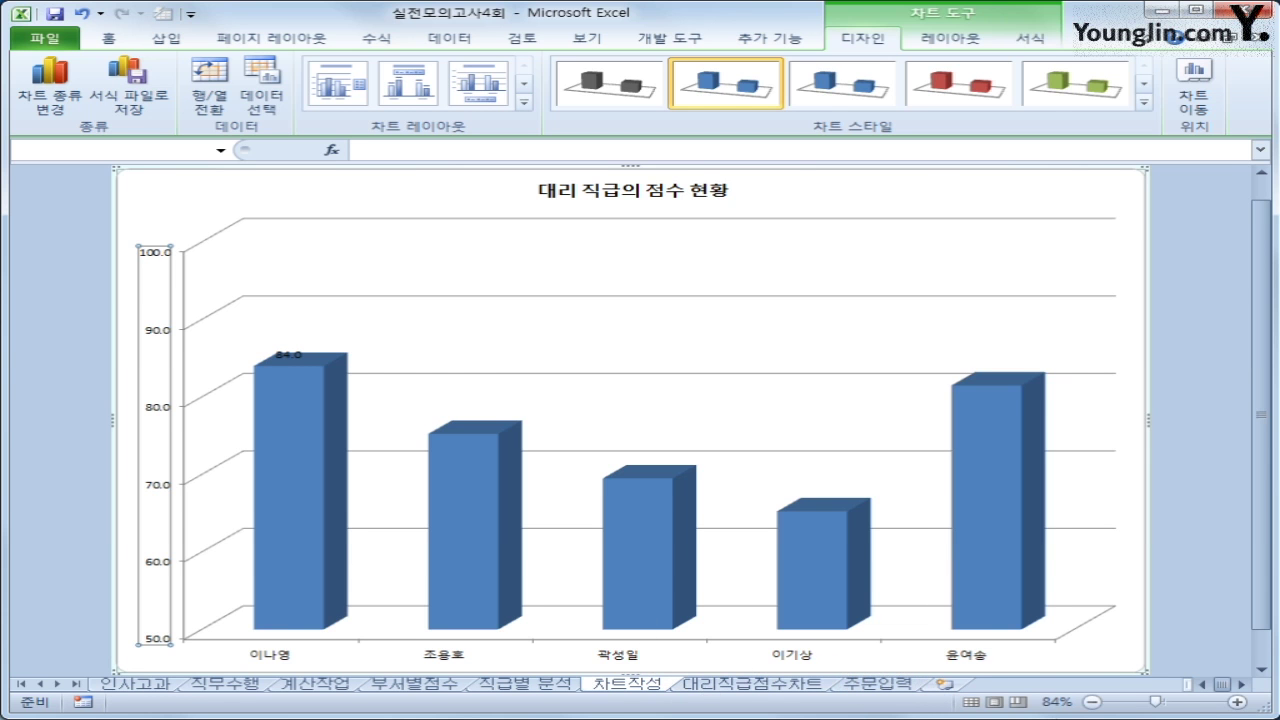
Open the 주문입력 sheet and test its 주문 command button
click(905, 690)
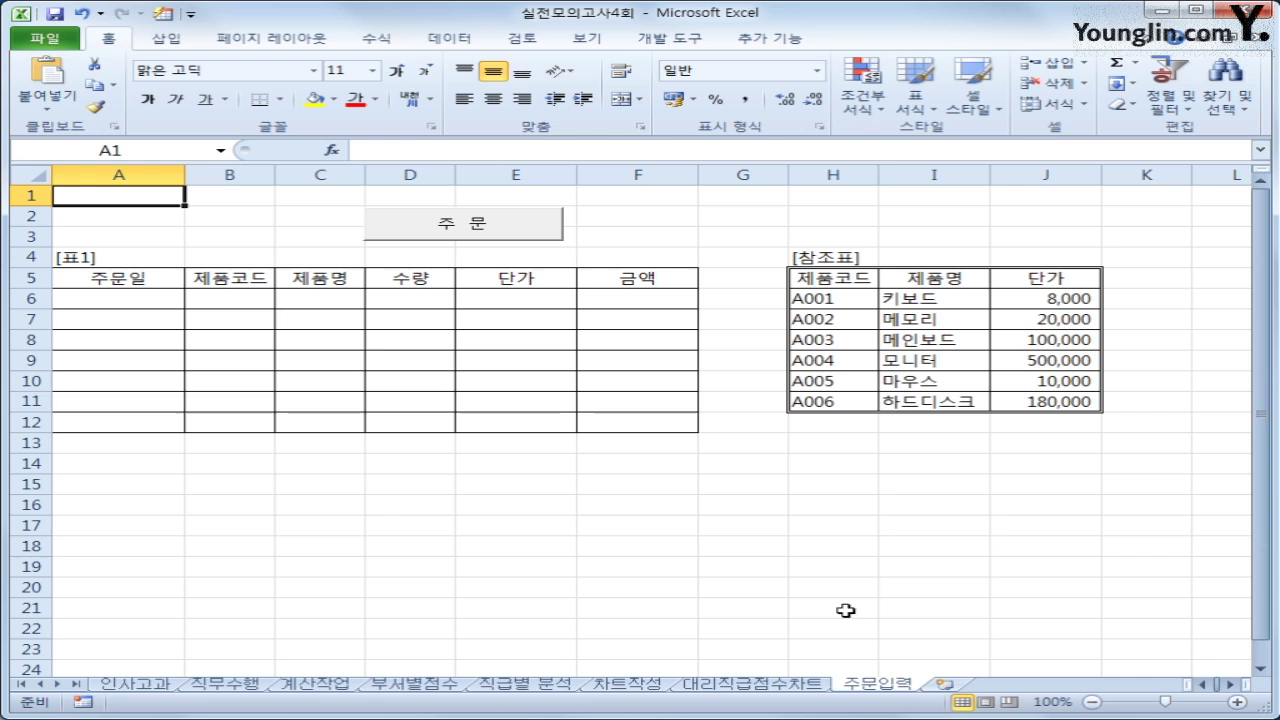
click(1005, 530)
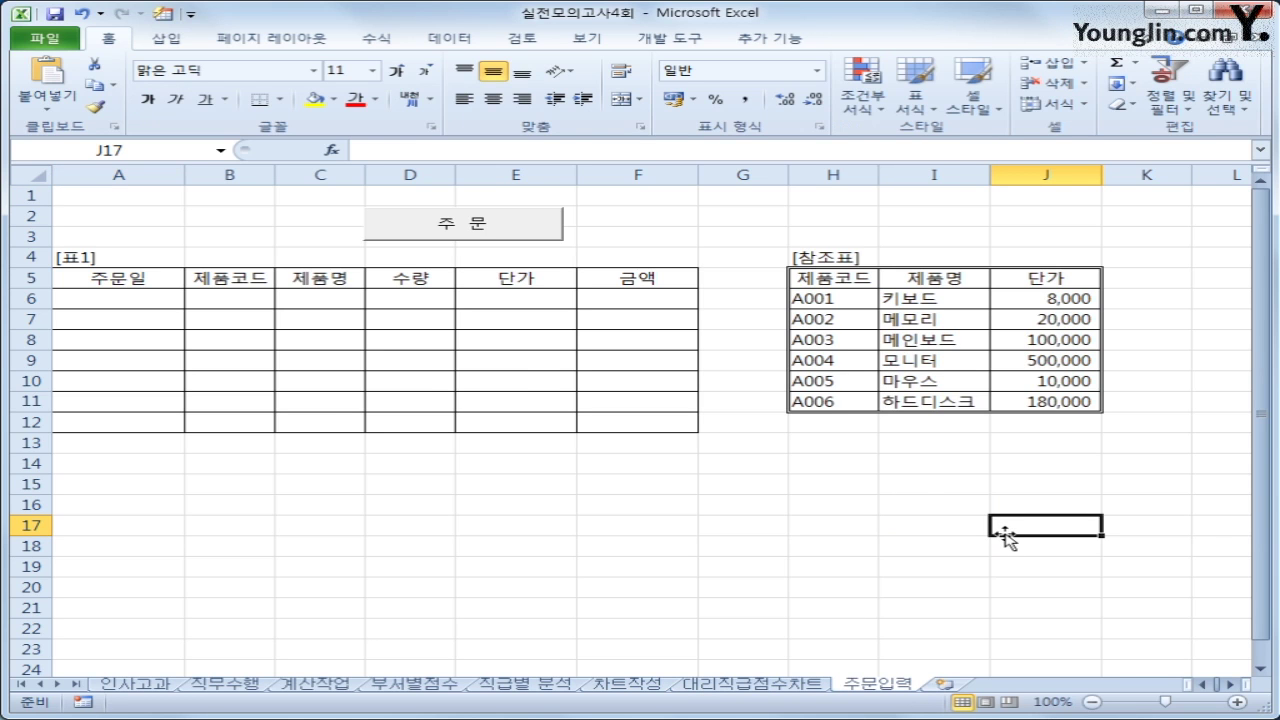
click(495, 232)
click(840, 212)
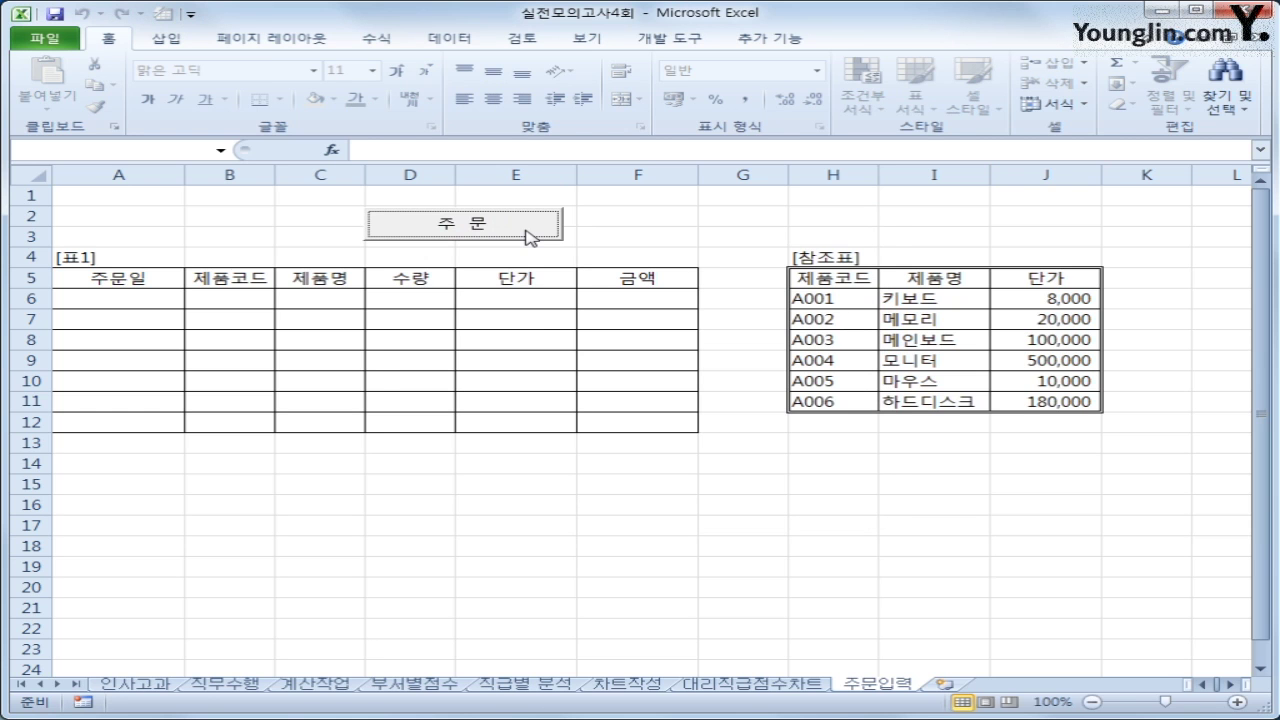
Open the 제품주문 form with the 주문 command button, move it off the reference table, and exit it with 종료
click(527, 236)
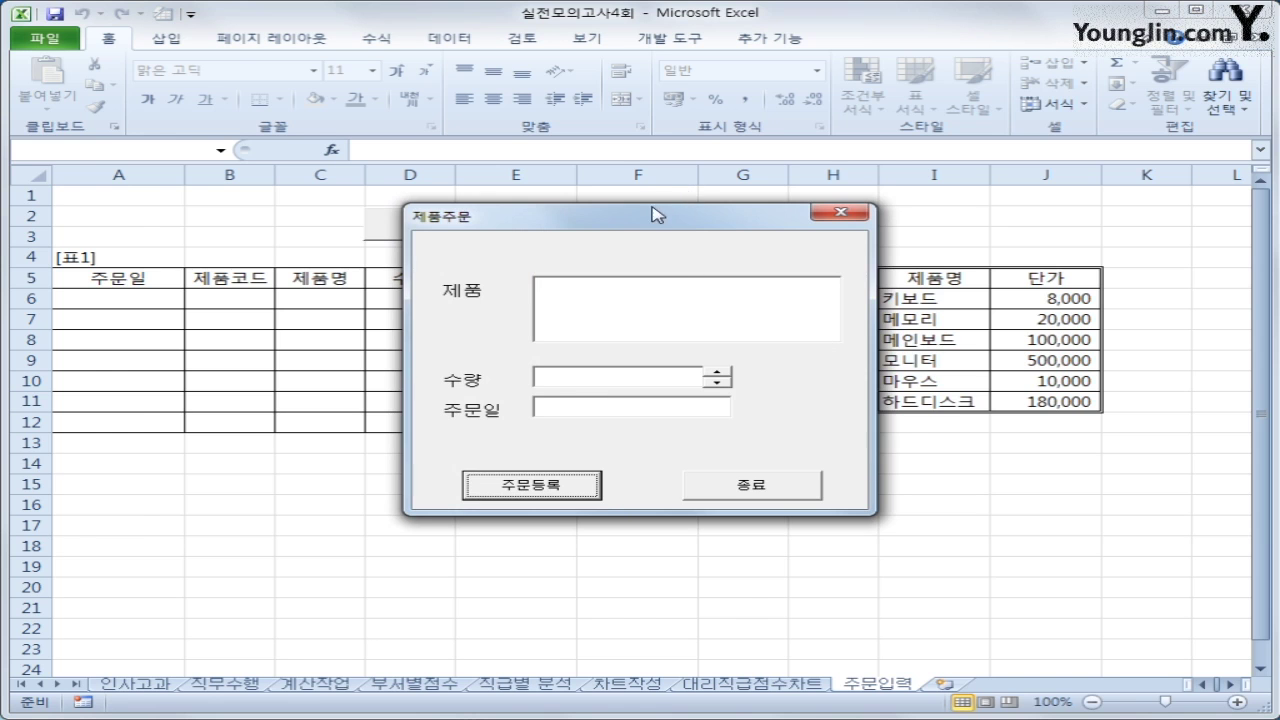
drag(652, 210, 432, 248)
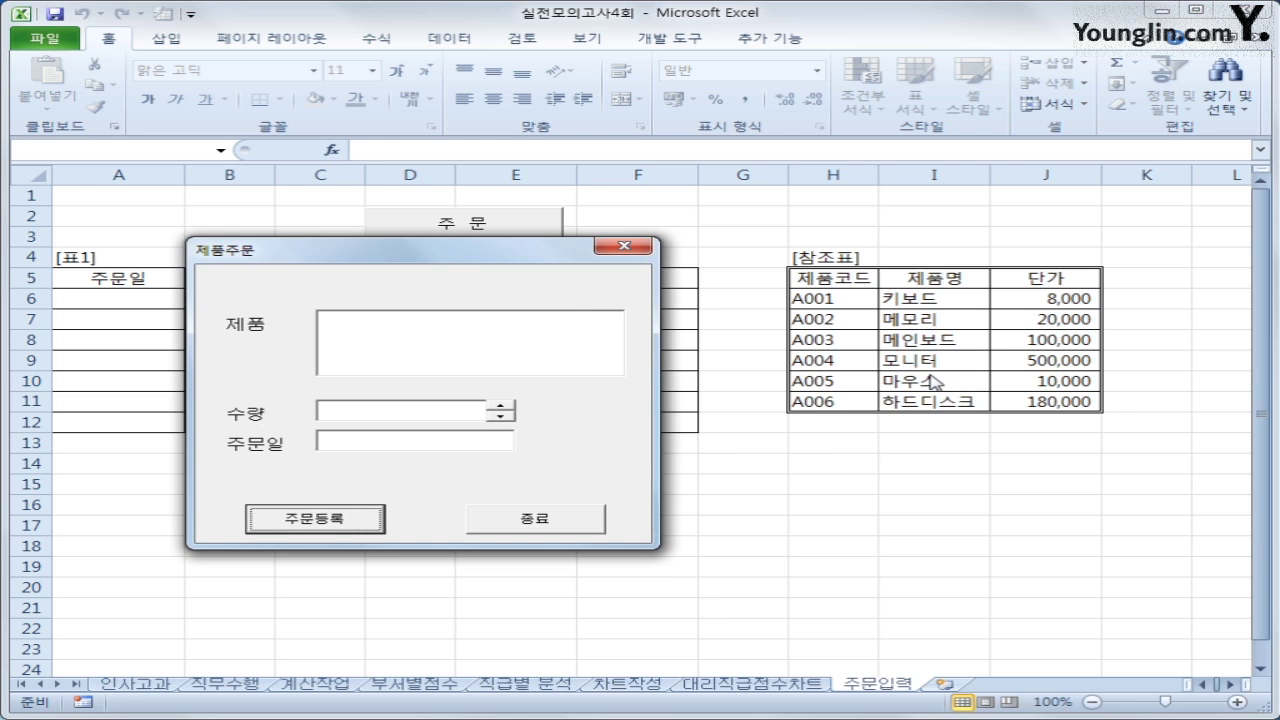
click(571, 526)
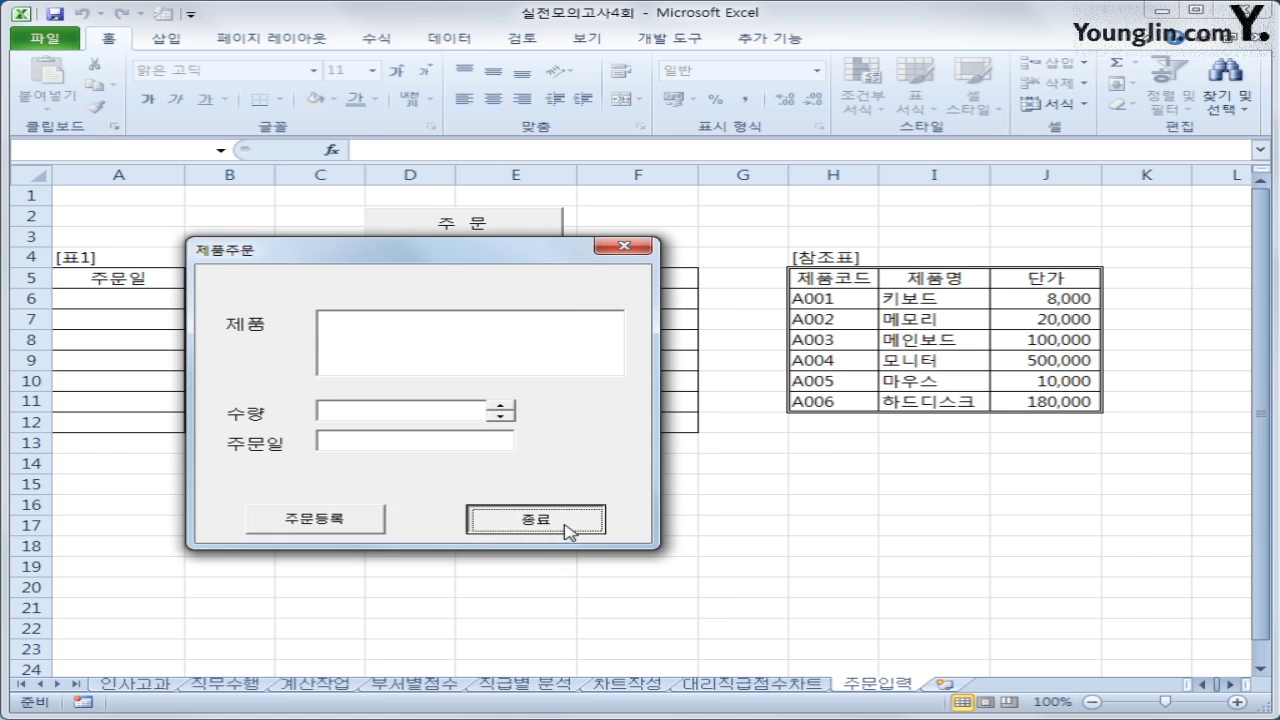
Open the Visual Basic editor and display the code of the 제품주문 form
click(634, 44)
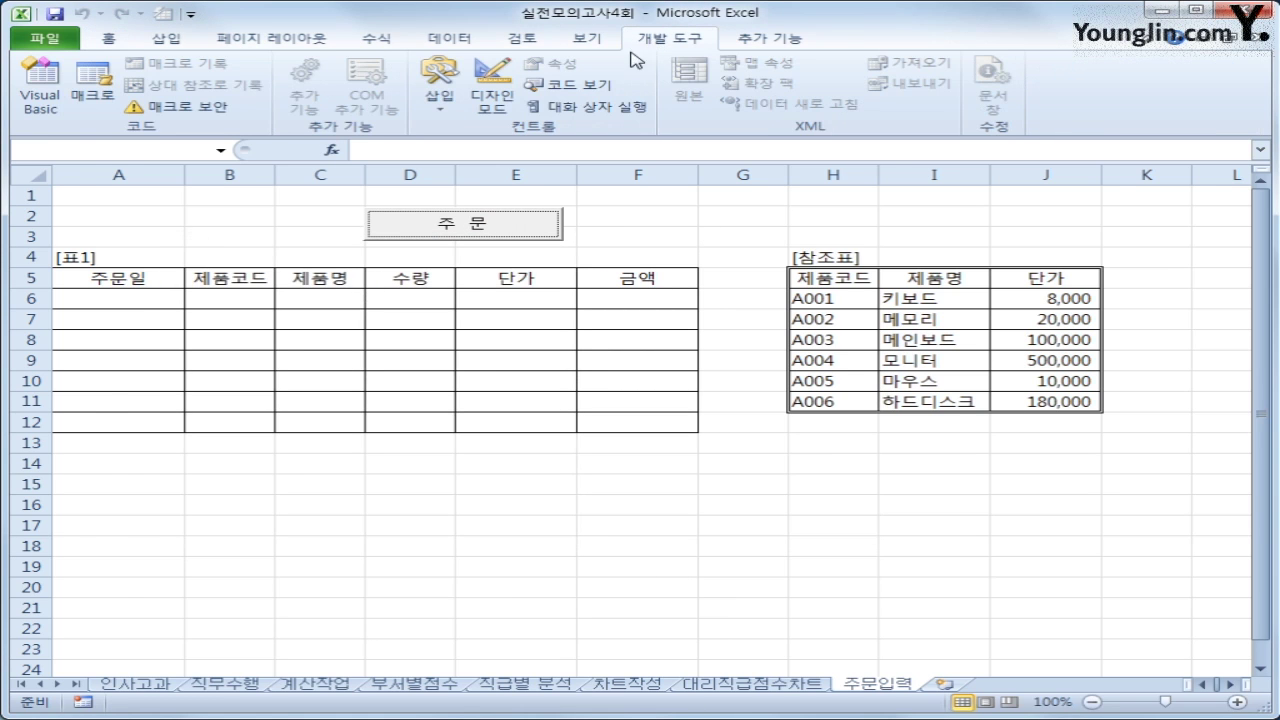
click(45, 88)
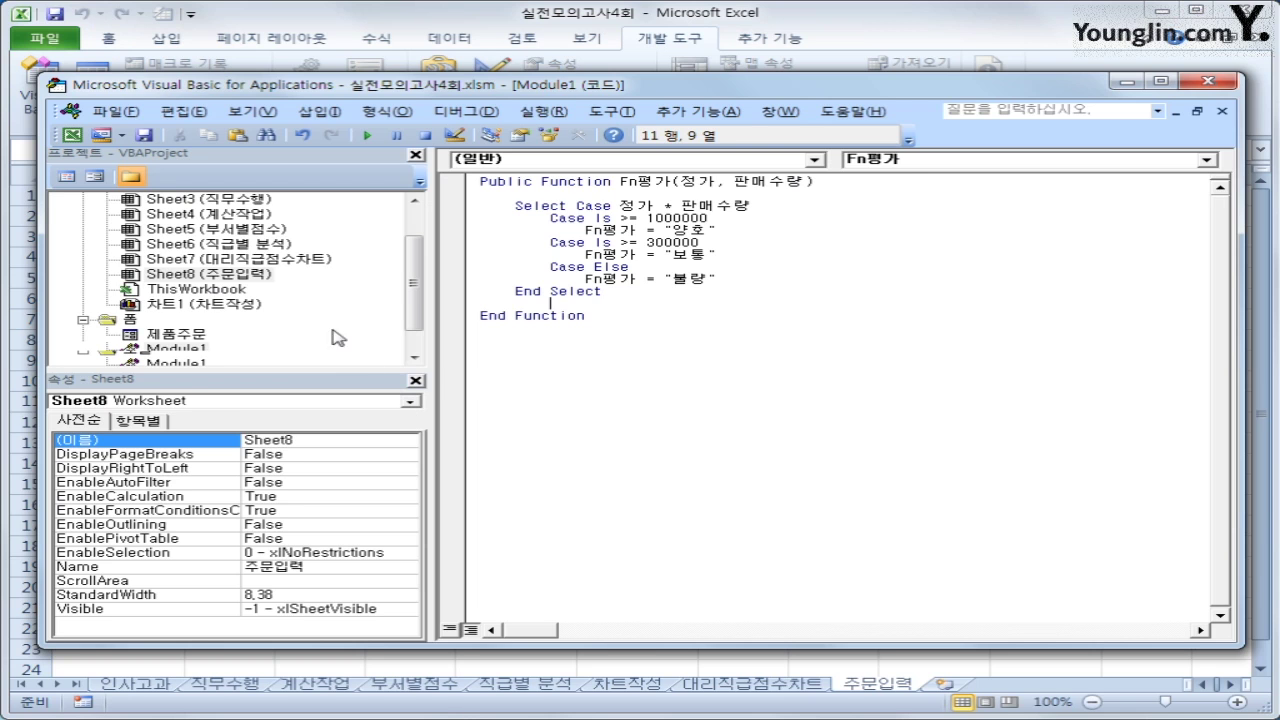
click(124, 322)
click(163, 334)
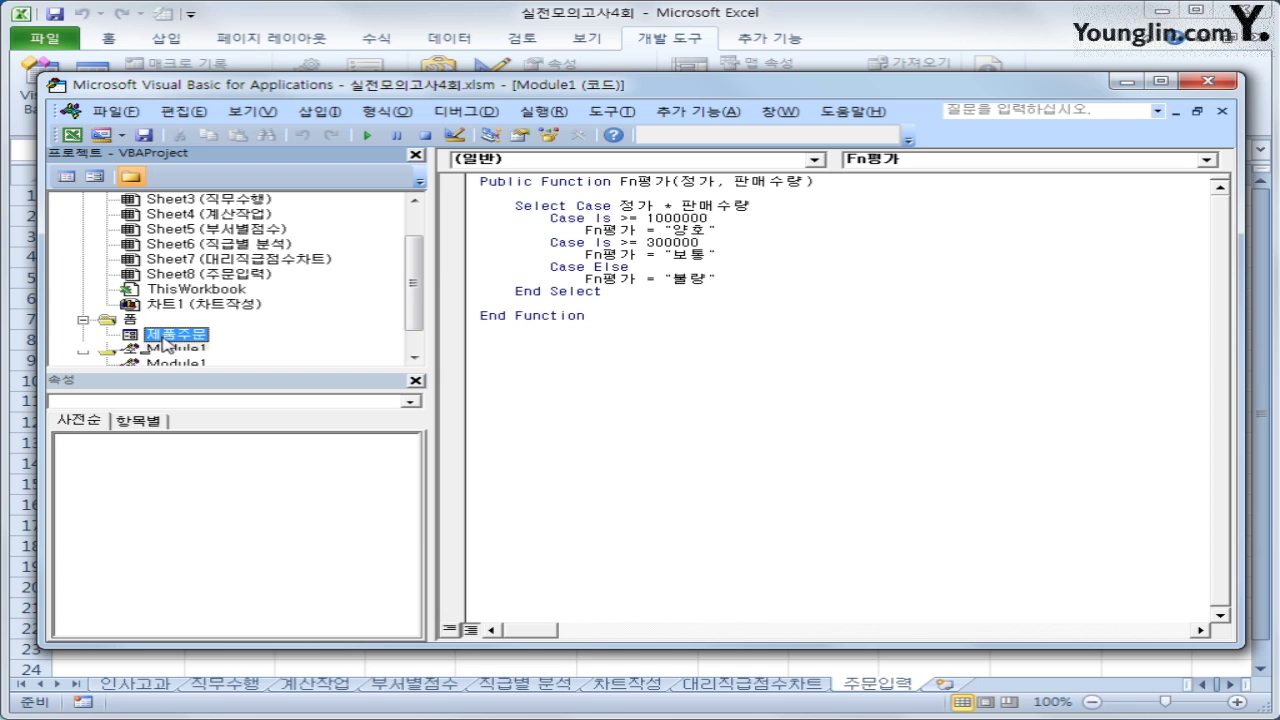
click(65, 177)
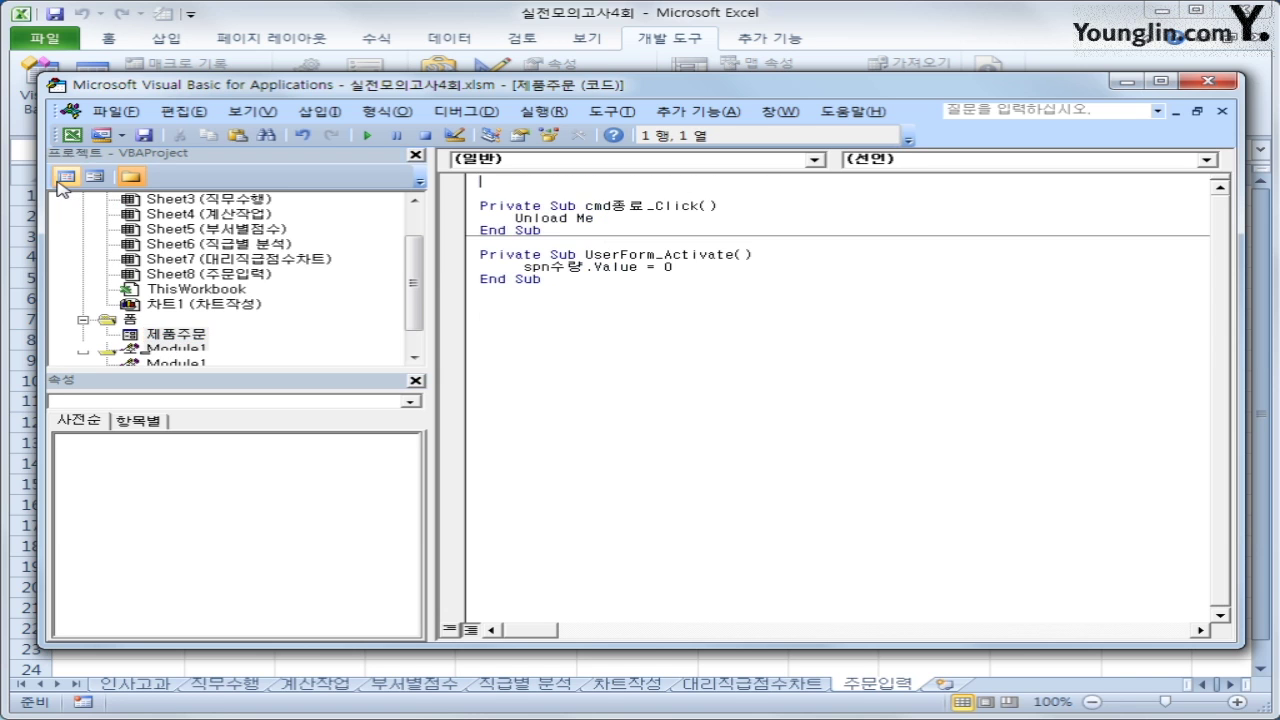
Create an Initialize event procedure for the 제품주문 UserForm
click(665, 159)
click(668, 289)
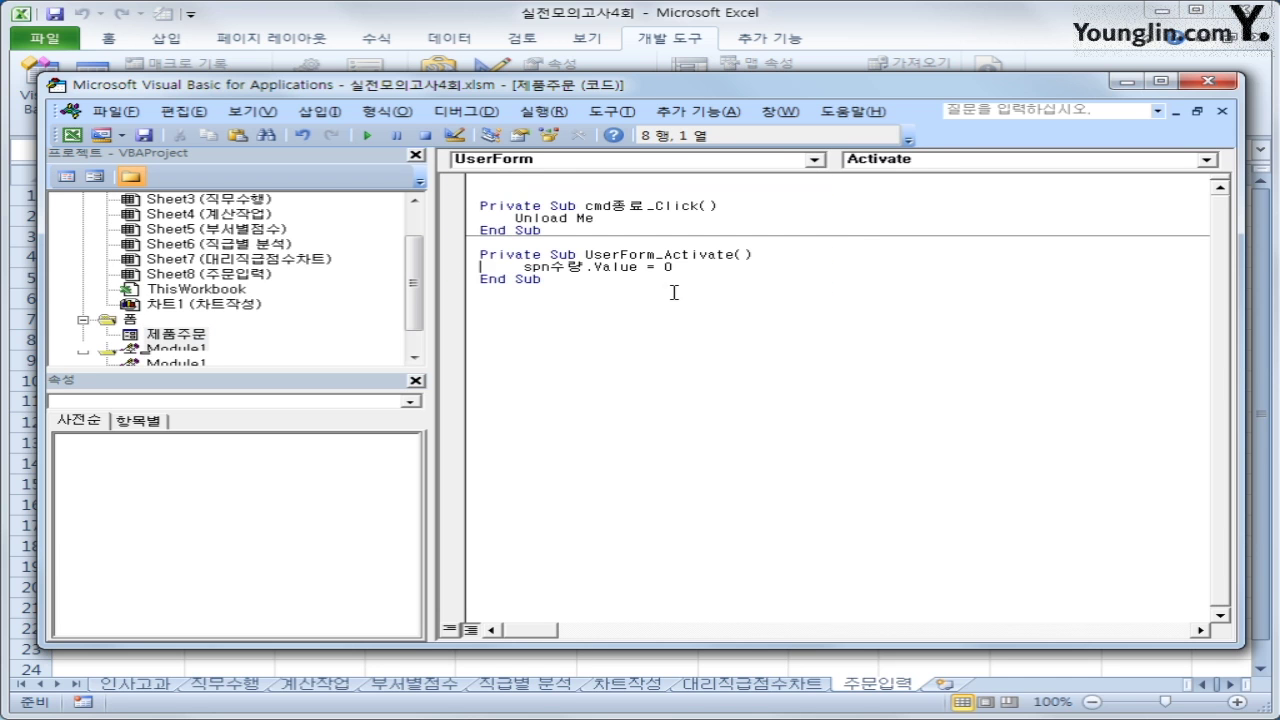
click(925, 159)
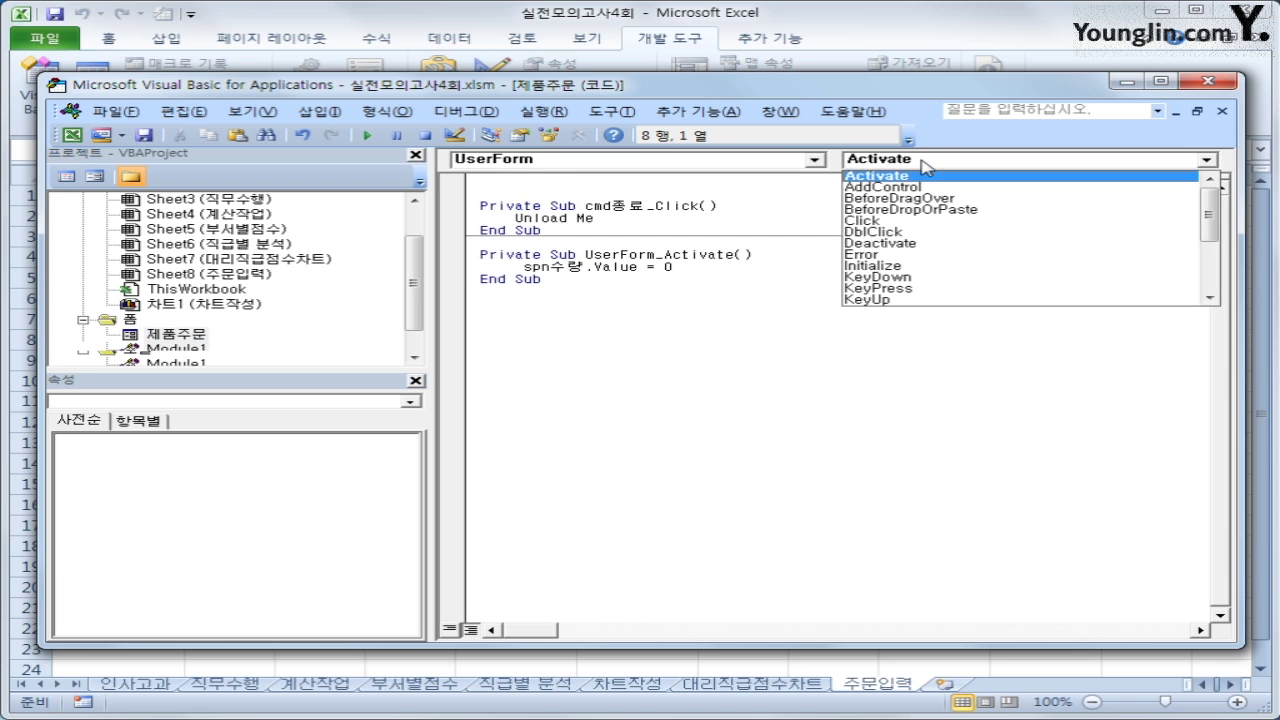
click(913, 266)
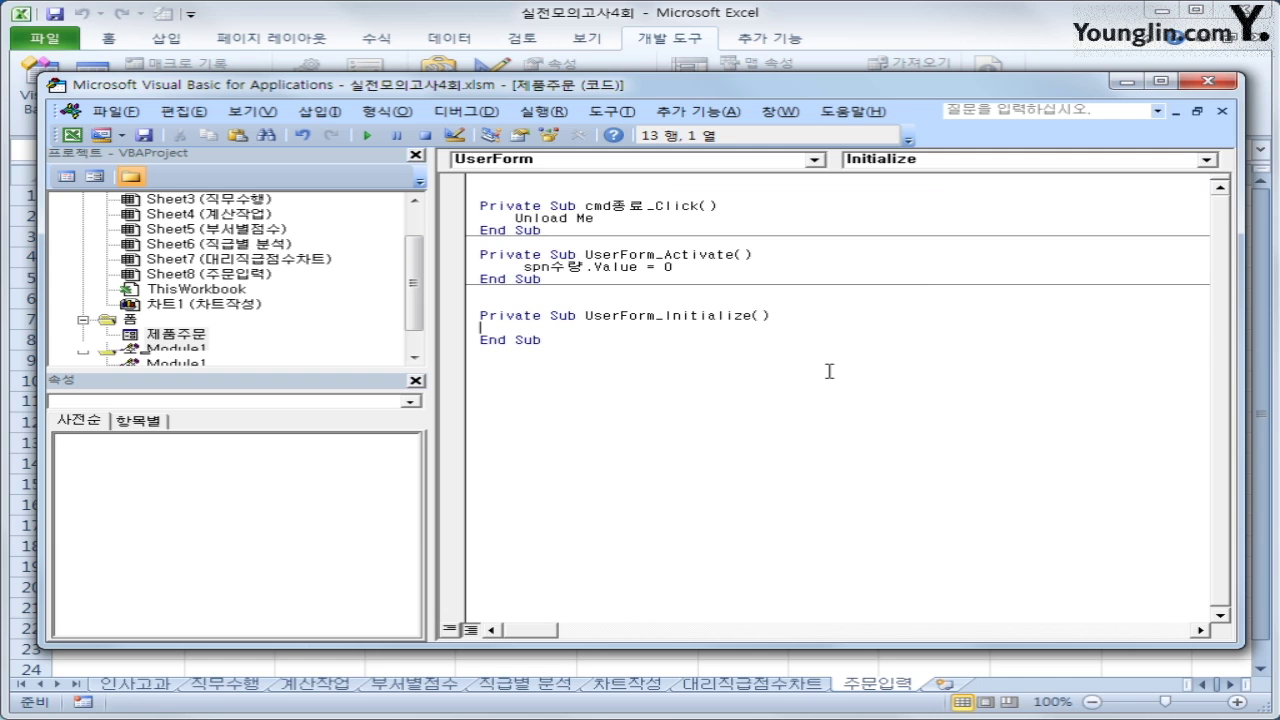
In UserForm_Initialize, assign the current date to the order date box with Txt주문일 = Date
key(Tab)
text(츄ㅐ)
key(BackSpace)
key(BackSpace)
text(txt주문일 = )
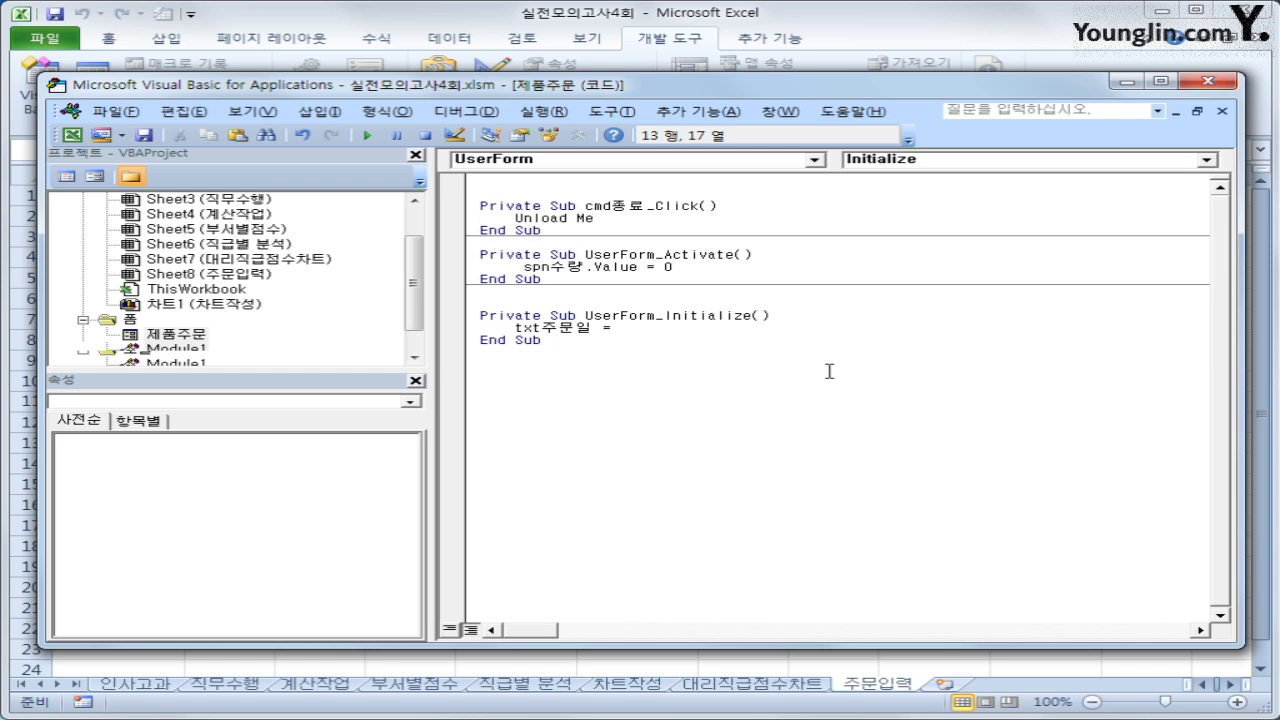
text(ㅇ)
key(BackSpace)
text(date)
key(Return)
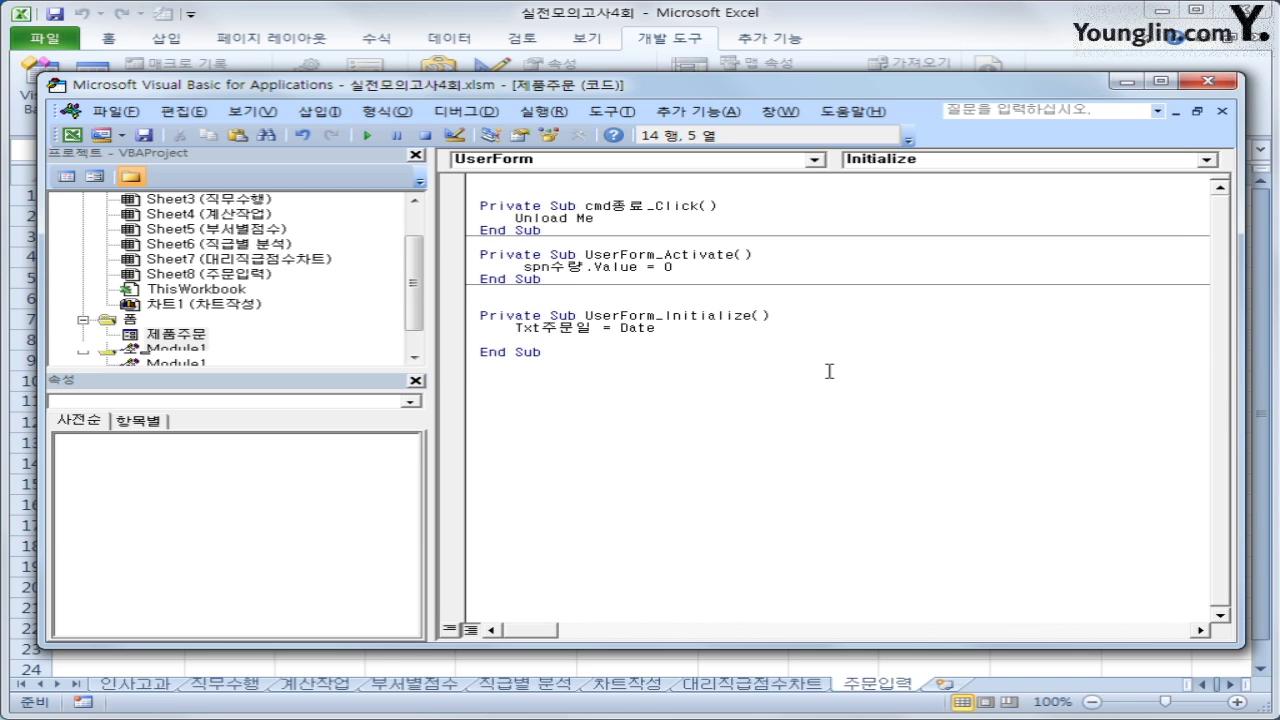
Add a line to UserForm_Initialize that sets the lst제품 list's RowSource to "H6:I11"
text(lst제품)
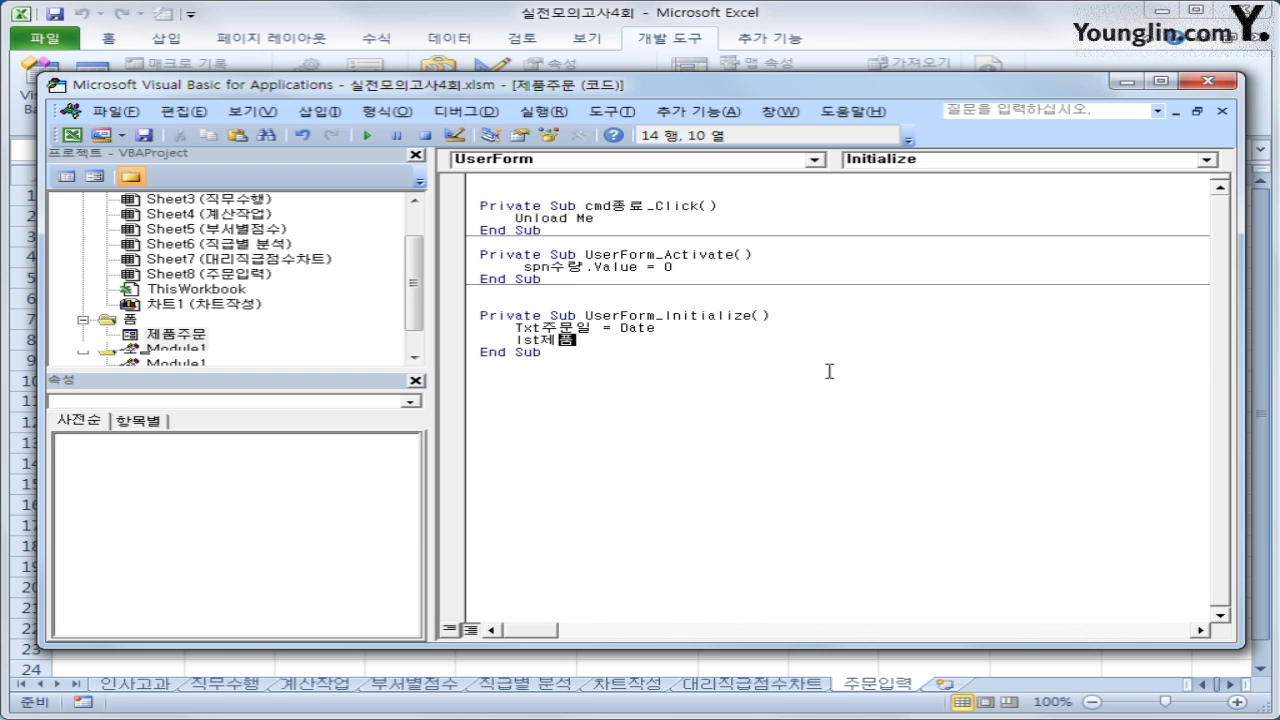
text(.)
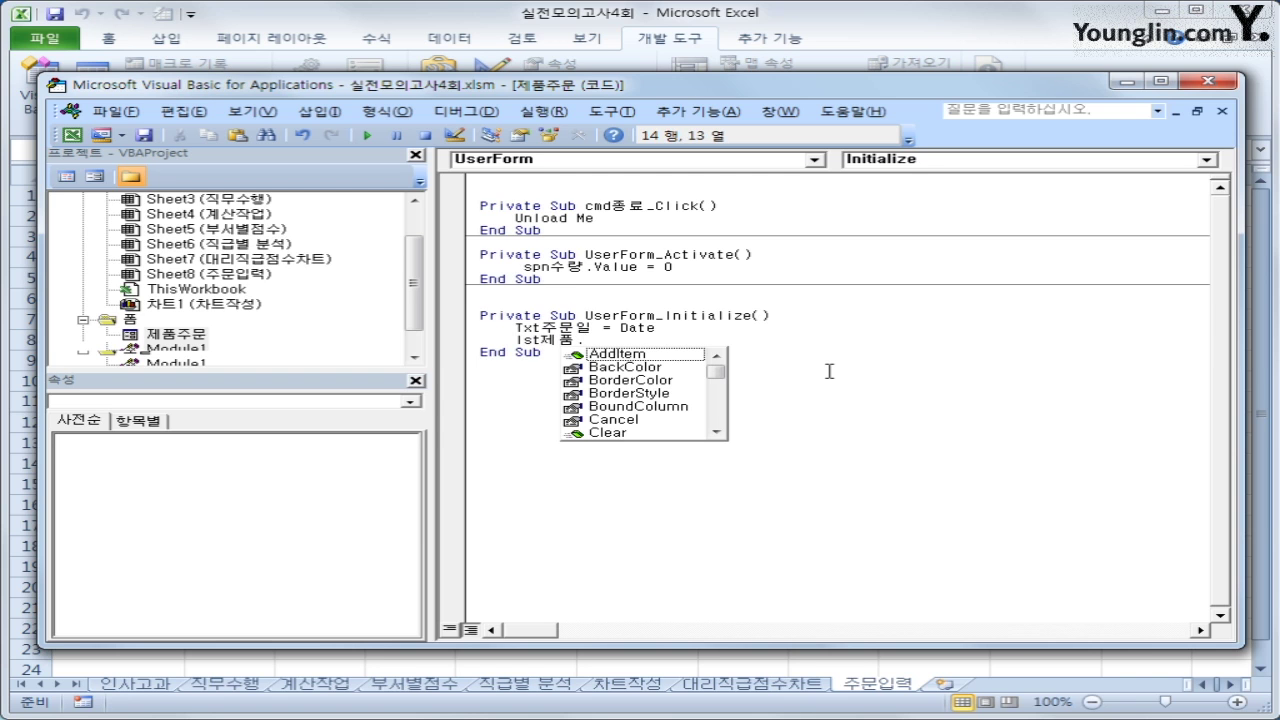
text(Ro)
key(Tab)
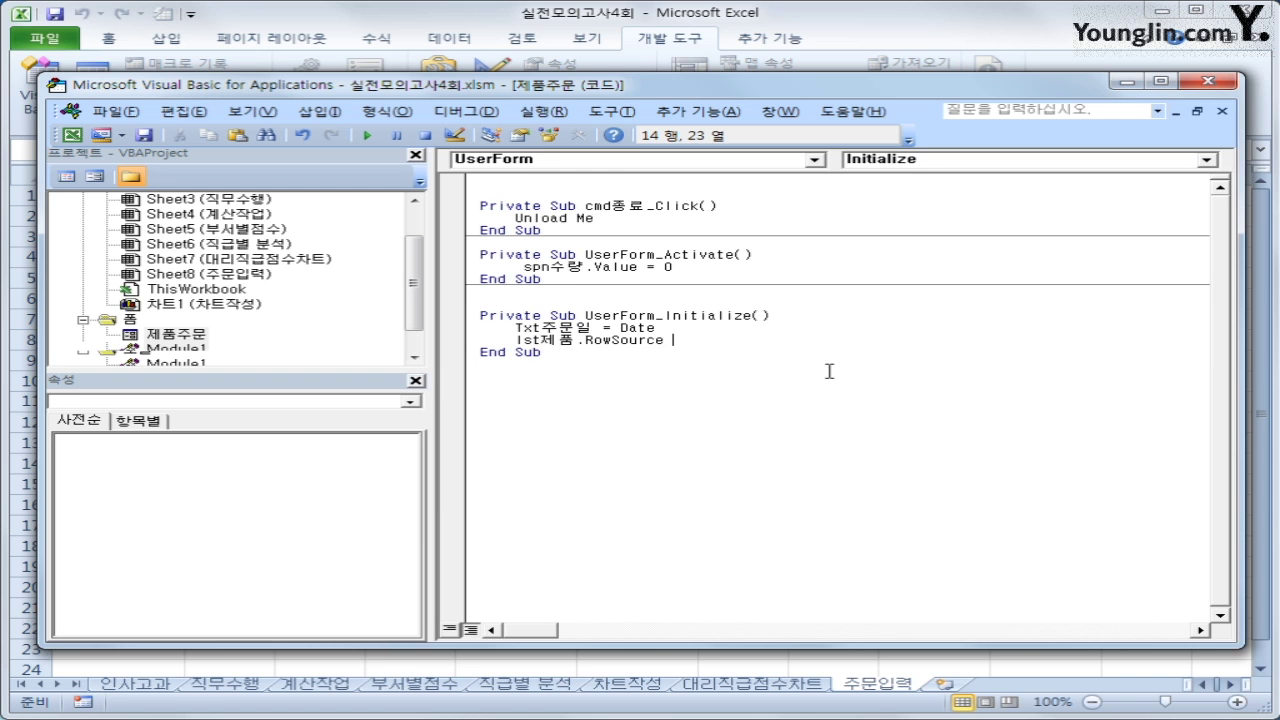
text(="H6:I11")
key(Return)
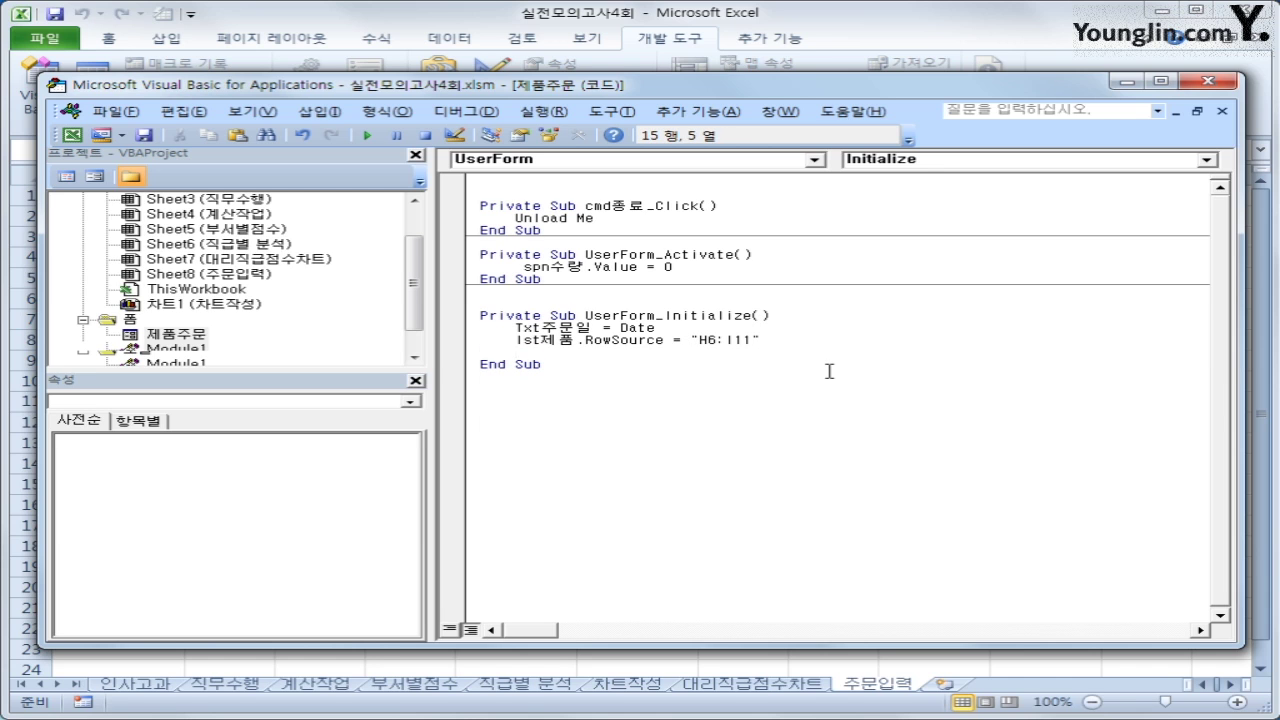
Add a line to UserForm_Initialize that sets the lst제품 list's ColumnCount to 2
text(lst제품.)
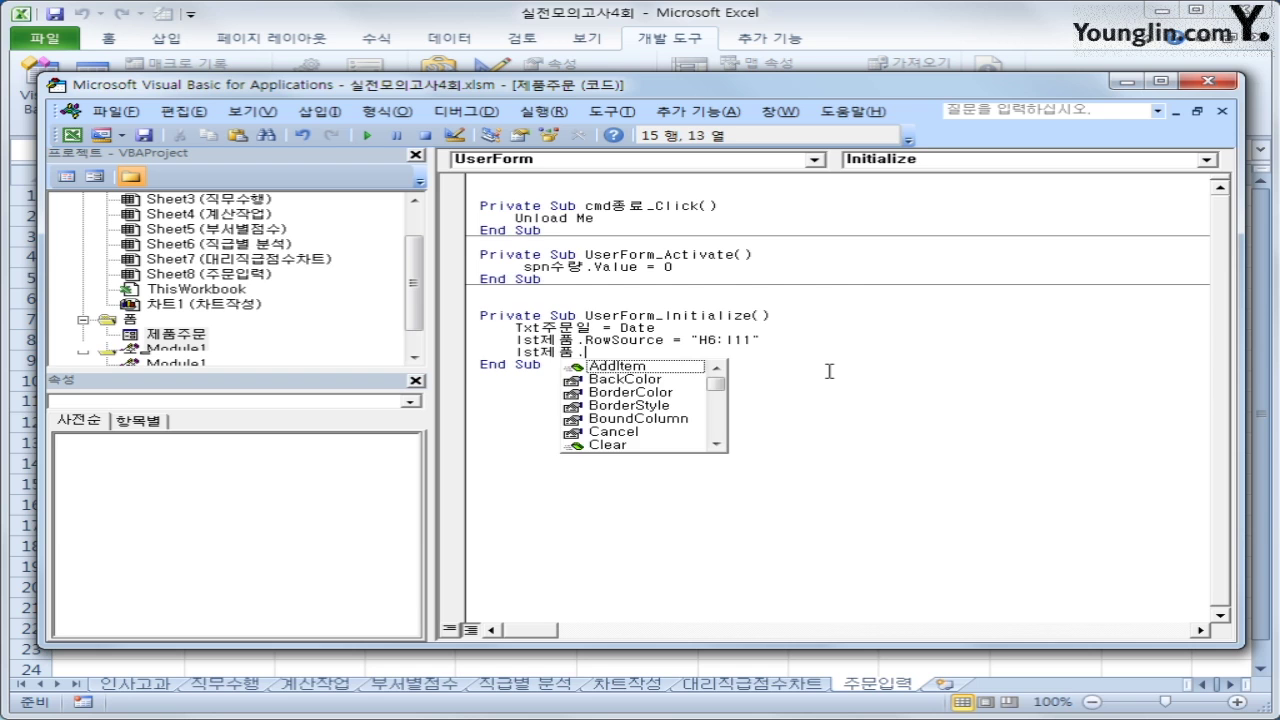
text(co)
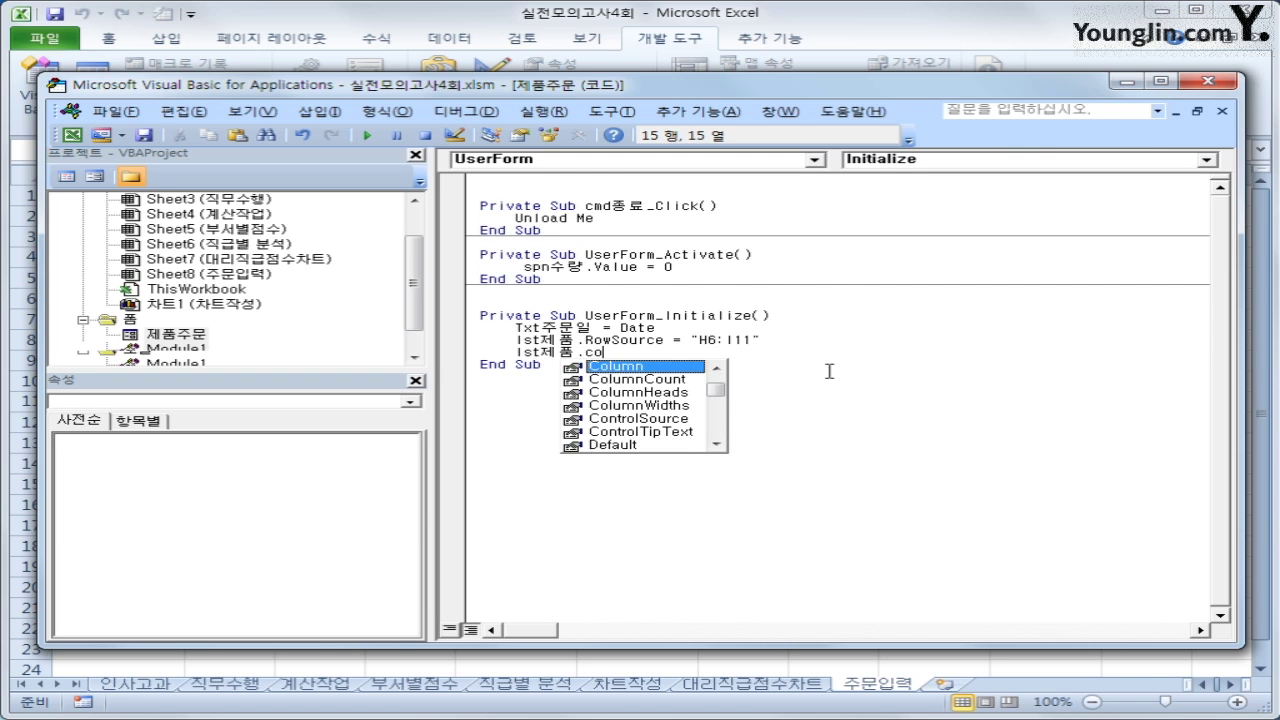
key(Down)
key(Tab)
text(=2)
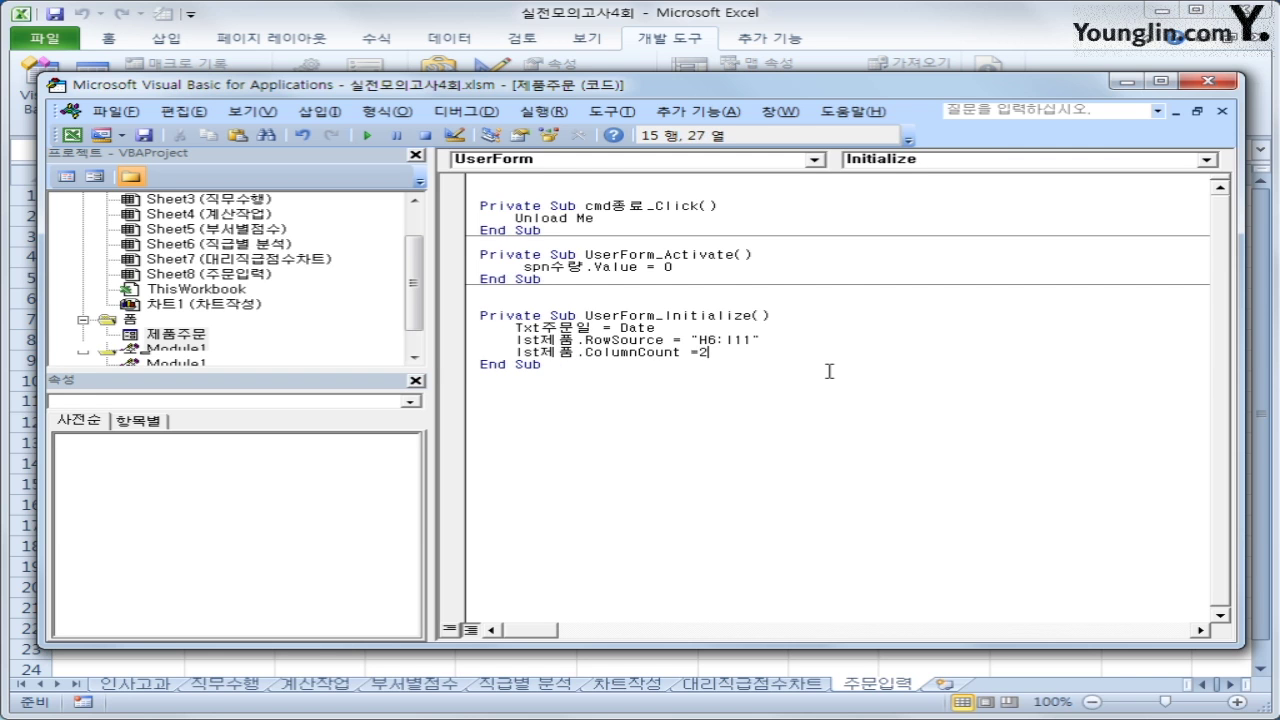
key(Down)
Test the 제품주문 form from the sheet's 주문 command button, exit it, and return to the form's code
click(1216, 80)
click(498, 233)
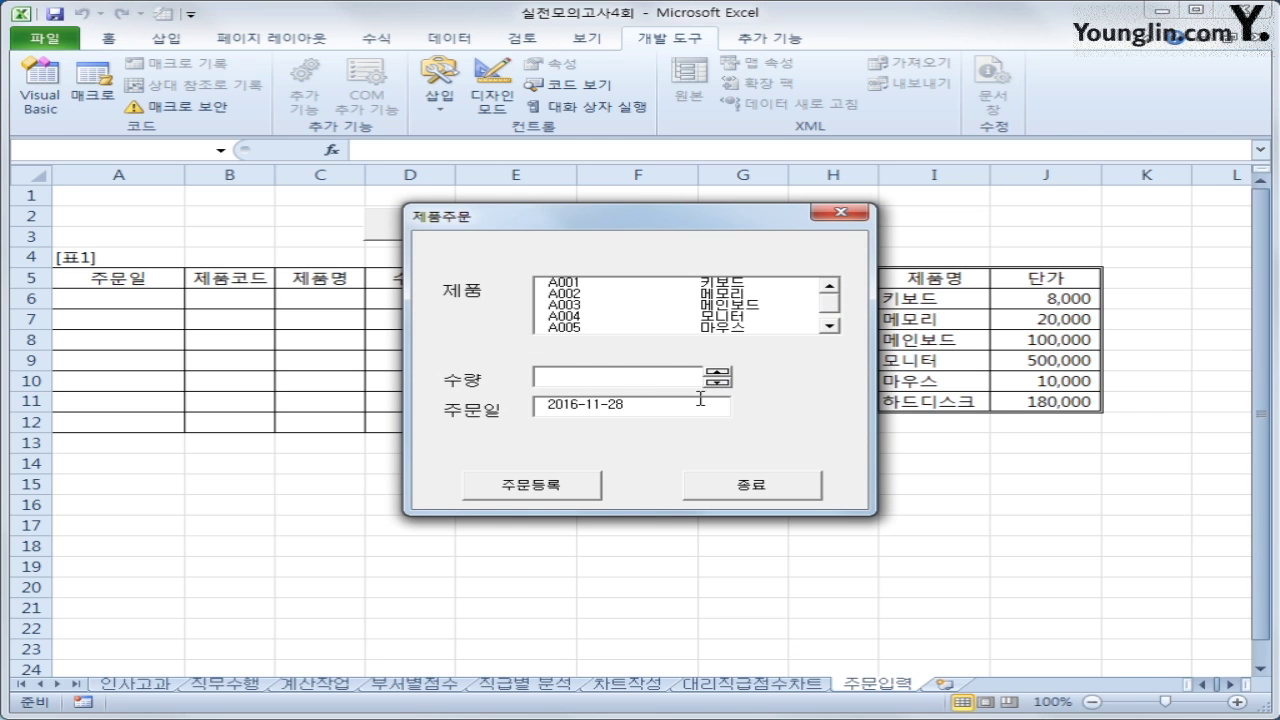
click(731, 495)
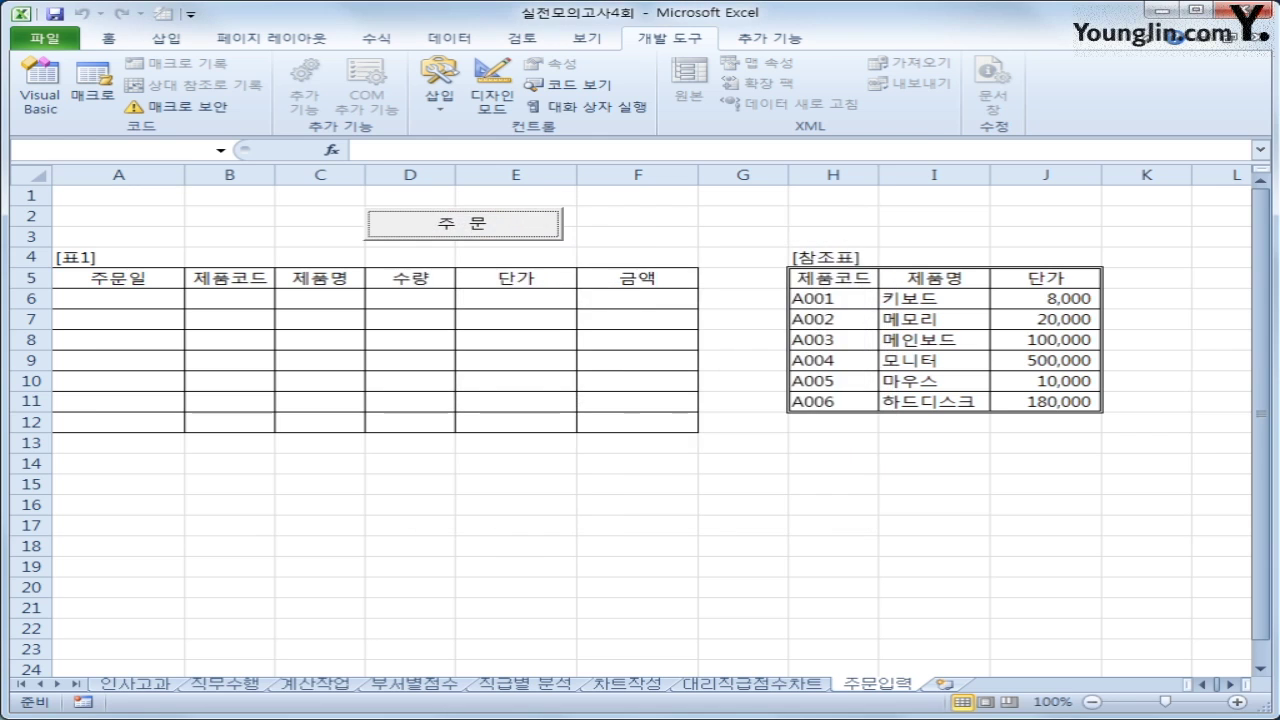
click(40, 85)
click(544, 444)
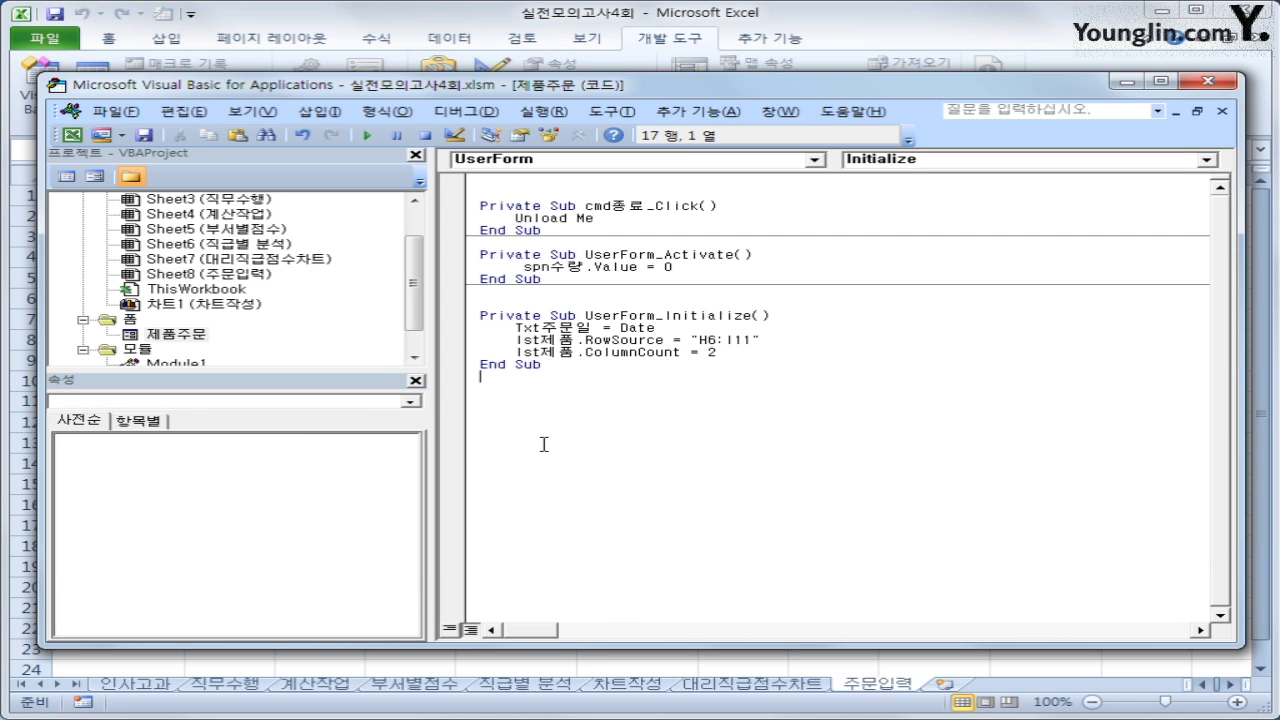
click(603, 160)
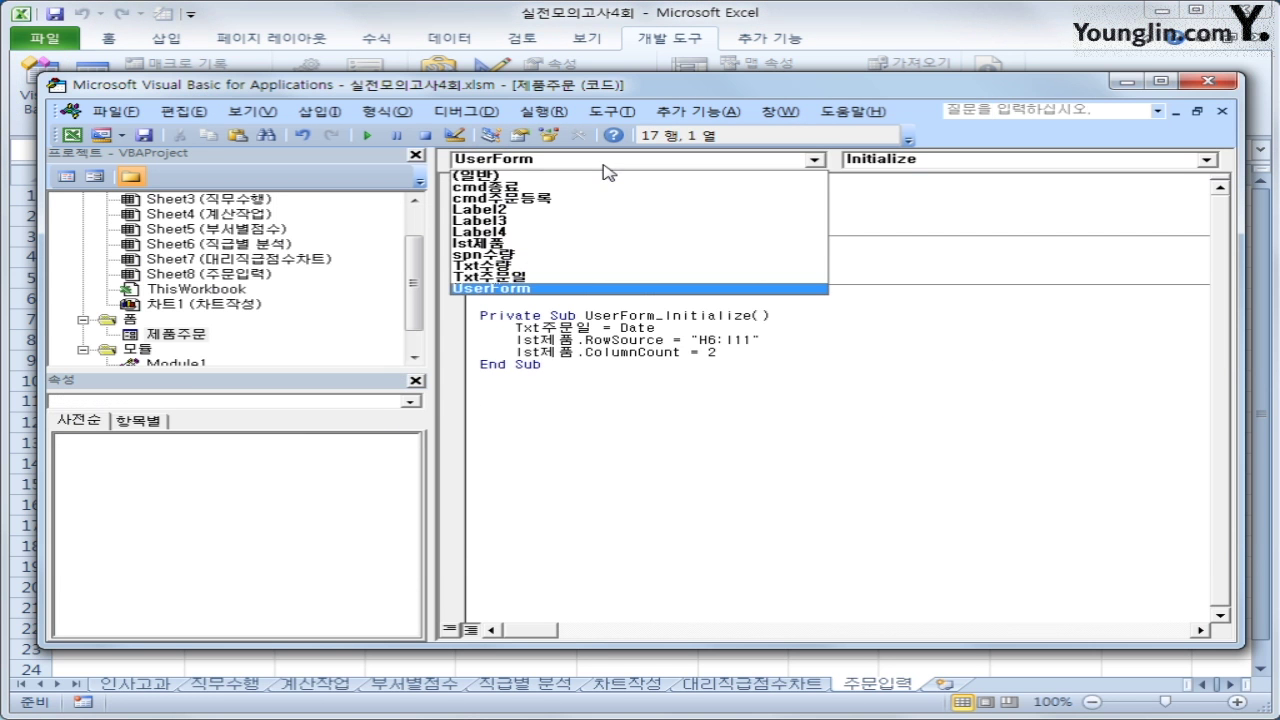
click(590, 267)
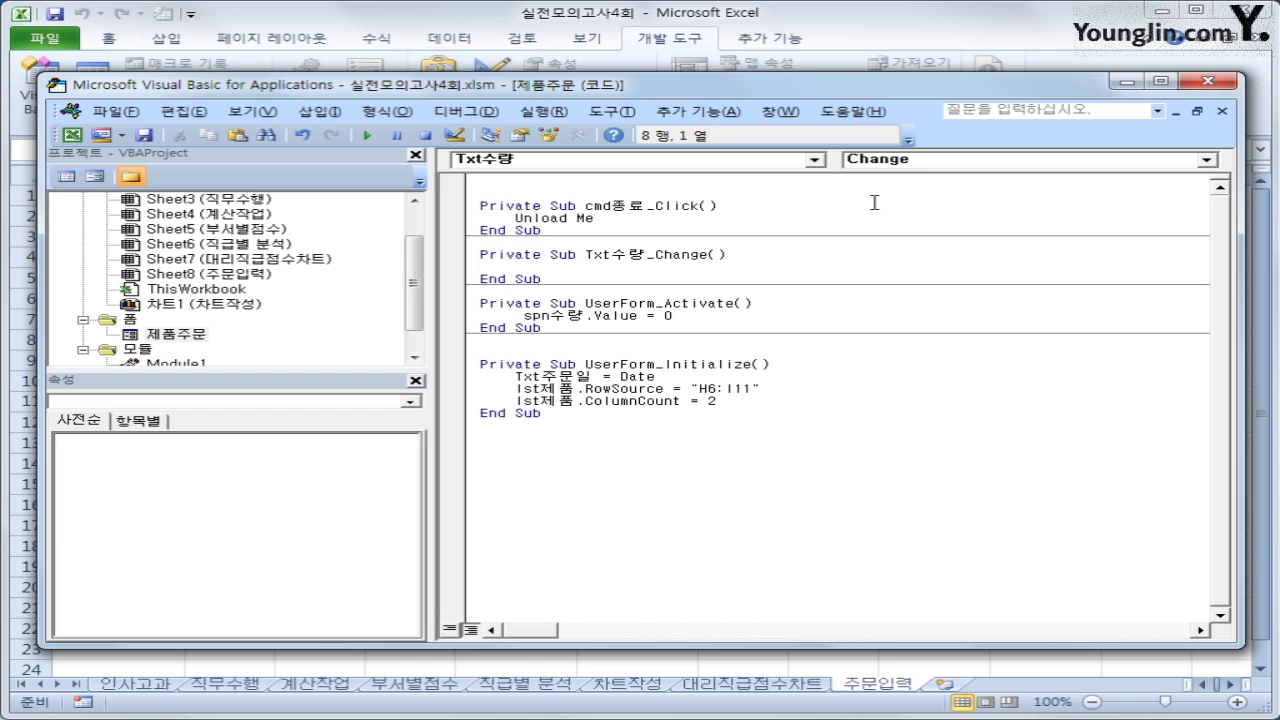
key(Tab)
text(txt수량 =)
click(874, 202)
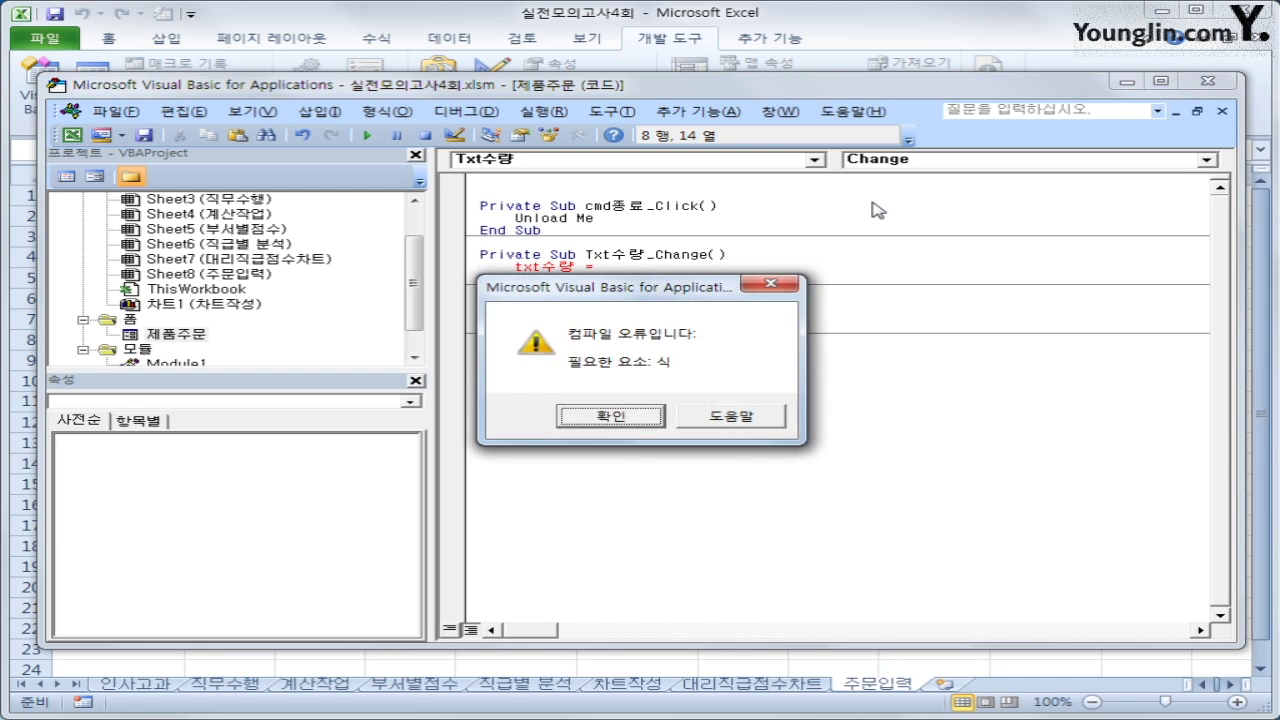
key(Return)
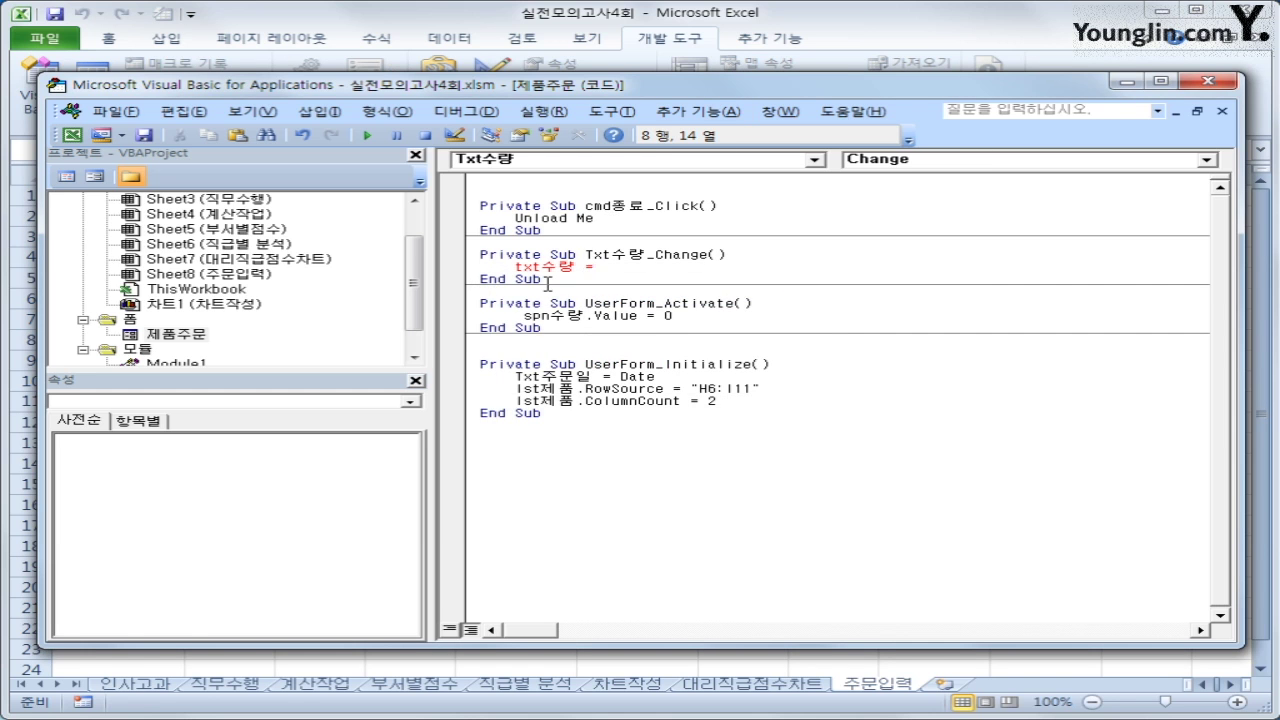
drag(542, 279, 478, 260)
key(Delete)
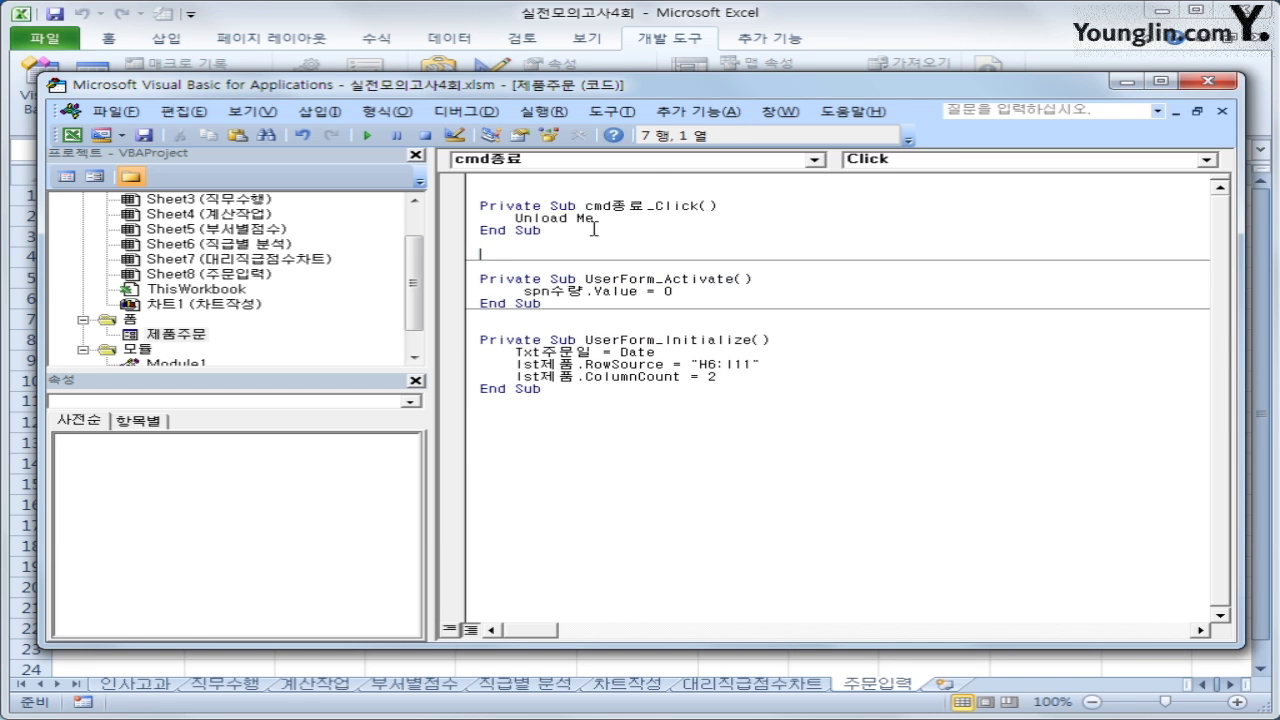
Create a Change event procedure for spn수량 containing Txt수량 = spn수량.Value
click(657, 160)
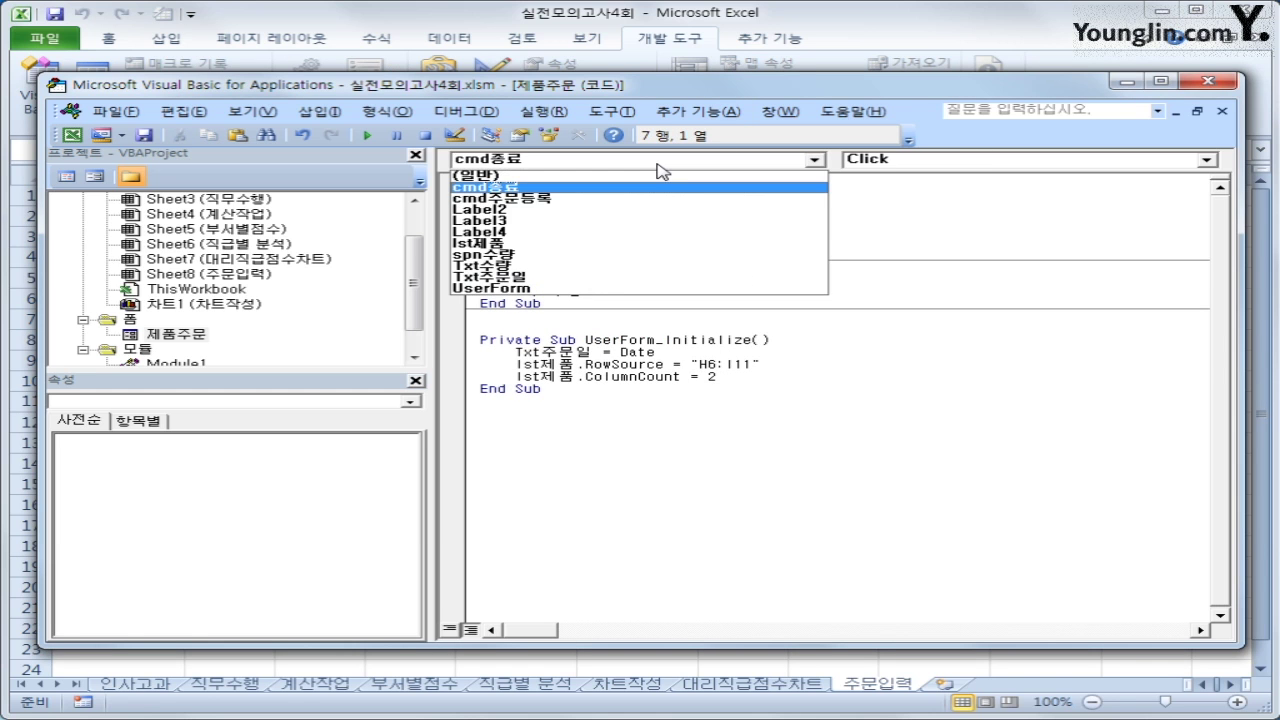
click(606, 255)
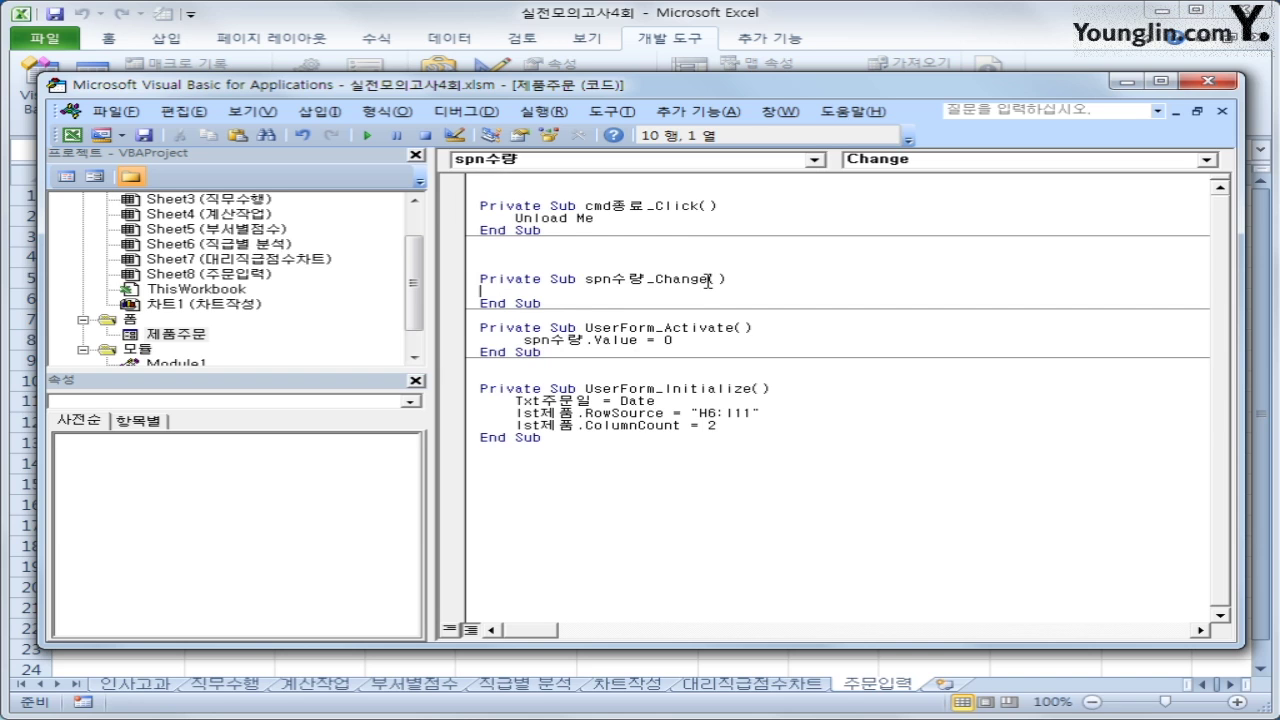
text(ㄴ)
key(BackSpace)
text(수량 =s)
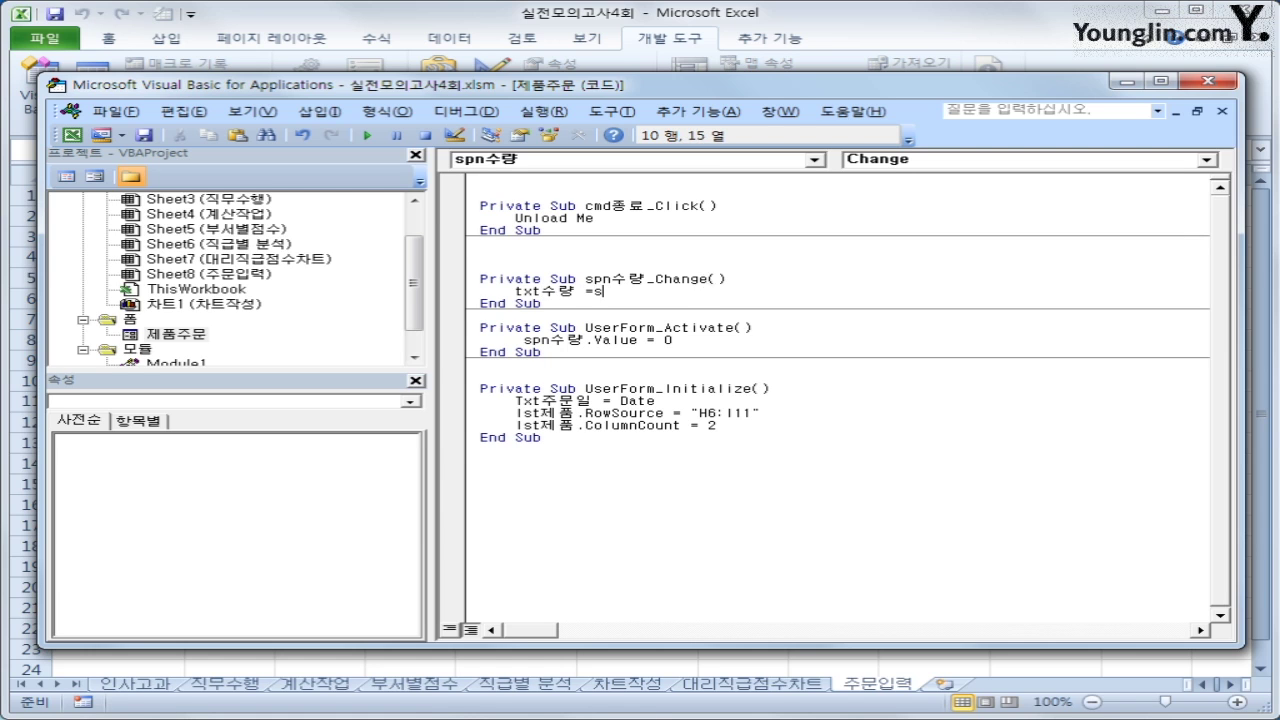
text(pn수량.va)
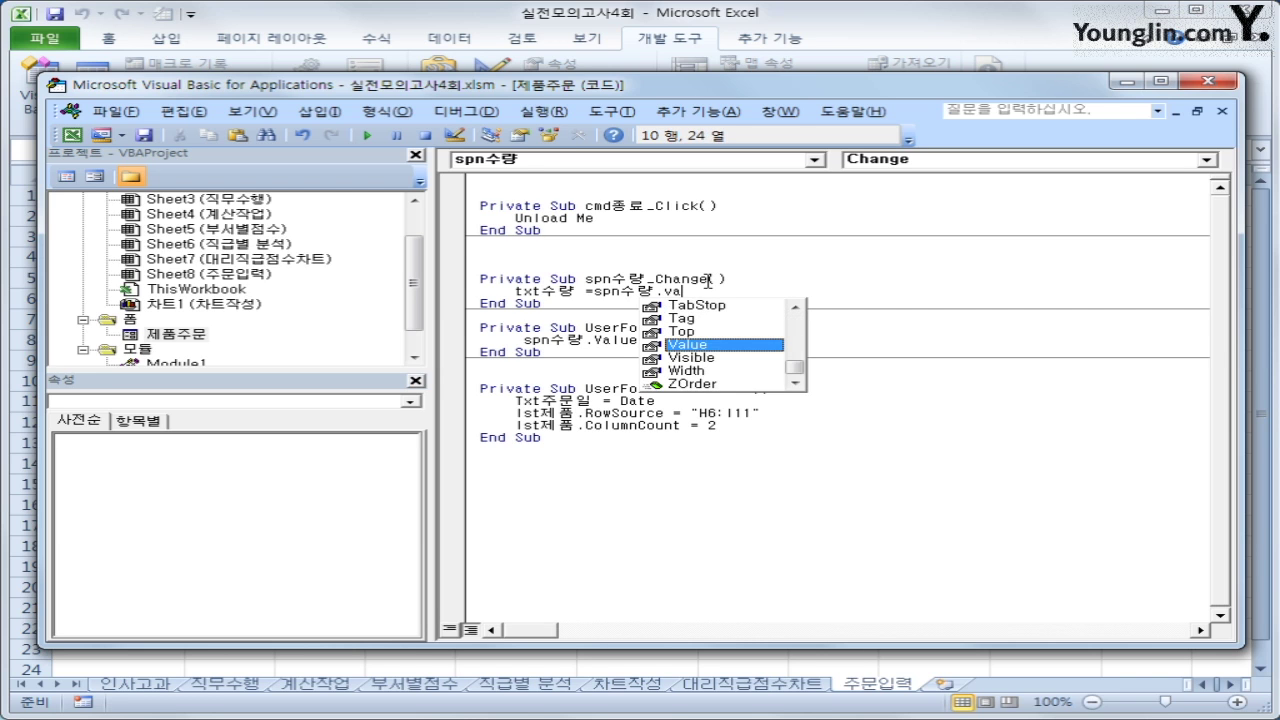
key(Tab)
key(Down)
key(Down)
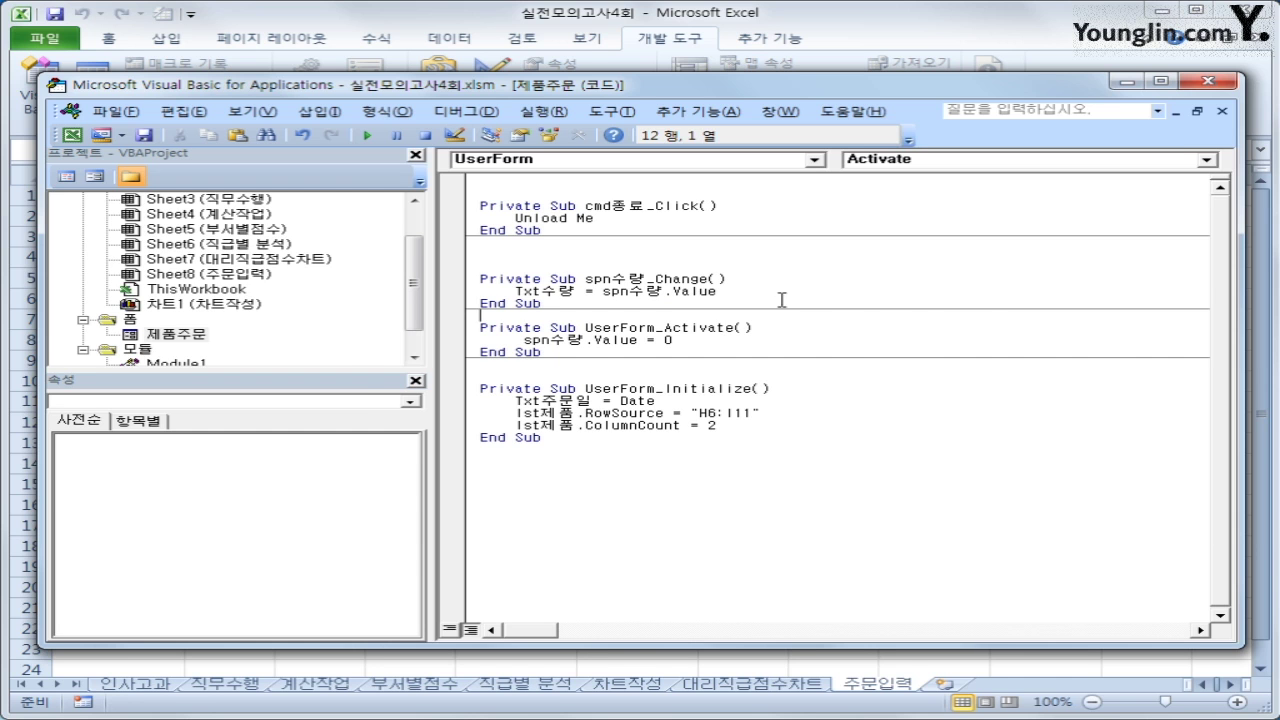
Test the 제품주문 form by choosing product A001 키보드 and raising the 수량 spinner to 3
click(1213, 80)
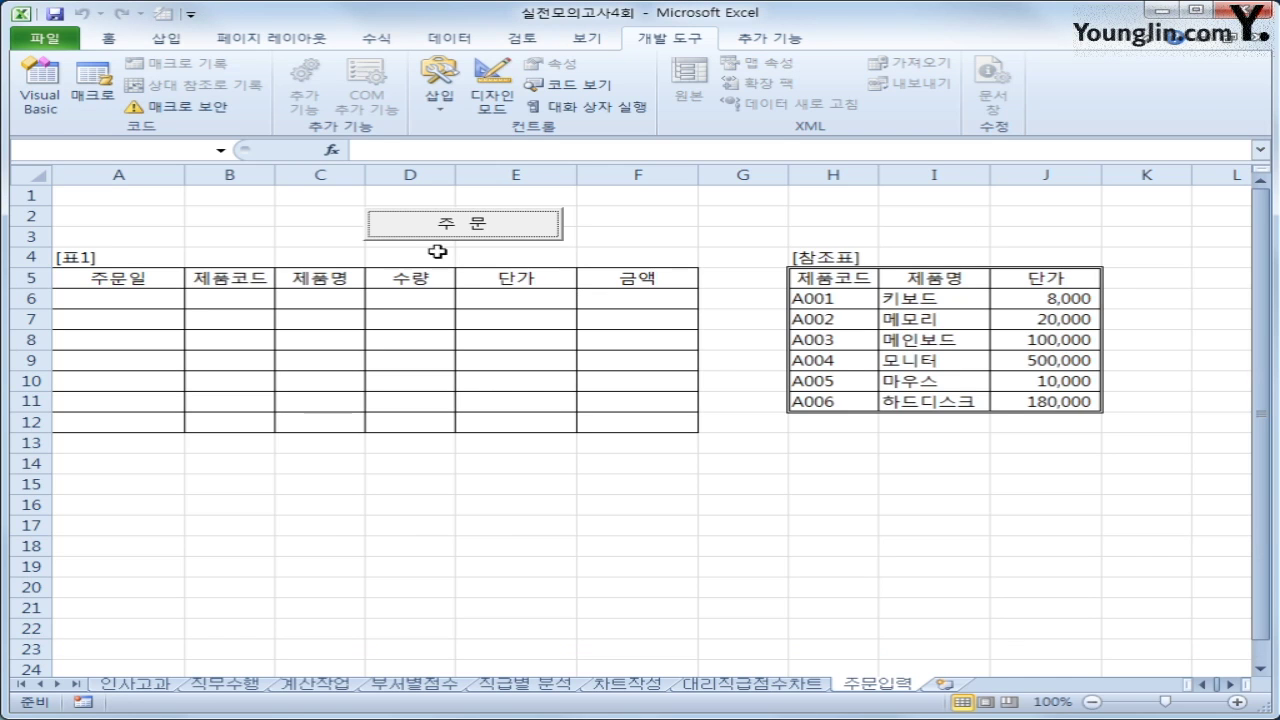
click(486, 226)
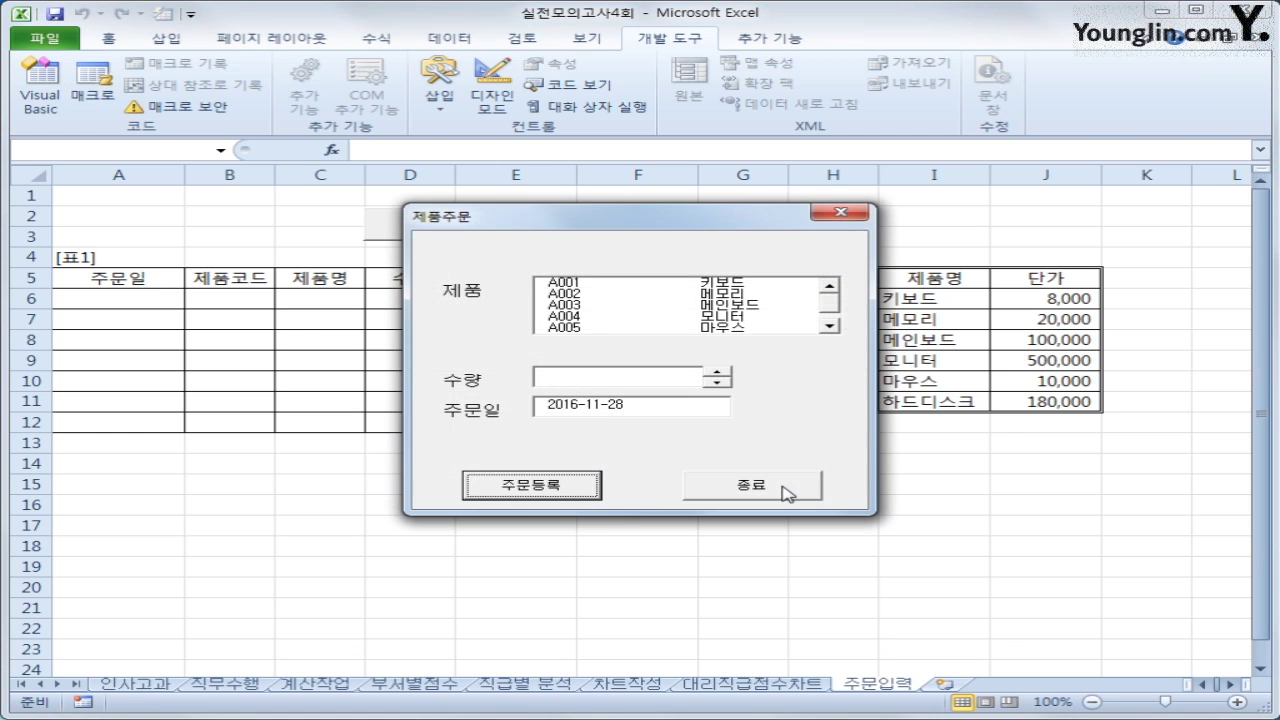
click(751, 285)
click(719, 372)
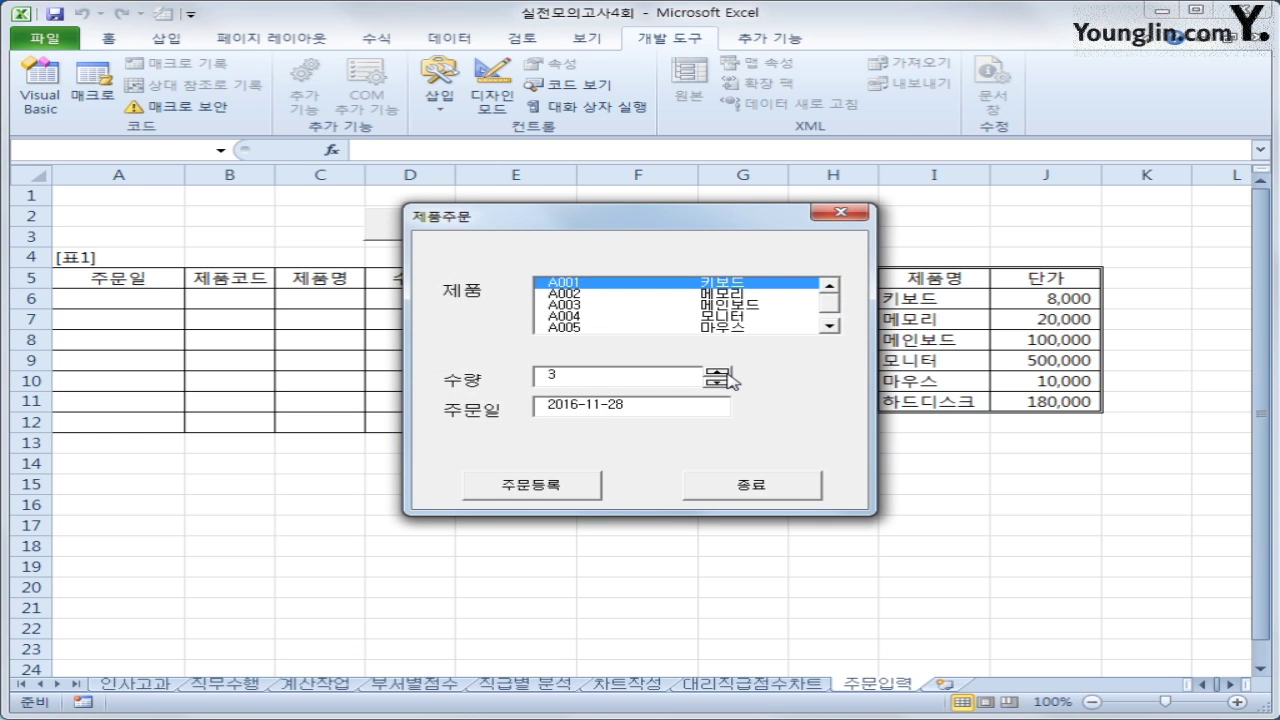
Test the 수량 spinner by stepping the quantity down and back up to 4
click(719, 372)
click(719, 383)
click(719, 383)
click(719, 383)
click(719, 383)
click(719, 372)
click(719, 372)
click(719, 372)
click(719, 372)
Move the 제품주문 form around the sheet to compare its product list with the reference table, choosing different products and ending on A002 메모리
drag(690, 222, 923, 208)
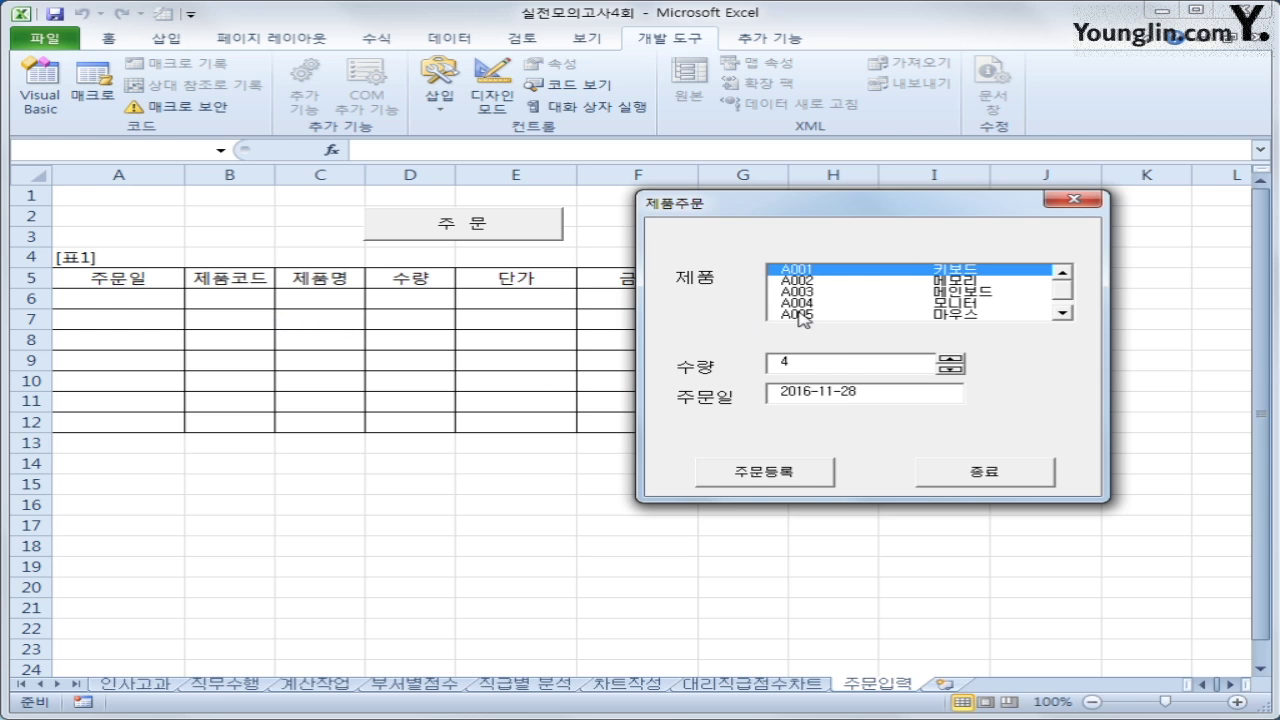
click(808, 282)
click(809, 294)
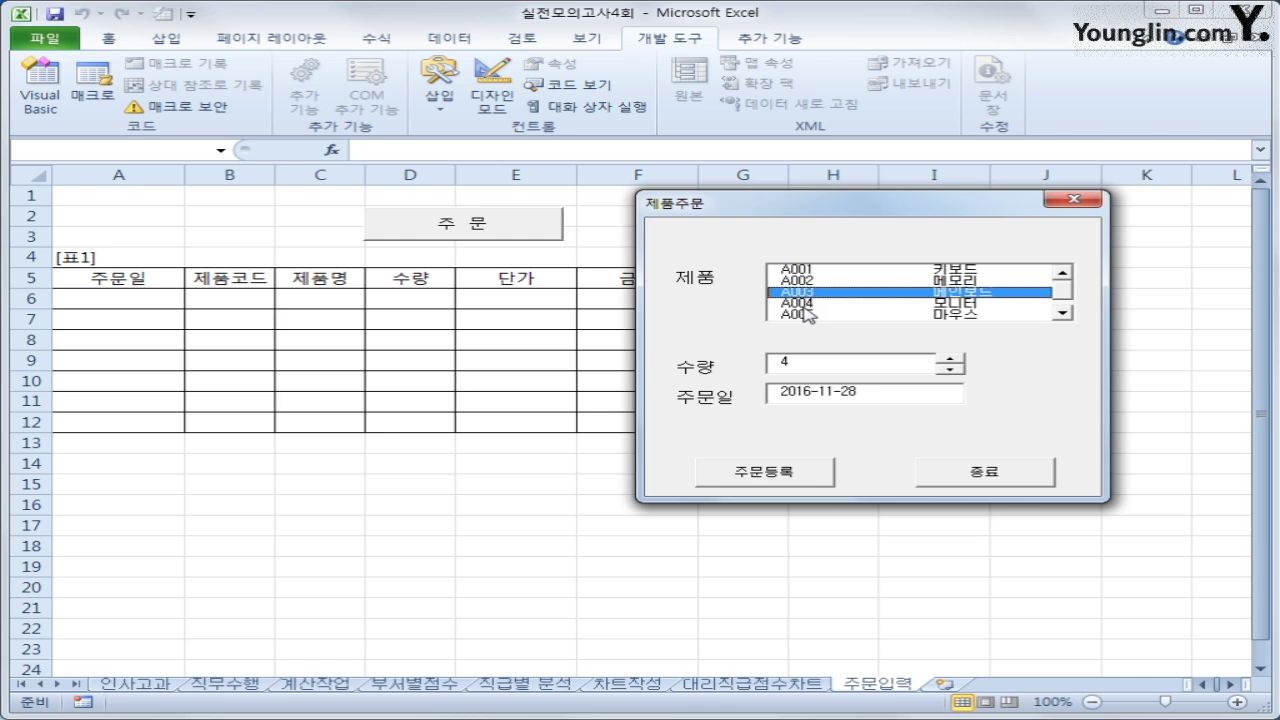
click(804, 306)
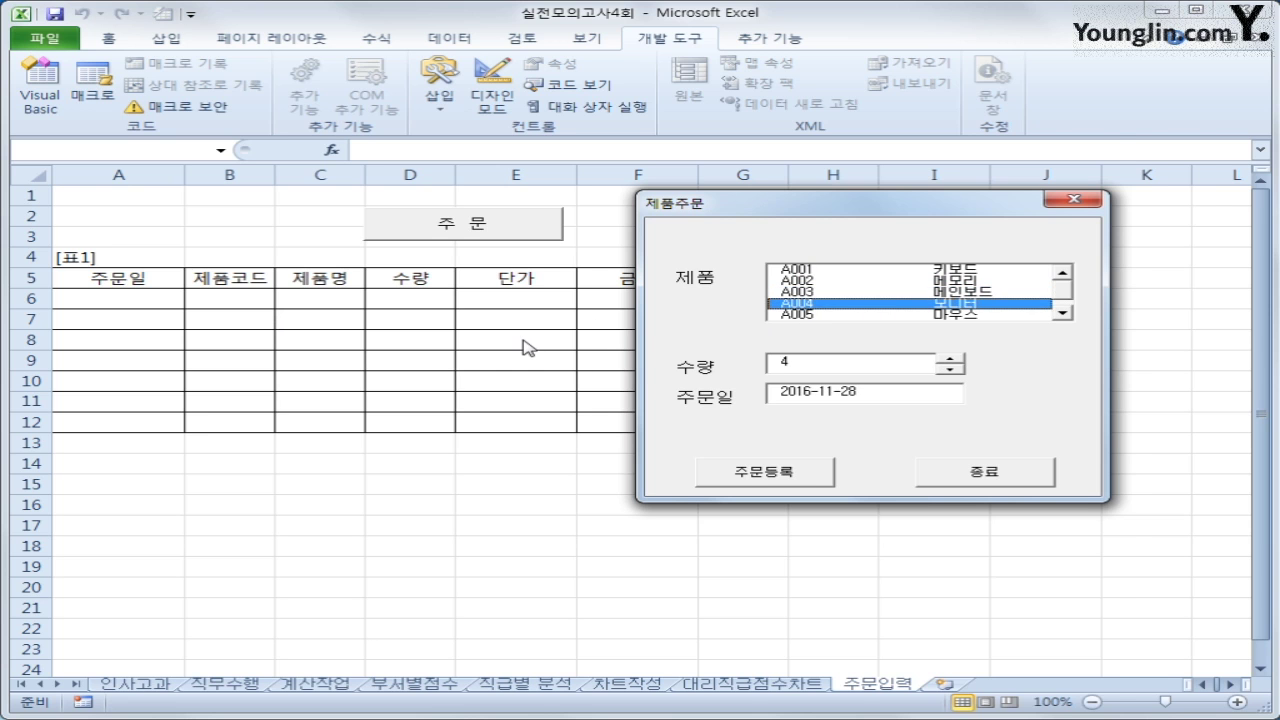
drag(940, 212, 929, 337)
click(810, 396)
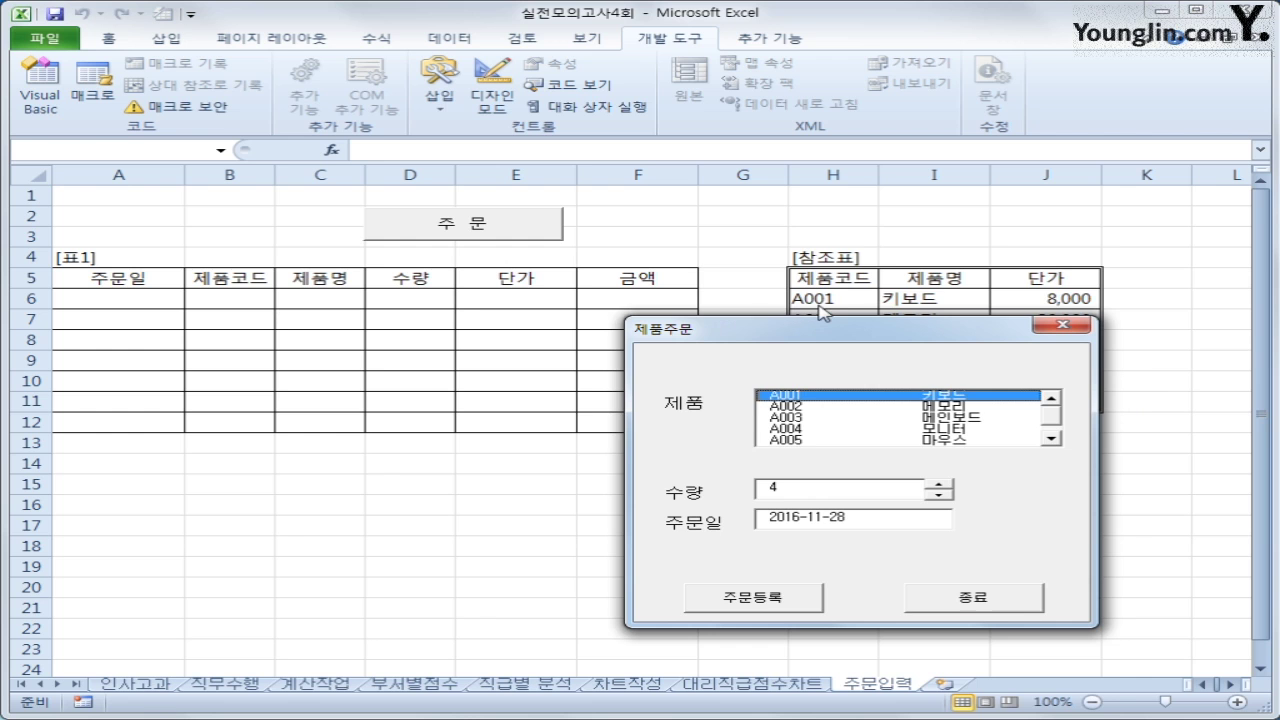
drag(812, 332, 282, 296)
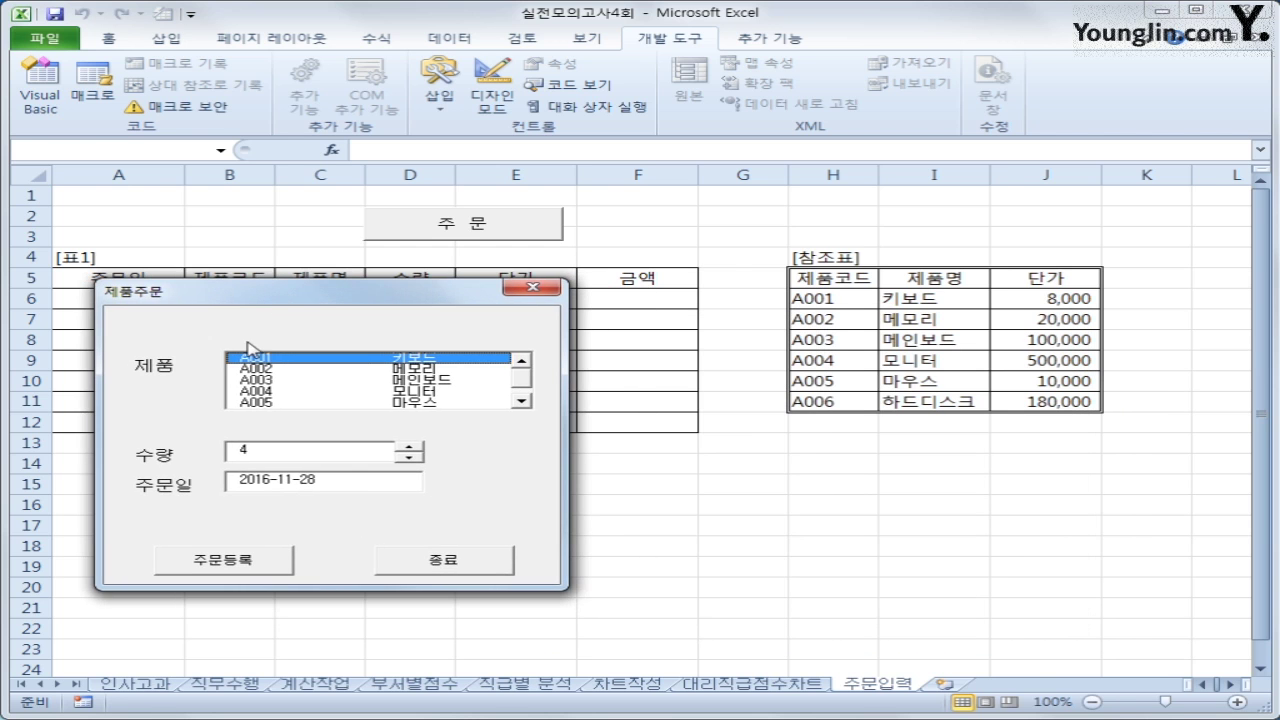
click(285, 369)
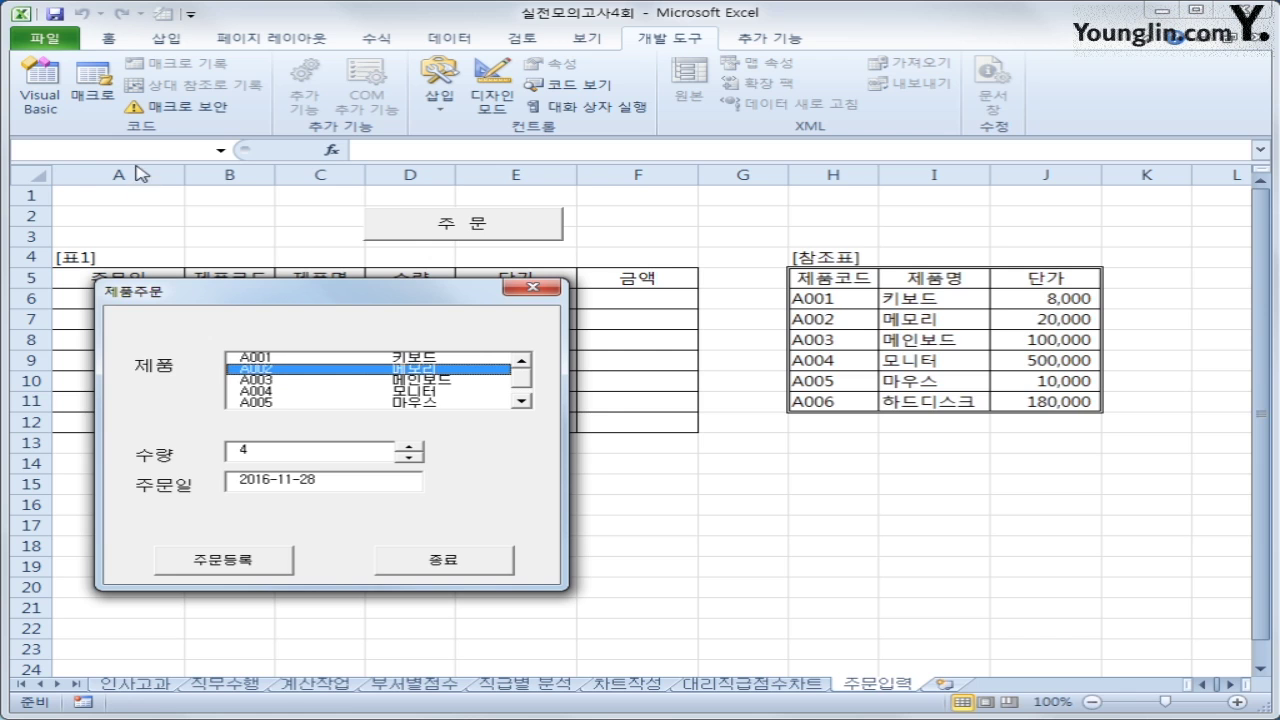
key(ctrl+2)
drag(142, 206, 149, 254)
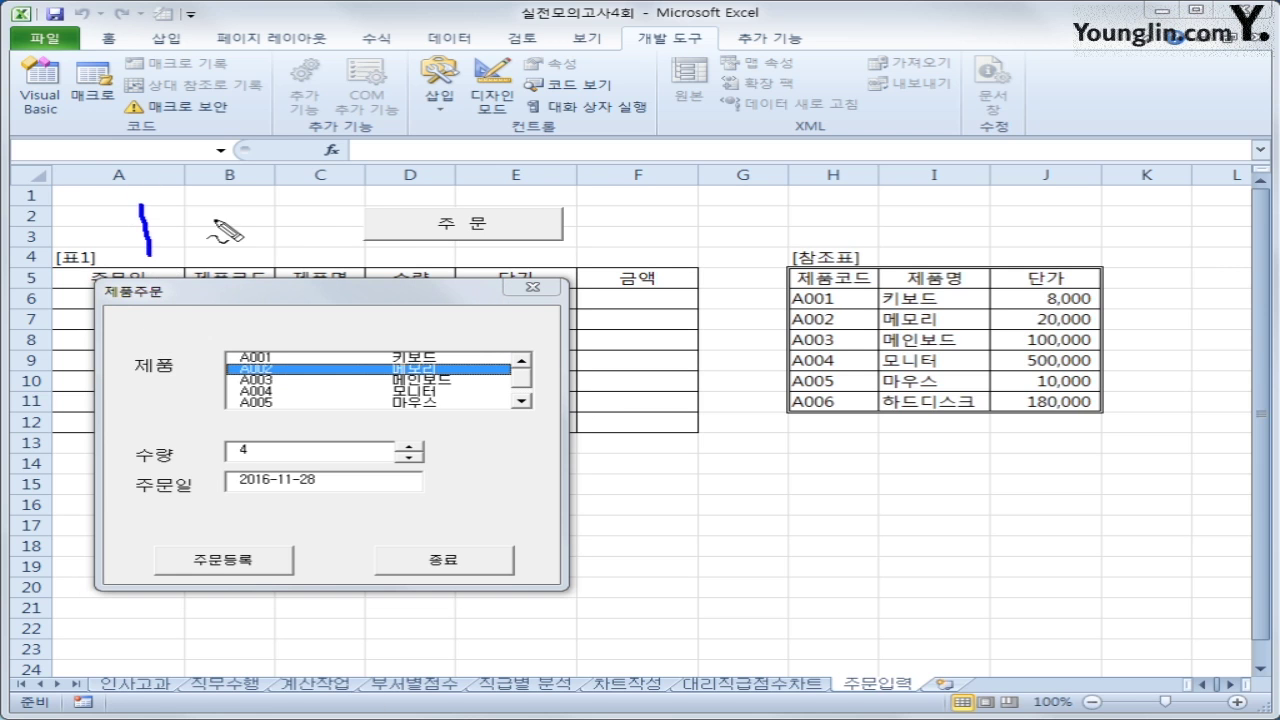
mouse_move(220, 212)
mouse_down()
mouse_move(242, 238)
mouse_move(358, 210)
mouse_up()
mouse_move(385, 213)
mouse_down()
mouse_move(400, 226)
mouse_move(432, 210)
mouse_up()
mouse_move(482, 210)
mouse_down()
mouse_move(500, 226)
mouse_move(540, 210)
mouse_up()
mouse_move(612, 208)
mouse_down()
mouse_move(627, 223)
mouse_move(658, 206)
mouse_up()
mouse_move(716, 208)
mouse_down()
mouse_move(732, 224)
mouse_move(950, 208)
mouse_move(977, 230)
mouse_move(958, 216)
mouse_move(962, 278)
mouse_up()
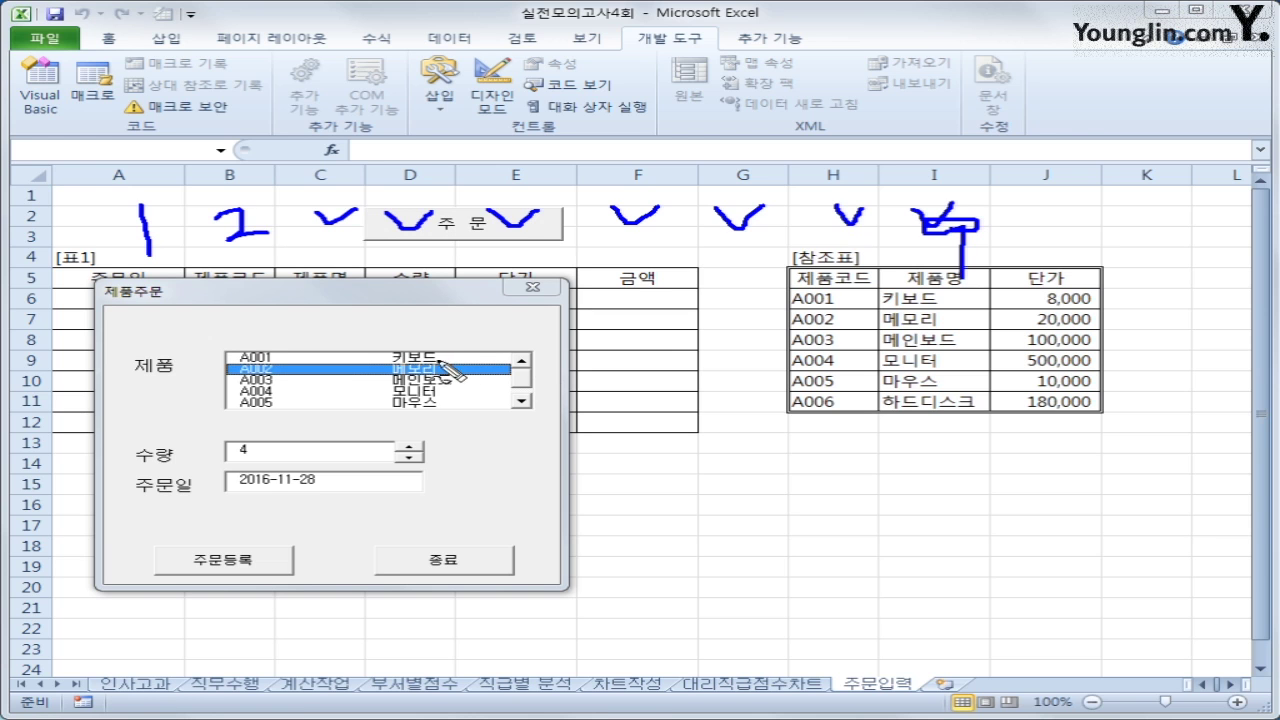
mouse_move(272, 357)
mouse_down()
mouse_move(320, 322)
mouse_move(376, 310)
mouse_move(372, 322)
mouse_up()
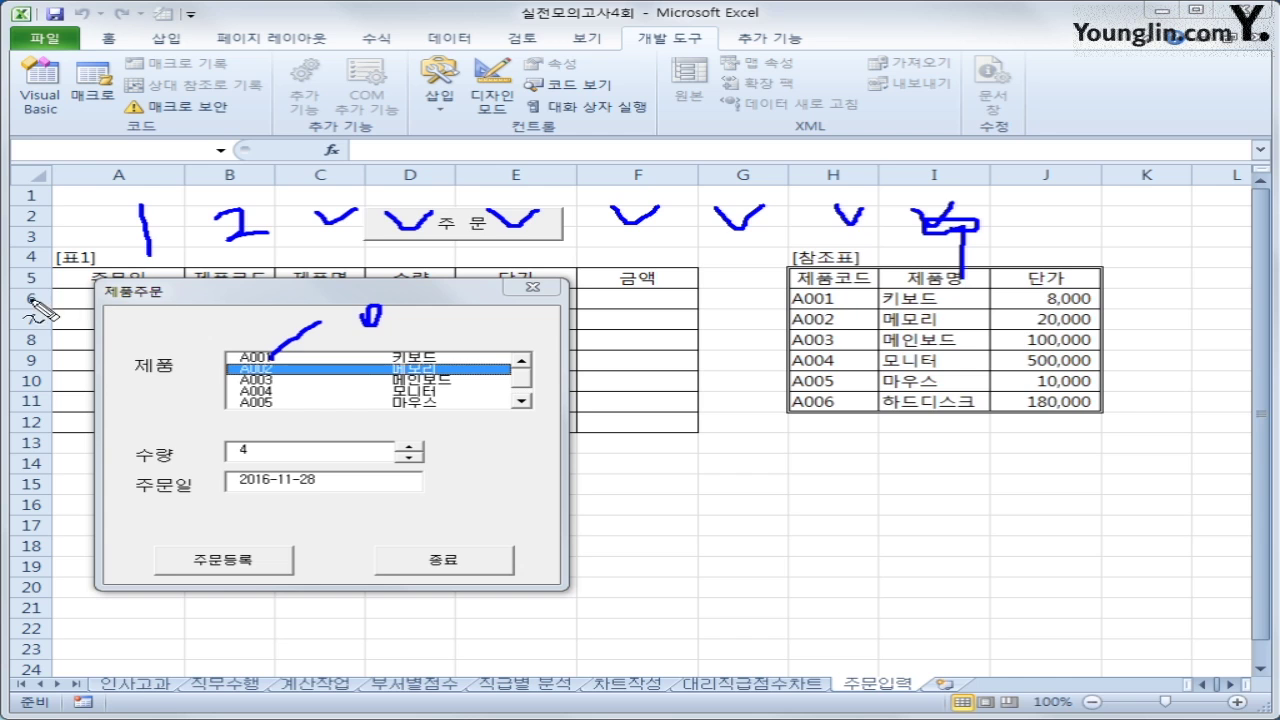
mouse_move(846, 310)
mouse_down()
mouse_move(794, 320)
mouse_move(836, 298)
mouse_move(848, 320)
mouse_move(880, 290)
mouse_move(880, 316)
mouse_up()
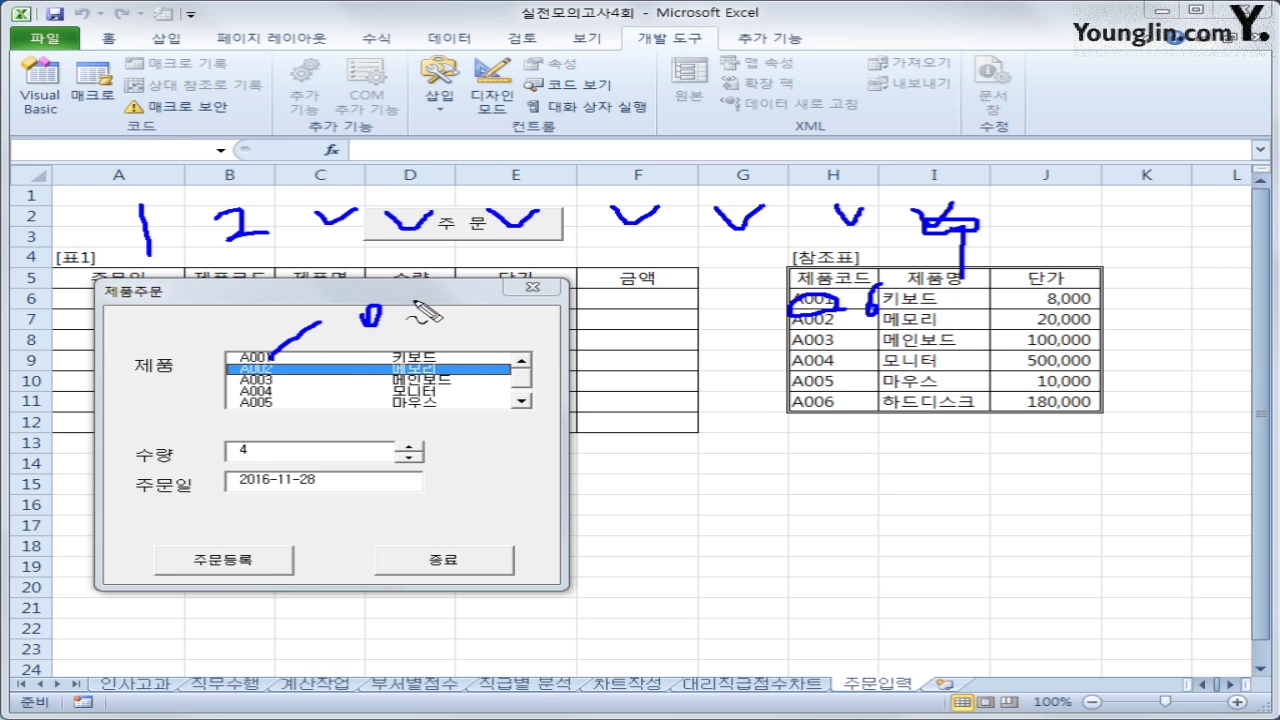
mouse_move(258, 432)
mouse_down()
mouse_move(225, 468)
mouse_move(280, 483)
mouse_up()
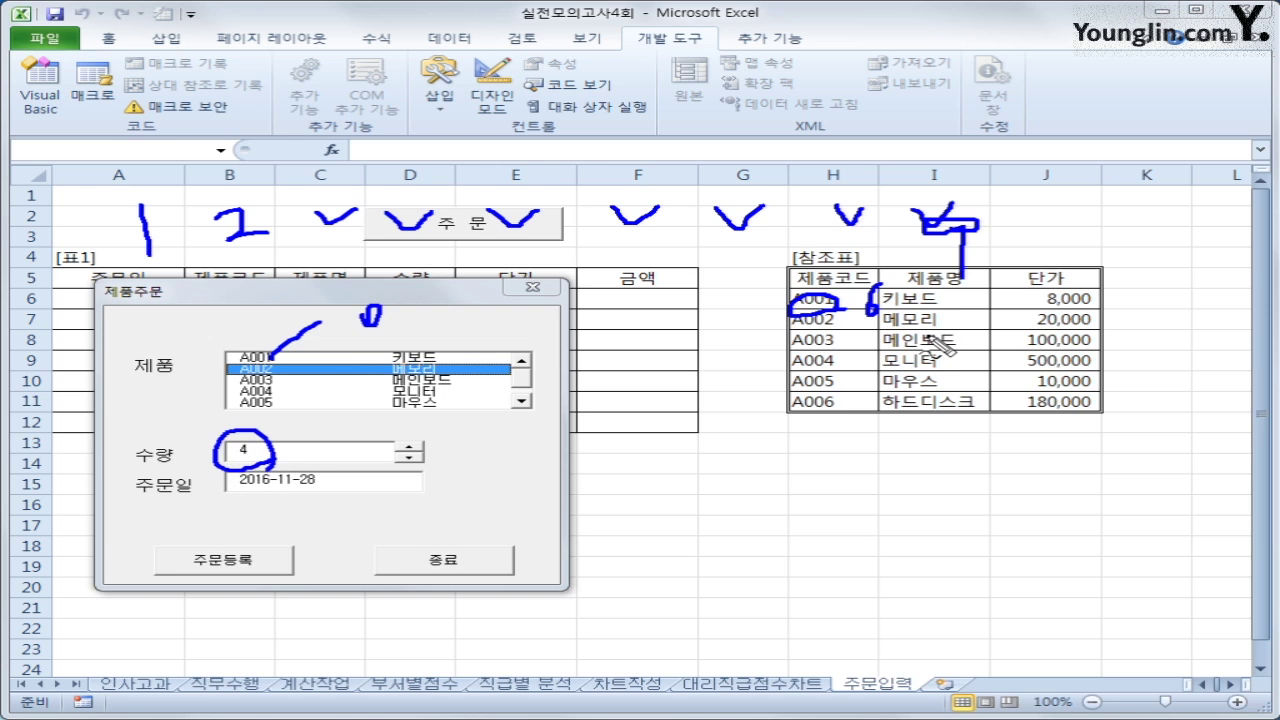
mouse_move(1045, 210)
mouse_down()
mouse_move(1035, 252)
mouse_move(1075, 255)
mouse_move(1085, 218)
mouse_move(1064, 236)
mouse_up()
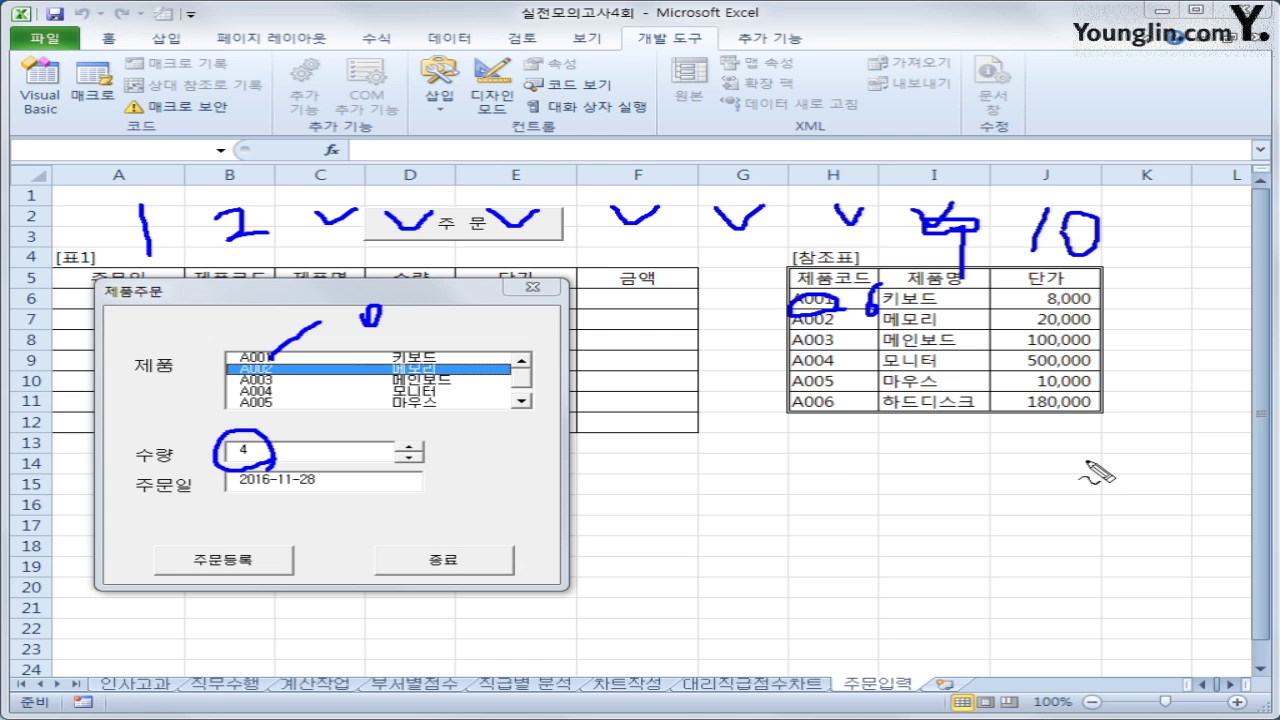
drag(644, 298, 661, 272)
key(Escape)
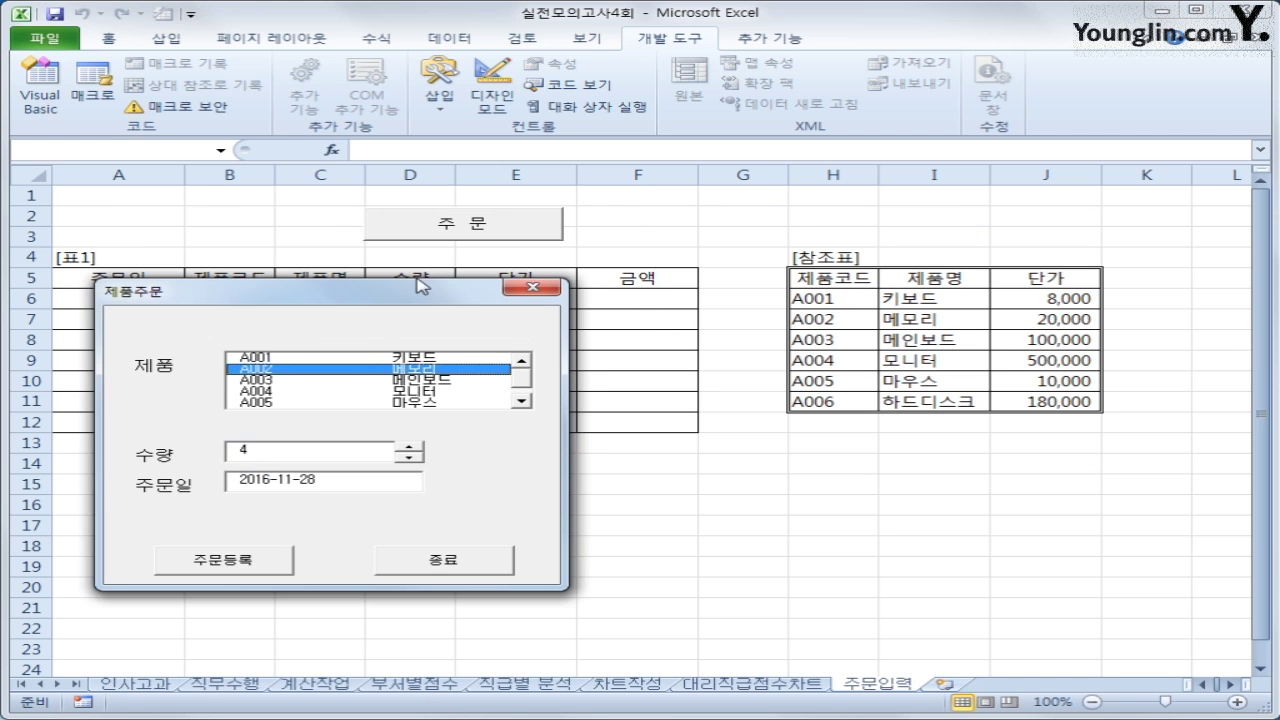
Close the 제품주문 form and select the [표1] title and header rows around A5 on the sheet
click(533, 287)
click(42, 100)
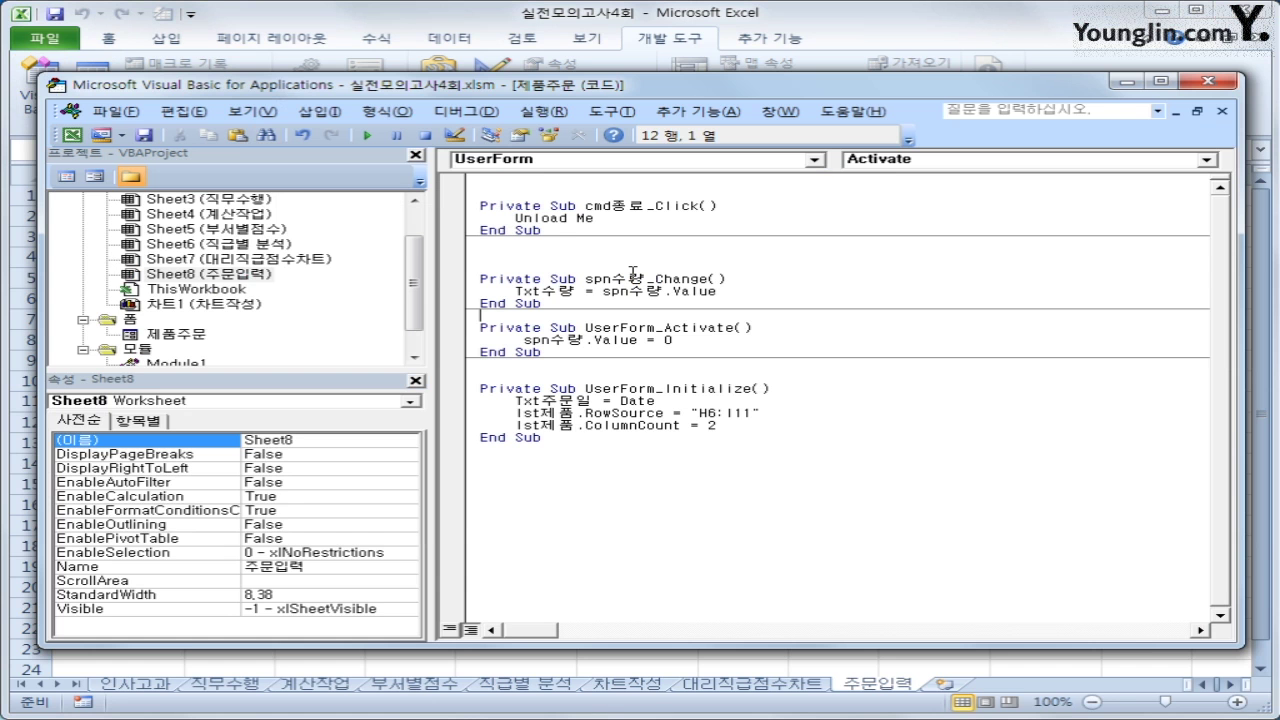
click(1216, 95)
click(124, 280)
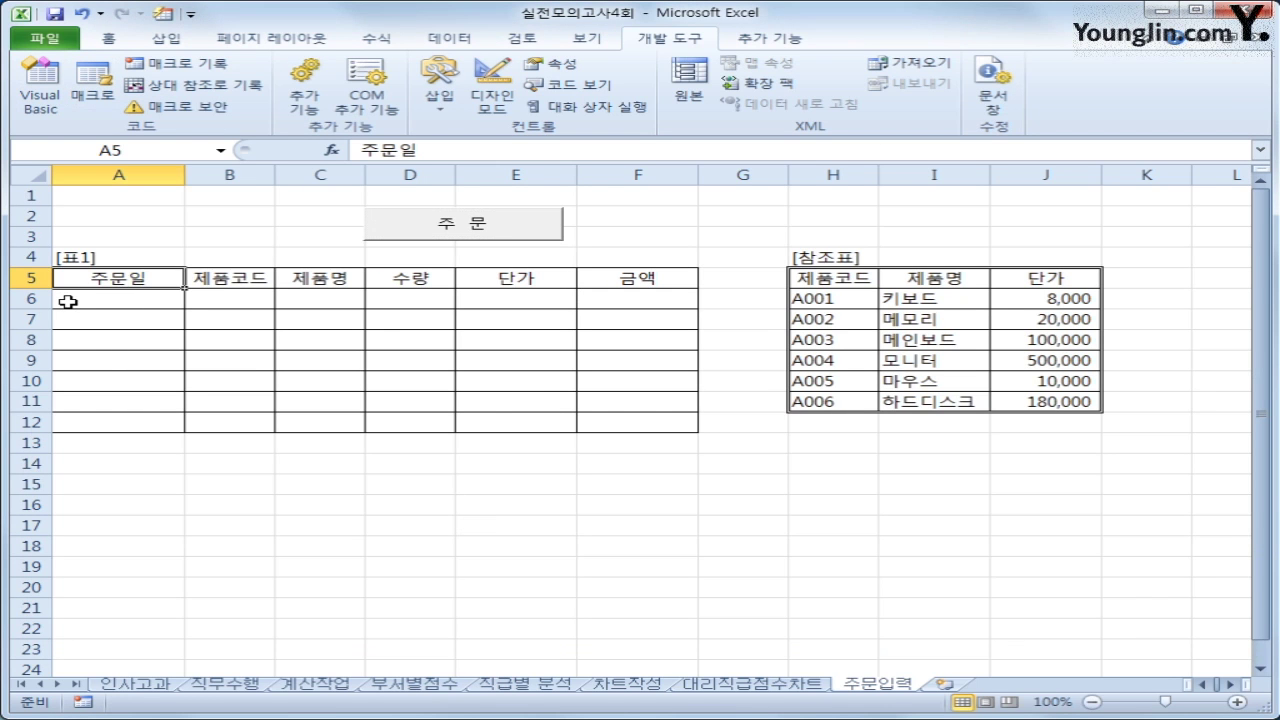
drag(67, 276, 603, 260)
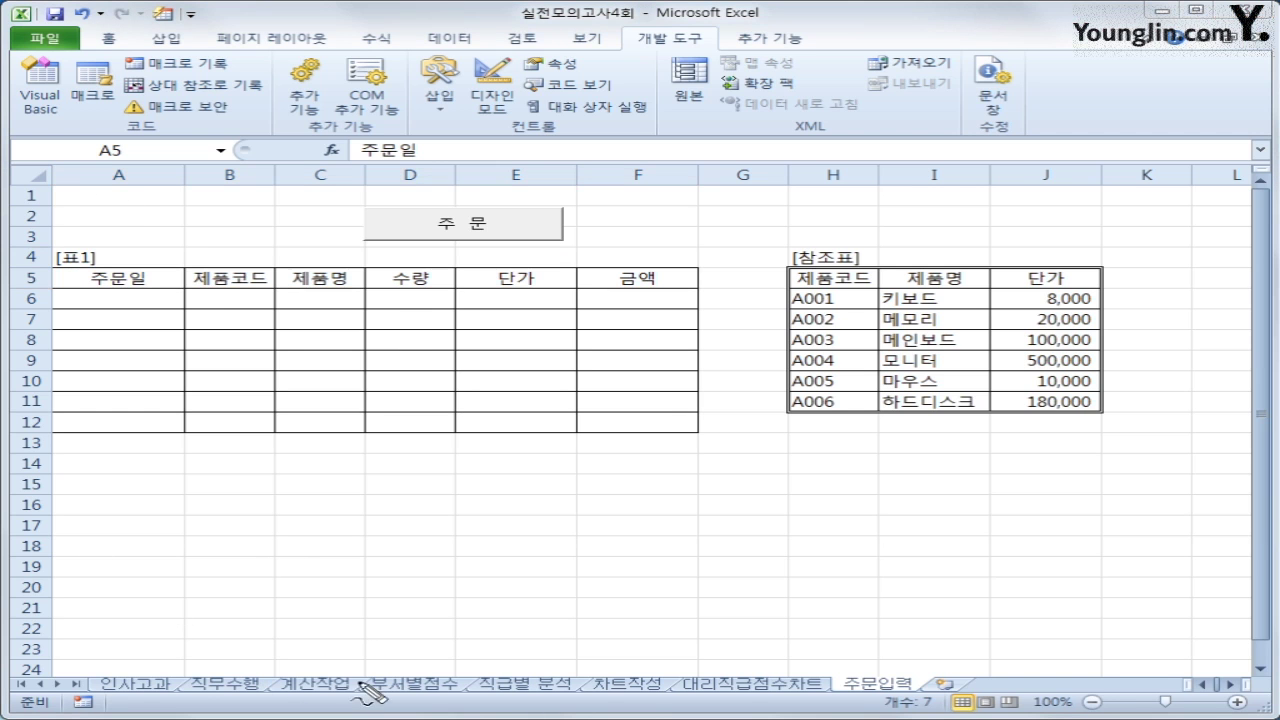
mouse_move(162, 240)
mouse_down()
mouse_move(70, 247)
mouse_move(152, 200)
mouse_move(160, 240)
mouse_up()
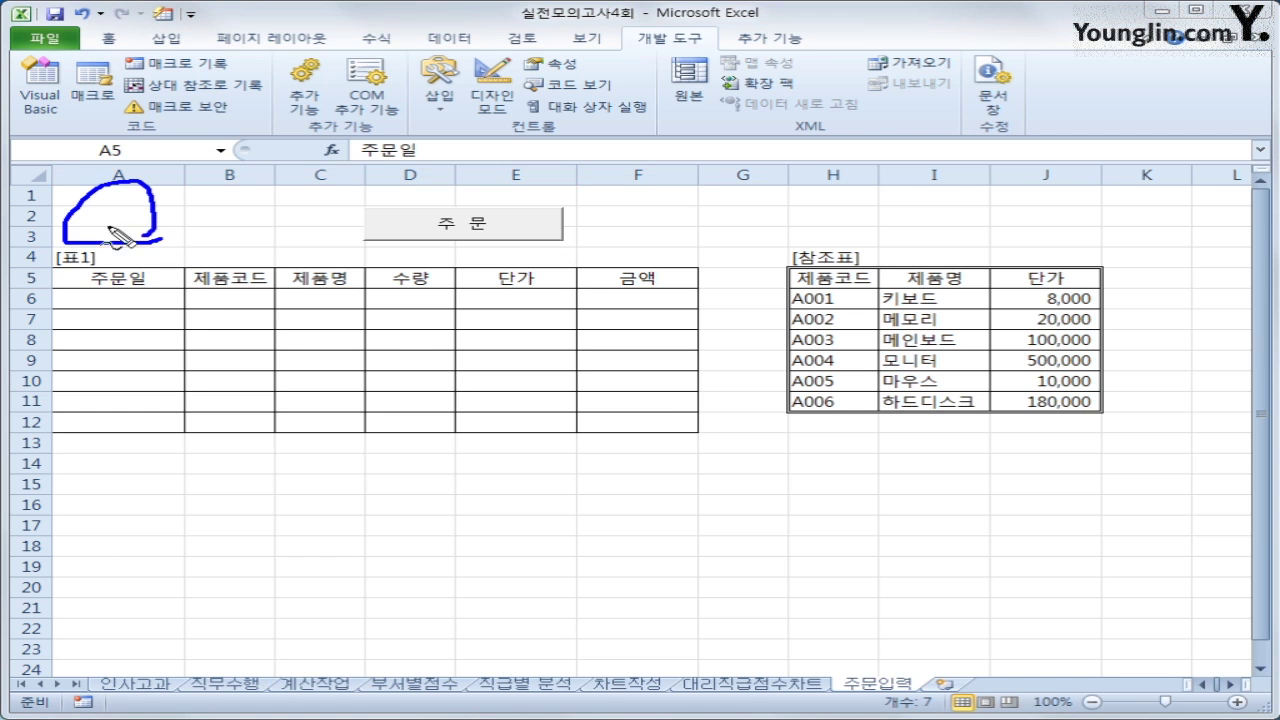
mouse_move(100, 212)
mouse_down()
mouse_move(118, 226)
mouse_move(106, 244)
mouse_up()
mouse_move(184, 229)
mouse_down()
mouse_move(208, 227)
mouse_move(195, 243)
mouse_move(225, 237)
mouse_up()
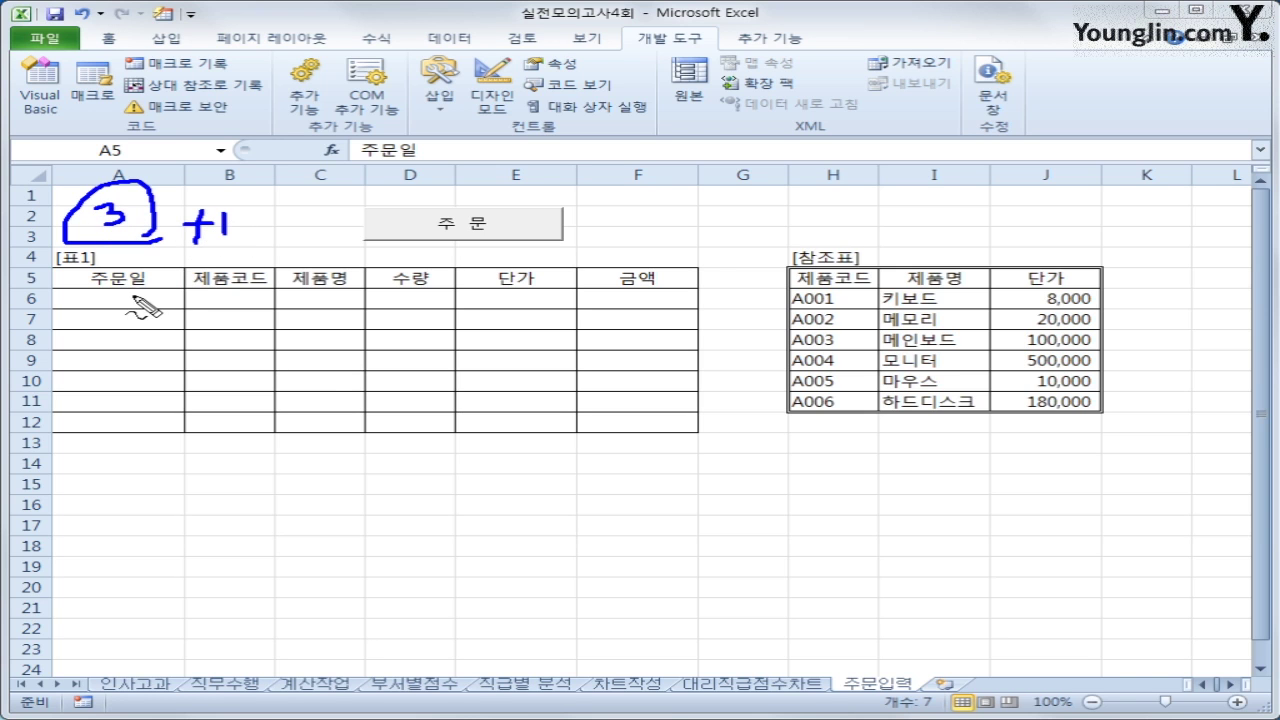
drag(131, 300, 149, 306)
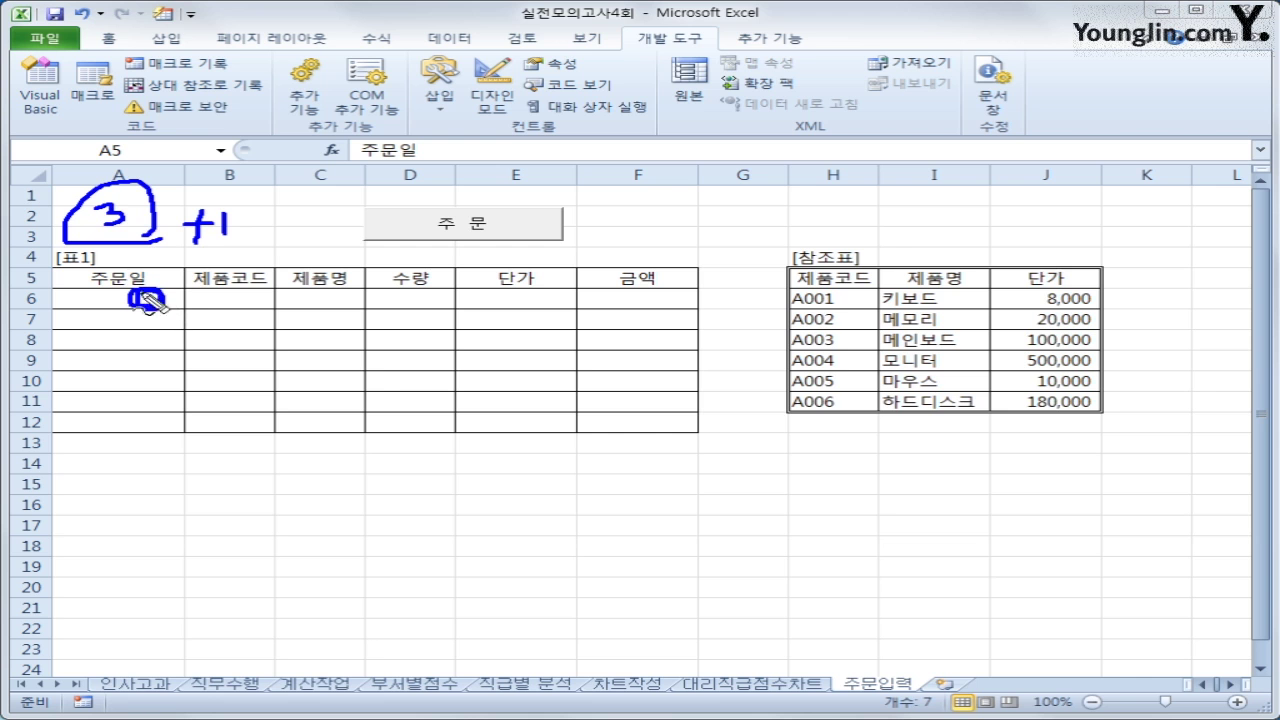
key(Escape)
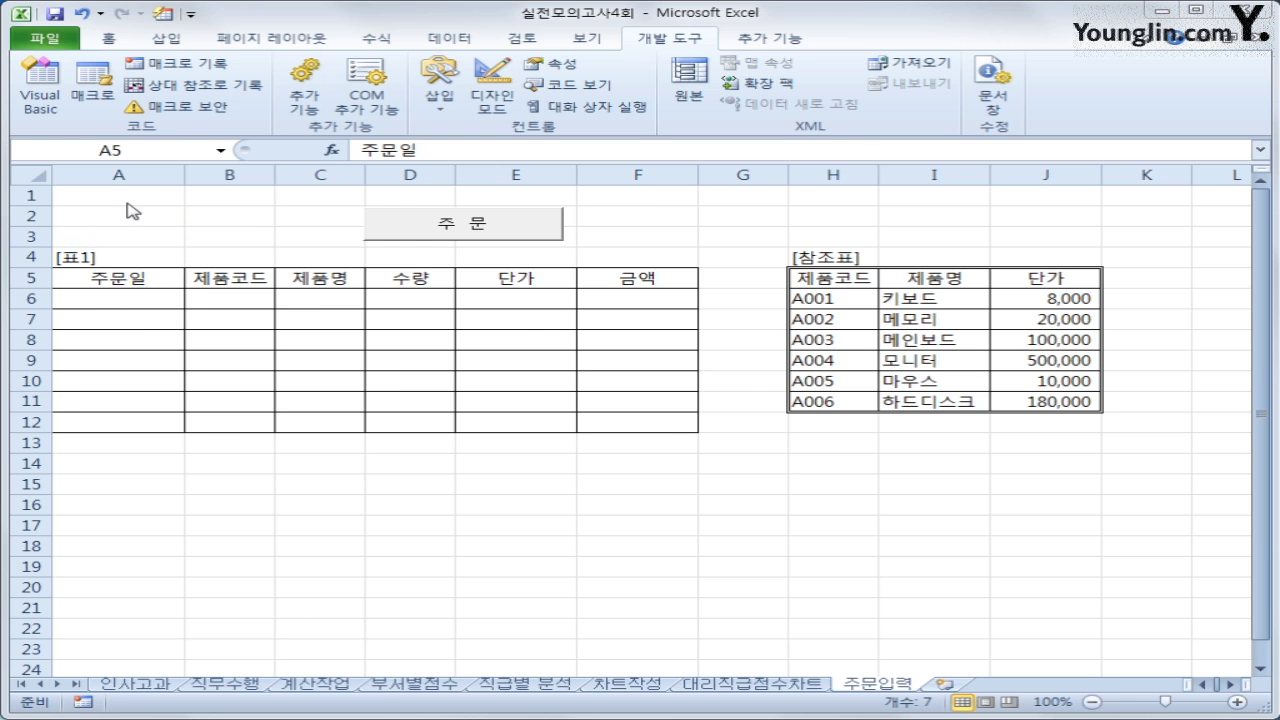
Return to the 제품주문 form's code and create a Click event procedure for cmd주문등록
click(40, 88)
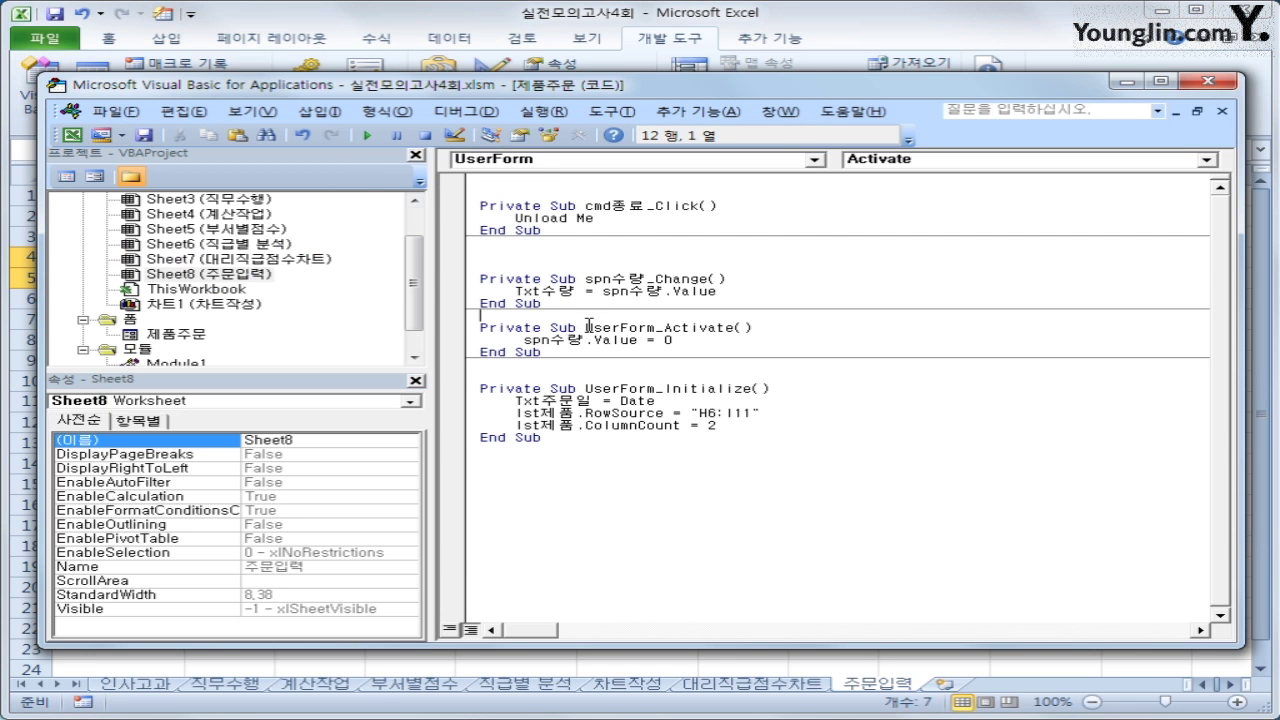
click(545, 160)
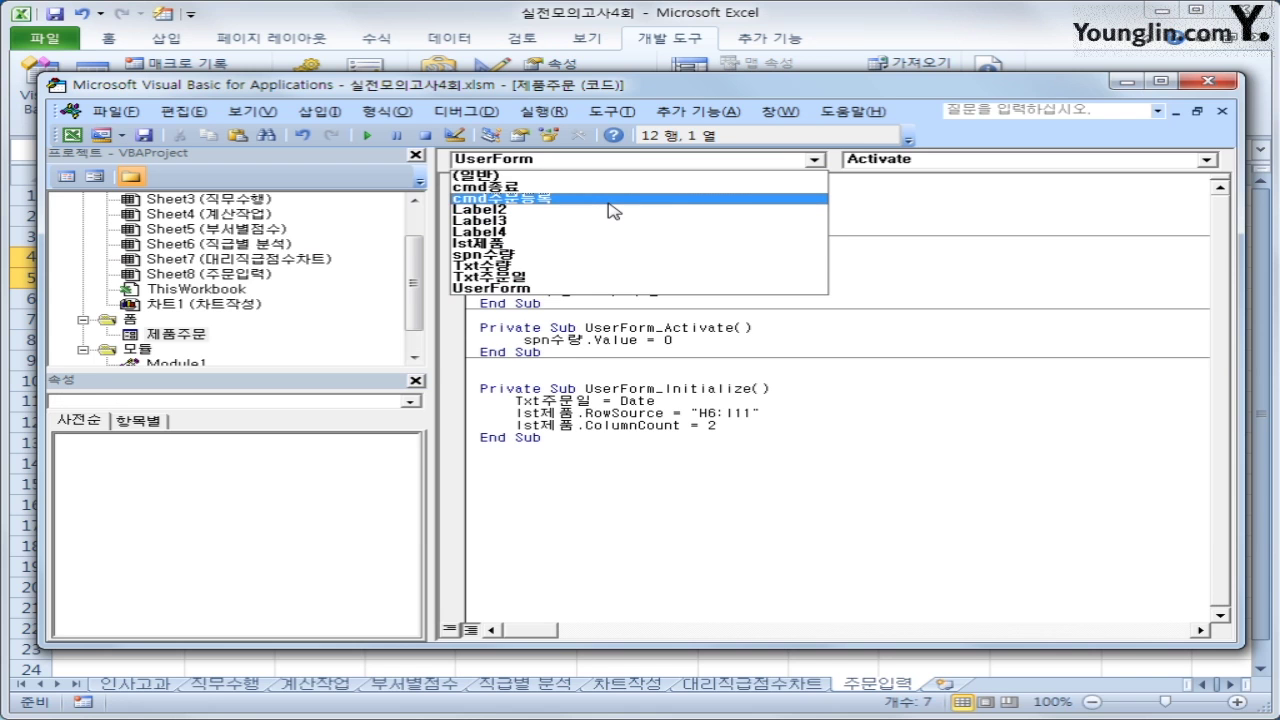
click(614, 199)
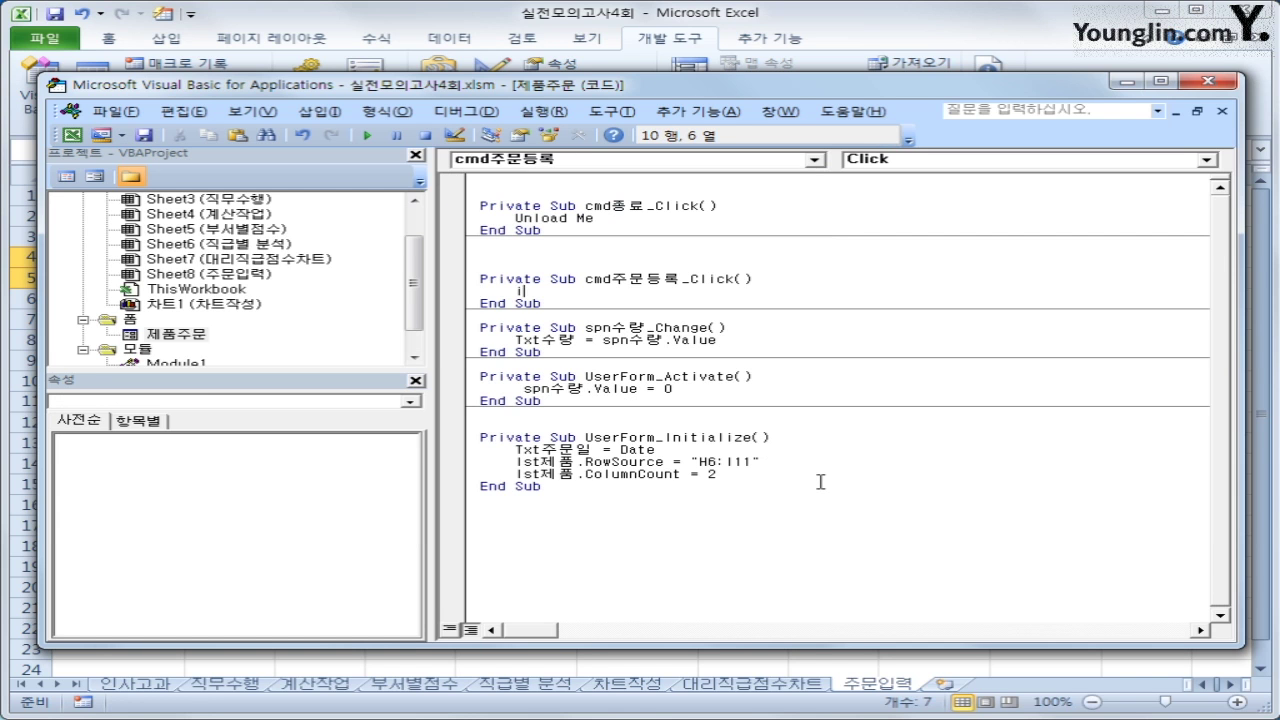
Add the line i = Range("A5").CurrentRegion.Rows.Count + 4 to the cmd주문등록_Click procedure
text(i =range("A)
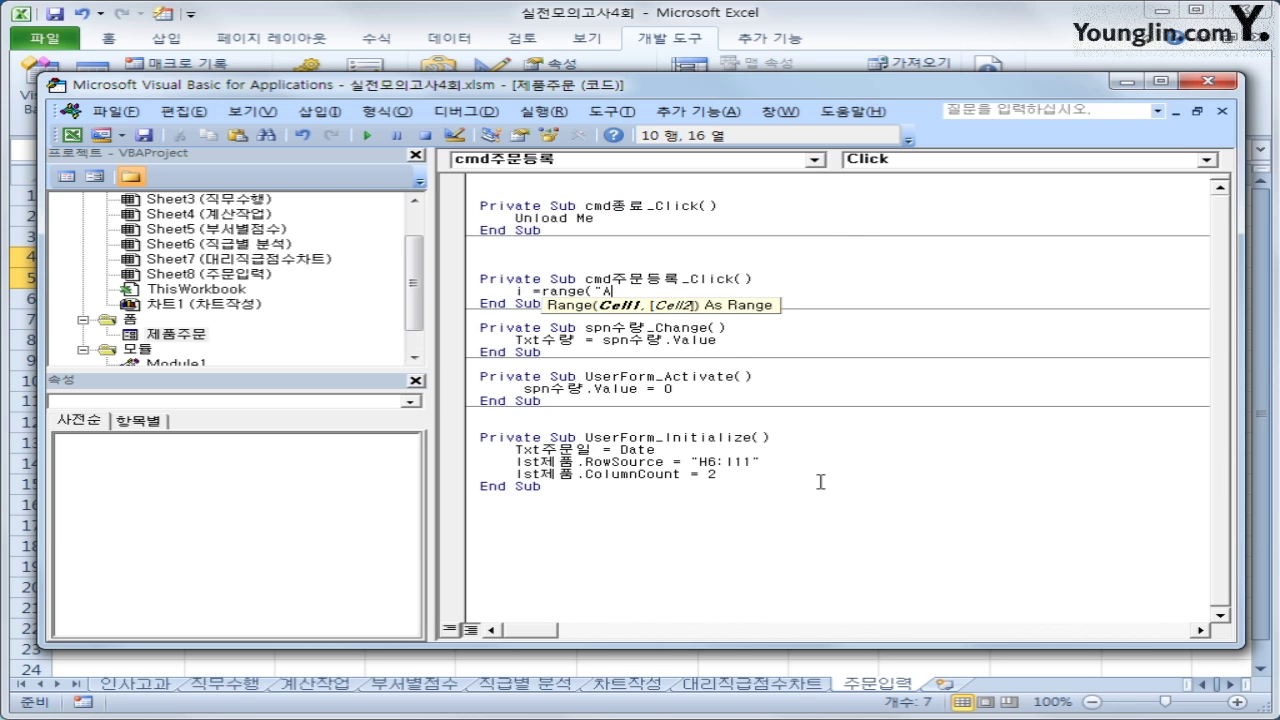
text(5").)
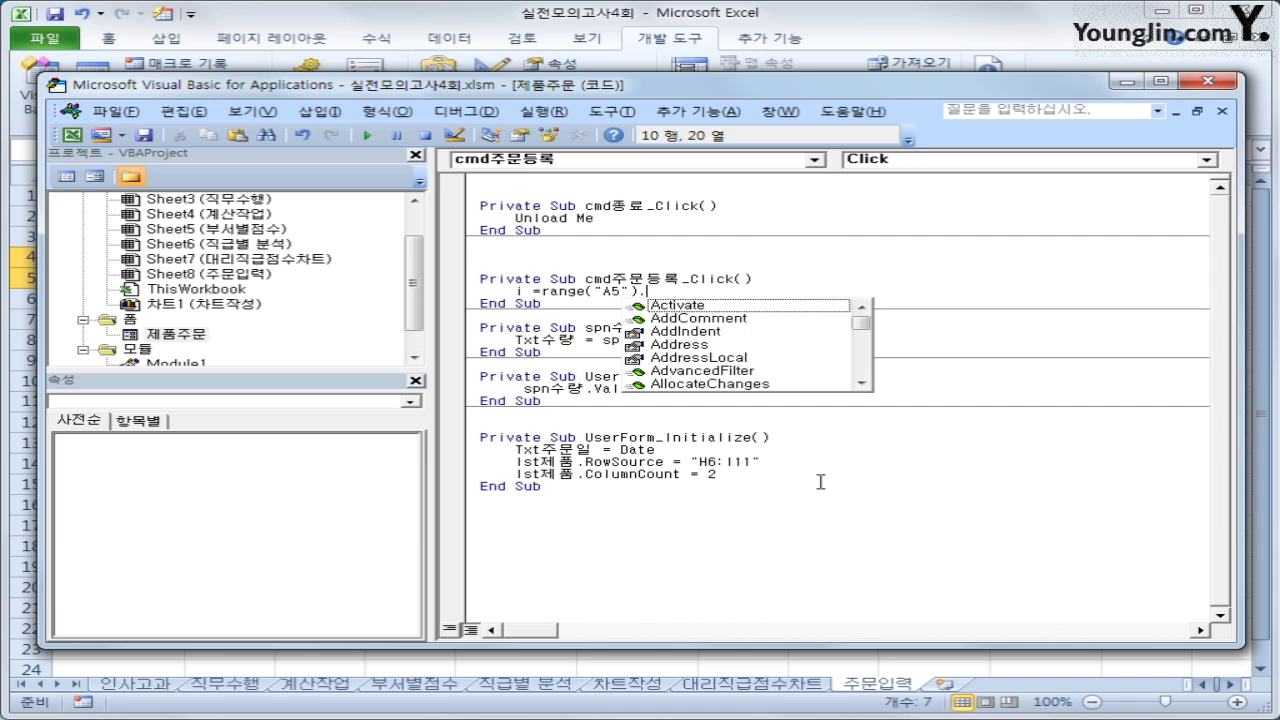
text(cu)
key(Down)
key(Tab)
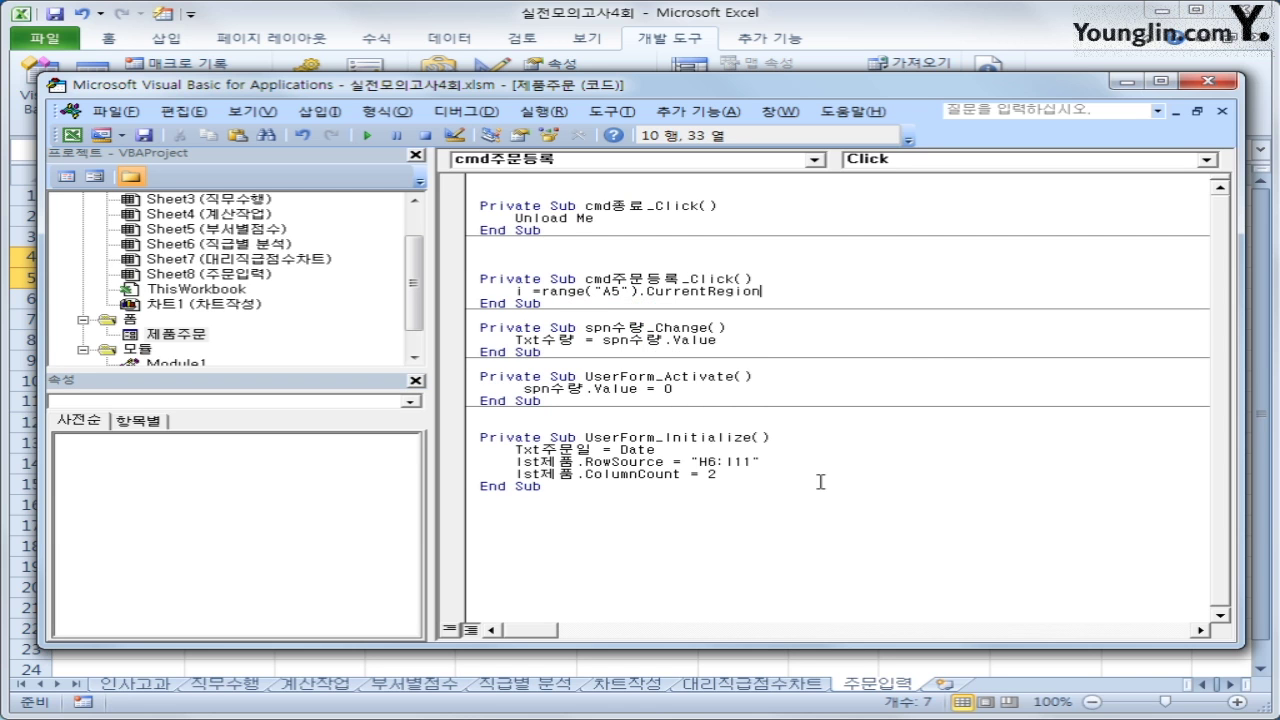
text(.CurrentRegion.Ro)
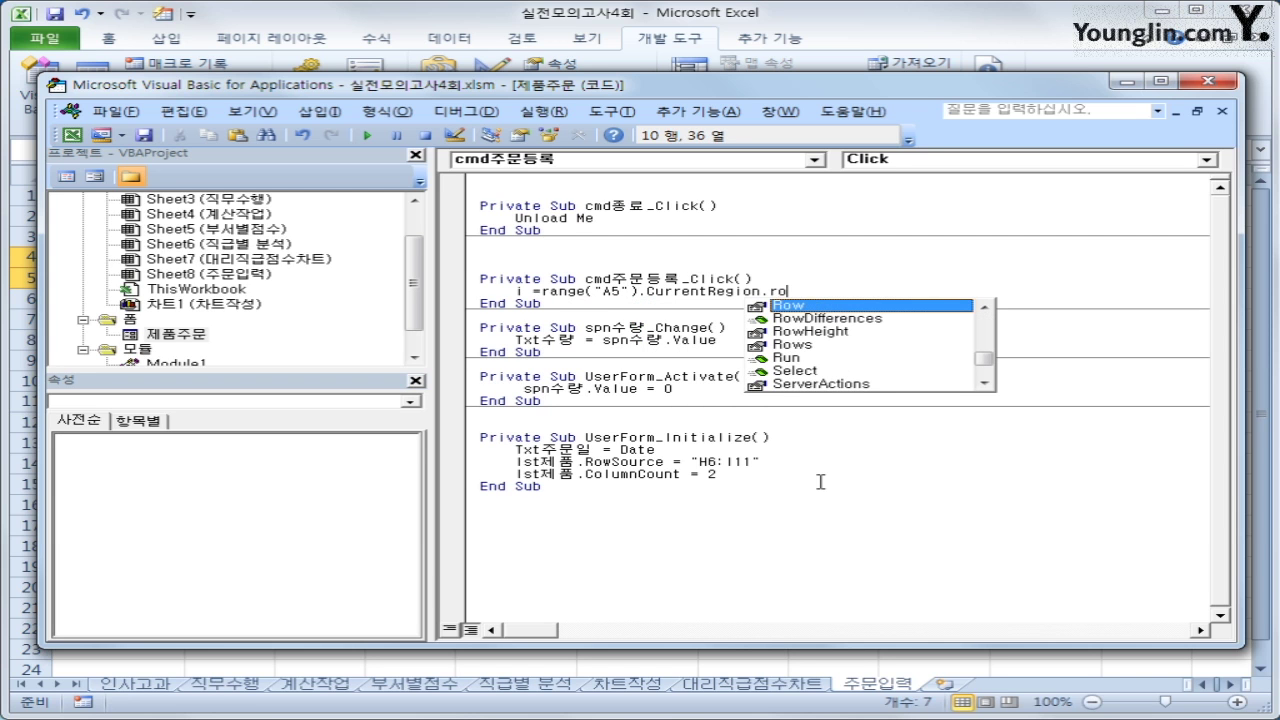
text(ws.Count )
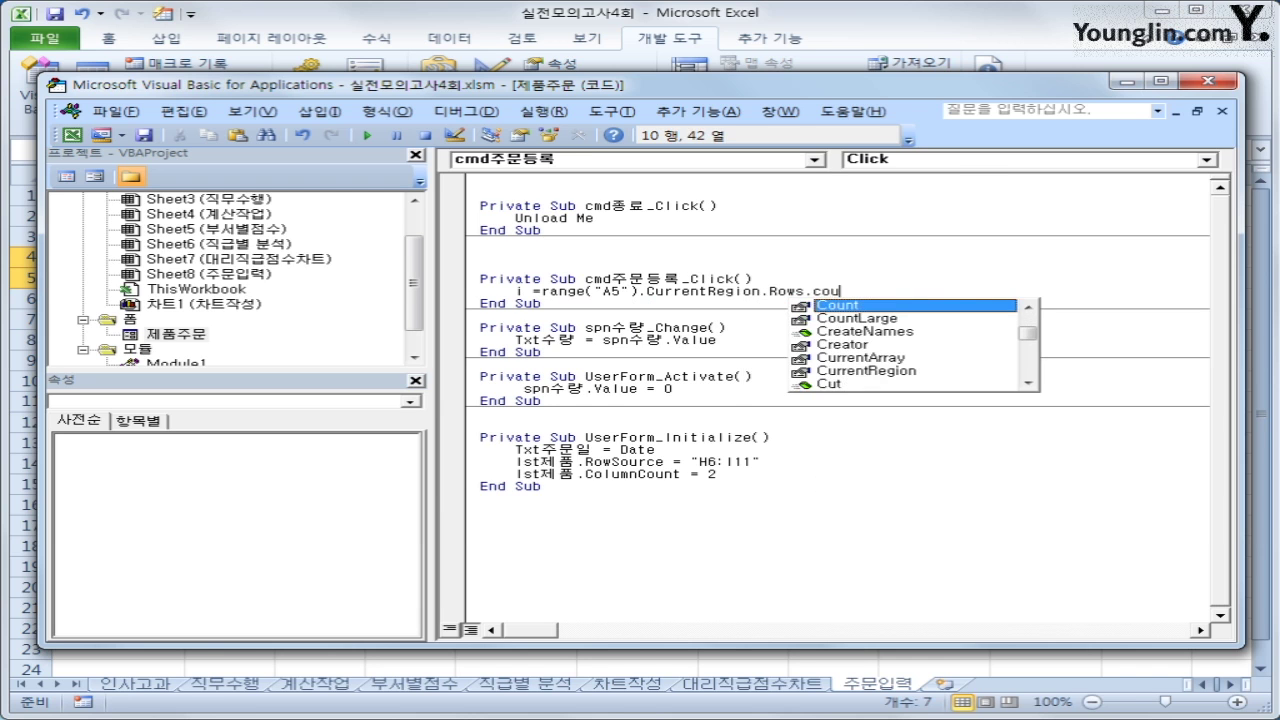
text(+ 4)
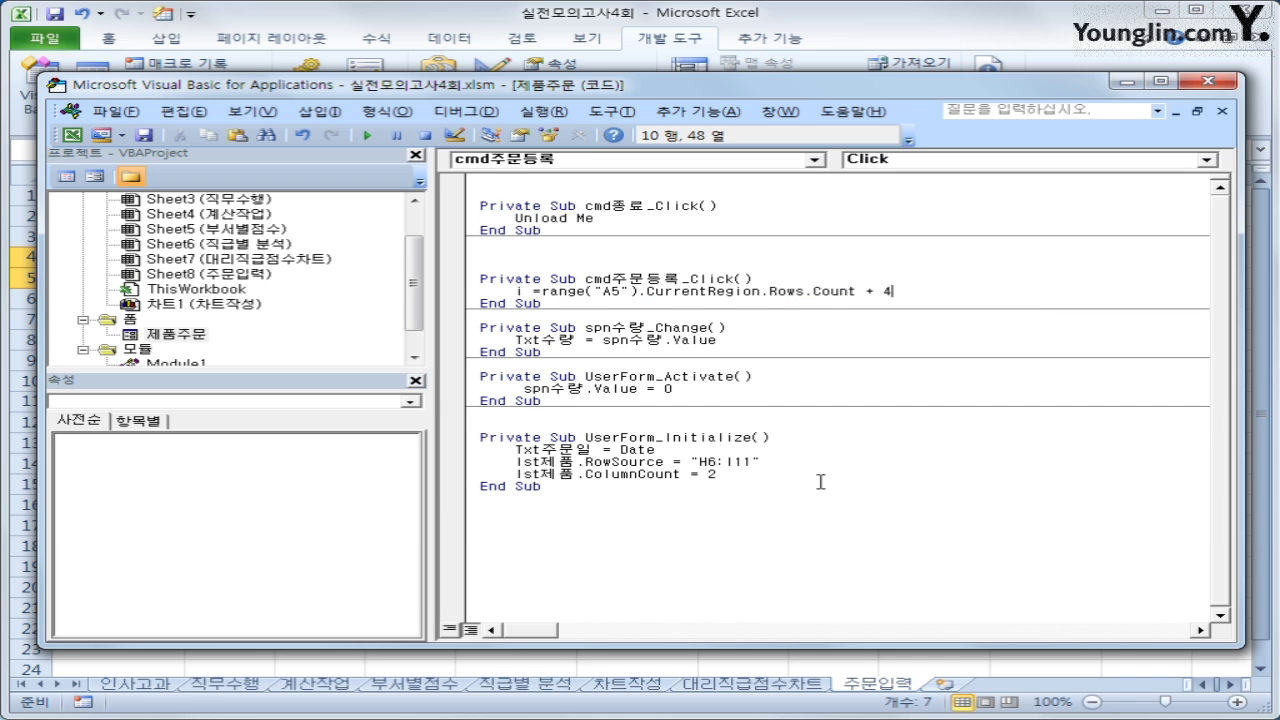
key(Return)
Add the line Cells(i, 1) = Txt주문일 below the row calculation, separated by a blank line
key(Return)
text(cel)
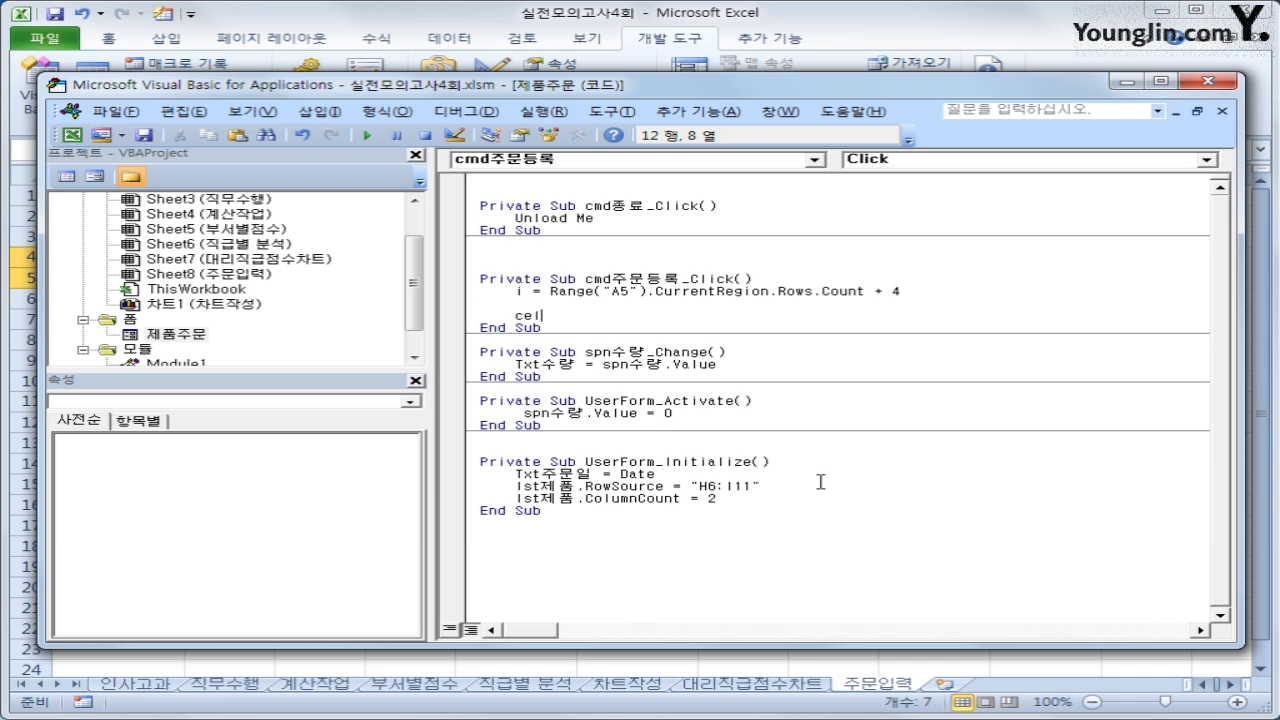
text(ls(i,1) =txt주문일)
key(Return)
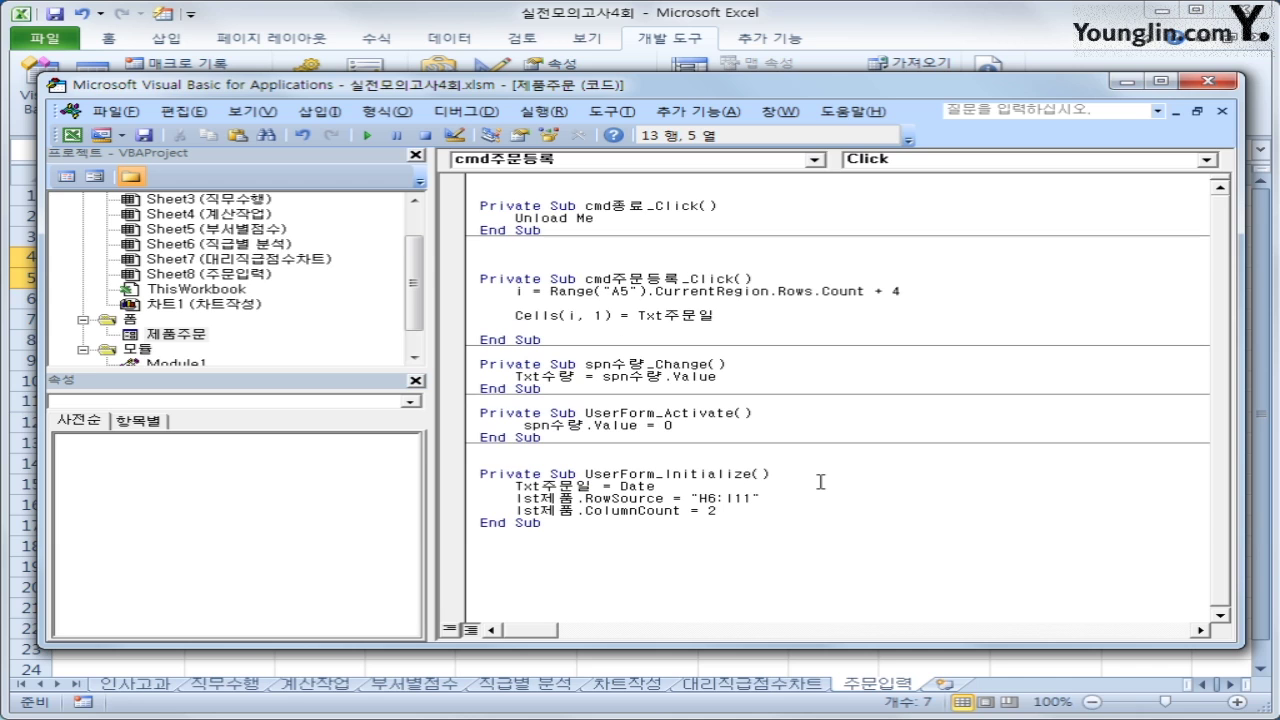
Duplicate the Cells assignment line and change the copy to Cells(i, 2) = lst제품
key(shift+End)
key(ctrl+c)
key(Down)
key(ctrl+v)
key(Return)
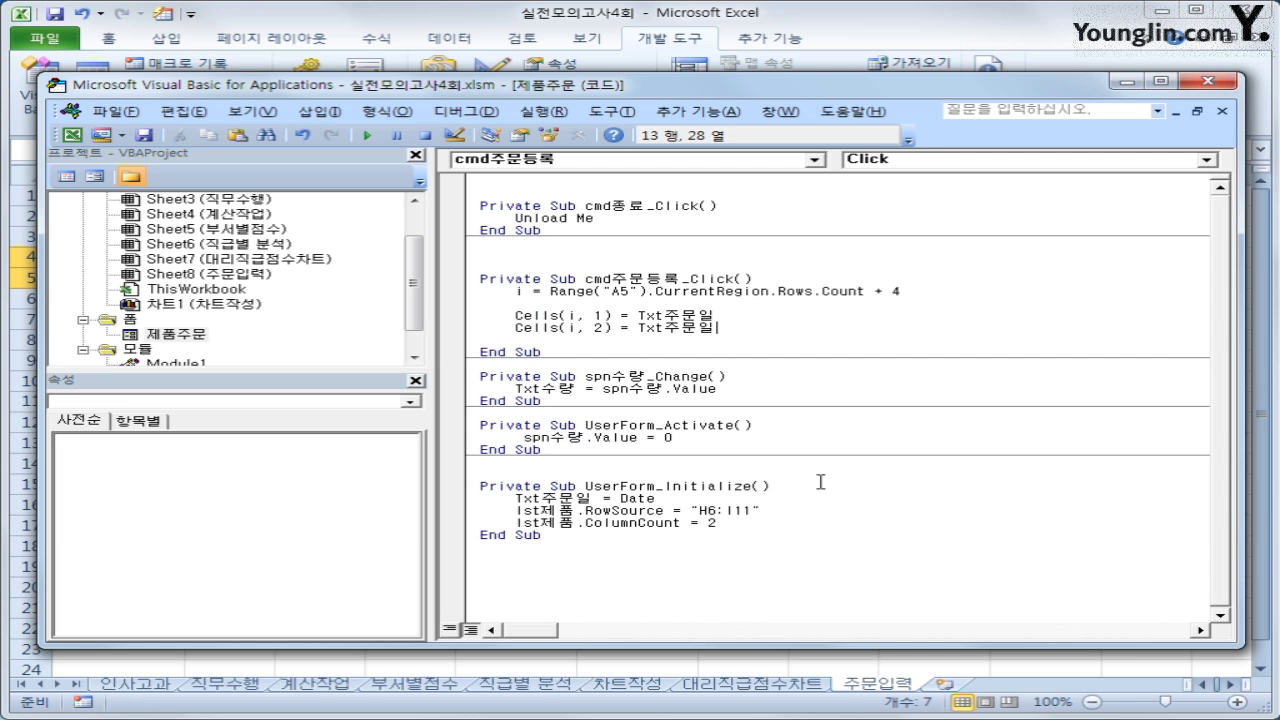
key(shift+Left)
key(shift+Left)
key(shift+Left)
key(shift+Left)
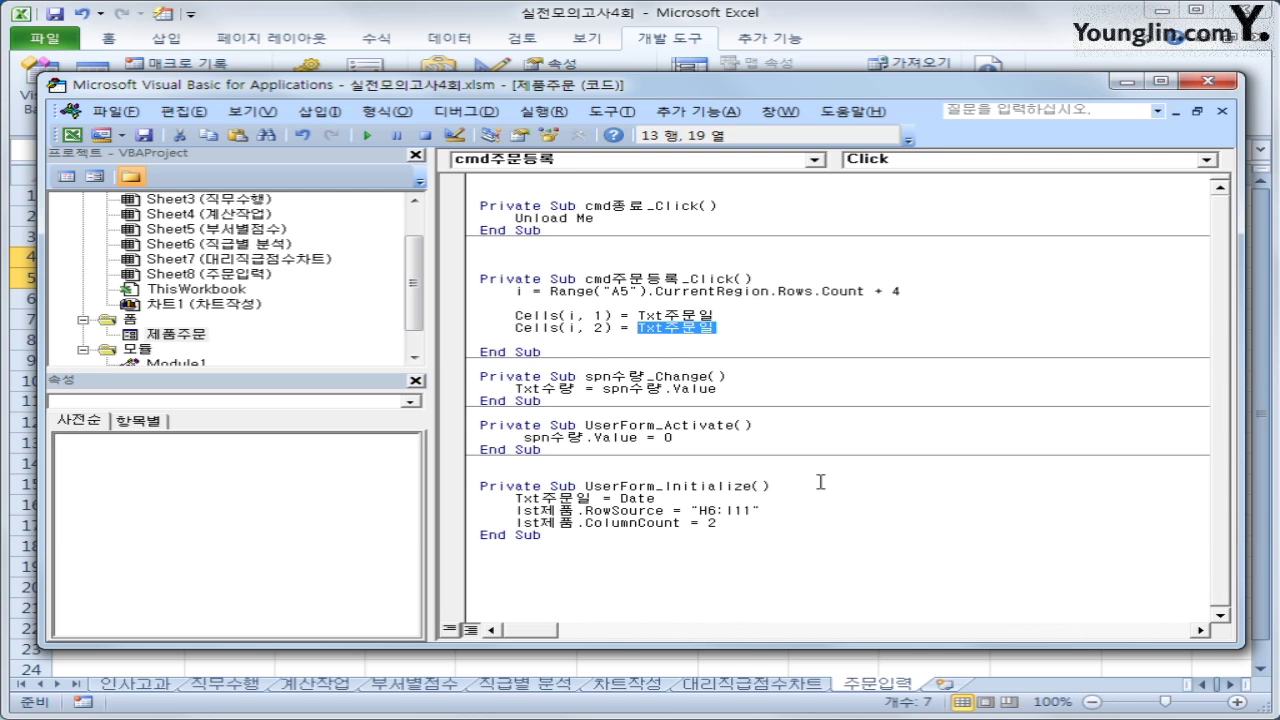
text(;)
text(lst)
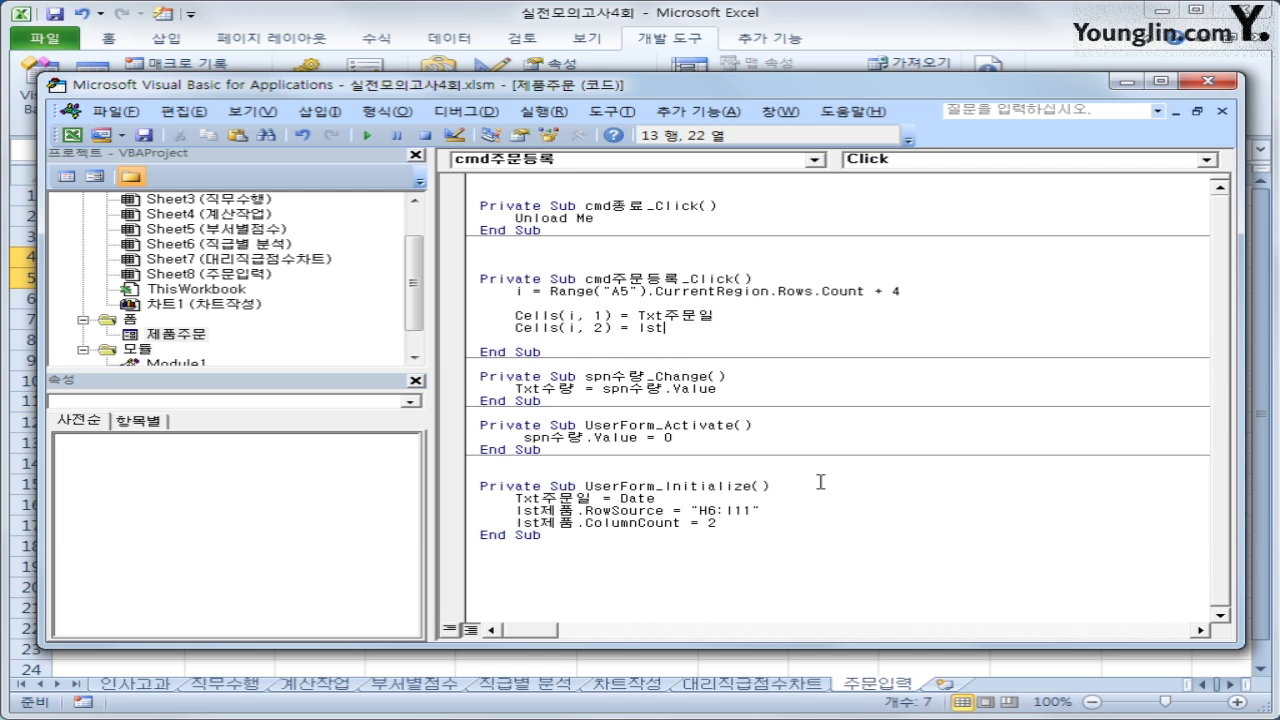
text(제품)
key(Return)
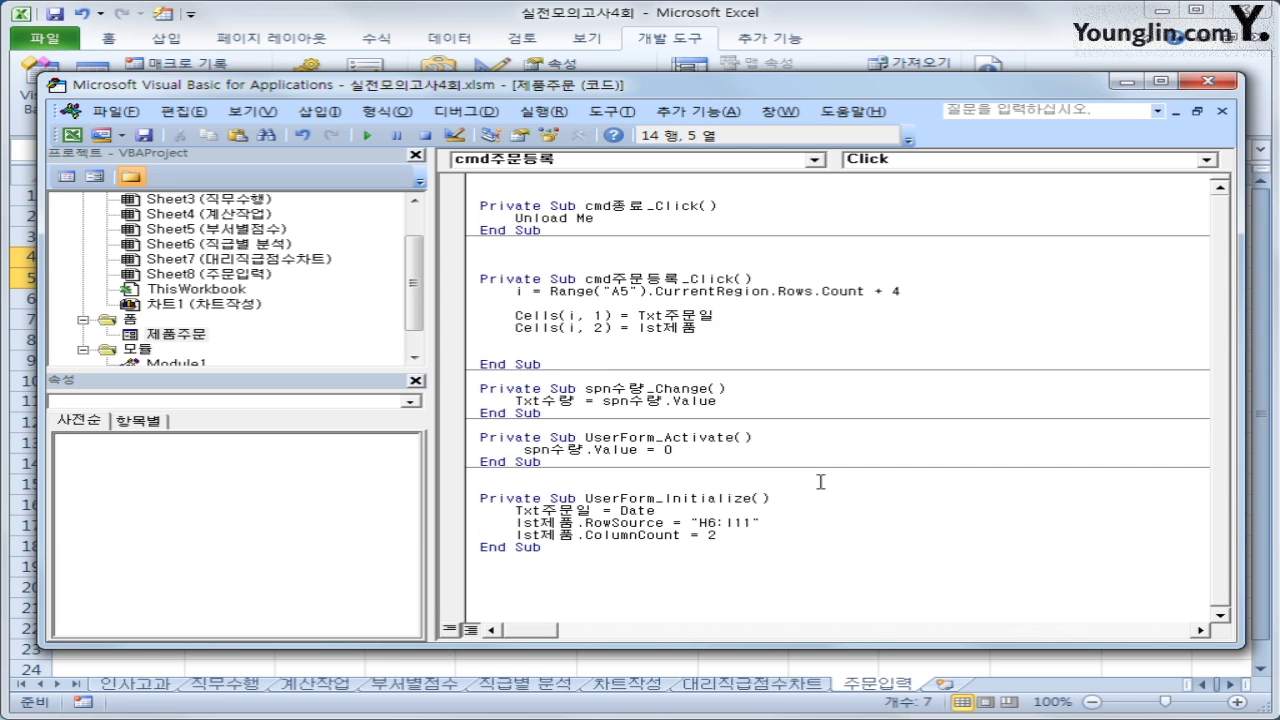
Add a copy of the Txt주문일 assignment below the lst제품 line and set its target to Cells(i, 3)
text(Cells(i, 1) = Txt주문일)
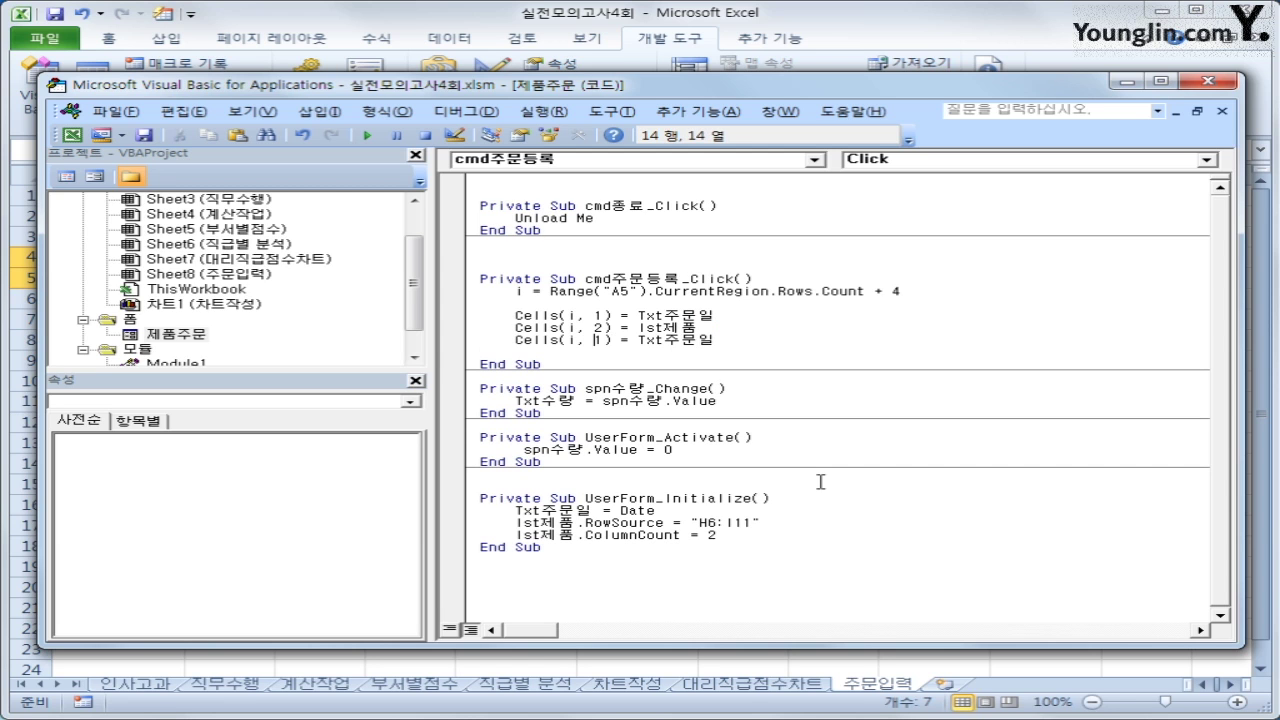
key(Delete)
text(3)
Replace the value assigned to Cells(i, 3) with Cells(lst제품.ListIndex + 6, 9)
key(End)
key(shift+Left)
key(shift+Left)
key(shift+Left)
key(shift+Left)
key(shift+Left)
key(shift+Left)
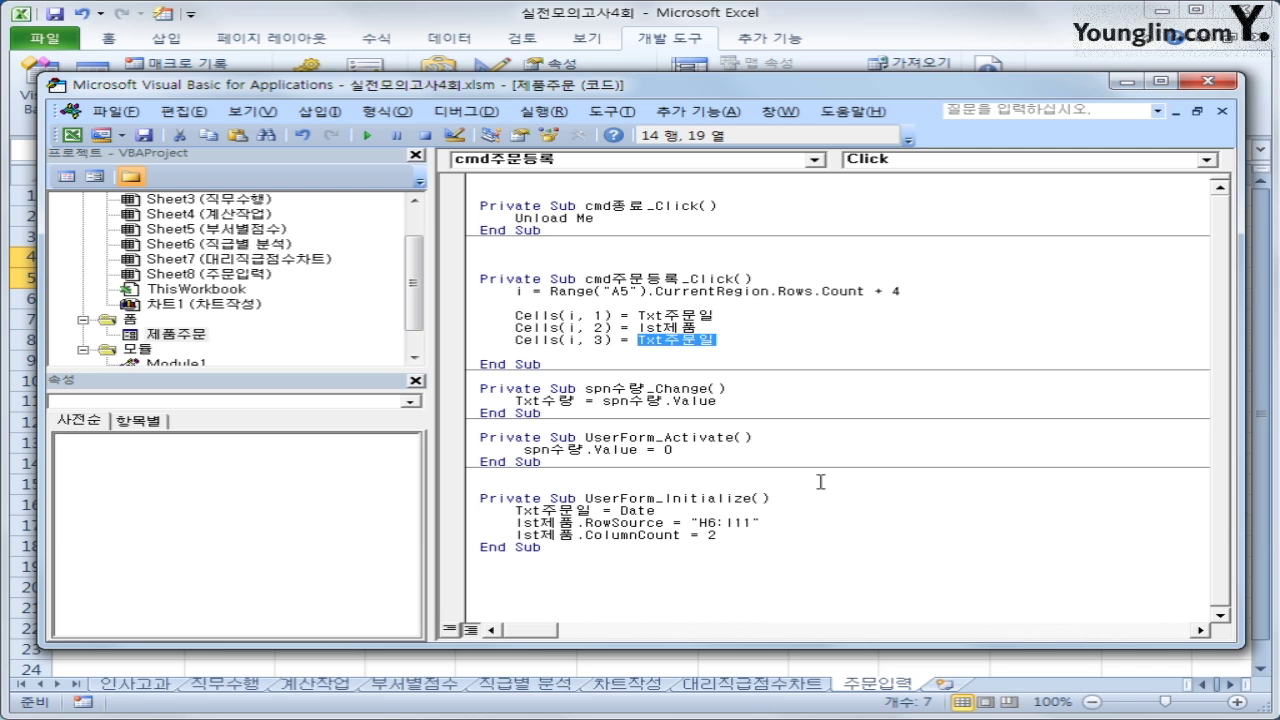
text(cells(i)
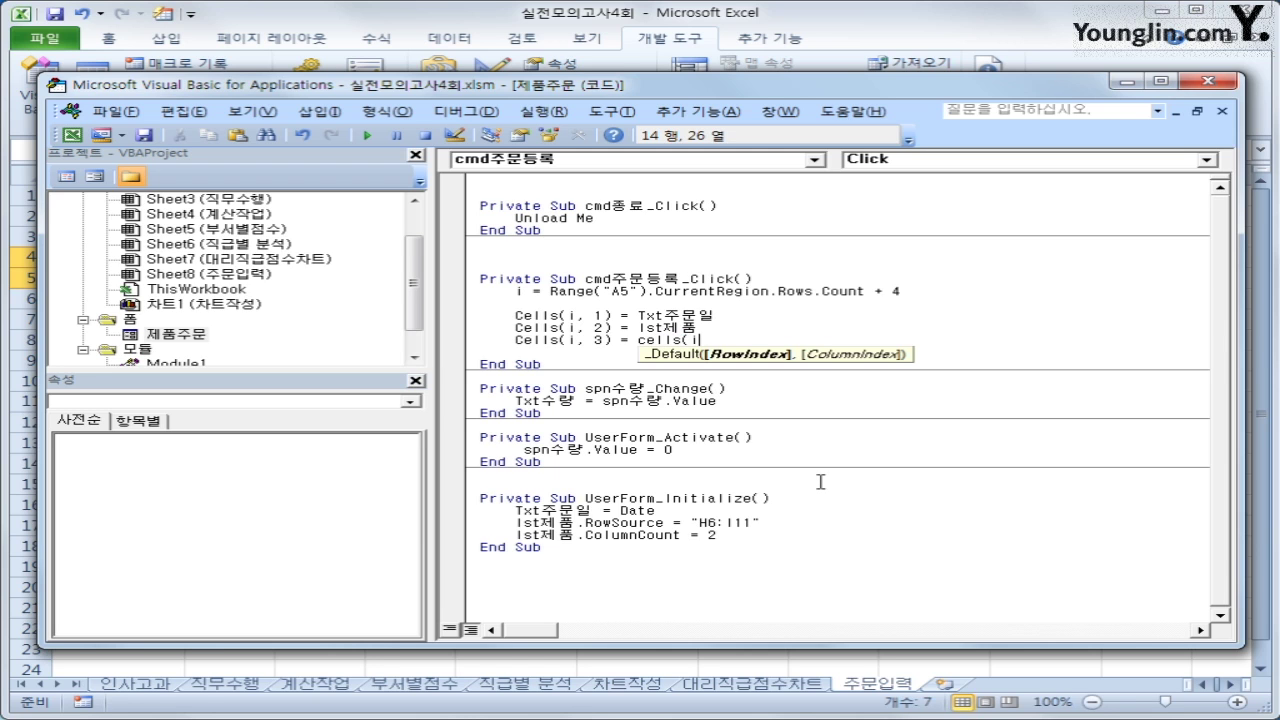
text(stㅈㅔ품.)
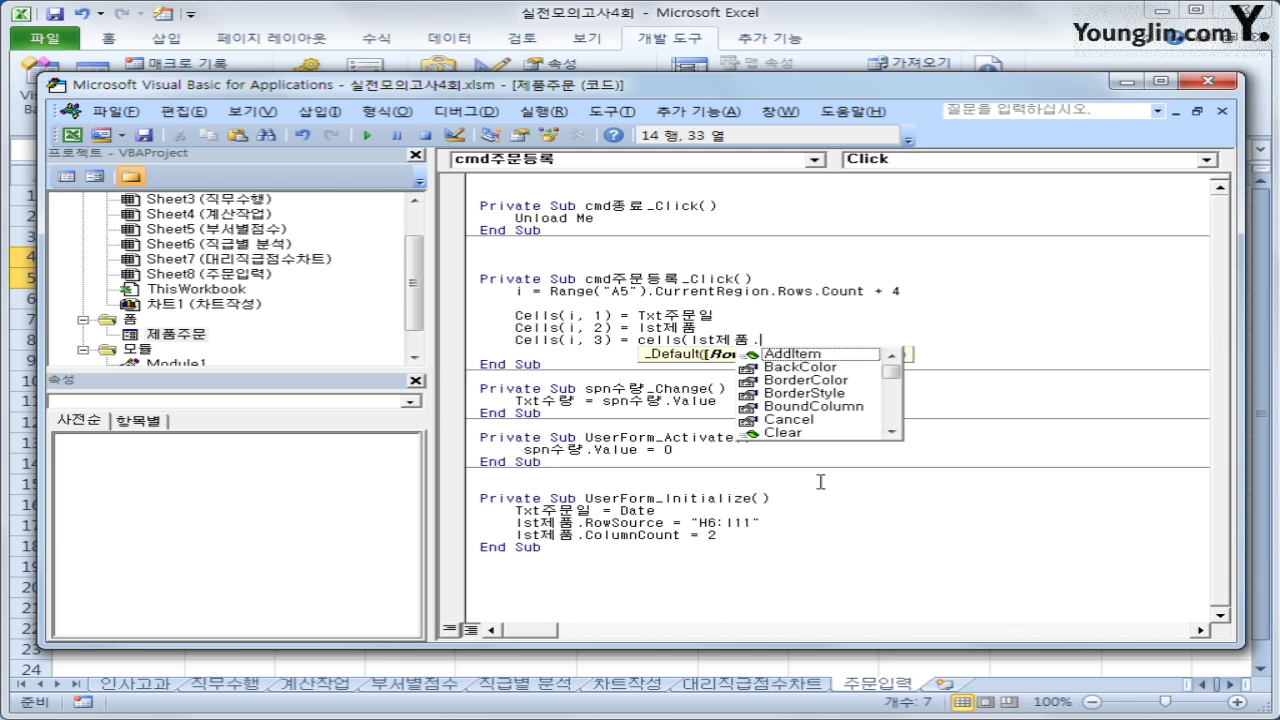
text(listin)
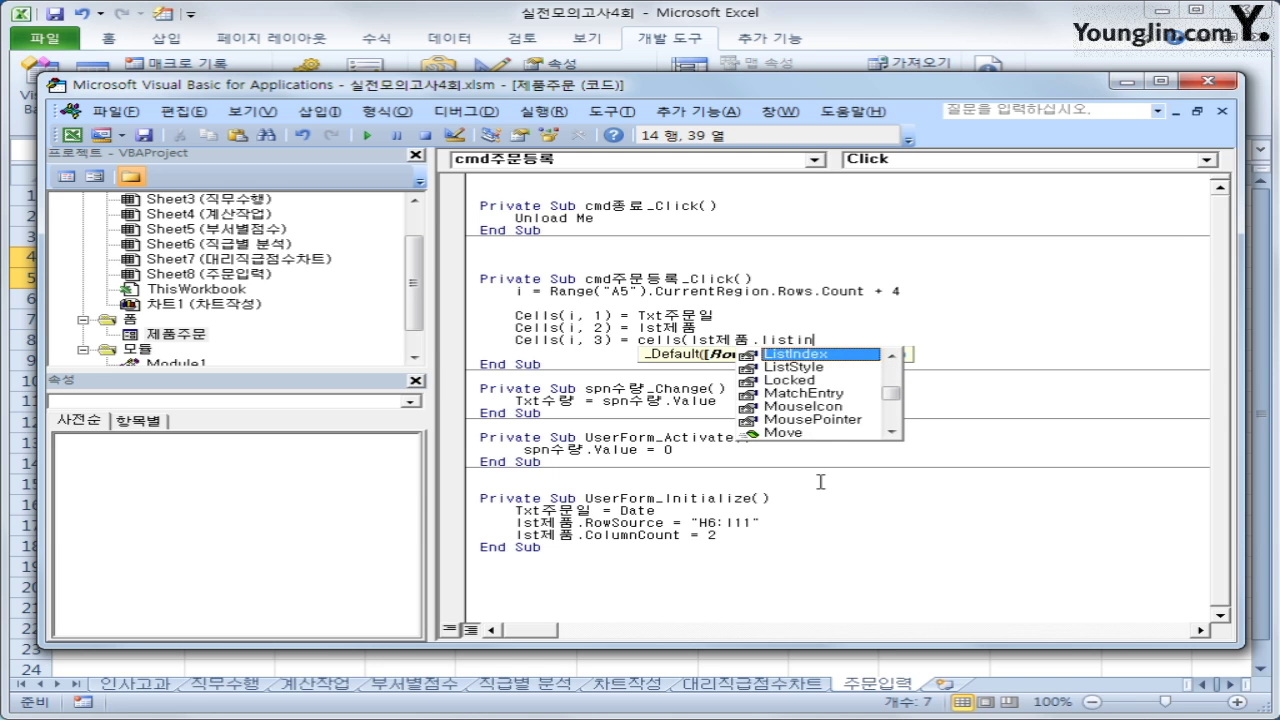
key(Tab)
text(+ 6, )
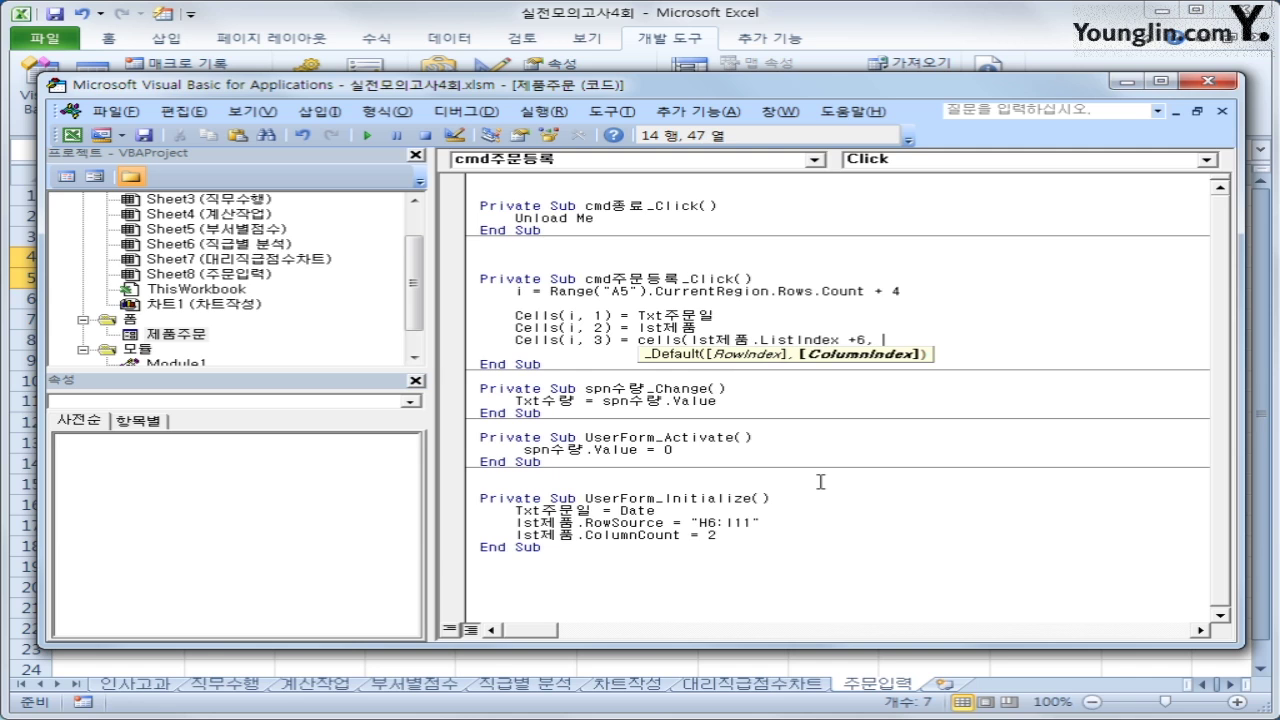
text(9))
key(Return)
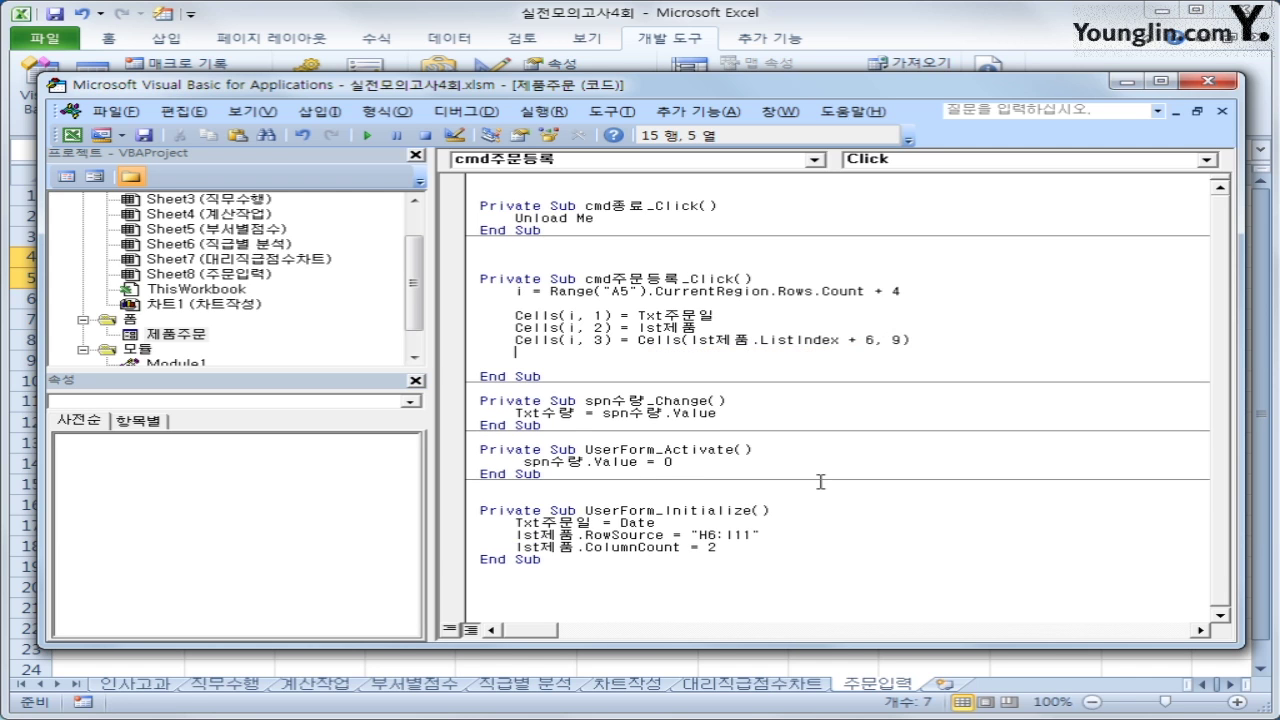
Move the expression lst제품.ListIndex + 6 out of the Cells(i, 3) line into a new iRow = line above the Cells assignments
key(Up)
key(Right)
key(Right)
key(Right)
key(Right)
key(Right)
key(Right)
key(Right)
key(Right)
key(Right)
key(Right)
key(Right)
key(Right)
key(Right)
key(Right)
key(Right)
key(Right)
key(Right)
key(Right)
key(Right)
key(Right)
key(shift+Right)
key(shift+Right)
key(shift+Right)
key(shift+Right)
key(shift+Right)
key(shift+Right)
key(shift+Right)
key(shift+Right)
key(shift+Right)
key(shift+Right)
key(shift+Right)
key(shift+Right)
key(shift+Right)
key(shift+Right)
key(shift+Right)
key(shift+Right)
key(shift+Right)
key(shift+Right)
key(shift+Right)
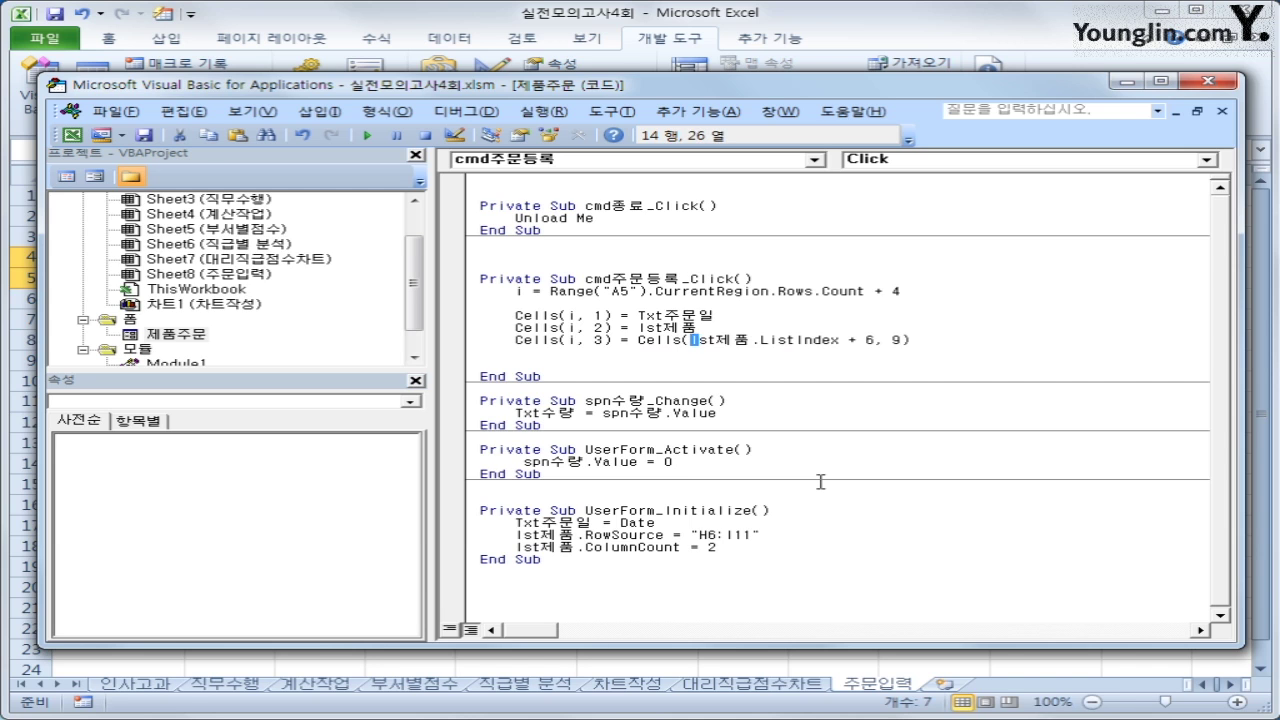
key(ctrl+x)
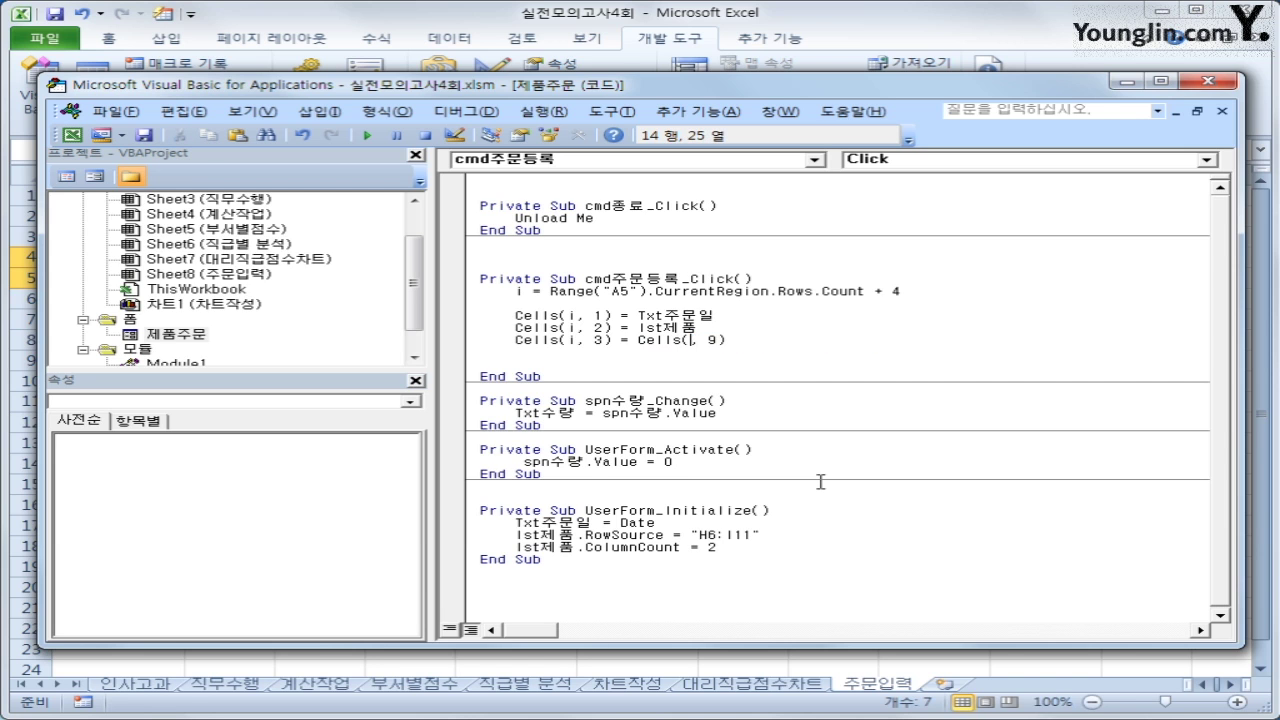
key(Up)
key(Up)
key(Up)
key(Return)
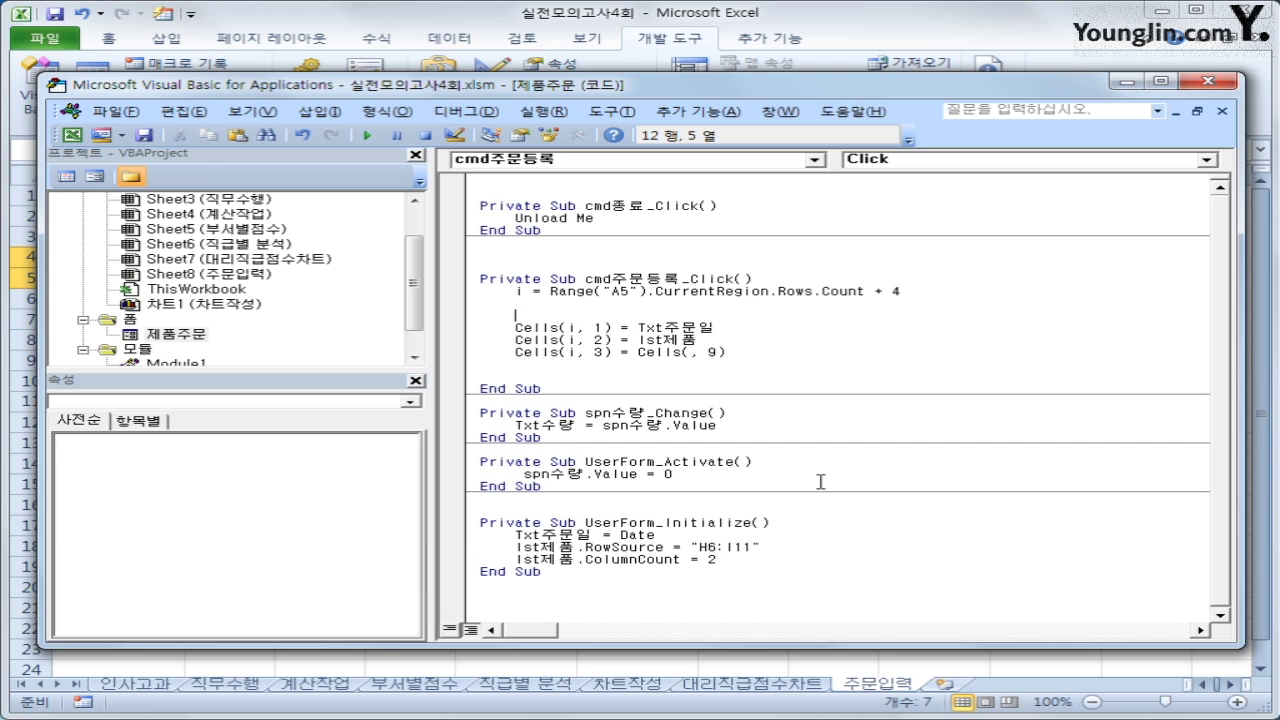
text(iRow =)
key(ctrl+v)
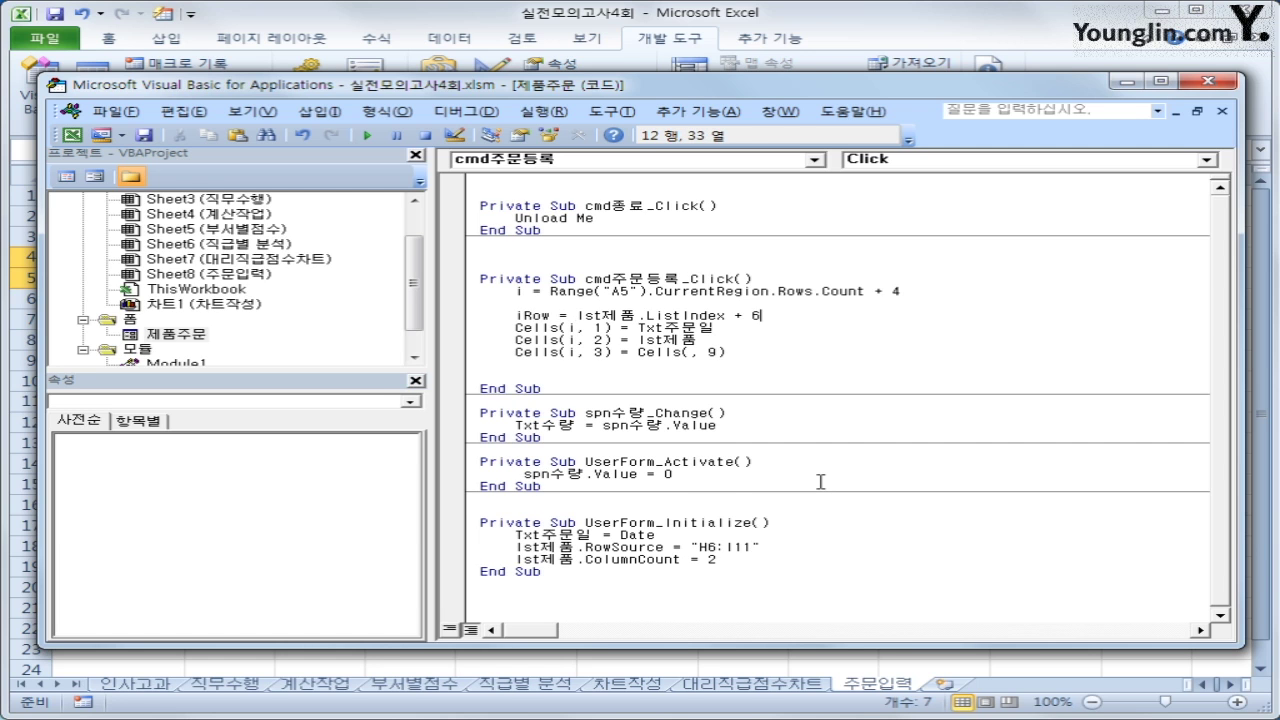
Separate the iRow line with a blank line and use iRow as the row argument, giving Cells(i, 3) = Cells(iRow, 9)
key(Return)
key(Down)
key(Down)
key(End)
key(Down)
key(Left)
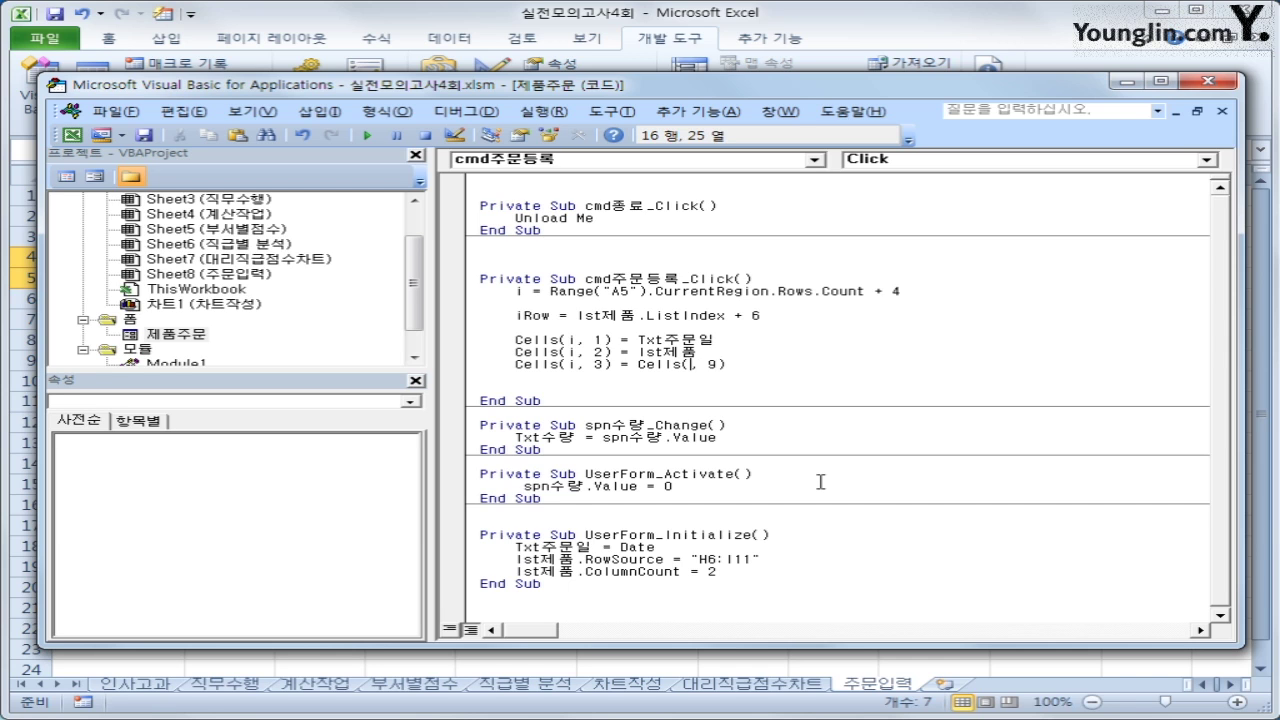
text(iRow)
Add a copy of the line Cells(i, 2) = lst제품 below the Cells(i, 3) assignment
key(End)
key(Return)
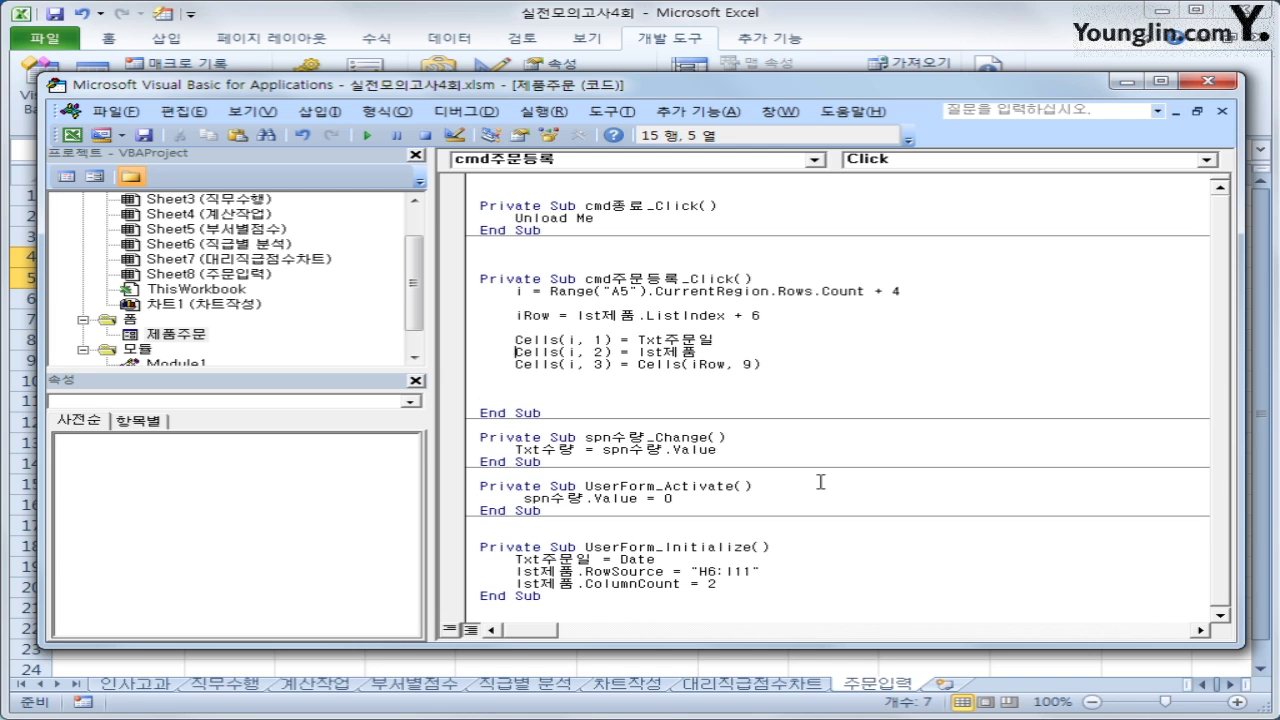
key(shift+Up)
key(shift+Up)
key(Down)
key(Down)
key(Down)
key(Up)
key(ctrl+v)
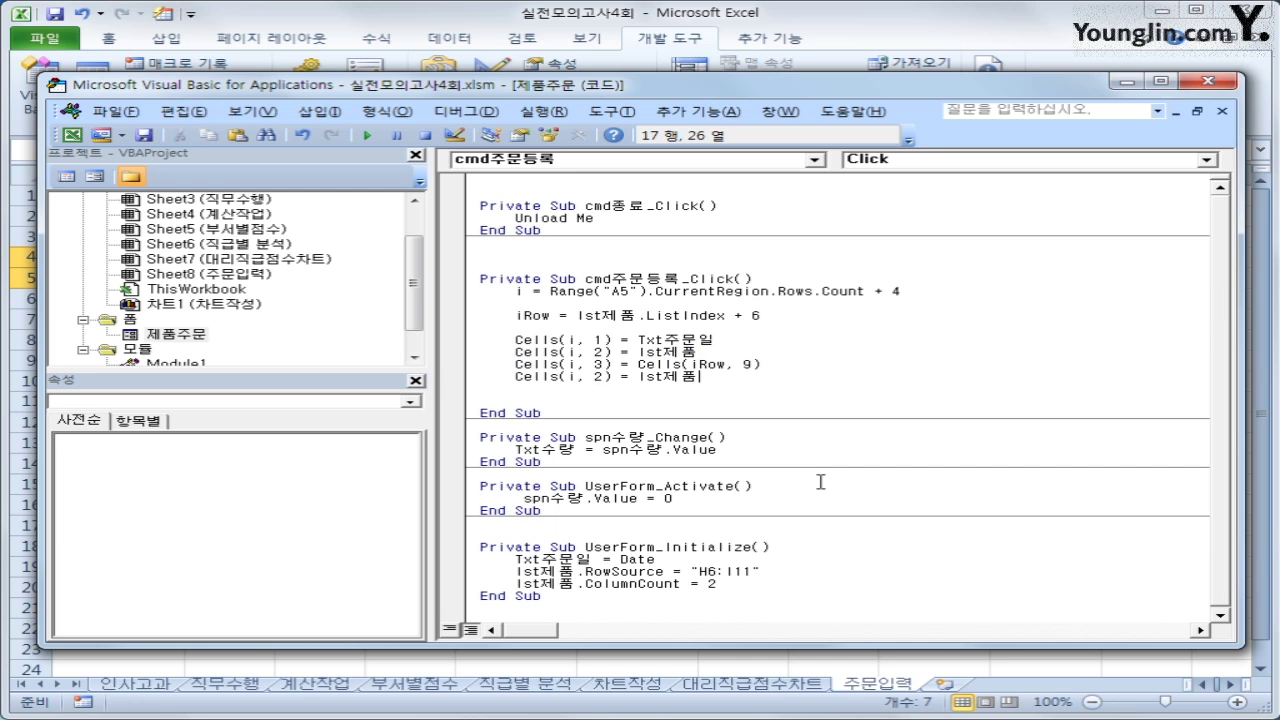
Change the copied line to Cells(i, 4) = Txt수량.Value
key(Left)
key(Left)
key(Left)
key(Left)
key(Left)
key(Left)
key(Left)
key(Left)
key(Left)
key(Left)
key(Delete)
text(4)
key(End)
key(BackSpace)
key(BackSpace)
key(BackSpace)
key(BackSpace)
key(BackSpace)
text(txt수량.va)
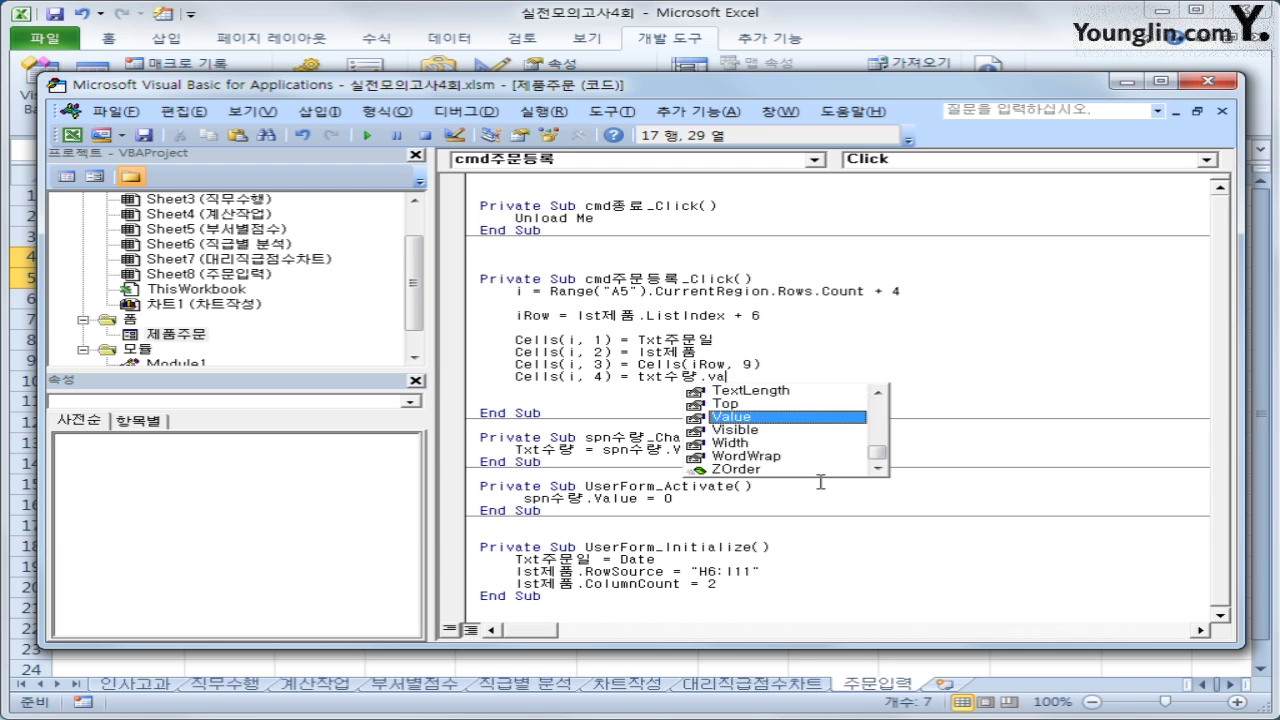
key(Return)
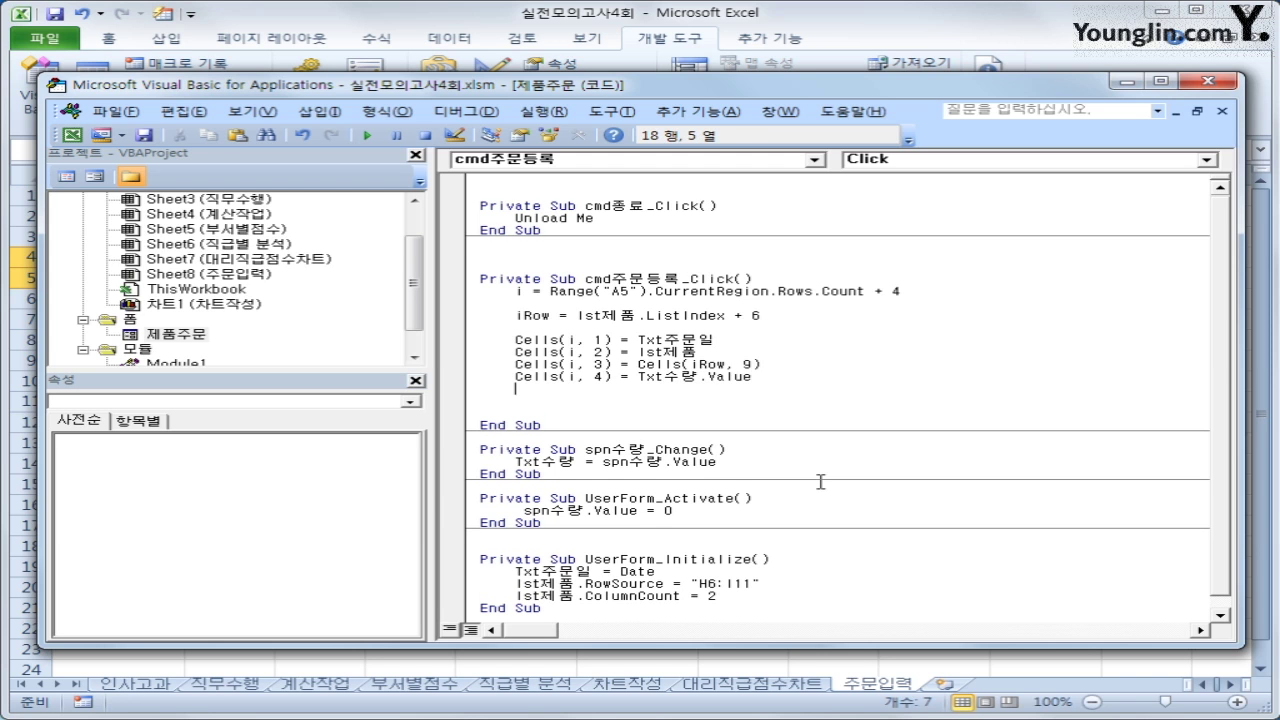
Add another copy of the lst제품 assignment below the Cells(i, 4) line and replace its assigned value with Cells(iRow, 10)
key(ctrl+v)
key(Up)
key(Up)
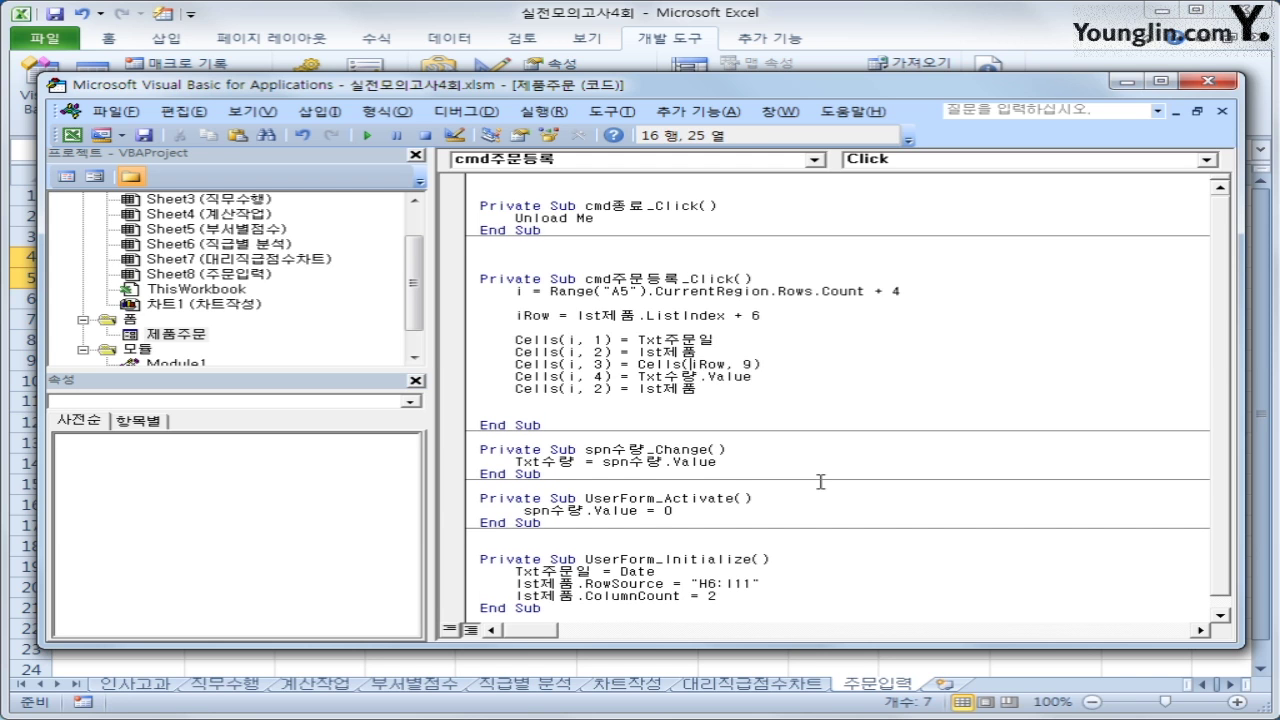
key(Left)
key(Left)
key(Left)
key(Left)
key(Left)
key(Left)
key(shift+End)
key(ctrl+c)
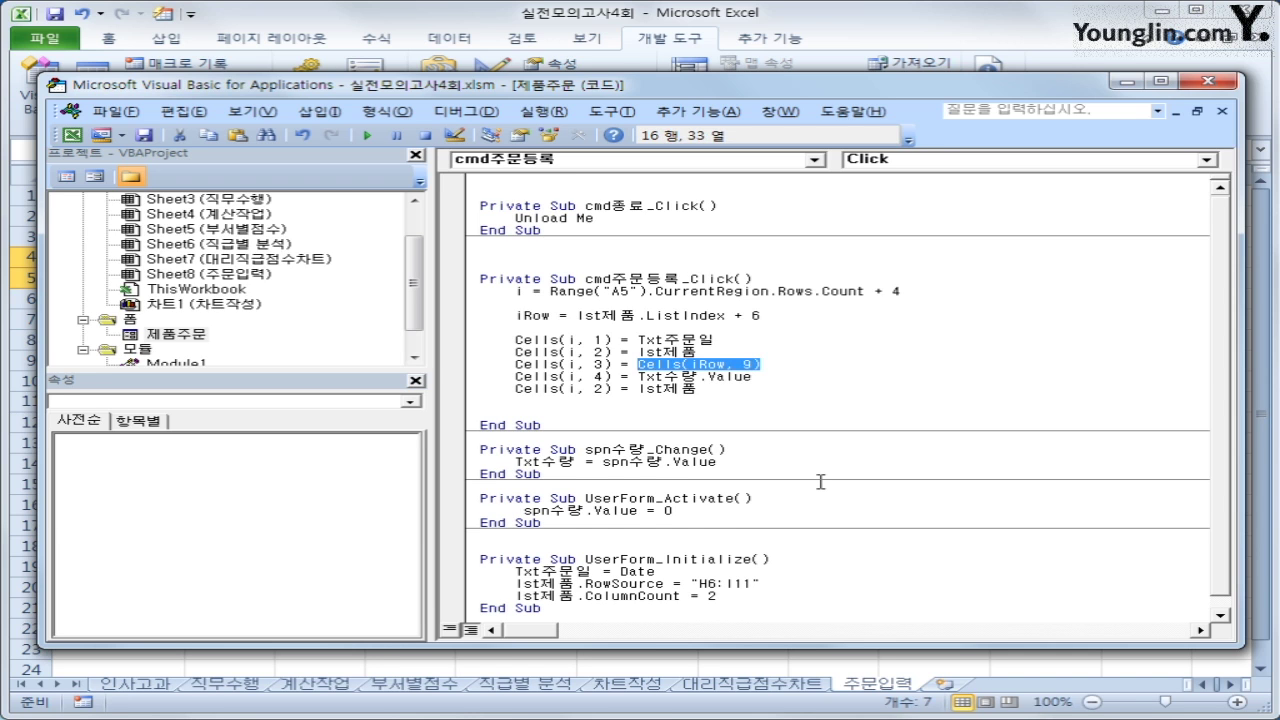
key(Down)
key(Down)
key(shift+Left)
key(shift+Left)
key(shift+Left)
key(shift+Left)
key(shift+Left)
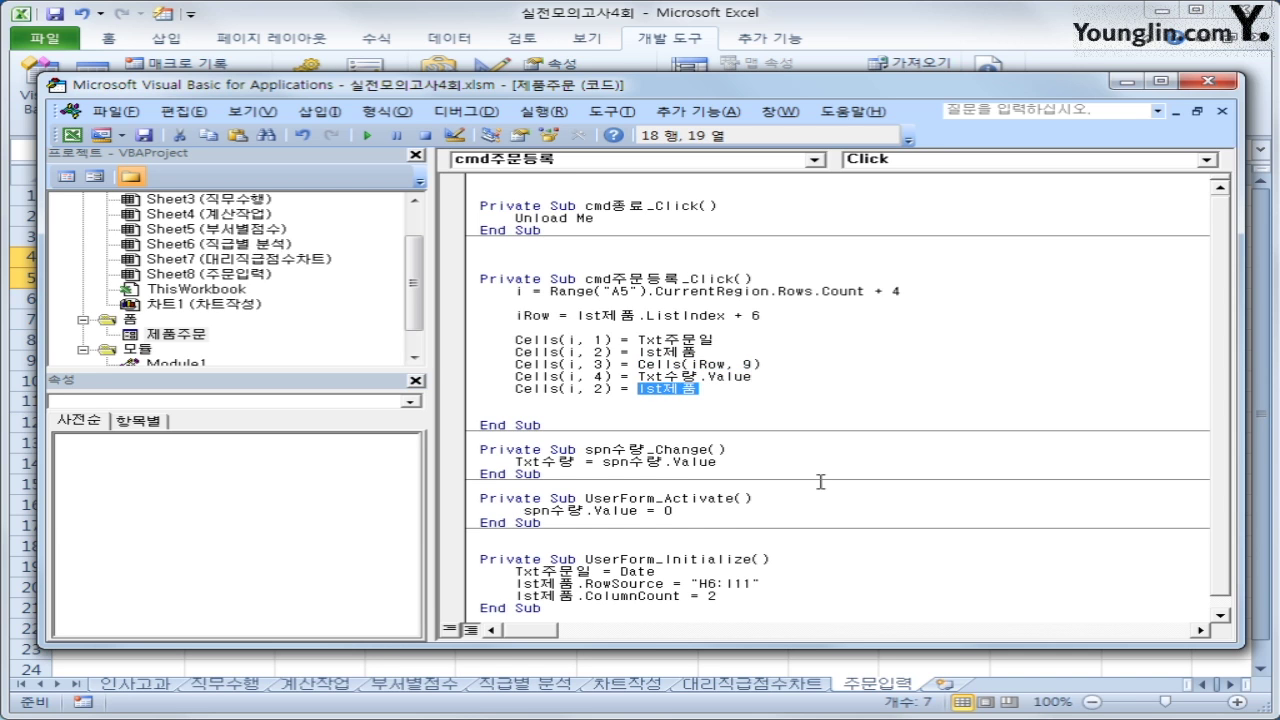
key(ctrl+v)
key(Left)
key(BackSpace)
text(10)
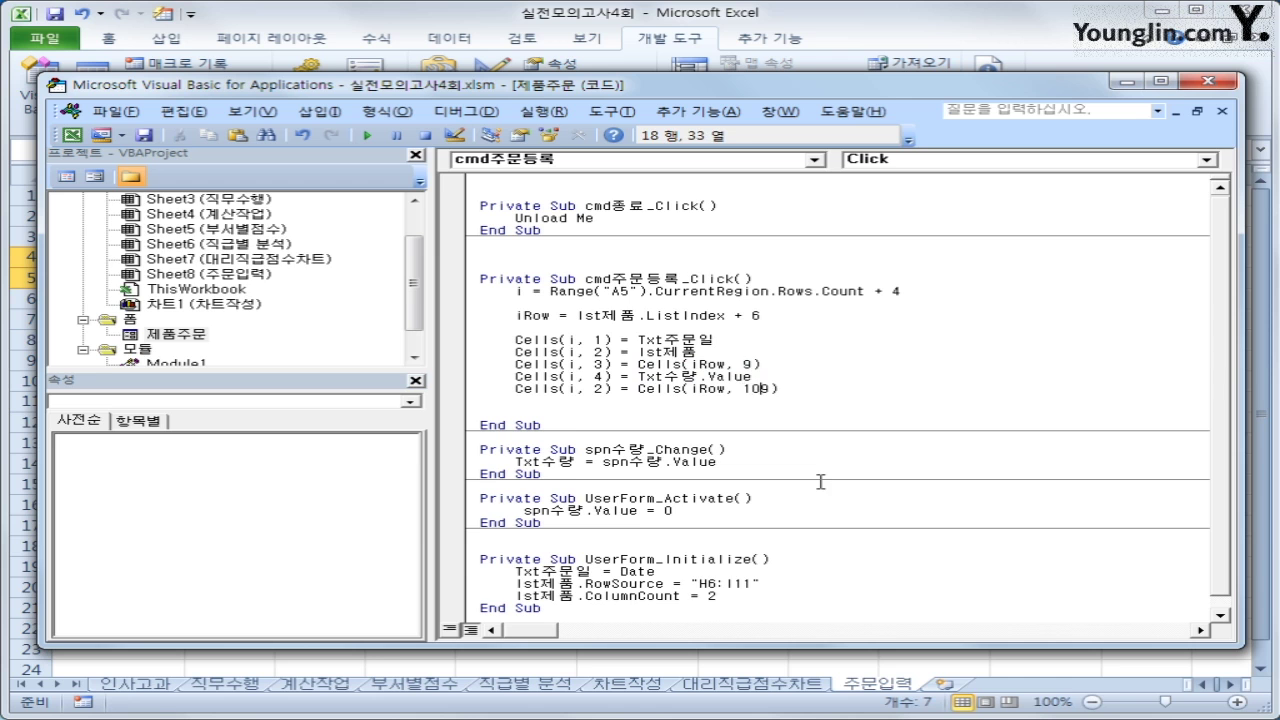
key(End)
Paste Cells(iRow, 9) on a new line and change the target of the Cells(iRow, 10) assignment to Cells(i, 5)
key(Return)
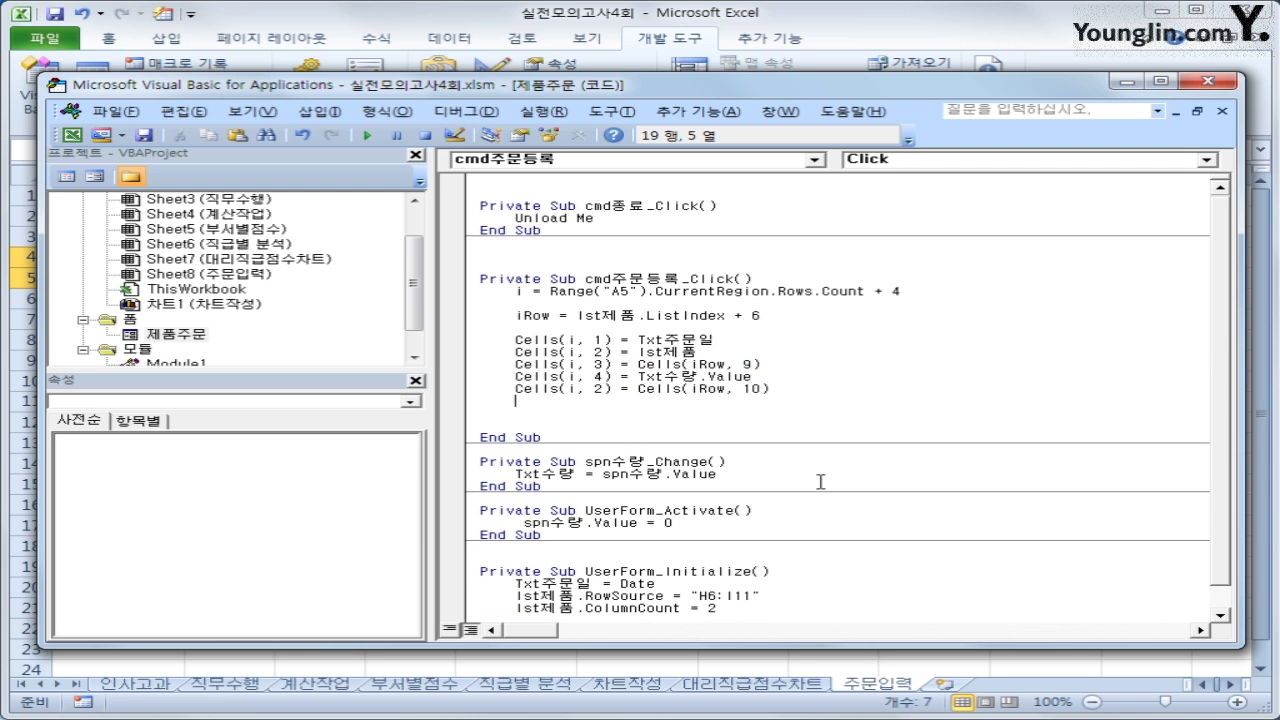
key(ctrl+v)
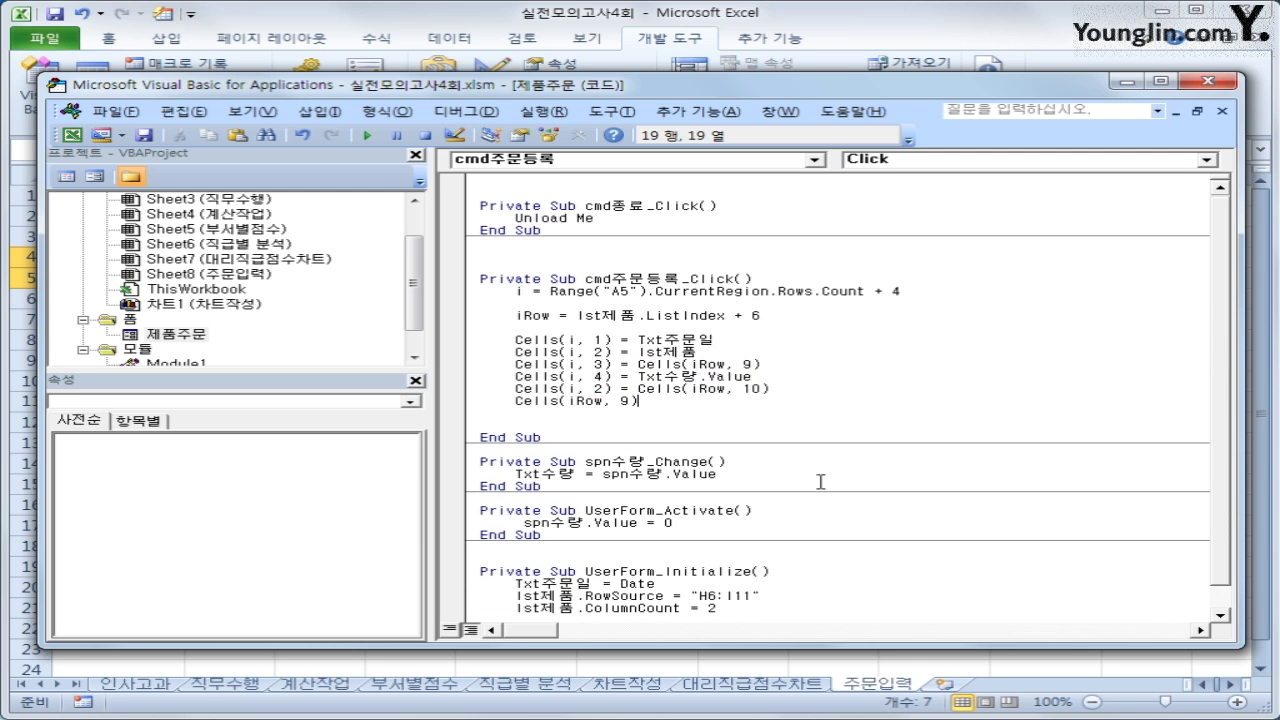
key(Down)
key(Return)
key(Up)
key(Left)
key(Left)
key(Left)
key(Left)
key(Left)
key(Delete)
text(5)
key(Home)
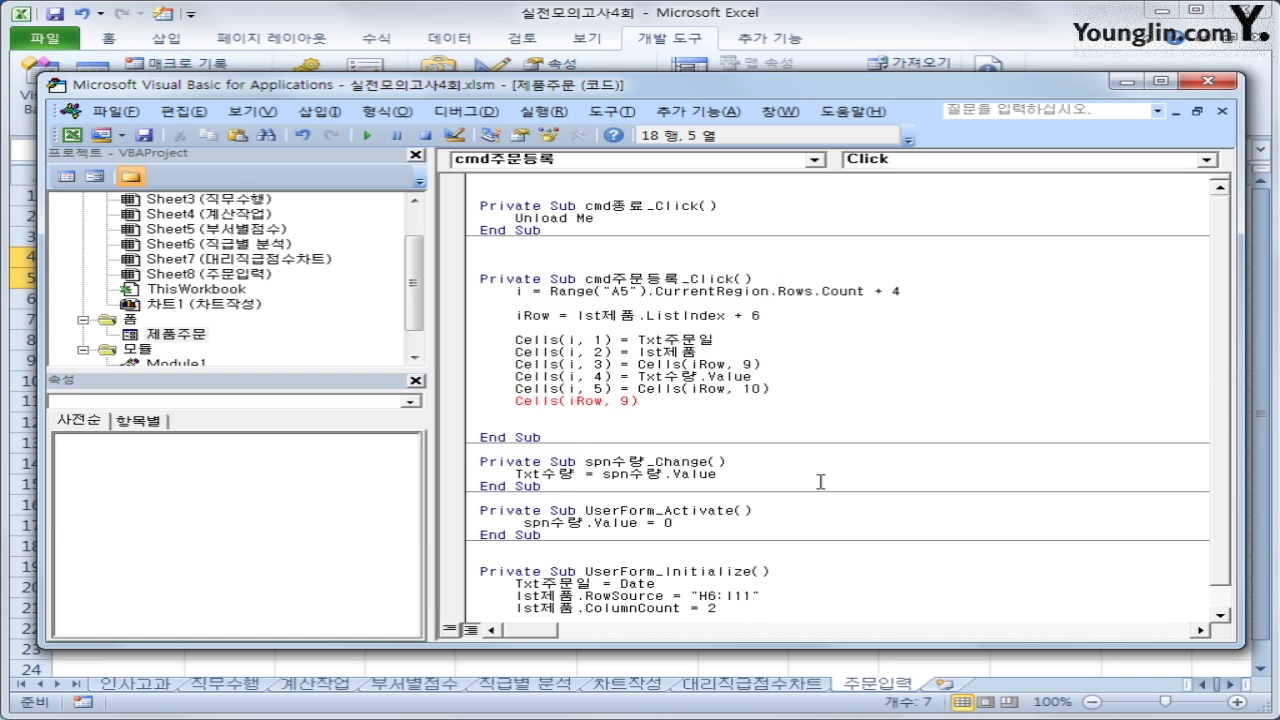
Replace the leftover Cells(iRow, 9) line with a copy of the Cells(i, 5) assignment above it
key(shift+End)
key(ctrl+c)
key(Down)
key(shift+Home)
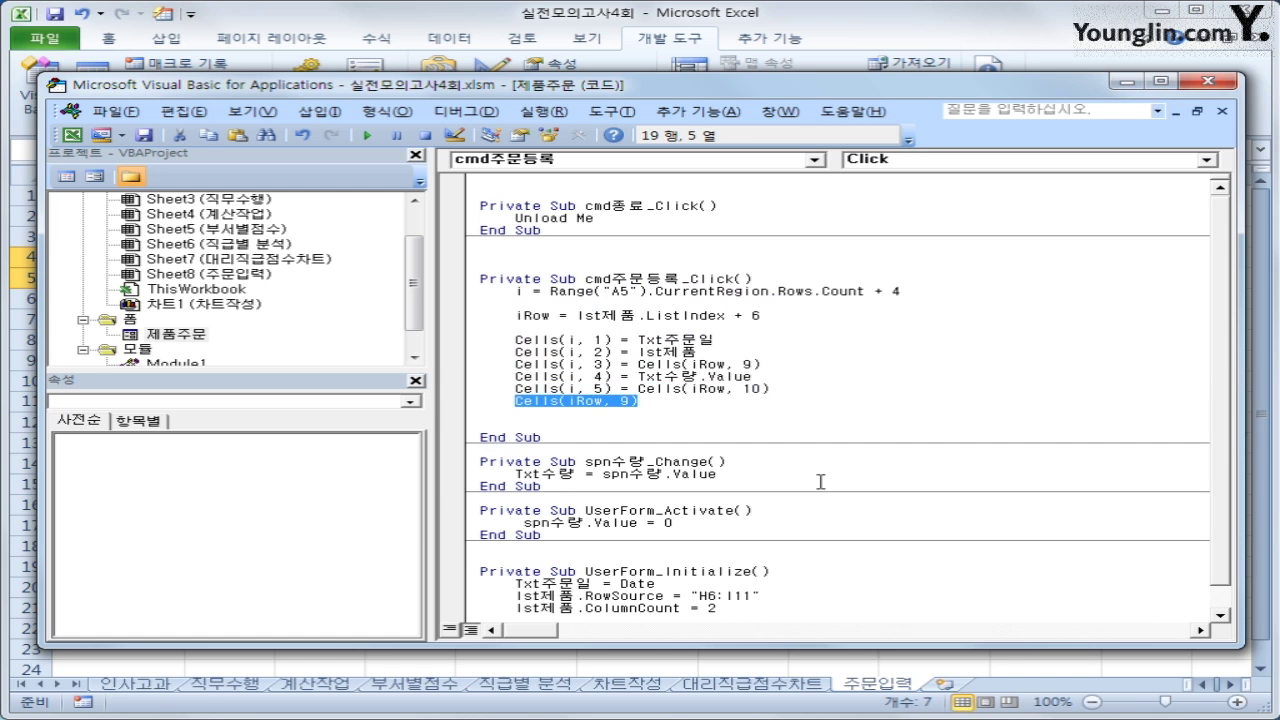
key(ctrl+v)
Change the target of the copied assignment to Cells(i, 6)
key(Left)
key(Left)
key(Left)
key(Left)
key(Left)
key(Left)
key(Left)
key(Left)
key(Left)
key(Left)
key(Left)
key(Left)
key(Left)
key(Left)
key(Left)
key(Left)
key(Left)
key(Left)
key(Left)
key(Left)
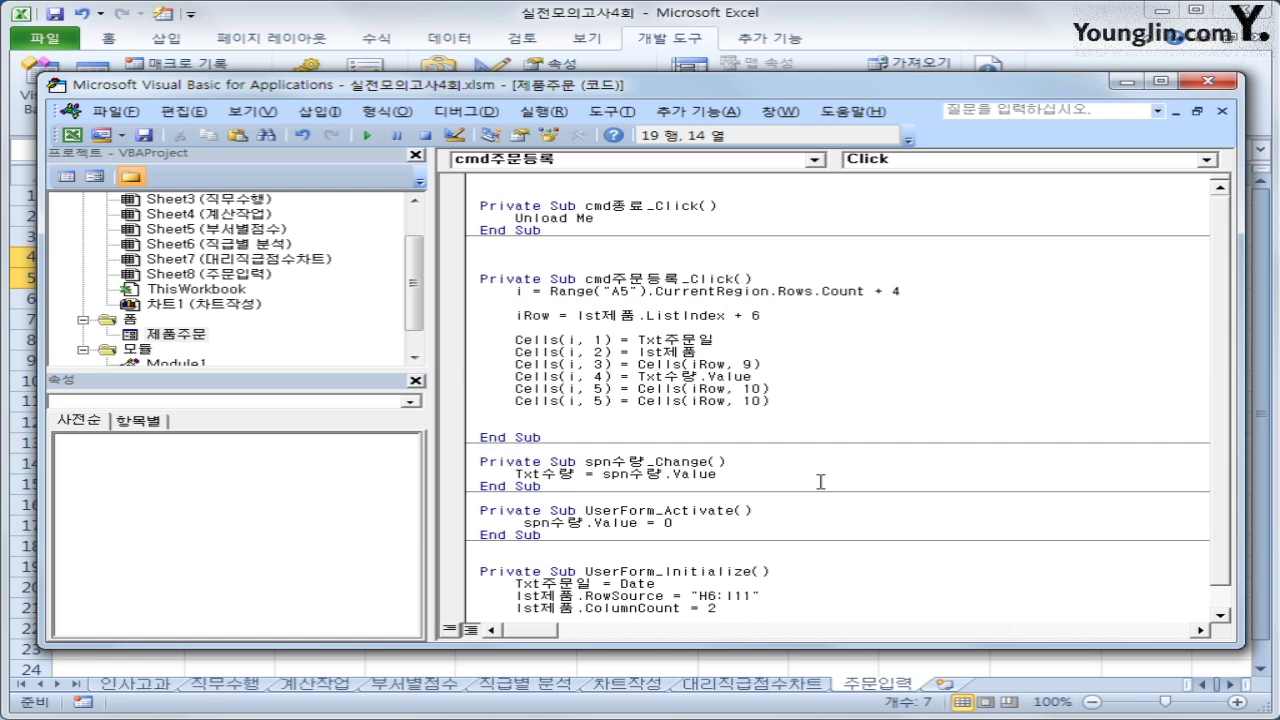
key(Delete)
text(6)
Replace the value assigned to Cells(i, 6) with the product Cells(i, 4) * Cells(i, 5)
key(Right)
key(Right)
key(Right)
key(shift+End)
text(Ce)
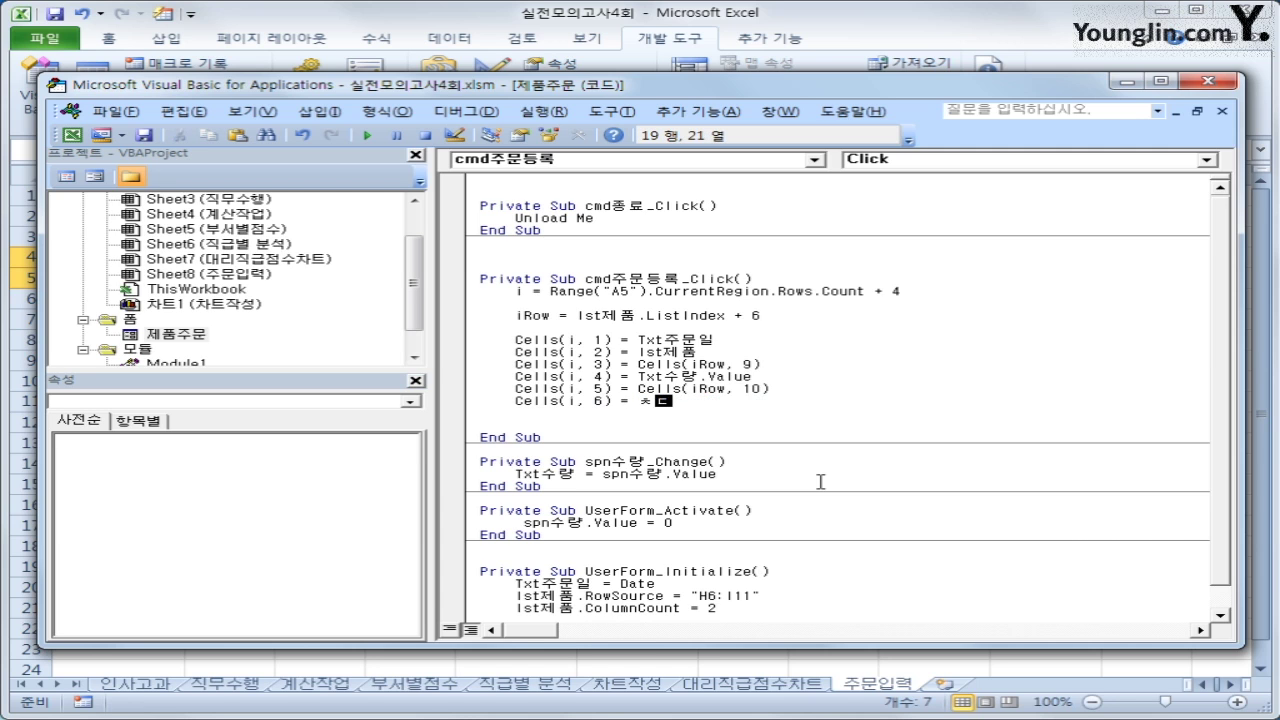
key(BackSpace)
key(BackSpace)
text(cells(i,)
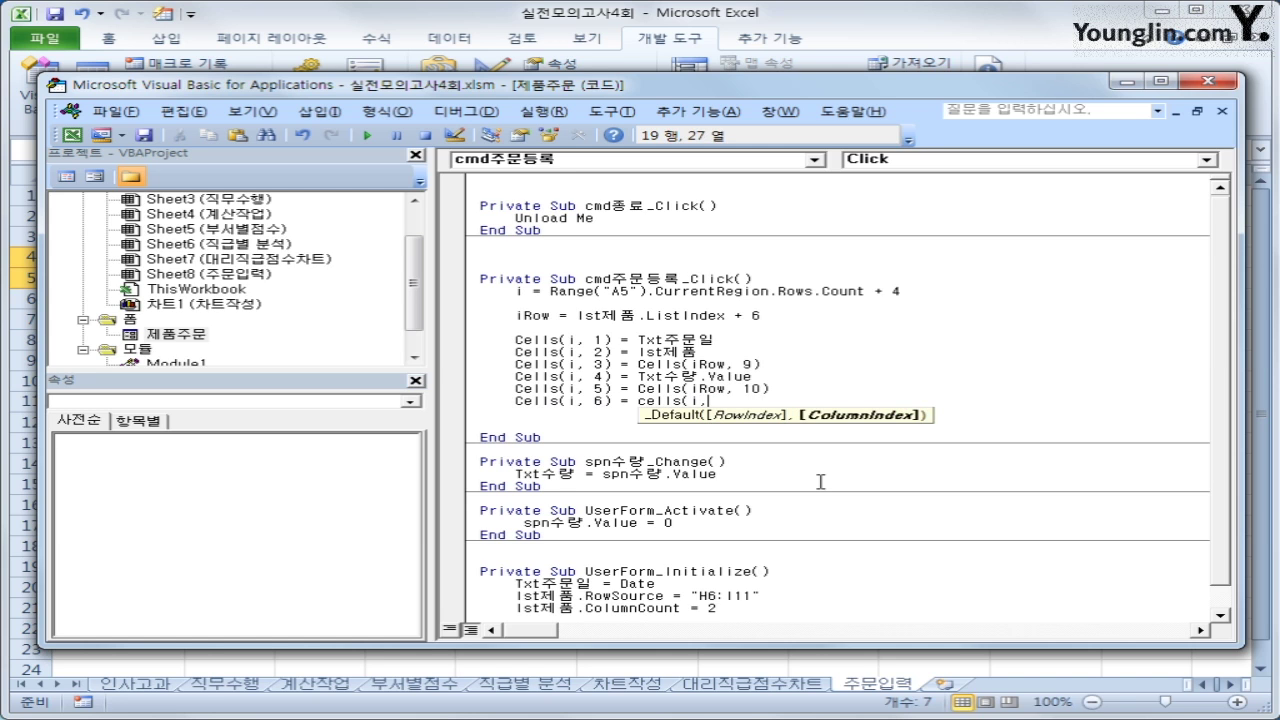
text(4) * cel)
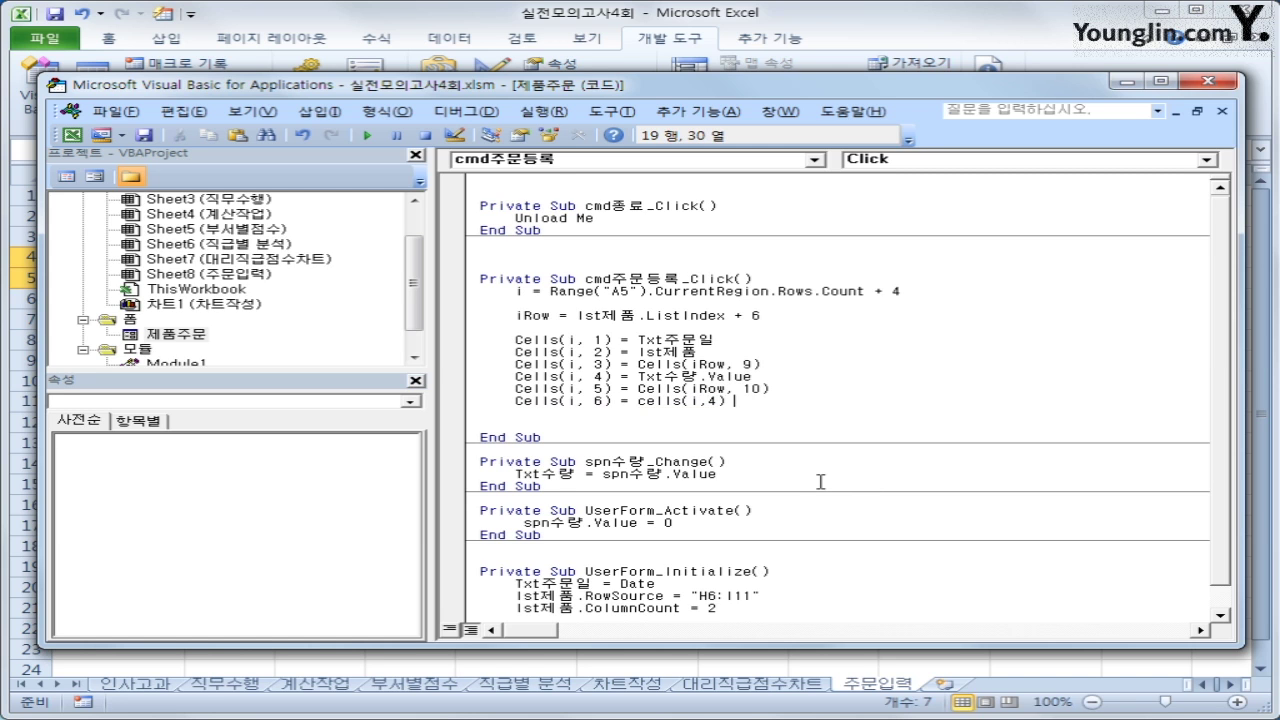
text(ls(i,)
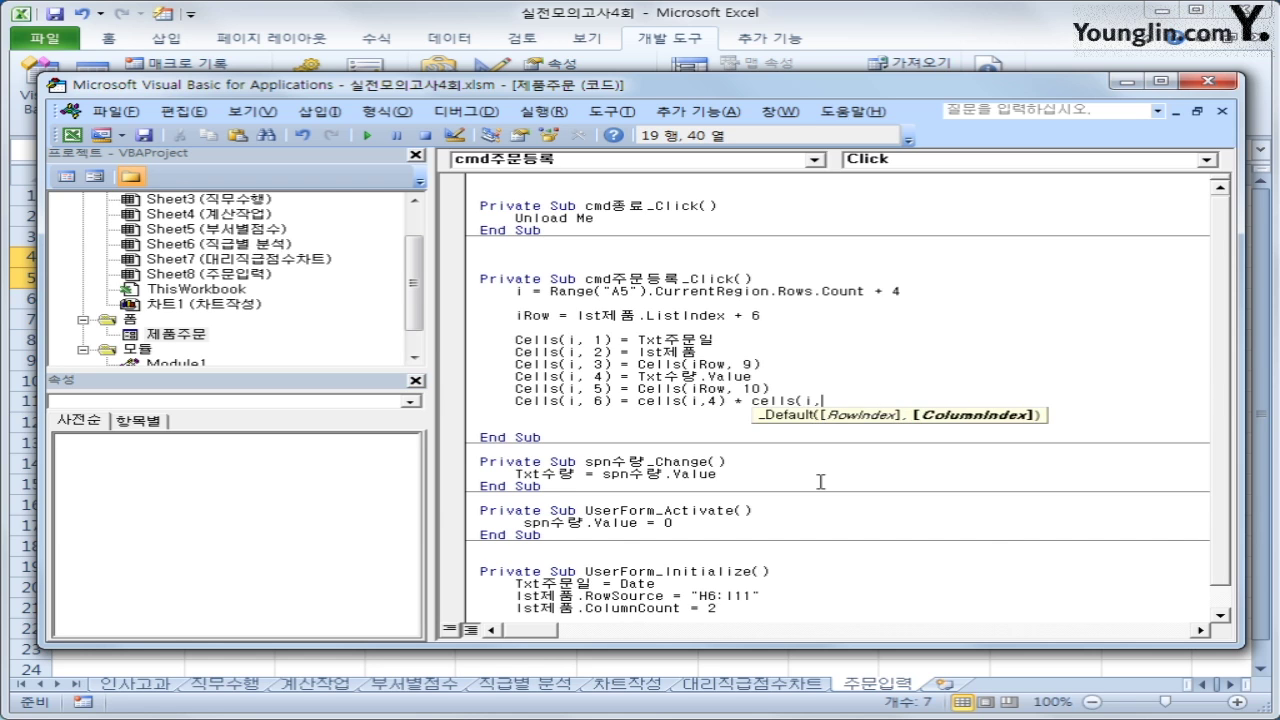
text(5))
key(Up)
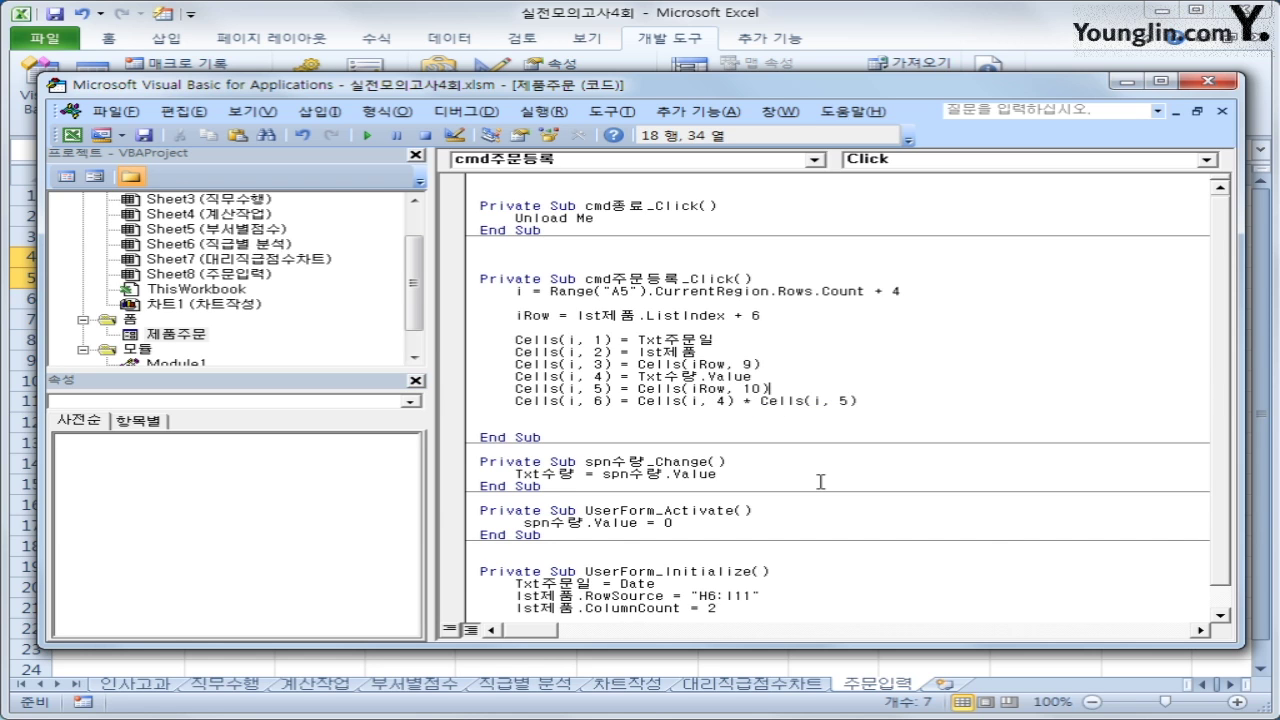
key(Down)
key(End)
key(Left)
key(Left)
key(Down)
Close the code editor and open the 제품주문 form from the 주문입력 sheet
click(1208, 82)
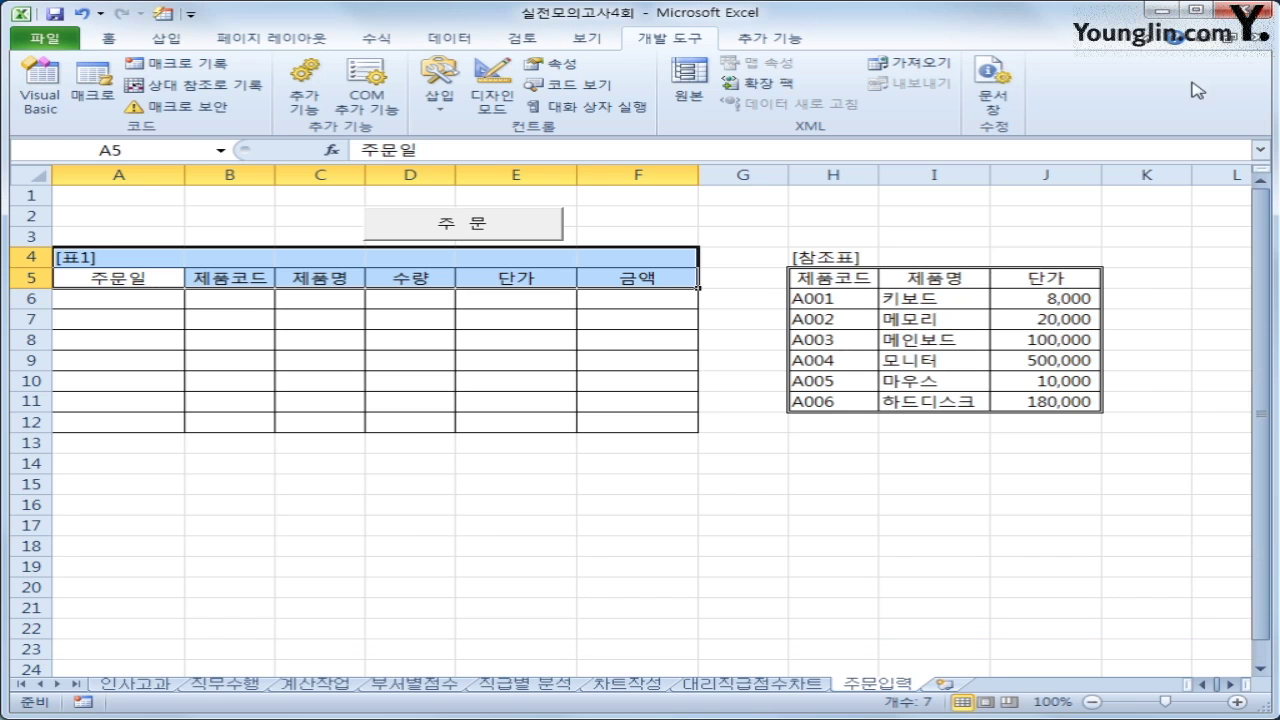
click(738, 652)
click(500, 236)
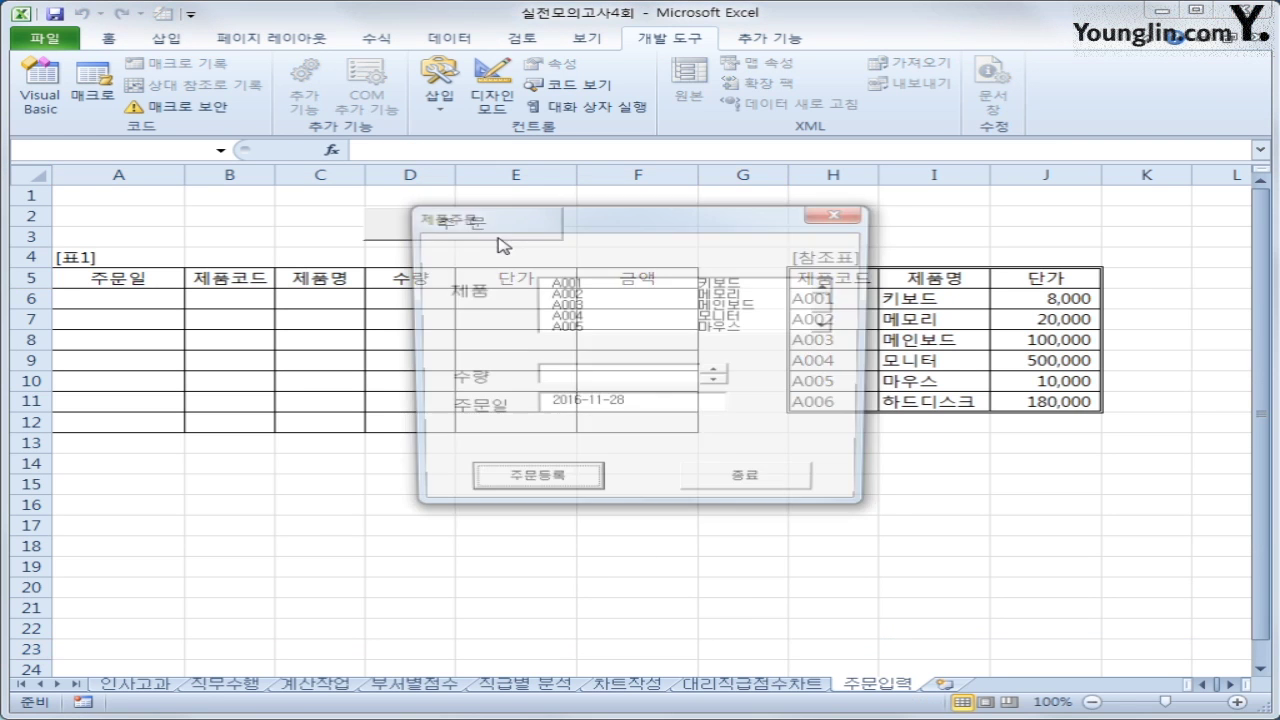
Register an order for product A001 키보드 with quantity 2, and close the form after moving it clear of 표1
click(625, 285)
click(717, 373)
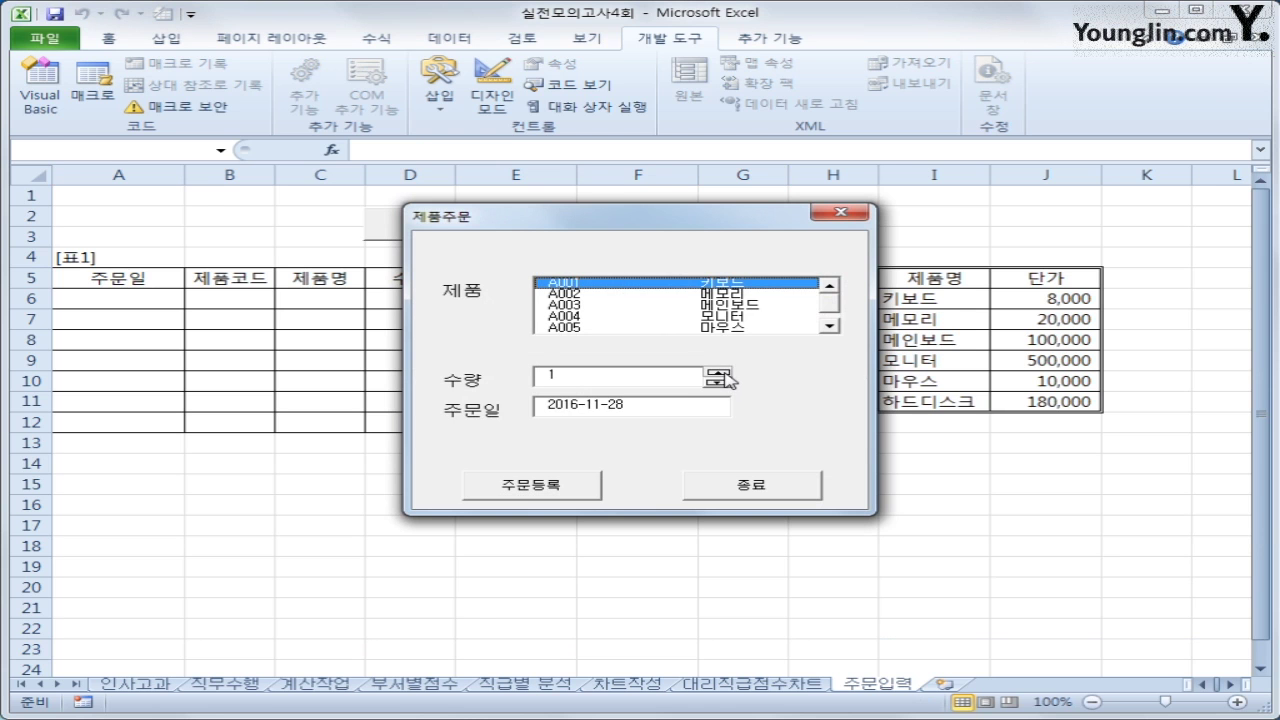
click(717, 373)
click(587, 498)
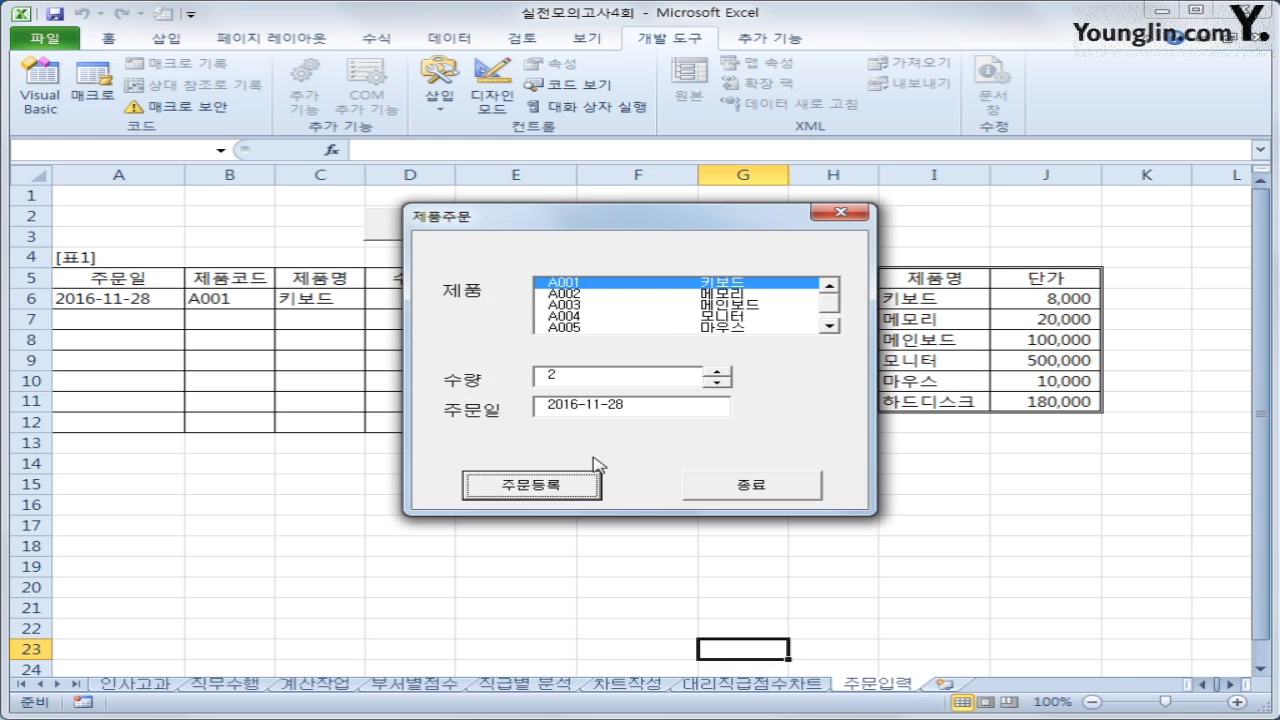
drag(677, 224, 905, 357)
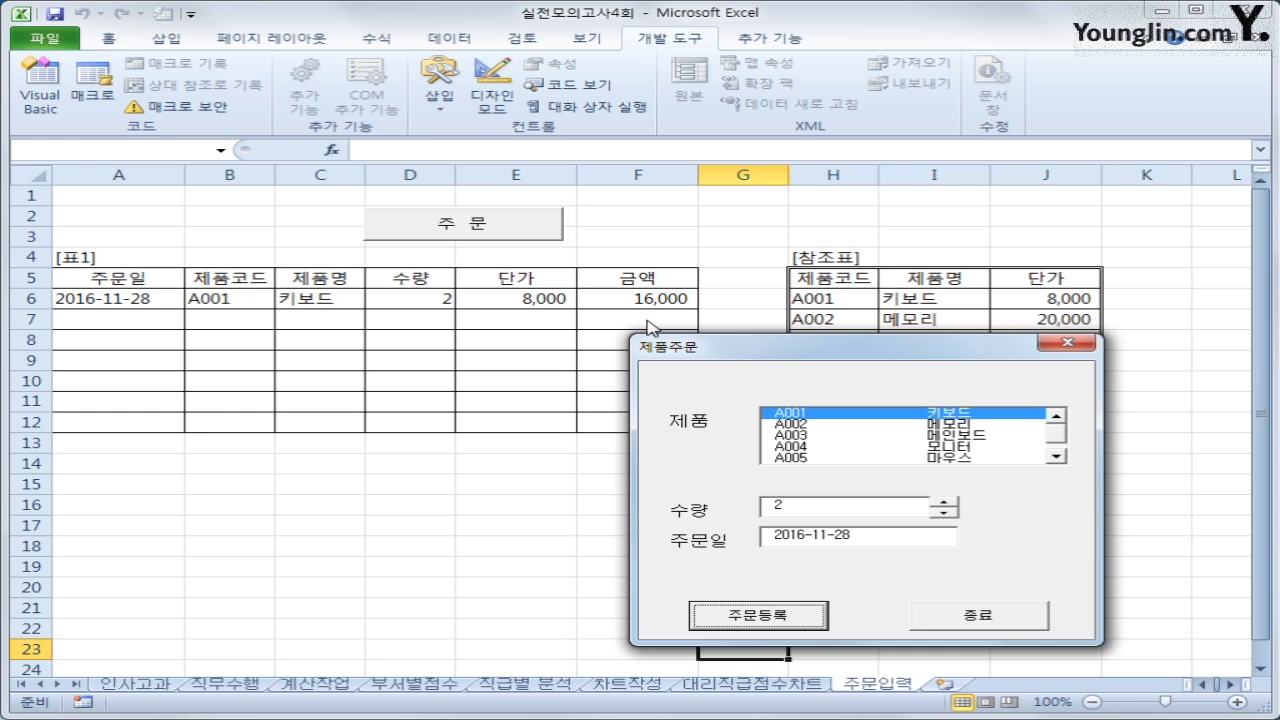
click(1000, 620)
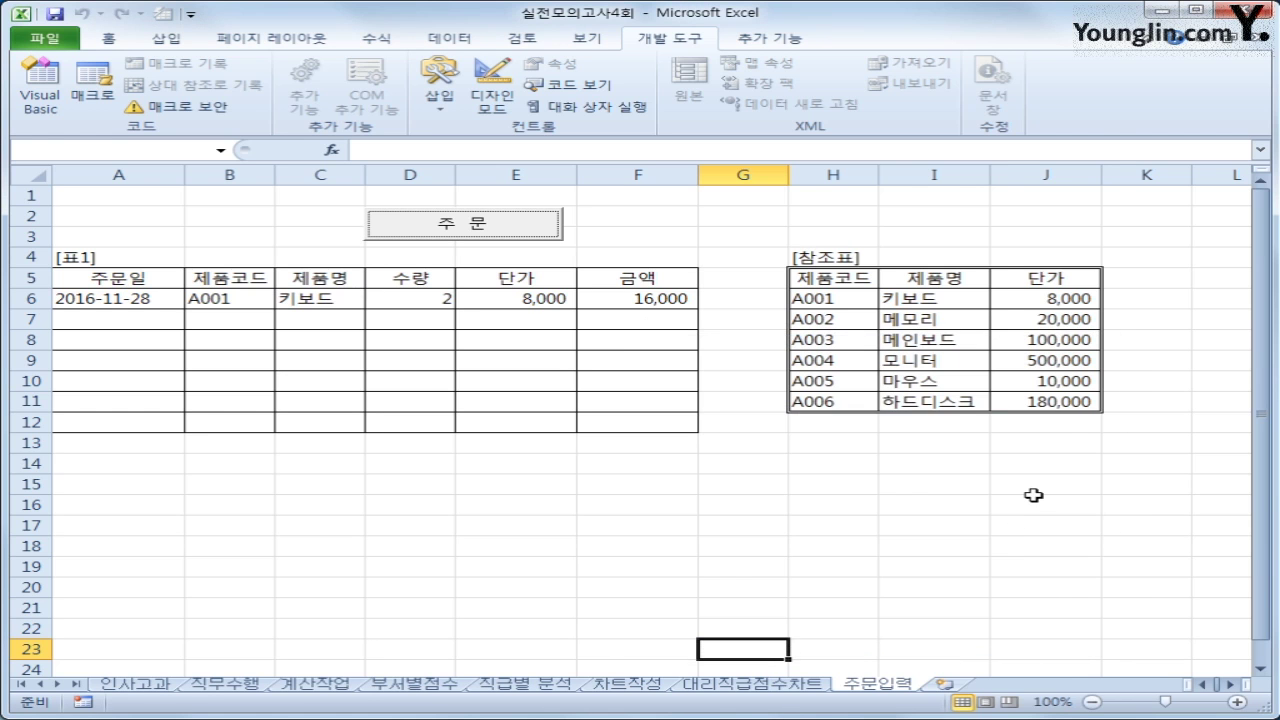